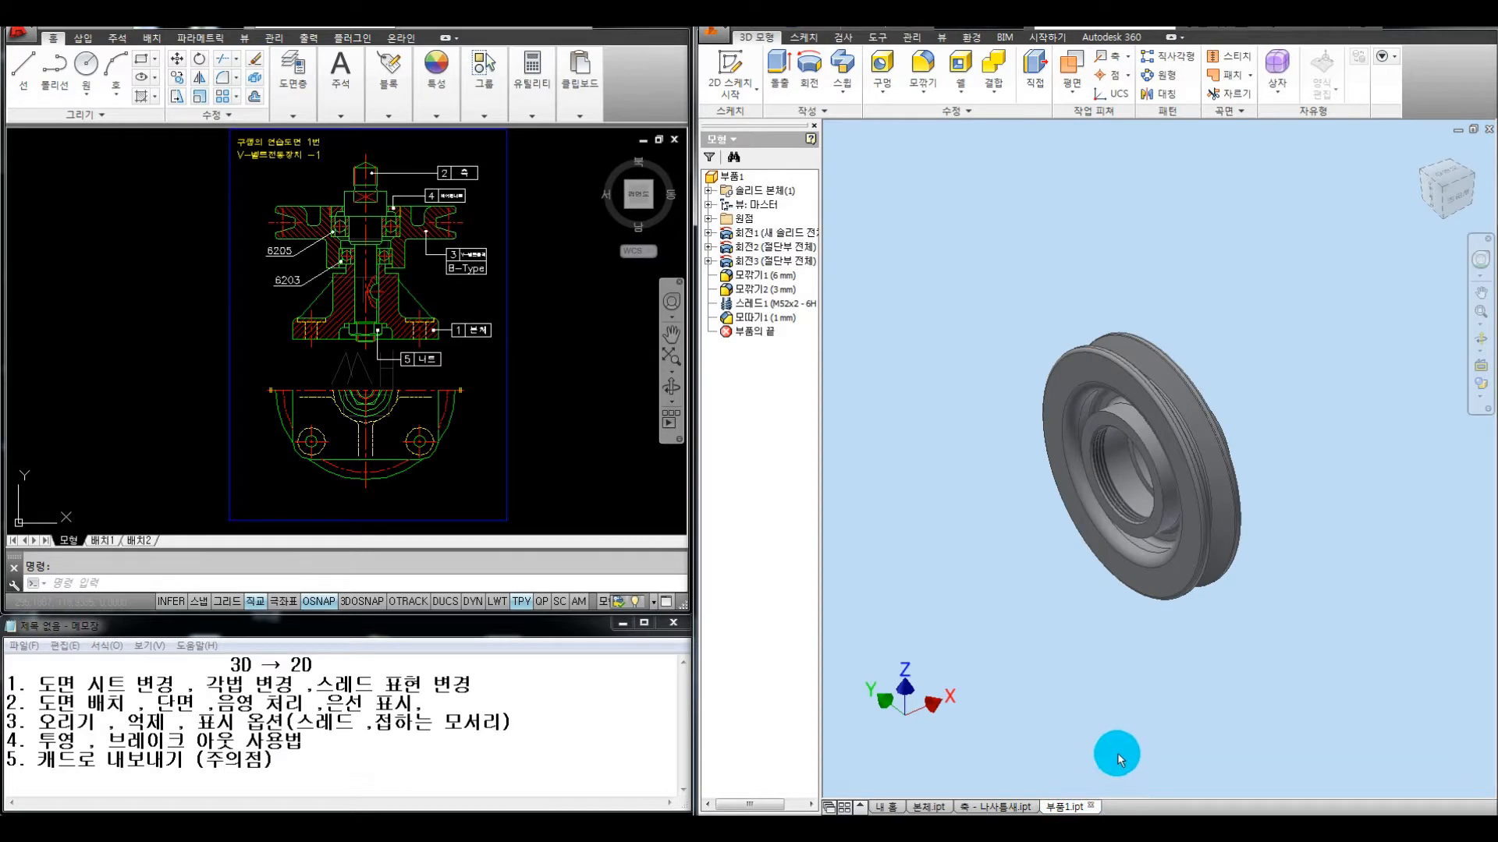
pyautogui.hotkey('ctrl', 'alt', 'd')
pyautogui.moveTo(922, 208)
pyautogui.mouseDown()
pyautogui.moveTo(921, 334)
pyautogui.moveTo(998, 453)
pyautogui.mouseUp()
pyautogui.moveTo(1114, 195)
pyautogui.mouseDown()
pyautogui.moveTo(1137, 447)
pyautogui.moveTo(1102, 419)
pyautogui.mouseUp()
pyautogui.moveTo(929, 354)
pyautogui.mouseDown()
pyautogui.moveTo(663, 361)
pyautogui.moveTo(706, 443)
pyautogui.mouseUp()
pyautogui.moveTo(324, 366); pyautogui.dragTo(373, 322)
pyautogui.moveTo(435, 399); pyautogui.dragTo(460, 507)
pyautogui.moveTo(496, 303)
pyautogui.mouseDown()
pyautogui.moveTo(493, 453)
pyautogui.moveTo(561, 427)
pyautogui.moveTo(521, 465)
pyautogui.mouseUp()
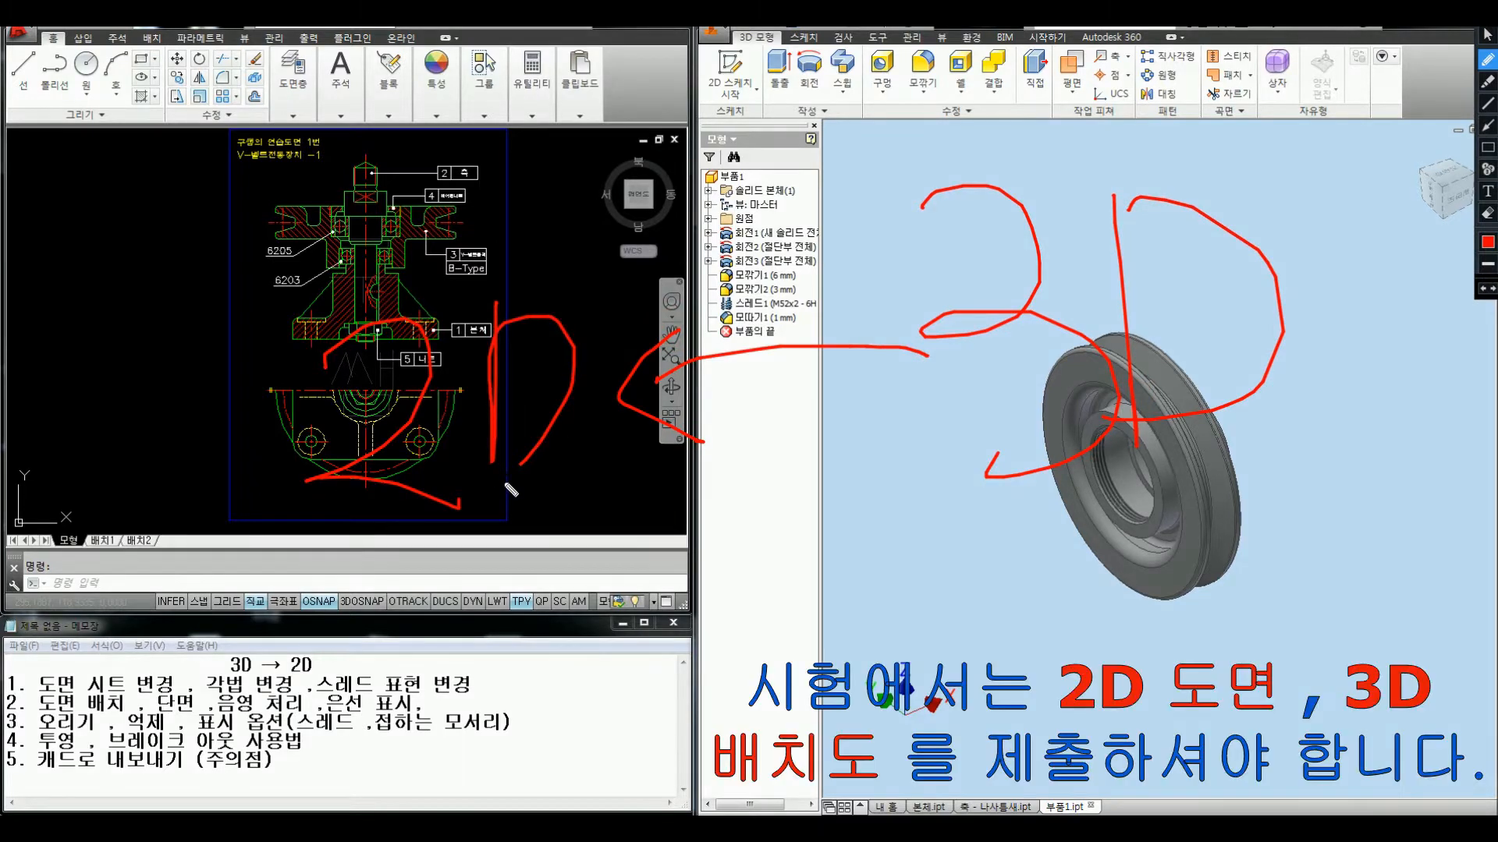
pyautogui.moveTo(493, 479); pyautogui.dragTo(521, 463)
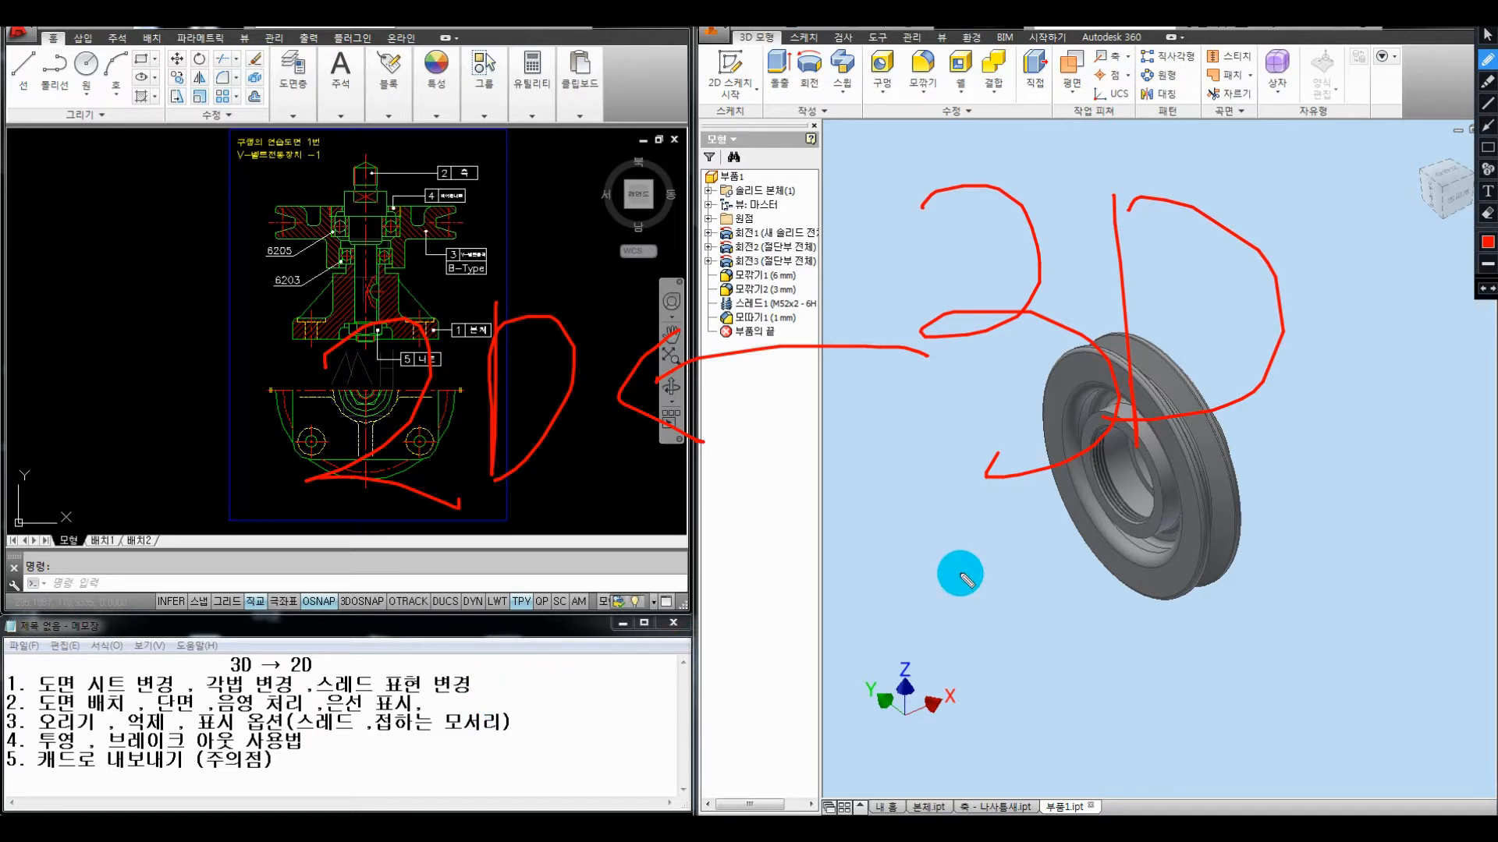
pyautogui.press('Escape')
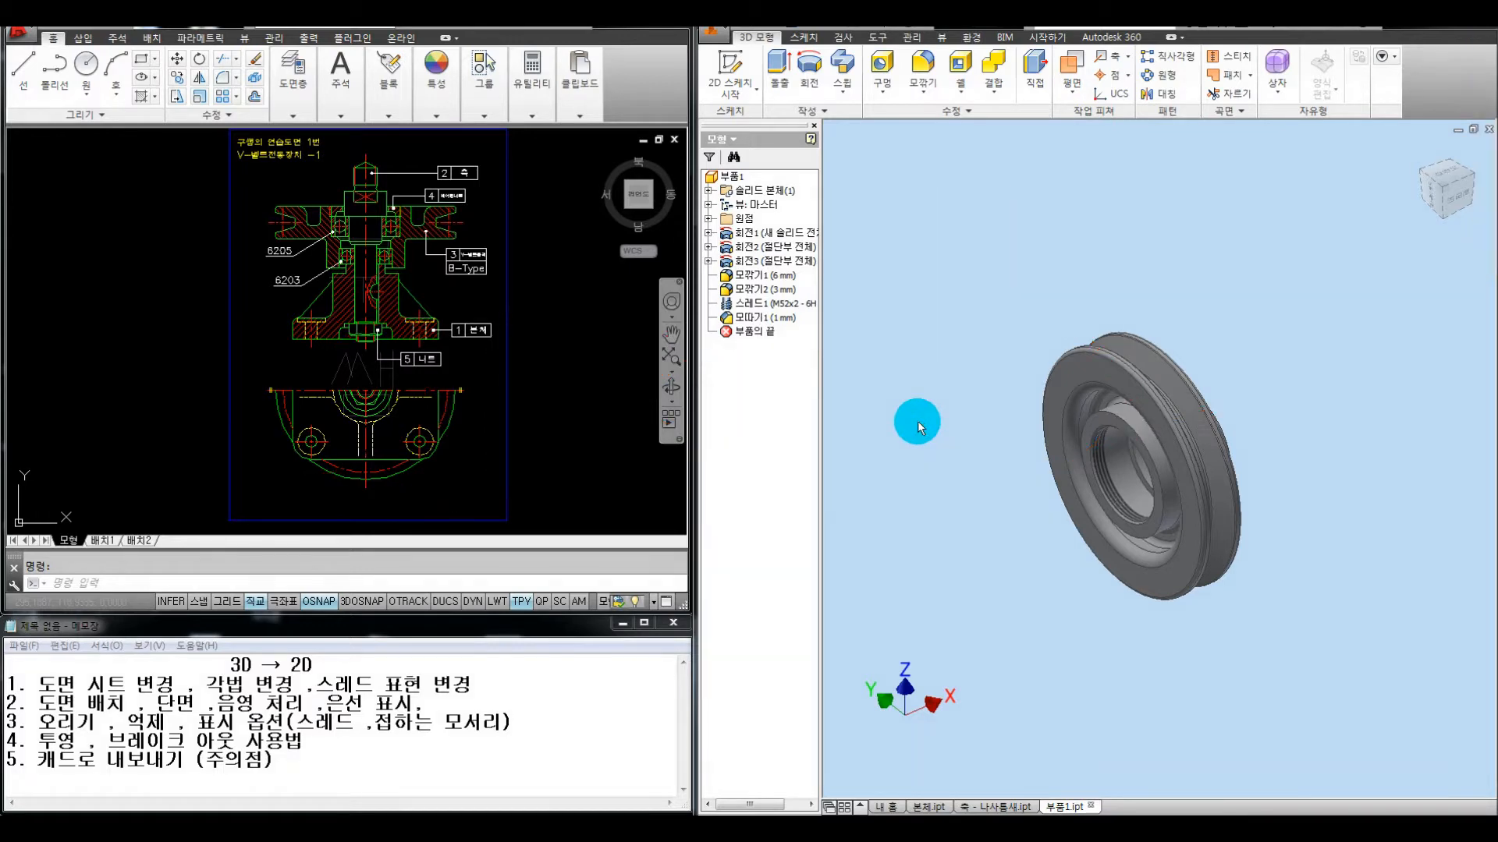
# Create a new drawing from the Standard.idw template
pyautogui.click(716, 35)
pyautogui.click(754, 79)
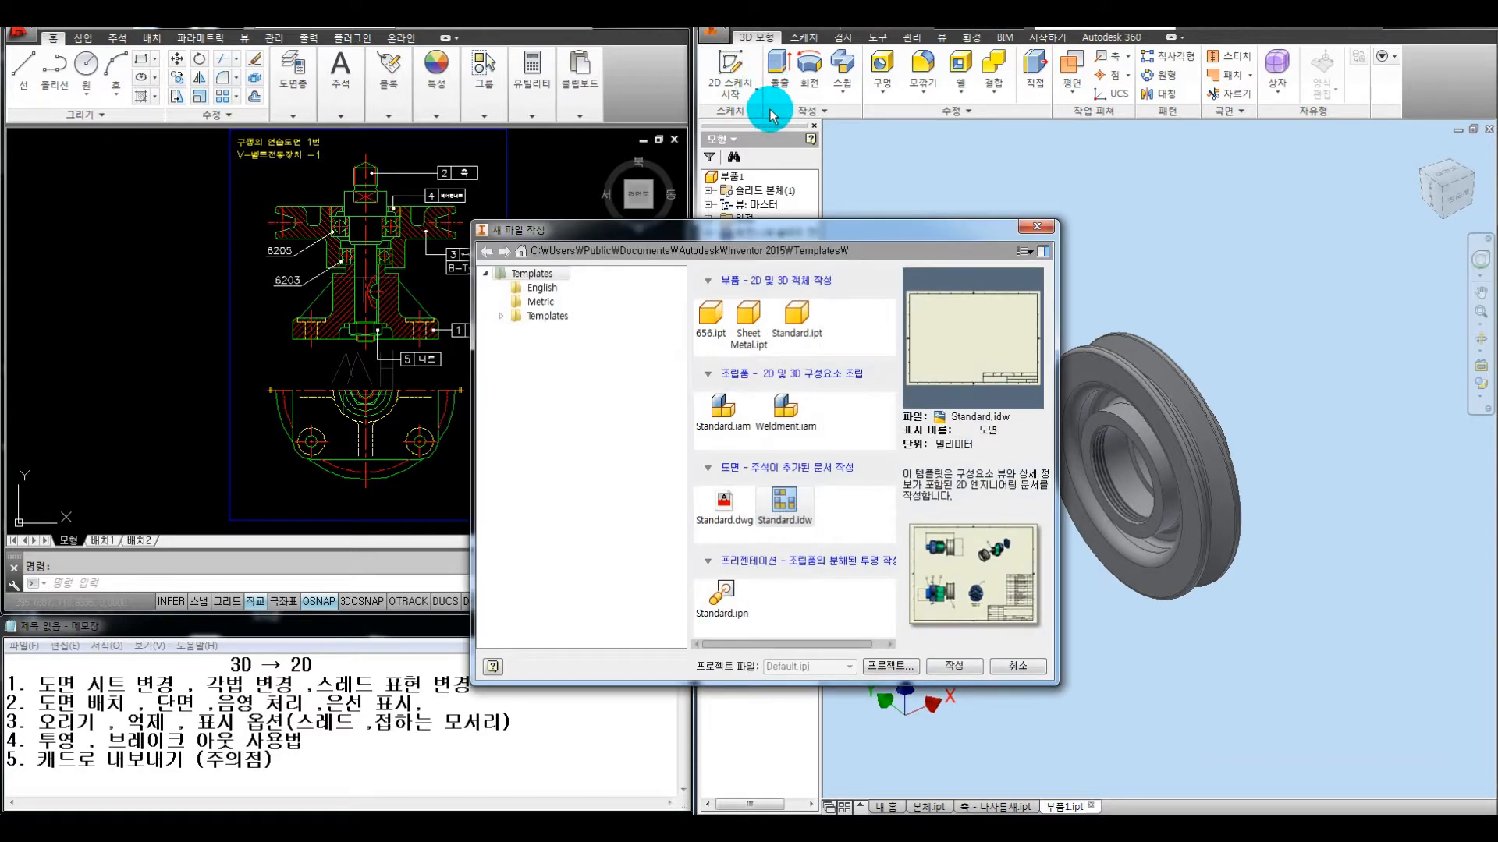
pyautogui.hotkey('ctrl', 'alt', 'd')
pyautogui.moveTo(824, 282)
pyautogui.mouseDown()
pyautogui.moveTo(791, 278)
pyautogui.moveTo(836, 324)
pyautogui.moveTo(819, 241)
pyautogui.moveTo(967, 210)
pyautogui.mouseUp()
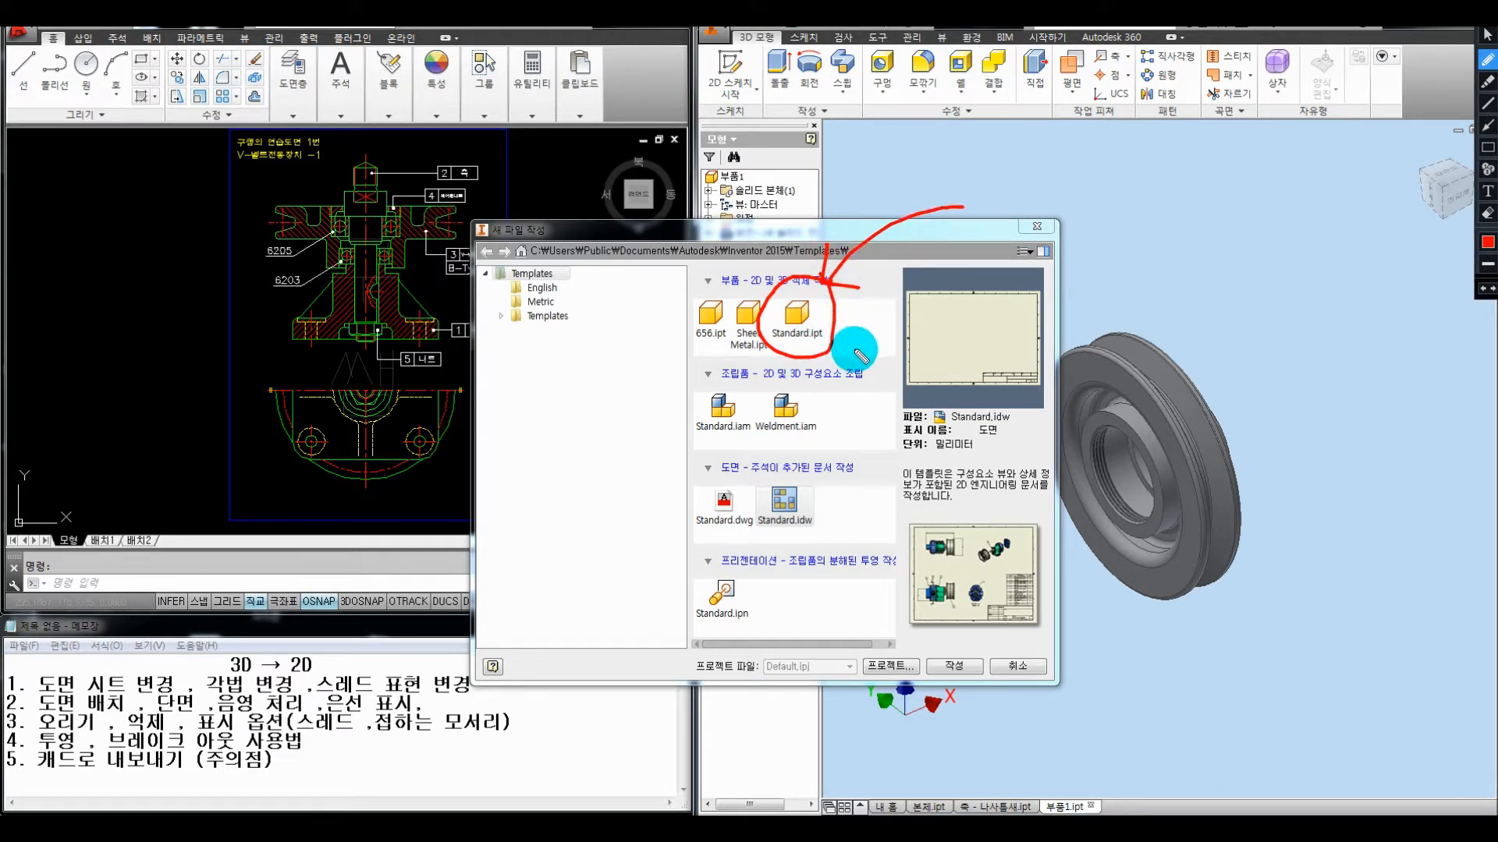
pyautogui.moveTo(856, 353); pyautogui.dragTo(848, 356)
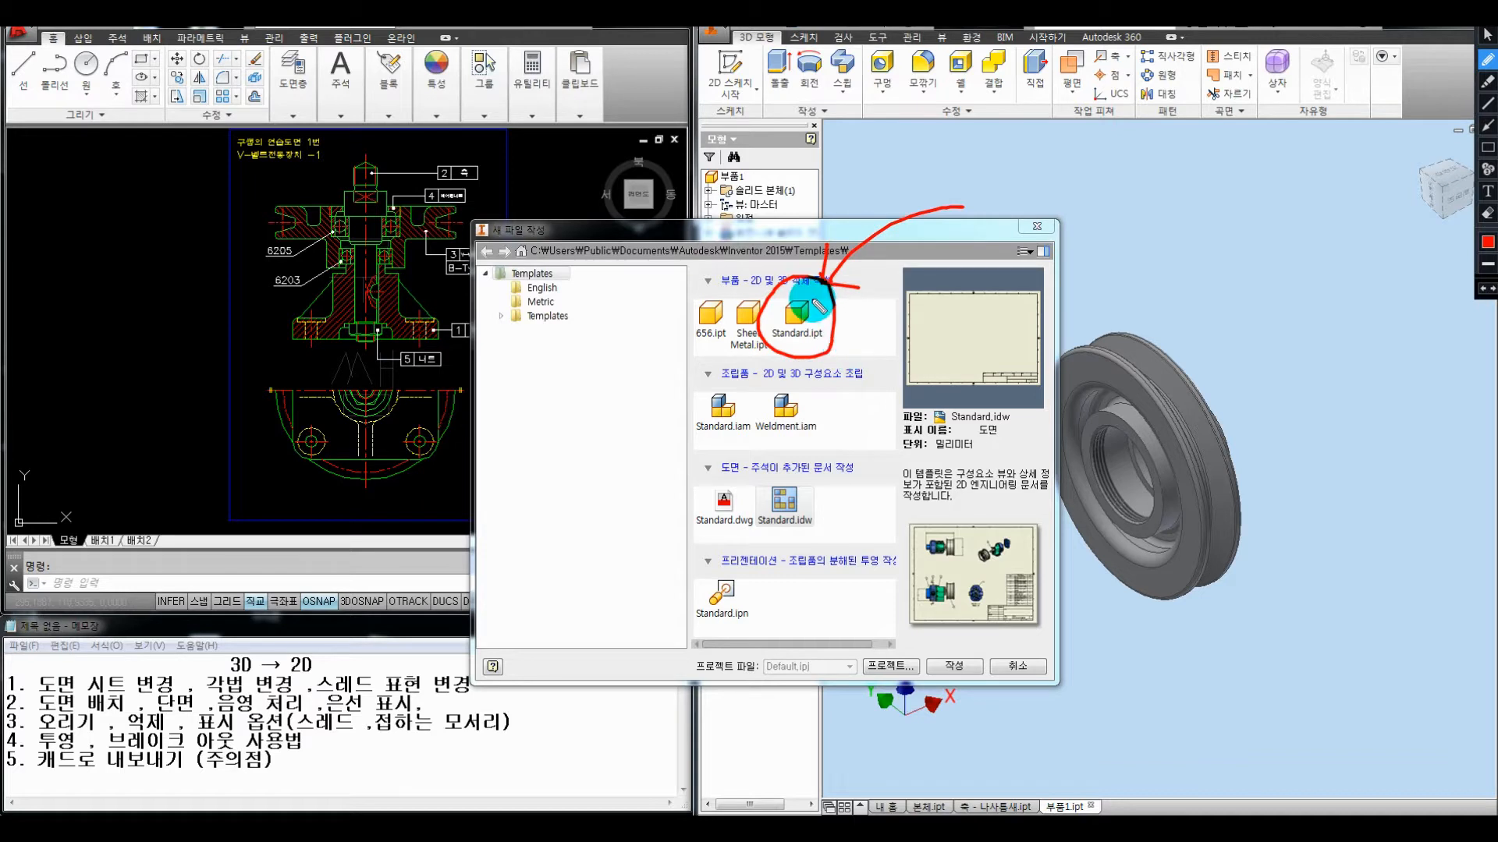
pyautogui.moveTo(819, 466)
pyautogui.mouseDown()
pyautogui.moveTo(755, 468)
pyautogui.moveTo(753, 546)
pyautogui.moveTo(831, 546)
pyautogui.moveTo(823, 468)
pyautogui.mouseUp()
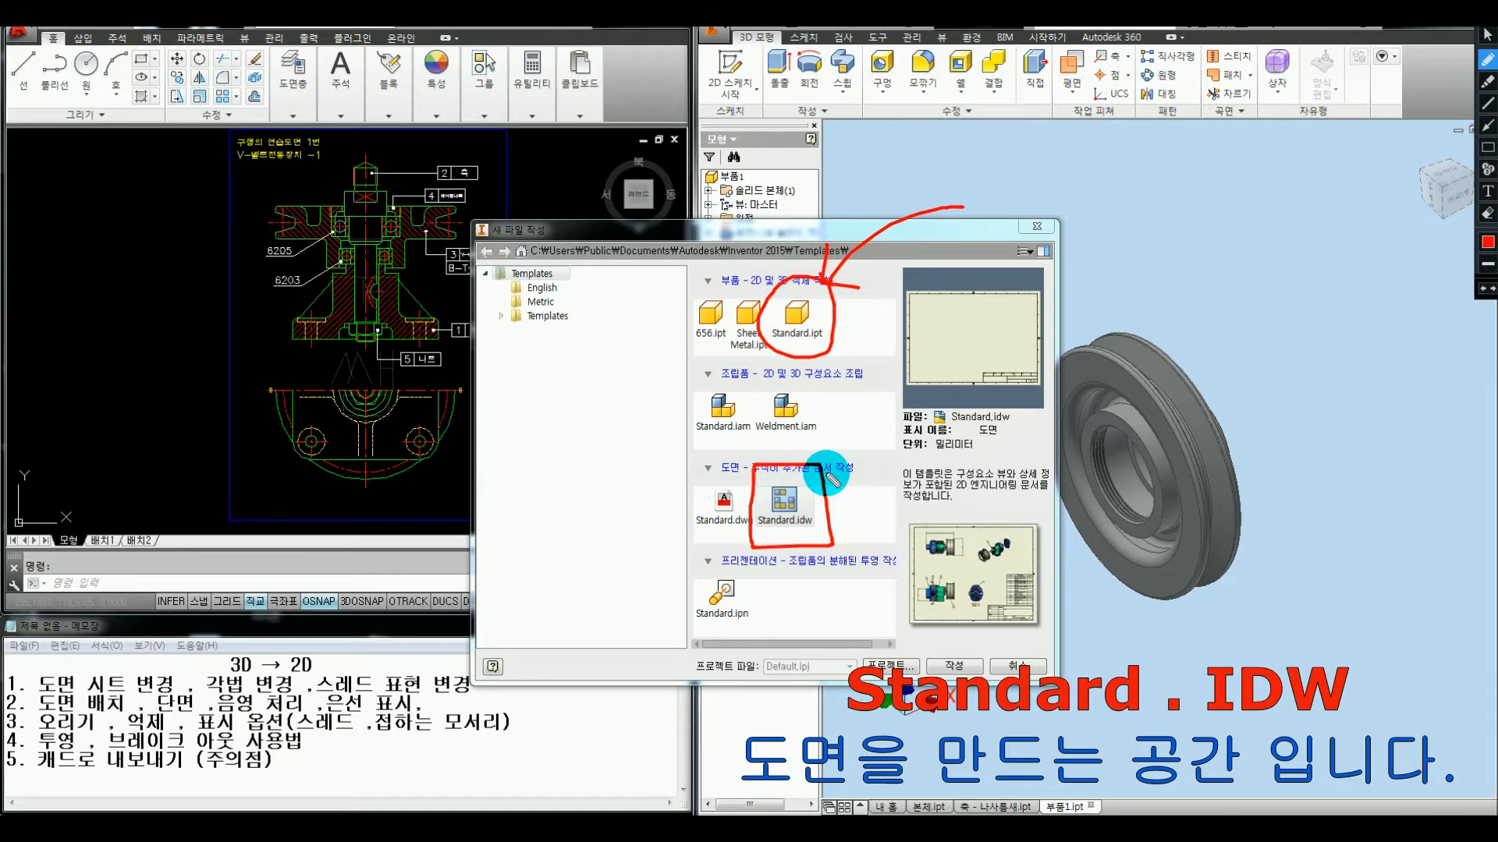
pyautogui.moveTo(769, 445)
pyautogui.mouseDown()
pyautogui.moveTo(780, 468)
pyautogui.moveTo(816, 452)
pyautogui.mouseUp()
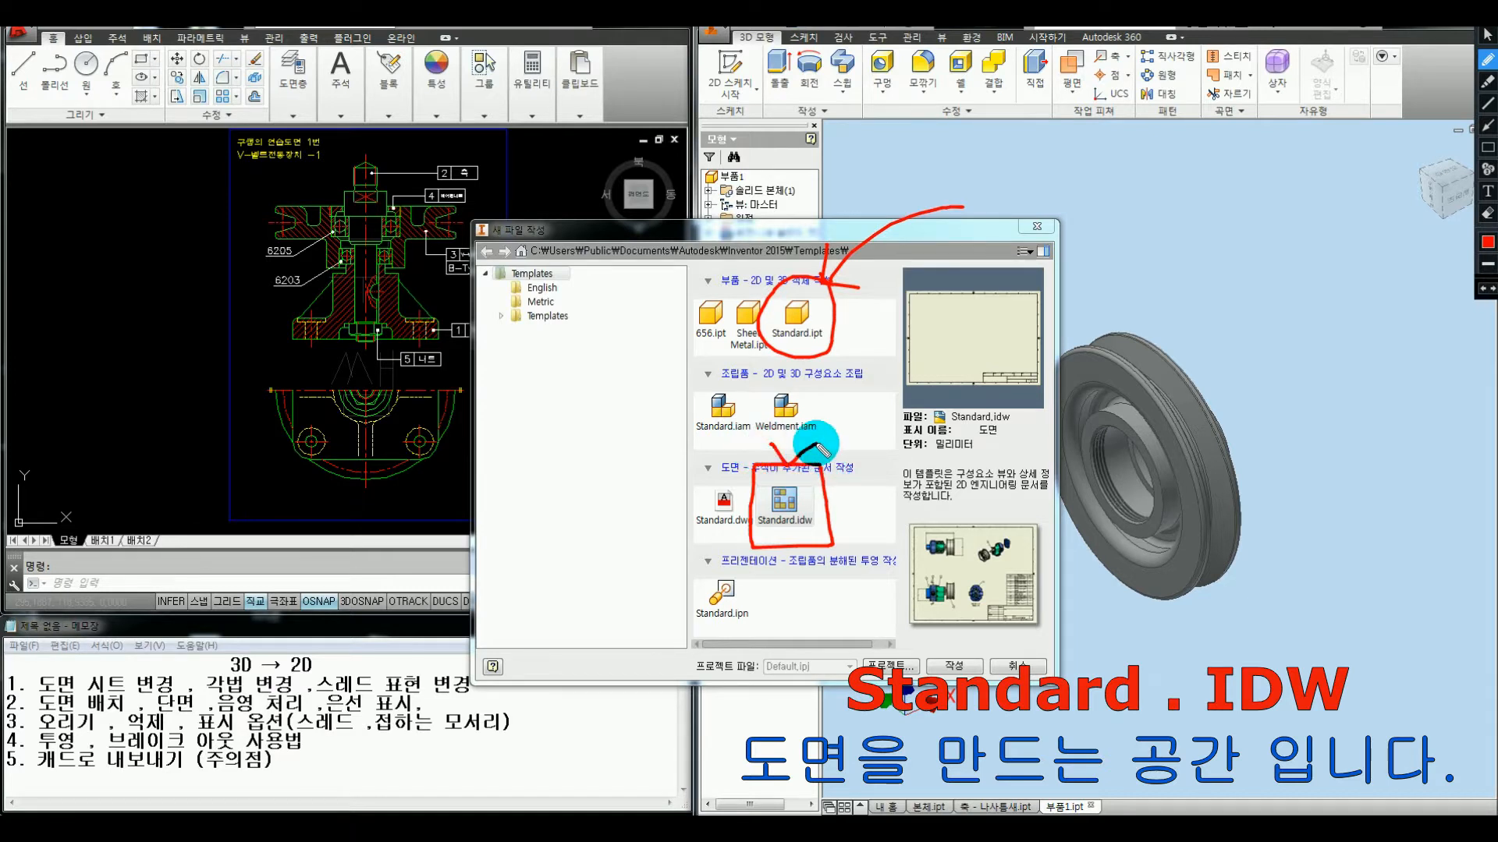
pyautogui.doubleClick(786, 498)
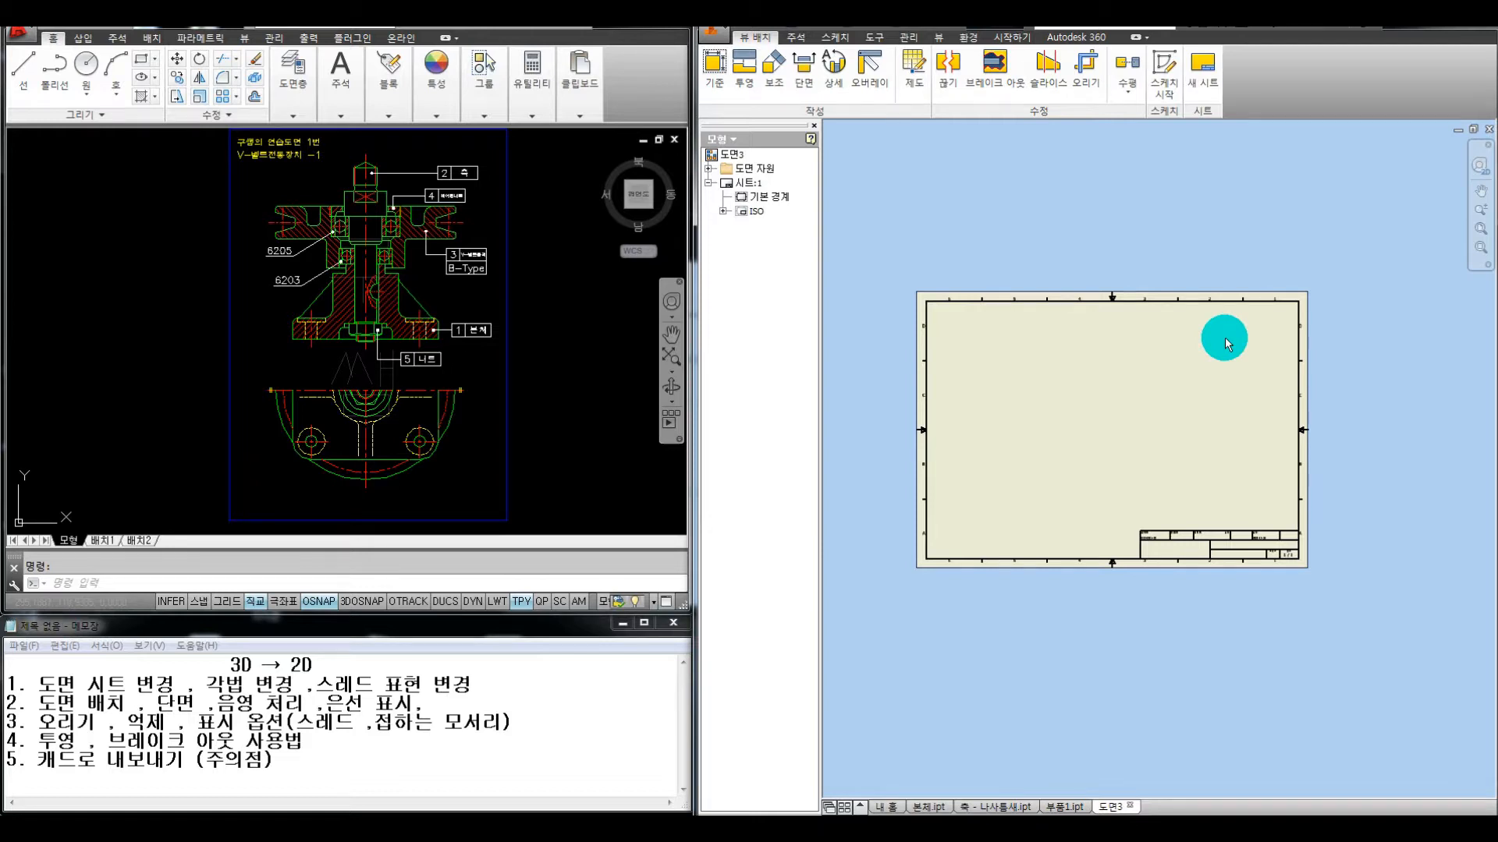
pyautogui.hotkey('ctrl', 'alt', 'd')
pyautogui.moveTo(149, 672)
pyautogui.mouseDown()
pyautogui.moveTo(116, 663)
pyautogui.moveTo(129, 698)
pyautogui.moveTo(137, 665)
pyautogui.moveTo(152, 667)
pyautogui.mouseUp()
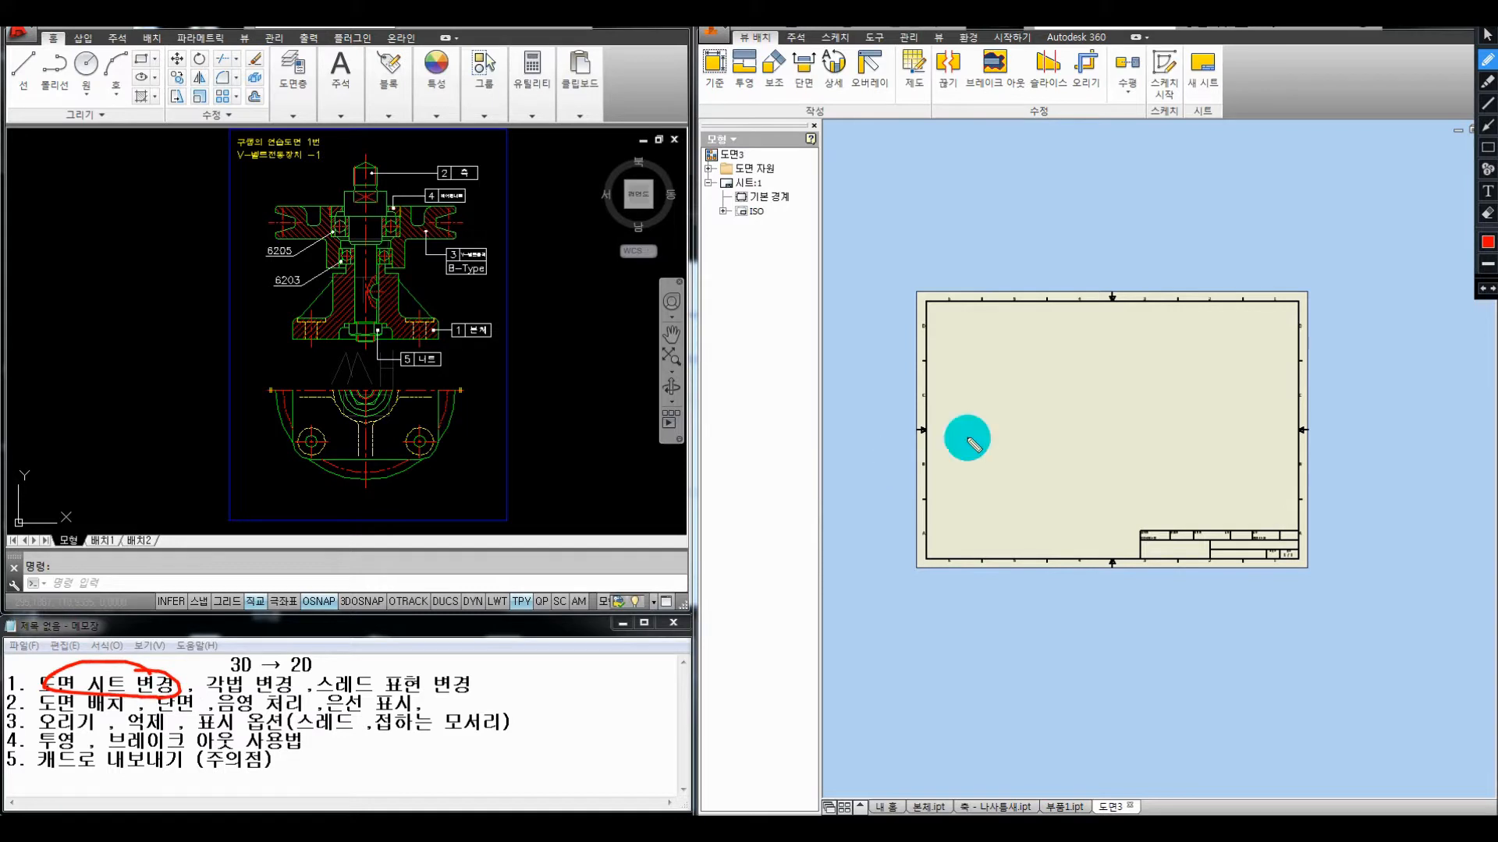
pyautogui.moveTo(1300, 255)
pyautogui.mouseDown()
pyautogui.moveTo(889, 575)
pyautogui.moveTo(1315, 589)
pyautogui.mouseUp()
pyautogui.moveTo(1358, 294); pyautogui.dragTo(1270, 265)
pyautogui.moveTo(1240, 169); pyautogui.dragTo(1113, 334)
pyautogui.moveTo(1021, 171); pyautogui.dragTo(1252, 341)
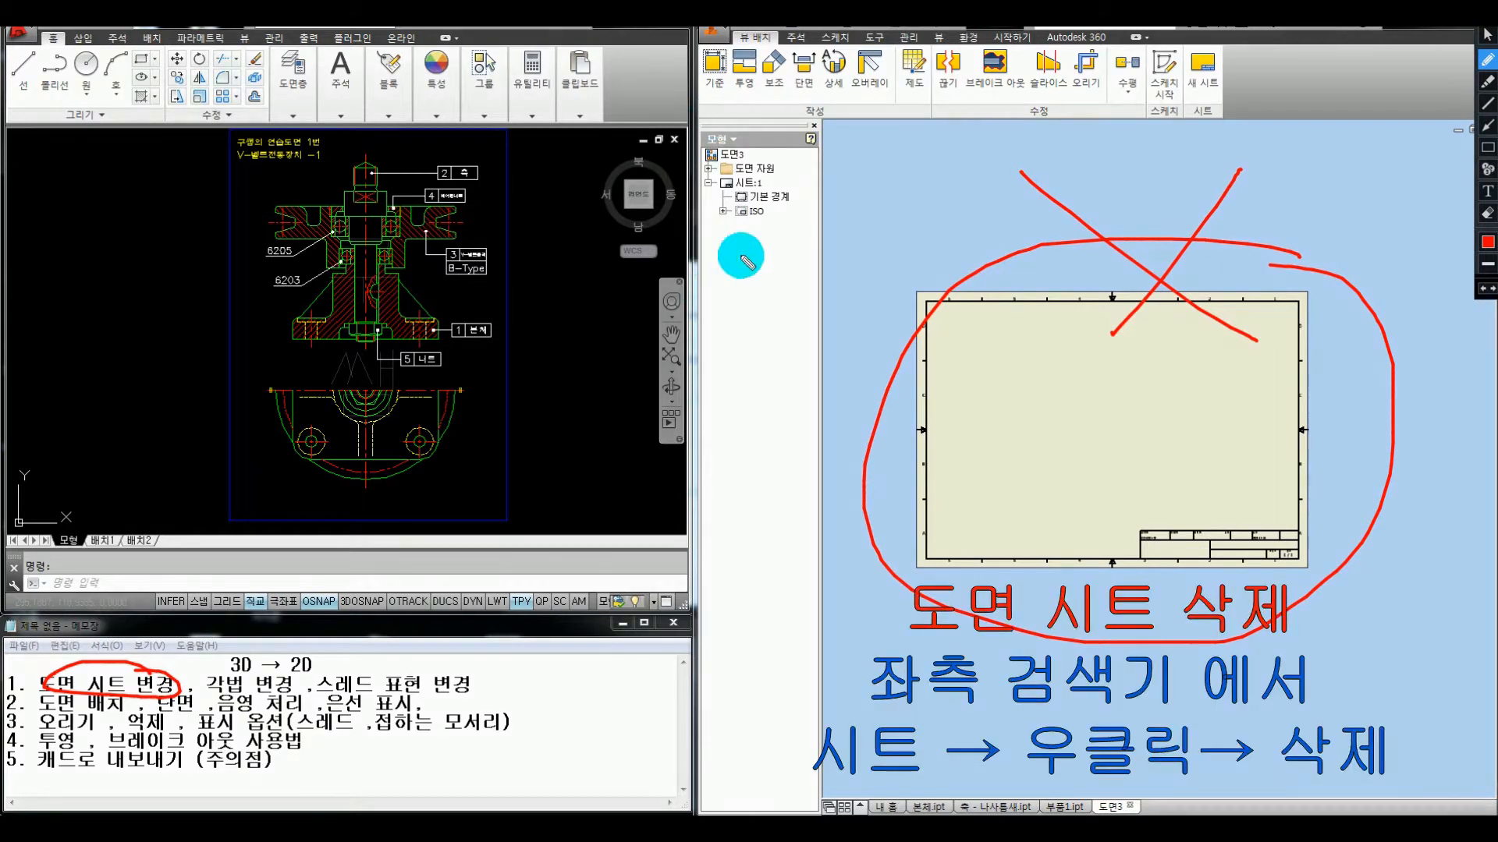
pyautogui.moveTo(719, 191); pyautogui.dragTo(730, 191)
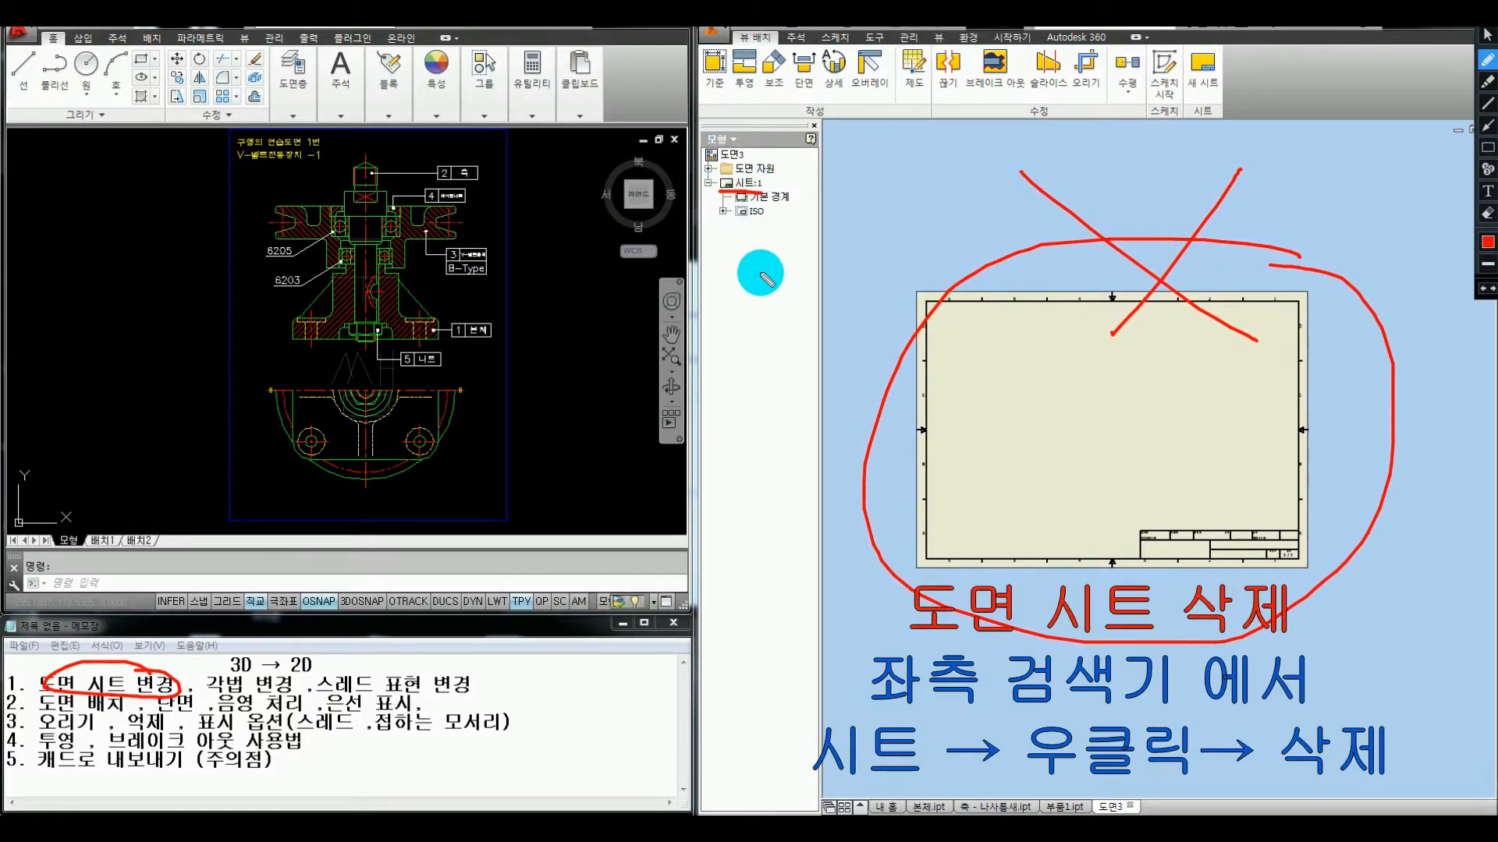
pyautogui.press('Escape')
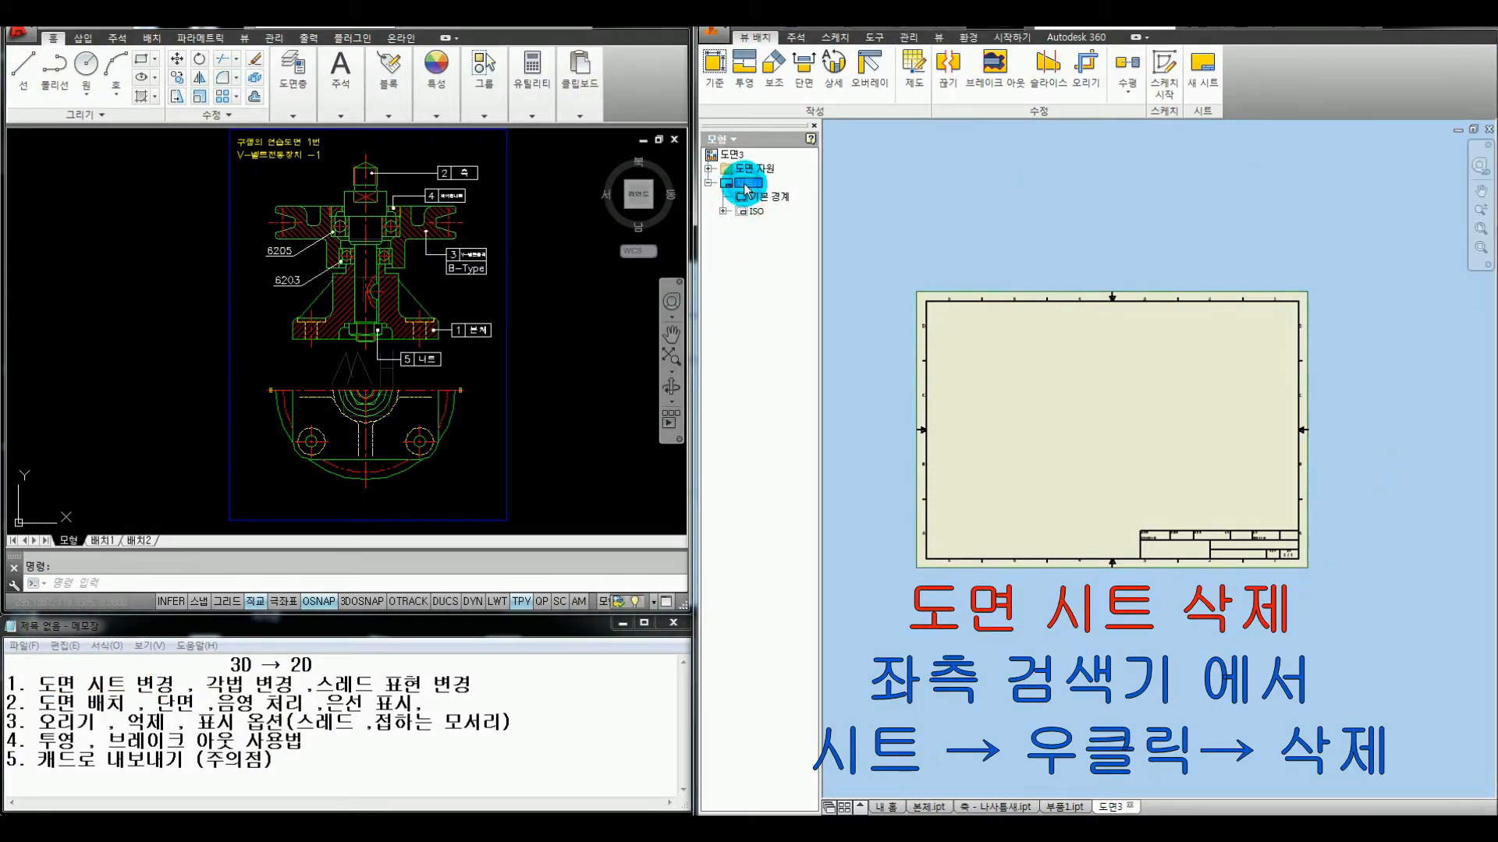
# Delete the drawing's default sheet 시트:1, which carries the border and the ISO title block
pyautogui.rightClick(745, 188)
pyautogui.click(790, 241)
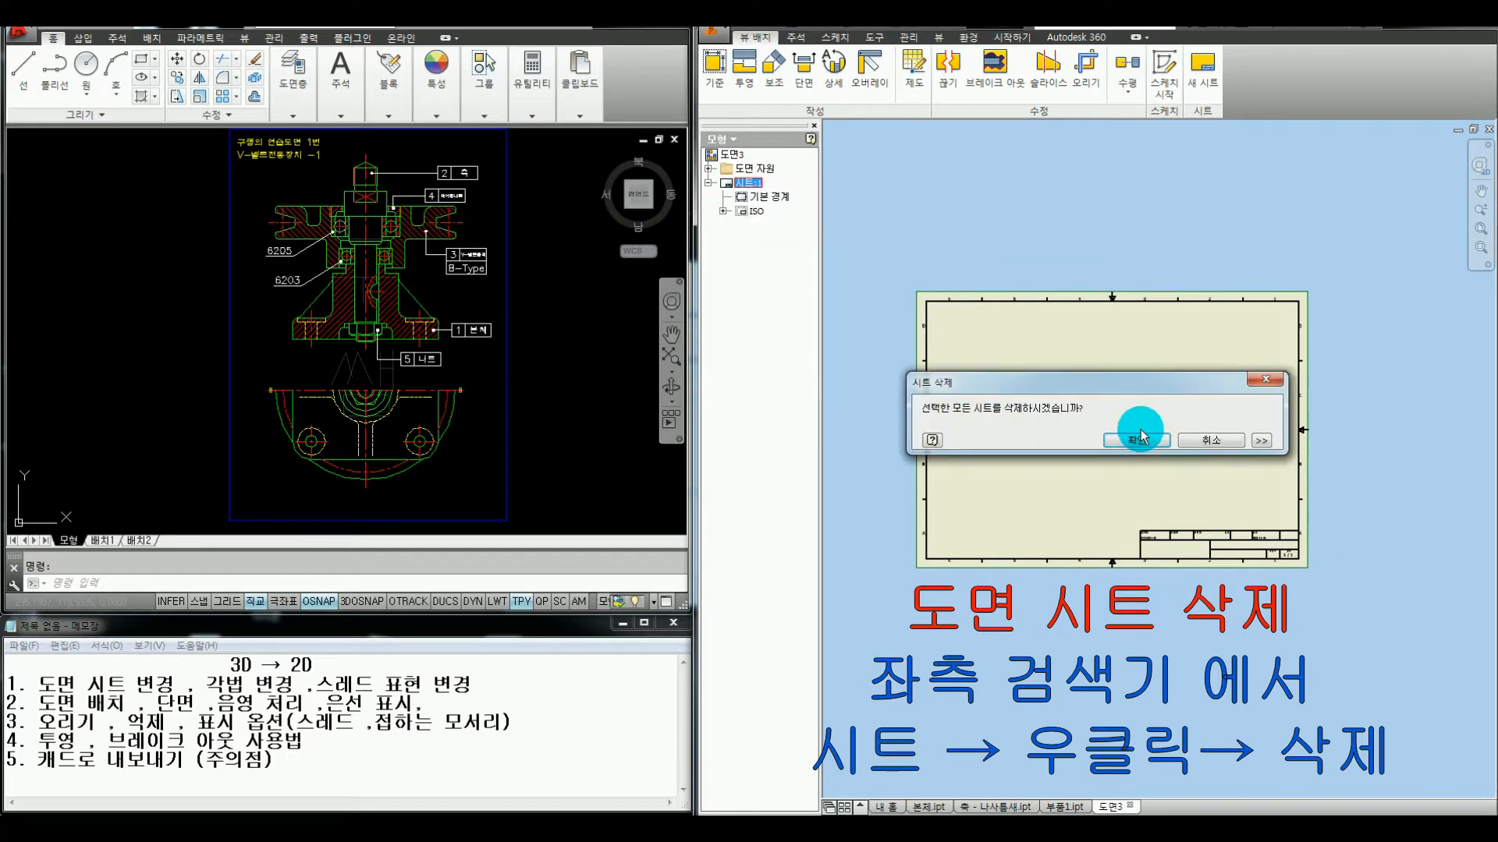
pyautogui.click(1137, 437)
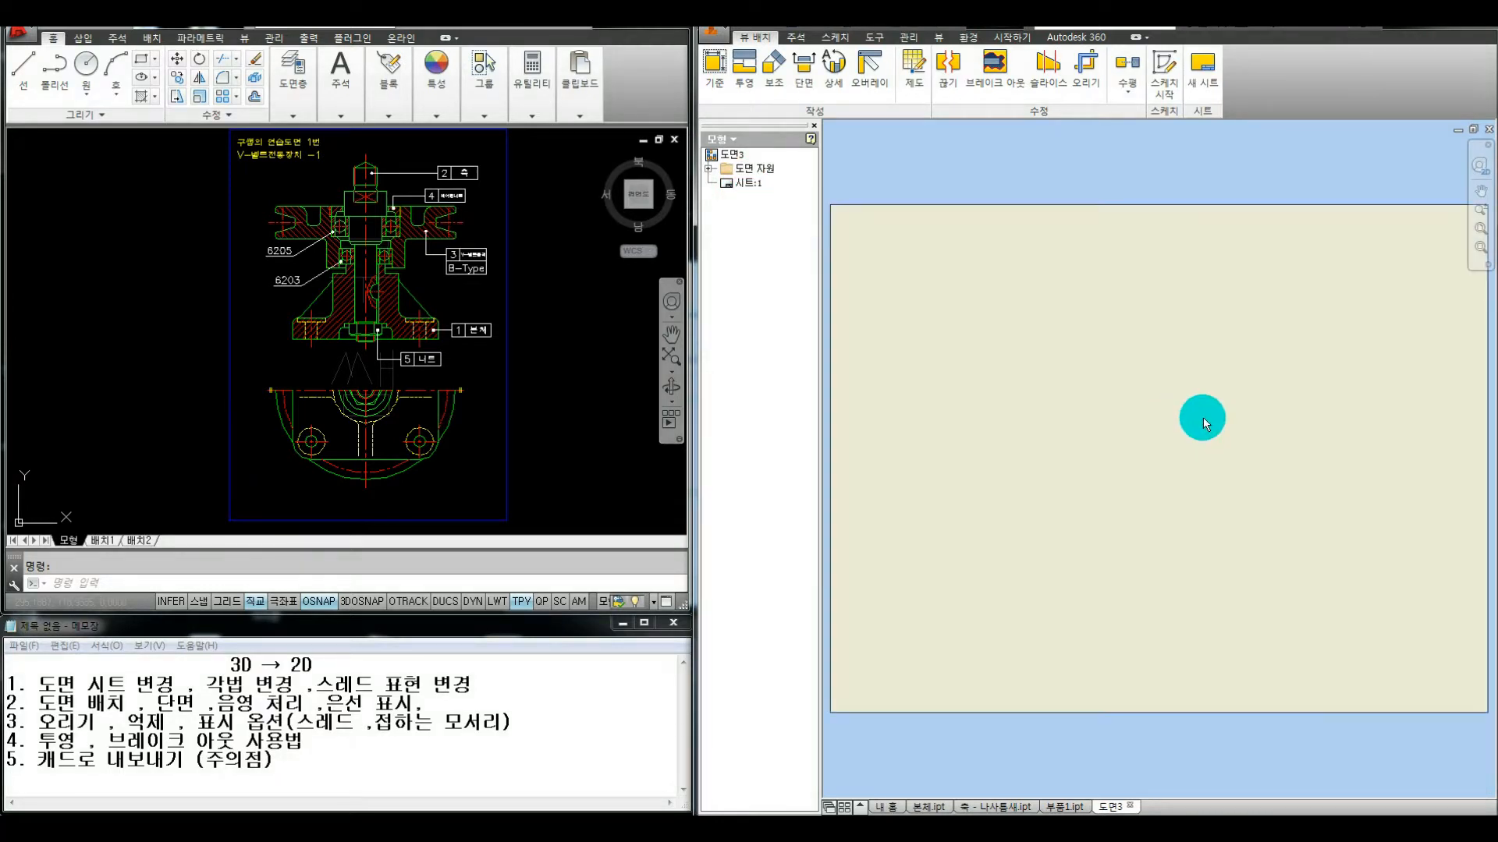
pyautogui.scroll(-3, 1154, 425)
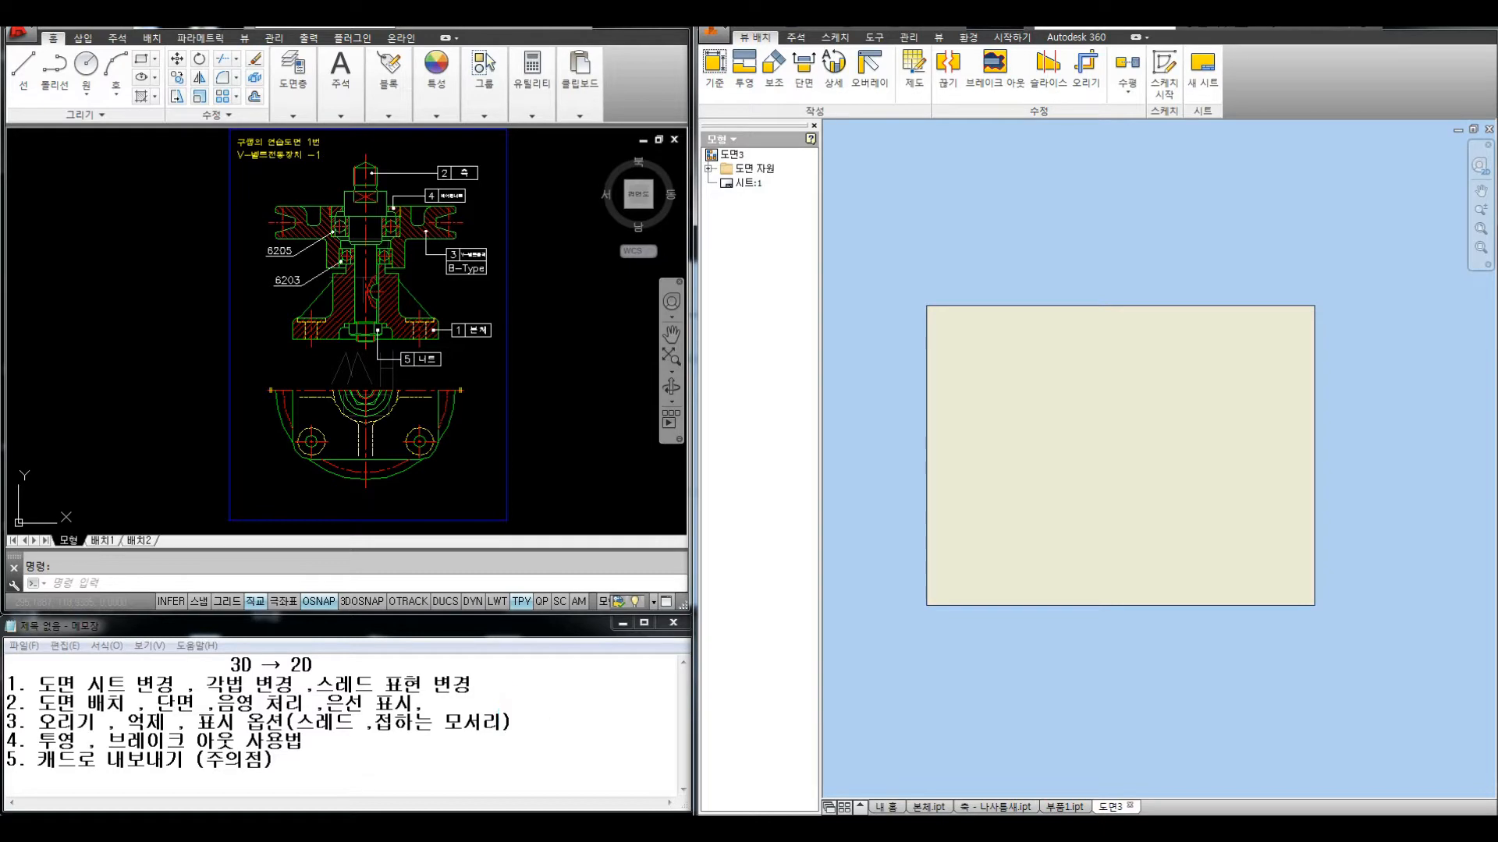
# Switch to the exam-question PDF and examine the 2D part drawing requirements for paper size, scale and projection method on page 1
pyautogui.click(469, 782)
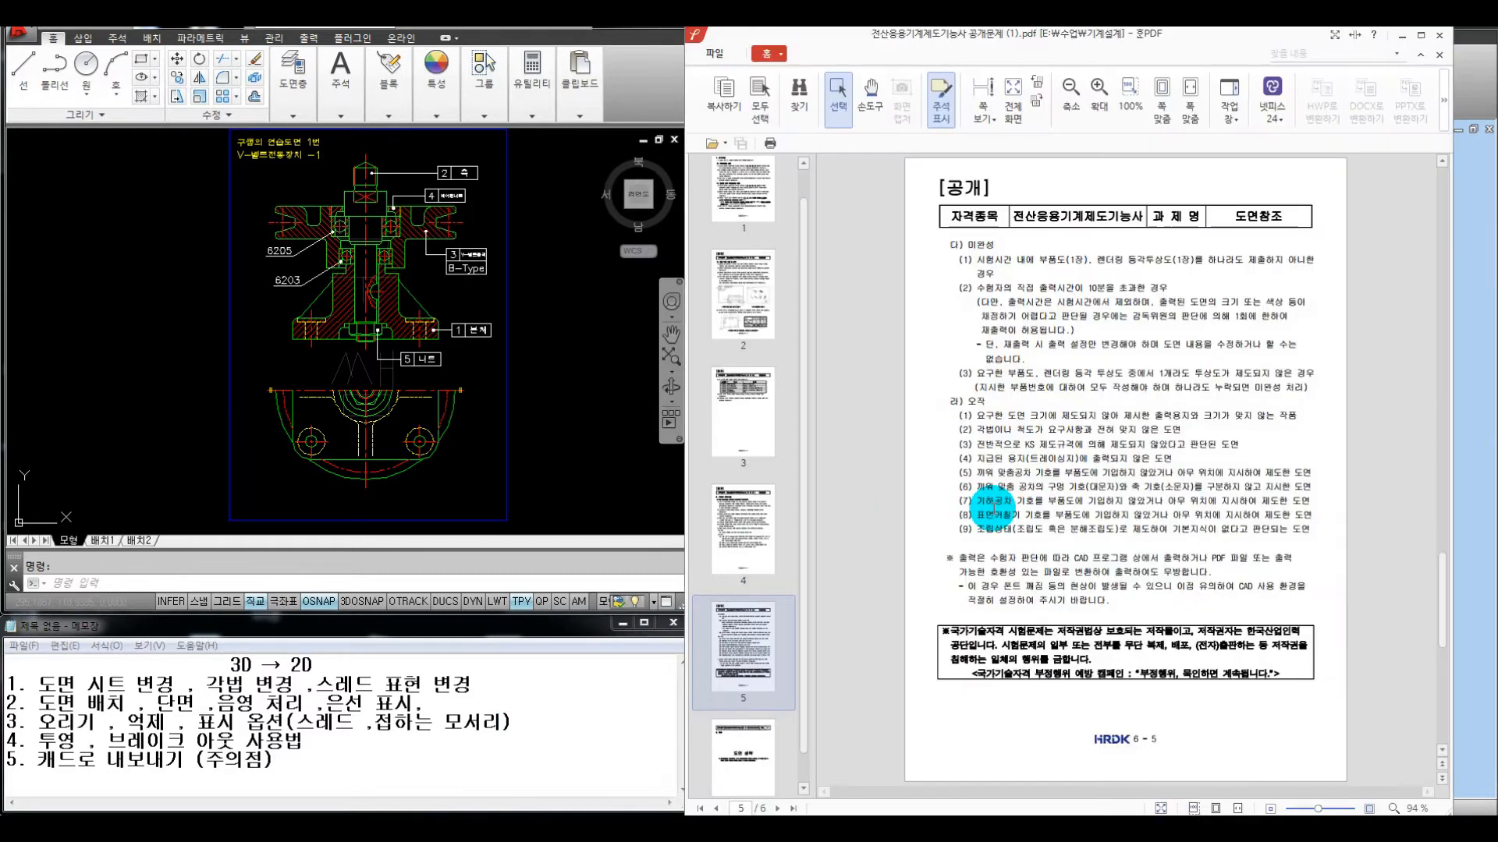
pyautogui.moveTo(1440, 587); pyautogui.dragTo(1432, 210)
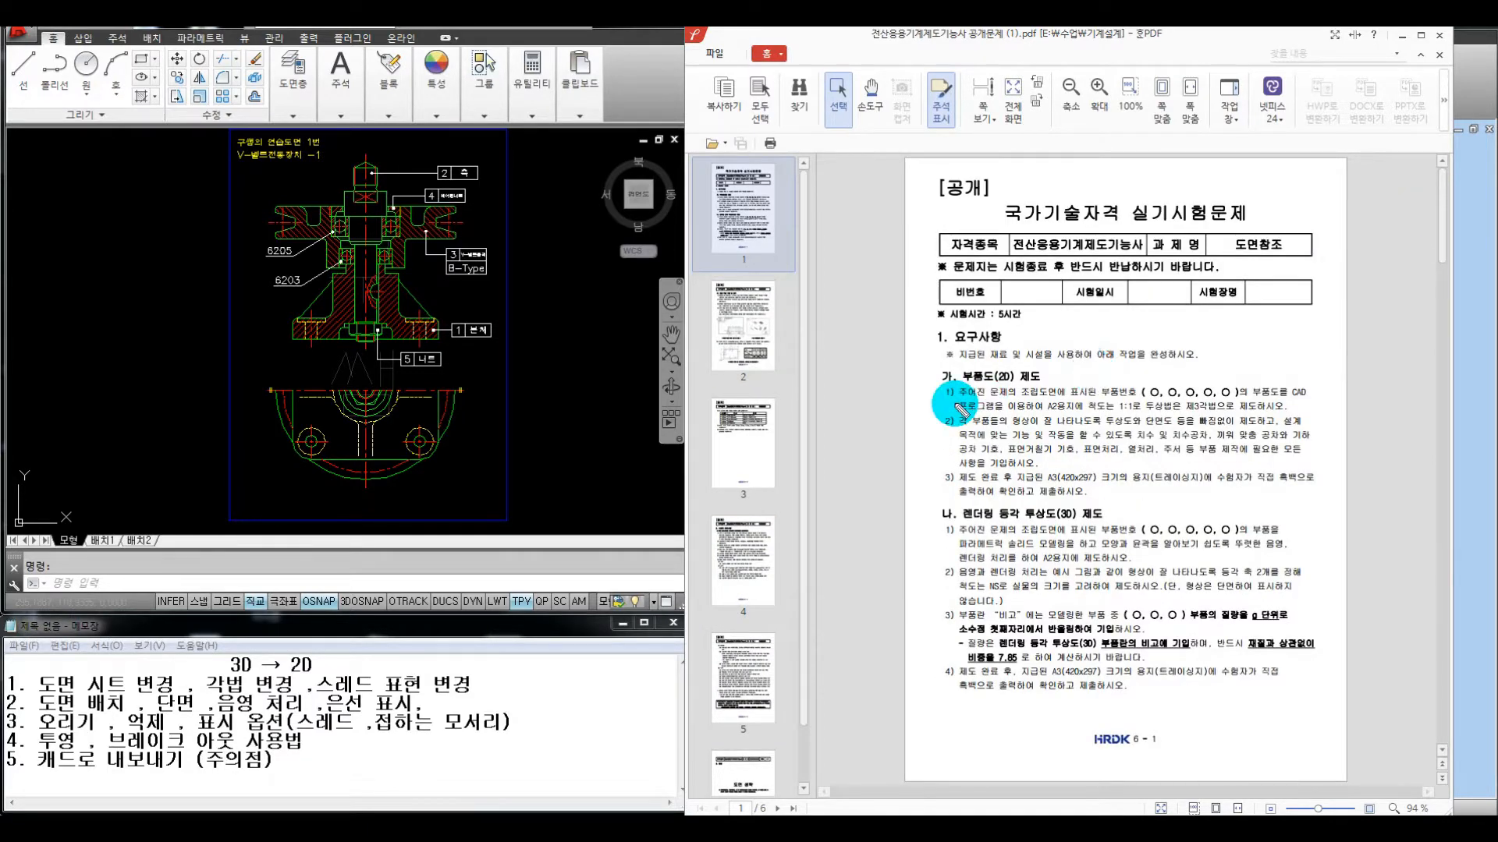
pyautogui.hotkey('ctrl', 'alt', 'd')
pyautogui.moveTo(421, 146); pyautogui.dragTo(470, 153)
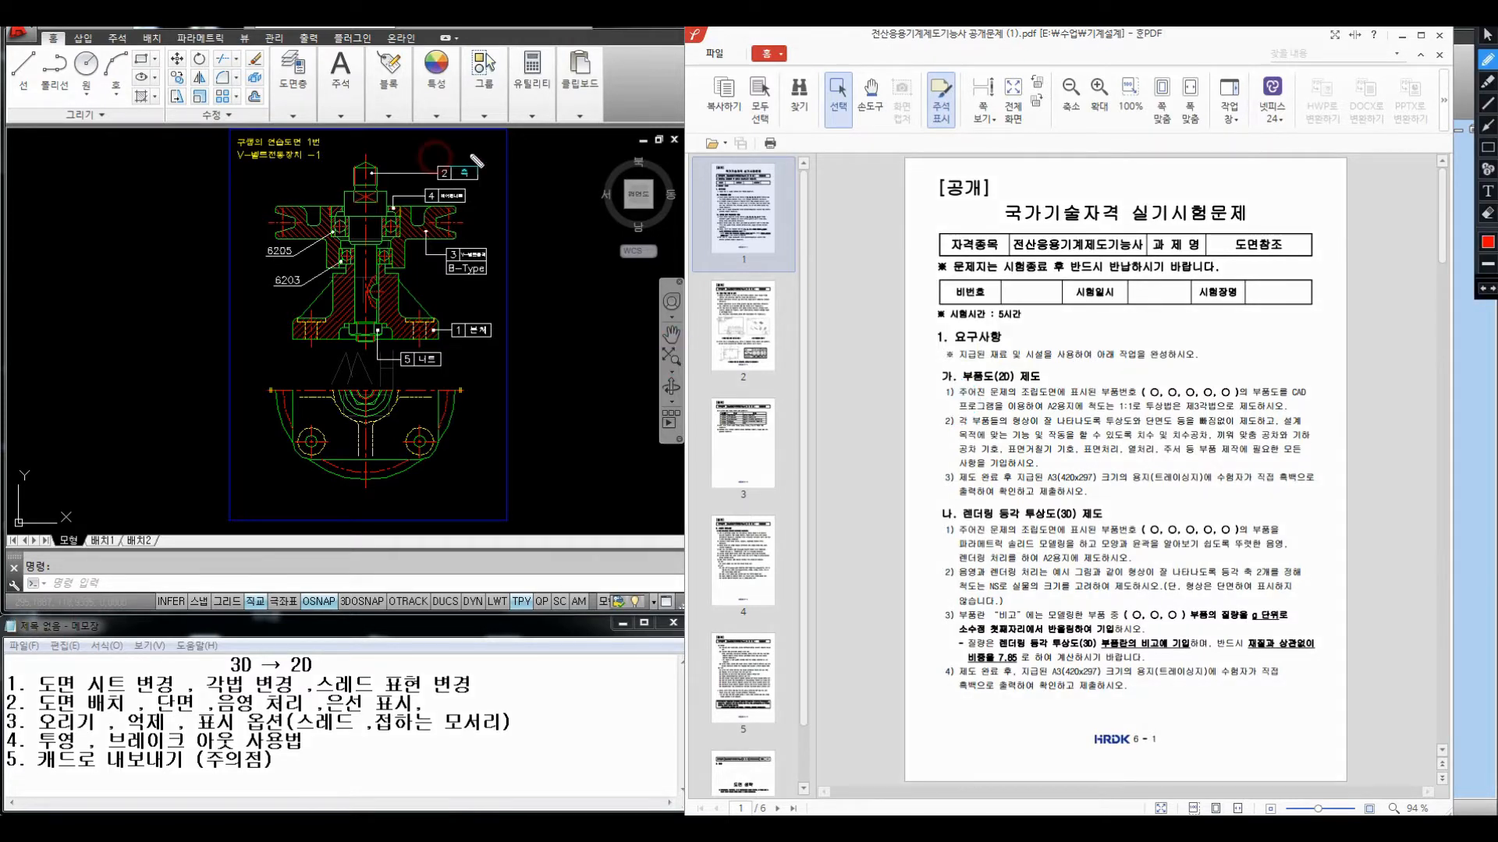
pyautogui.moveTo(1222, 372)
pyautogui.mouseDown()
pyautogui.moveTo(1143, 390)
pyautogui.moveTo(1237, 390)
pyautogui.mouseUp()
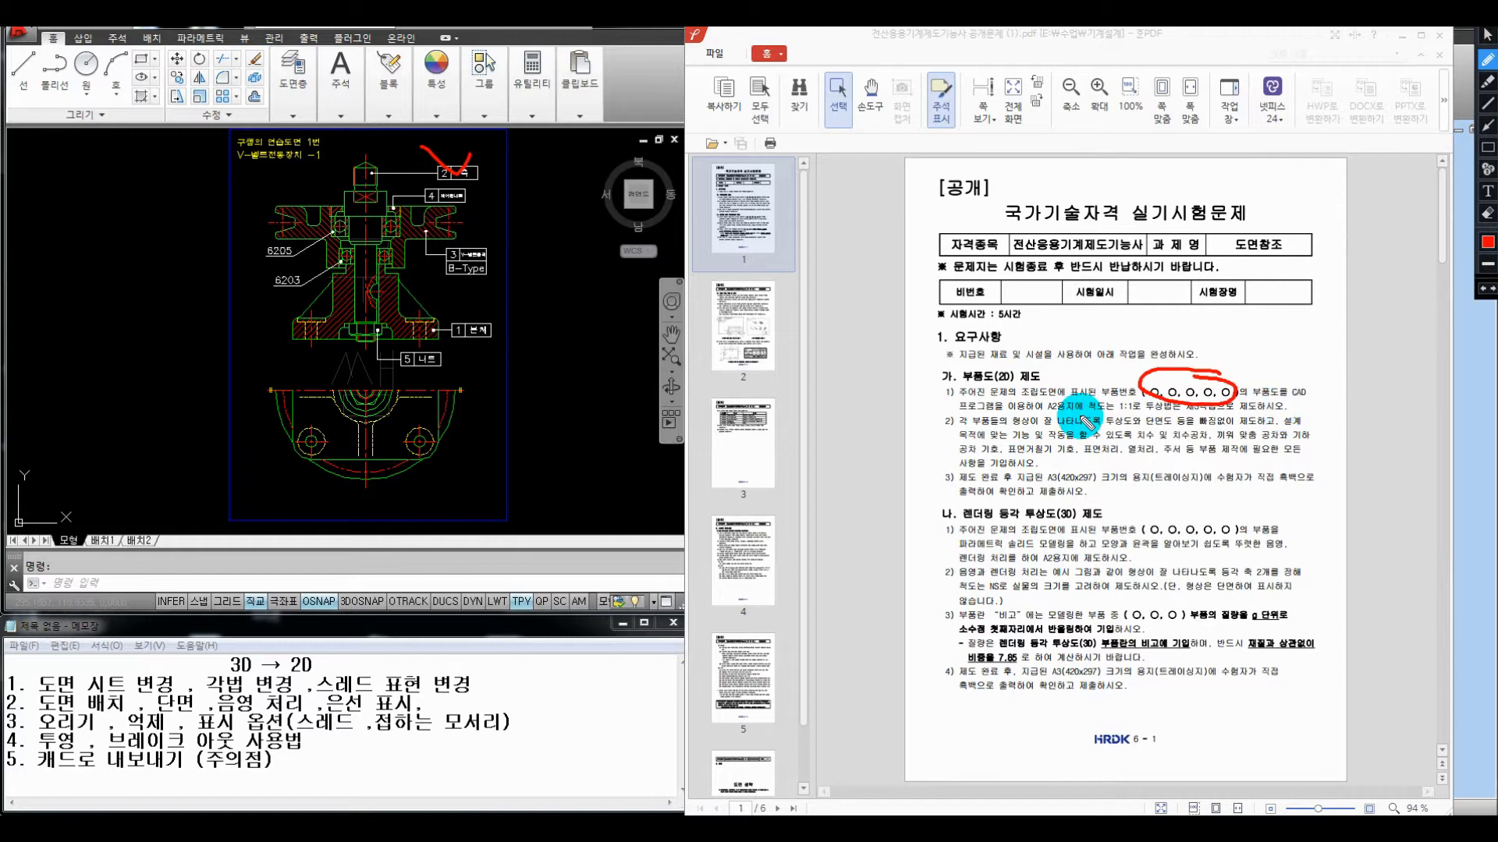
pyautogui.moveTo(1043, 411); pyautogui.dragTo(1062, 409)
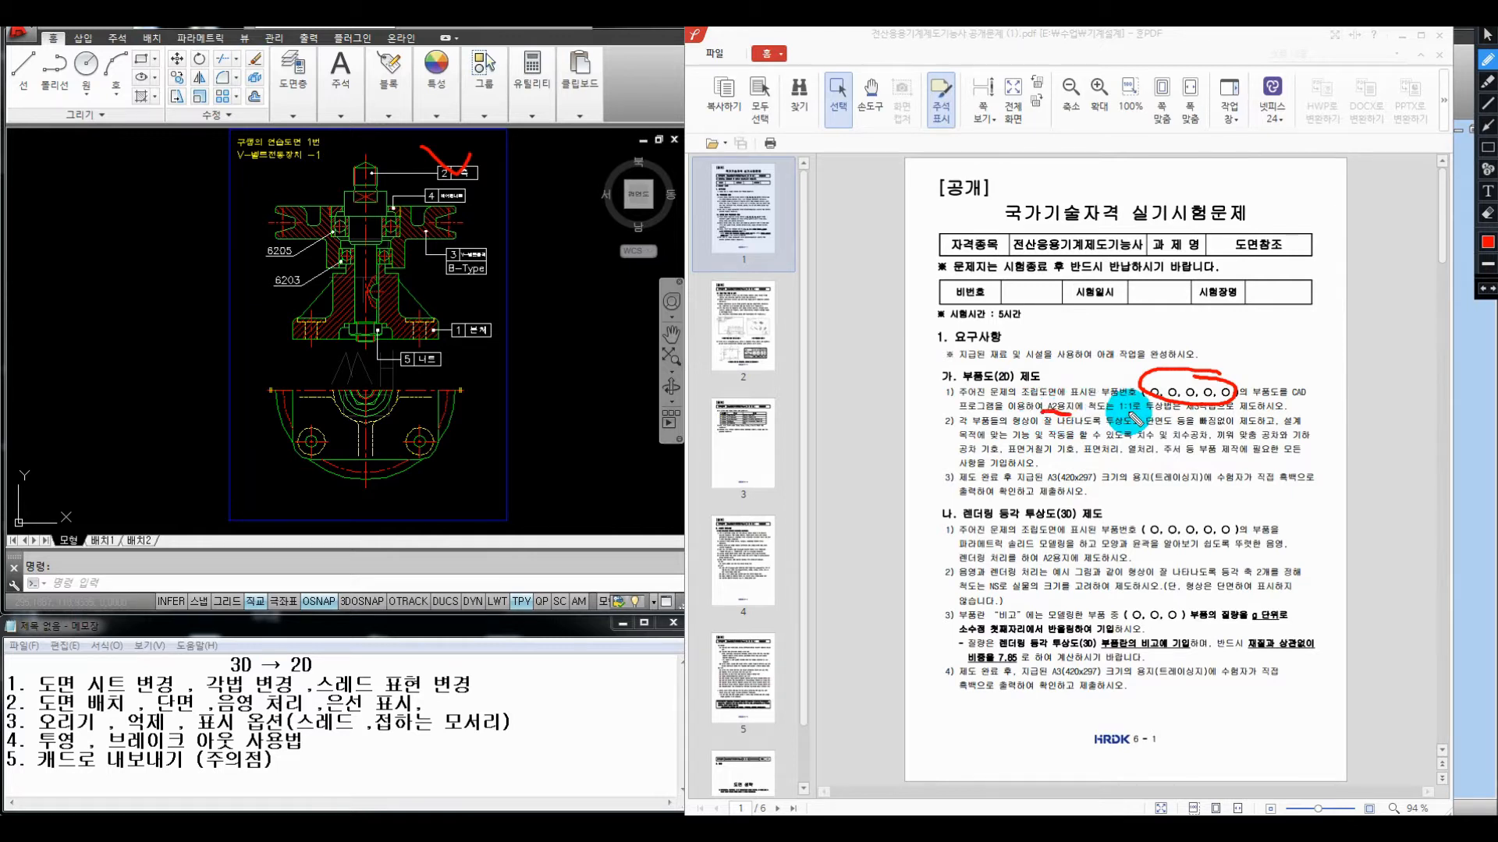
pyautogui.moveTo(1072, 411); pyautogui.dragTo(1135, 411)
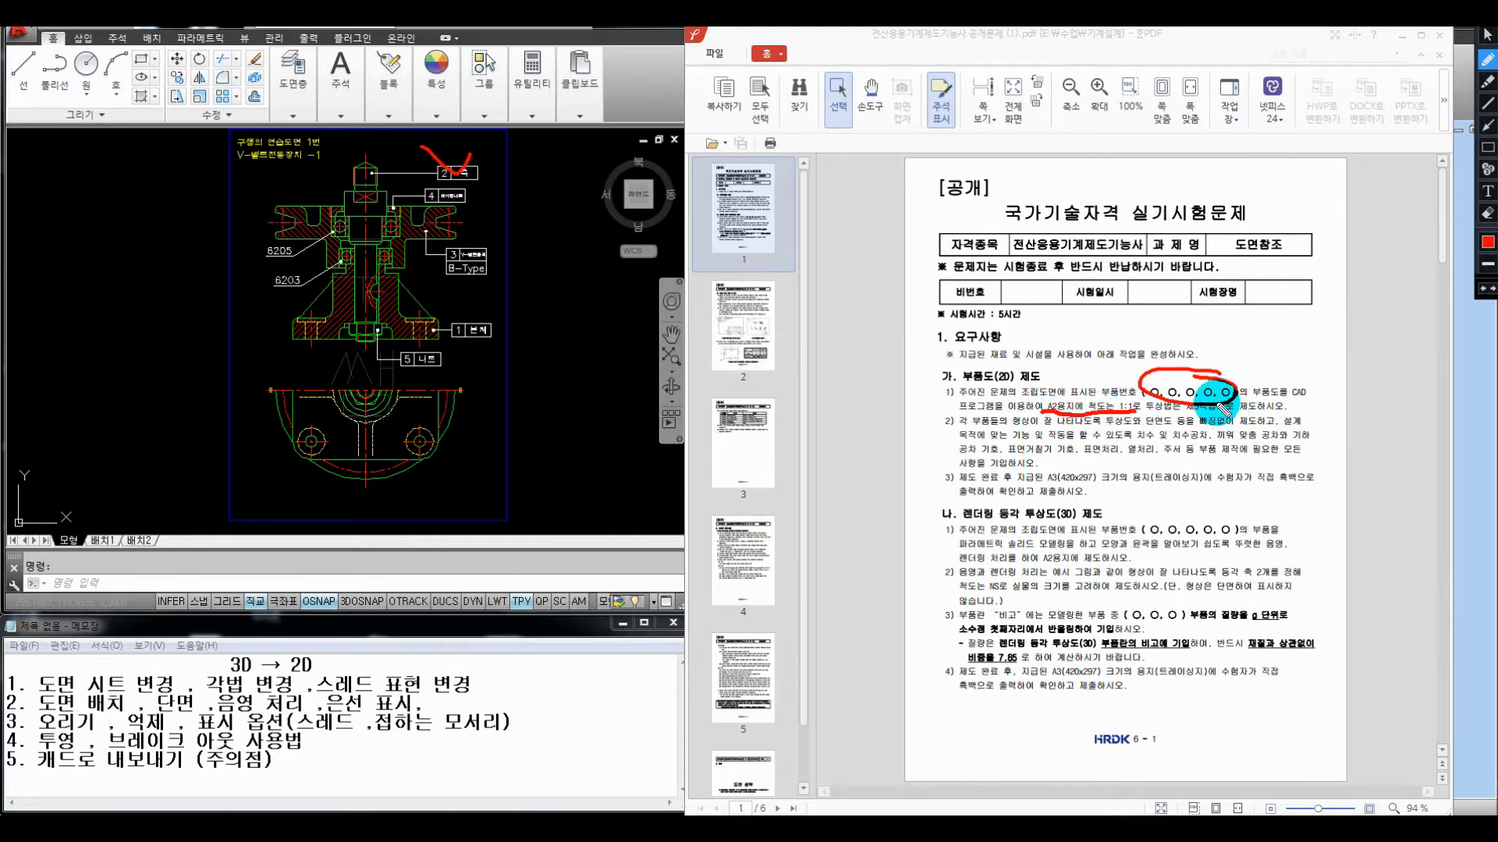
pyautogui.hotkey('ctrl', 'alt', 'd')
pyautogui.hotkey('ctrl', 'alt', 'd')
pyautogui.moveTo(1176, 402); pyautogui.dragTo(1280, 410)
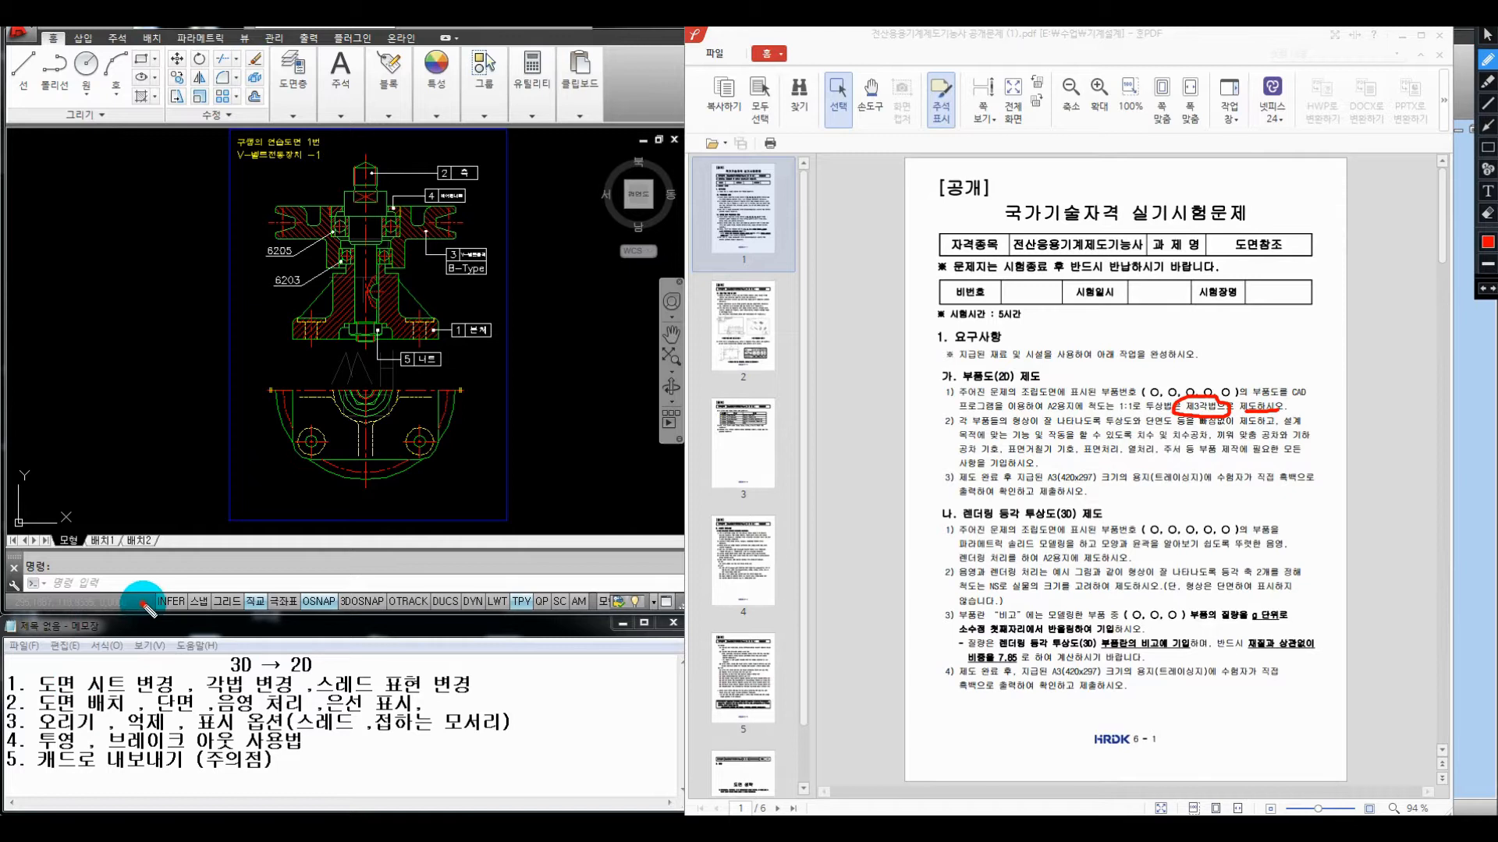
pyautogui.moveTo(85, 694); pyautogui.dragTo(164, 693)
pyautogui.moveTo(143, 599)
pyautogui.mouseDown()
pyautogui.moveTo(119, 644)
pyautogui.moveTo(159, 640)
pyautogui.moveTo(160, 626)
pyautogui.mouseUp()
pyautogui.click(135, 633)
pyautogui.moveTo(176, 605); pyautogui.dragTo(202, 636)
pyautogui.click(201, 697)
pyautogui.click(254, 629)
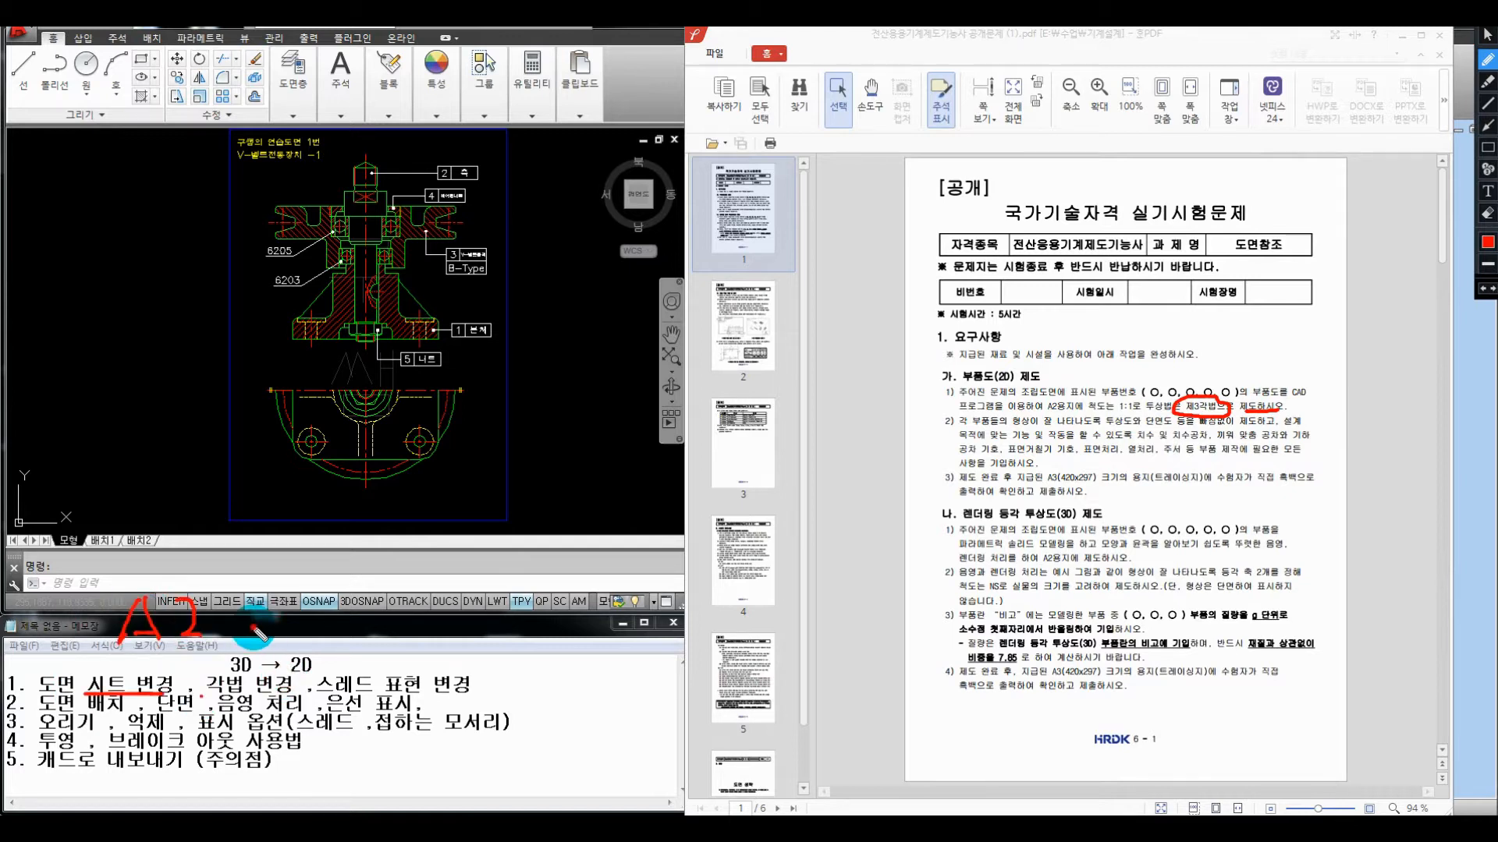
pyautogui.moveTo(202, 692); pyautogui.dragTo(307, 693)
pyautogui.moveTo(252, 612); pyautogui.dragTo(255, 647)
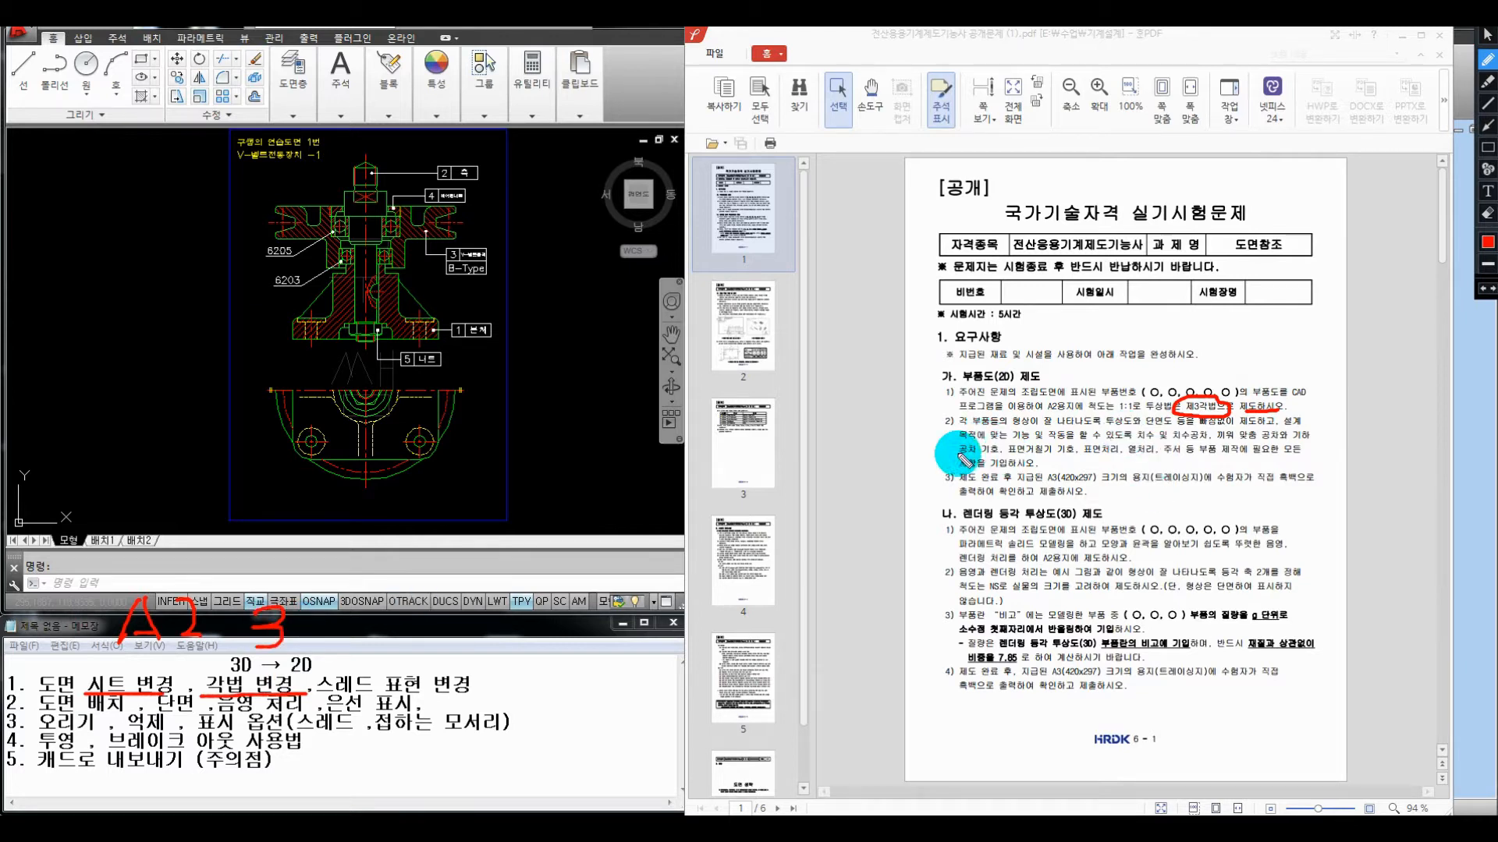
pyautogui.moveTo(955, 454); pyautogui.dragTo(1146, 456)
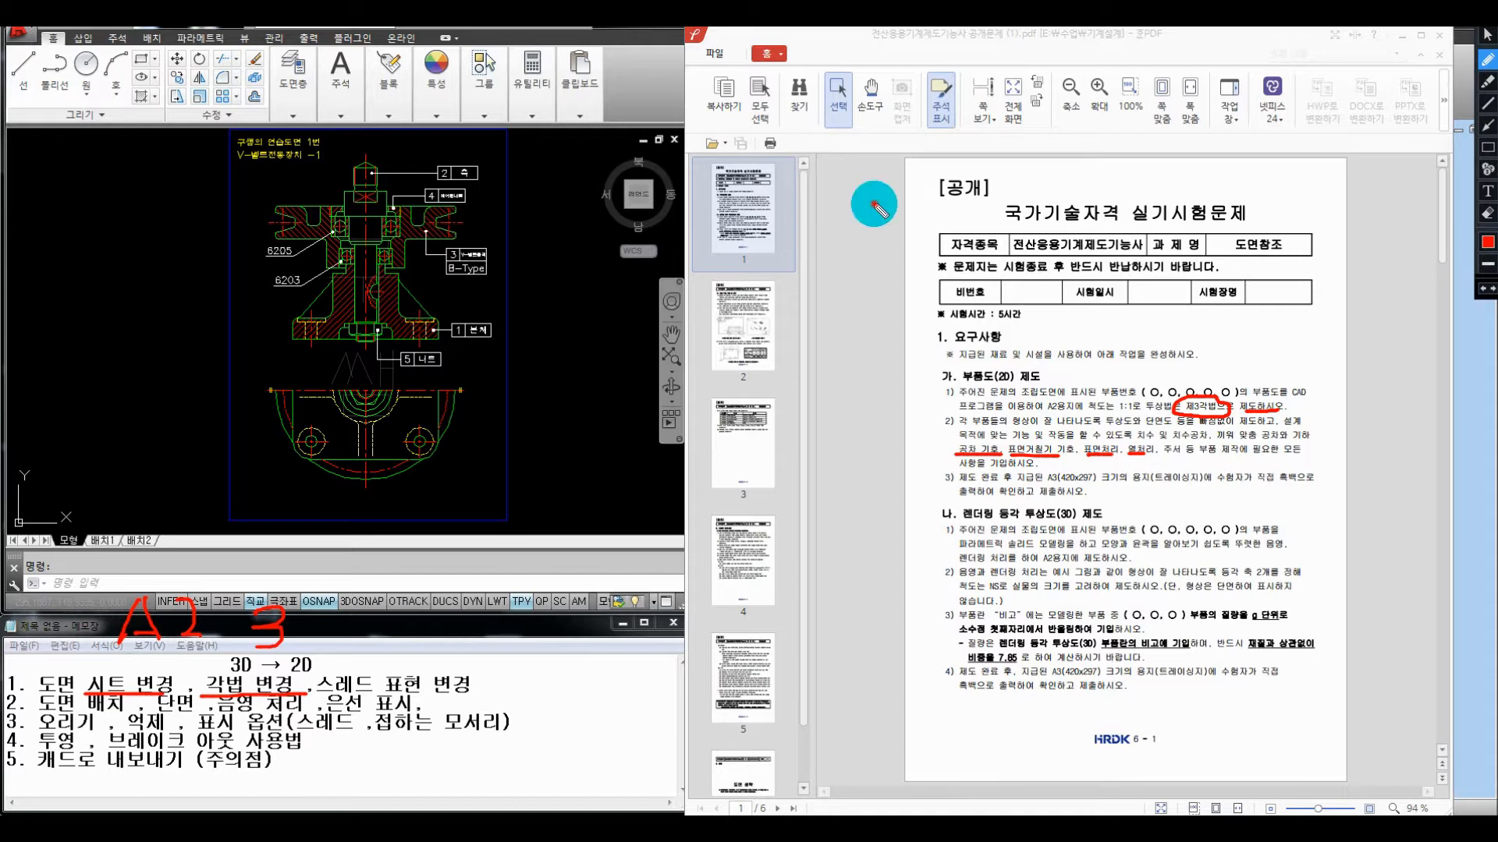
pyautogui.moveTo(810, 155); pyautogui.dragTo(875, 205)
pyautogui.moveTo(837, 191); pyautogui.dragTo(878, 192)
pyautogui.moveTo(830, 201)
pyautogui.mouseDown()
pyautogui.moveTo(918, 211)
pyautogui.moveTo(864, 229)
pyautogui.mouseUp()
pyautogui.moveTo(916, 175); pyautogui.dragTo(964, 208)
pyautogui.moveTo(974, 173); pyautogui.dragTo(976, 208)
pyautogui.moveTo(956, 213); pyautogui.dragTo(940, 230)
pyautogui.moveTo(950, 222); pyautogui.dragTo(973, 238)
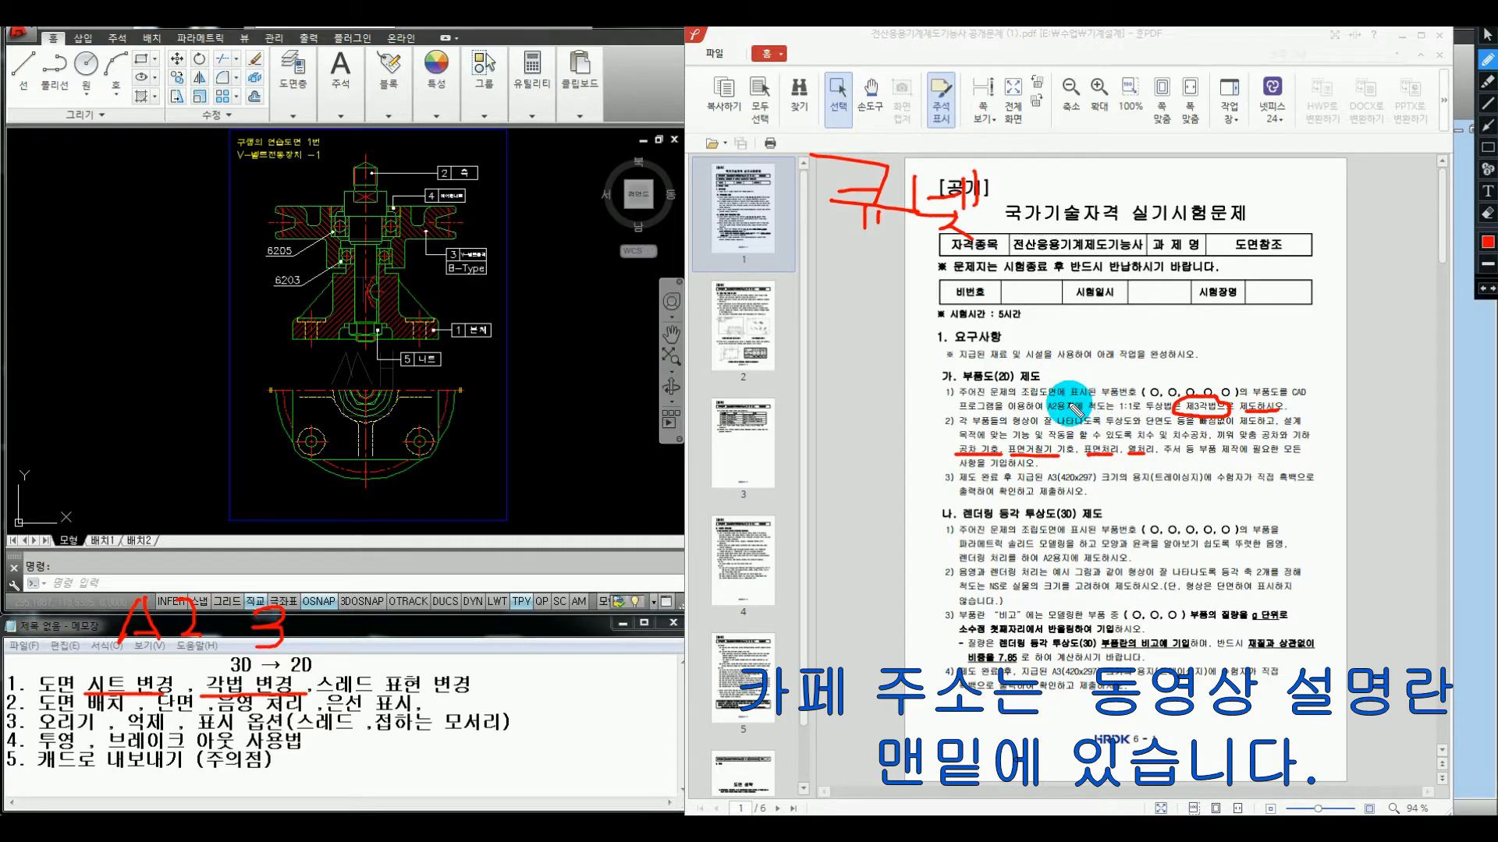
pyautogui.moveTo(1075, 406); pyautogui.dragTo(1084, 398)
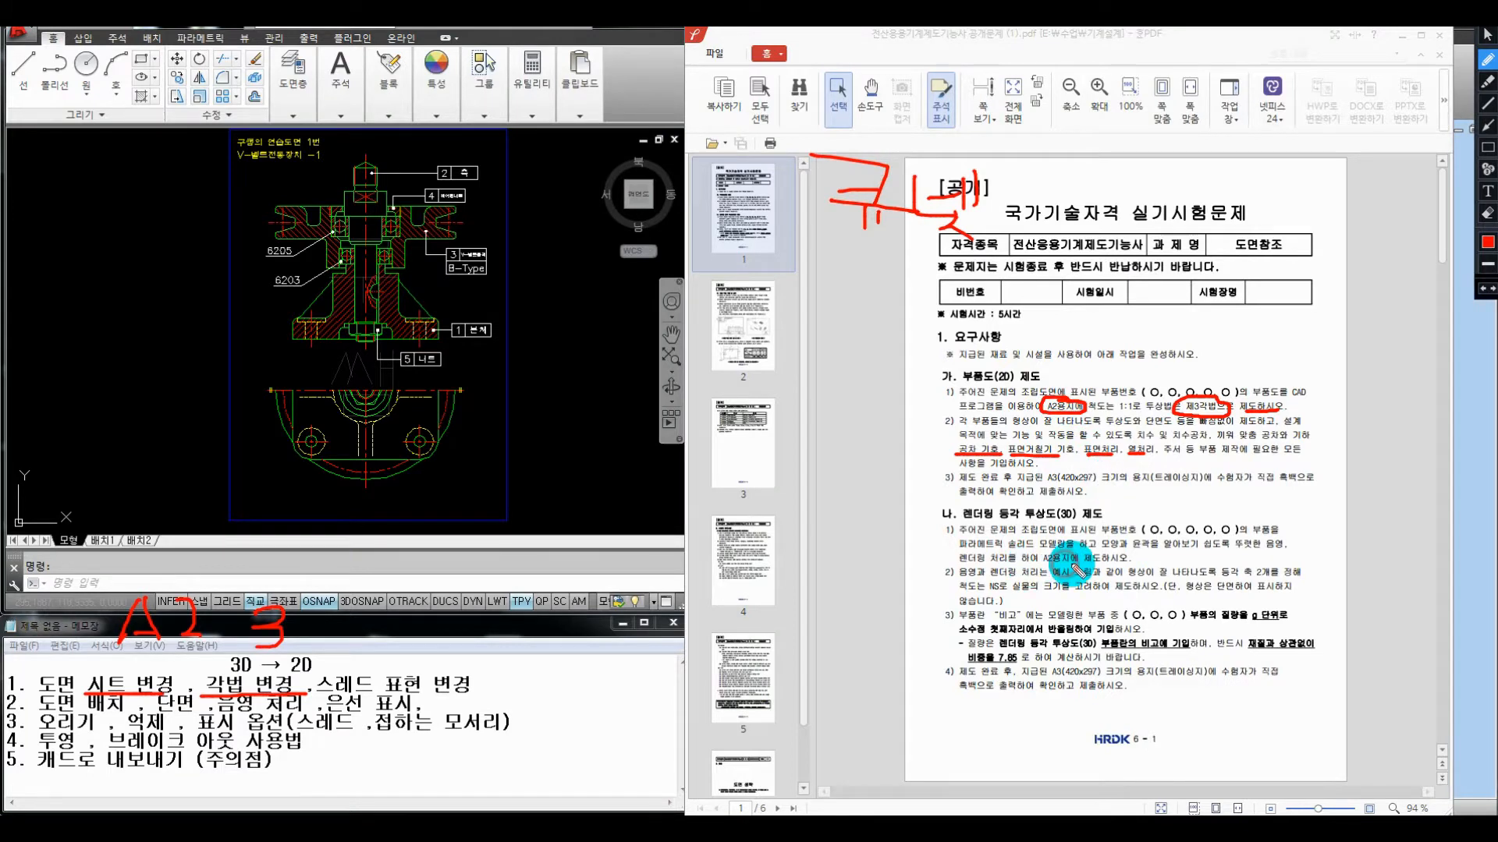
pyautogui.moveTo(1044, 564); pyautogui.dragTo(1078, 564)
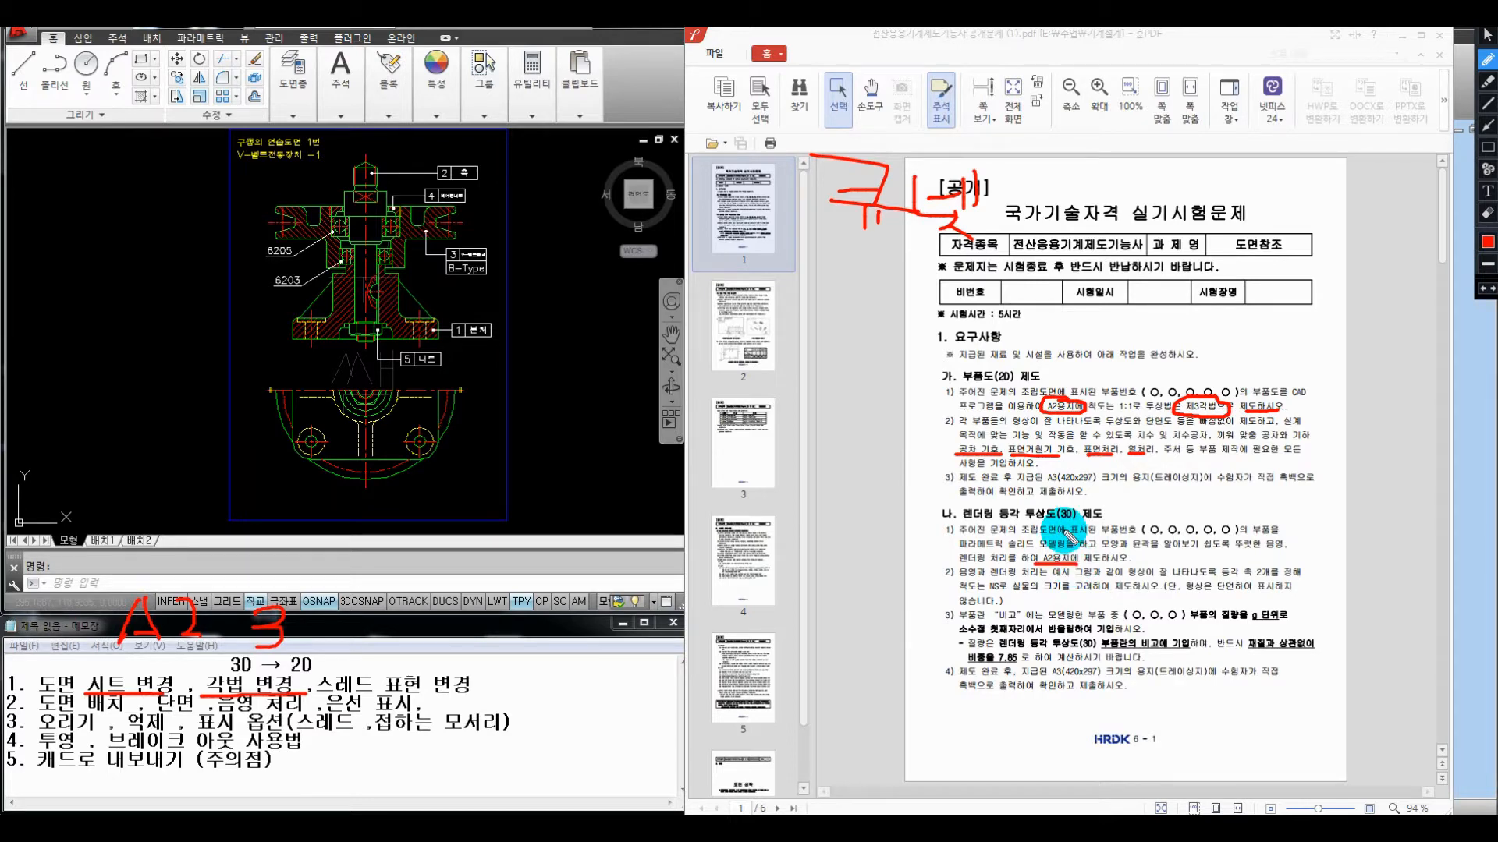
# Look through pages 2 to 5 of the exam PDF for sheet limits, line colours and disqualification rules, and return to the drawing
pyautogui.scroll(-12, 1154, 507)
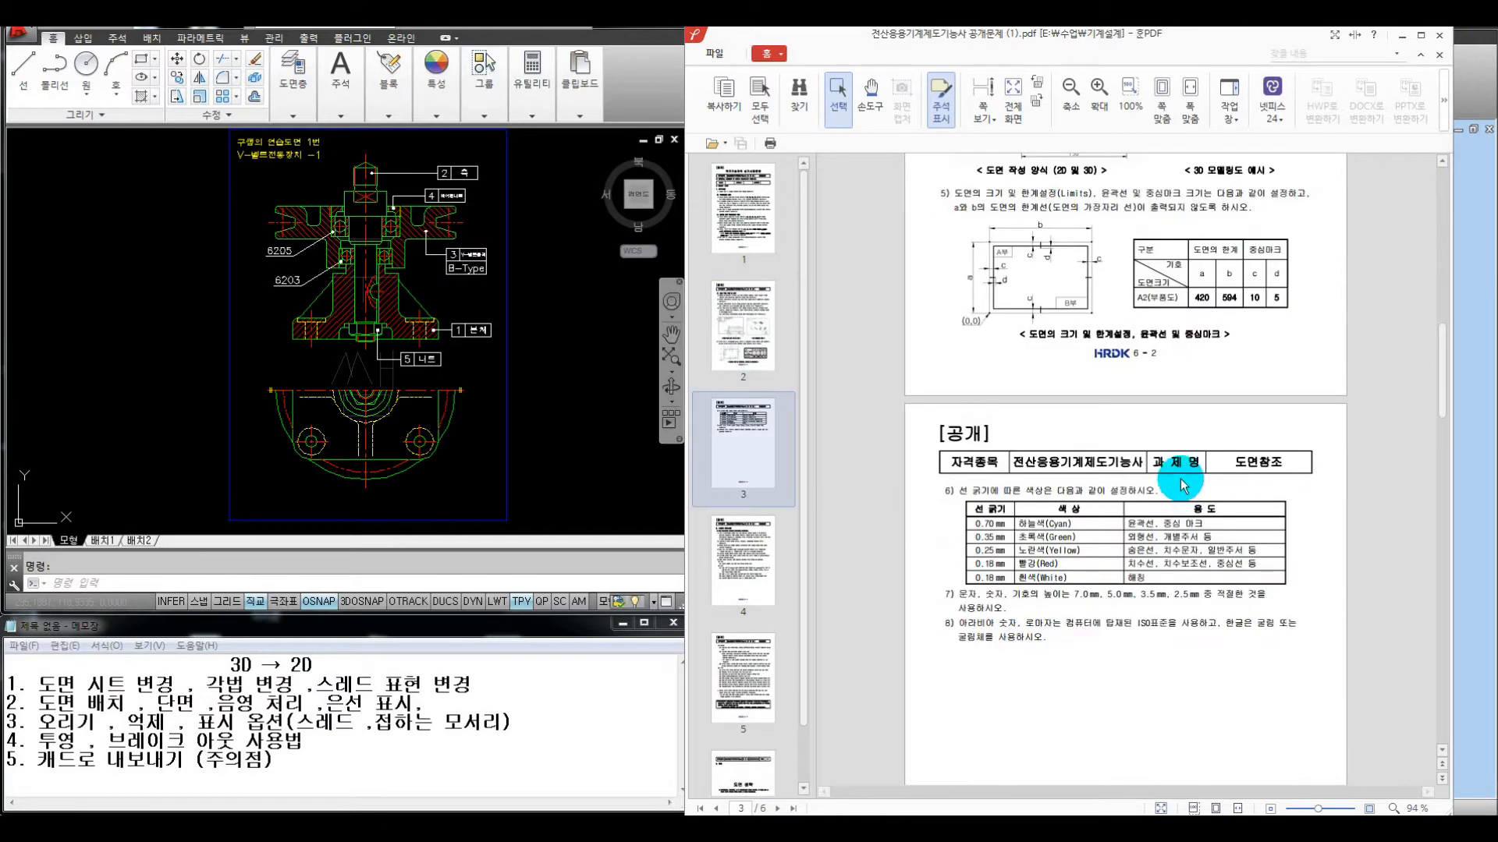
pyautogui.scroll(3, 1180, 490)
pyautogui.scroll(-4, 1170, 476)
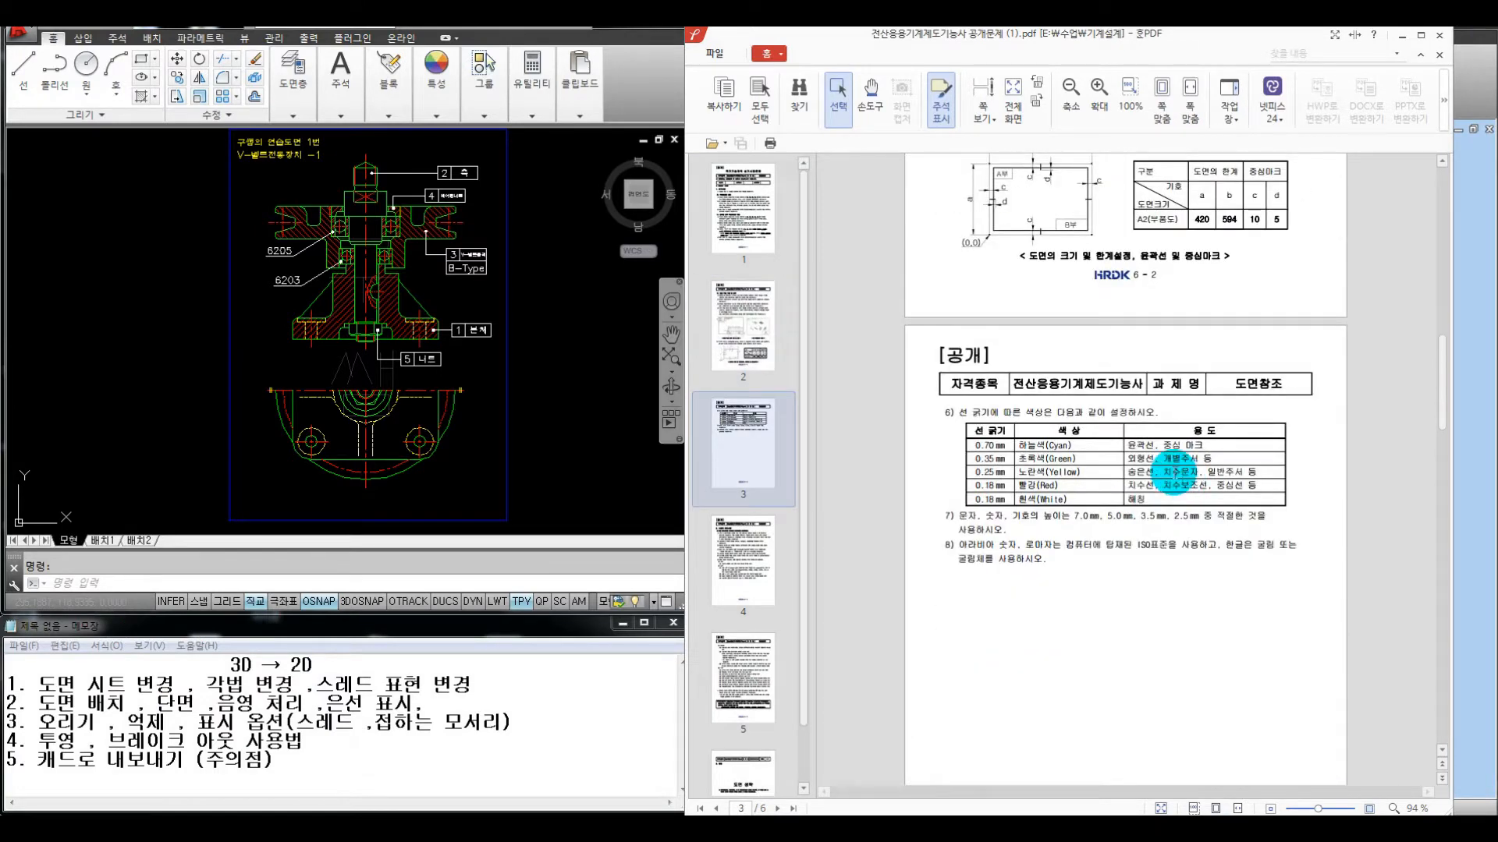
pyautogui.scroll(-6, 1125, 470)
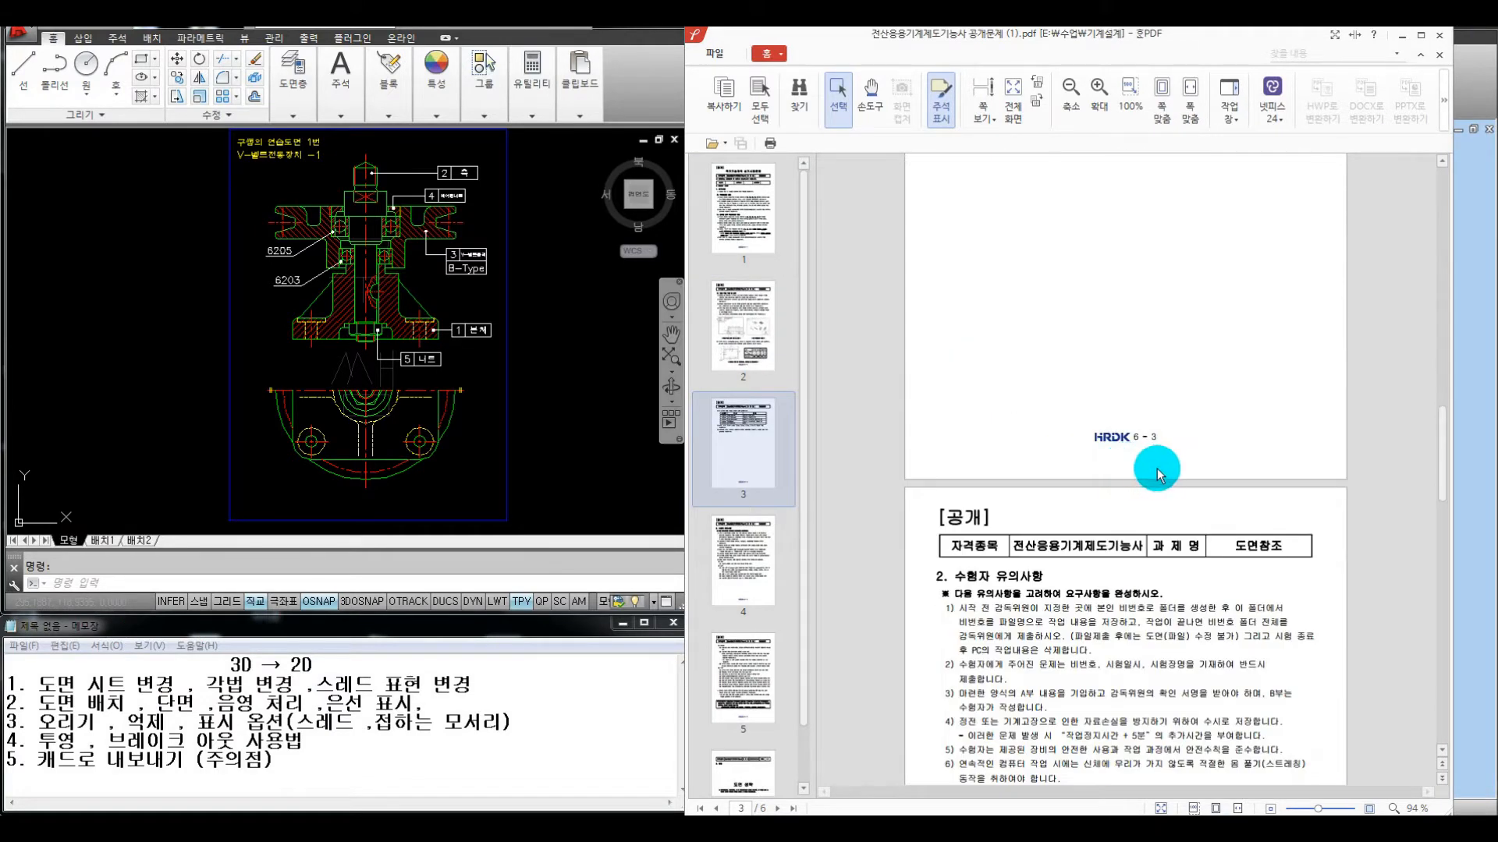
pyautogui.scroll(-12, 1169, 472)
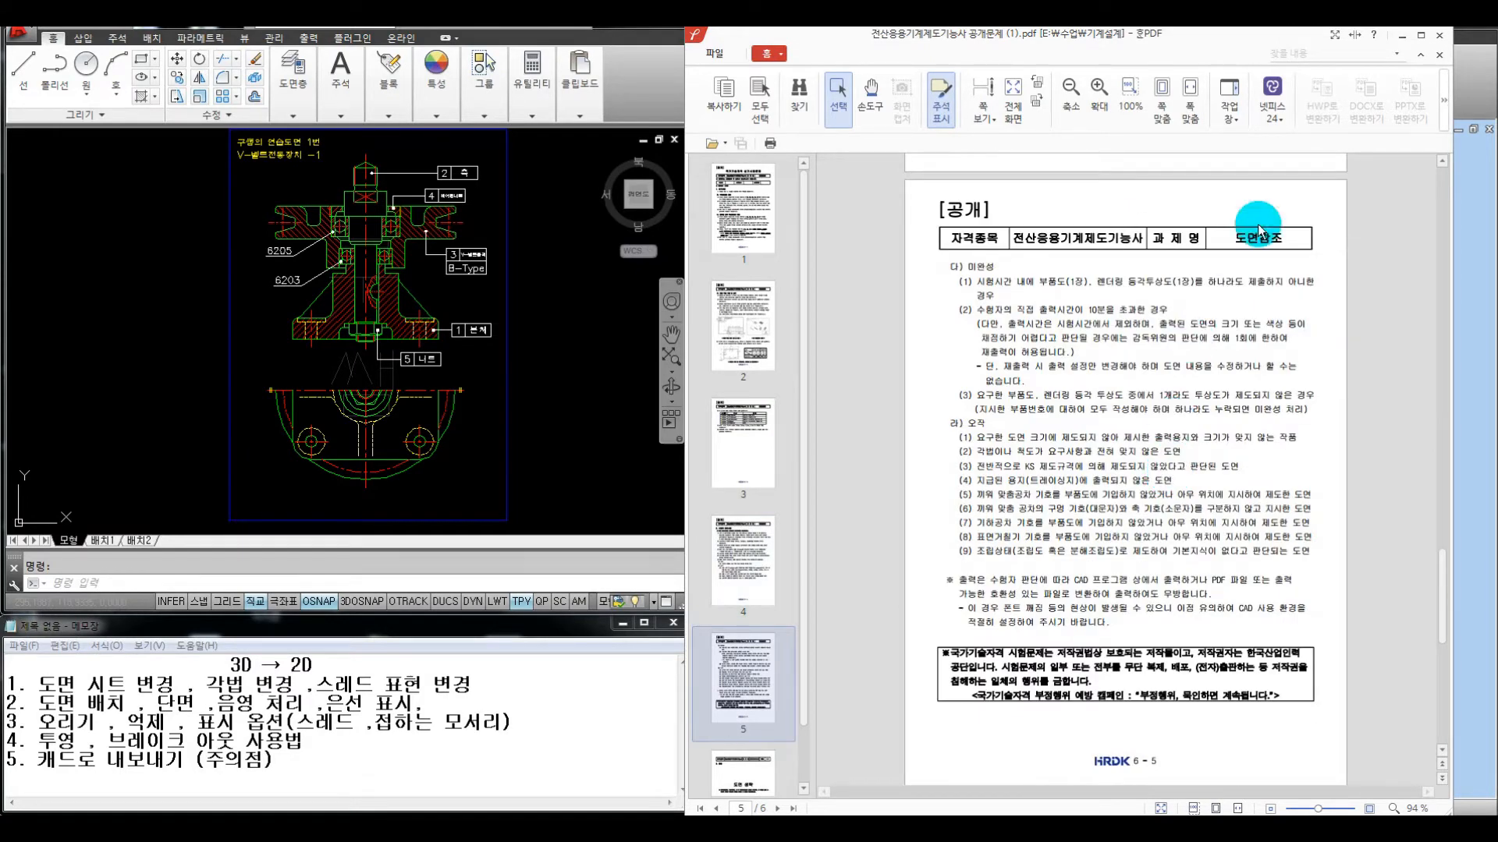
pyautogui.click(1402, 36)
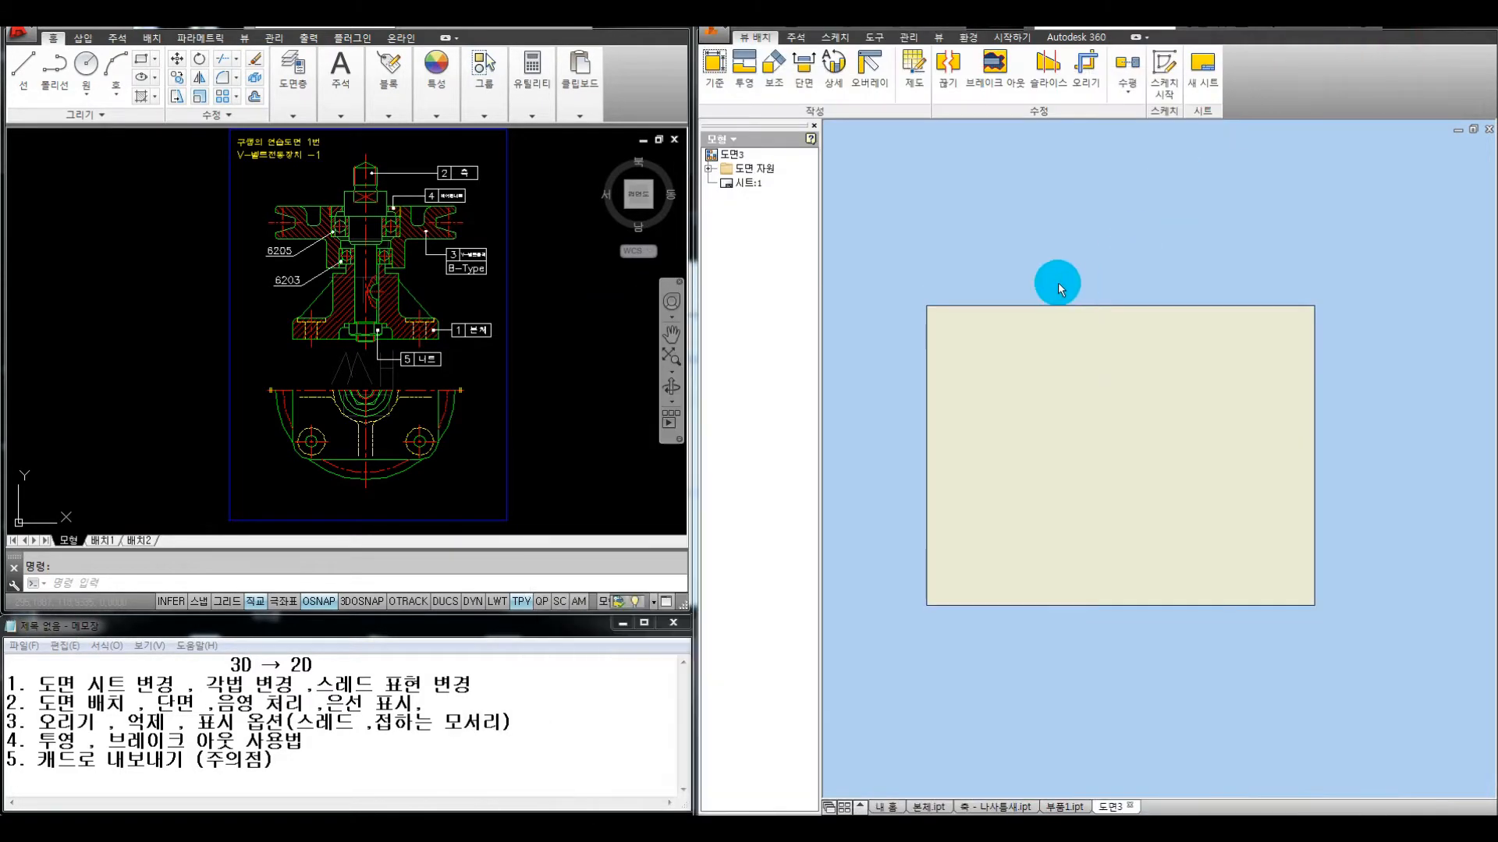
# Set the size of drawing sheet 시트:1 to A2
pyautogui.click(987, 244)
pyautogui.click(739, 185)
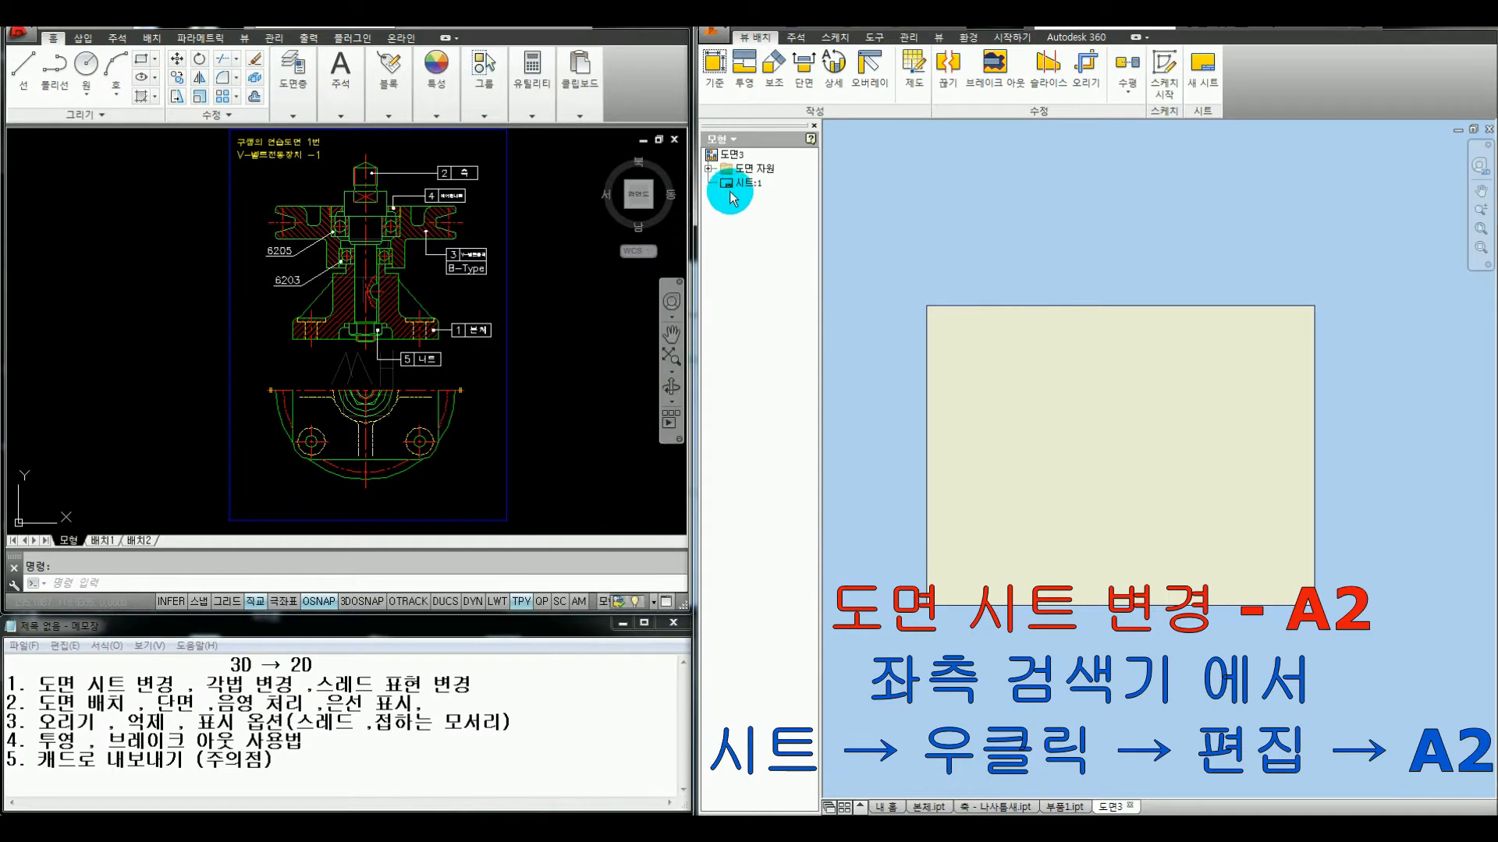
pyautogui.rightClick(739, 184)
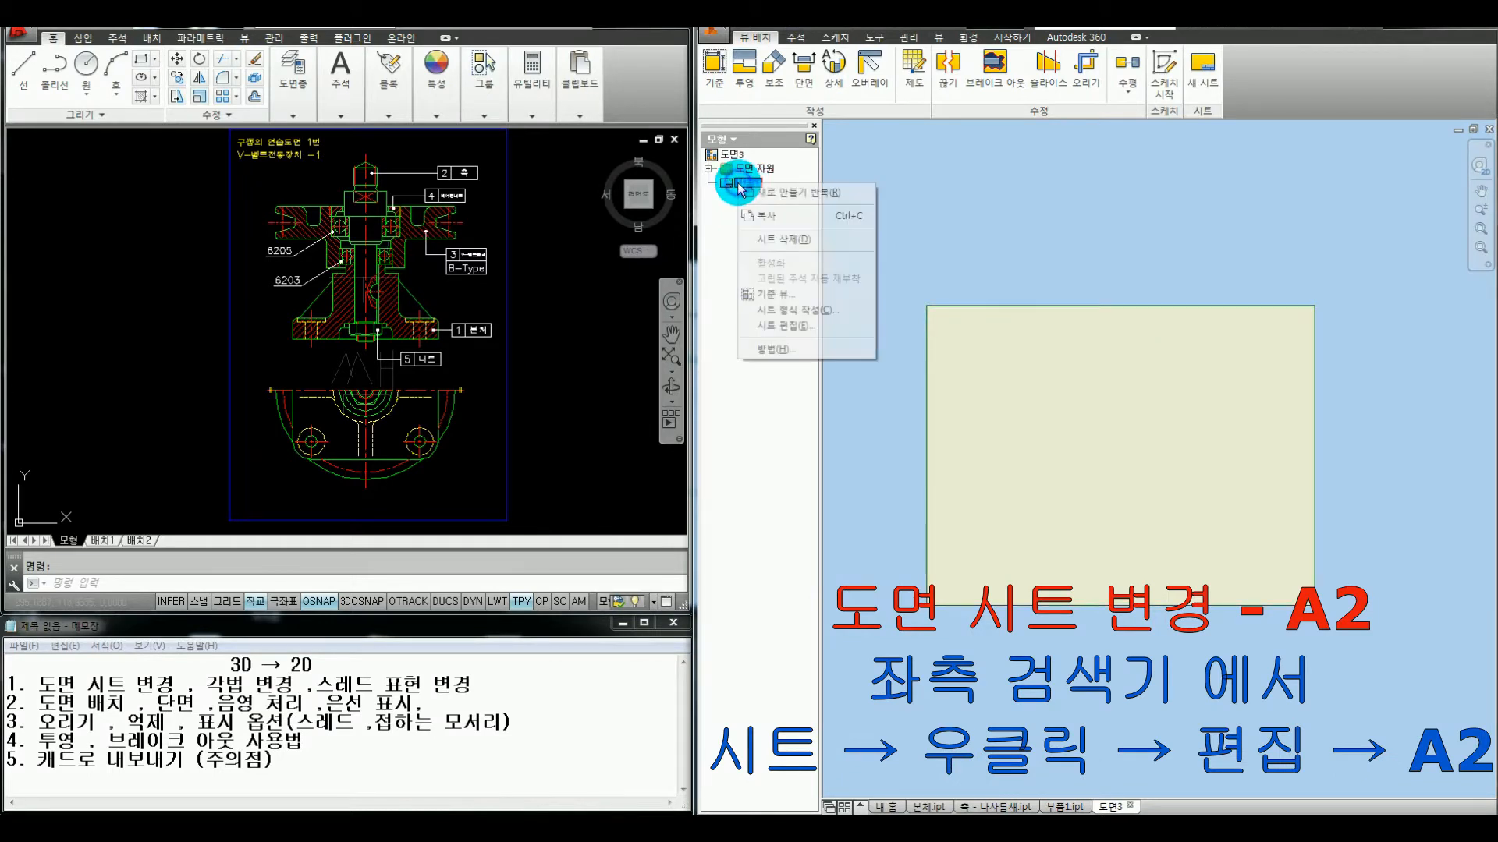
pyautogui.click(784, 327)
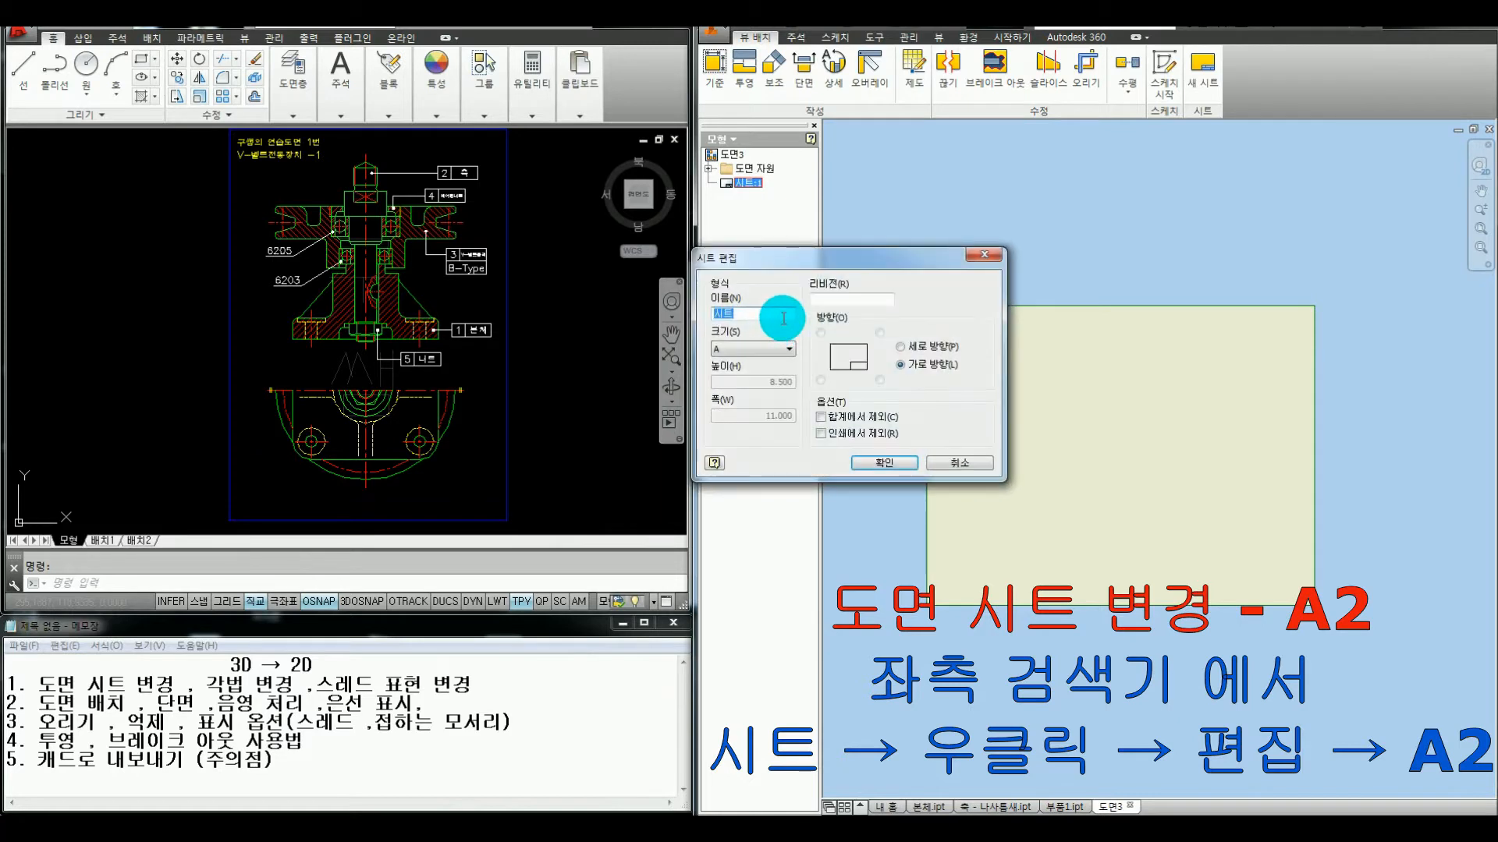
pyautogui.click(729, 353)
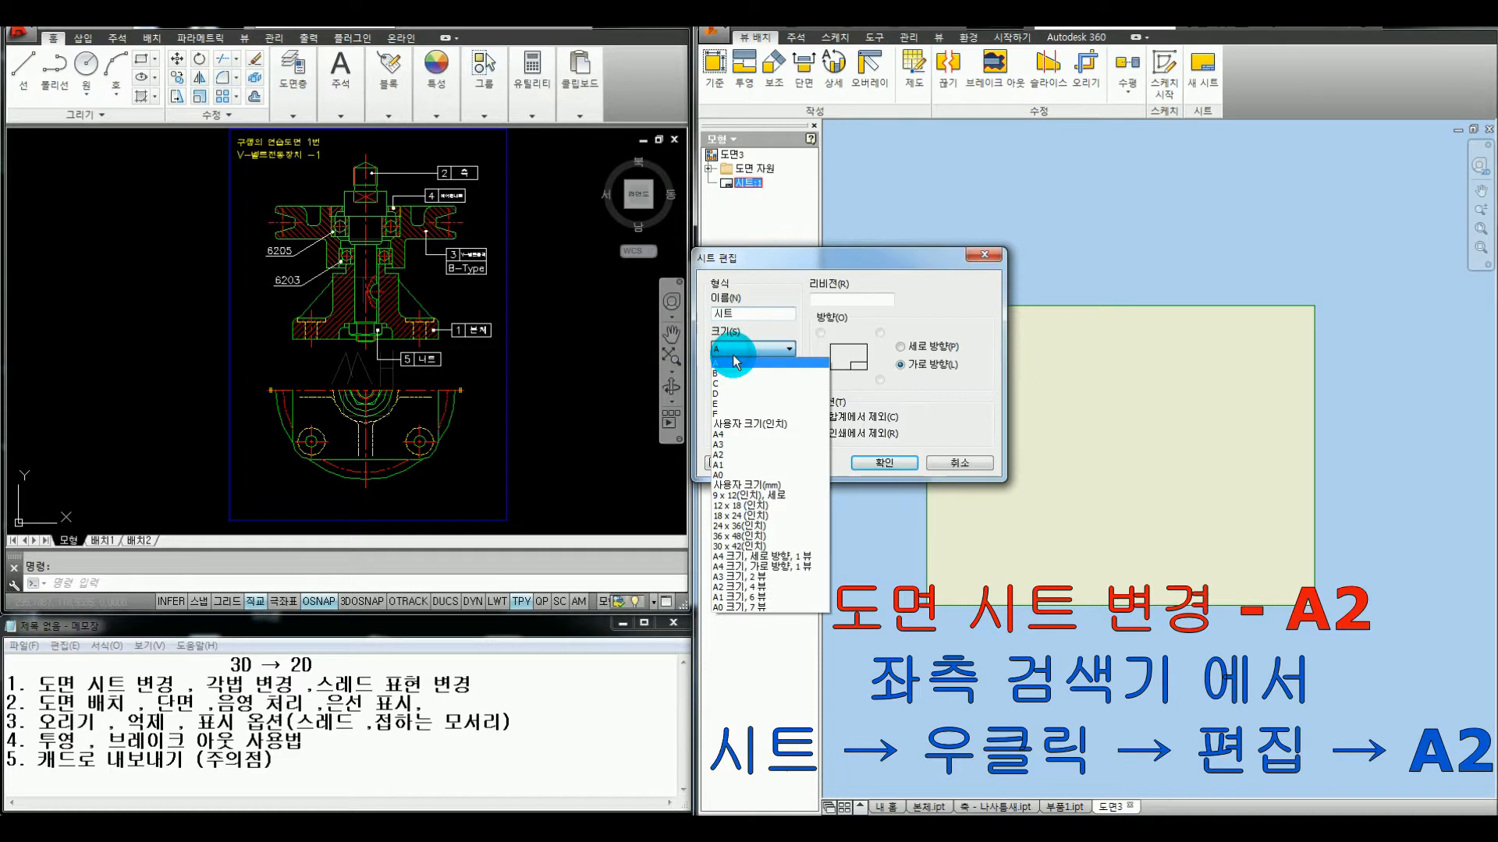
pyautogui.click(722, 455)
pyautogui.click(864, 462)
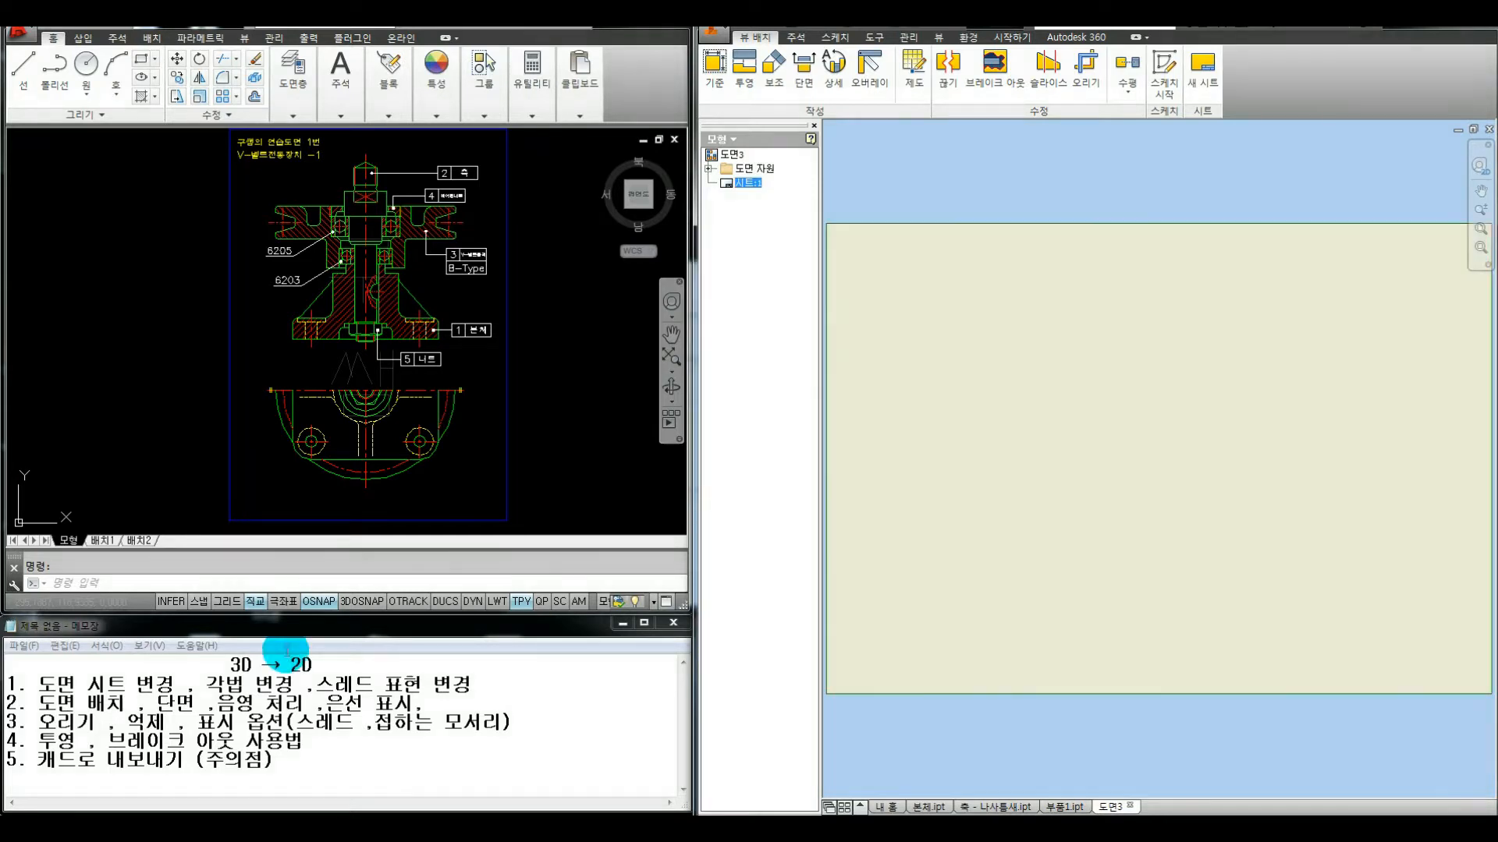
# Switch to the Notepad checklist and add "-( A2)" after 도면 시트 변경 in the first line
pyautogui.click(178, 684)
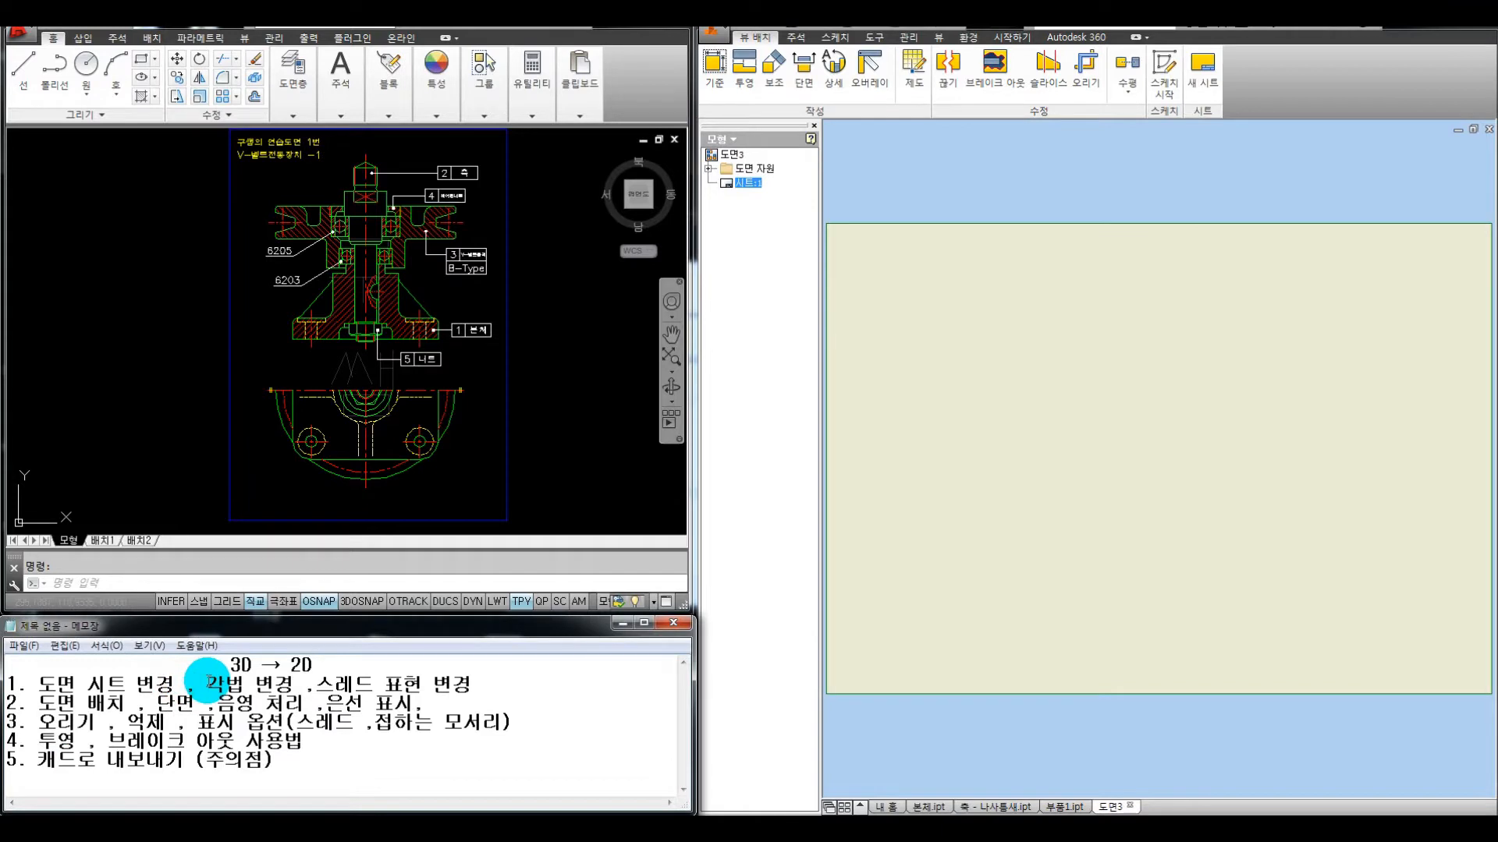
pyautogui.write('-( ㅁ')
pyautogui.press('BackSpace')
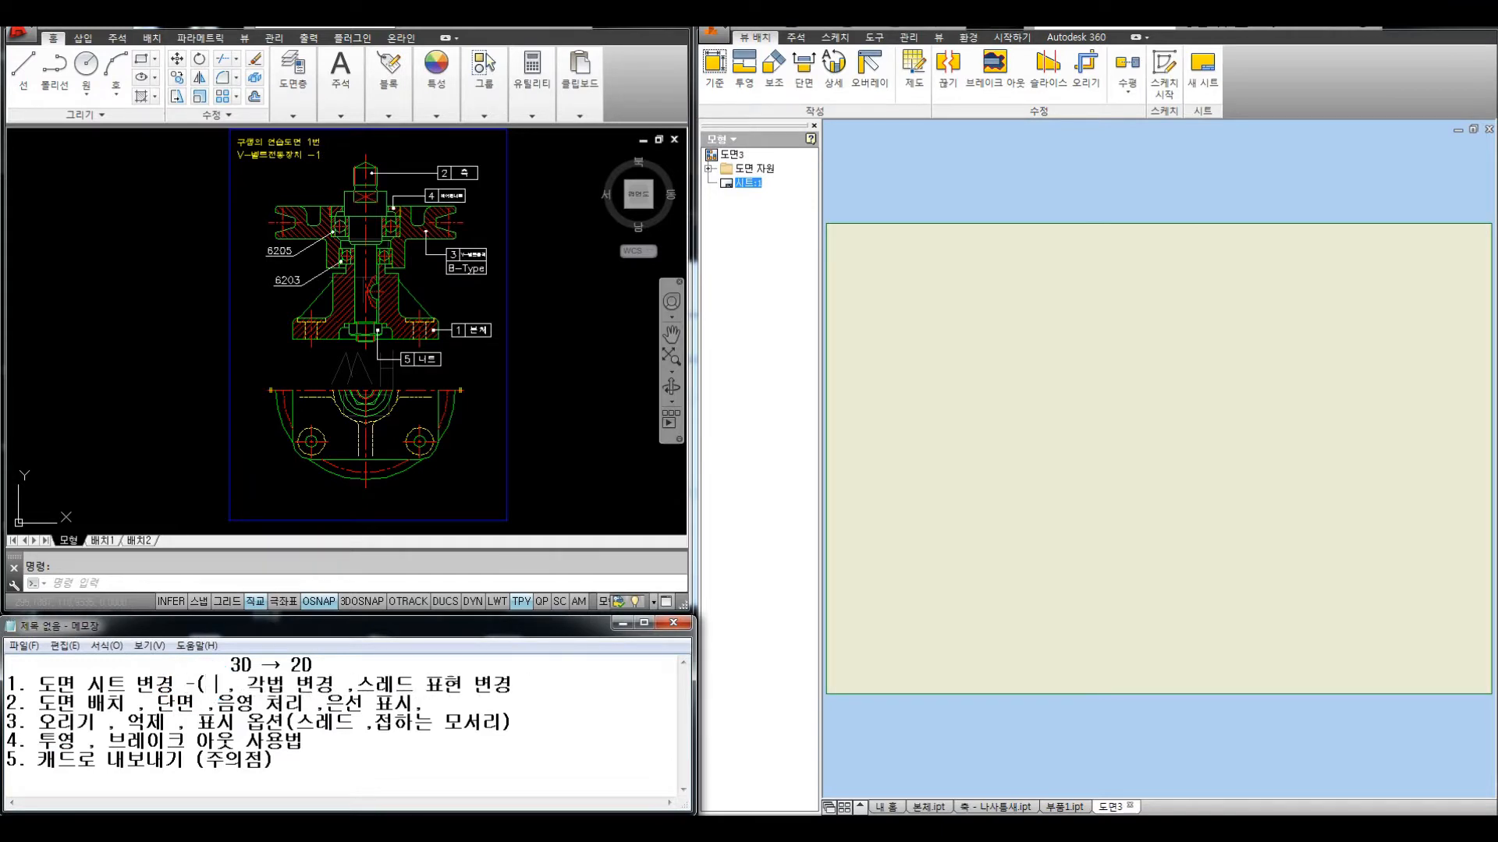
pyautogui.write('A2)')
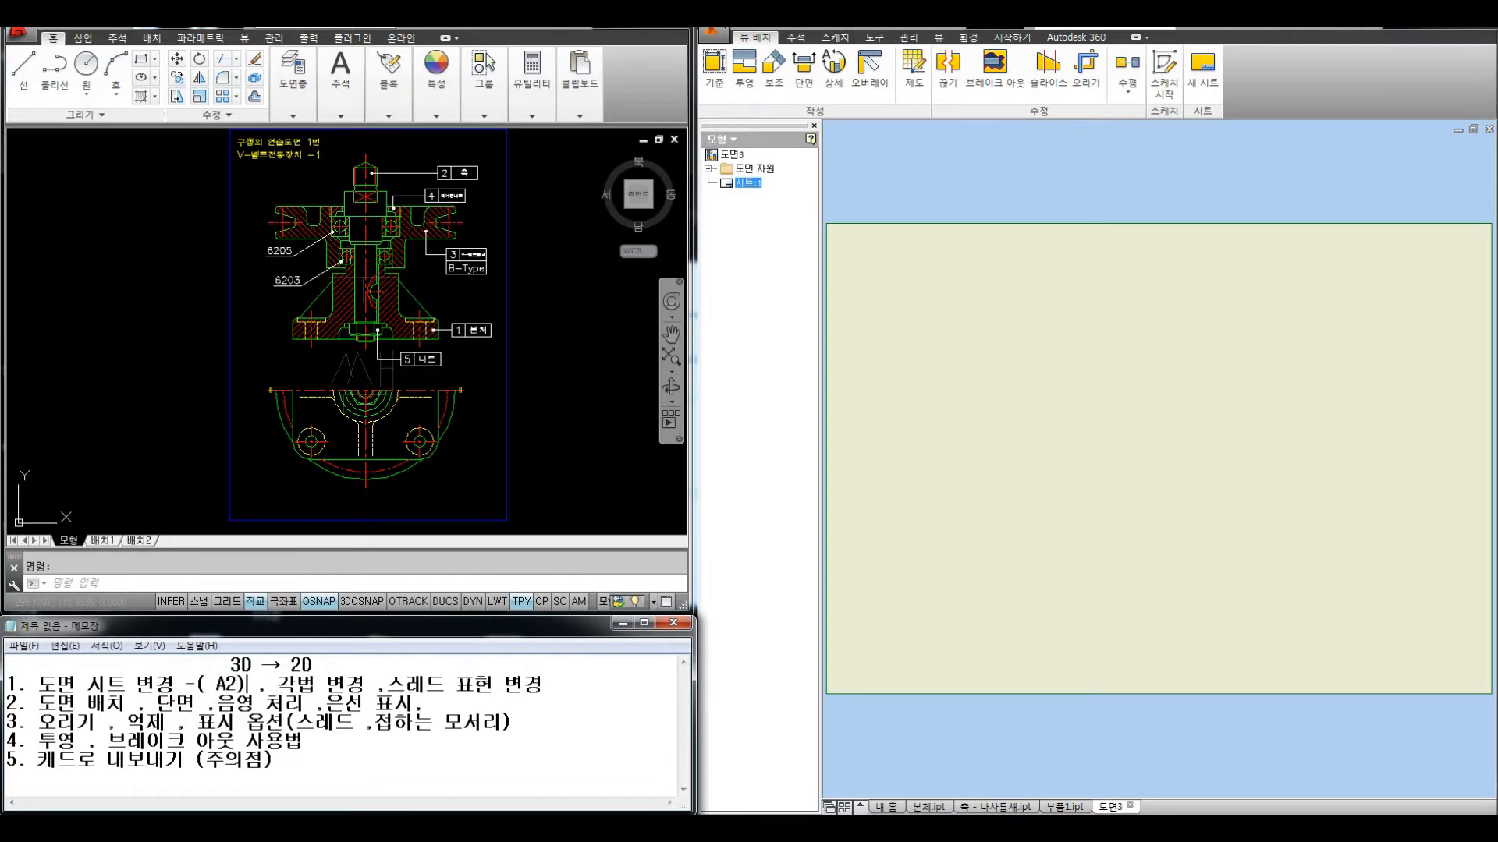
# Return to the Inventor drawing and set the projection type of 기본 표준 (ISO) to third angle (삼각법) in its view defaults
pyautogui.click(1039, 320)
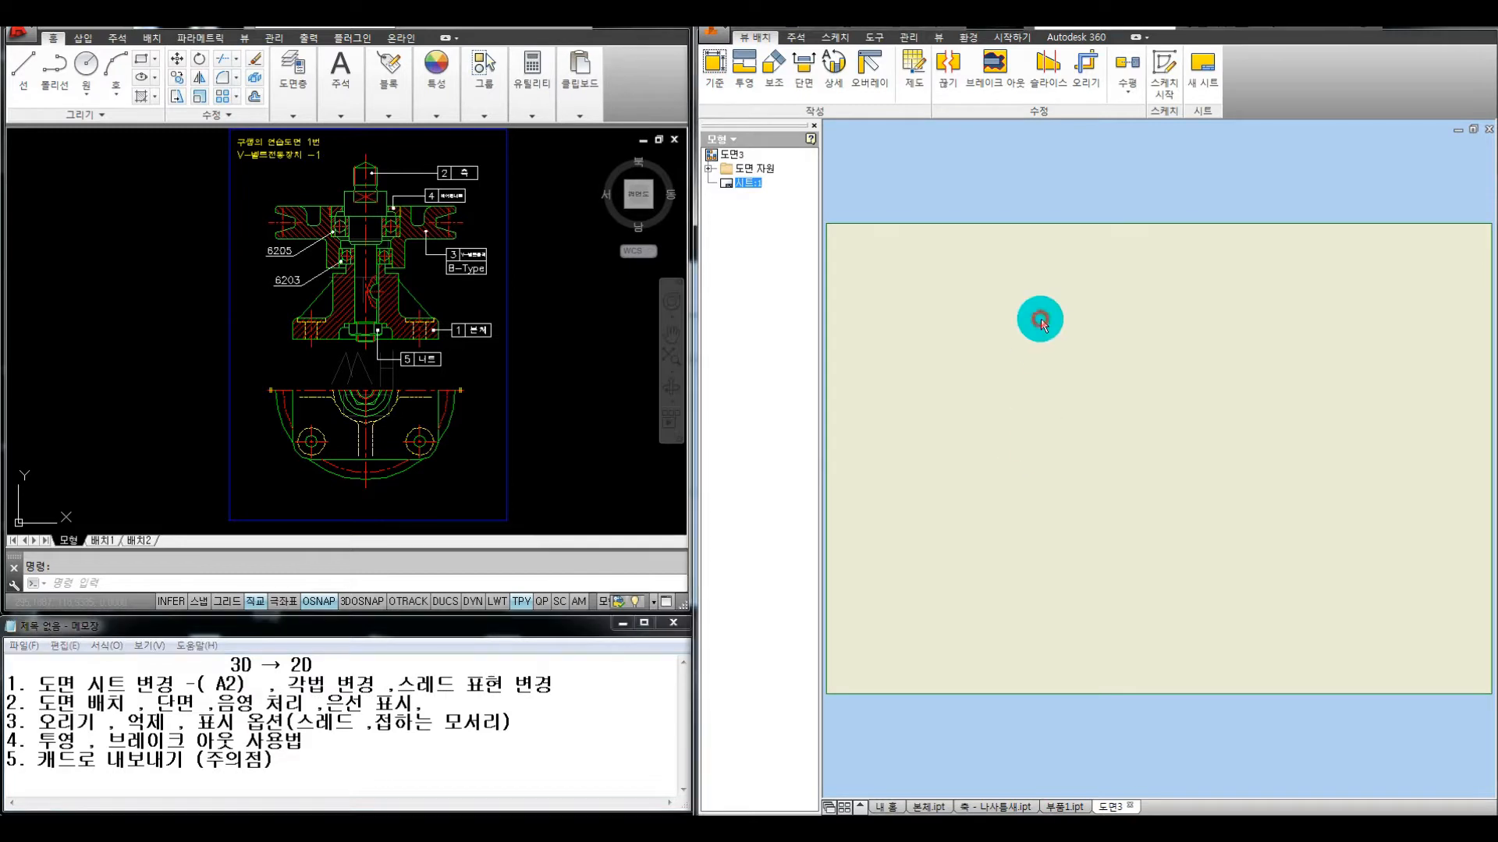
pyautogui.scroll(-3, 1039, 323)
pyautogui.moveTo(1033, 325); pyautogui.dragTo(926, 317, button='middle')
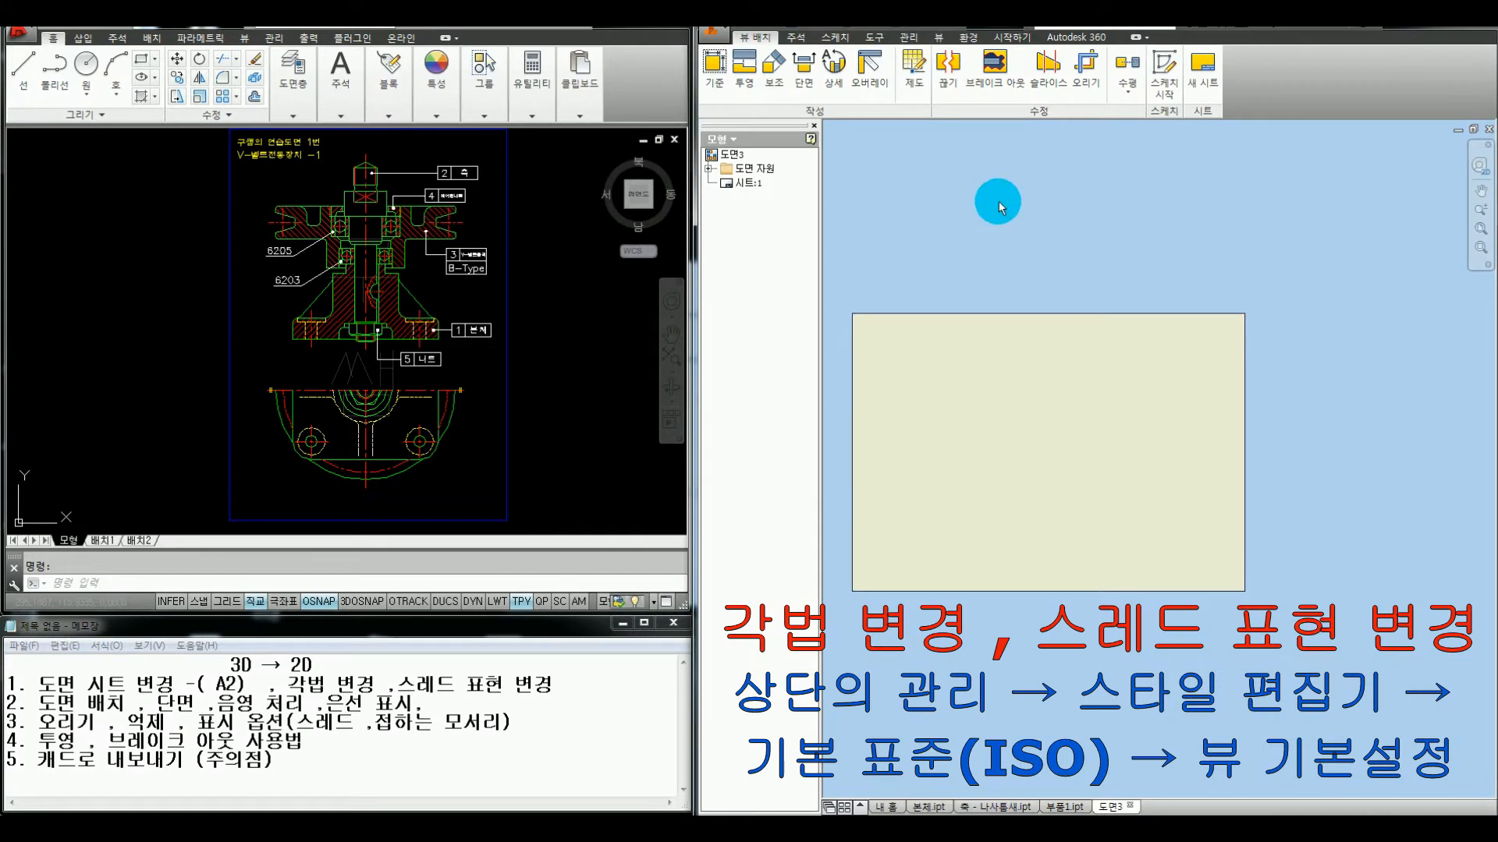
pyautogui.click(908, 37)
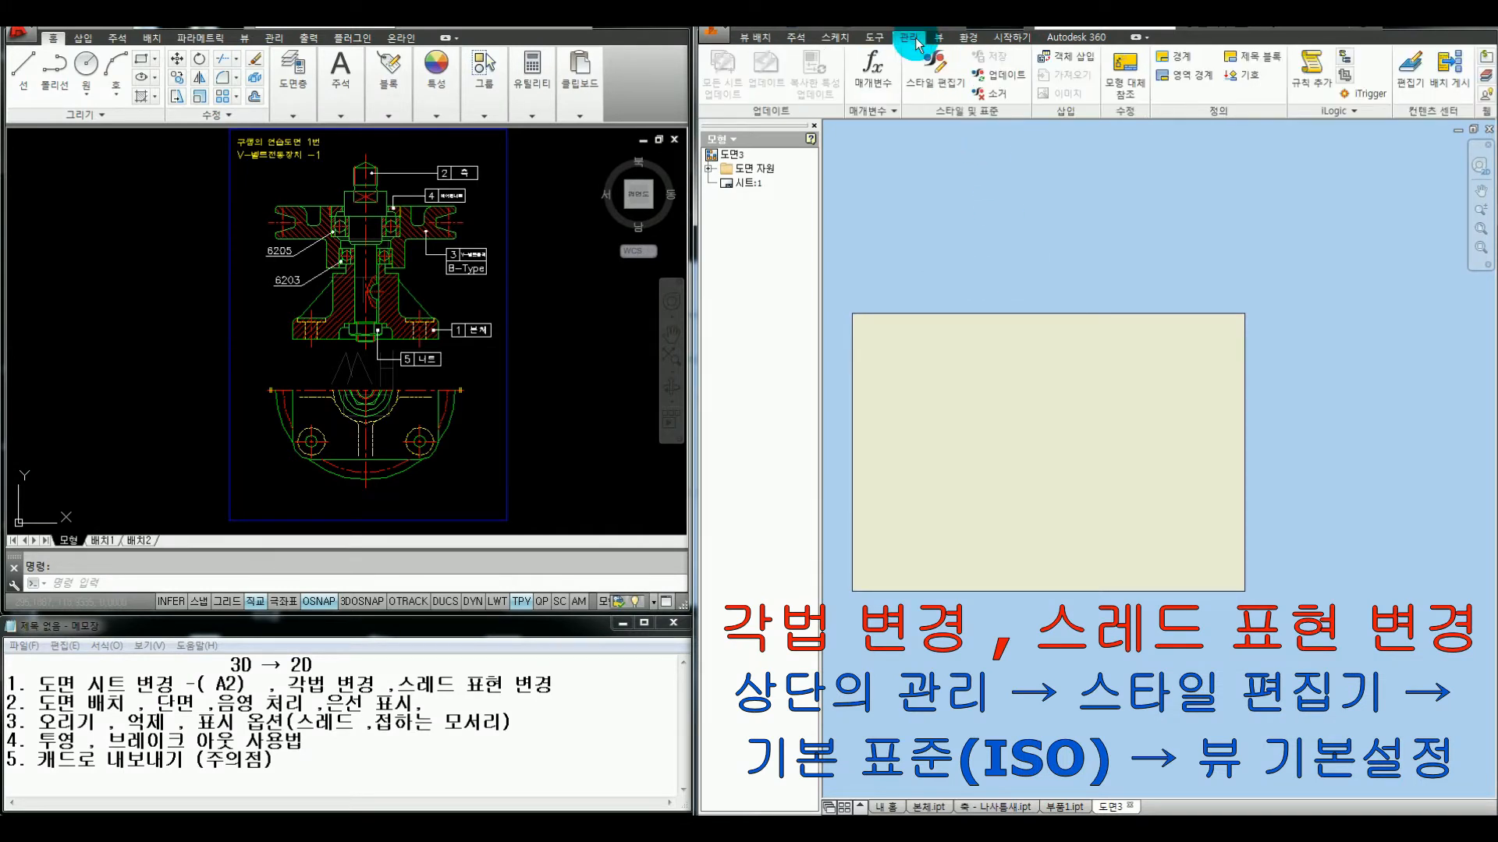
pyautogui.click(934, 94)
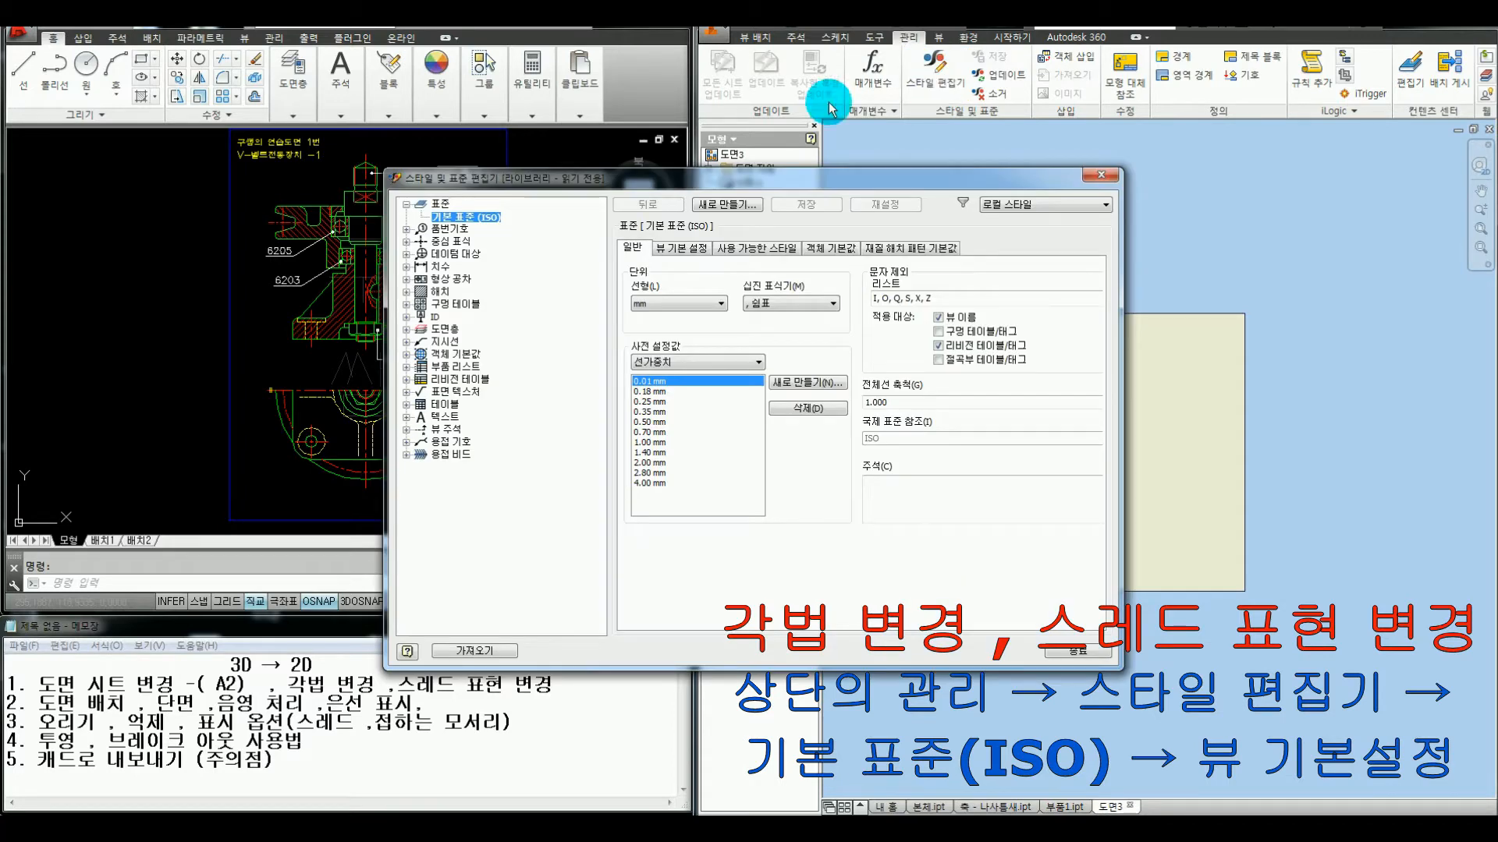
pyautogui.click(693, 256)
pyautogui.click(846, 413)
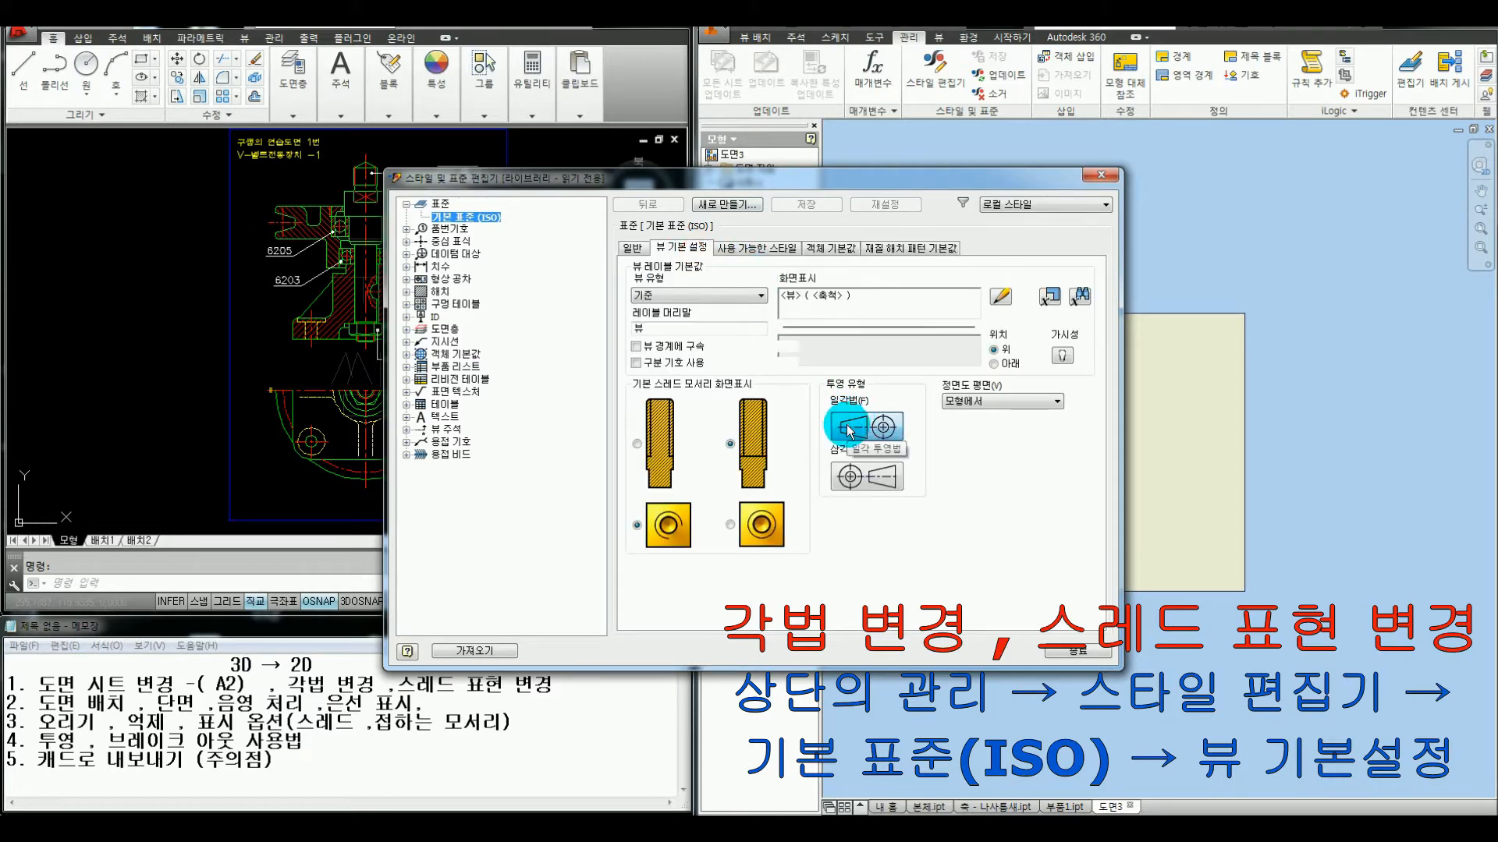
pyautogui.click(870, 472)
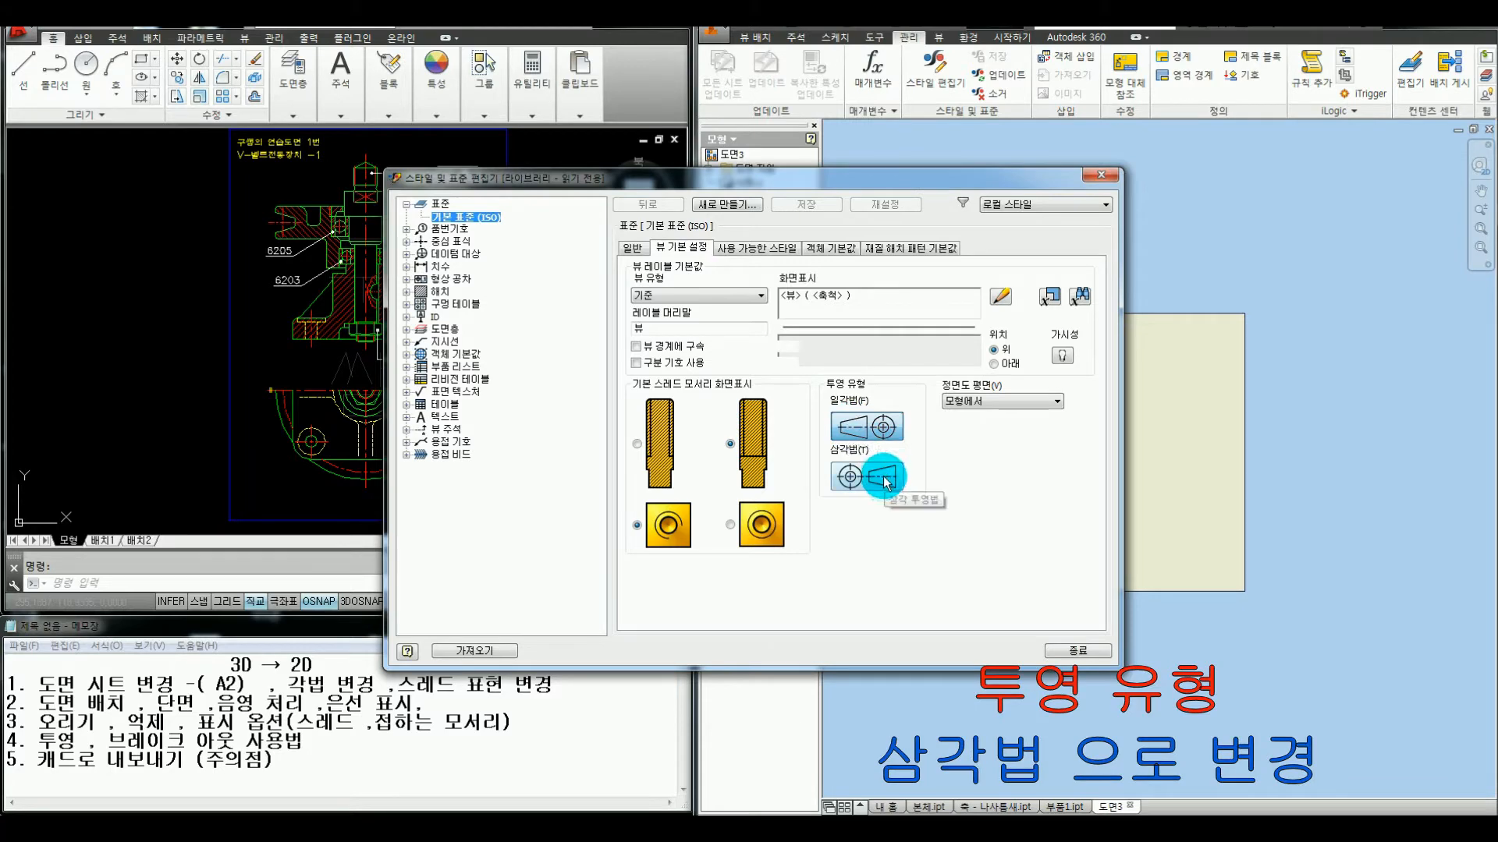
pyautogui.click(871, 480)
pyautogui.moveTo(827, 178)
pyautogui.mouseDown()
pyautogui.moveTo(826, 157)
pyautogui.moveTo(946, 107)
pyautogui.moveTo(936, 122)
pyautogui.mouseUp()
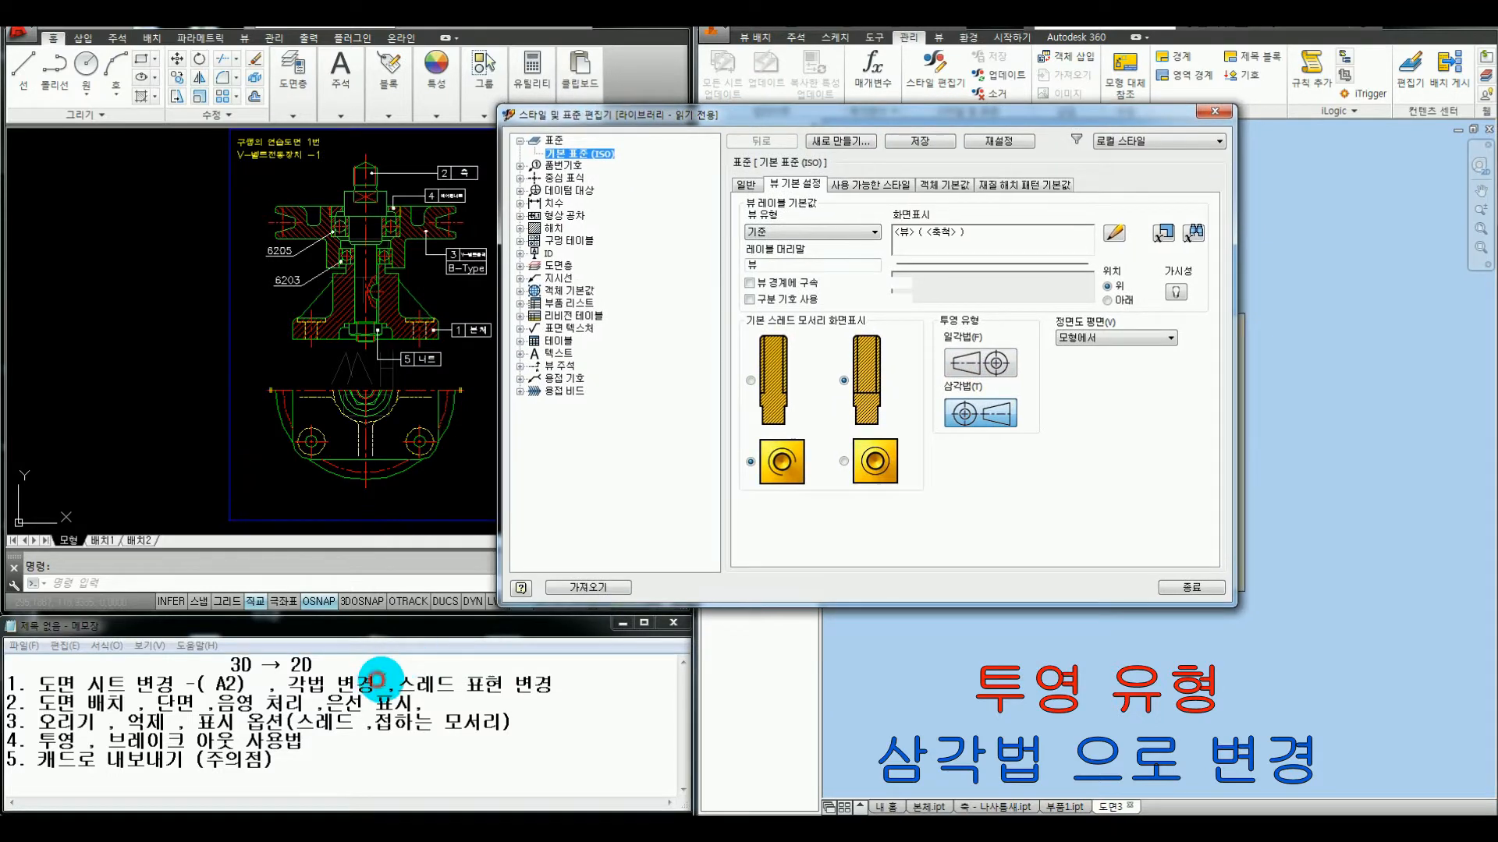
# Add "-삼각법" after 각법 변경 in the first line of the Notepad checklist
pyautogui.click(377, 684)
pyautogui.write('-tkd')
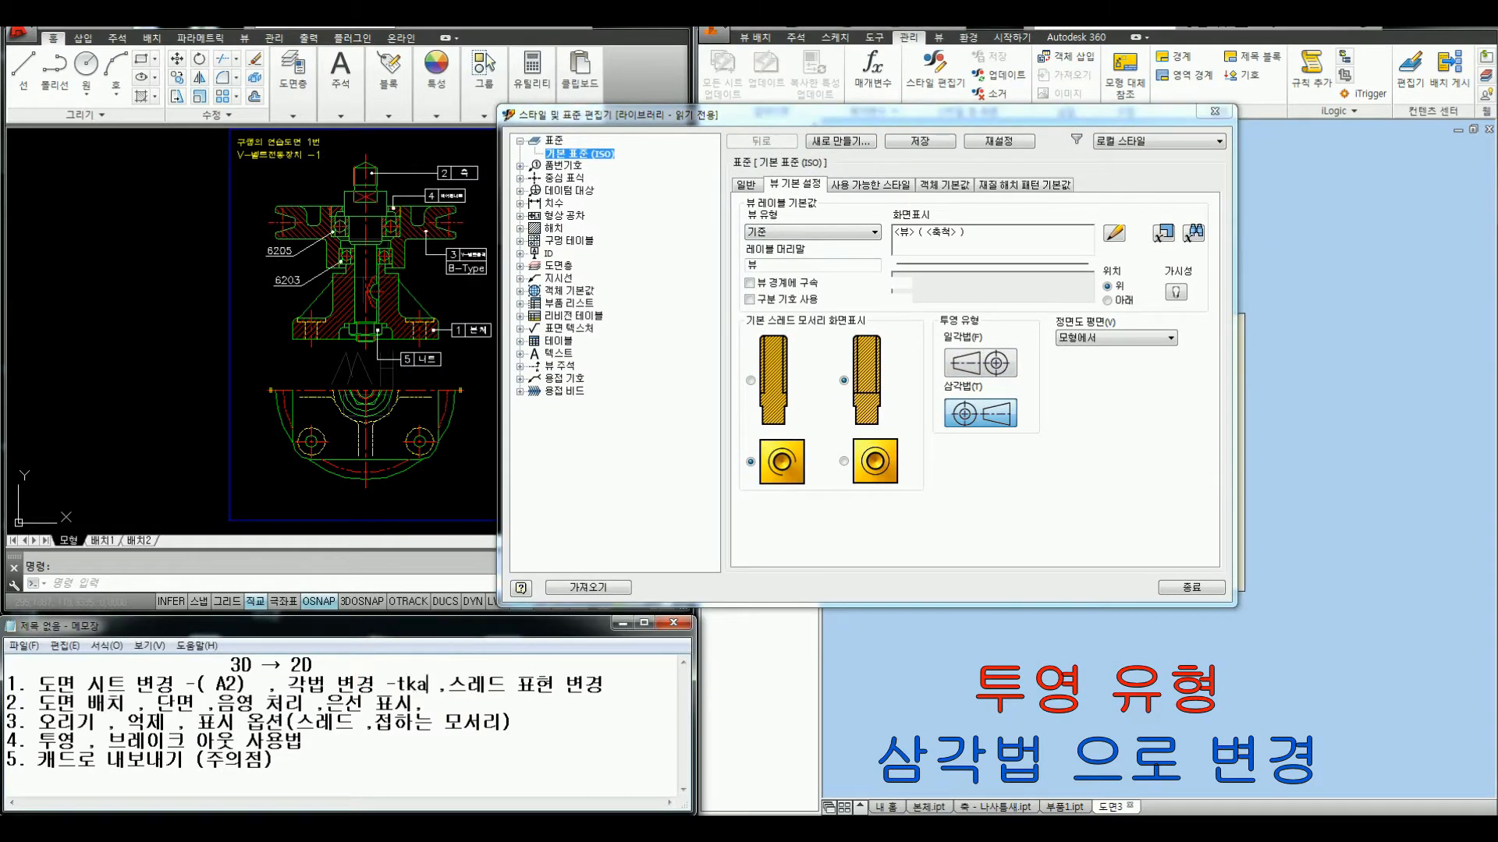
pyautogui.press('BackSpace')
pyautogui.write('삼각법')
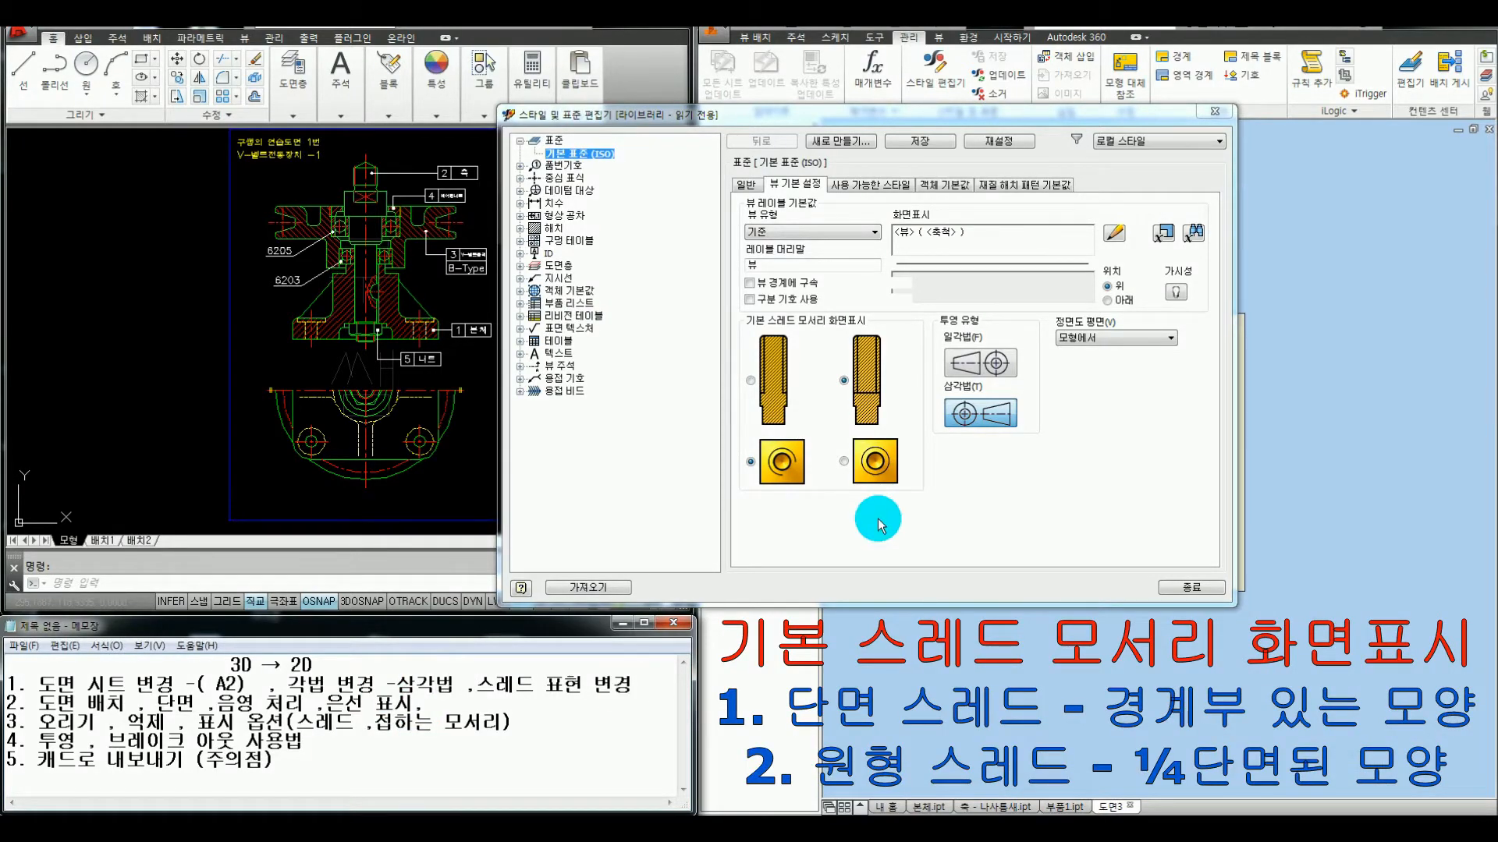
# Mark the chosen thread edge displays and the third-angle projection with the red on-screen pen, and clear the markings
pyautogui.hotkey('ctrl', 'alt', 'd')
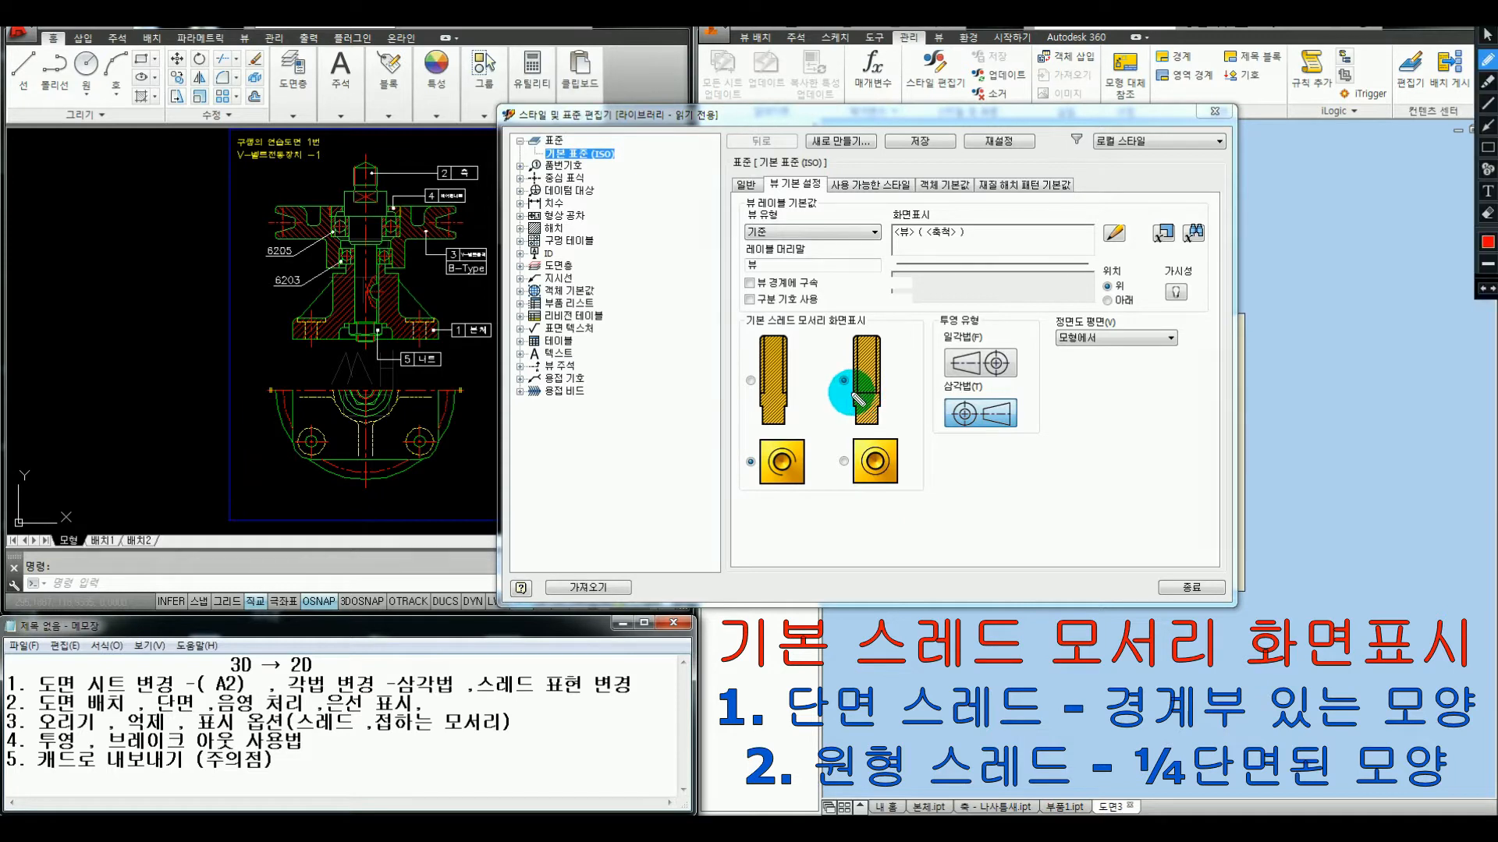
pyautogui.moveTo(850, 393); pyautogui.dragTo(877, 392)
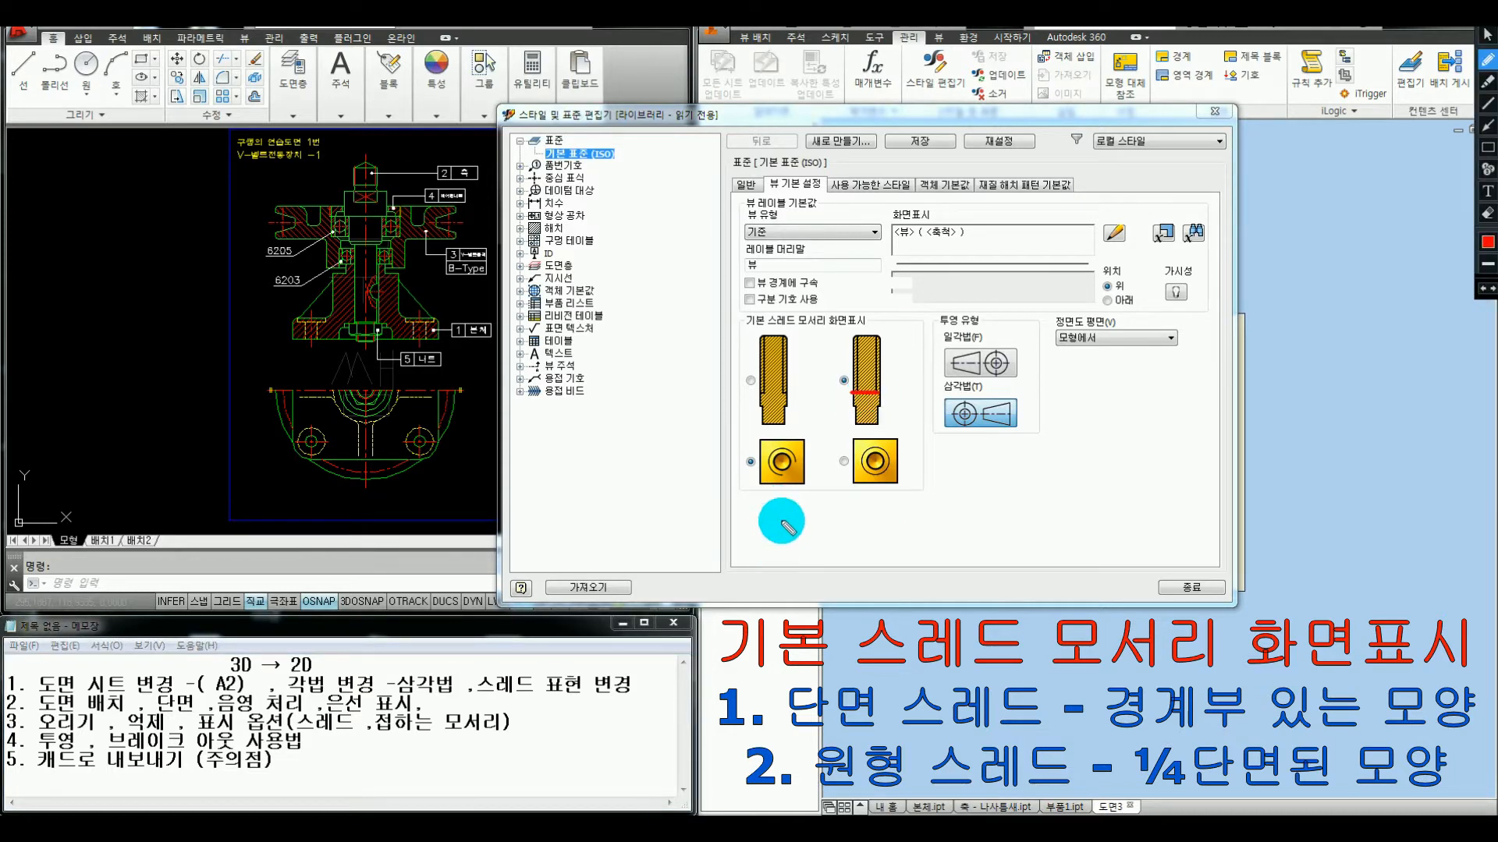
pyautogui.moveTo(790, 527)
pyautogui.mouseDown()
pyautogui.moveTo(805, 556)
pyautogui.moveTo(821, 511)
pyautogui.mouseUp()
pyautogui.moveTo(802, 472); pyautogui.dragTo(802, 491)
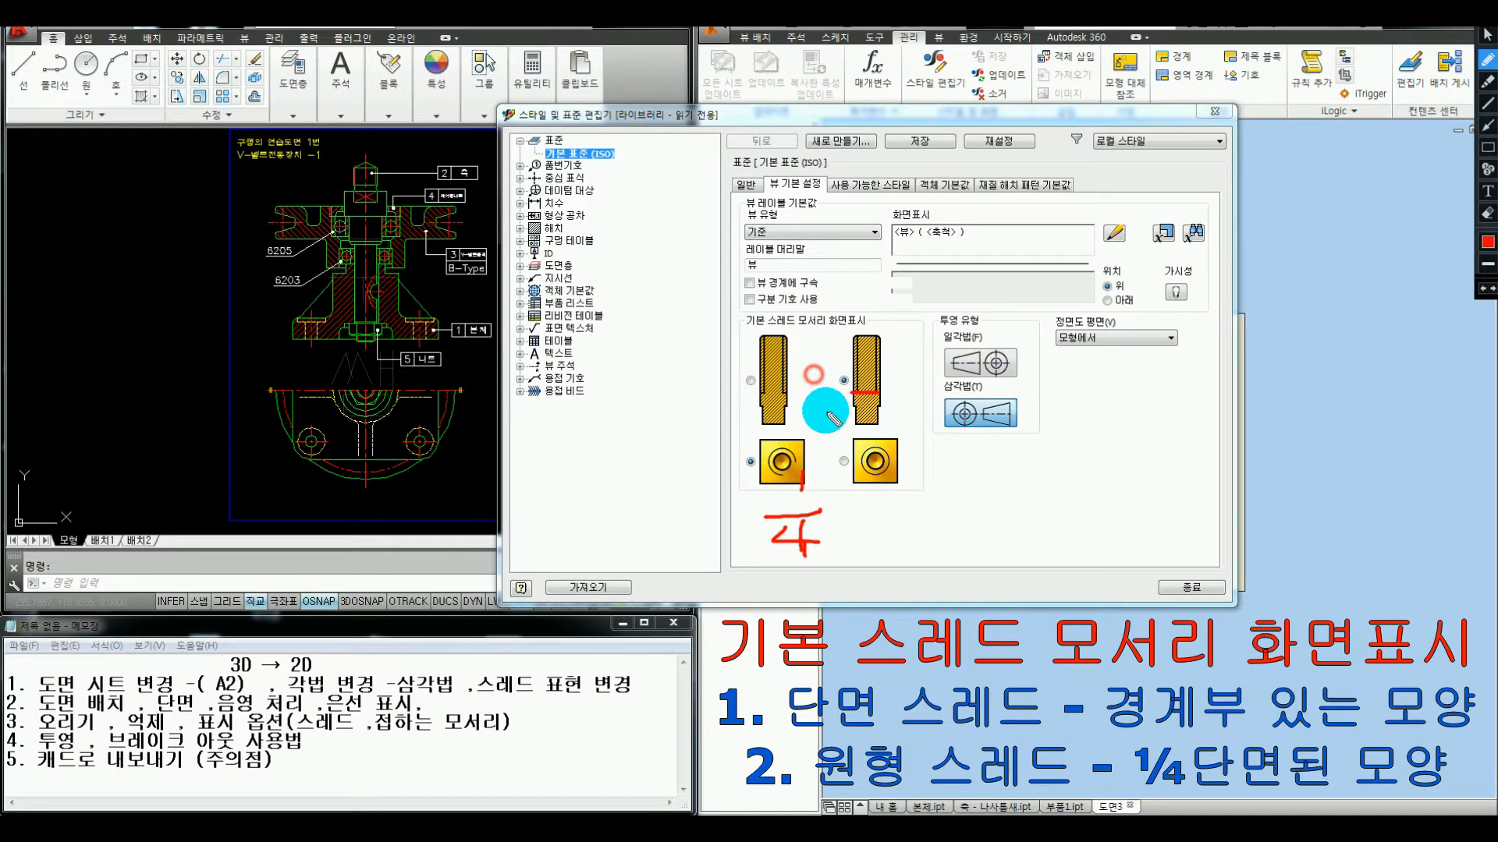
pyautogui.moveTo(900, 318); pyautogui.dragTo(811, 438)
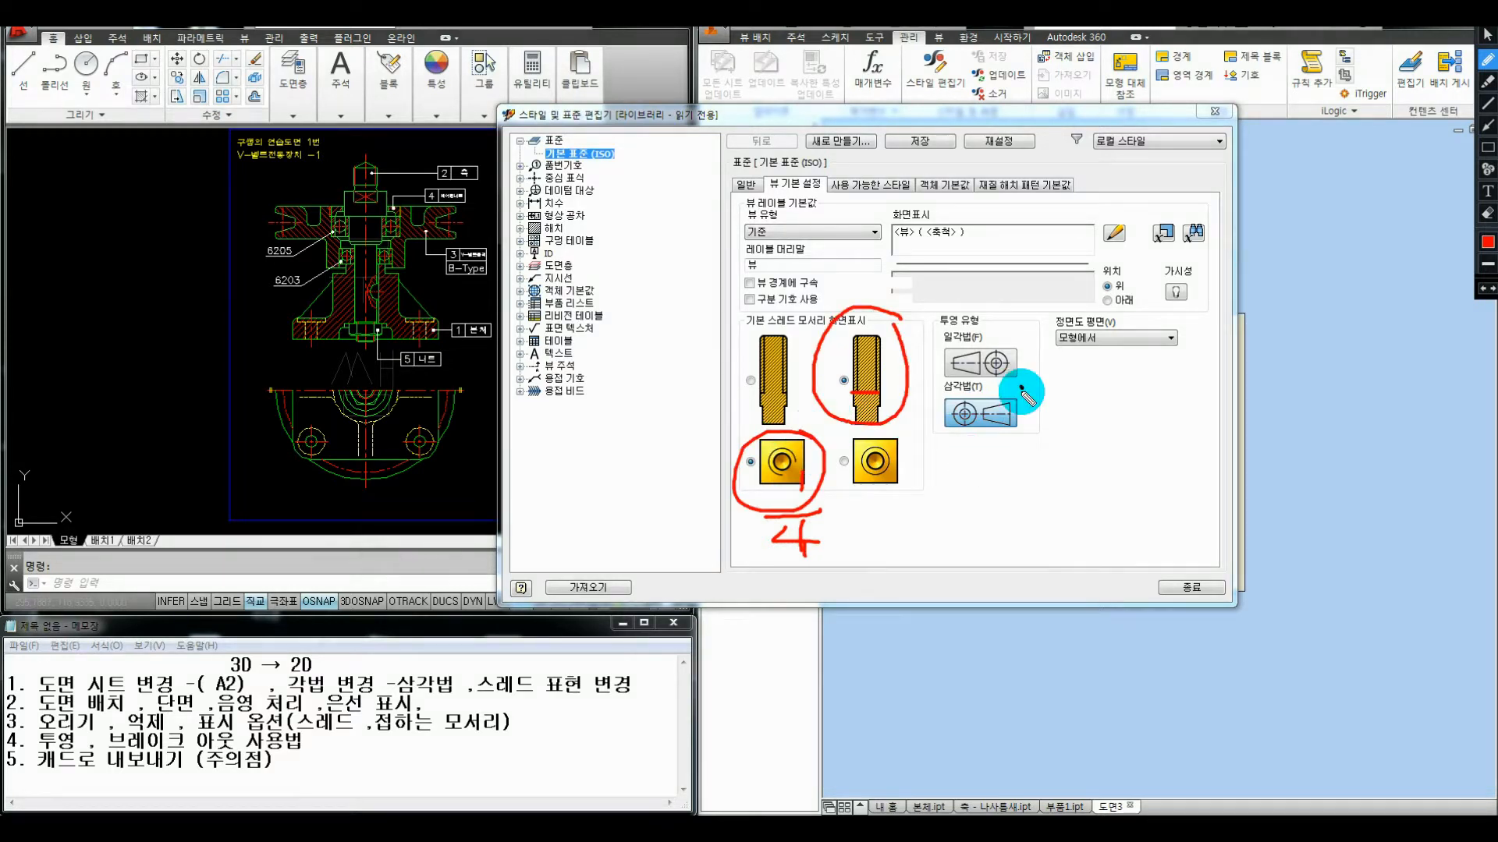
pyautogui.moveTo(1021, 390); pyautogui.dragTo(981, 459)
pyautogui.moveTo(803, 162); pyautogui.dragTo(824, 167)
pyautogui.moveTo(958, 360); pyautogui.dragTo(993, 350)
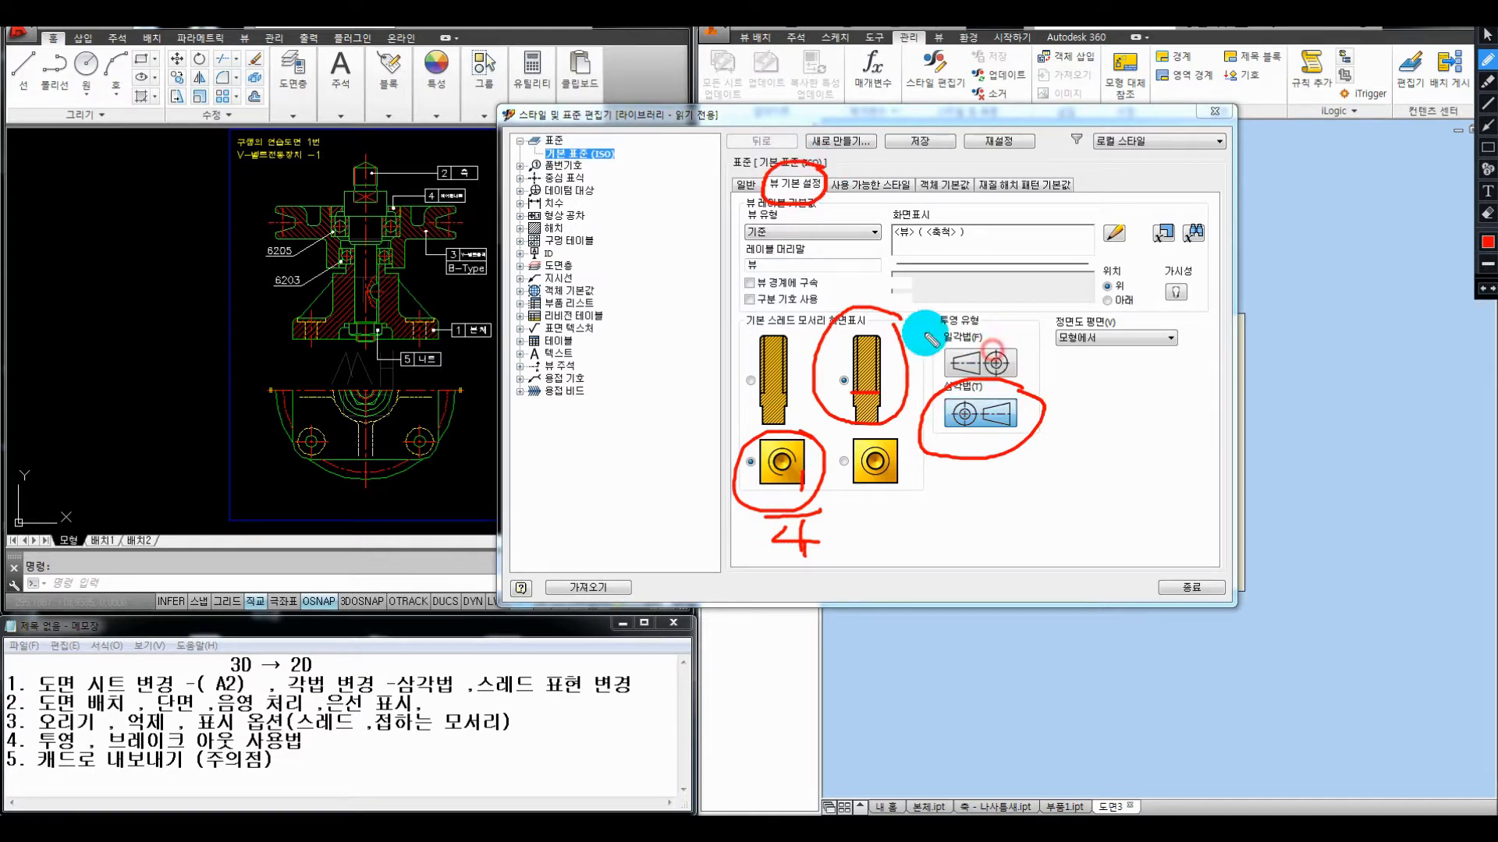
pyautogui.moveTo(837, 259); pyautogui.dragTo(867, 305)
pyautogui.moveTo(890, 267); pyautogui.dragTo(862, 305)
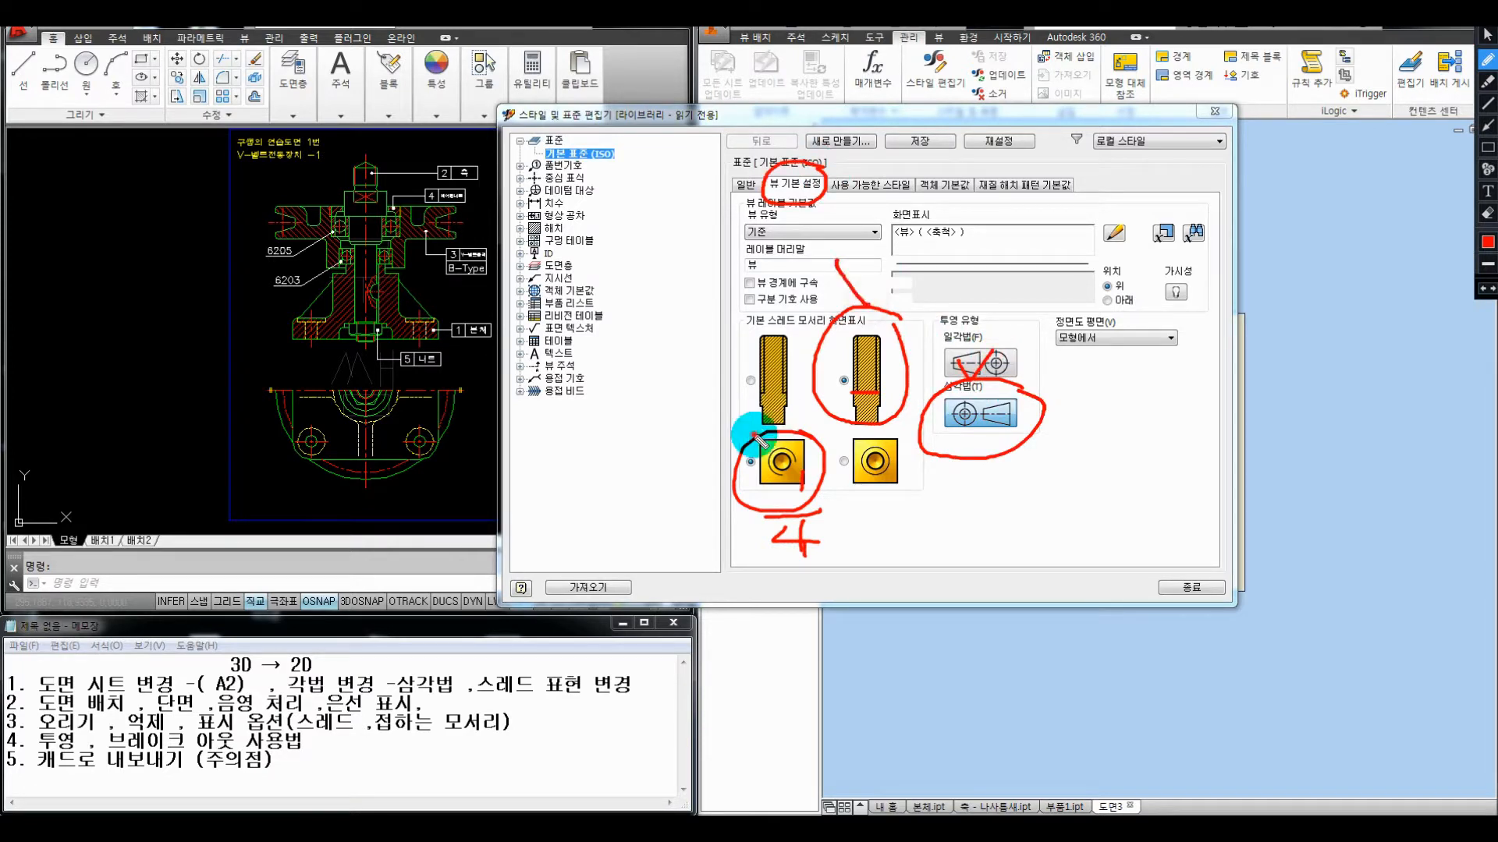
pyautogui.click(849, 394)
pyautogui.moveTo(849, 394); pyautogui.dragTo(878, 394)
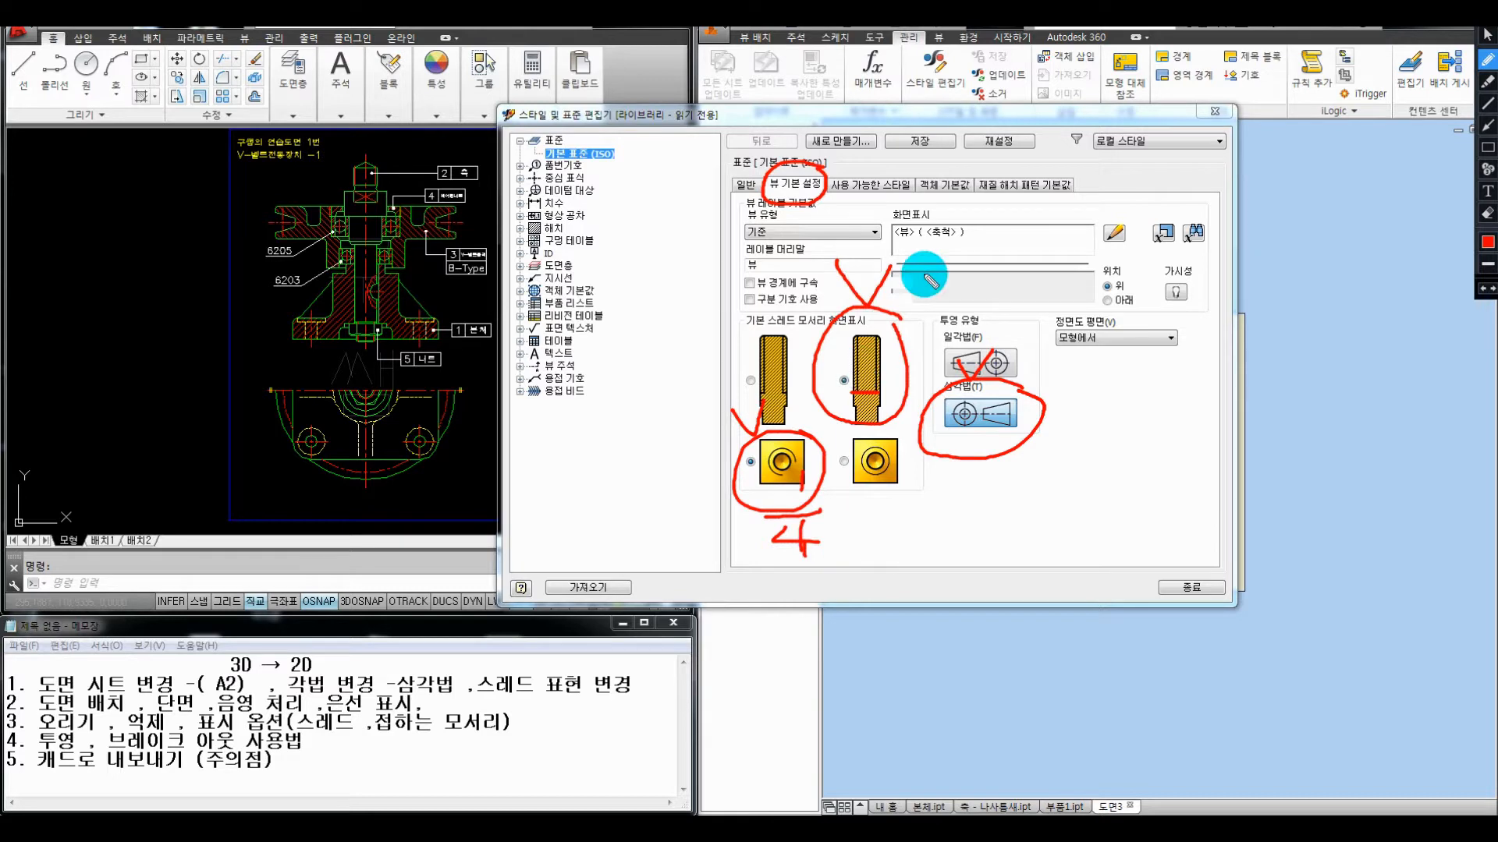
pyautogui.press('Escape')
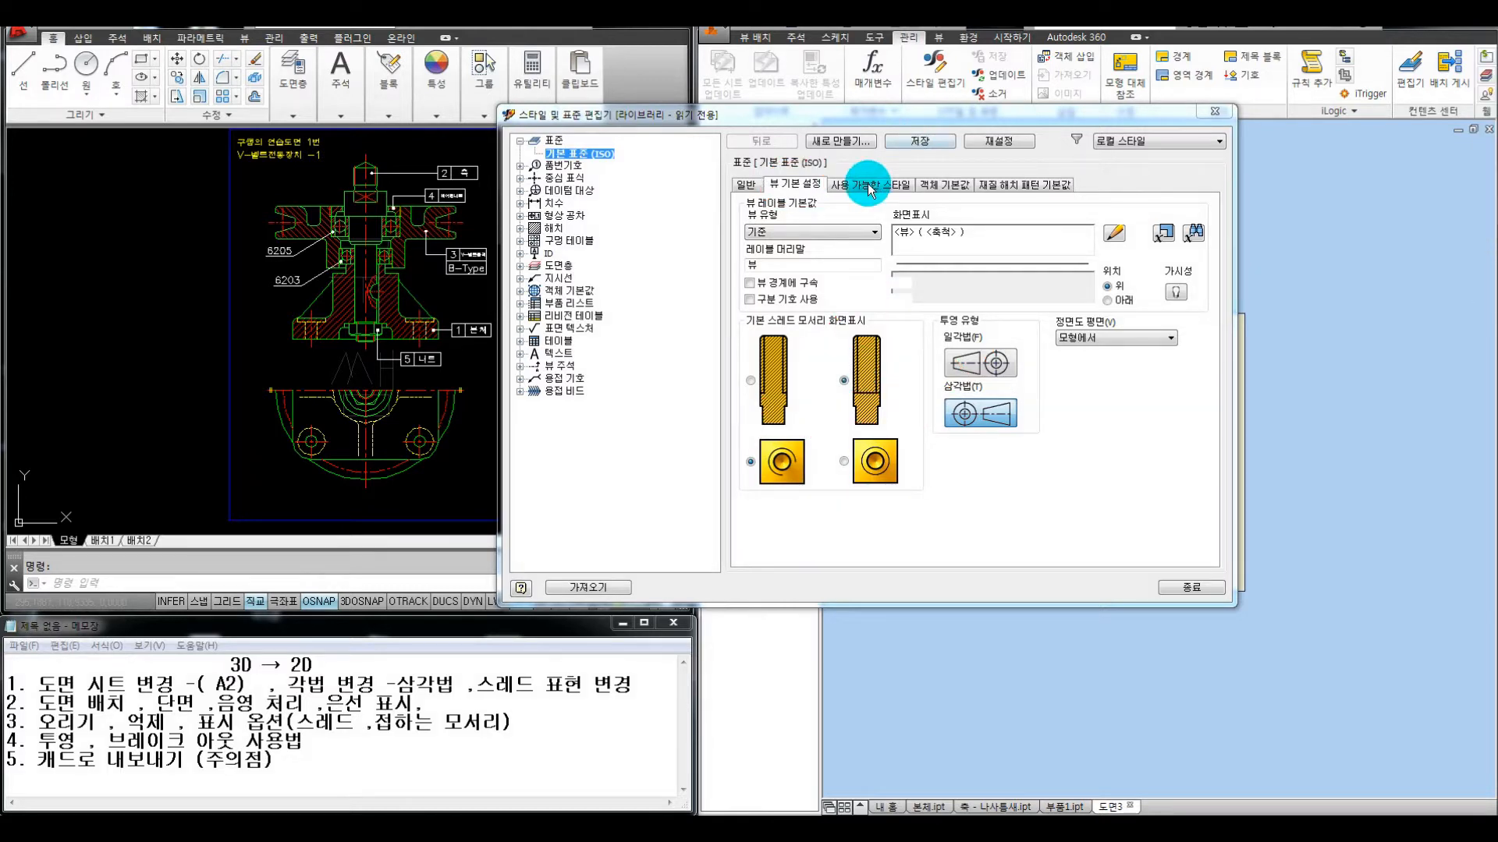
# Save the changed 기본 표준 (ISO), look over the dimension, hatch and datum target styles, and close the style editor
pyautogui.click(926, 188)
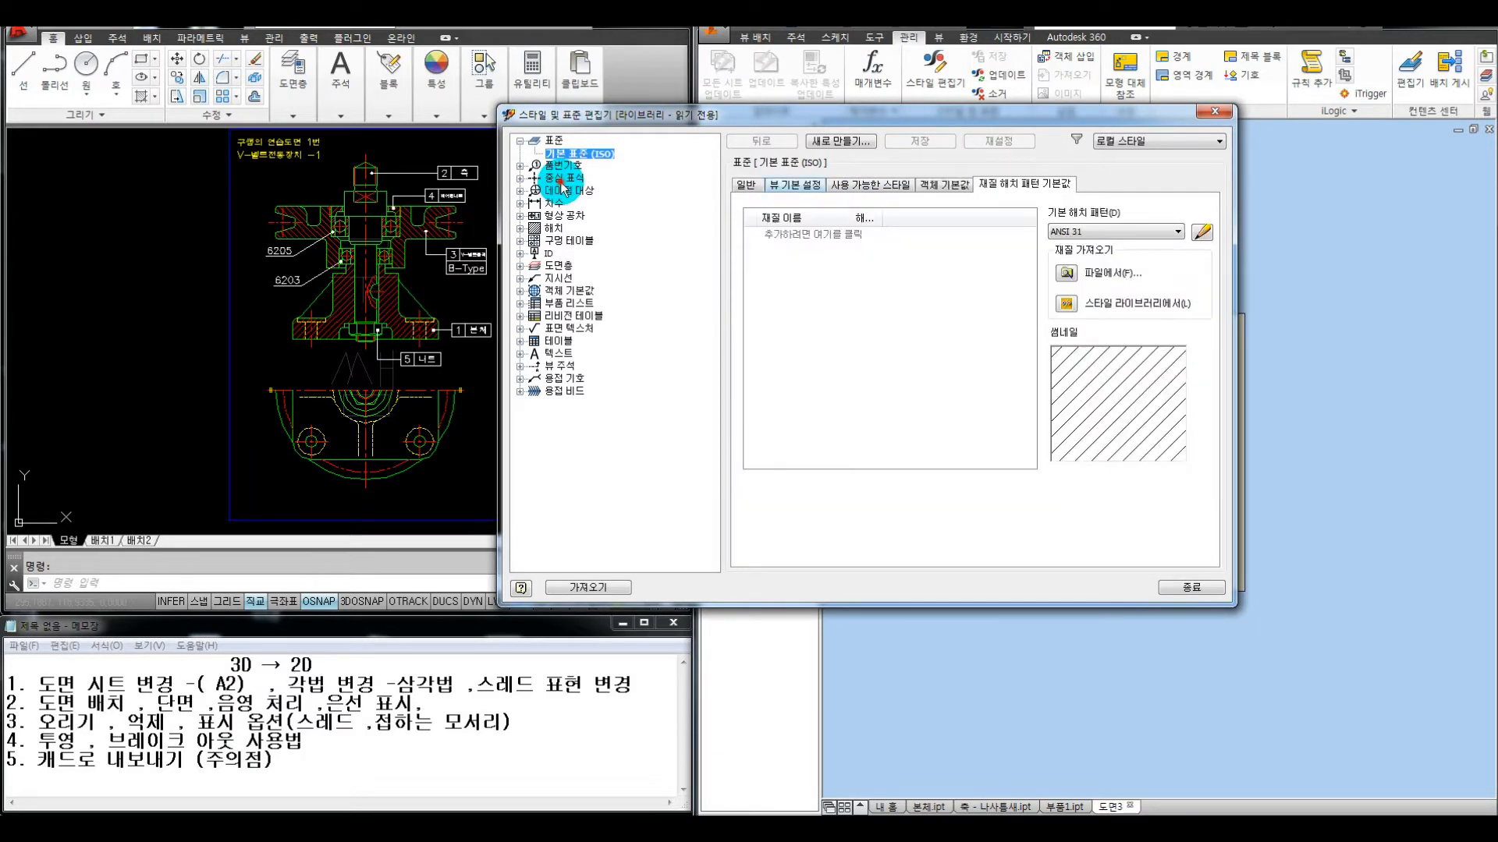
pyautogui.click(556, 202)
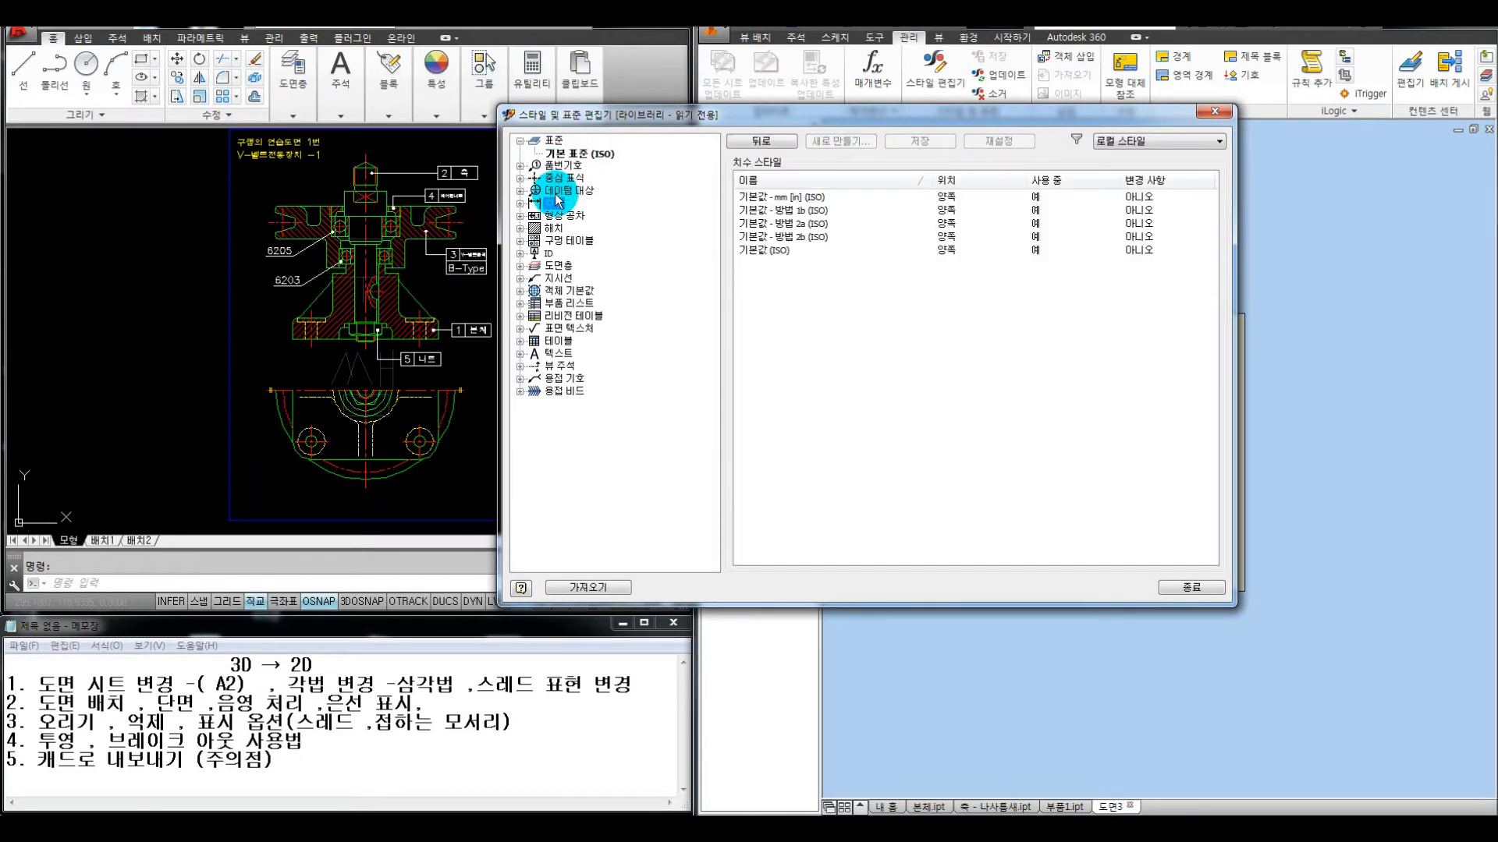
pyautogui.click(553, 228)
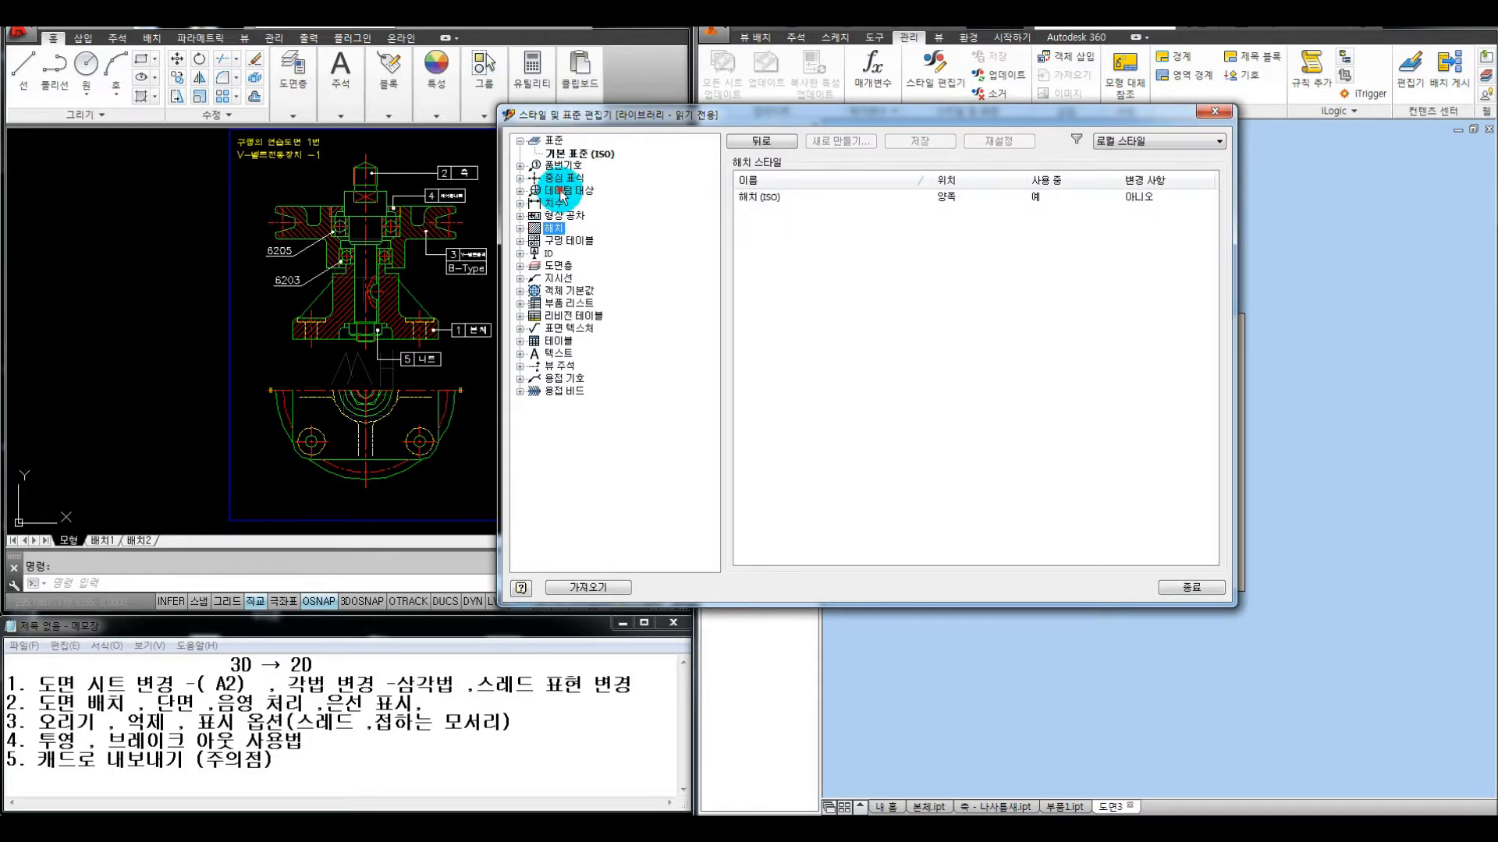
pyautogui.click(562, 192)
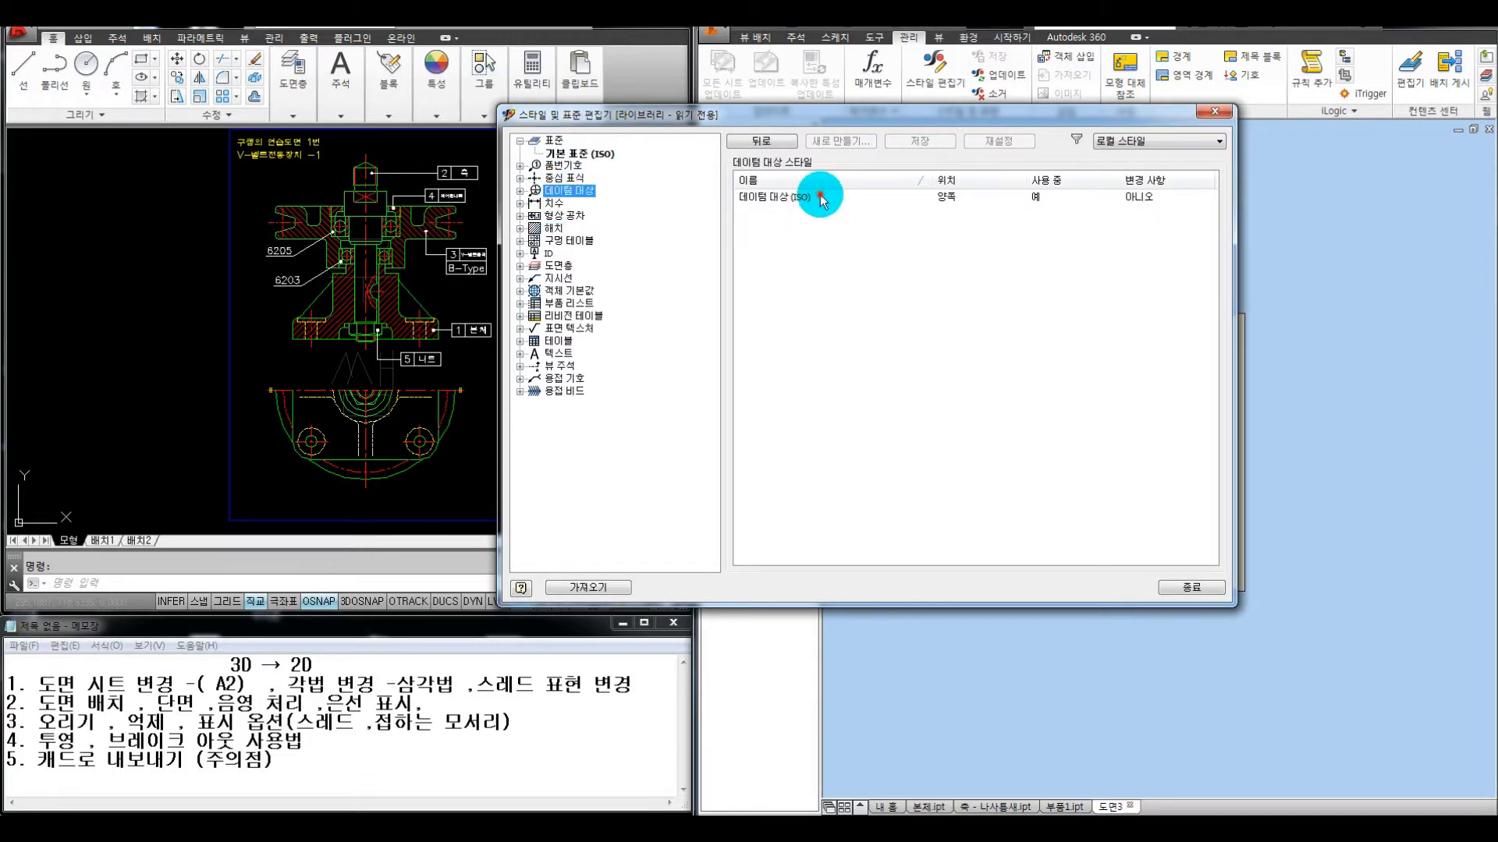
pyautogui.click(821, 196)
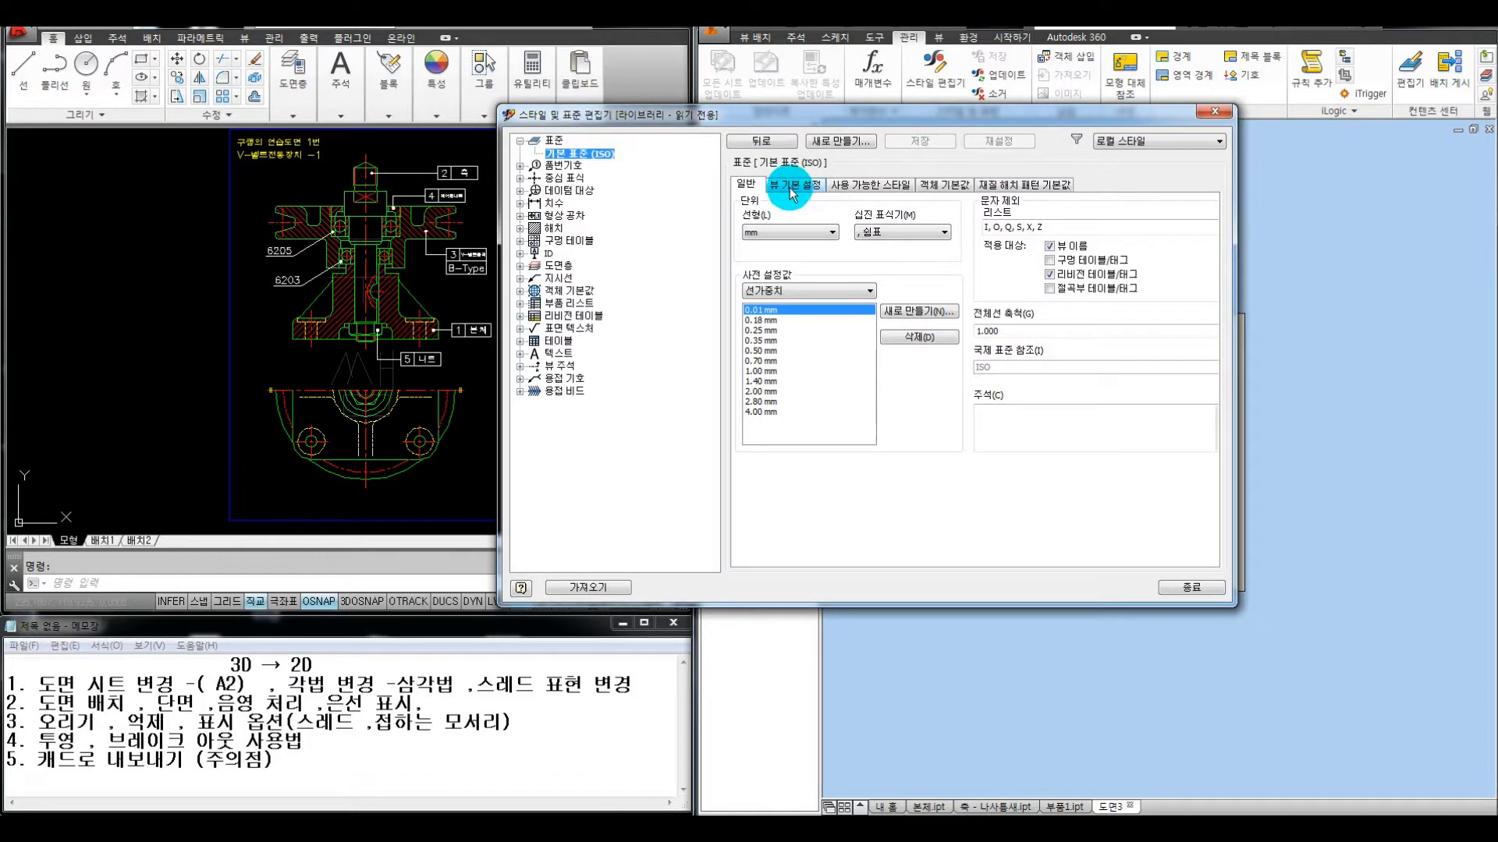
pyautogui.click(791, 187)
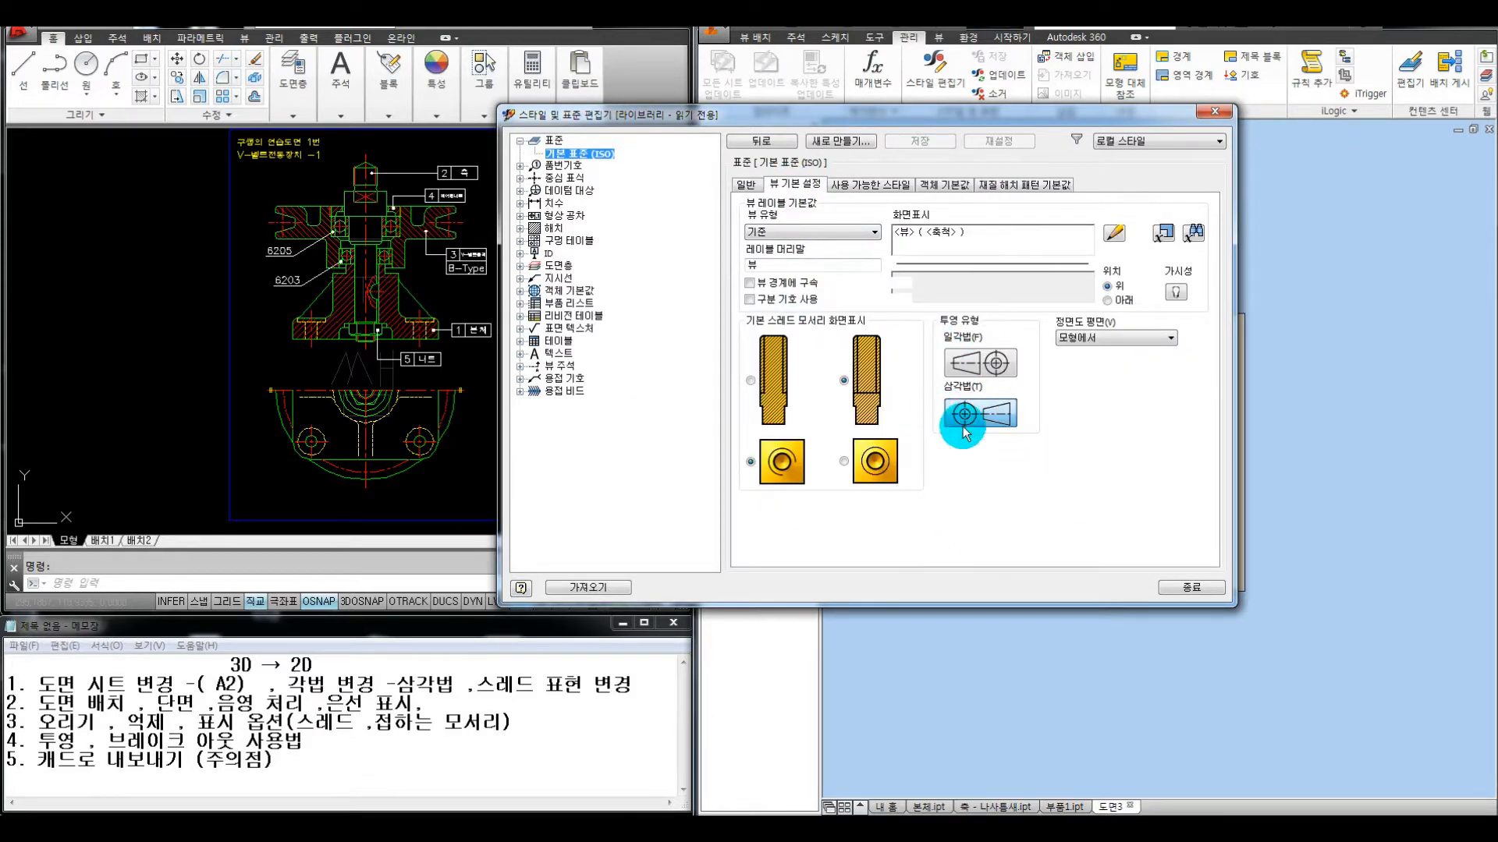
pyautogui.click(1192, 587)
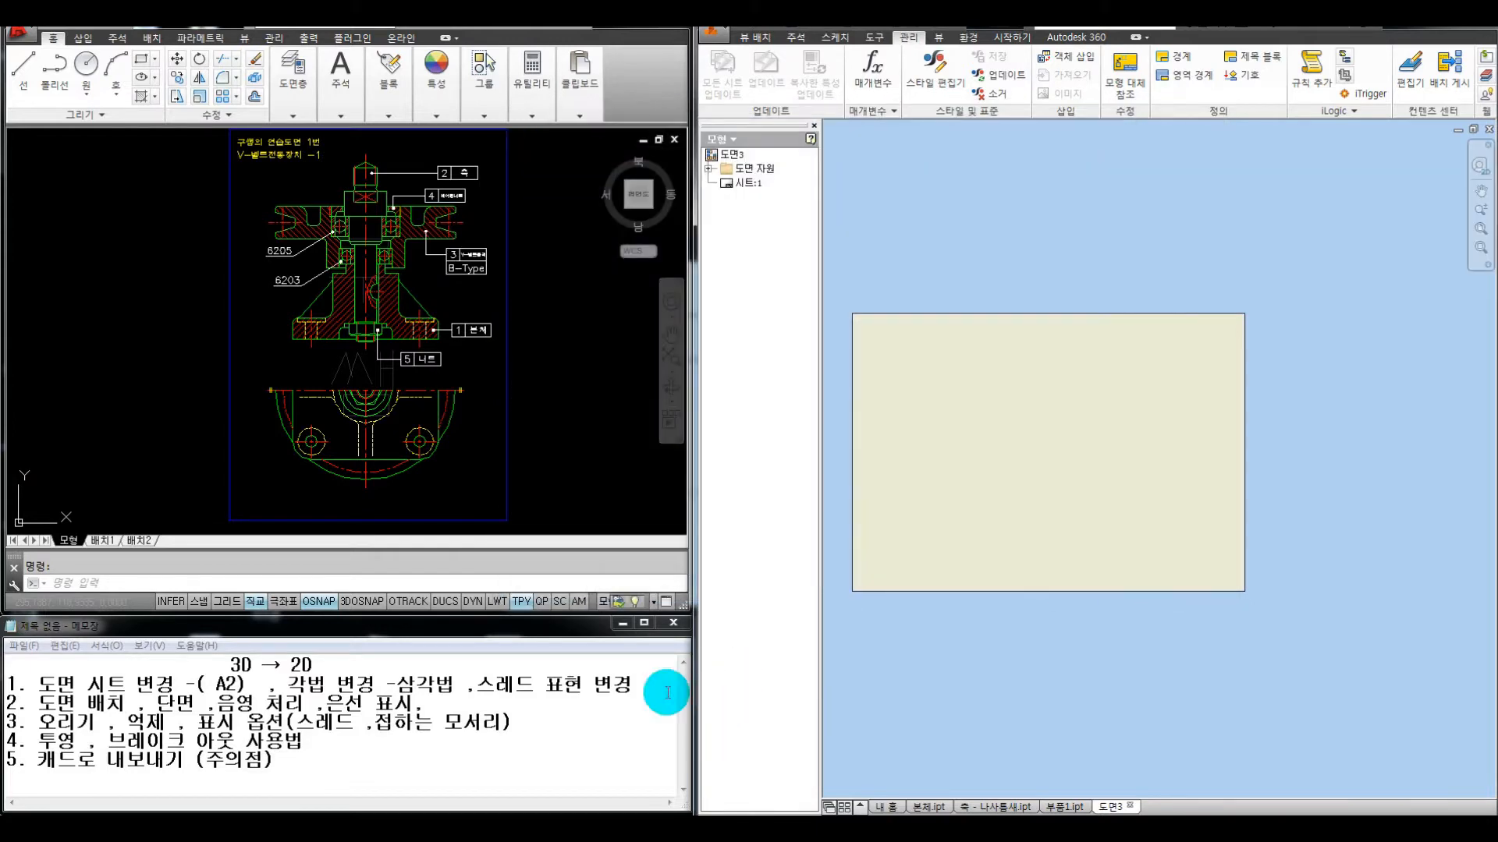
# Add "(경계 있는걸로" after 스레드 표현 변경 in the first line of the Notepad checklist
pyautogui.click(639, 685)
pyautogui.write('(')
pyautogui.write('경ㄱ')
pyautogui.press('BackSpace')
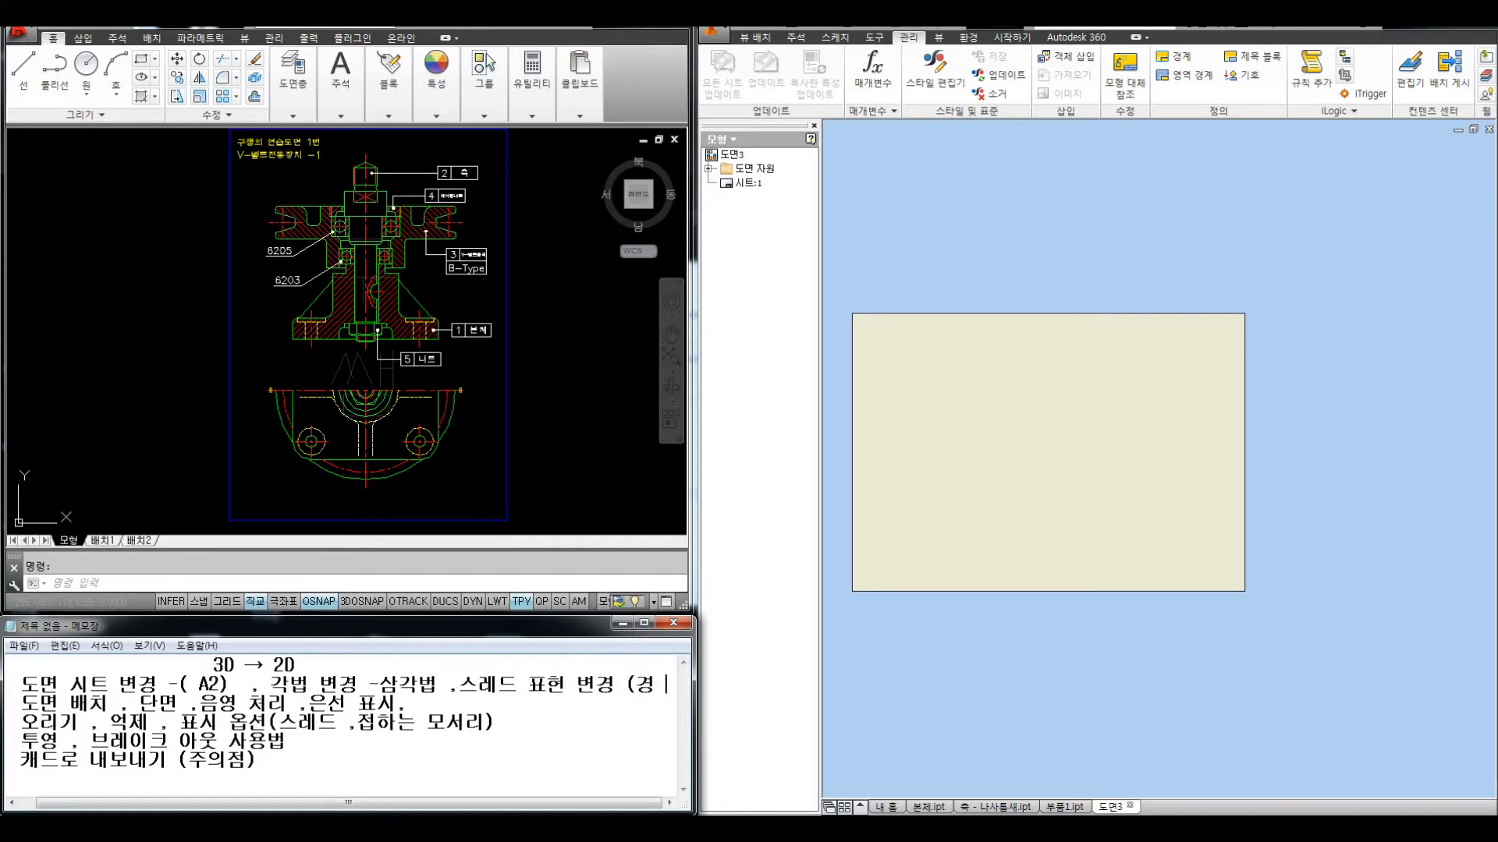
pyautogui.write('1/4')
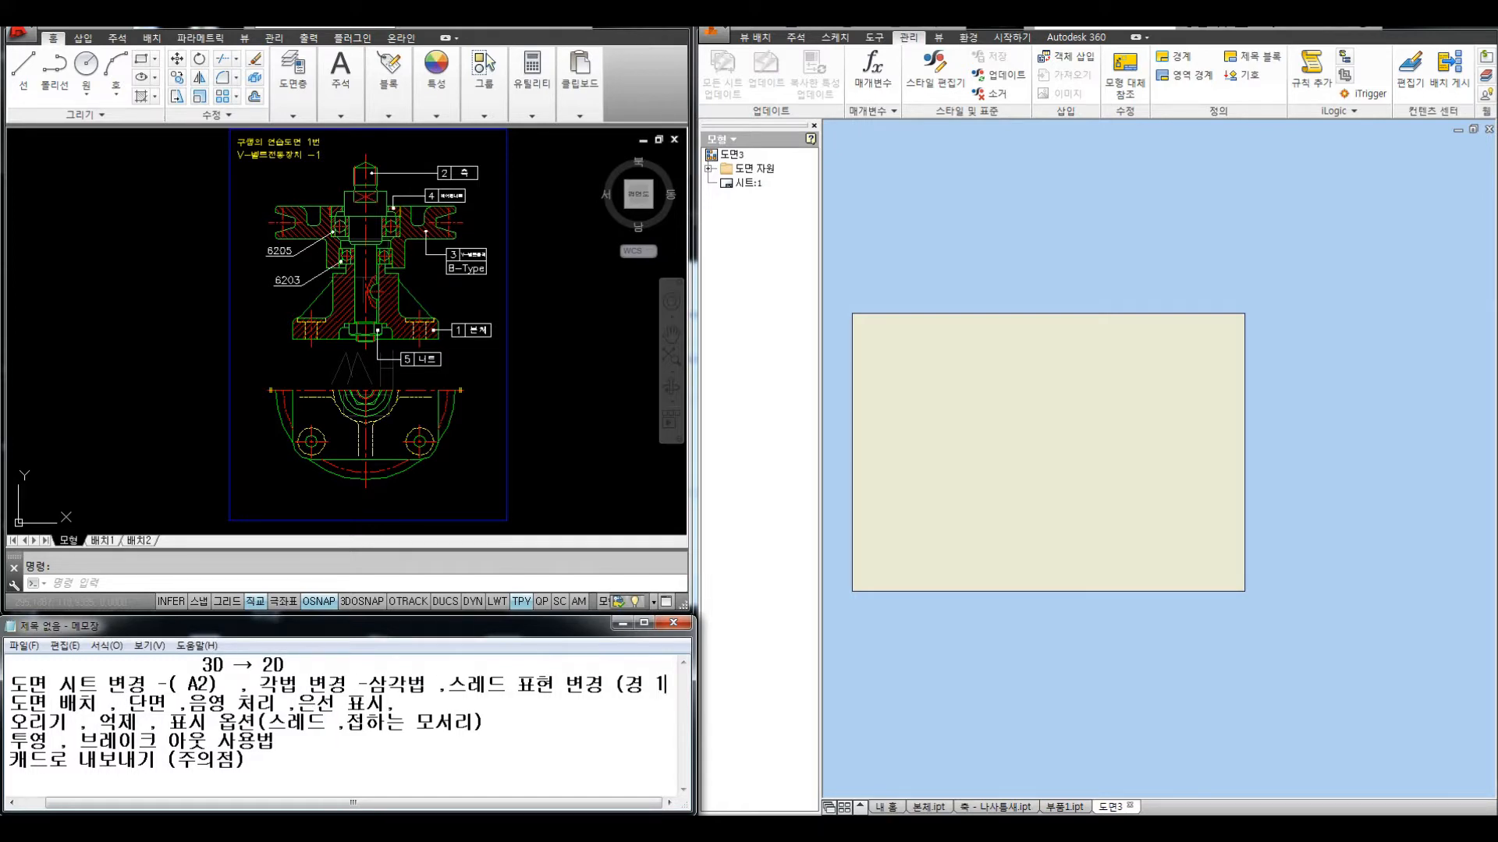
pyautogui.press('BackSpace')
pyautogui.press('BackSpace')
pyautogui.press('BackSpace')
pyautogui.press('BackSpace')
pyautogui.write('계 ')
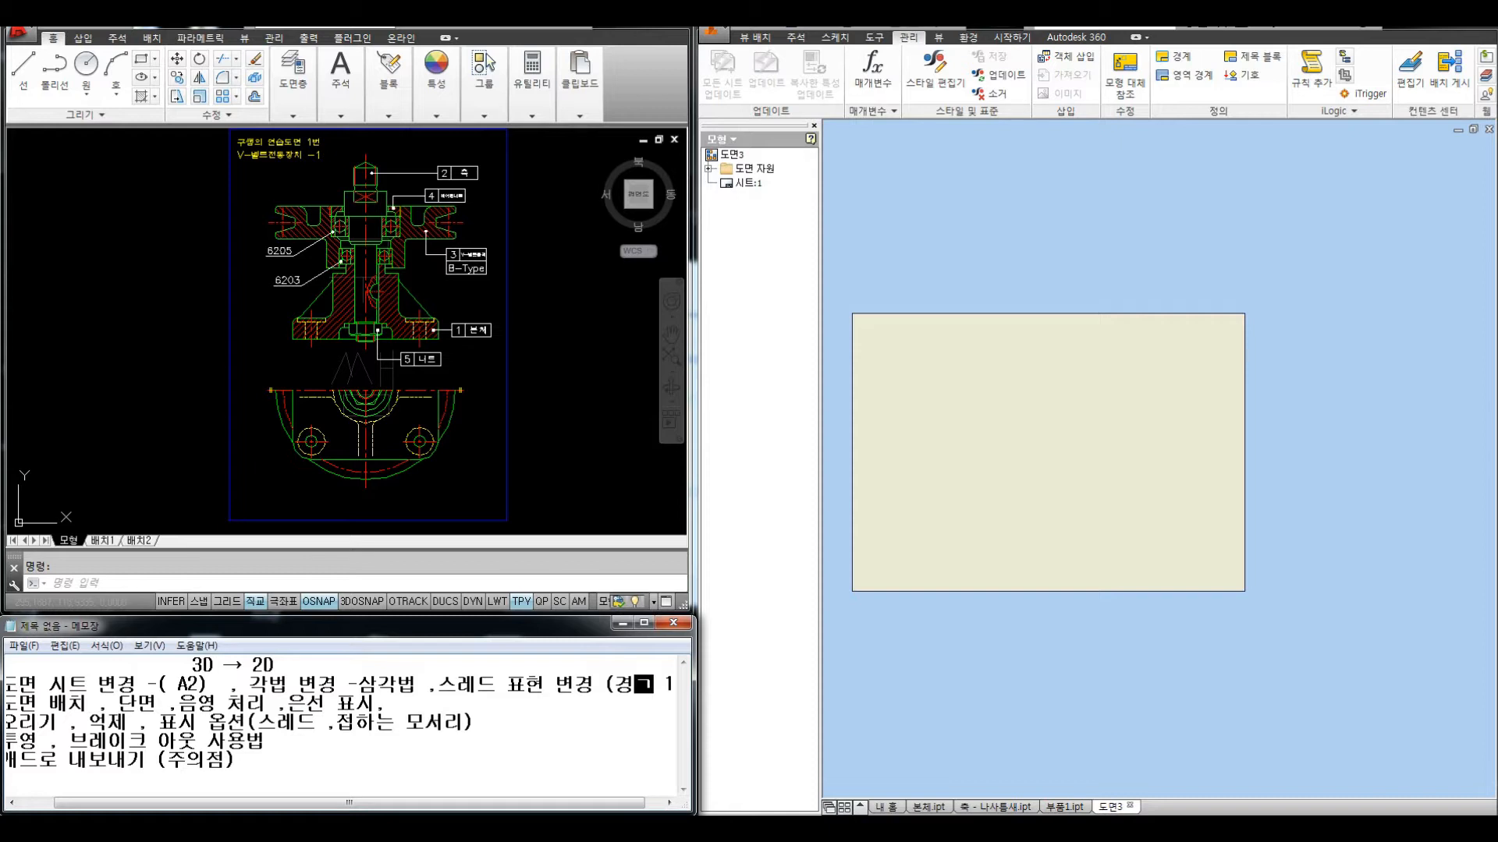
pyautogui.write('있는걸')
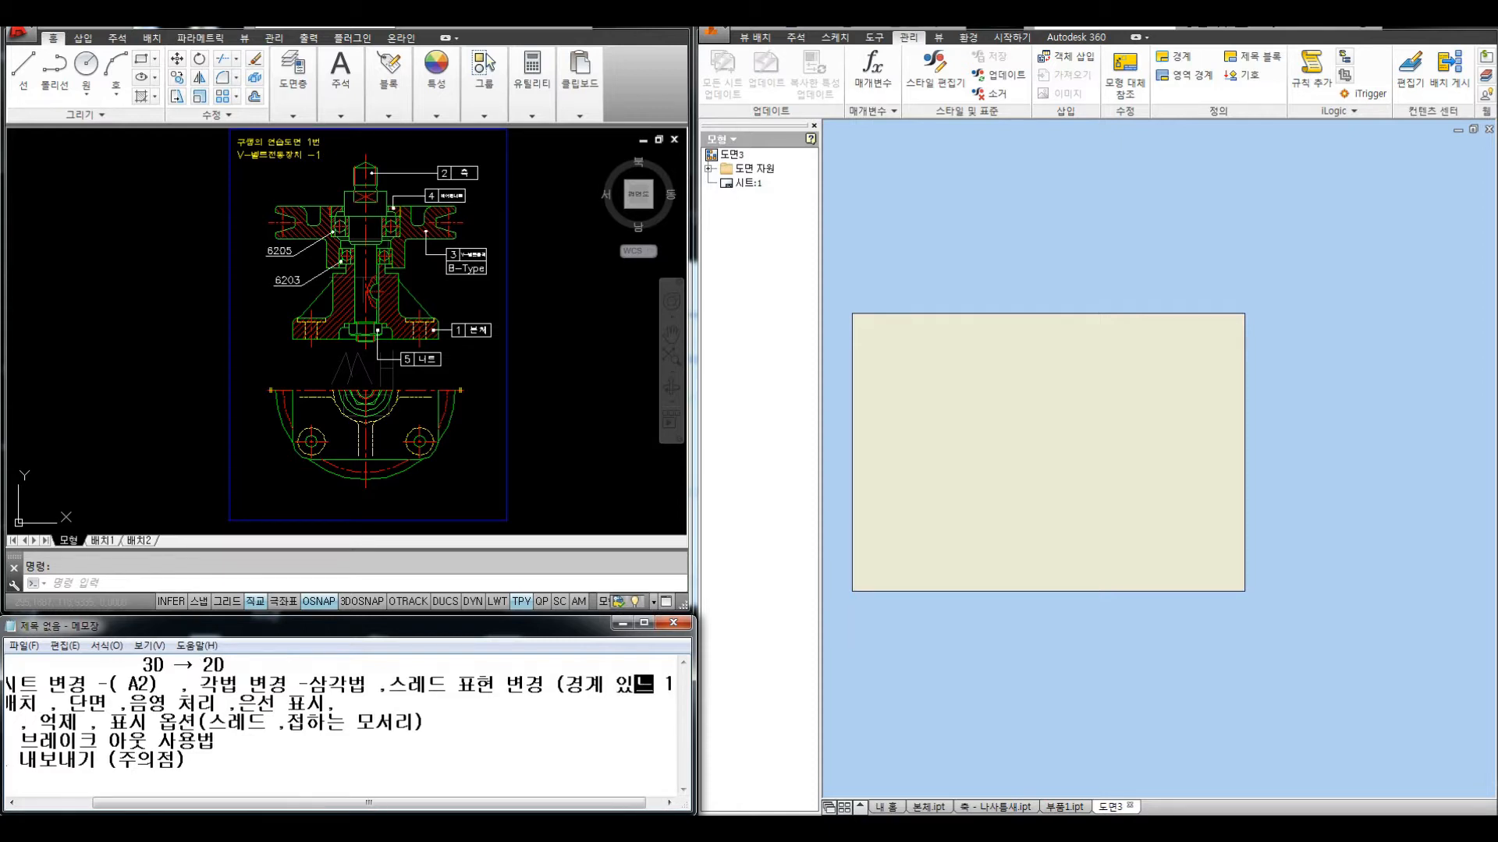
pyautogui.write('로 1/')
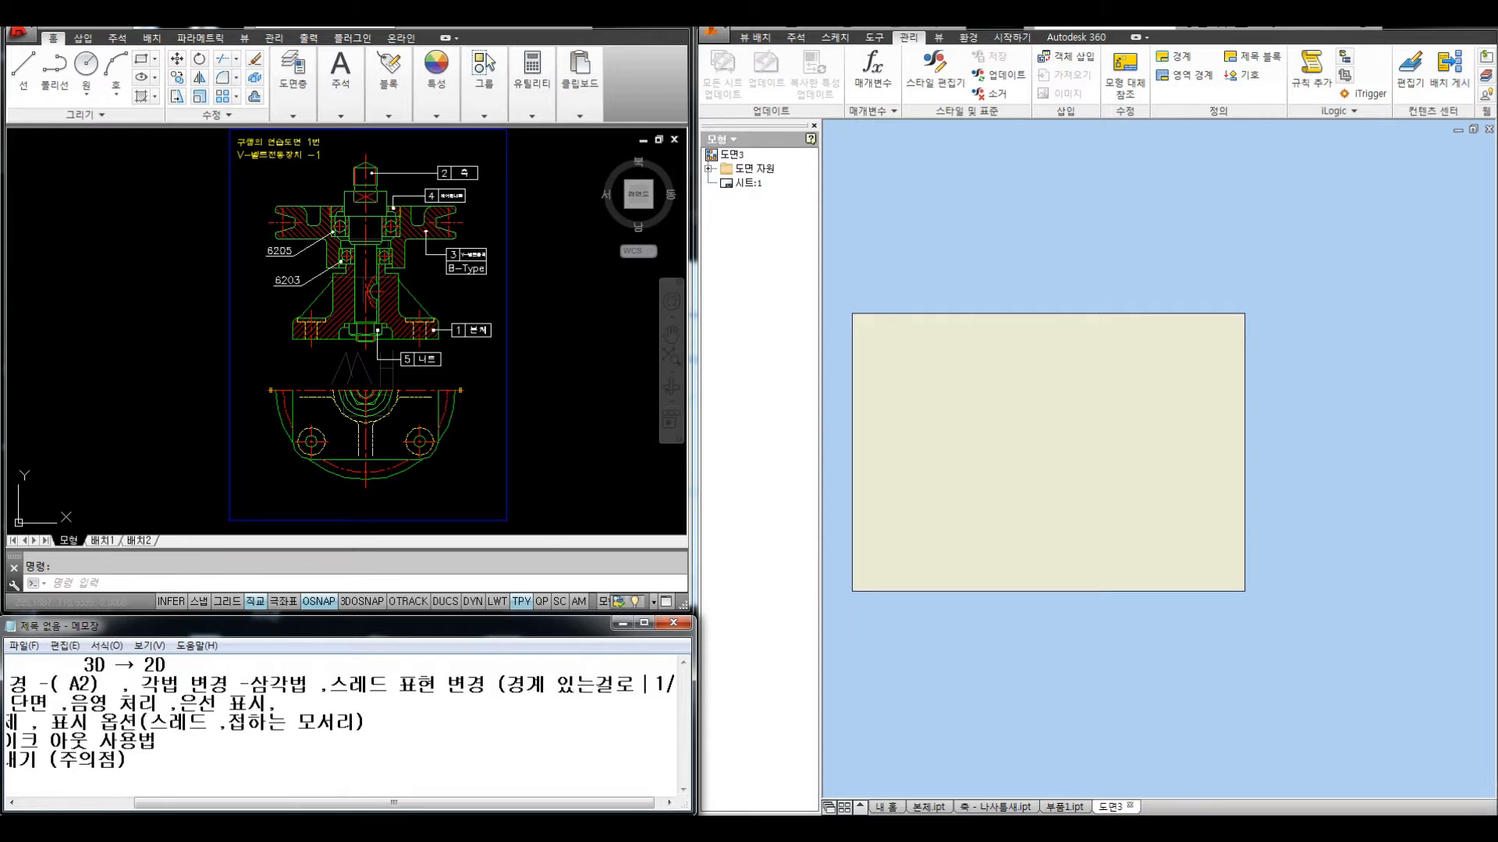
pyautogui.moveTo(417, 802); pyautogui.dragTo(293, 801)
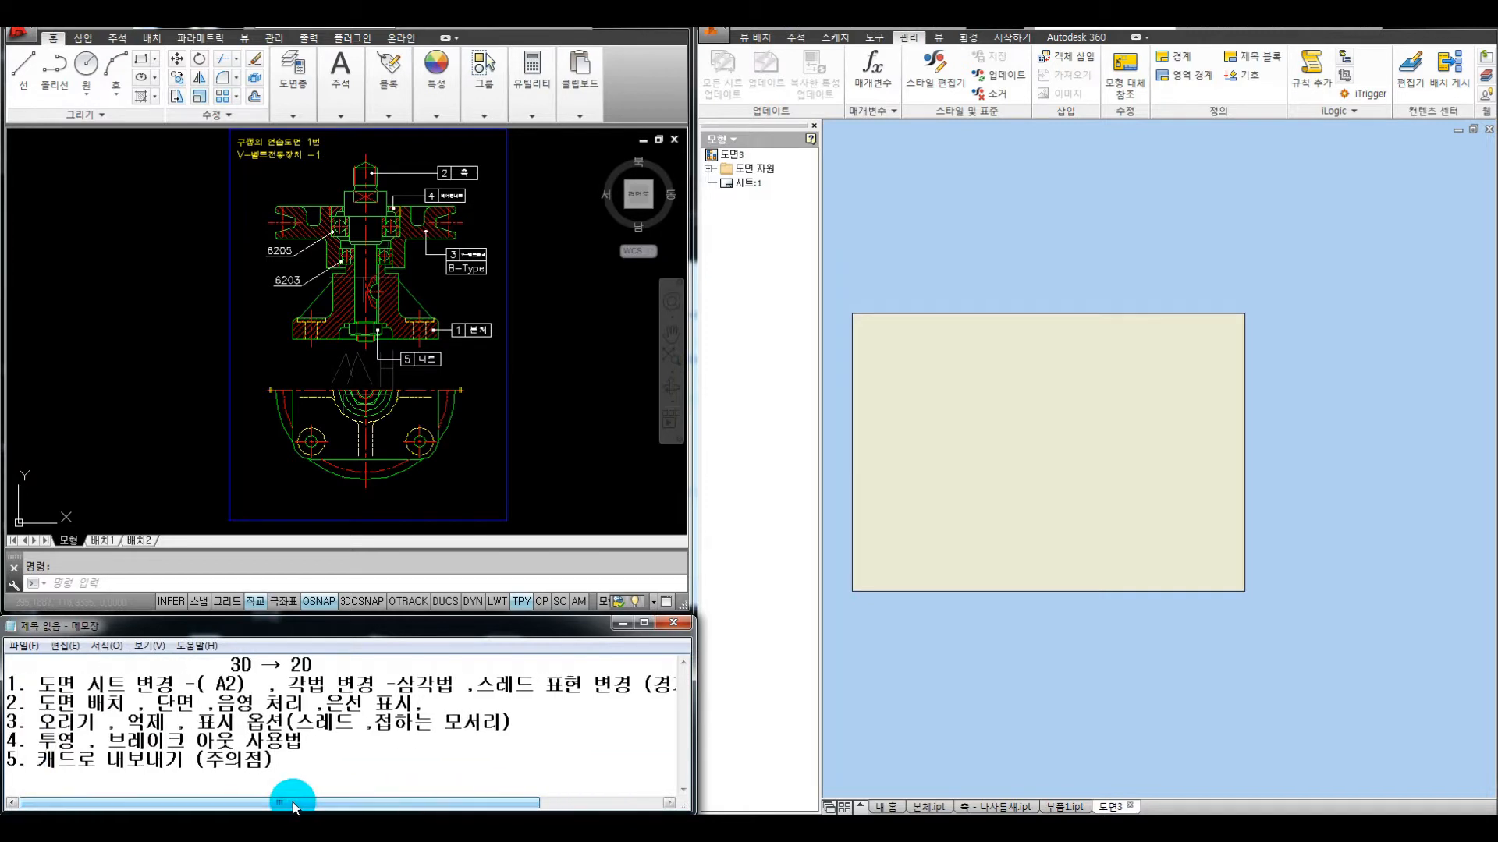
# Return to the Inventor drawing and mark two viewing directions on the CAD assembly drawing with red pen arrows, from below and from the side
pyautogui.click(921, 509)
pyautogui.moveTo(1058, 548)
pyautogui.mouseDown(button='middle')
pyautogui.moveTo(1090, 557)
pyautogui.moveTo(1135, 535)
pyautogui.mouseUp(button='middle')
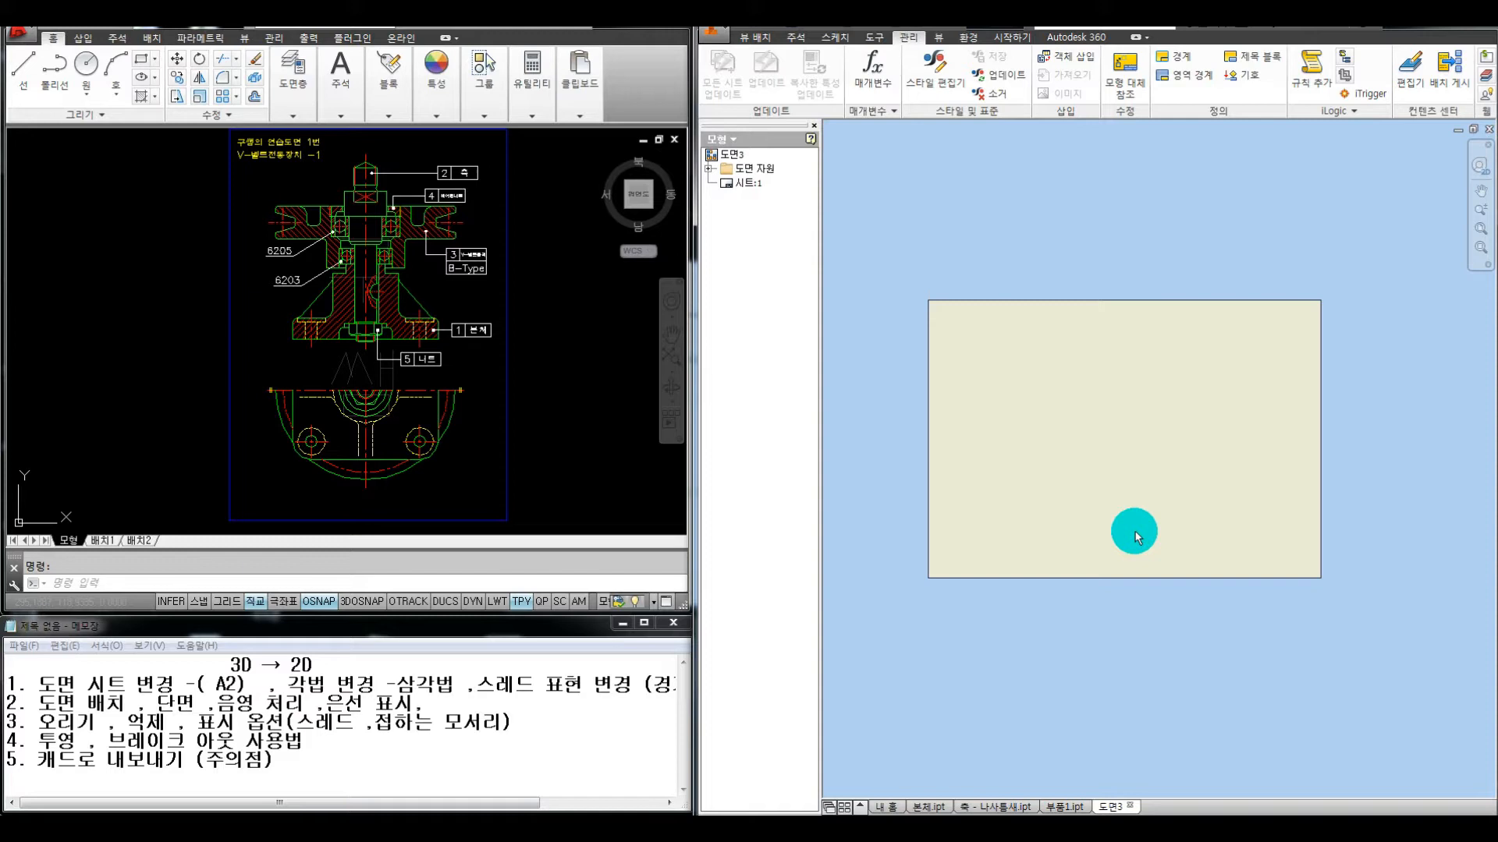
pyautogui.hotkey('ctrl', 'alt', 'd')
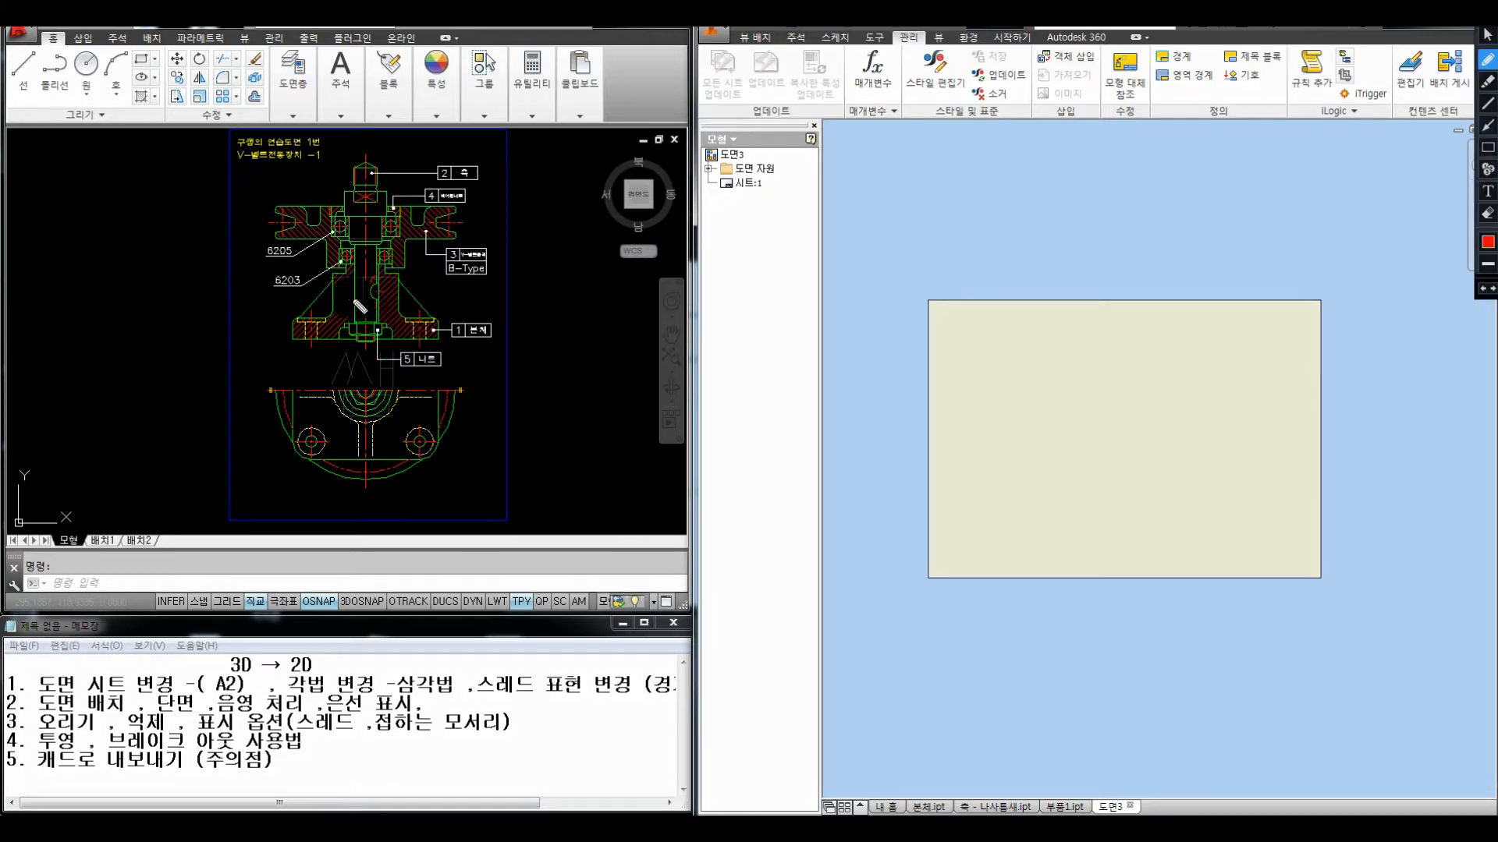
pyautogui.moveTo(364, 355)
pyautogui.mouseDown()
pyautogui.moveTo(358, 302)
pyautogui.moveTo(396, 312)
pyautogui.mouseUp()
pyautogui.moveTo(562, 284)
pyautogui.mouseDown()
pyautogui.moveTo(538, 322)
pyautogui.moveTo(616, 292)
pyautogui.mouseUp()
pyautogui.moveTo(364, 277); pyautogui.dragTo(352, 322)
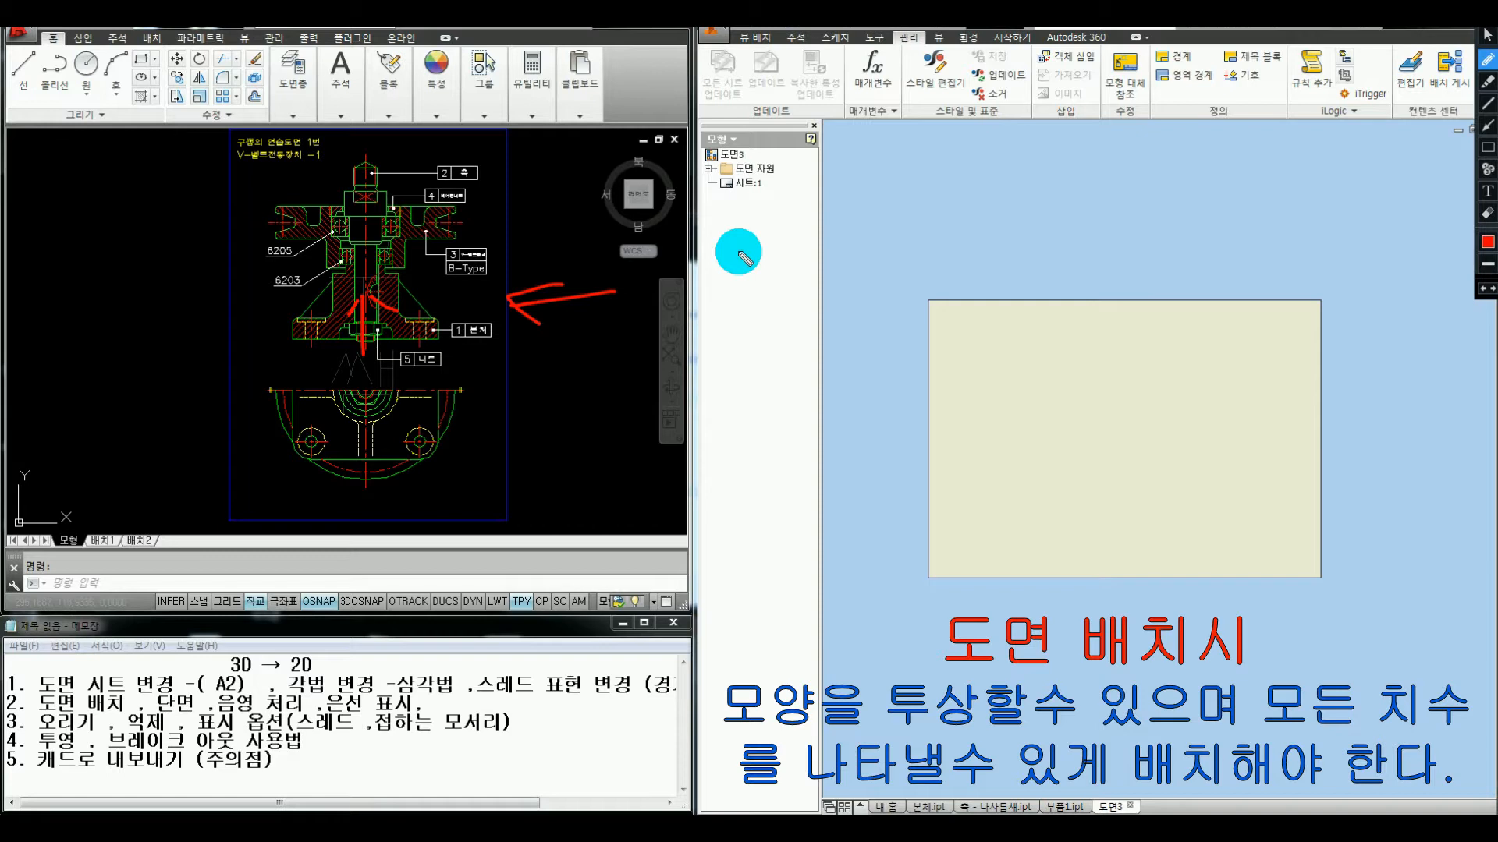
# Show the view placement commands in the drawing and add "-기준" after 도면 배치 in the Notepad checklist
pyautogui.click(754, 38)
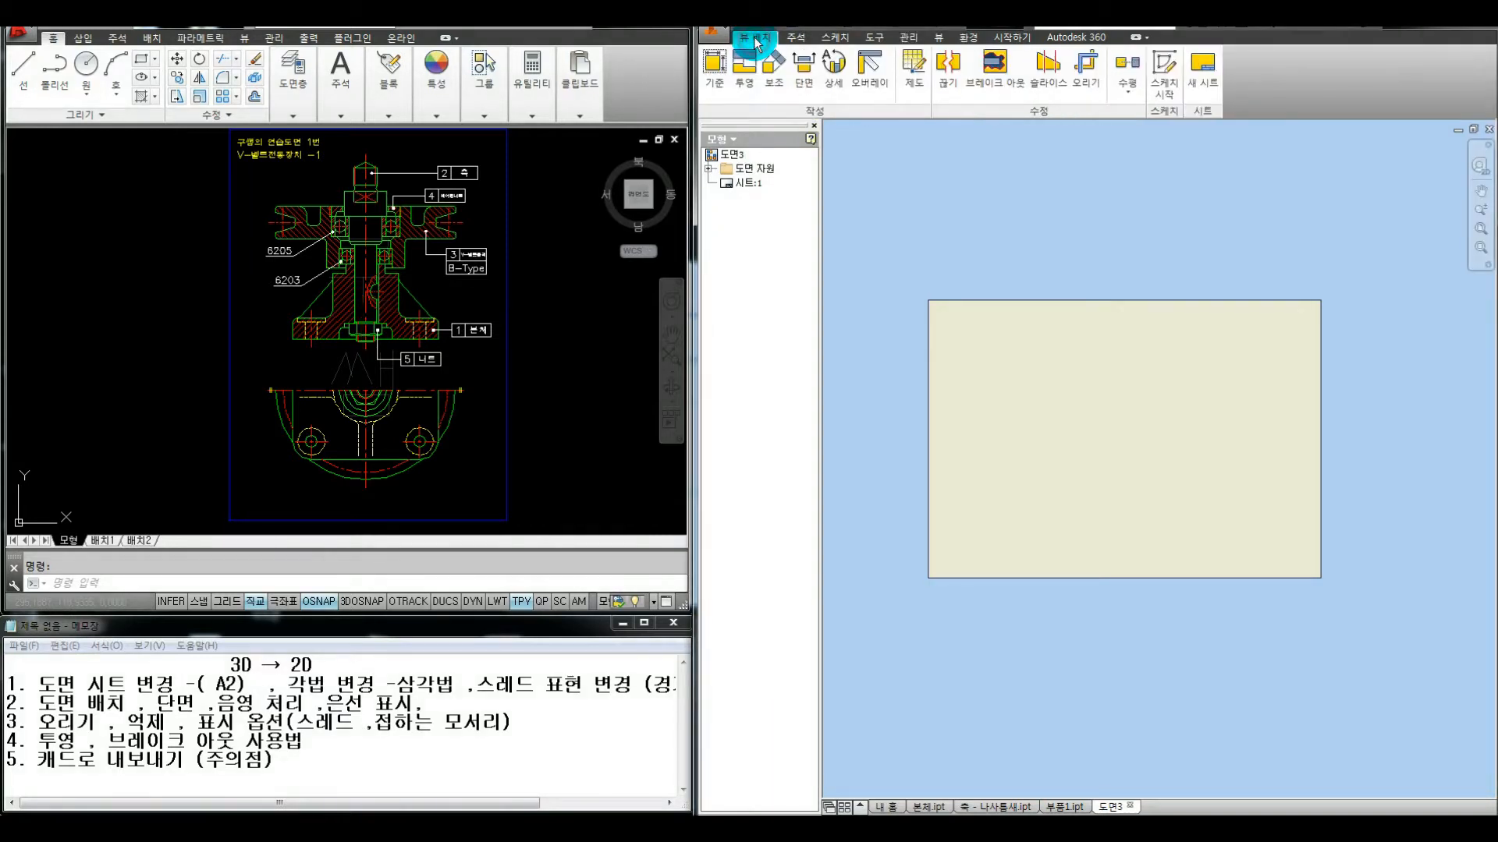
pyautogui.click(138, 702)
pyautogui.write('-기준')
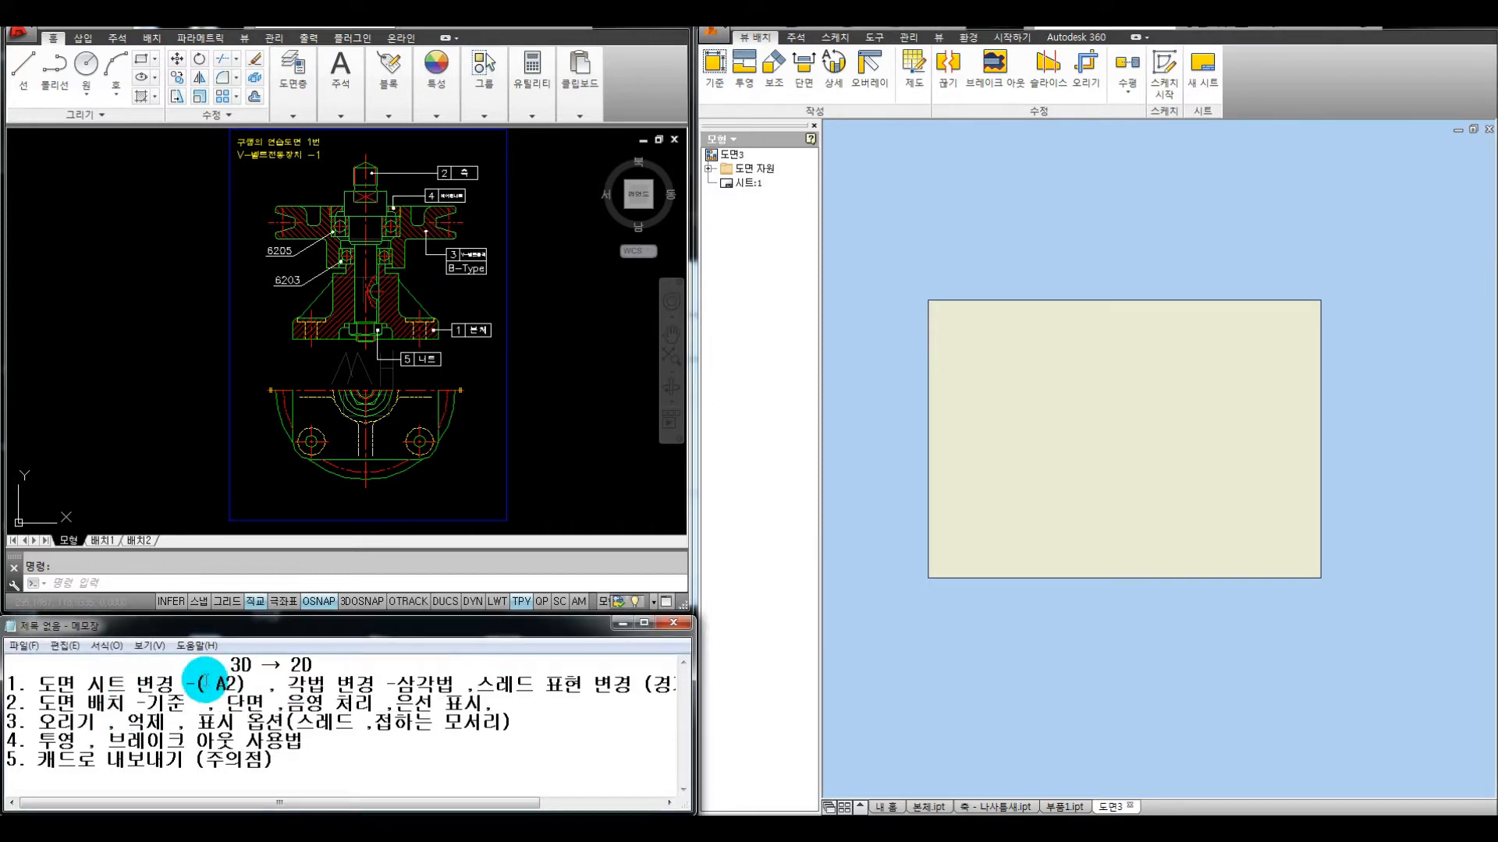
# Start a base view (기준) and load 본체.ipt from the 13 V-1 본체 folder as its model
pyautogui.click(961, 243)
pyautogui.click(716, 71)
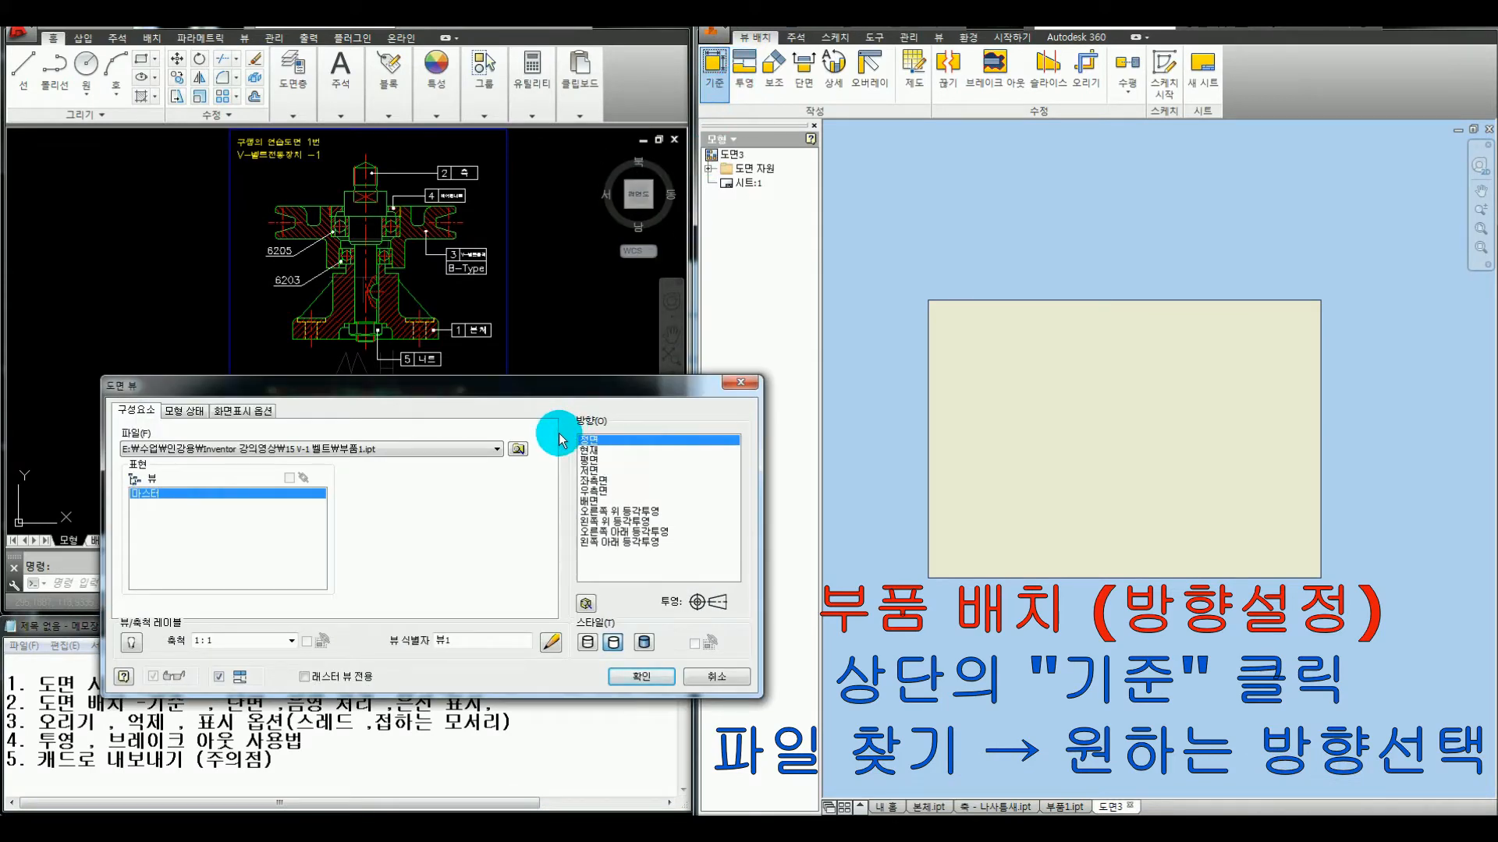
pyautogui.hotkey('ctrl', 'alt', 'd')
pyautogui.moveTo(533, 439)
pyautogui.mouseDown()
pyautogui.moveTo(505, 443)
pyautogui.moveTo(504, 460)
pyautogui.moveTo(536, 443)
pyautogui.mouseUp()
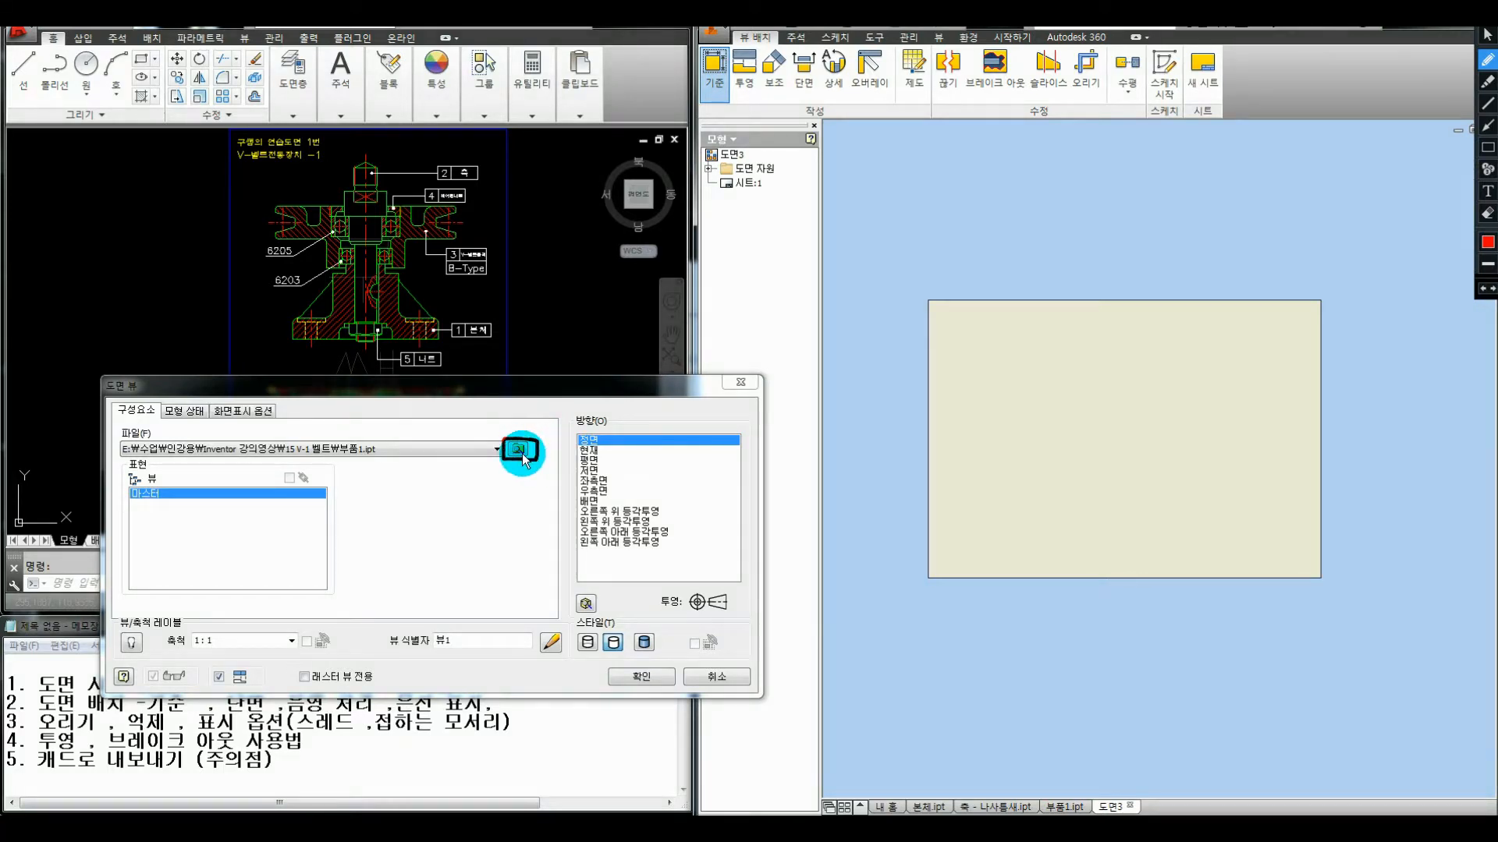
pyautogui.press('Escape')
pyautogui.click(518, 450)
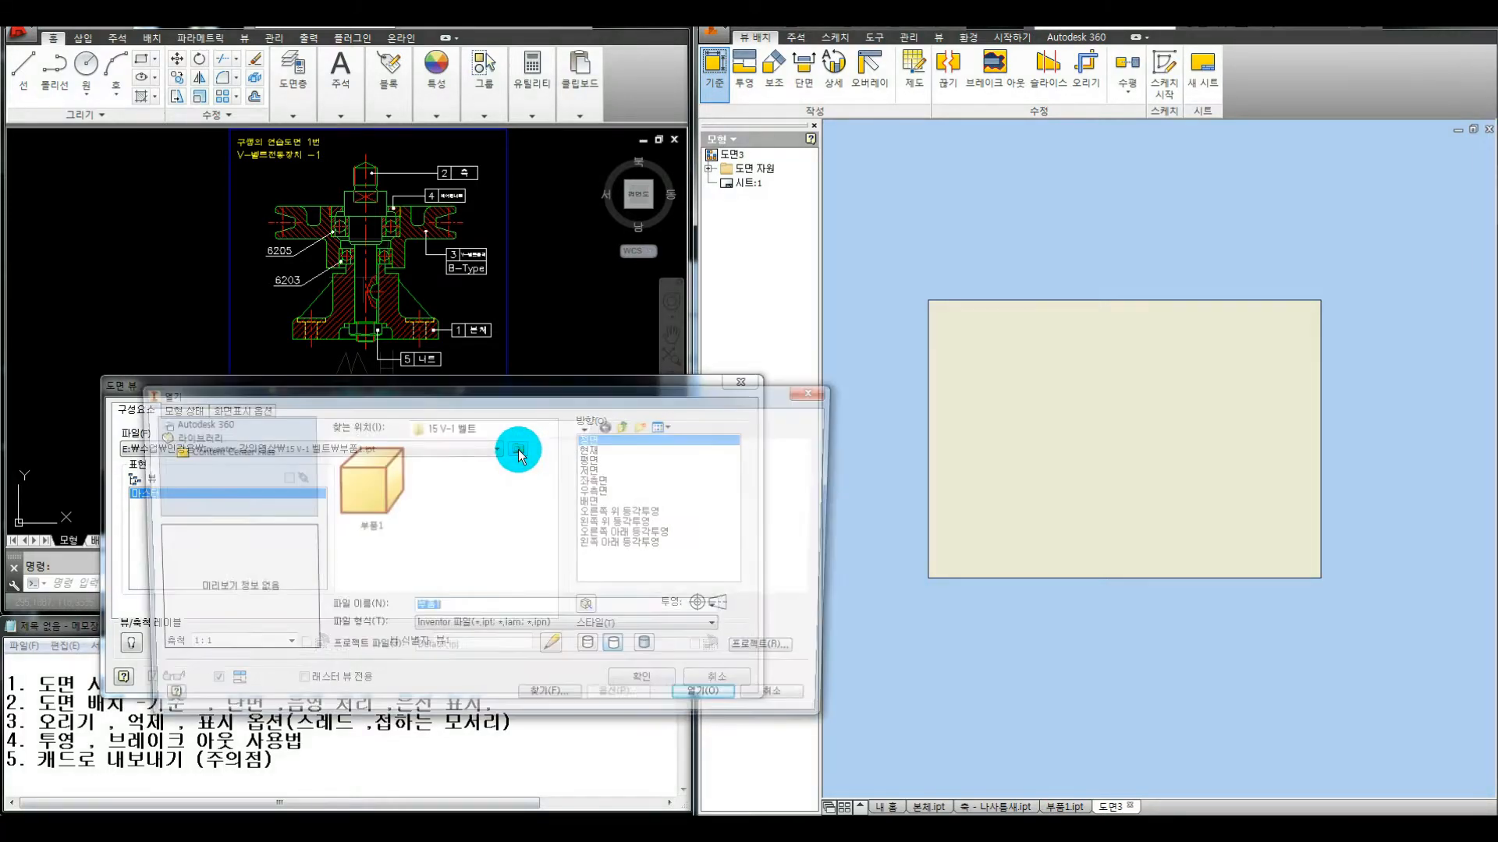
pyautogui.click(626, 427)
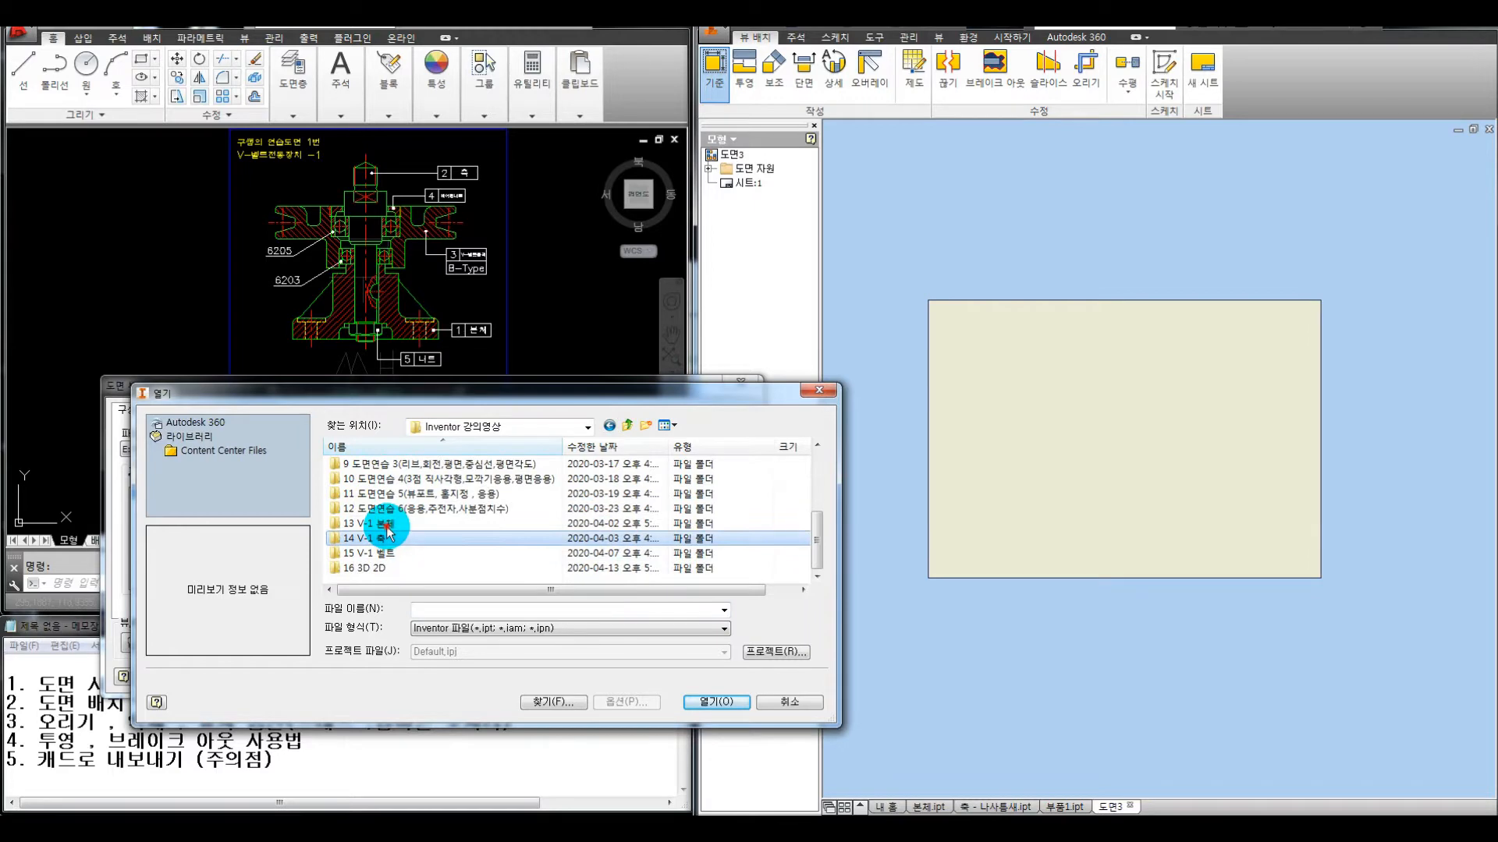
pyautogui.doubleClick(384, 523)
pyautogui.doubleClick(388, 483)
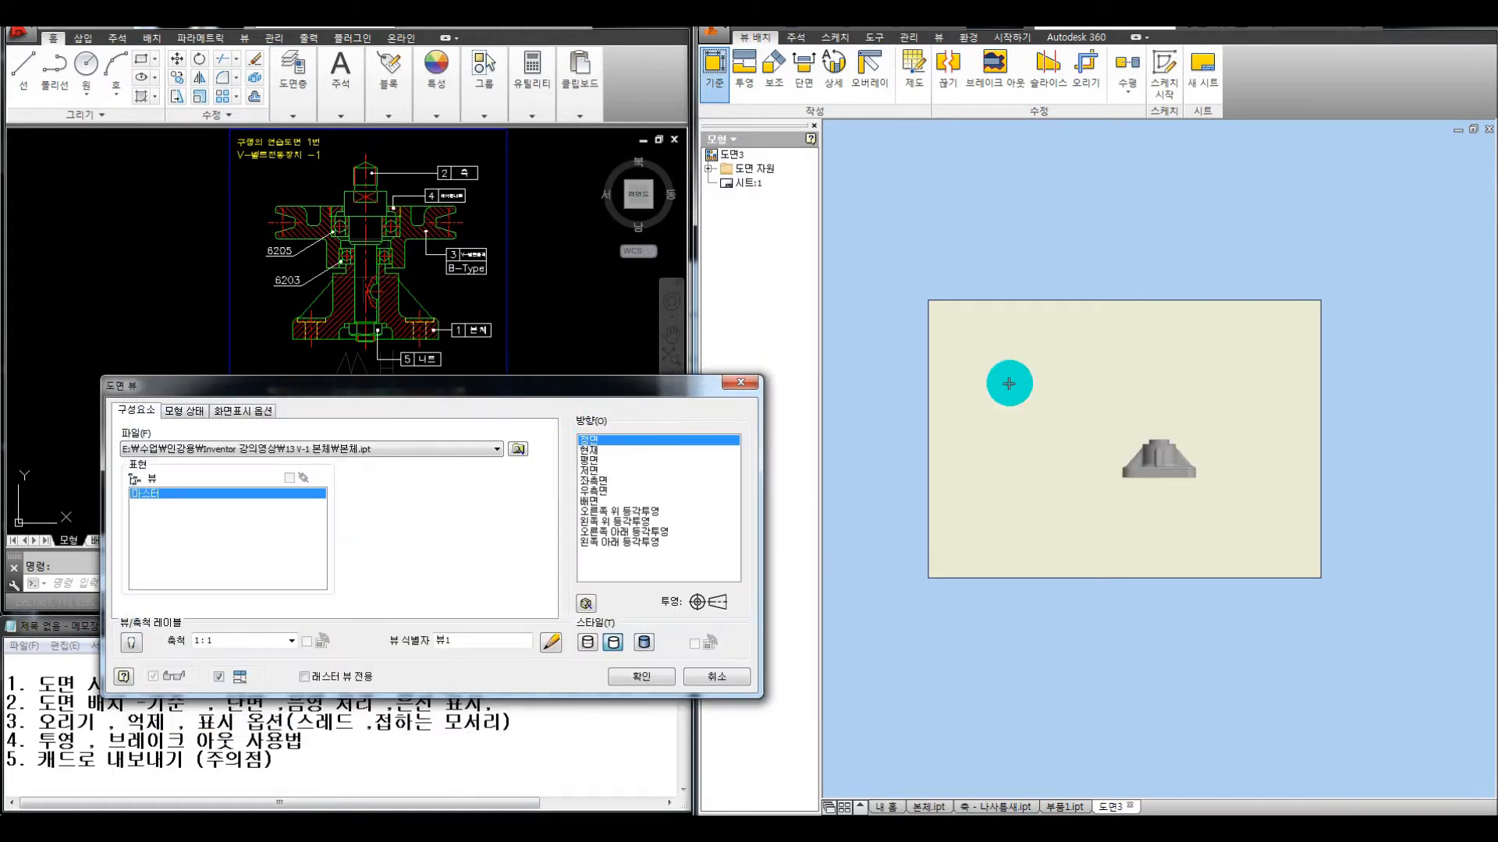
# Place the front view of 본체 at scale 1:1 near the sheet's upper-left corner, without adding projected views
pyautogui.moveTo(672, 391); pyautogui.dragTo(694, 225)
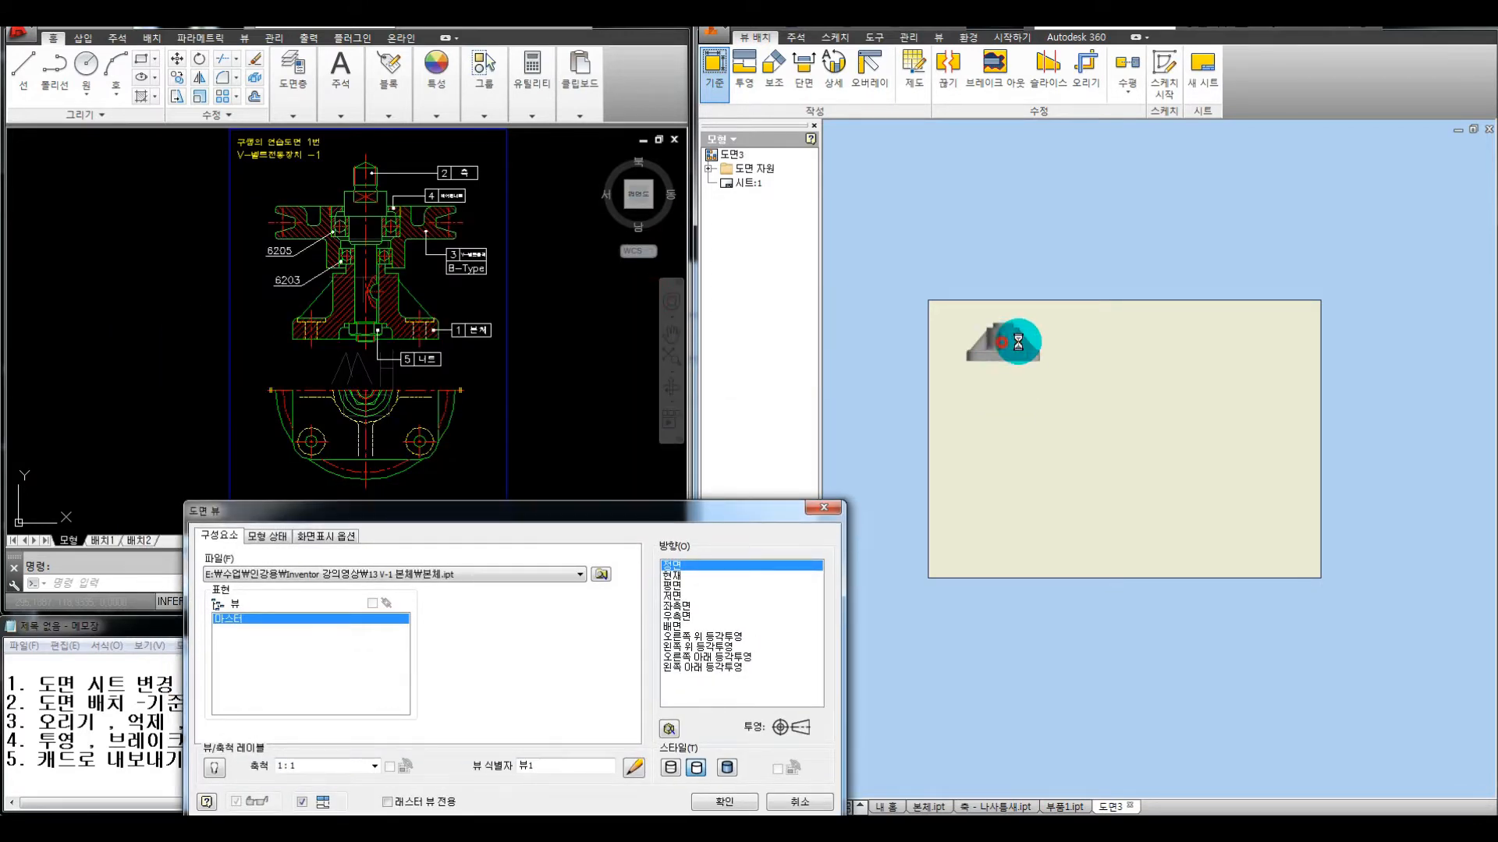
pyautogui.click(1002, 344)
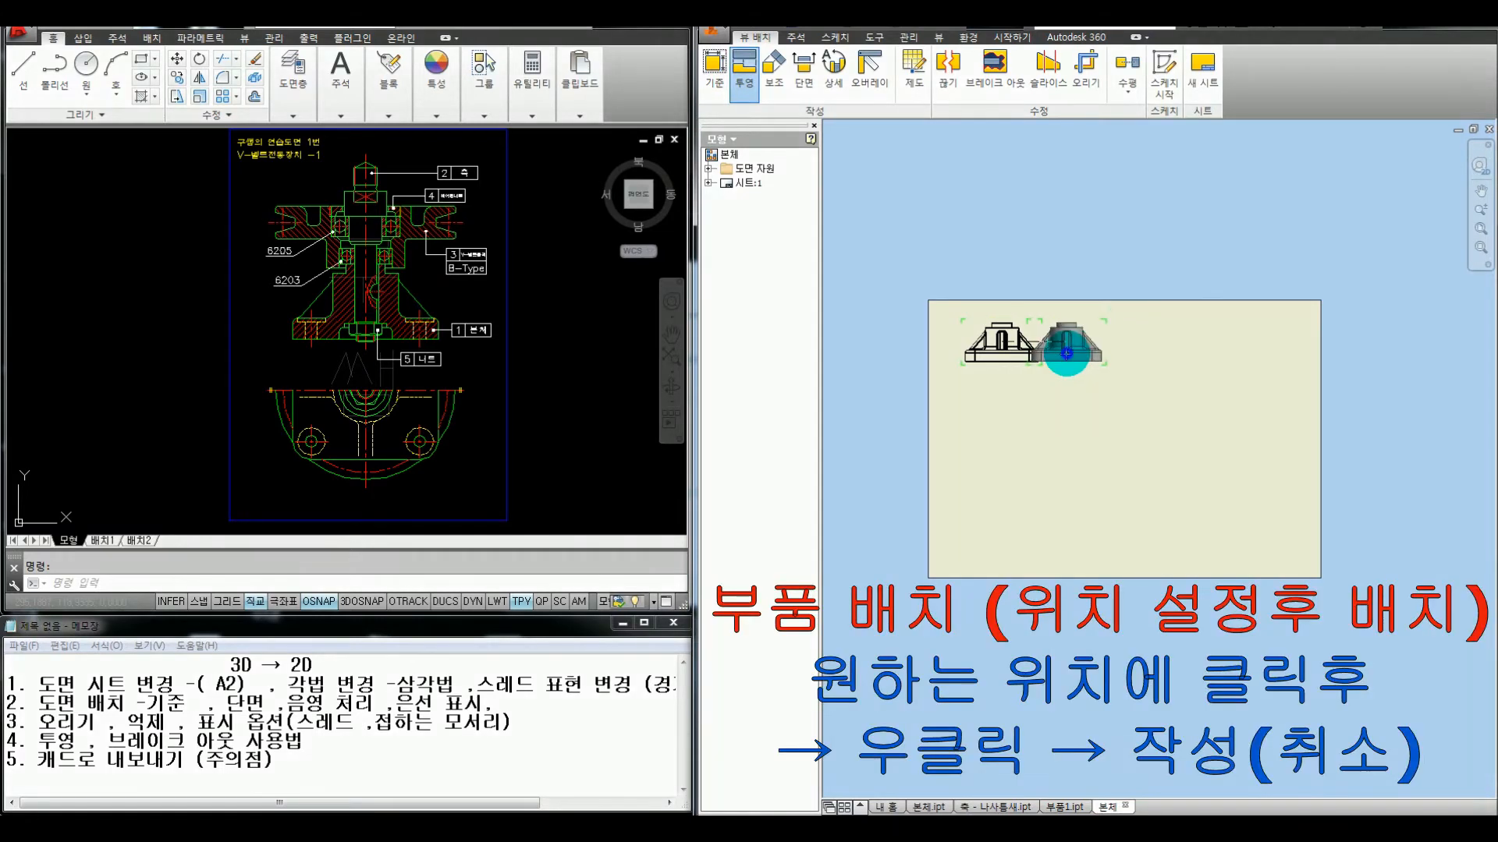
pyautogui.rightClick(1067, 355)
pyautogui.click(1094, 366)
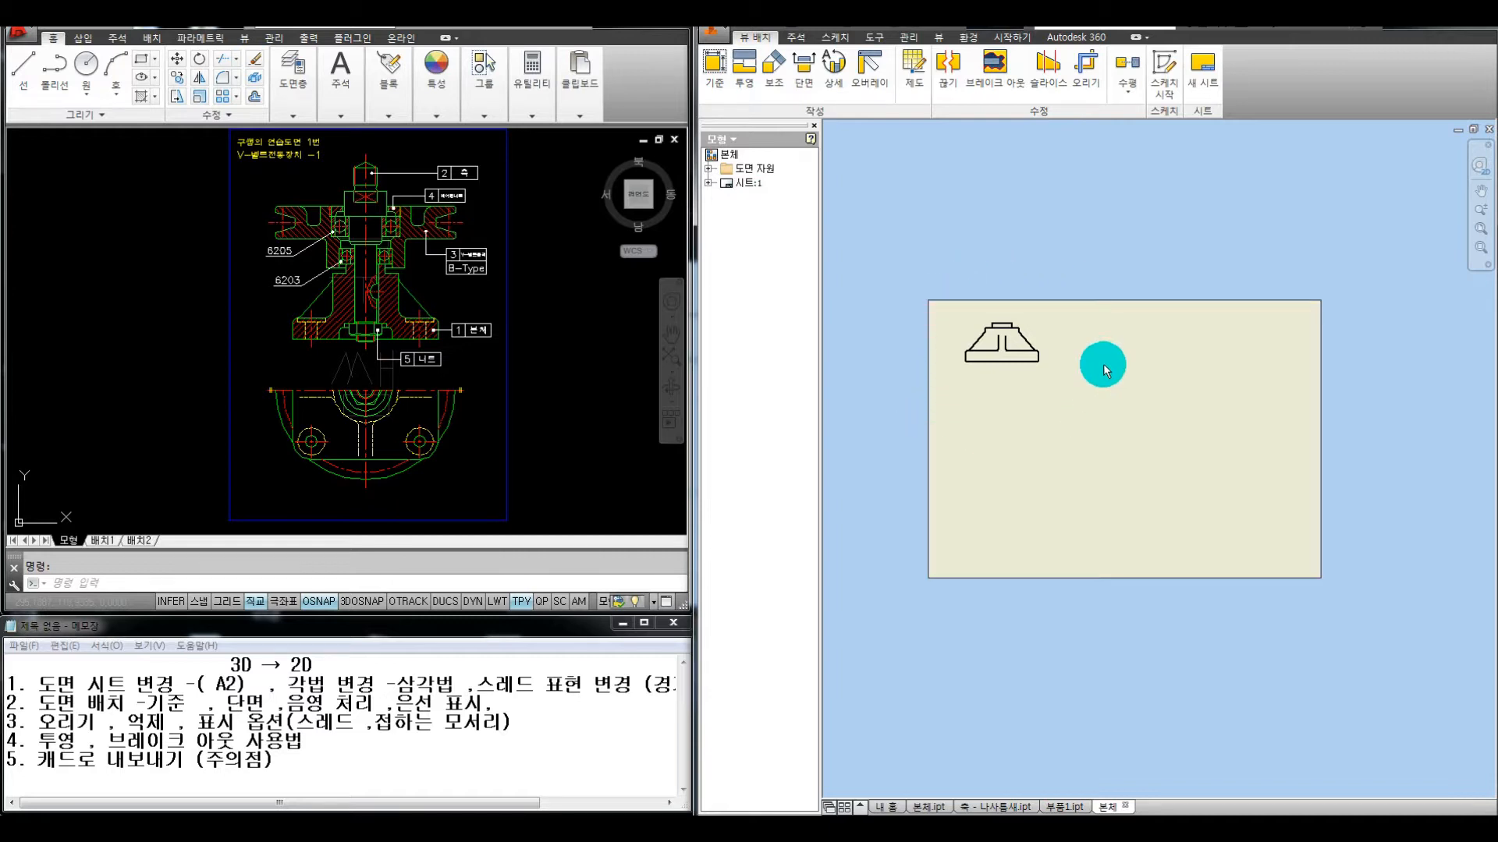
# Mark the three display styles of the 본체 view with the red pen and apply the hidden line style (은선)
pyautogui.moveTo(1059, 349)
pyautogui.mouseDown(button='middle')
pyautogui.moveTo(1090, 362)
pyautogui.moveTo(1074, 369)
pyautogui.moveTo(1110, 445)
pyautogui.moveTo(1140, 467)
pyautogui.moveTo(1173, 459)
pyautogui.mouseUp(button='middle')
pyautogui.scroll(3, 1087, 357)
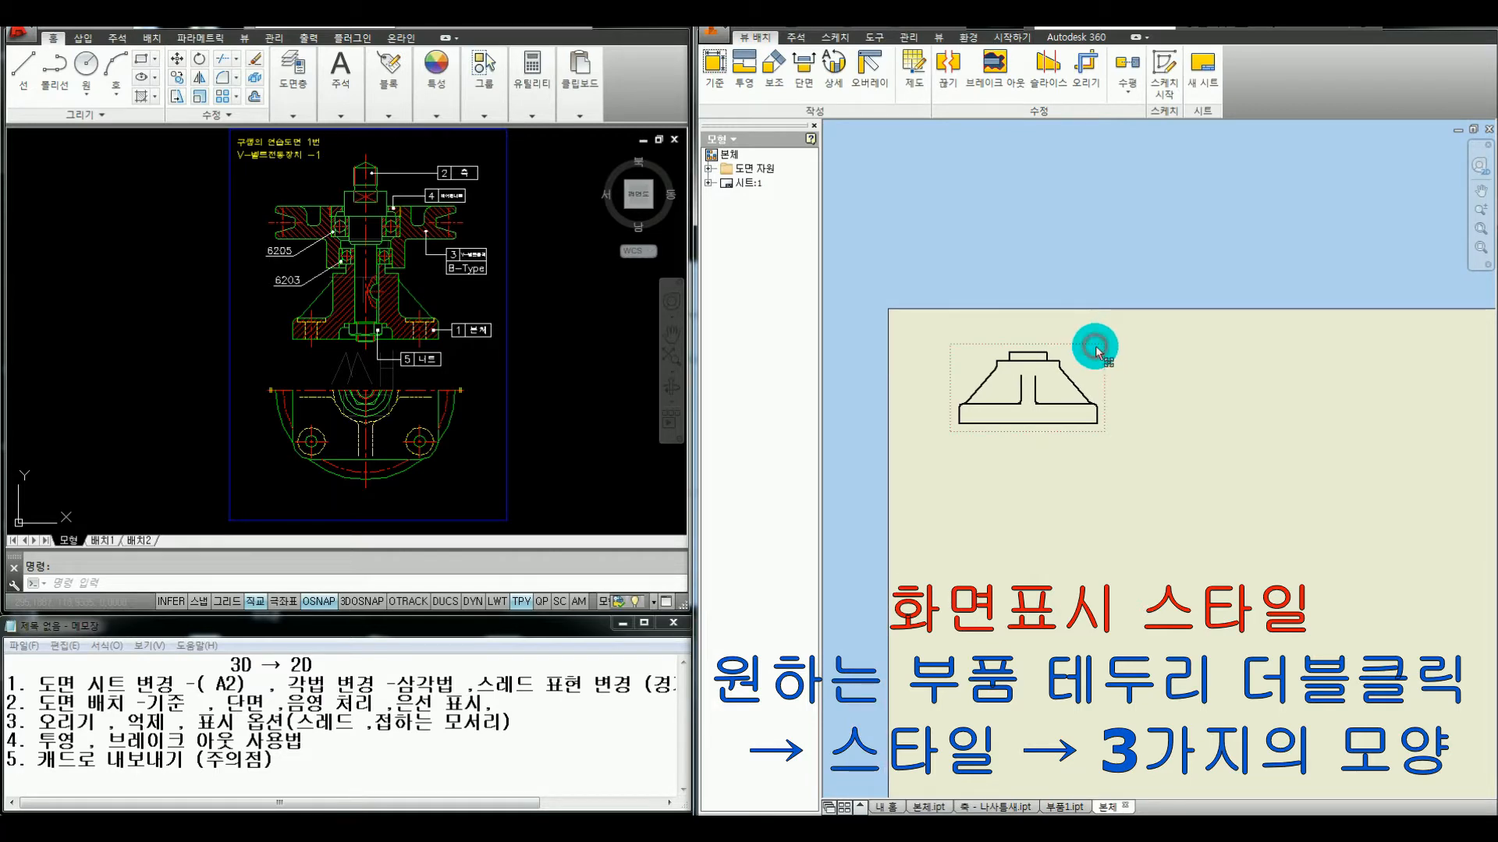
pyautogui.doubleClick(1096, 345)
pyautogui.moveTo(693, 510)
pyautogui.mouseDown()
pyautogui.moveTo(730, 219)
pyautogui.moveTo(719, 209)
pyautogui.mouseUp()
pyautogui.moveTo(754, 460)
pyautogui.mouseDown()
pyautogui.moveTo(686, 461)
pyautogui.moveTo(762, 485)
pyautogui.moveTo(776, 436)
pyautogui.moveTo(690, 454)
pyautogui.moveTo(717, 415)
pyautogui.moveTo(807, 423)
pyautogui.mouseUp()
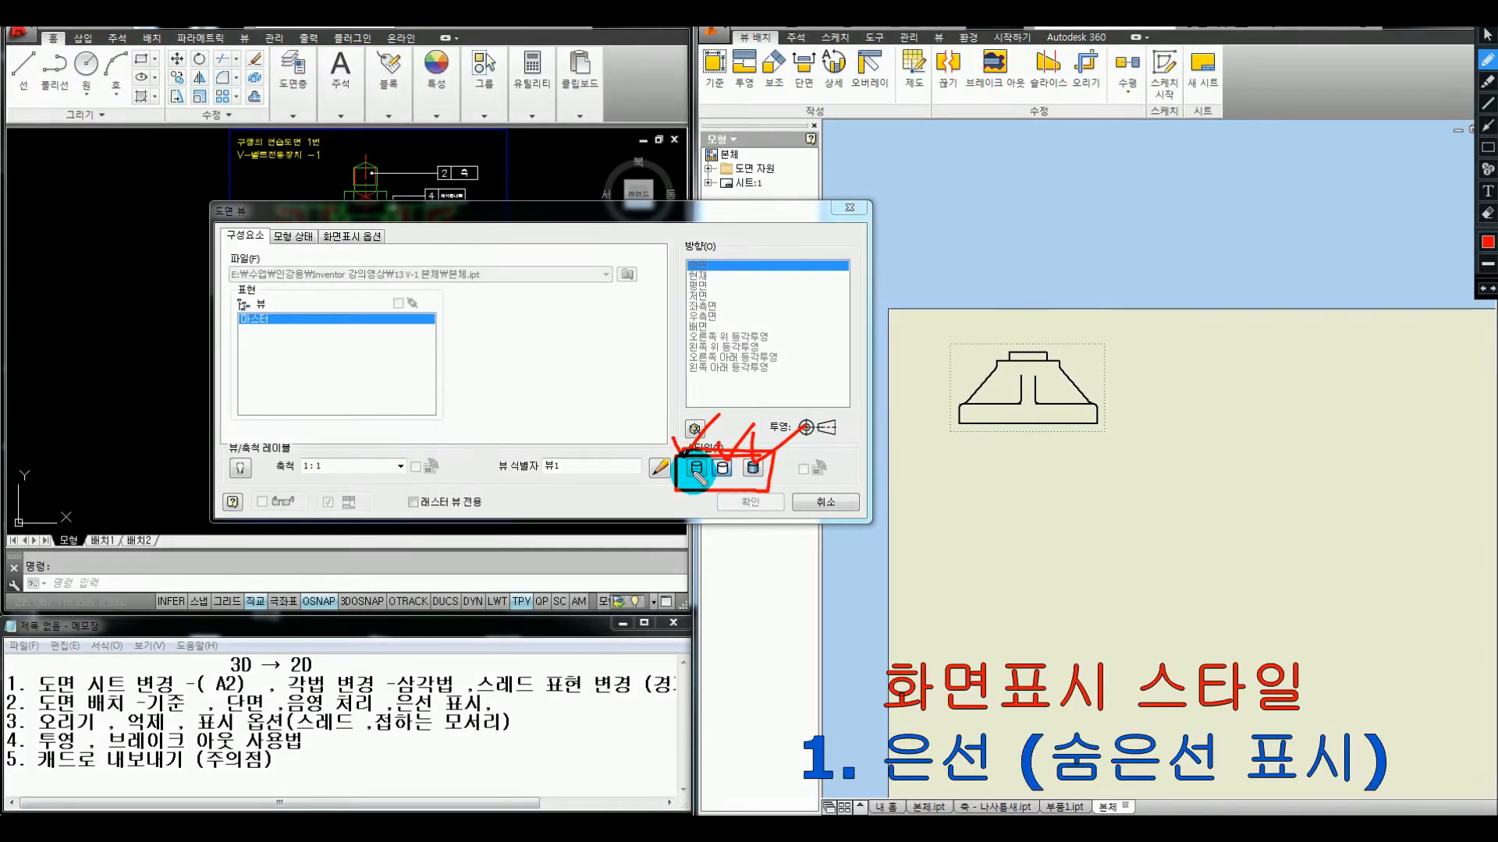
pyautogui.moveTo(696, 476)
pyautogui.mouseDown()
pyautogui.moveTo(697, 556)
pyautogui.moveTo(718, 557)
pyautogui.mouseUp()
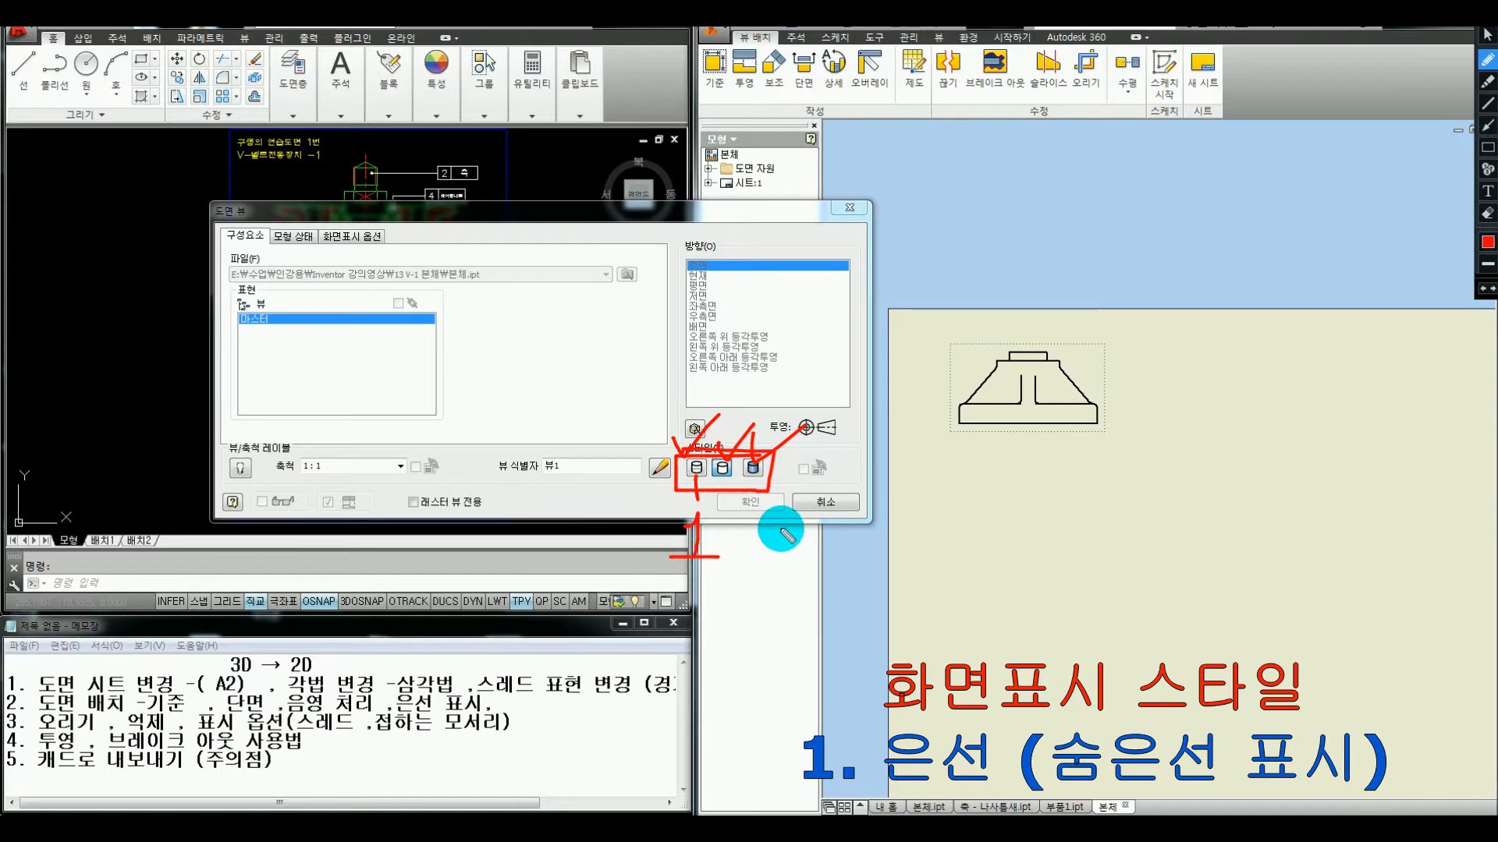
pyautogui.click(696, 467)
pyautogui.click(749, 503)
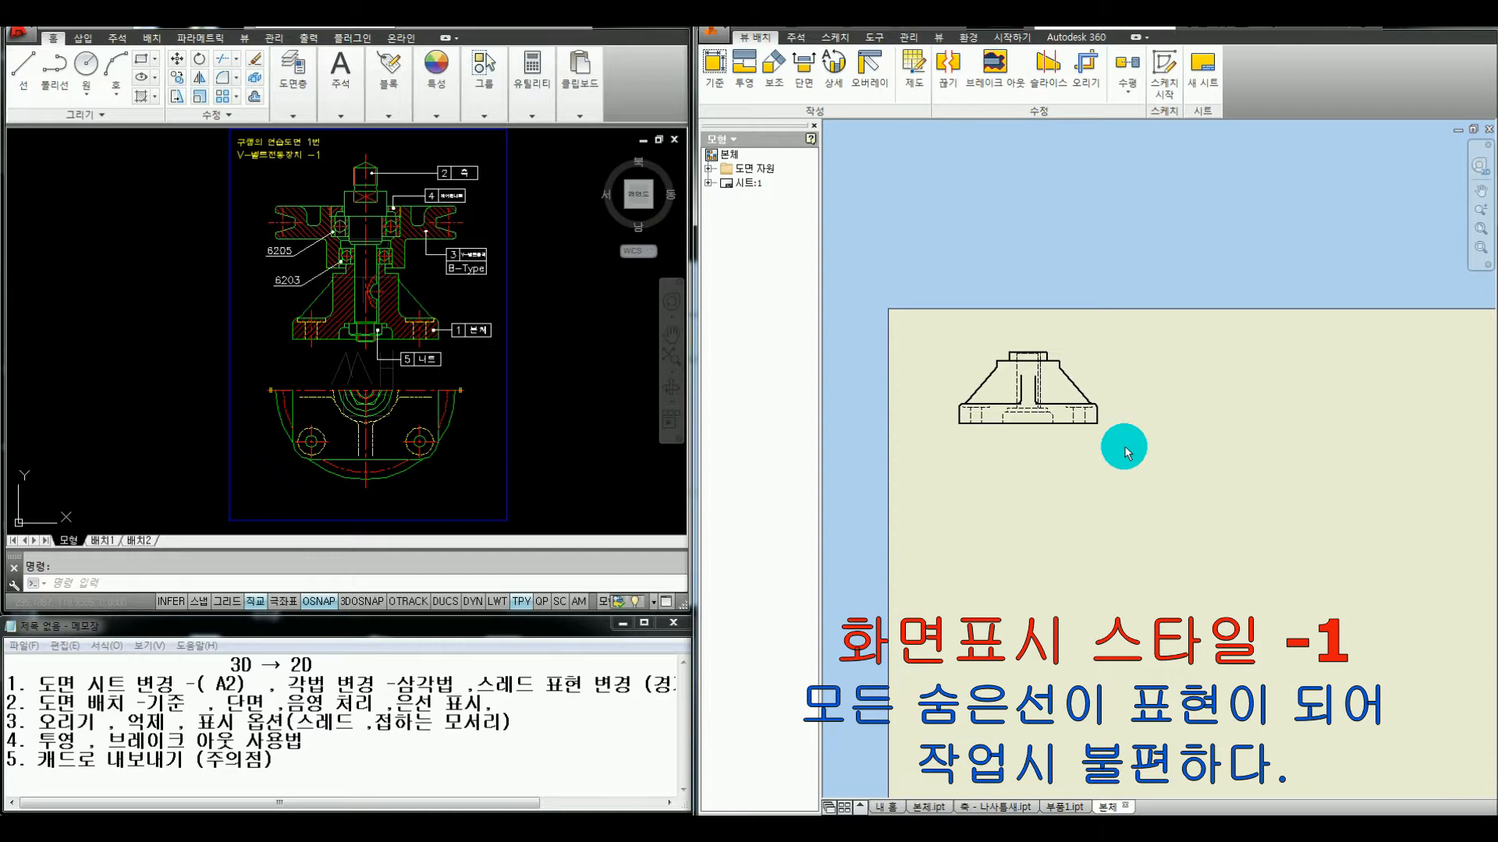
# Examine the dashed hidden lines of the 본체 view, and change its display style to hidden line removed (은선 제거)
pyautogui.scroll(2, 1053, 395)
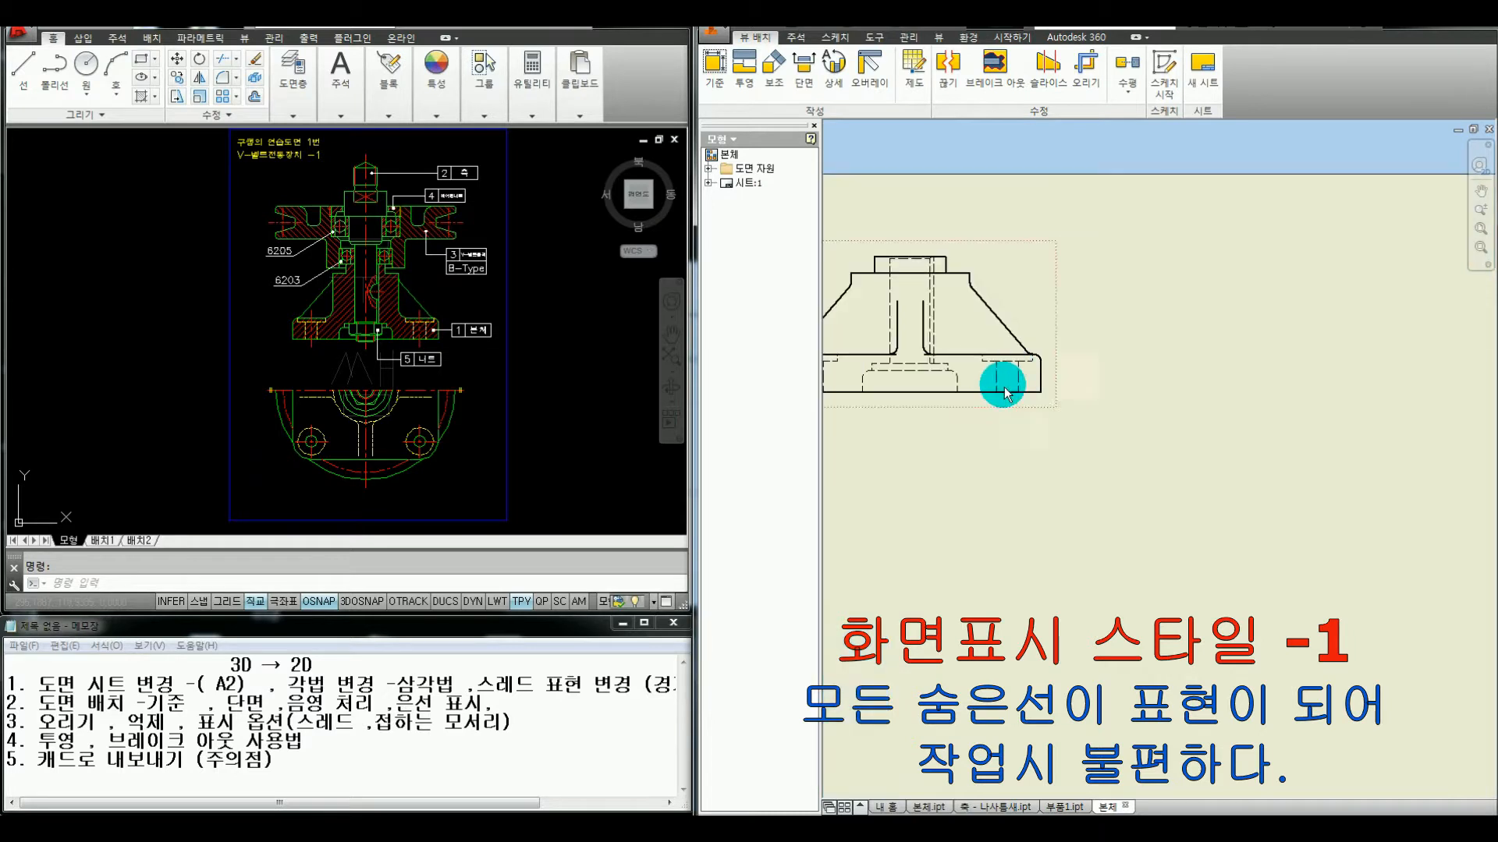
pyautogui.scroll(3, 1014, 398)
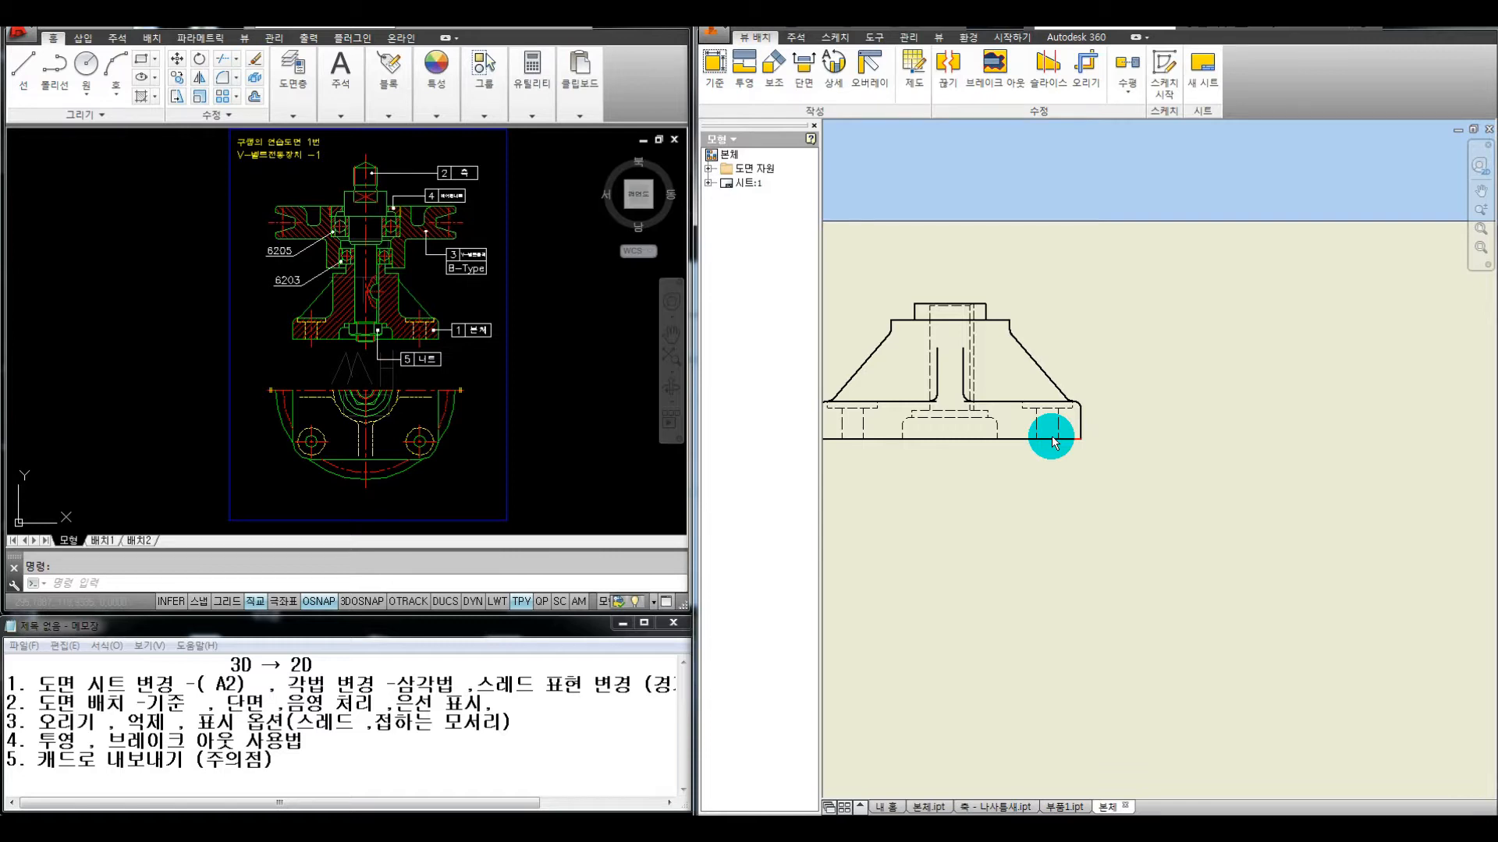
pyautogui.moveTo(1092, 386)
pyautogui.mouseDown(button='middle')
pyautogui.moveTo(1184, 423)
pyautogui.moveTo(1194, 407)
pyautogui.mouseUp(button='middle')
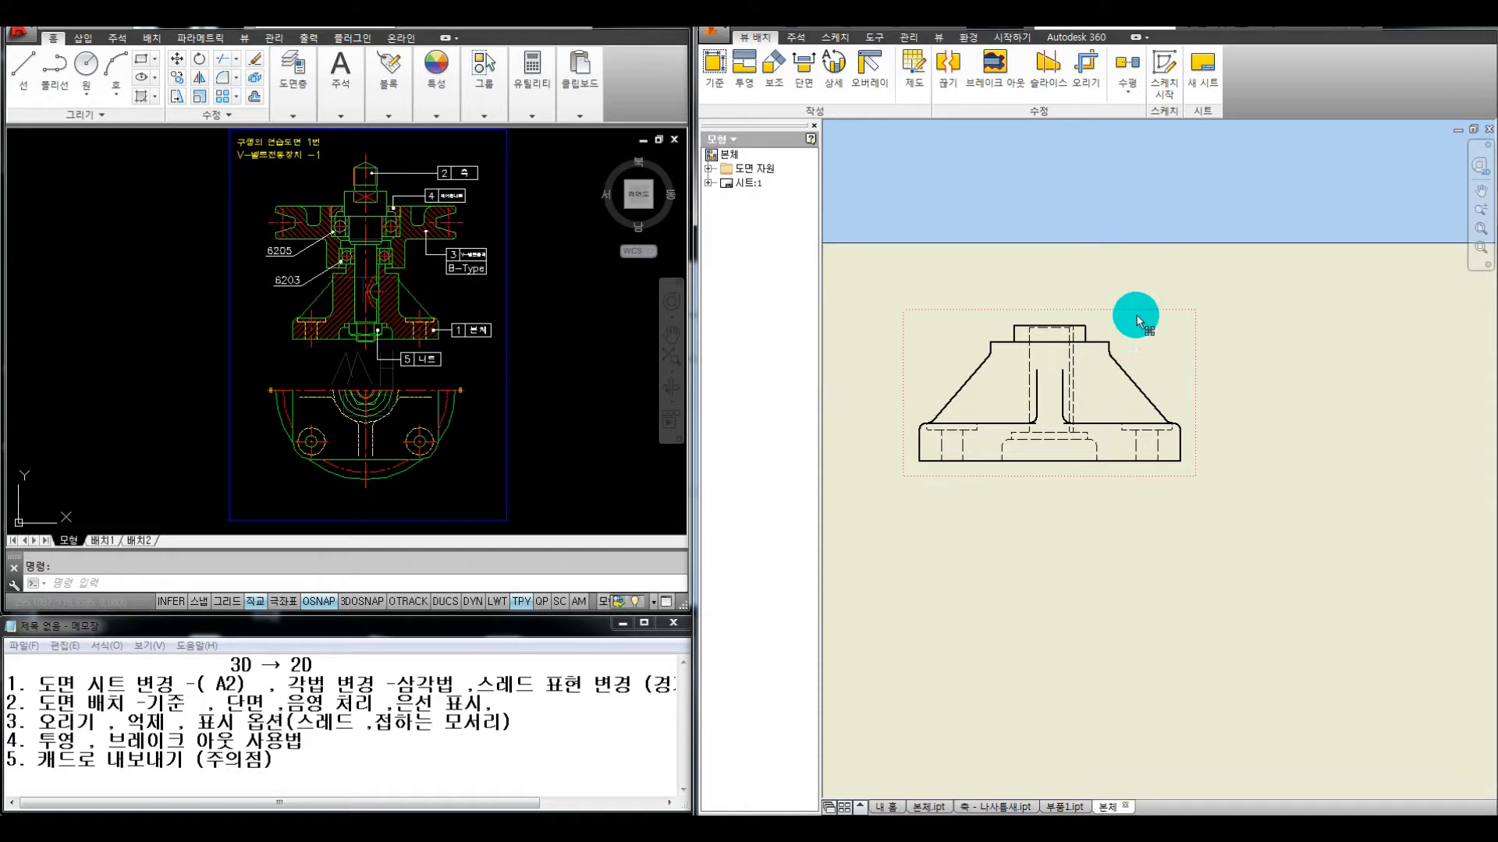
pyautogui.doubleClick(1063, 320)
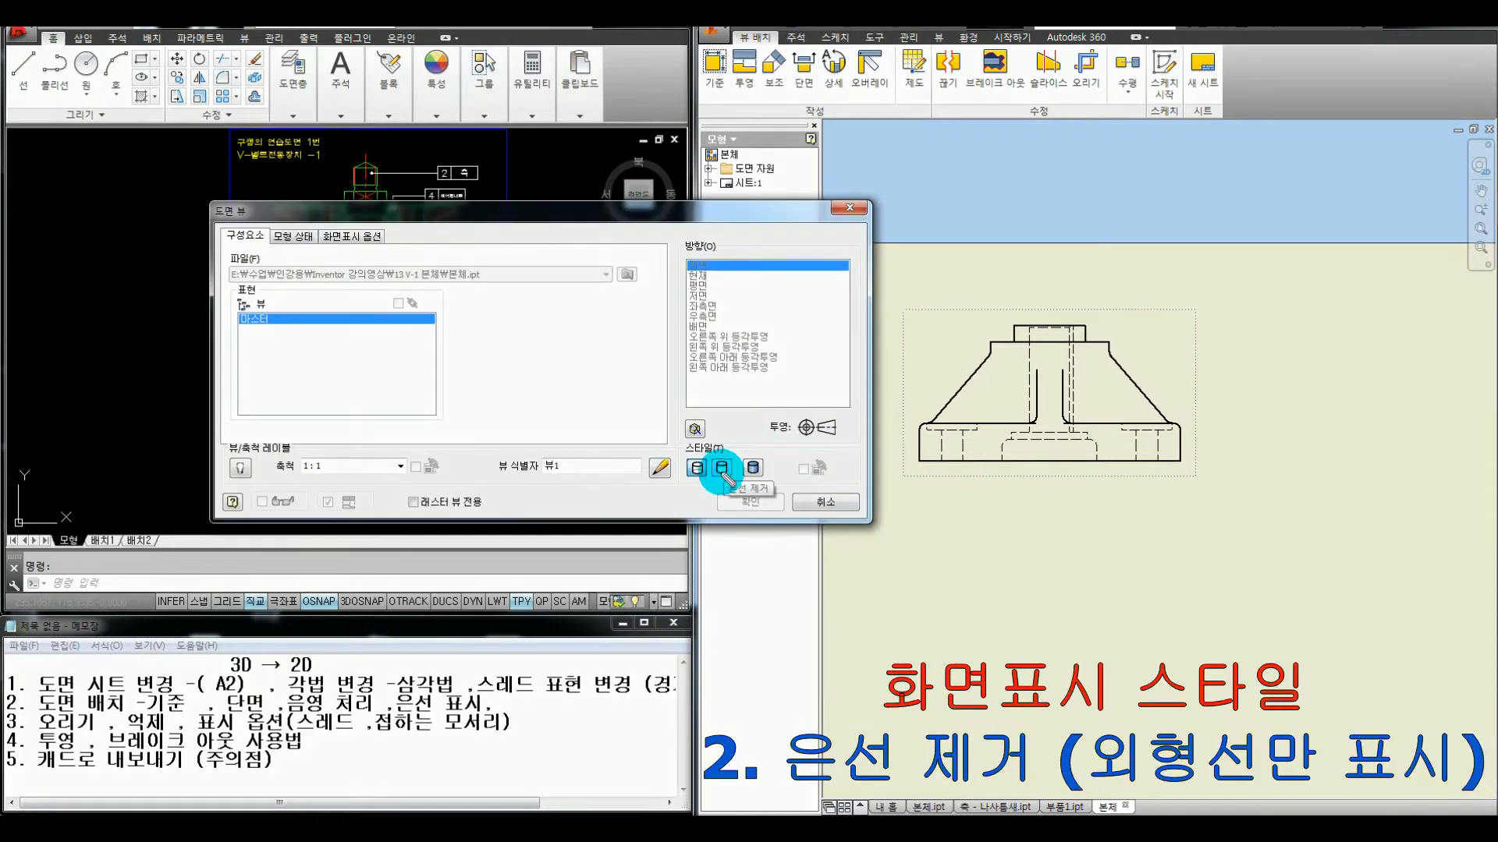
pyautogui.moveTo(712, 476)
pyautogui.mouseDown()
pyautogui.moveTo(705, 583)
pyautogui.moveTo(753, 577)
pyautogui.mouseUp()
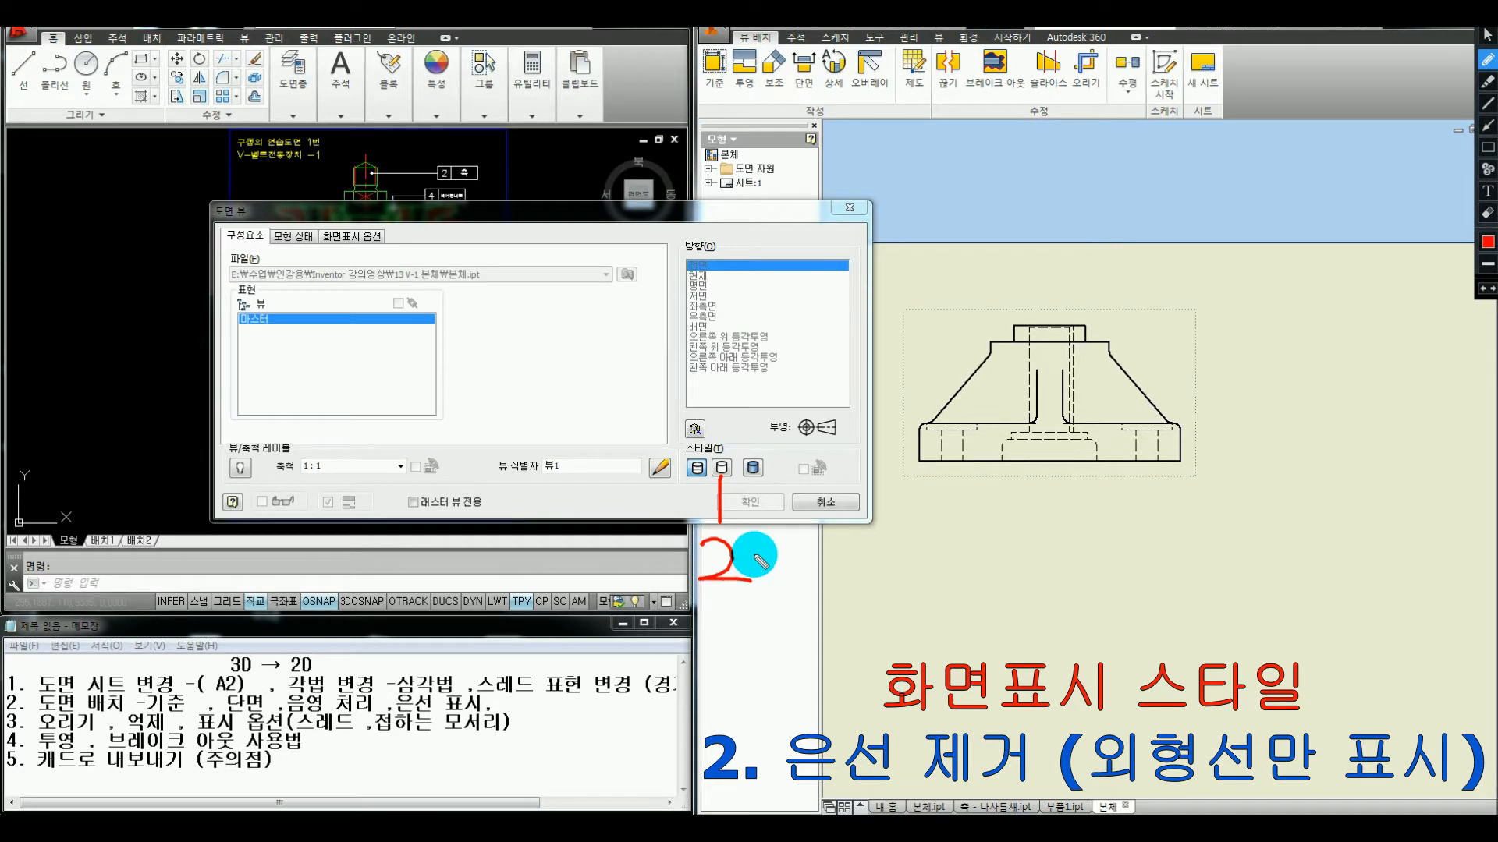
pyautogui.click(723, 468)
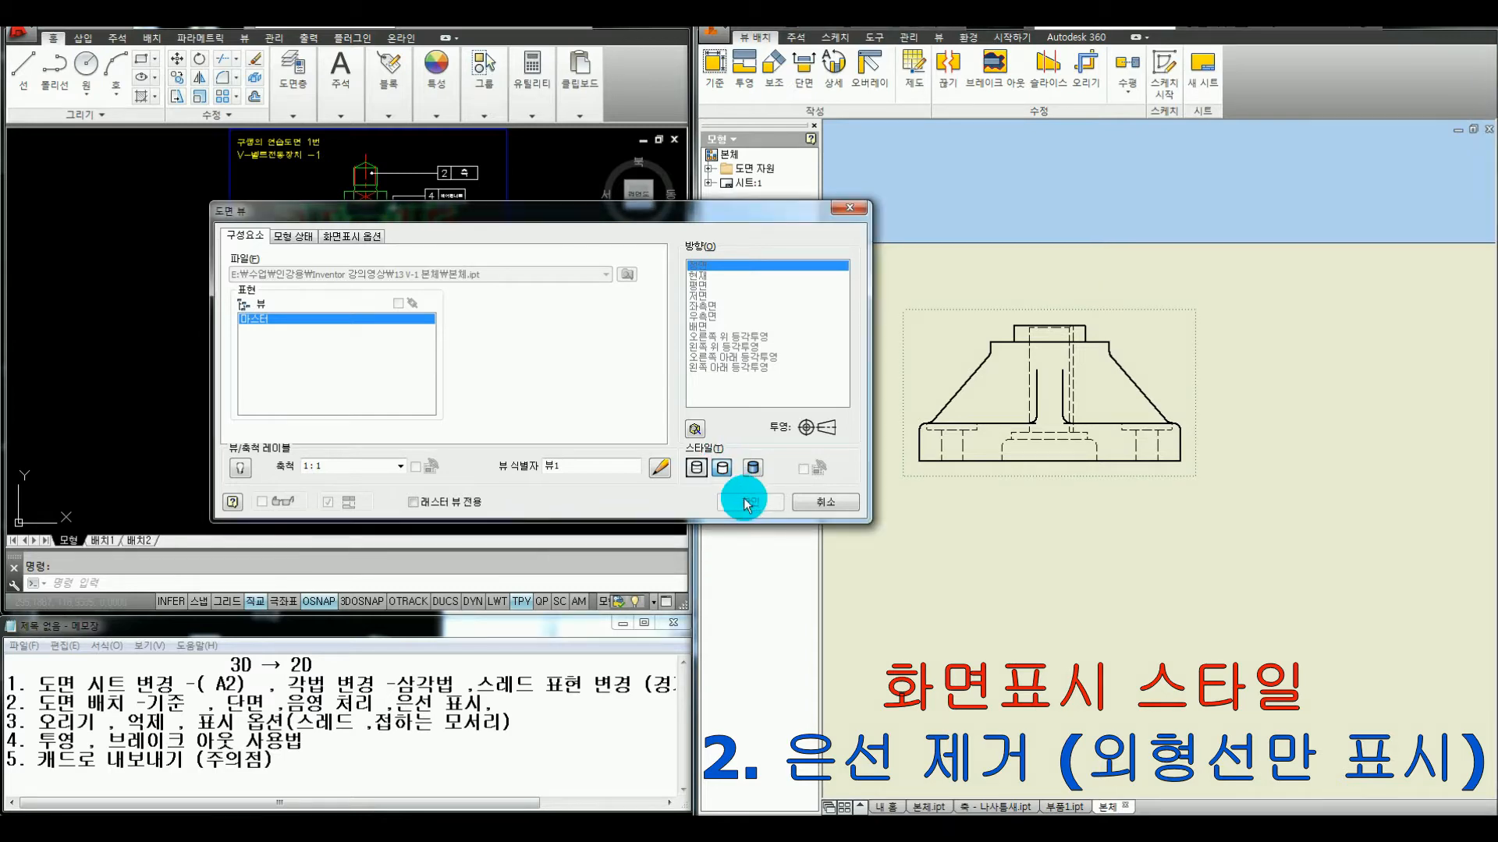
pyautogui.click(745, 504)
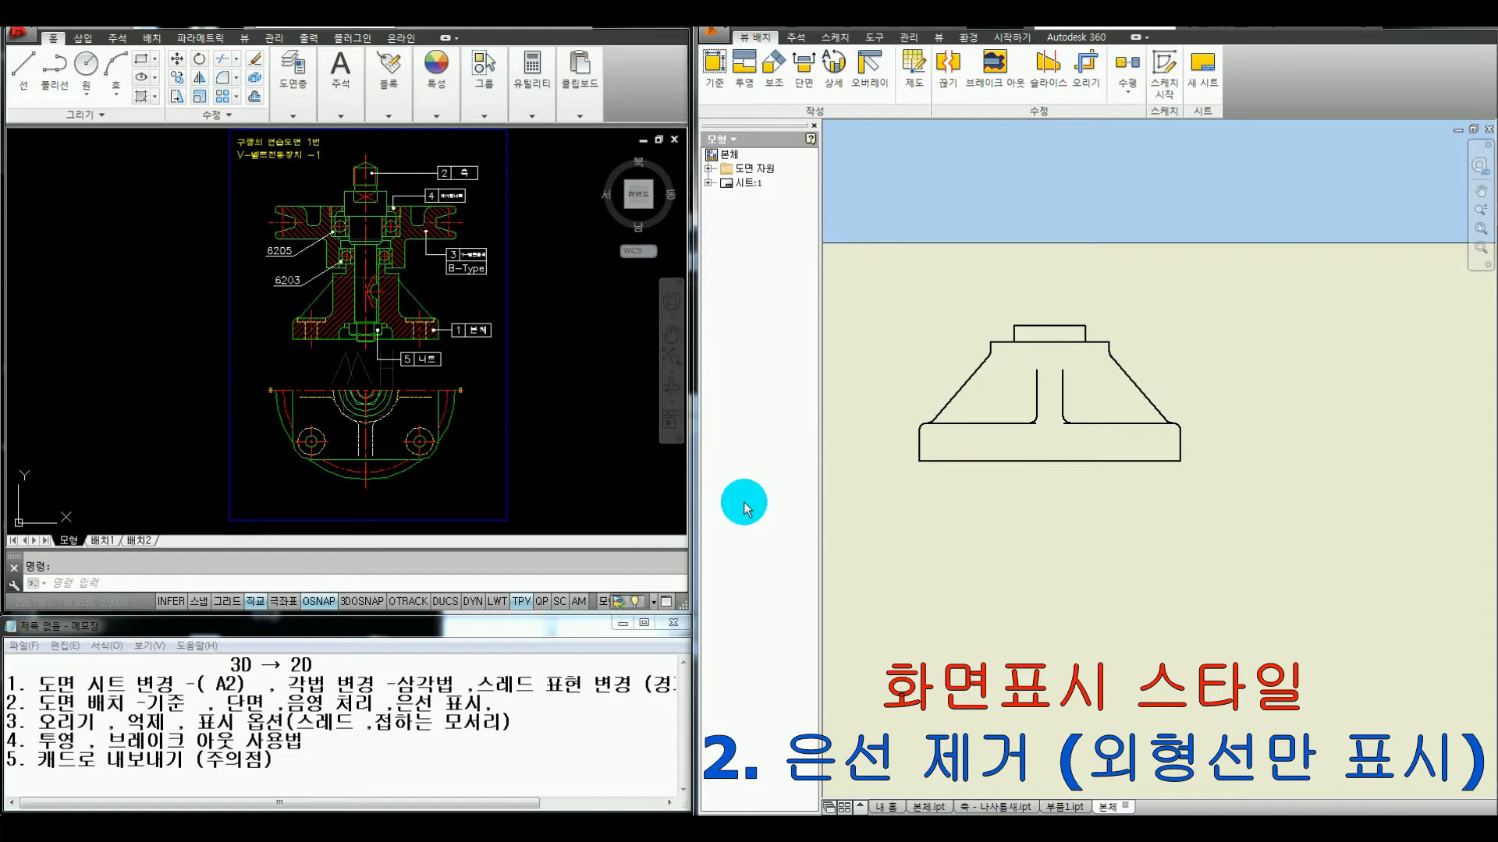
# Mark the third display style with the red pen and apply shading (음영 처리) to the 본체 view
pyautogui.click(964, 314)
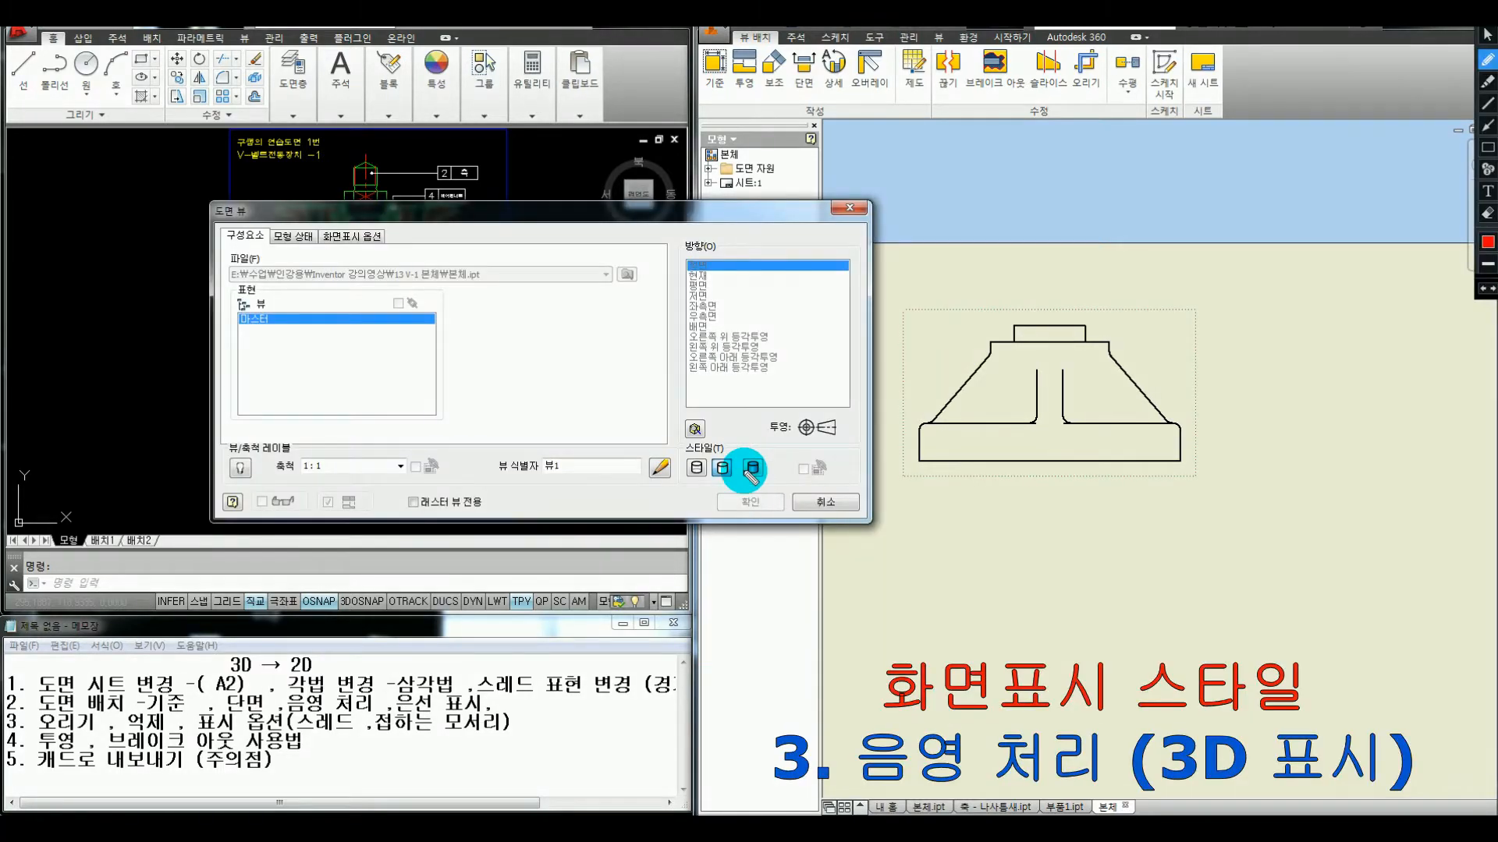
pyautogui.moveTo(753, 477); pyautogui.dragTo(755, 569)
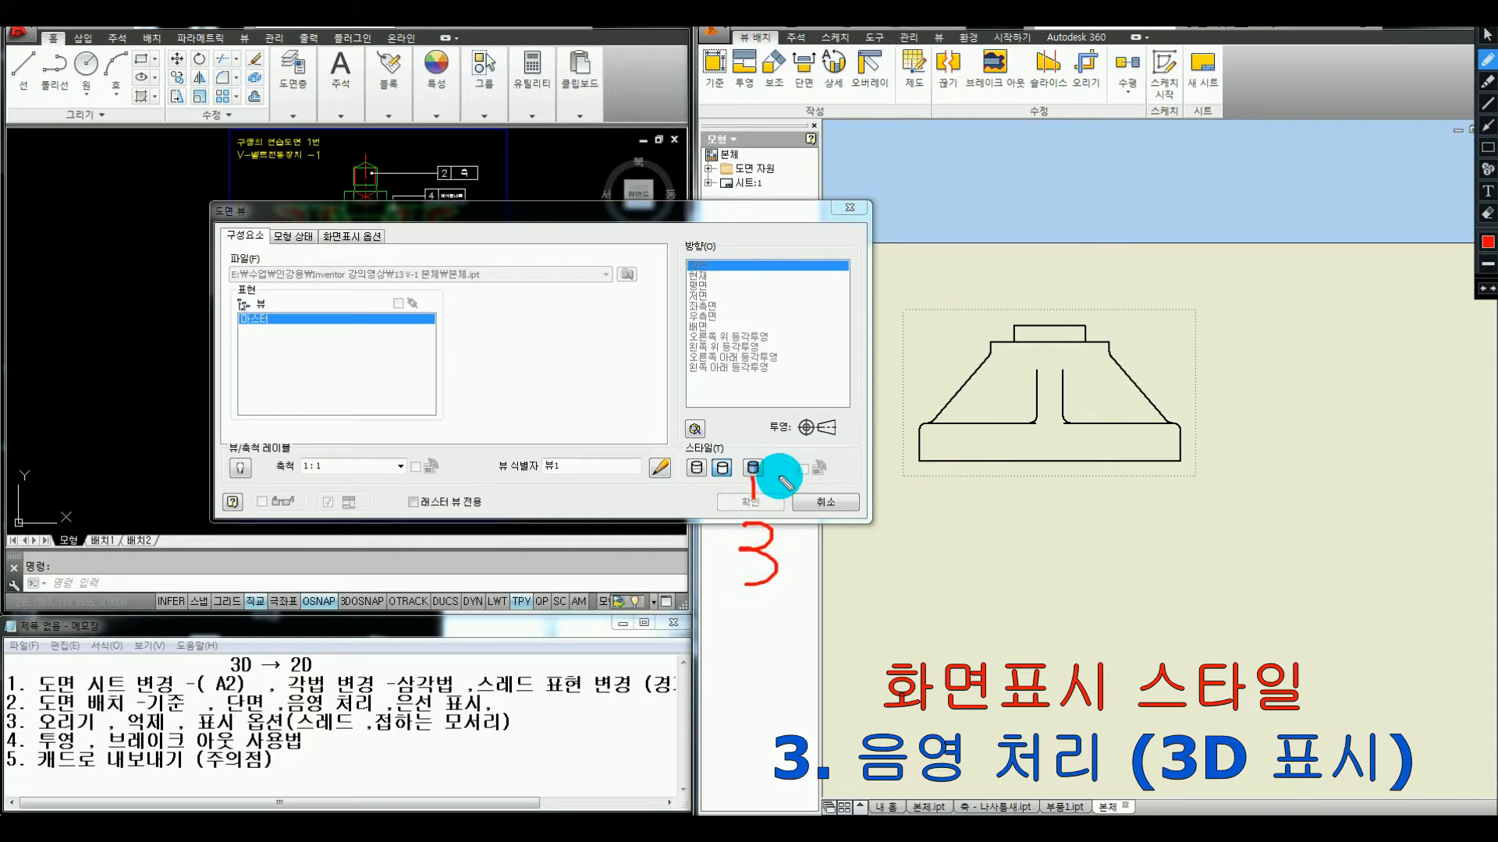
pyautogui.press('Escape')
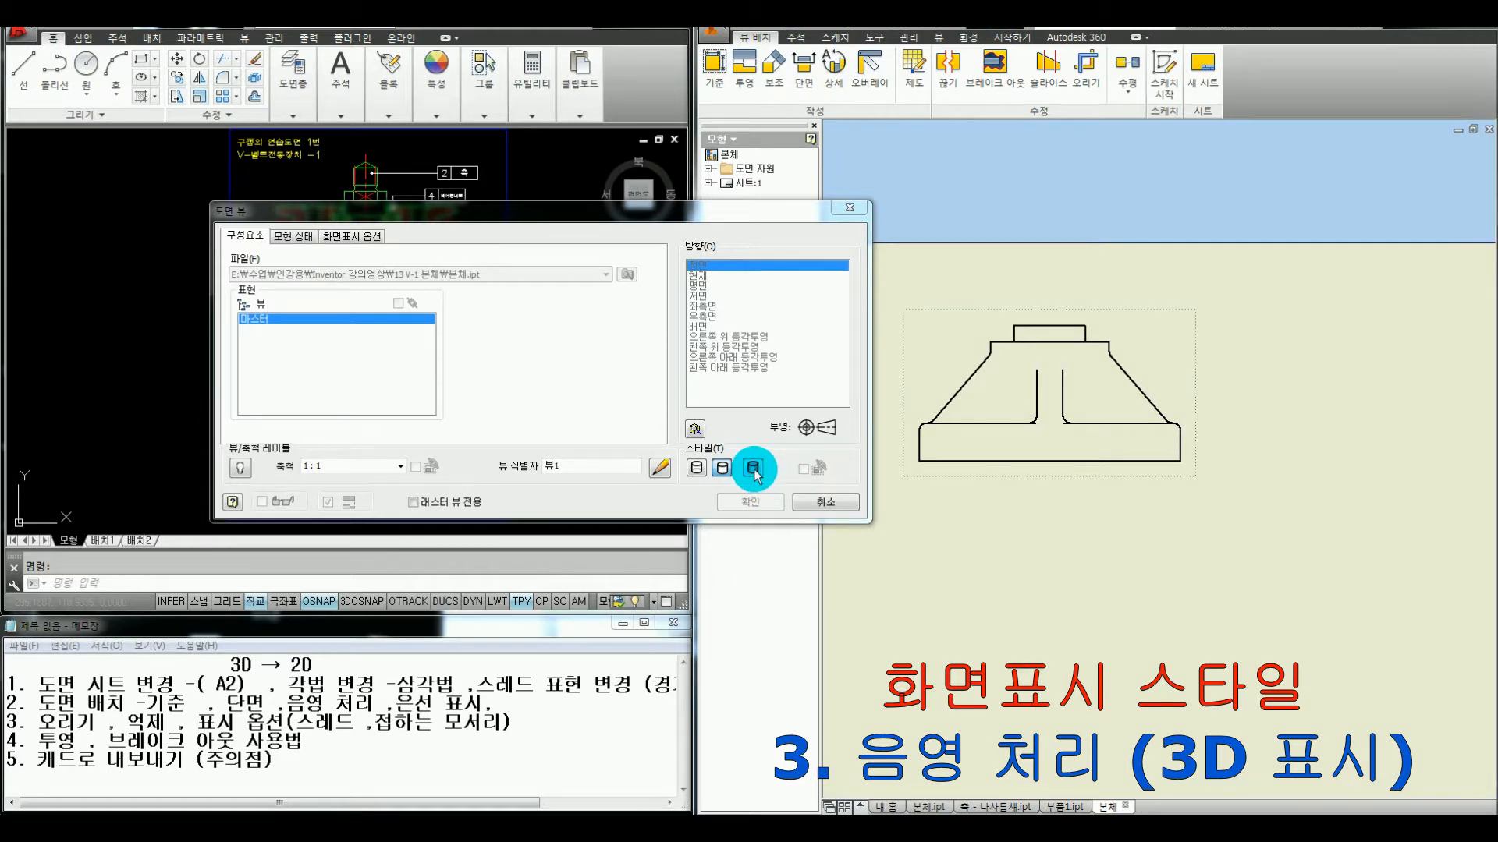
pyautogui.click(753, 468)
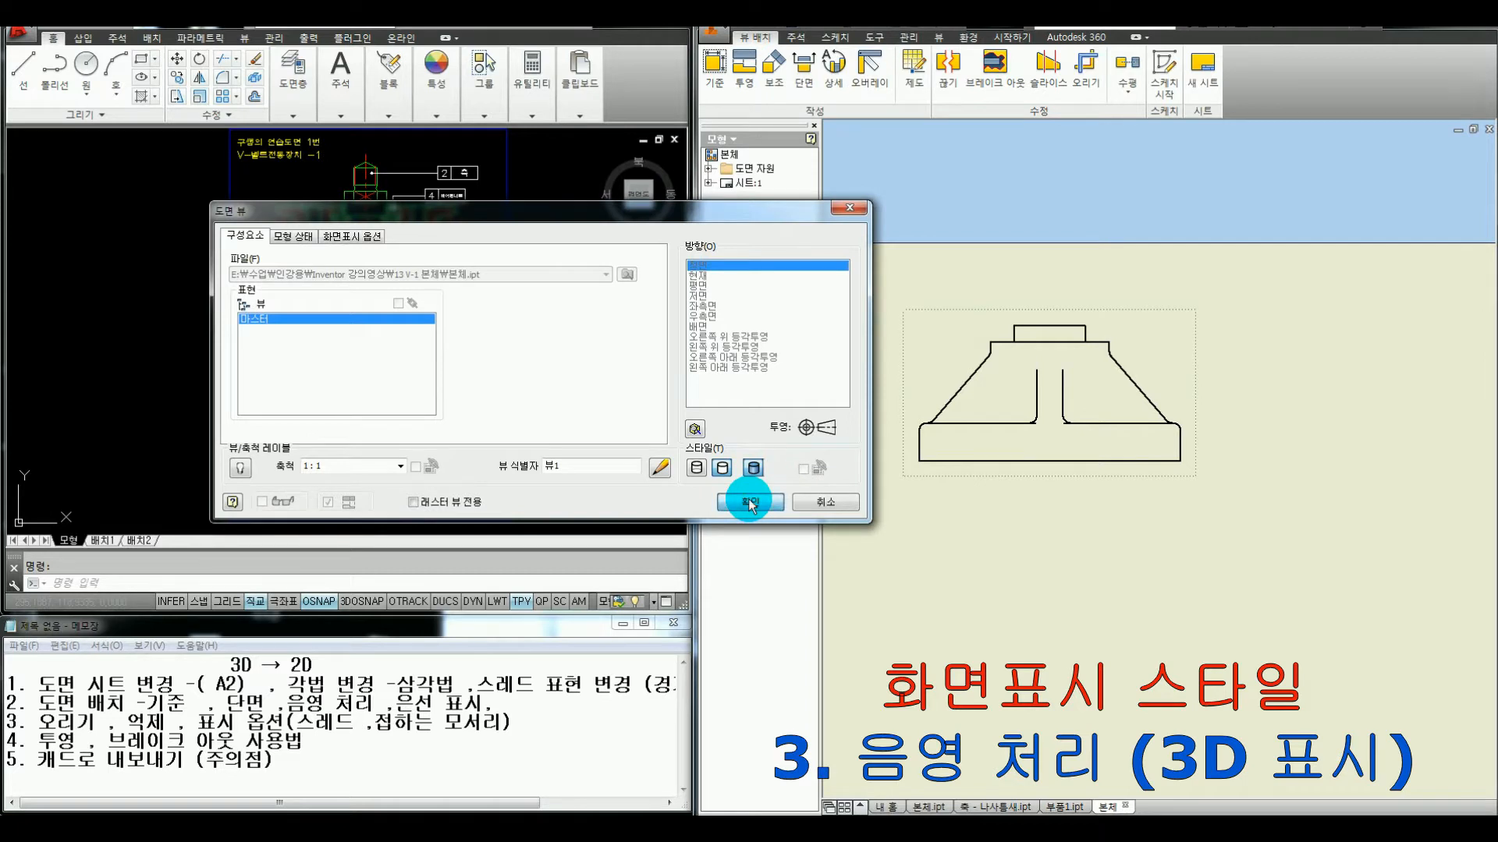
pyautogui.click(751, 503)
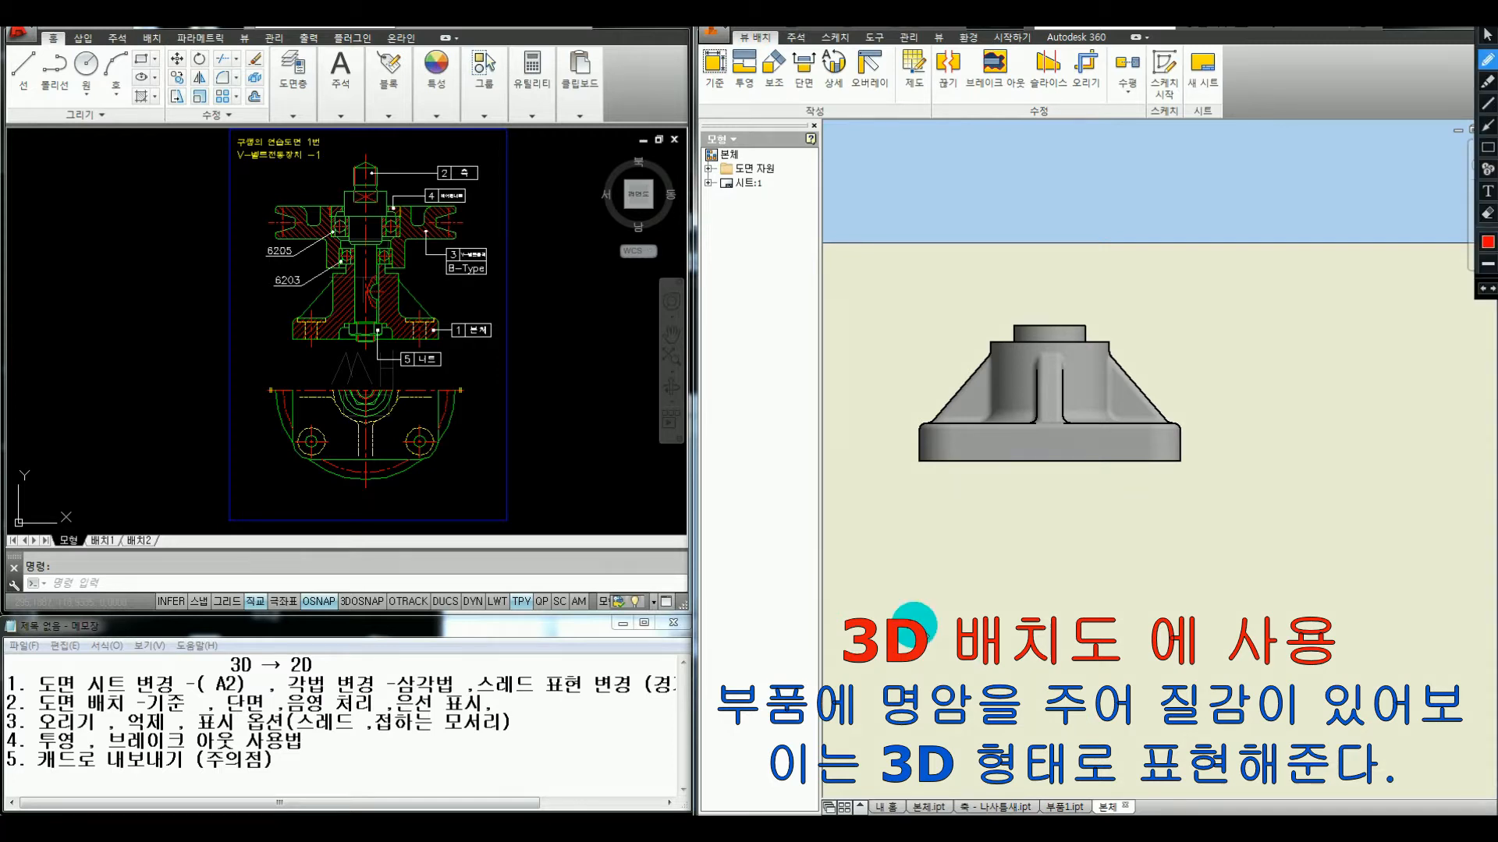
# Circle the shaded 본체 view and write "3D 배치" below it with the red pen, then clear the markings
pyautogui.moveTo(1103, 303); pyautogui.dragTo(1118, 341)
pyautogui.moveTo(863, 543); pyautogui.dragTo(875, 658)
pyautogui.moveTo(949, 566); pyautogui.dragTo(951, 664)
pyautogui.moveTo(950, 567); pyautogui.dragTo(954, 663)
pyautogui.moveTo(1114, 587)
pyautogui.mouseDown()
pyautogui.moveTo(1163, 672)
pyautogui.moveTo(1137, 657)
pyautogui.moveTo(1184, 595)
pyautogui.moveTo(1156, 648)
pyautogui.mouseUp()
pyautogui.moveTo(1190, 586); pyautogui.dragTo(1191, 655)
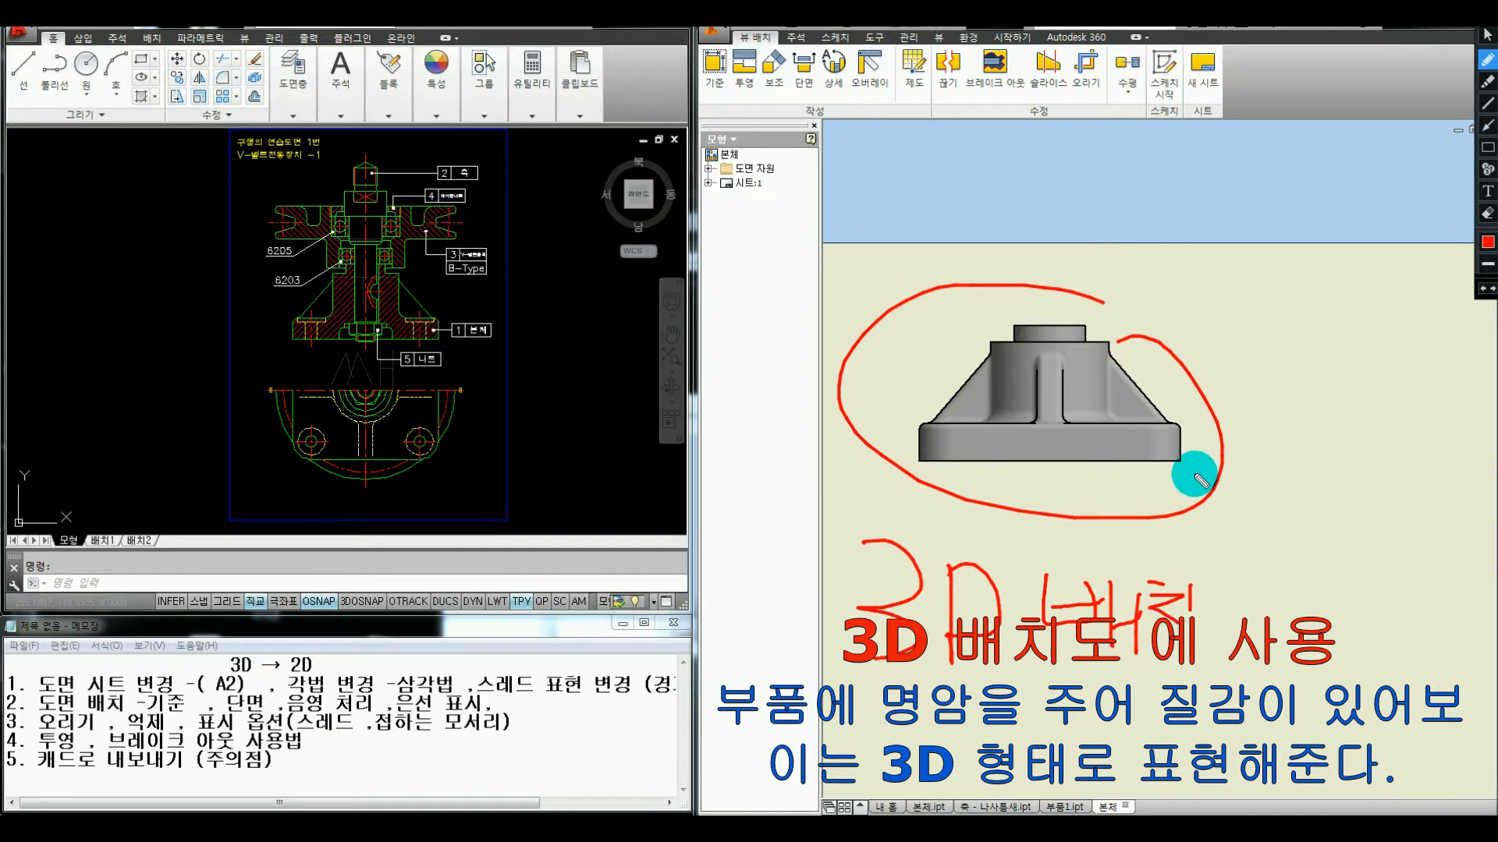
pyautogui.press('Escape')
# Return the 본체 view to hidden line removed (은선 제거) and box the notes 음영 처리 and 은선 표시 with the red pen
pyautogui.click(732, 493)
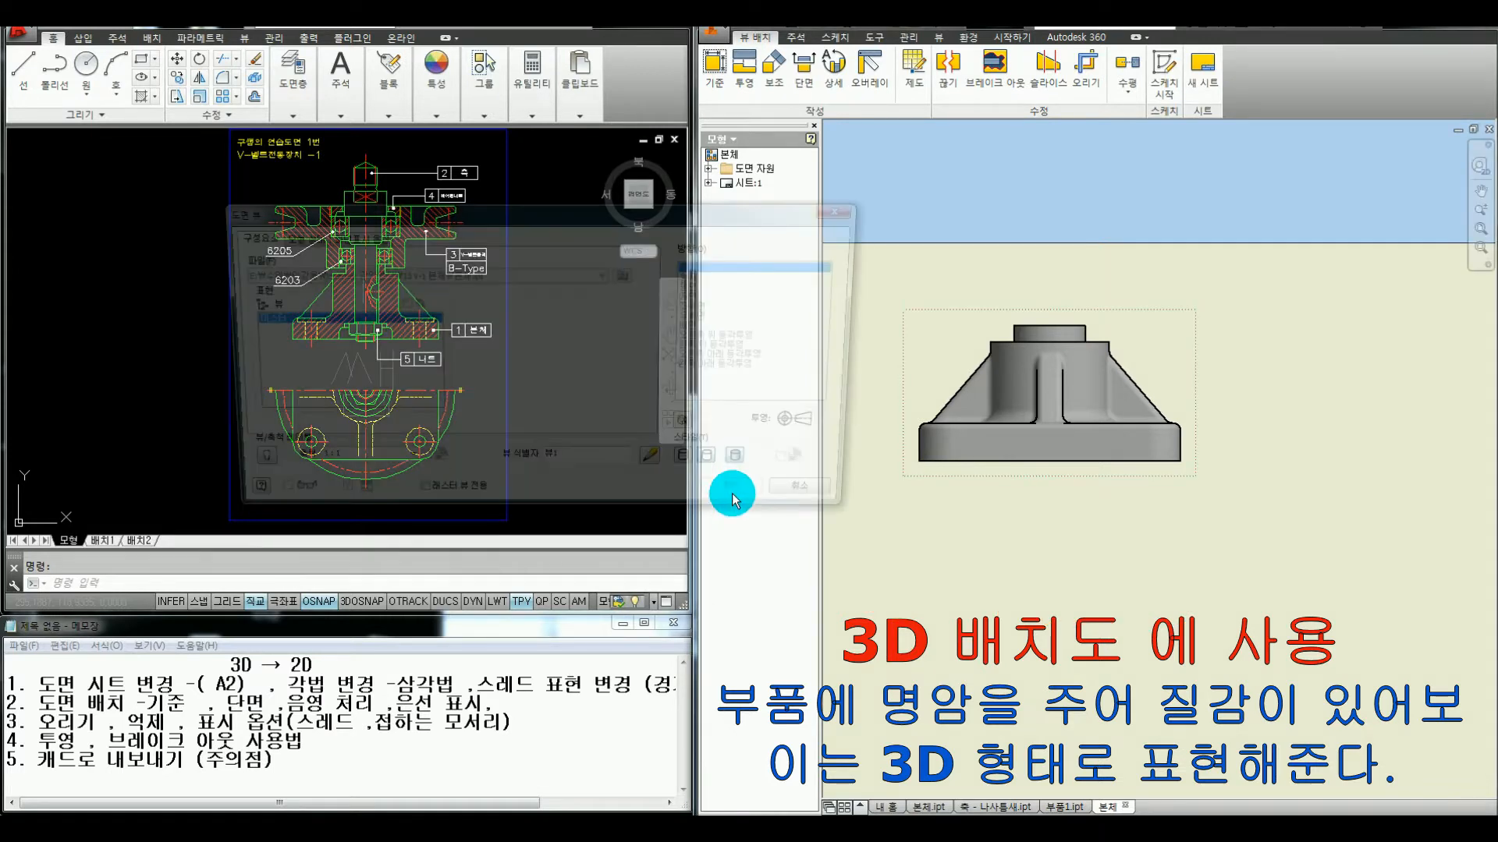
pyautogui.click(739, 503)
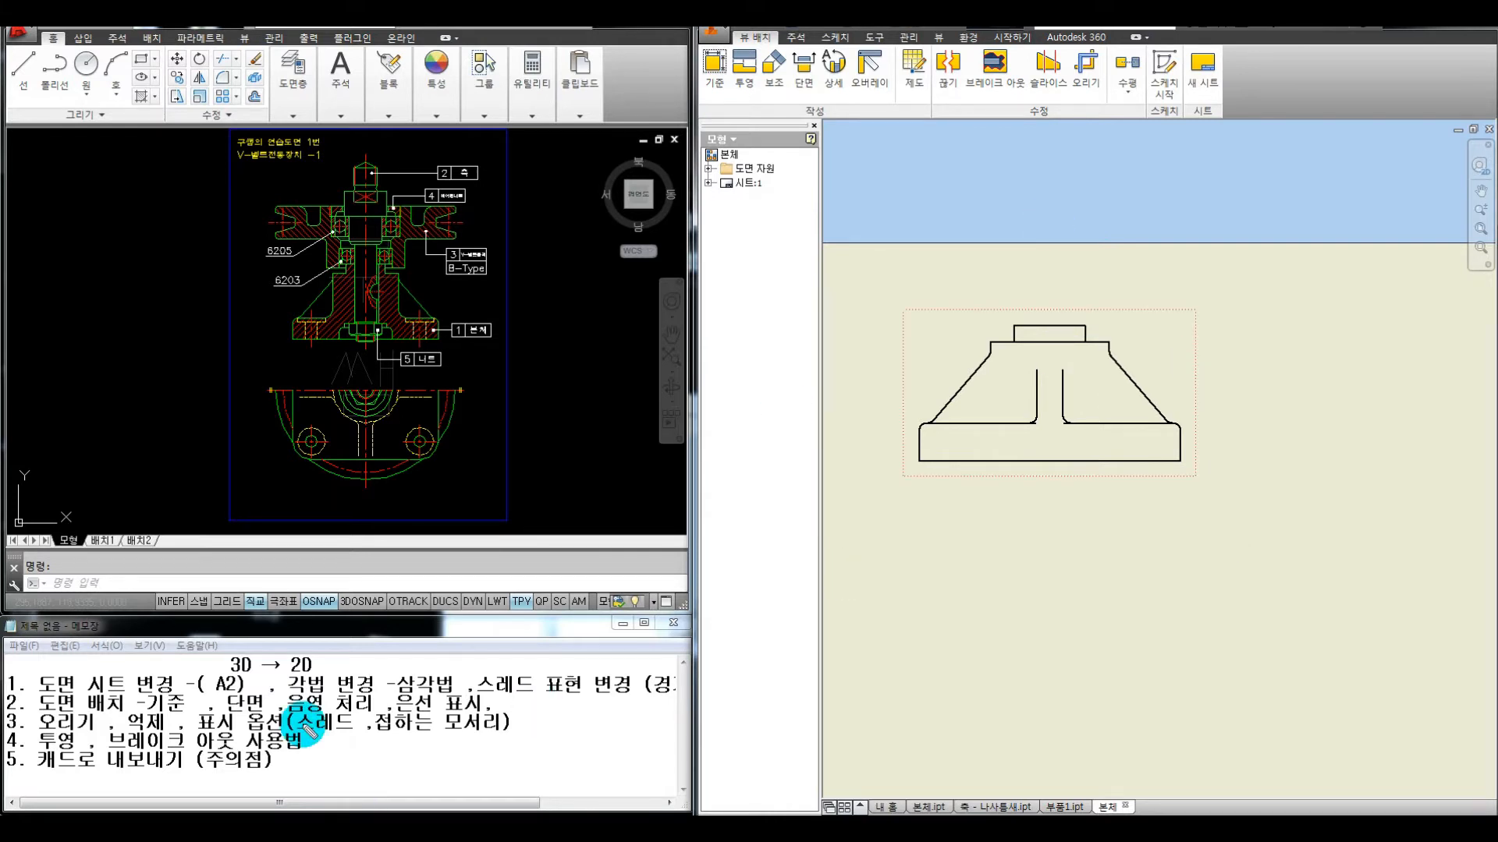
pyautogui.hotkey('ctrl', 'alt', 'd')
pyautogui.moveTo(281, 712)
pyautogui.mouseDown()
pyautogui.moveTo(484, 695)
pyautogui.moveTo(396, 698)
pyautogui.mouseUp()
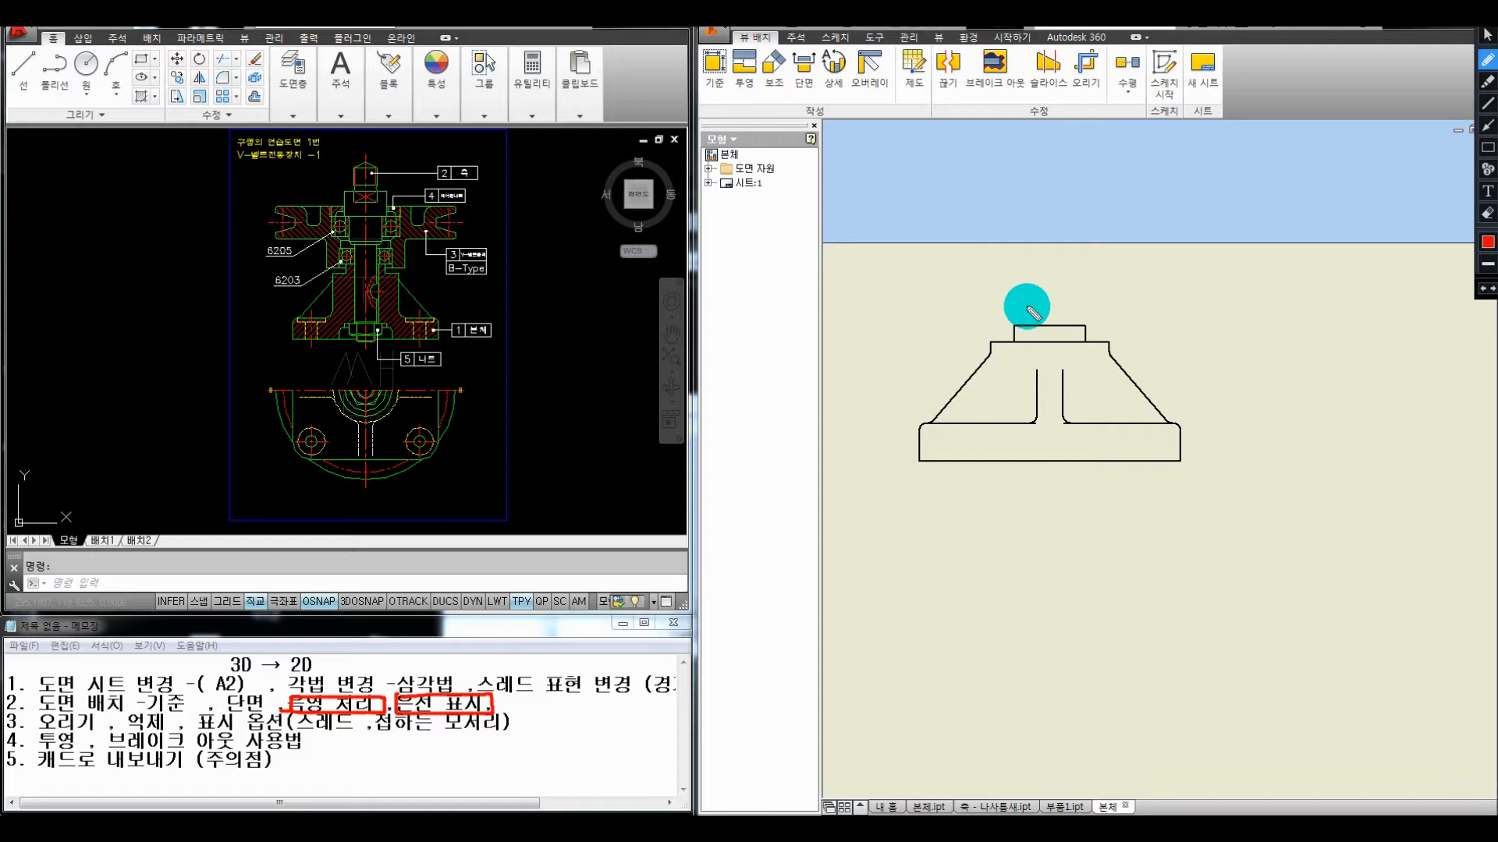
pyautogui.press('Escape')
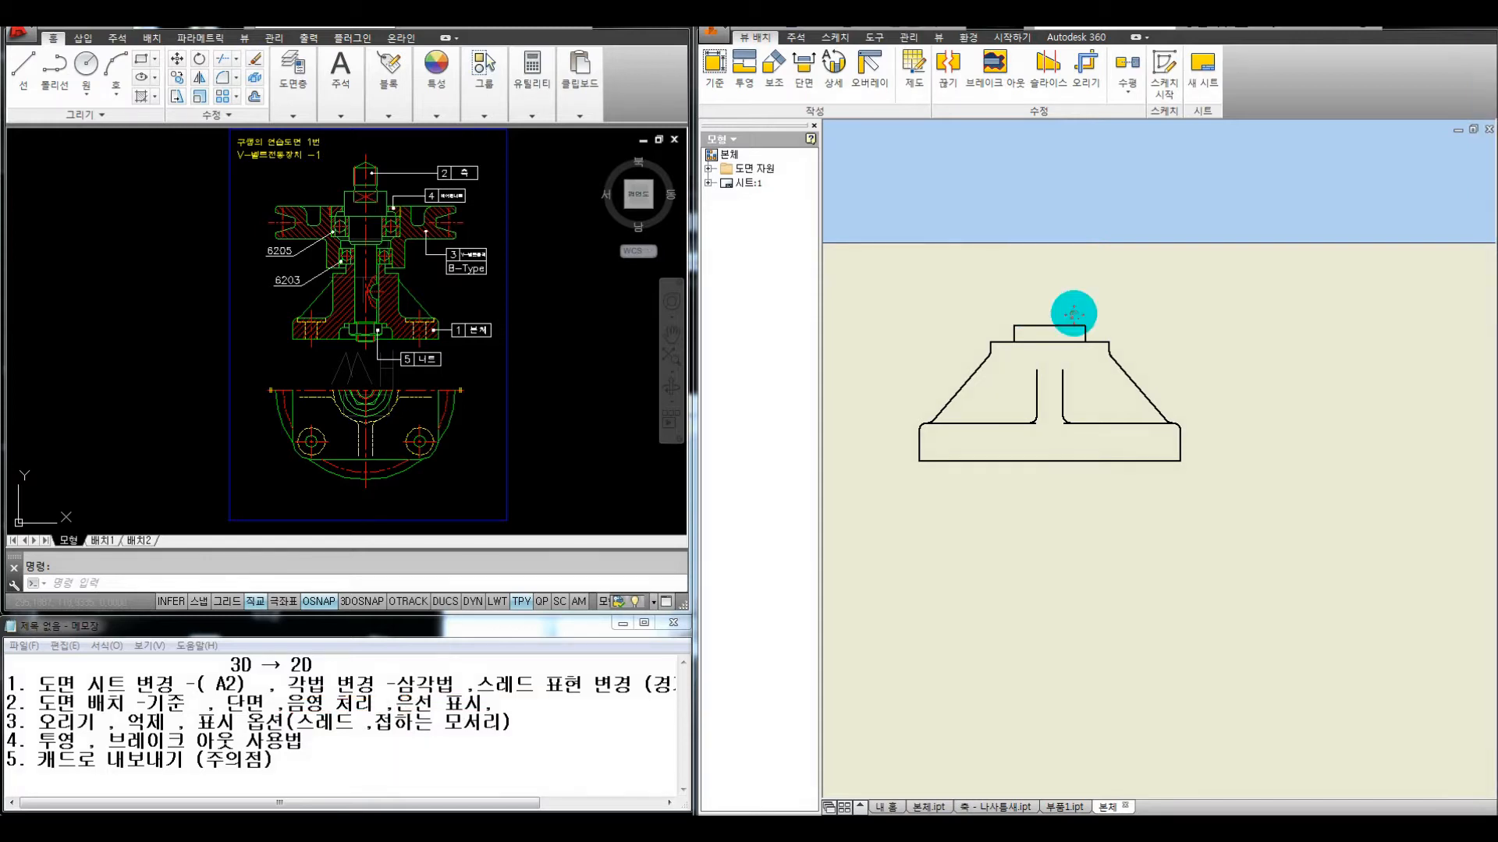
# Delete the 본체 front view from the sheet
pyautogui.moveTo(1074, 314); pyautogui.dragTo(1131, 367, button='middle')
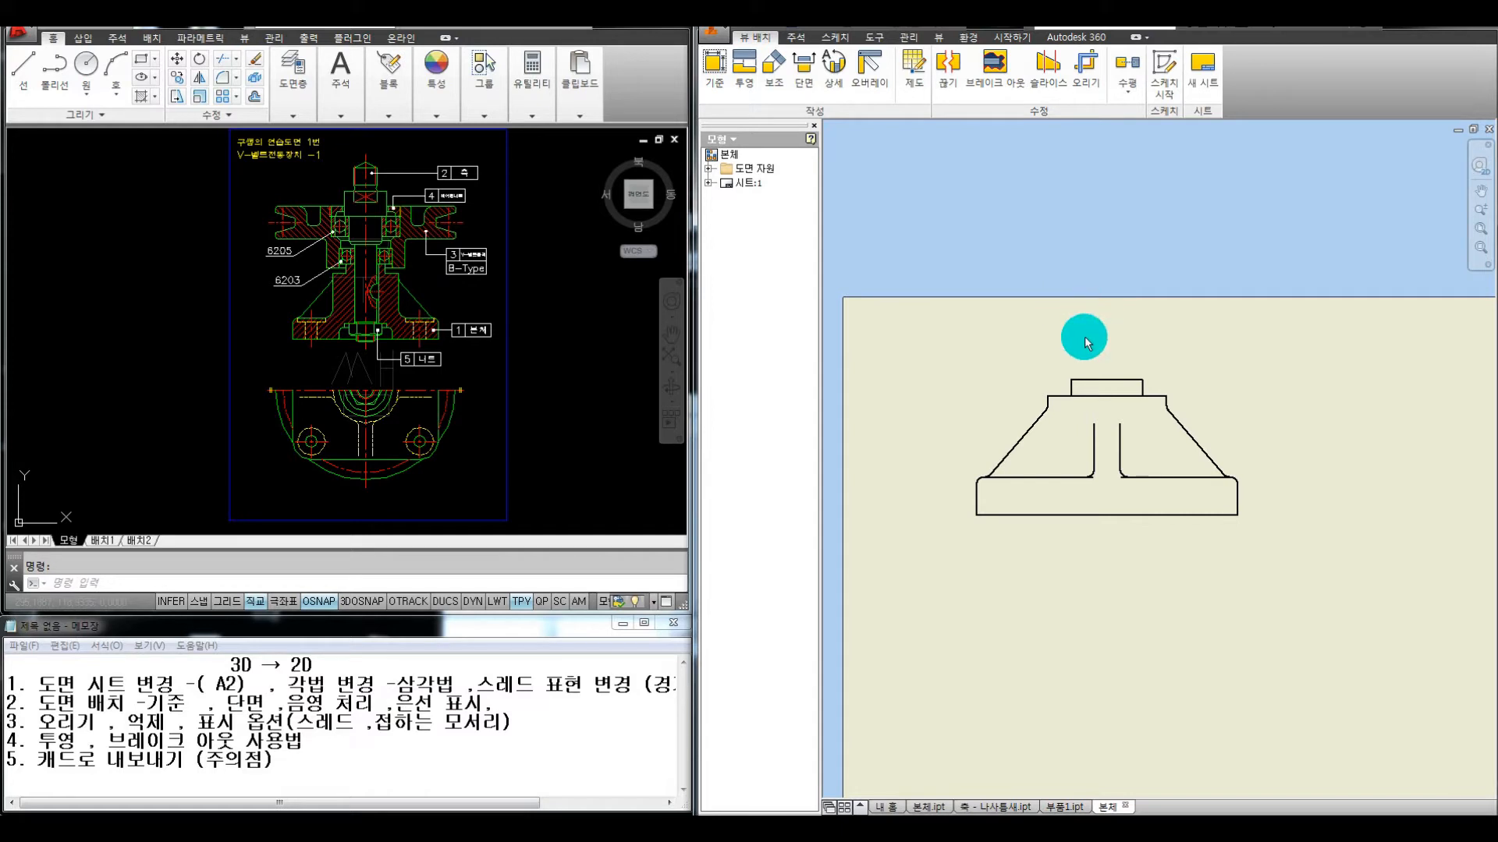
pyautogui.click(1015, 370)
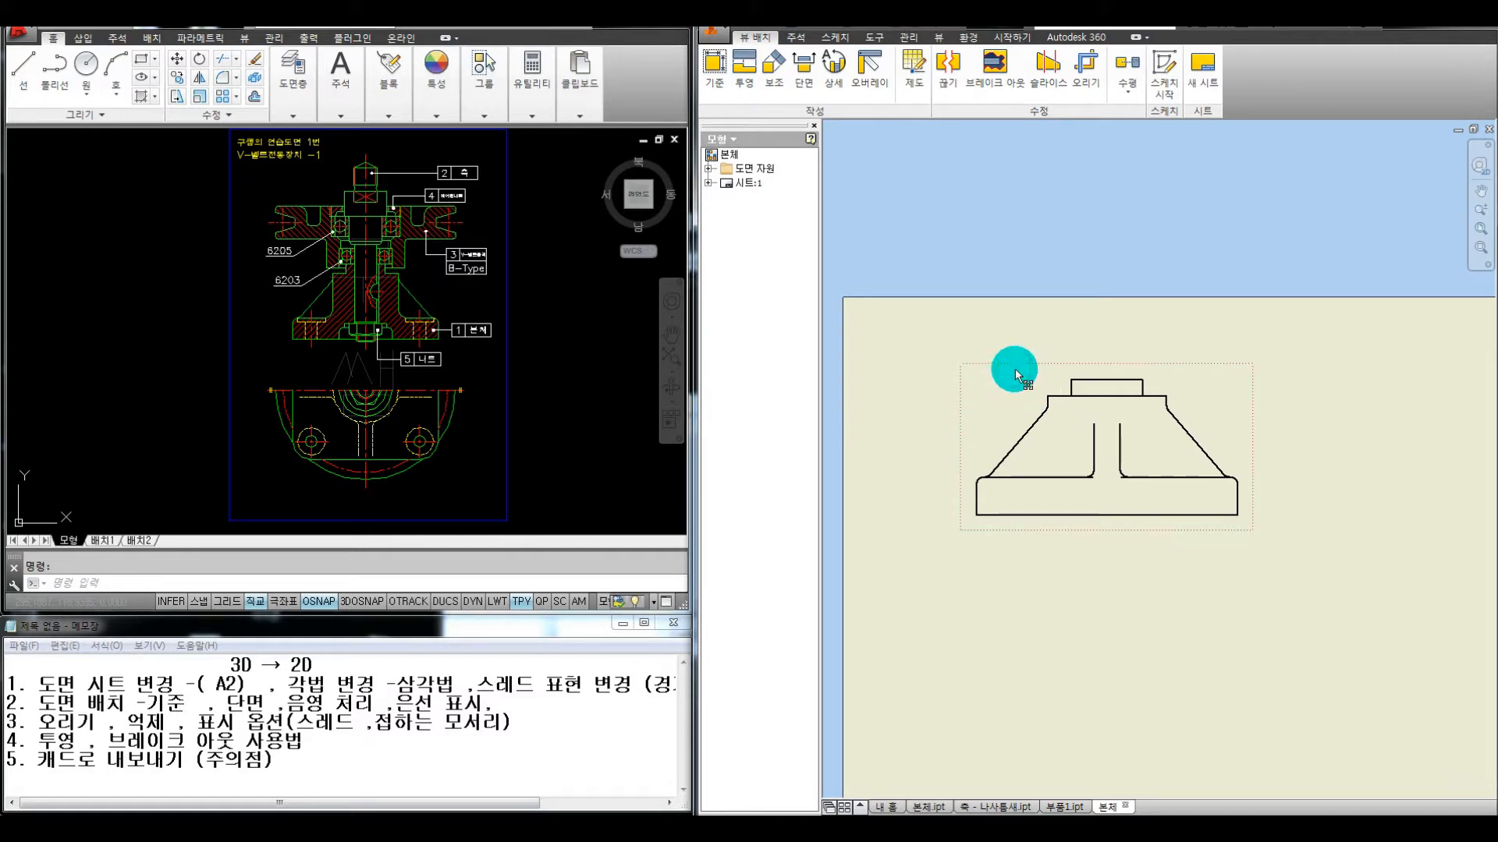
pyautogui.press('Delete')
pyautogui.click(1075, 454)
# Start a new base view and load the 본체 part from the 13 V-1 본체 folder
pyautogui.click(715, 67)
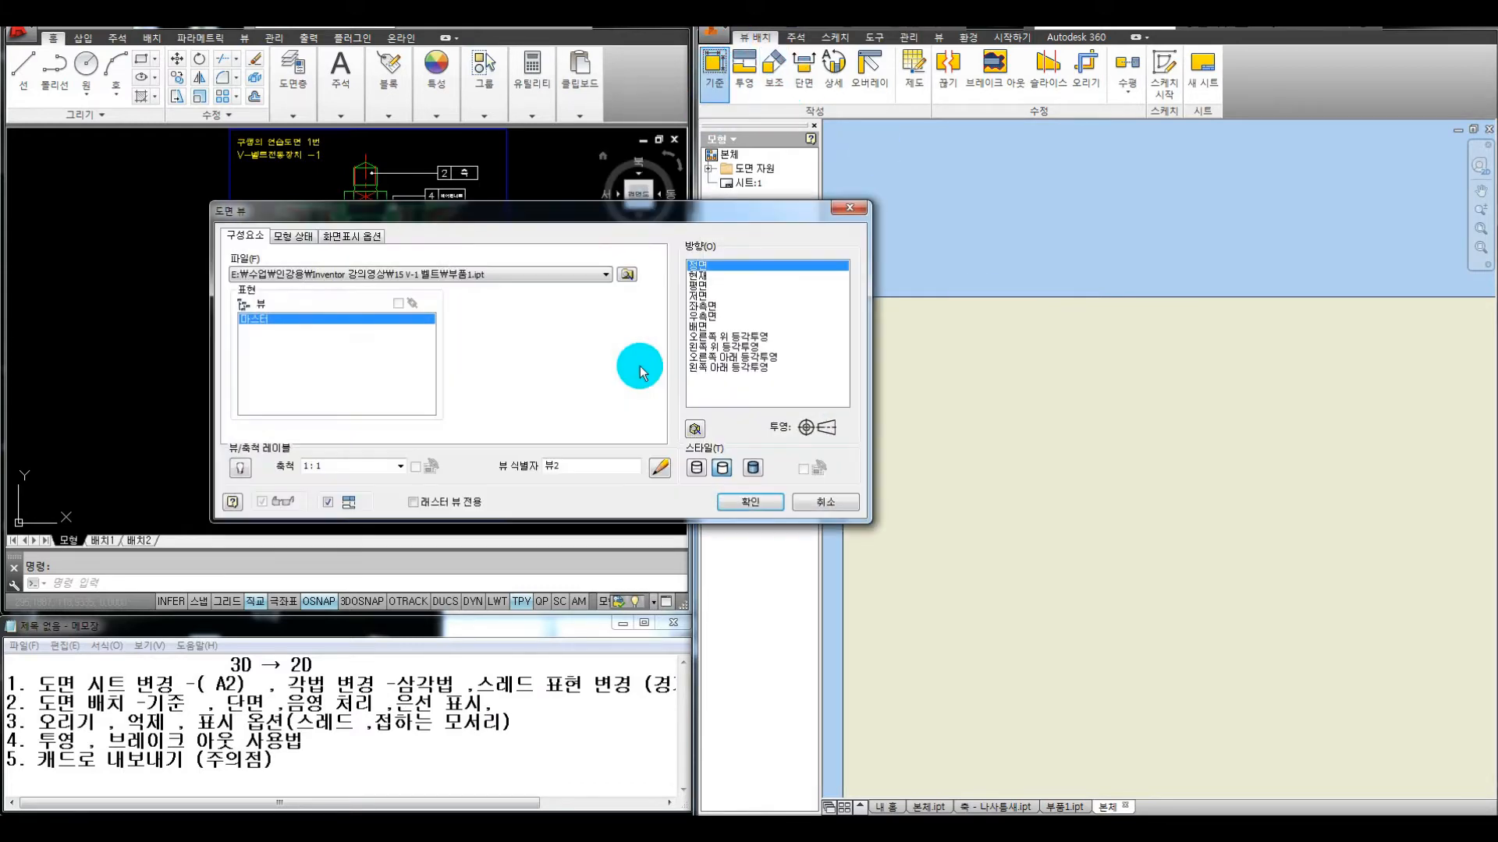
pyautogui.click(625, 273)
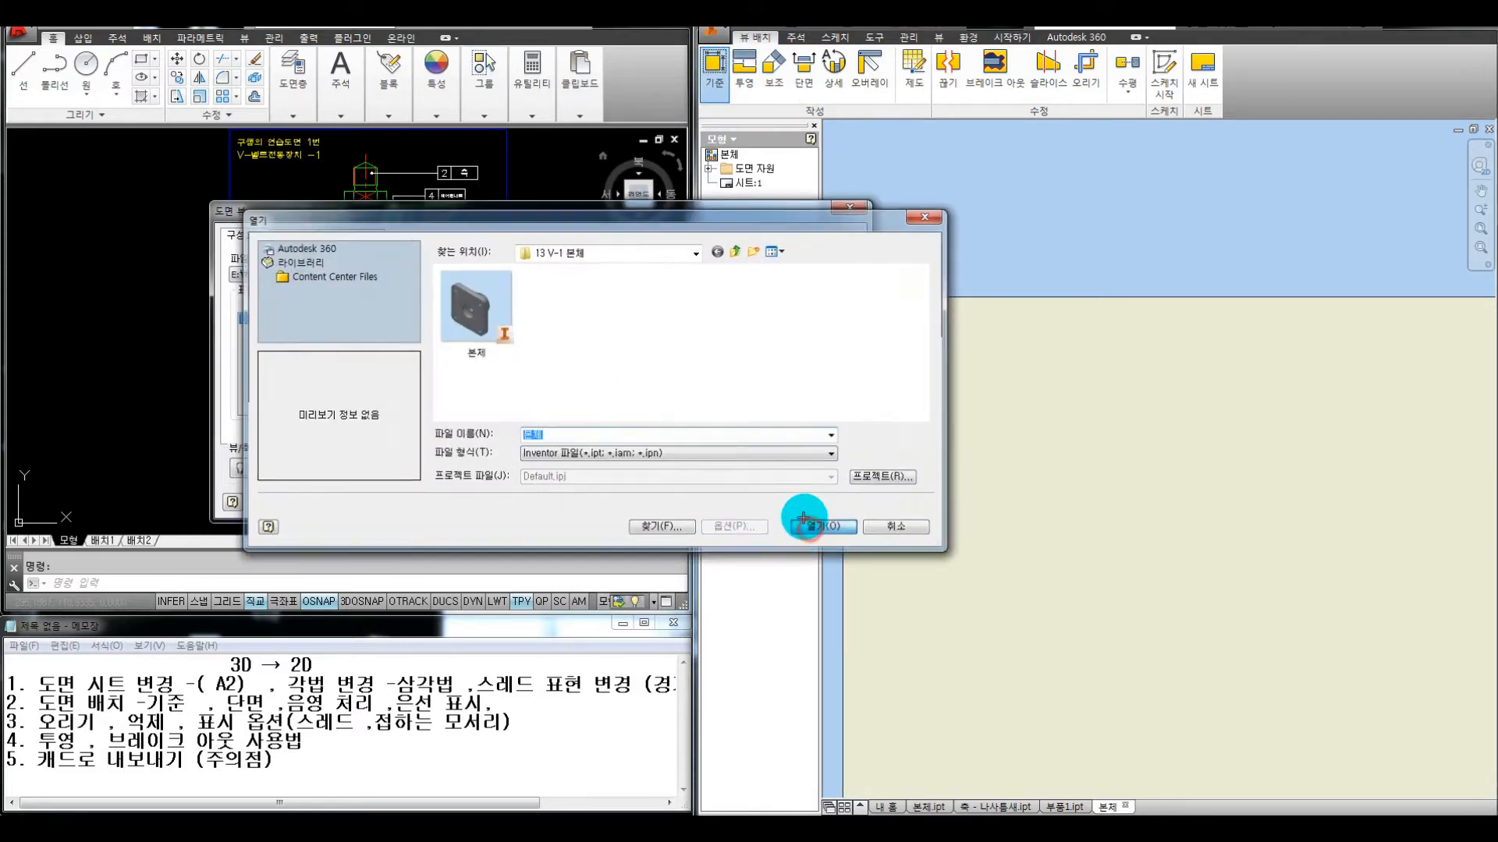
pyautogui.click(803, 519)
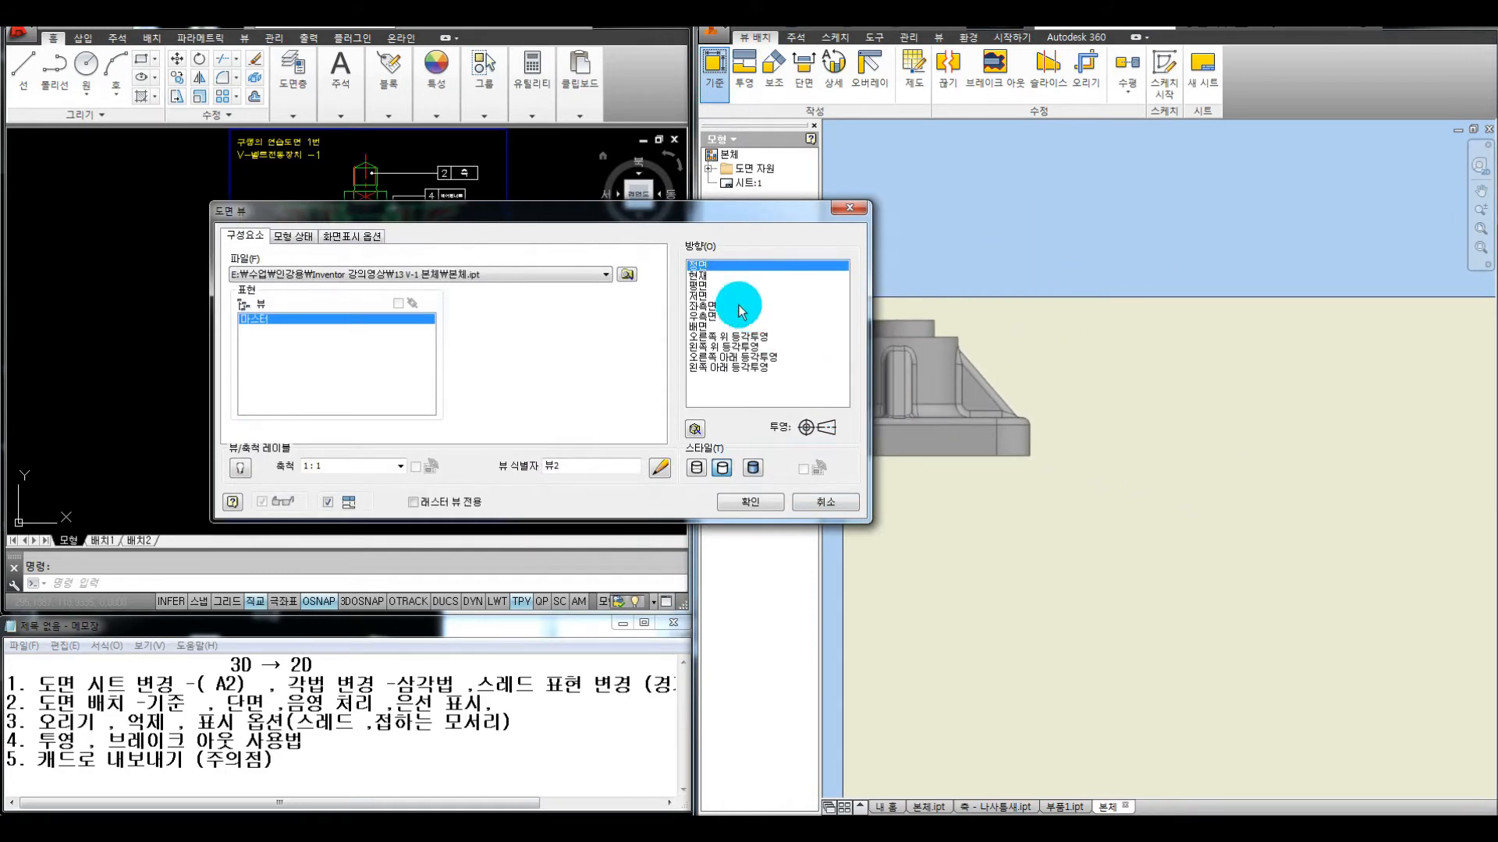
# Preview the 본체 base view in the listed orientations one after another, through to the lower-left isometric (왼쪽 아래 등각투영)
pyautogui.moveTo(730, 215); pyautogui.dragTo(620, 237)
pyautogui.click(634, 283)
pyautogui.click(636, 291)
pyautogui.click(641, 311)
pyautogui.click(642, 321)
pyautogui.click(646, 331)
pyautogui.click(650, 342)
pyautogui.click(653, 353)
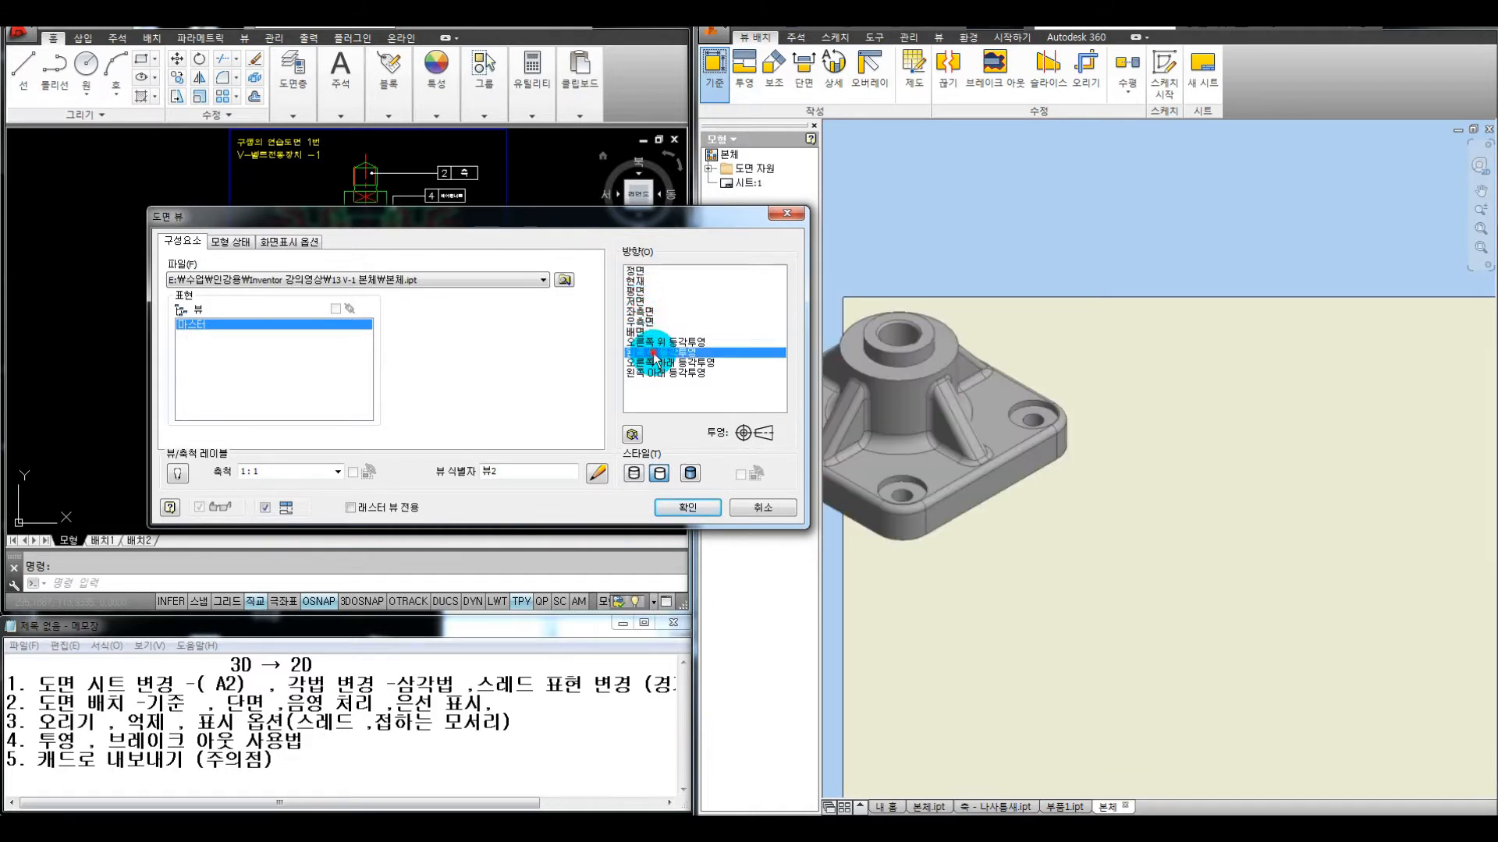
pyautogui.click(658, 363)
pyautogui.click(660, 373)
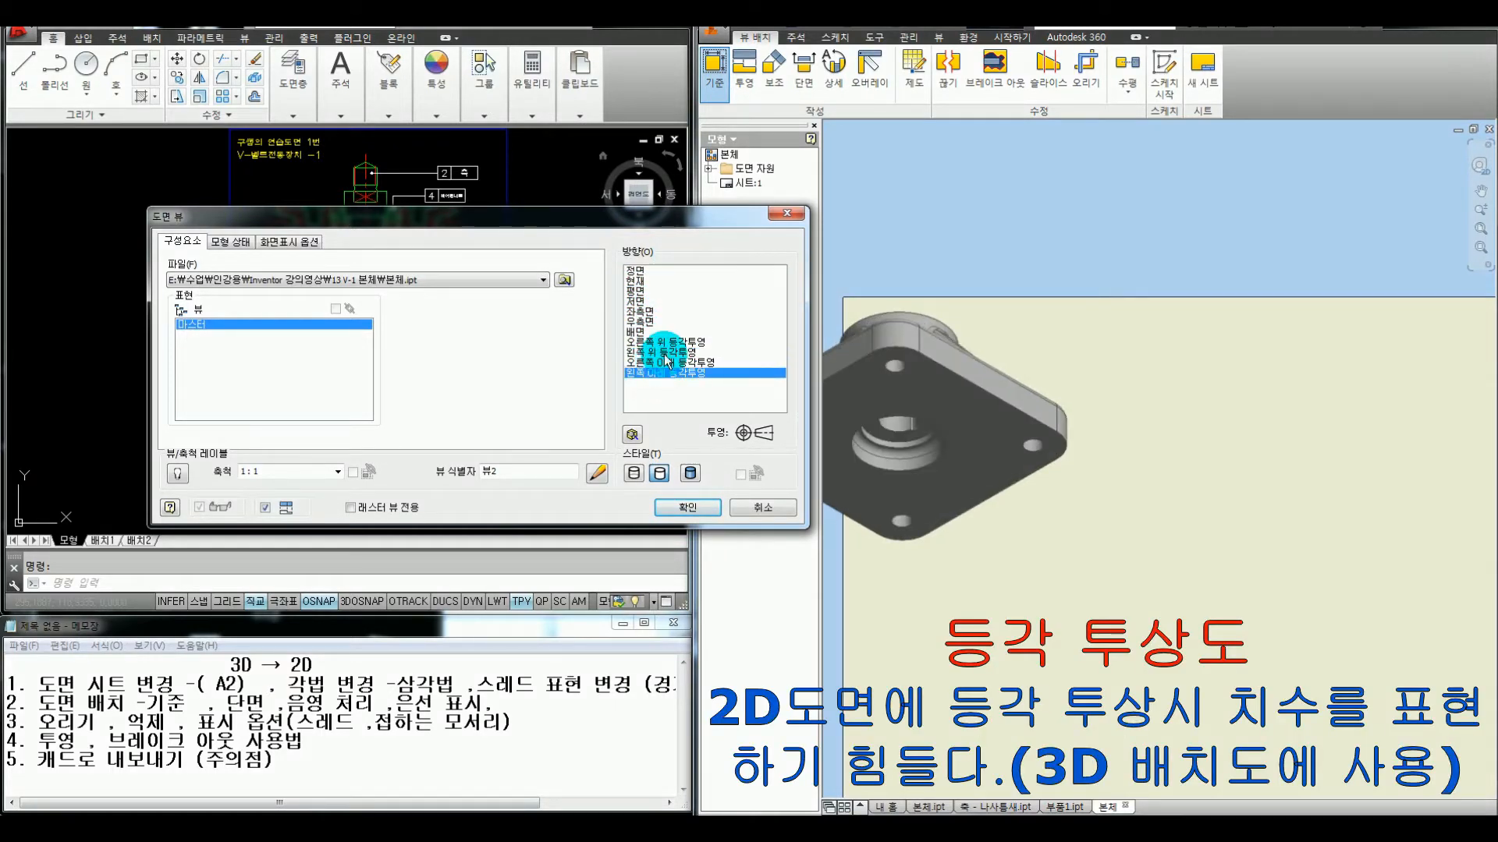
# Compare the four isometric orientations of the 본체 base view, ending on the upper-right isometric (오른쪽 위 등각투영)
pyautogui.click(663, 342)
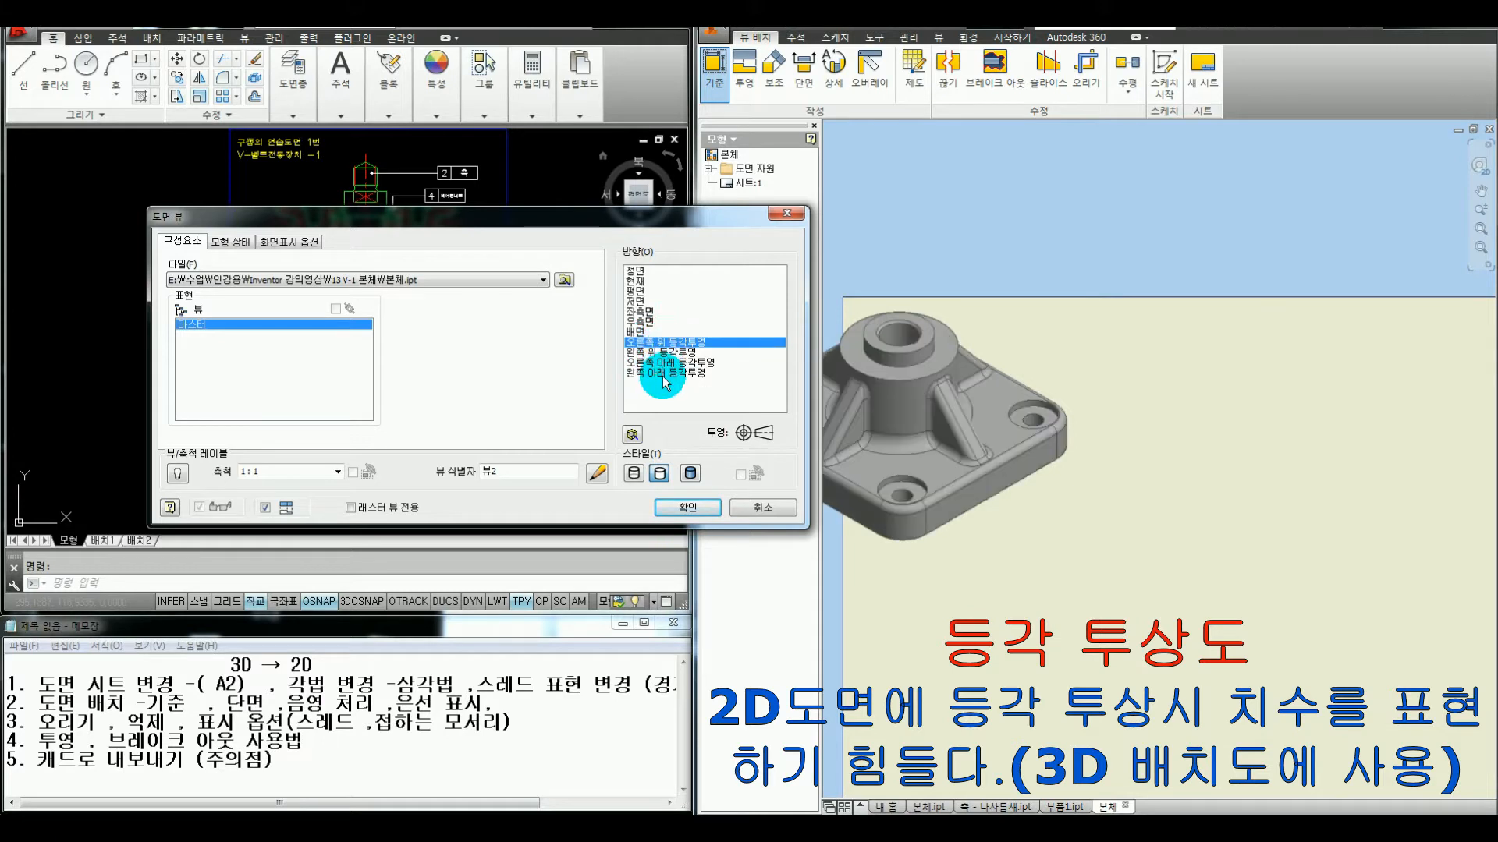
pyautogui.click(667, 375)
pyautogui.click(674, 363)
pyautogui.click(674, 353)
pyautogui.click(674, 346)
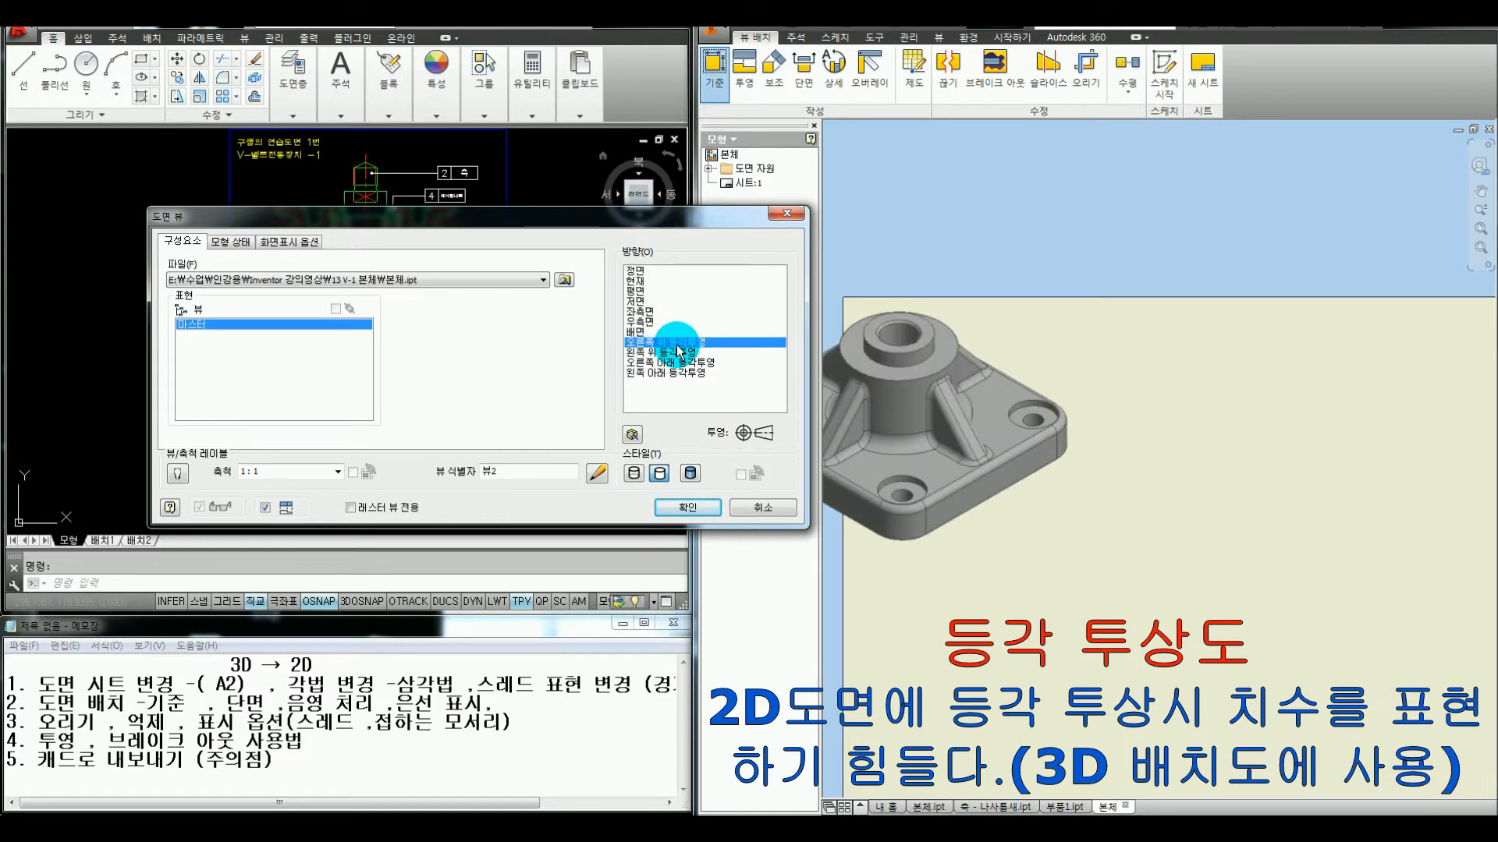
# Compare the orthographic orientations of the 본체 base view, ending on the right side view (우측면)
pyautogui.click(640, 291)
pyautogui.click(639, 301)
pyautogui.click(641, 292)
pyautogui.click(641, 282)
pyautogui.click(644, 291)
pyautogui.click(646, 312)
pyautogui.click(647, 321)
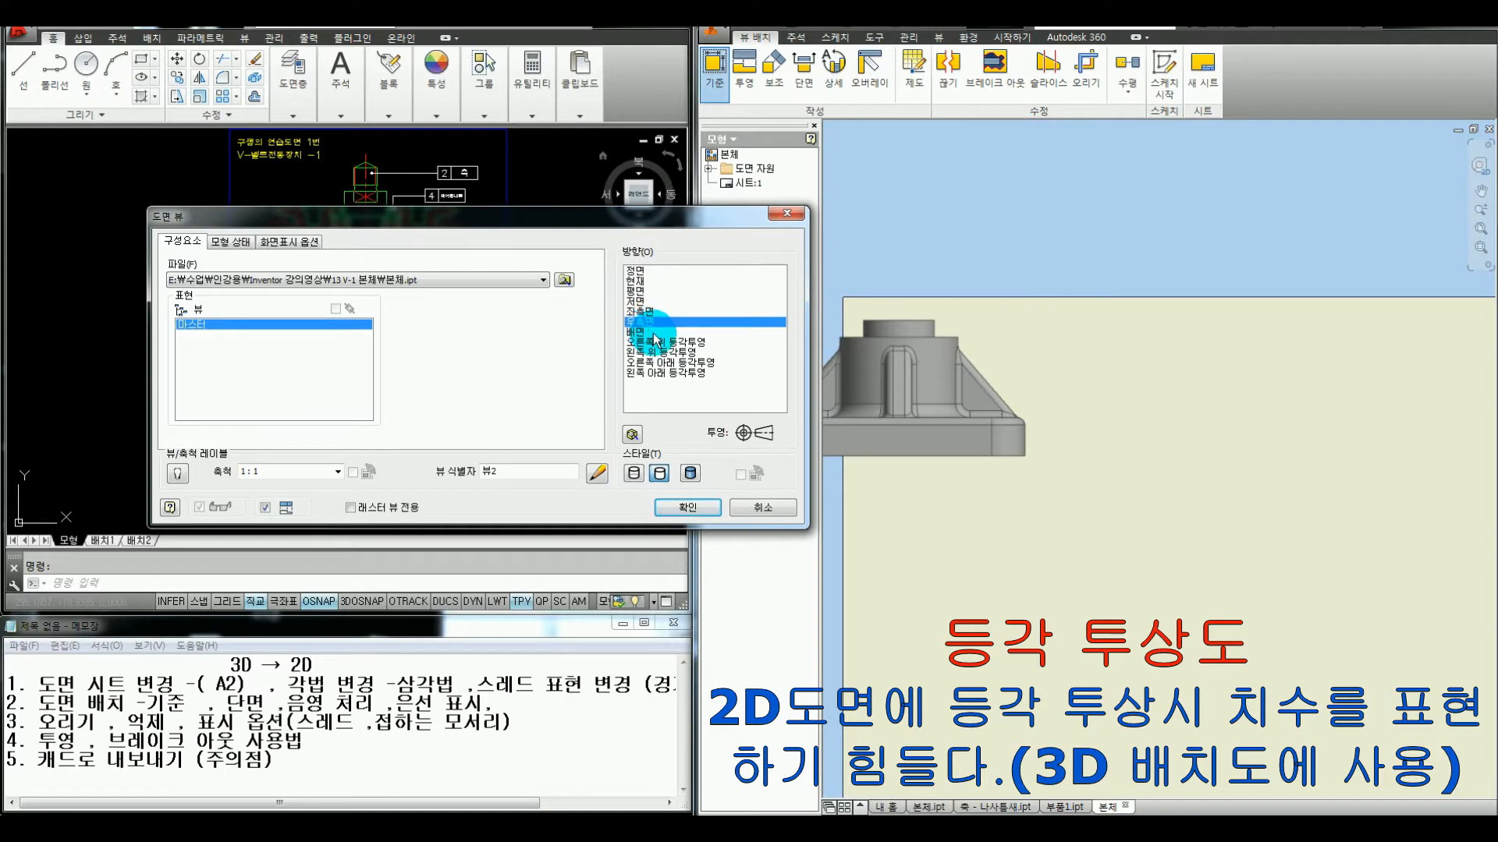
# Define a custom orientation for the base view, looking straight down on 본체 with the bore's keyway pointing right
pyautogui.hotkey('ctrl', 'alt', 'd')
pyautogui.moveTo(646, 424)
pyautogui.mouseDown()
pyautogui.moveTo(620, 439)
pyautogui.moveTo(641, 447)
pyautogui.moveTo(645, 424)
pyautogui.mouseUp()
pyautogui.press('Escape')
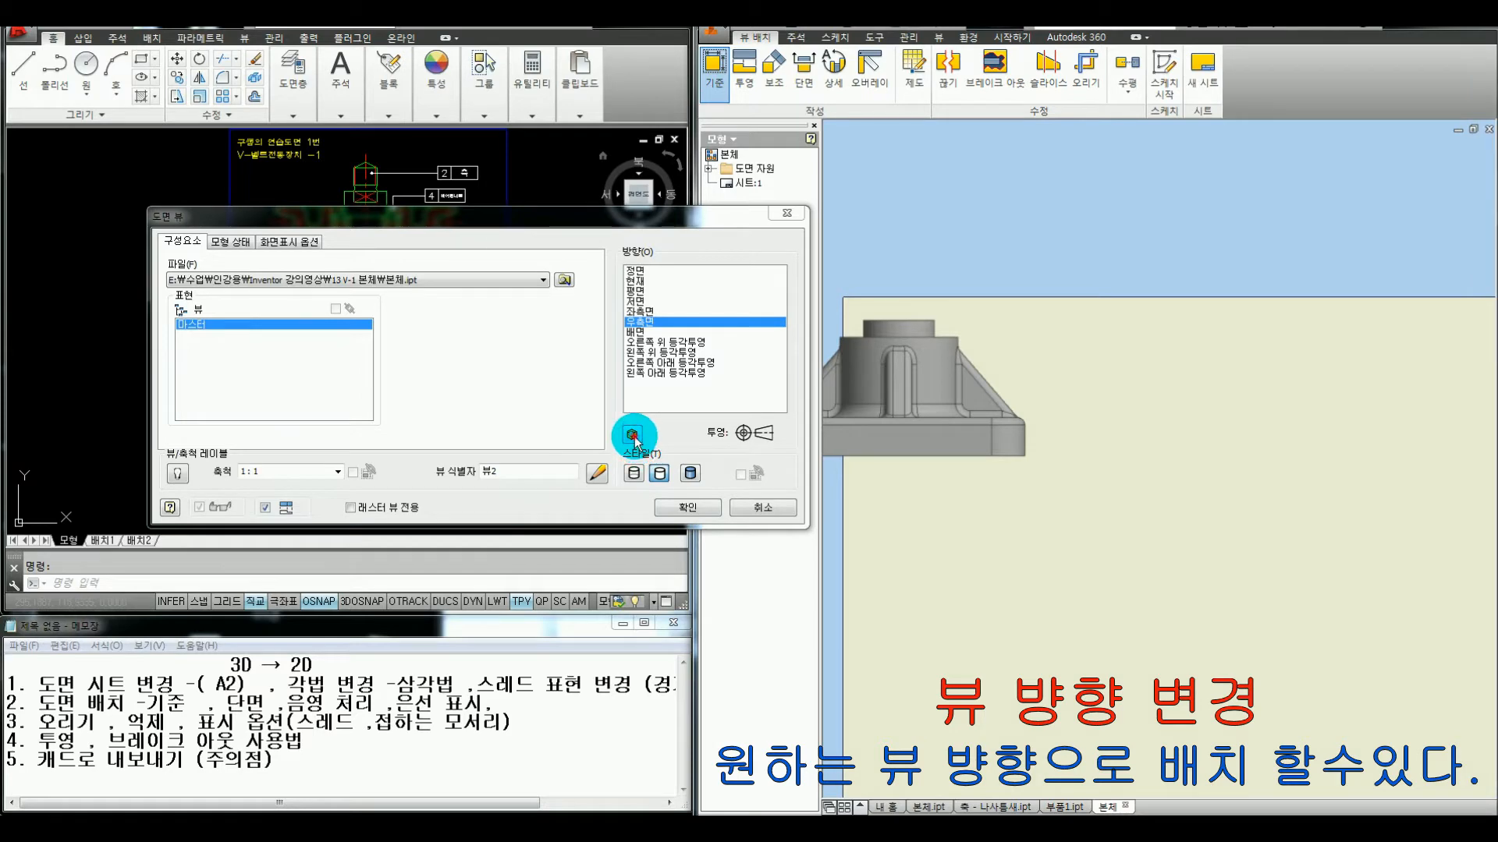
pyautogui.click(635, 436)
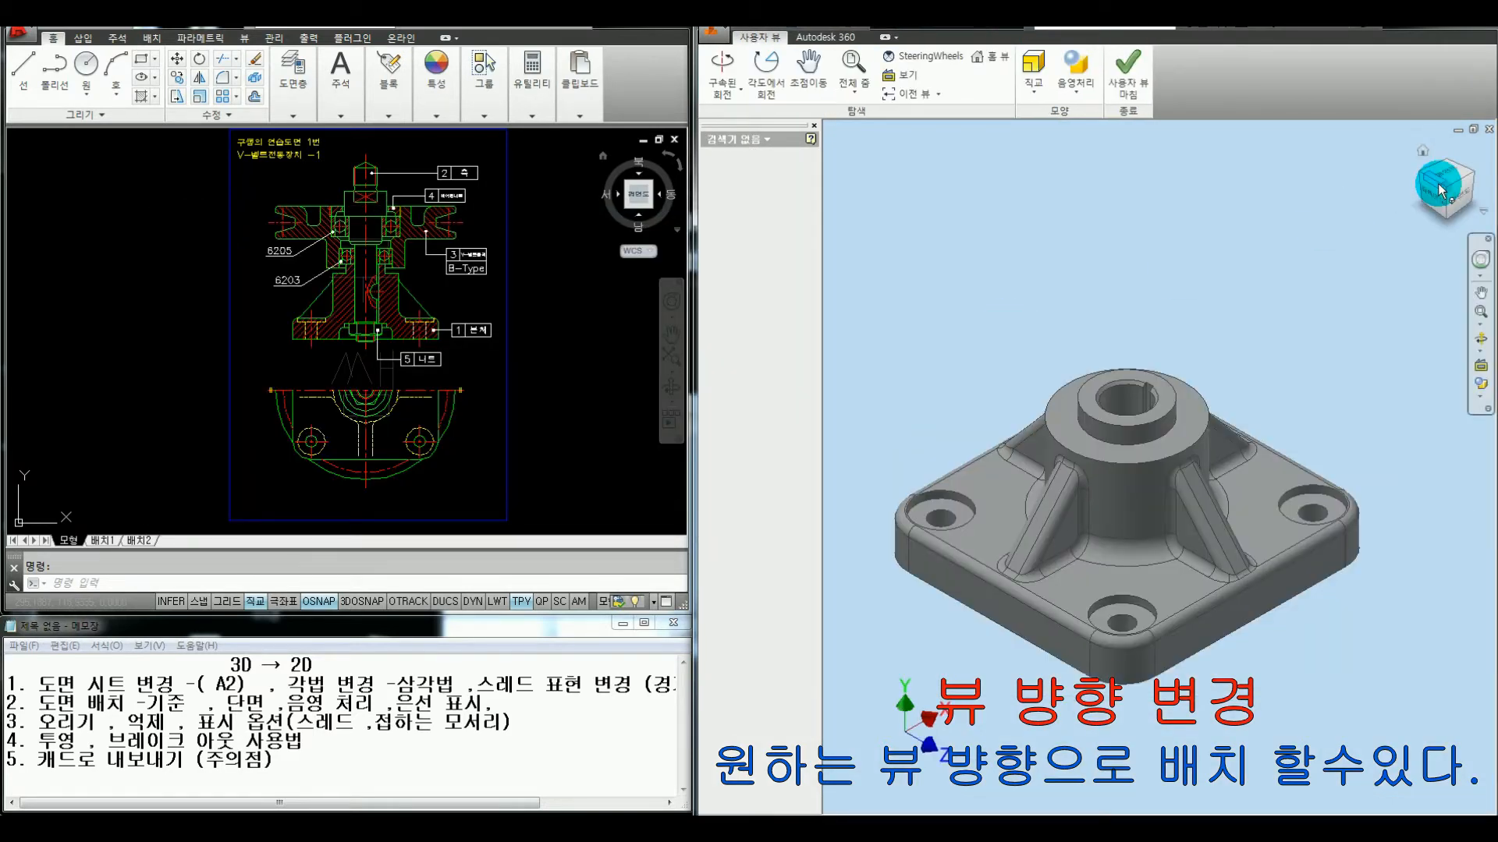
pyautogui.click(1433, 188)
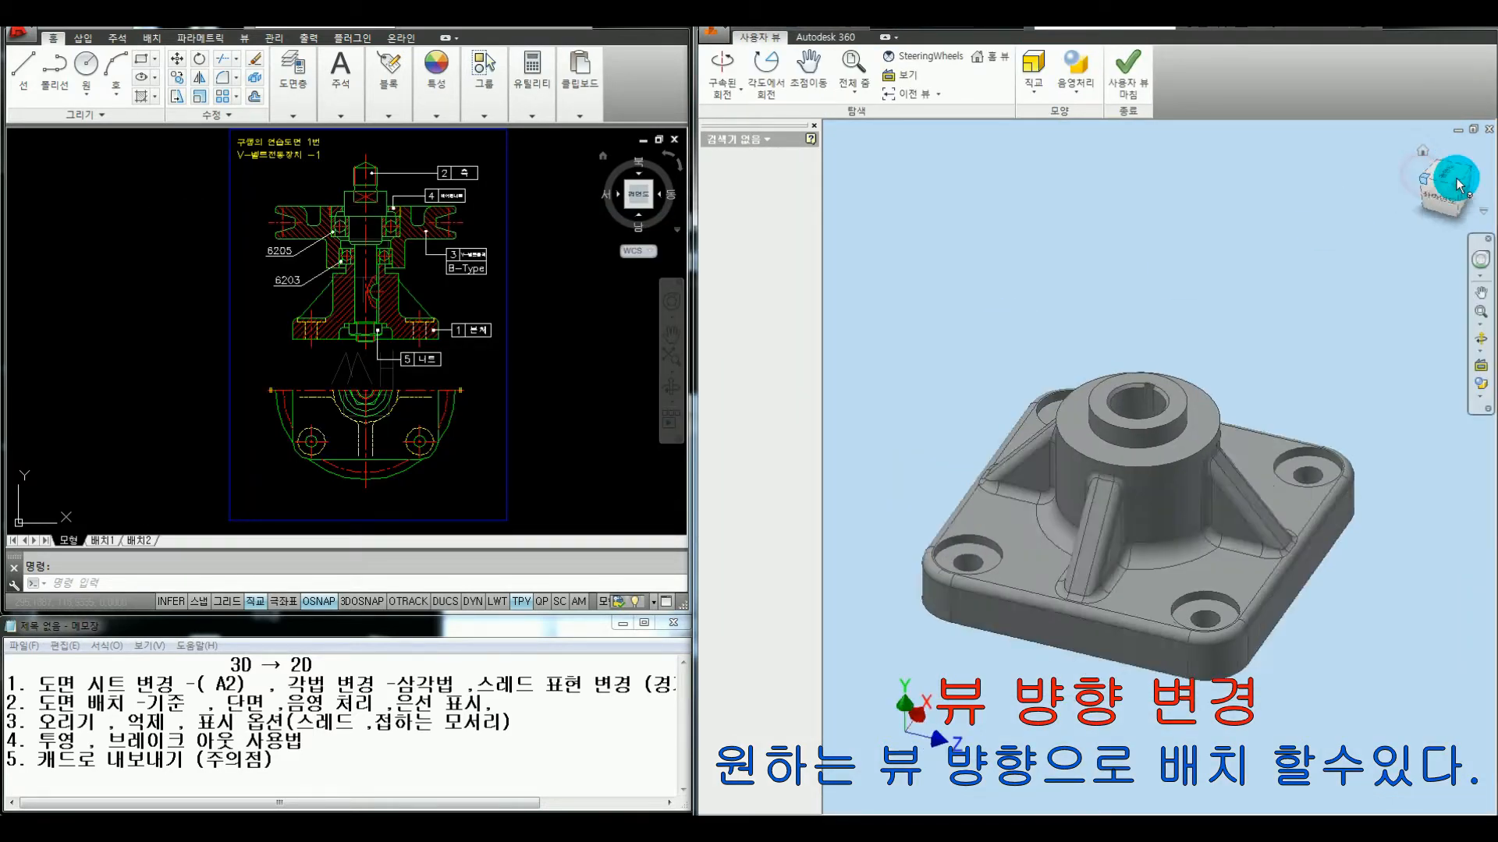
pyautogui.click(1433, 188)
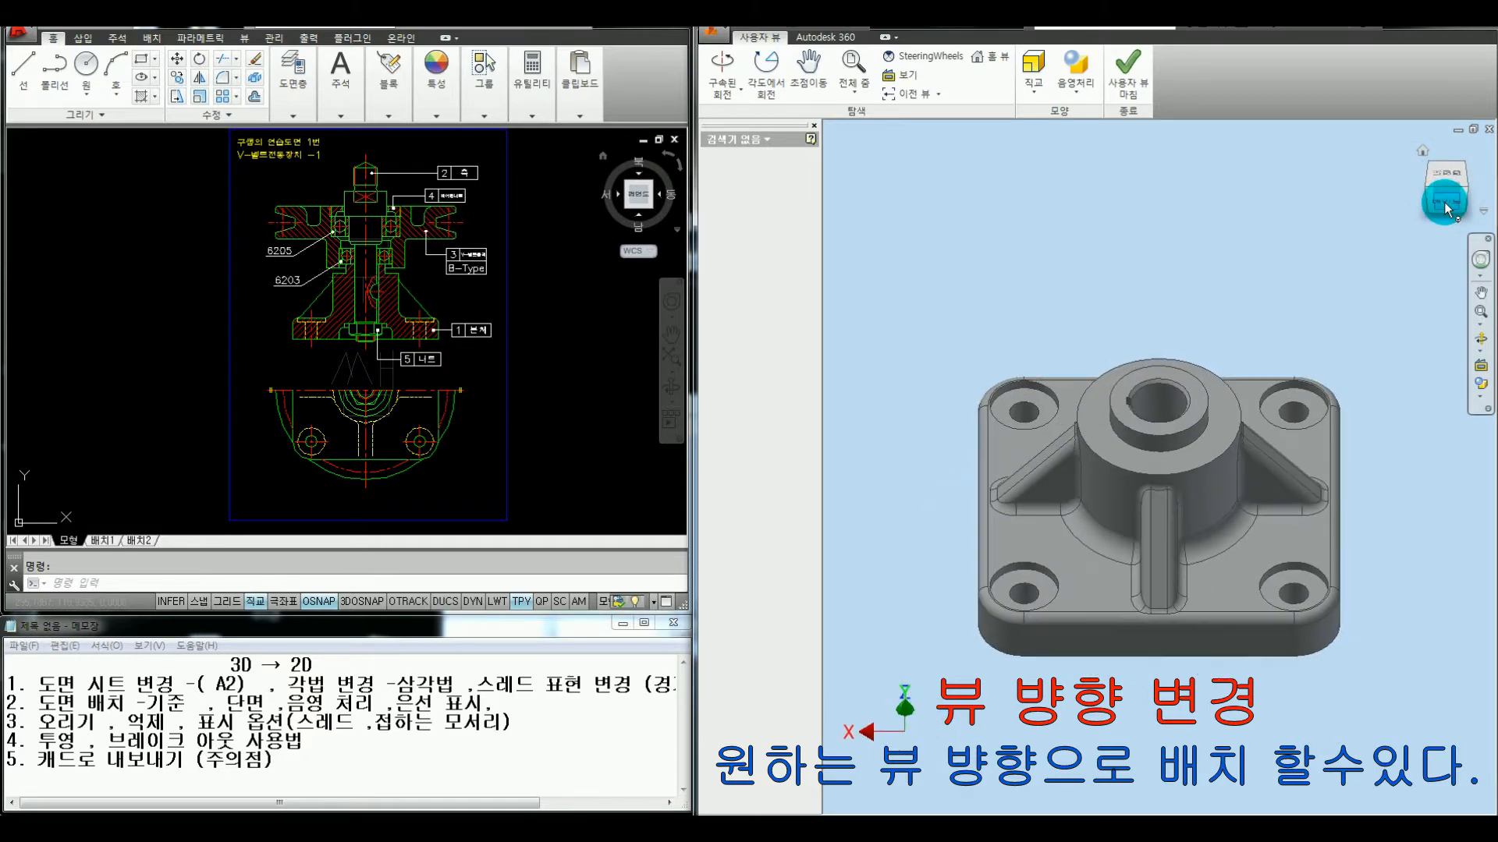
pyautogui.click(1467, 185)
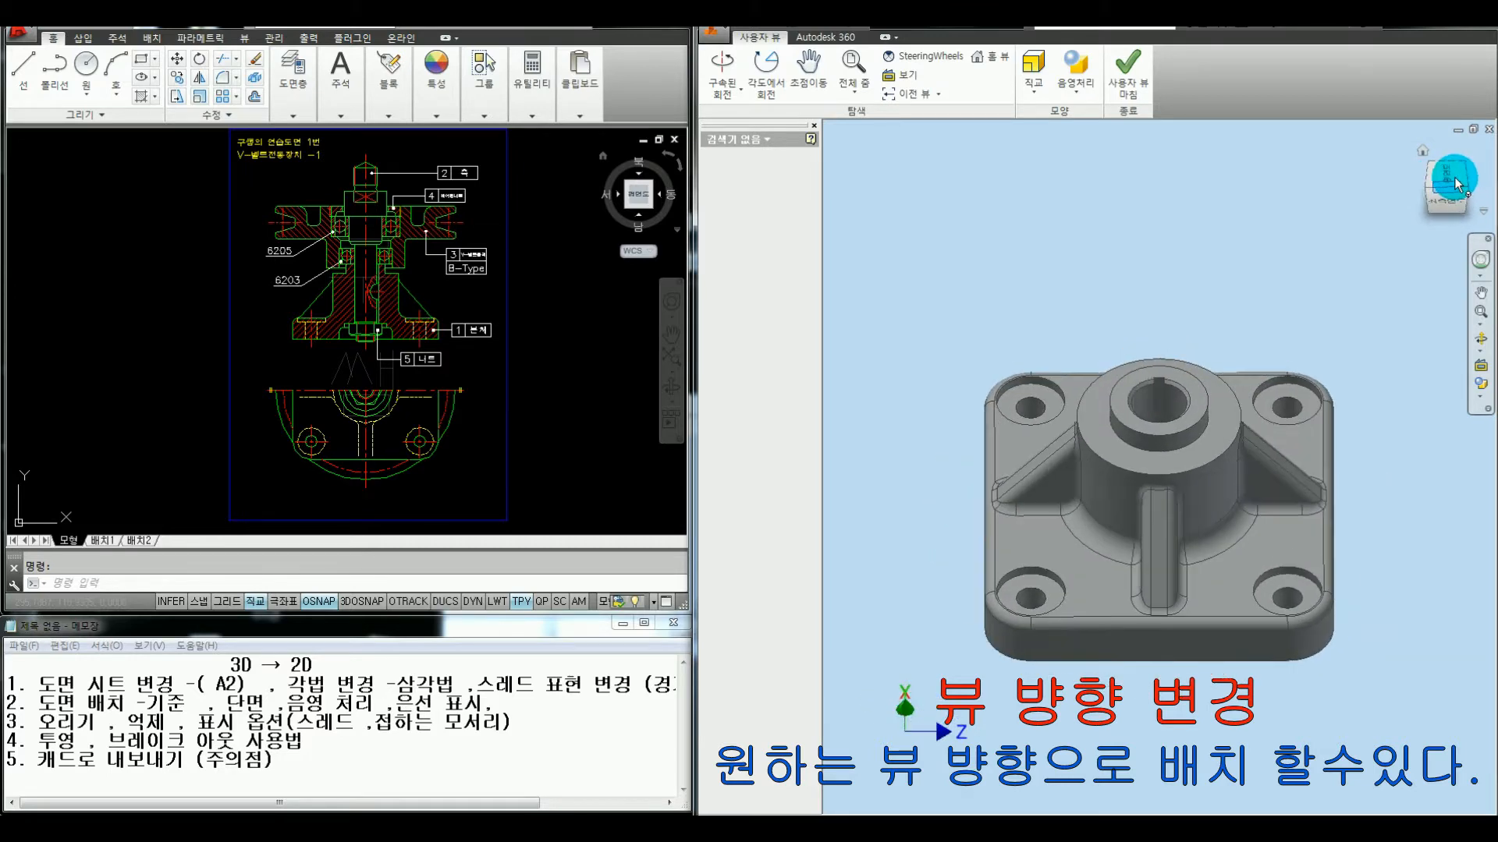
pyautogui.click(1457, 185)
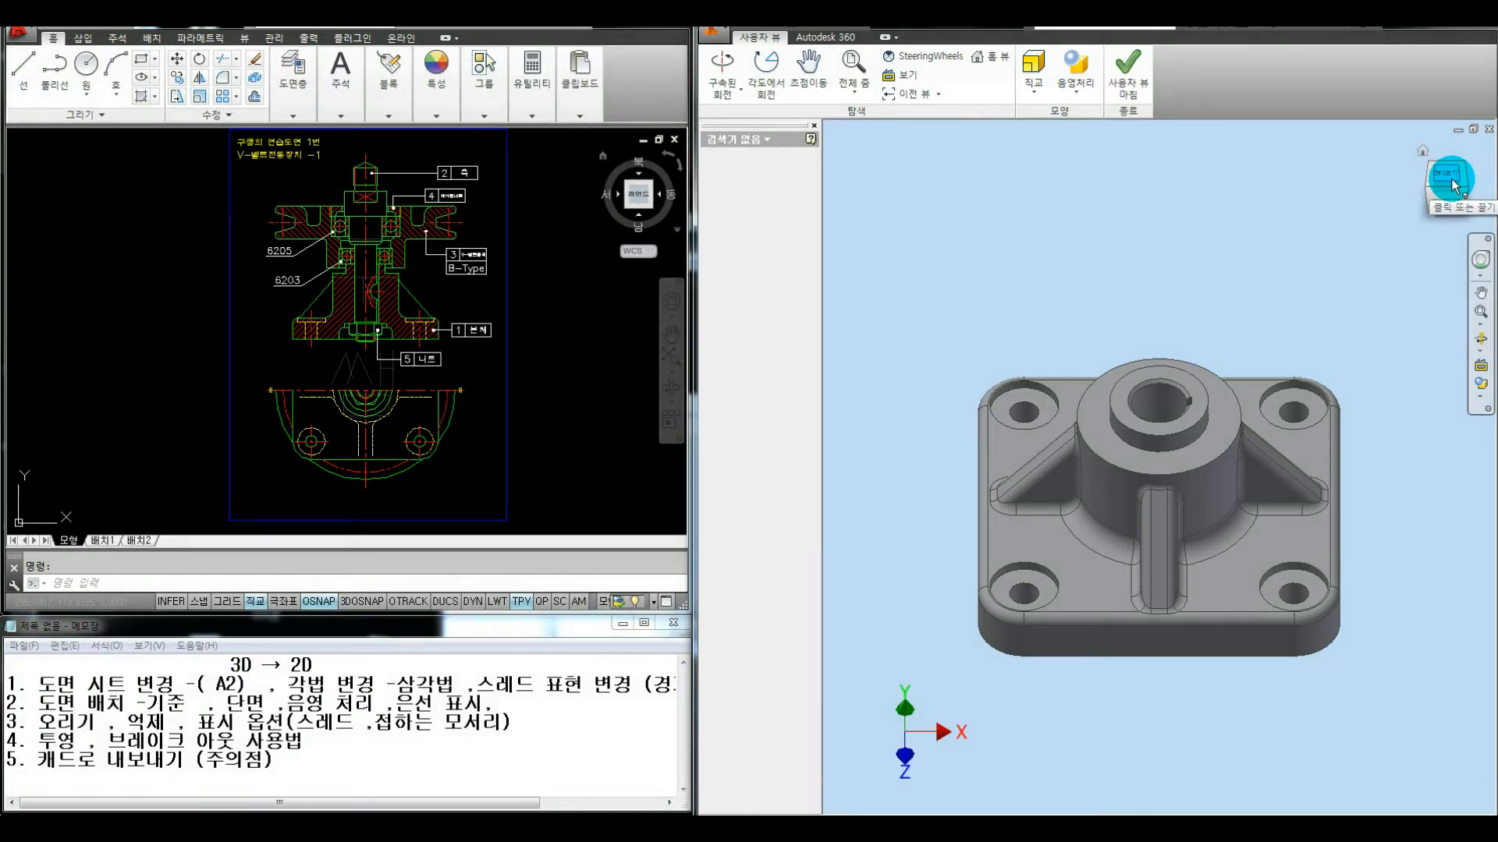
pyautogui.click(1452, 184)
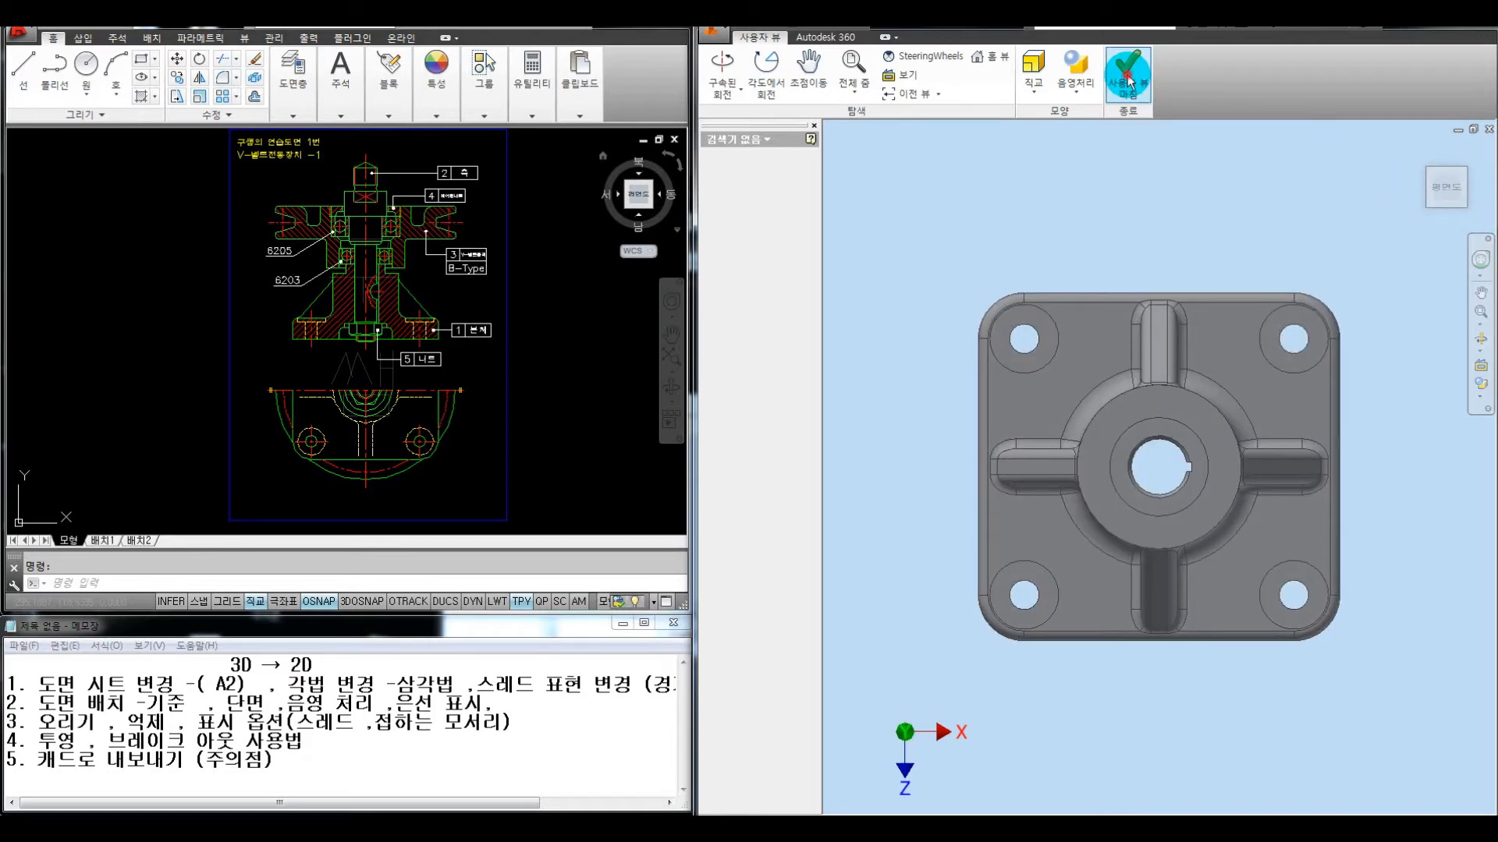
pyautogui.click(1128, 81)
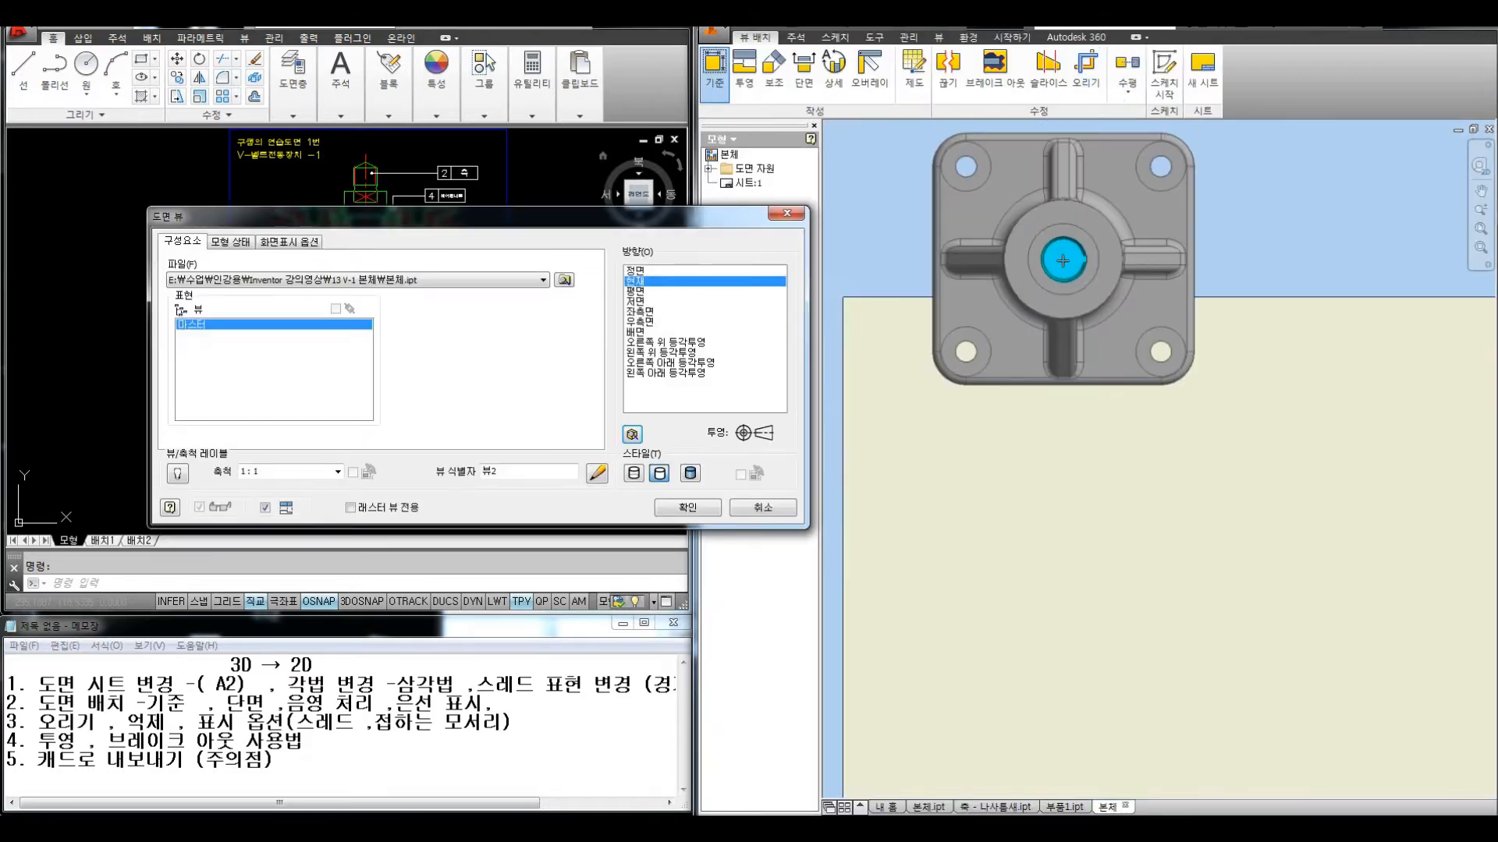
# Place the 본체 plan view at scale 1:1 near the sheet's upper-left corner, without adding projected views
pyautogui.scroll(-5, 1061, 261)
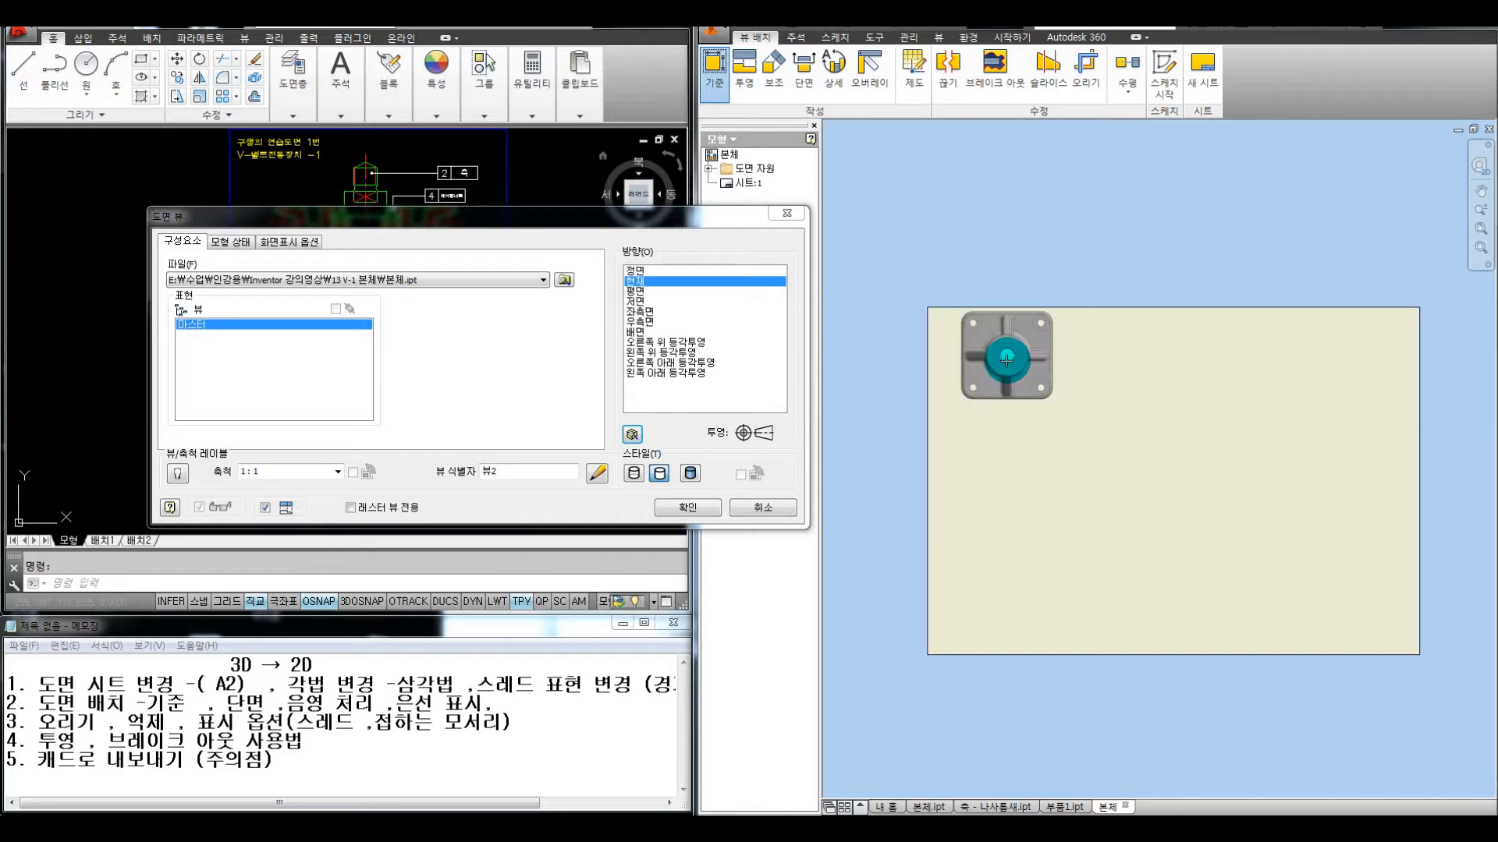
pyautogui.click(1021, 382)
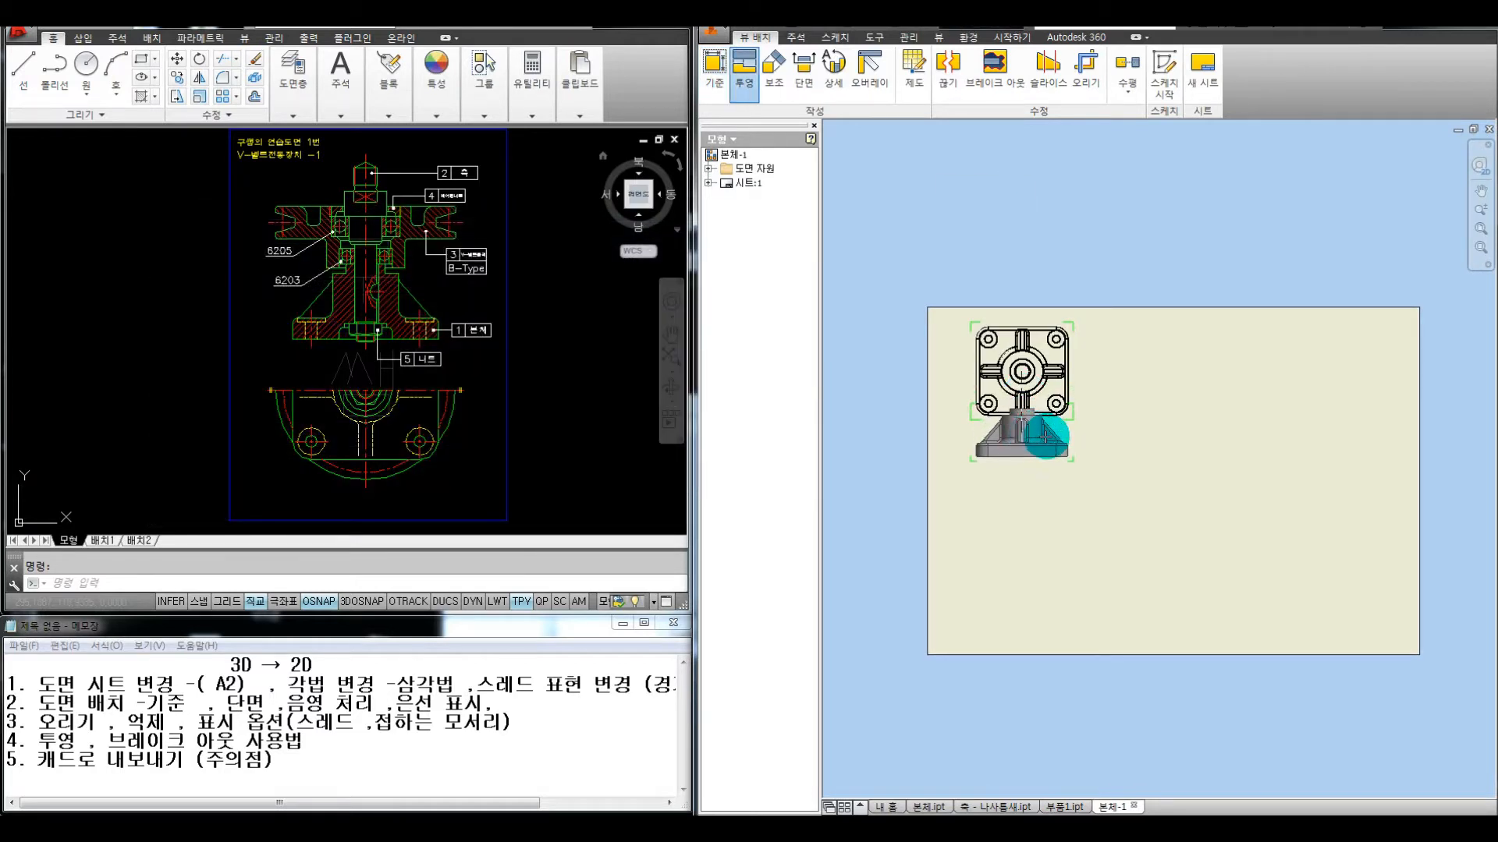
pyautogui.rightClick(1037, 445)
pyautogui.click(1069, 451)
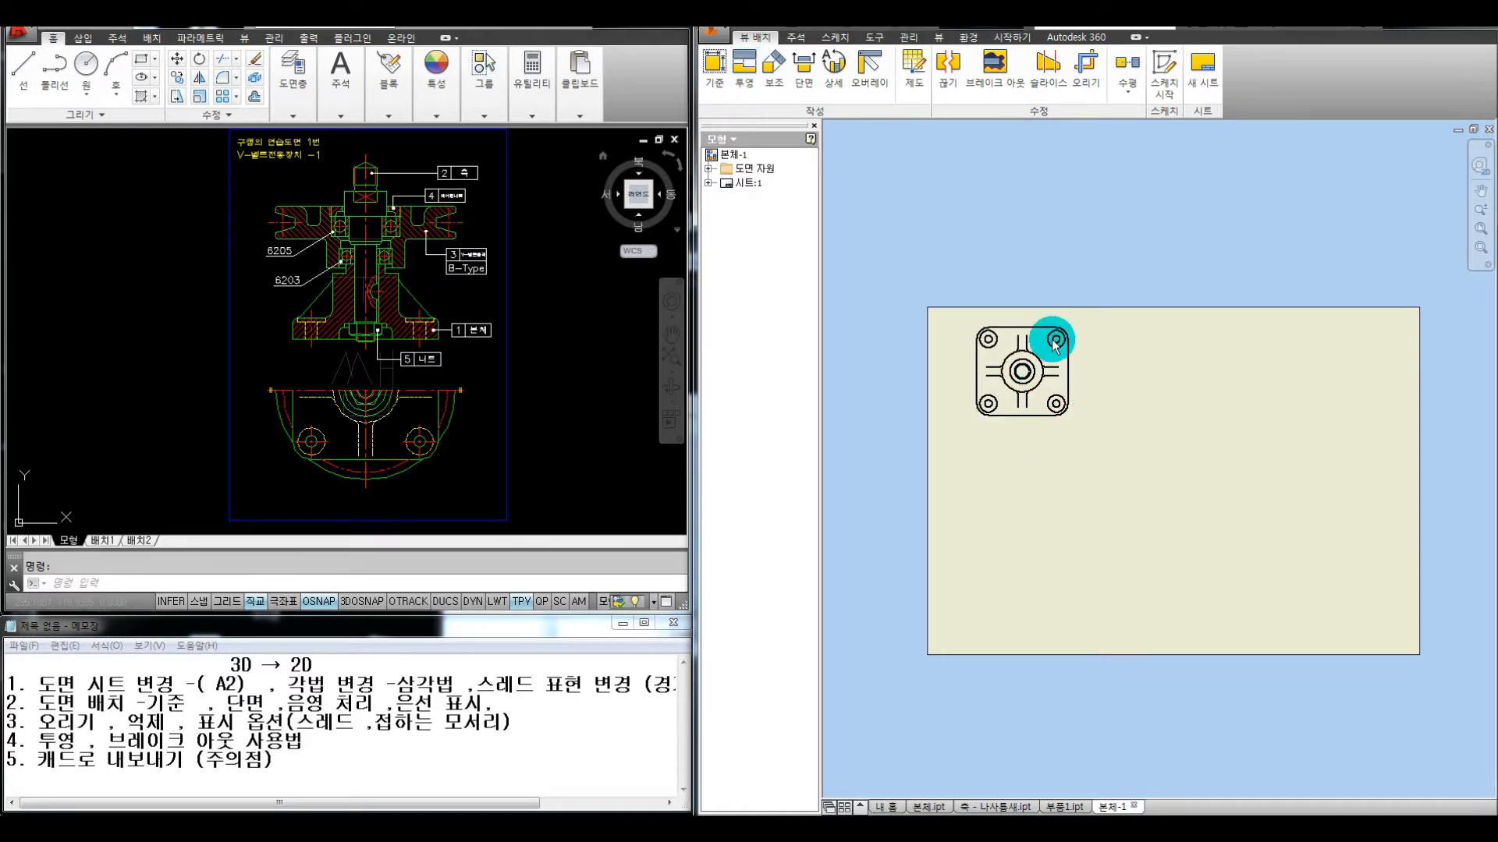
# Mark a horizontal cutting line through the centre of the 본체 plan view with the red pen
pyautogui.moveTo(1099, 332); pyautogui.dragTo(1088, 313, button='middle')
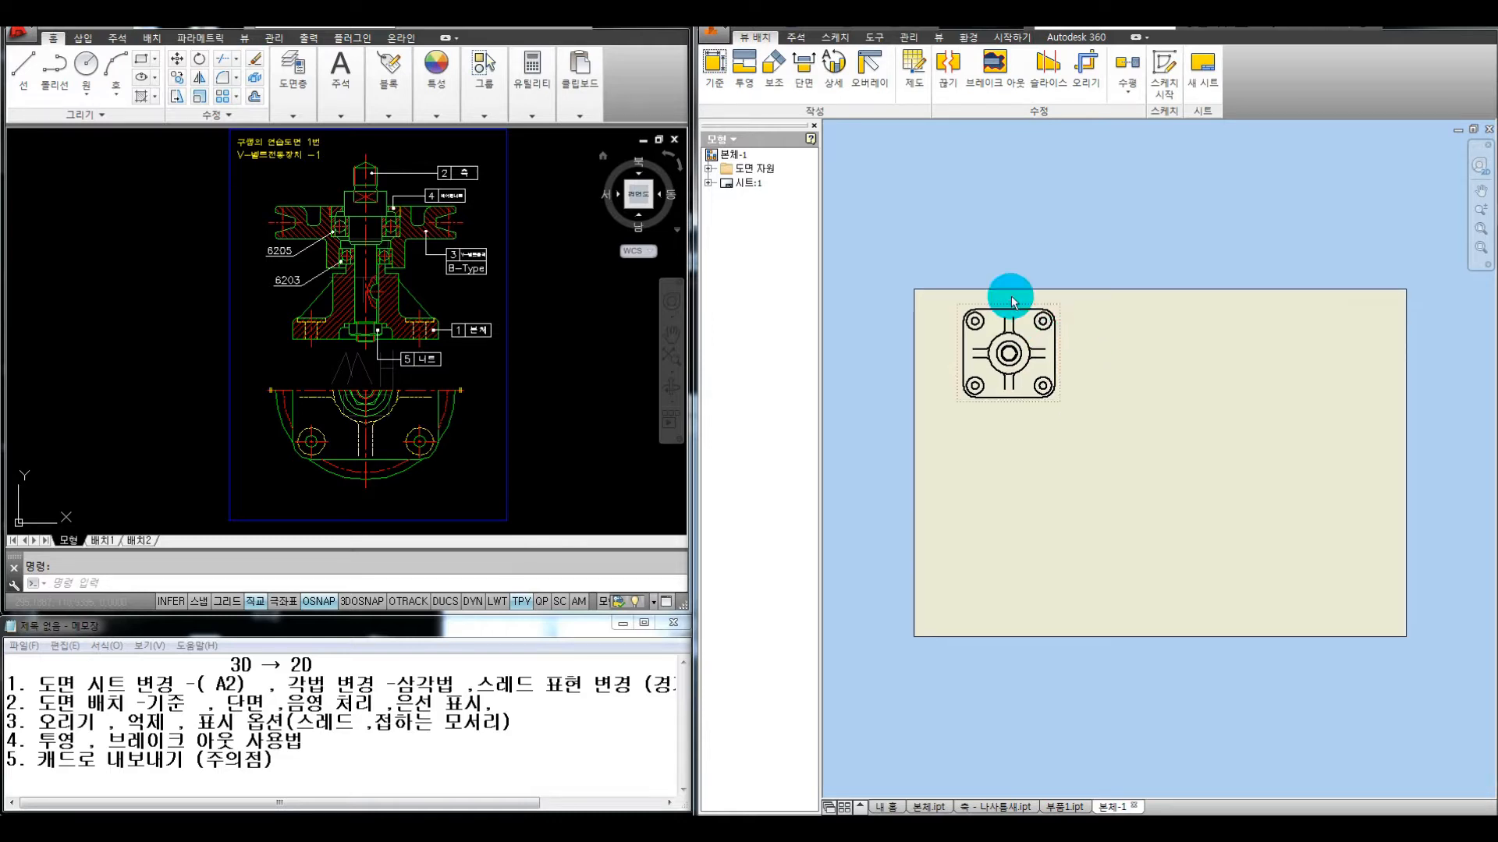
pyautogui.scroll(3, 980, 308)
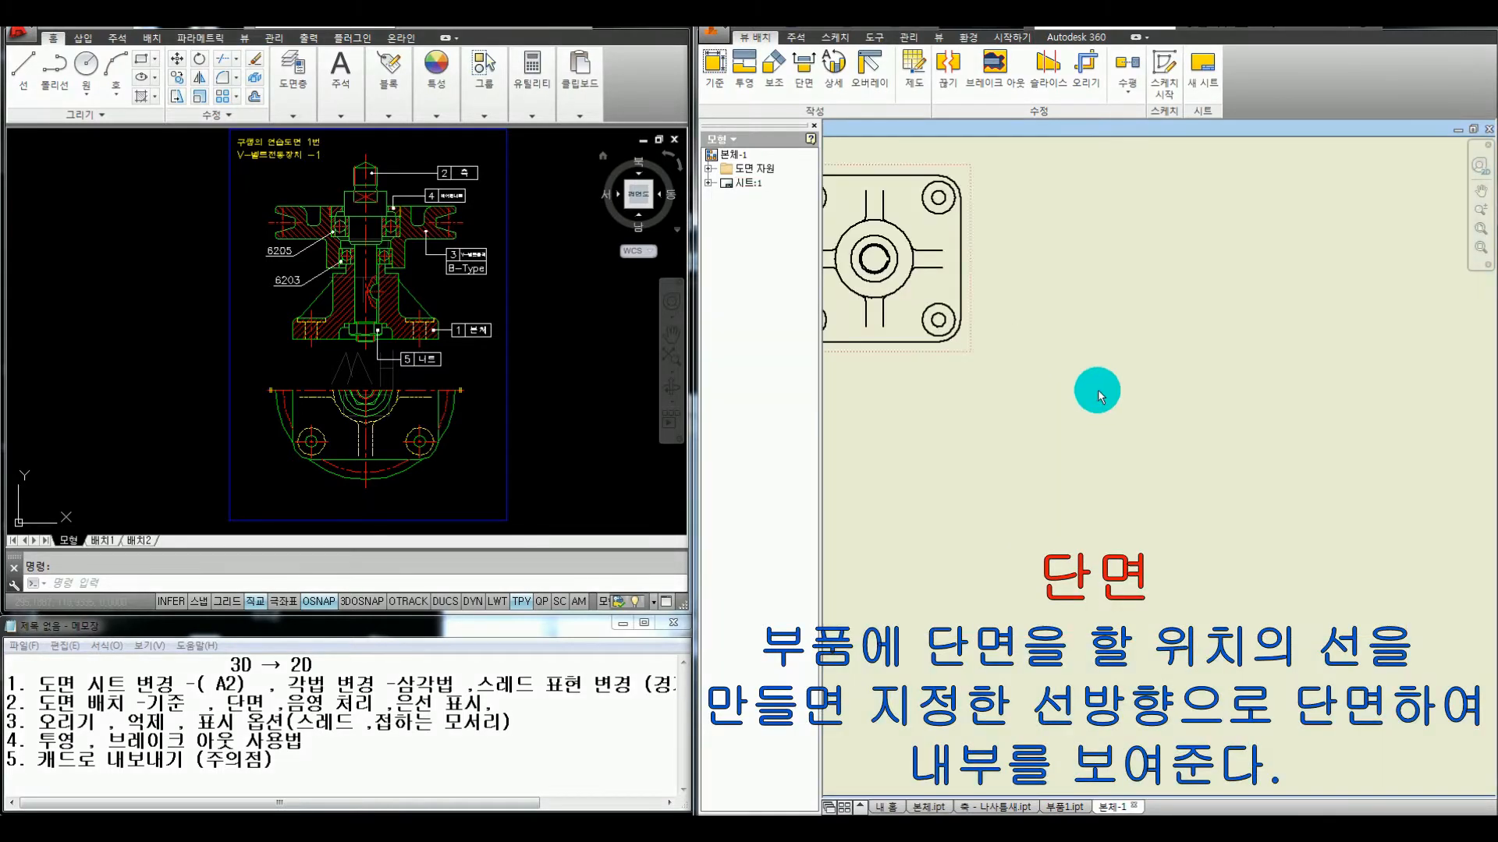
pyautogui.click(804, 74)
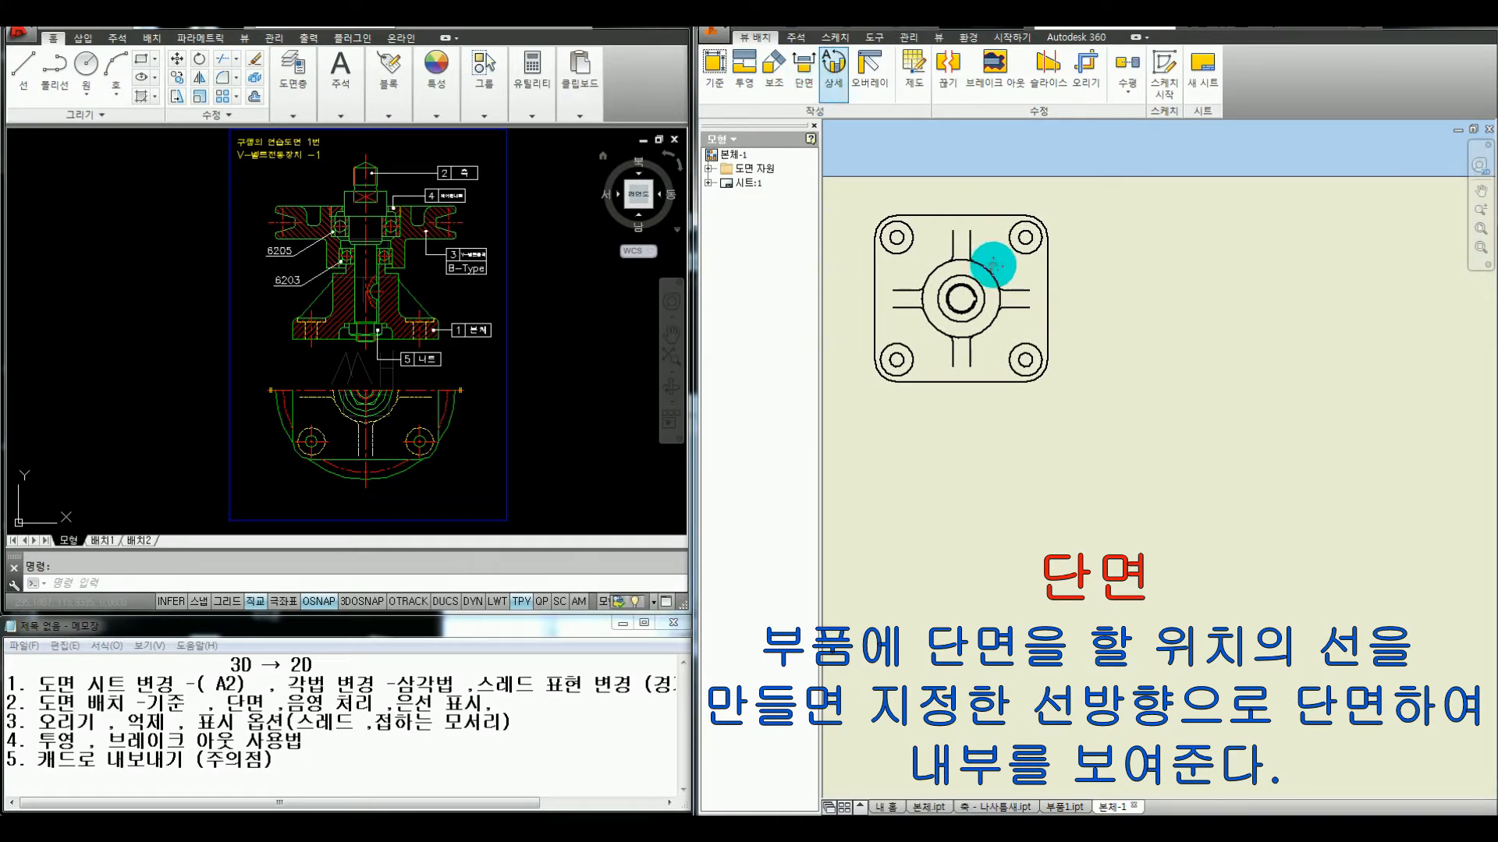
pyautogui.click(990, 261)
pyautogui.moveTo(892, 336); pyautogui.dragTo(1144, 334)
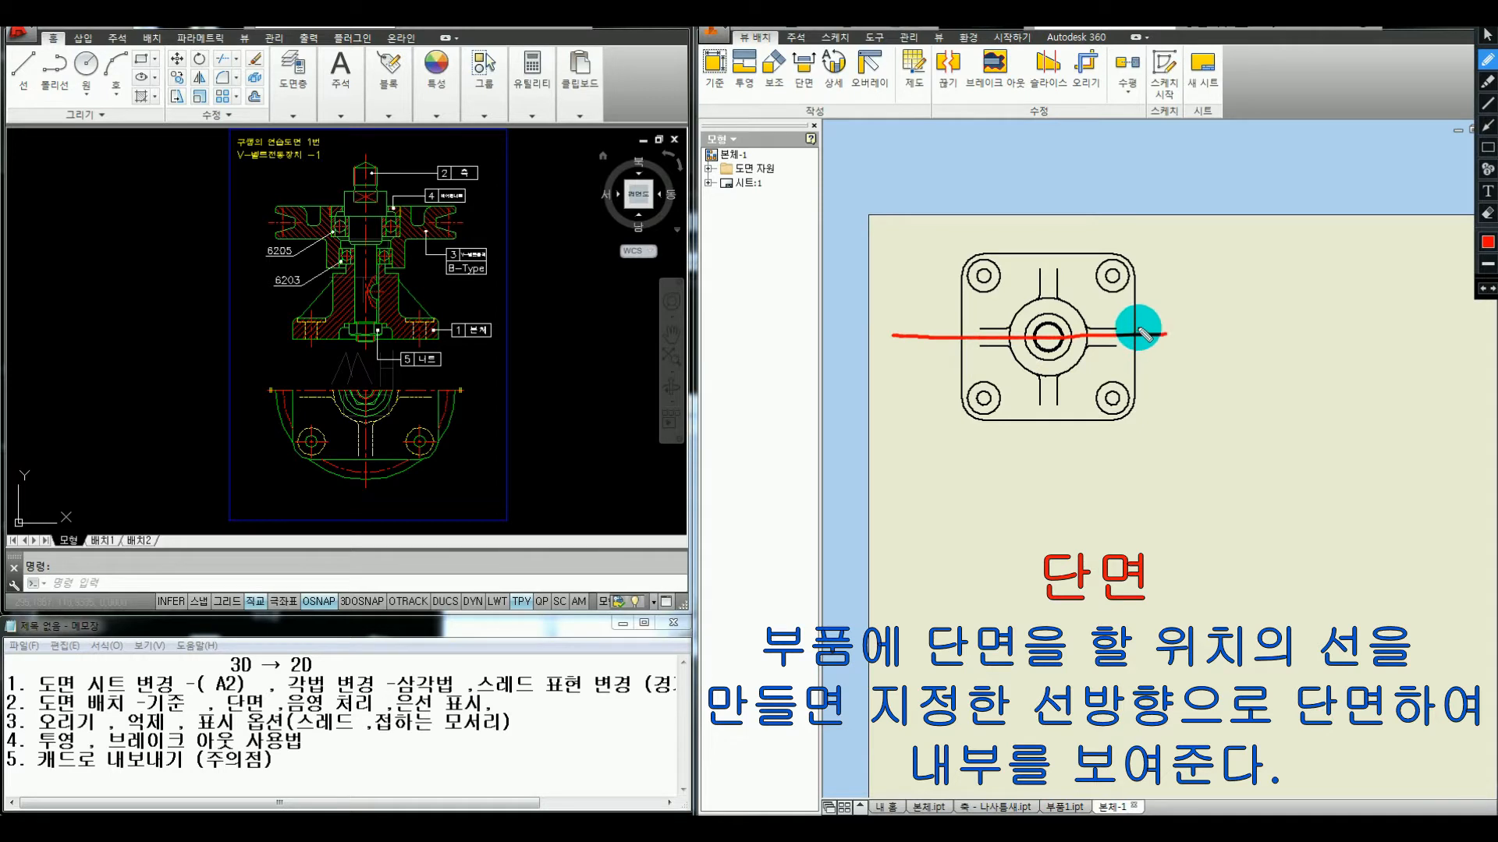
# Create a 1:1 full section view of 본체, cut horizontally through the plan view's centre, and place it below
pyautogui.click(802, 78)
pyautogui.click(804, 78)
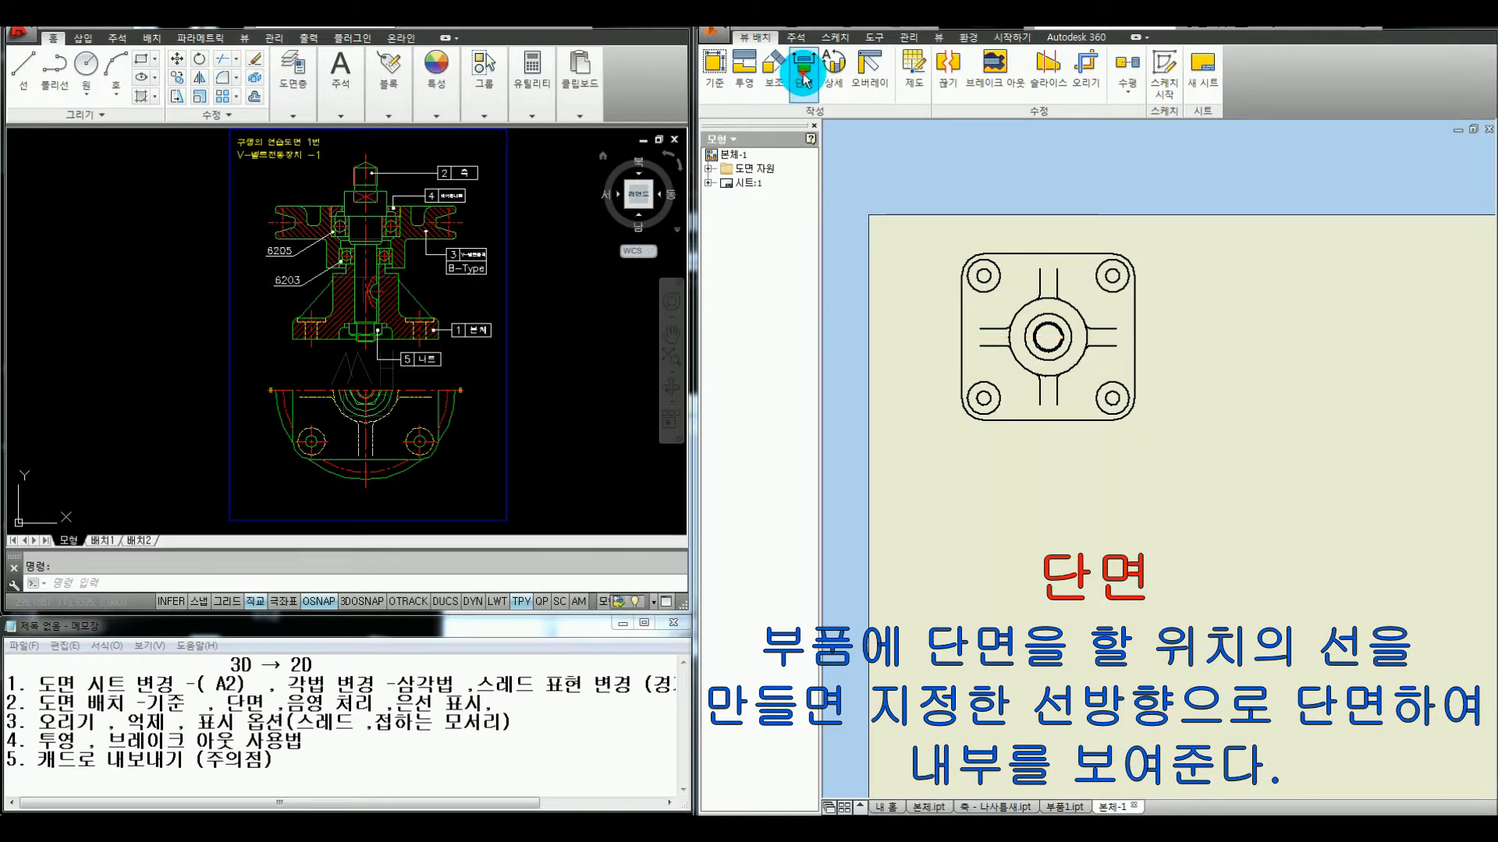
pyautogui.click(953, 290)
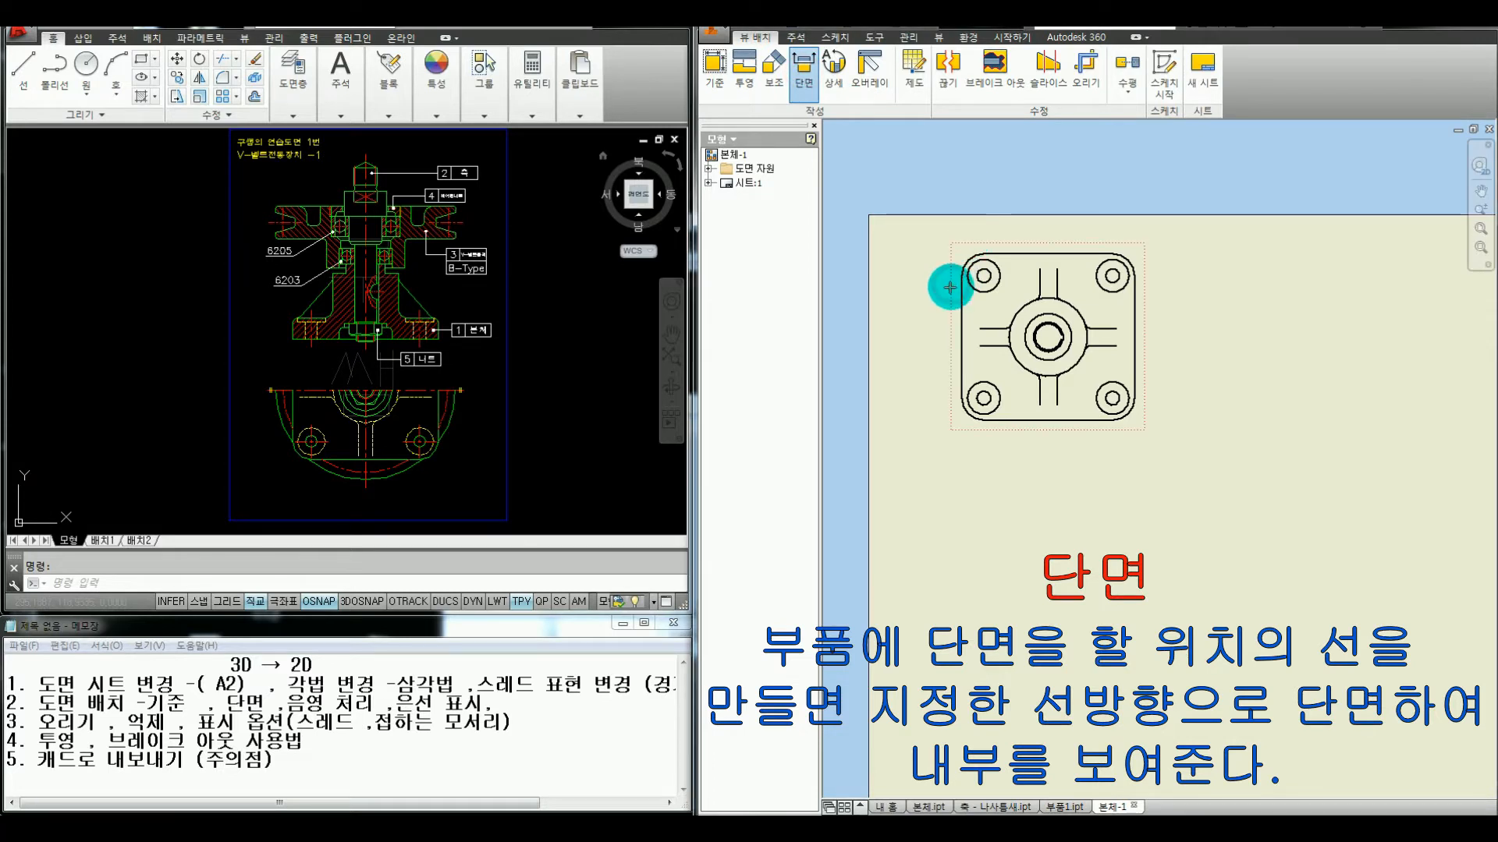
pyautogui.click(963, 336)
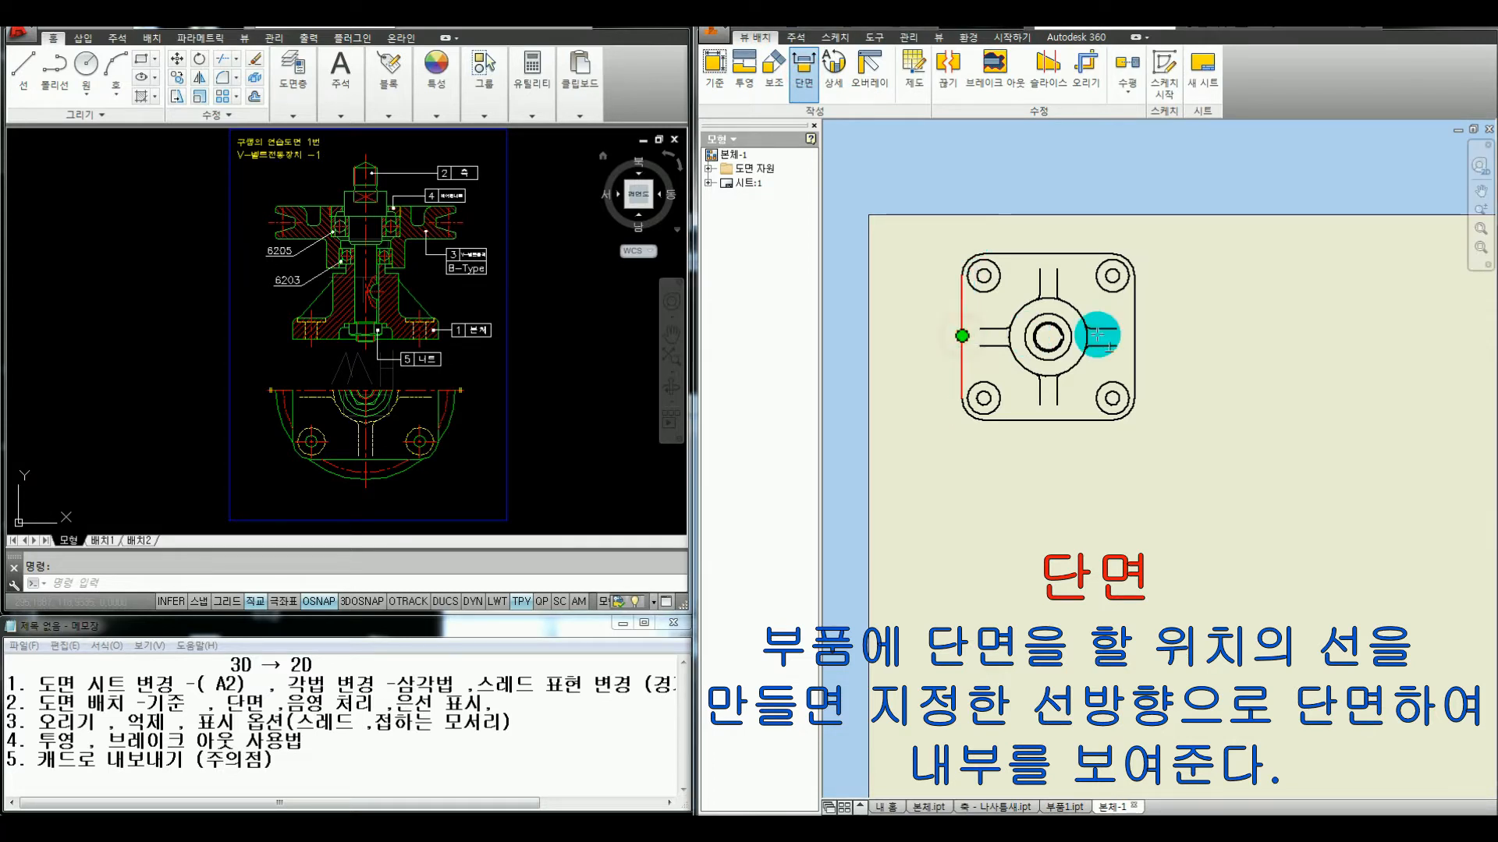
pyautogui.click(1131, 337)
pyautogui.rightClick(1163, 329)
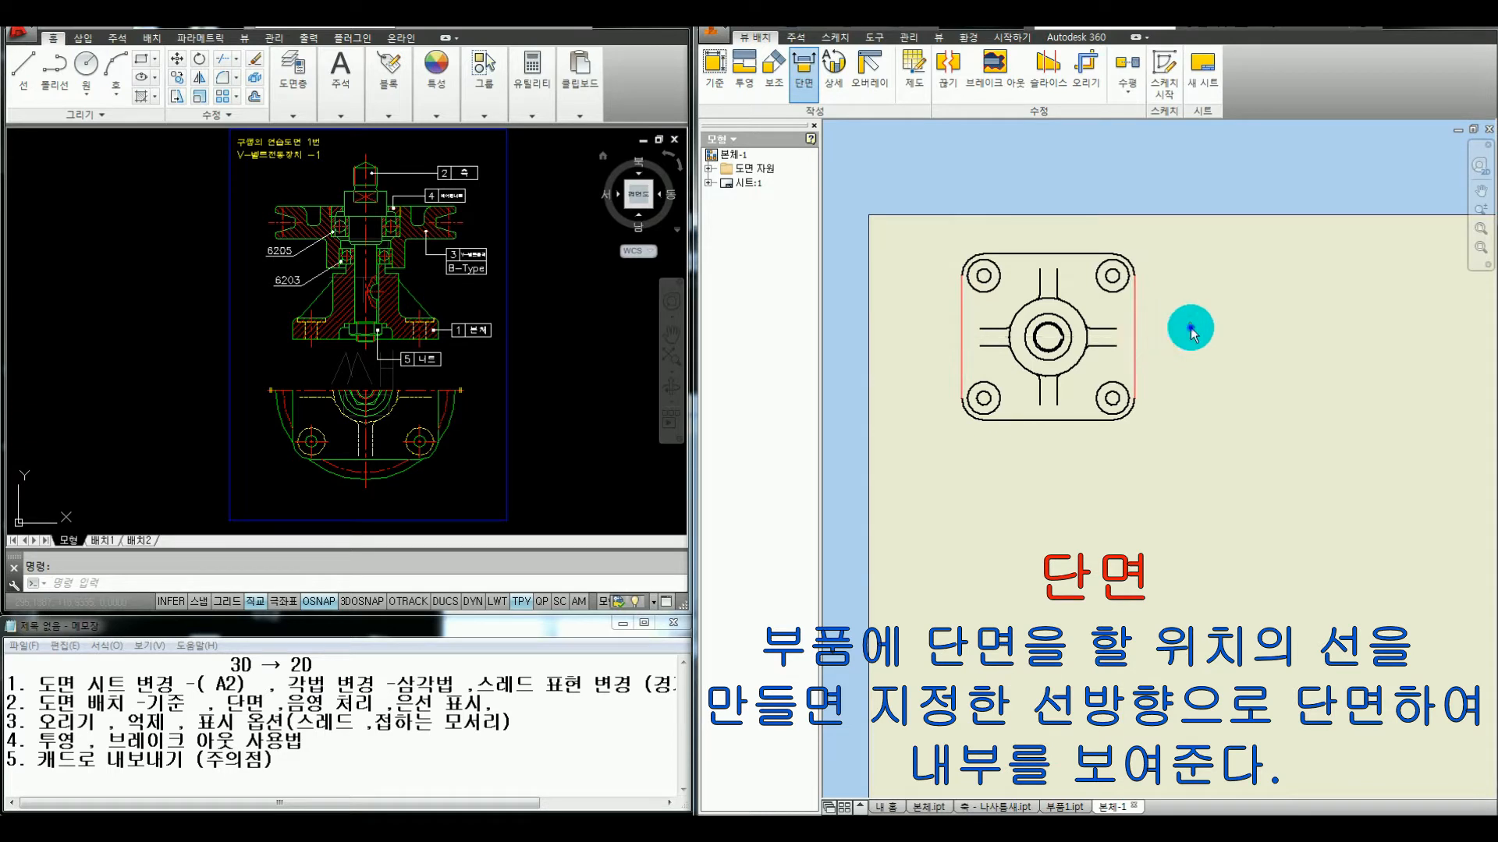
pyautogui.click(1189, 336)
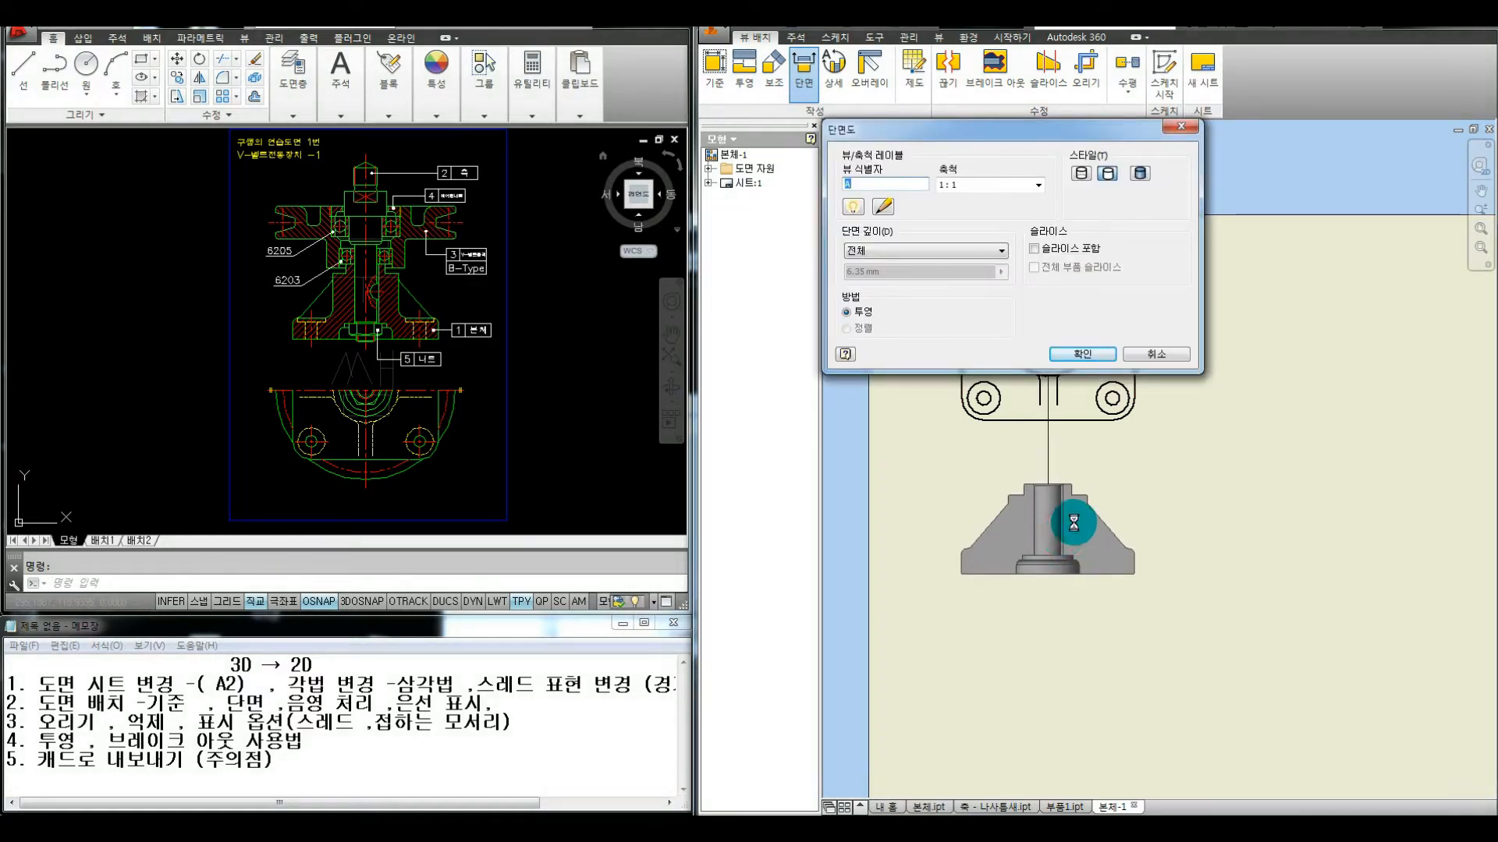
pyautogui.click(1076, 521)
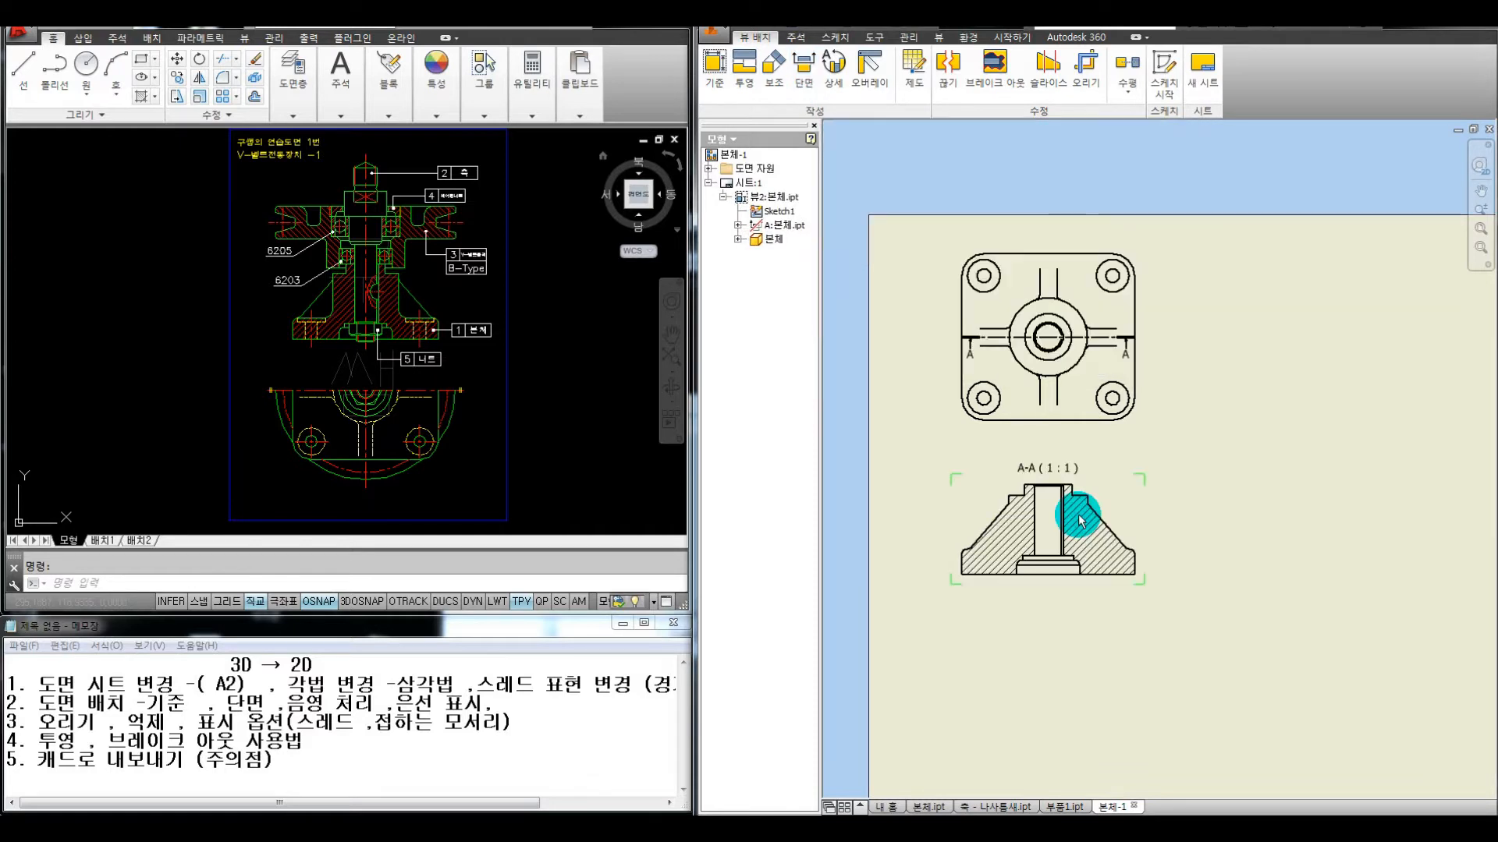
pyautogui.click(1124, 355)
pyautogui.click(1176, 491)
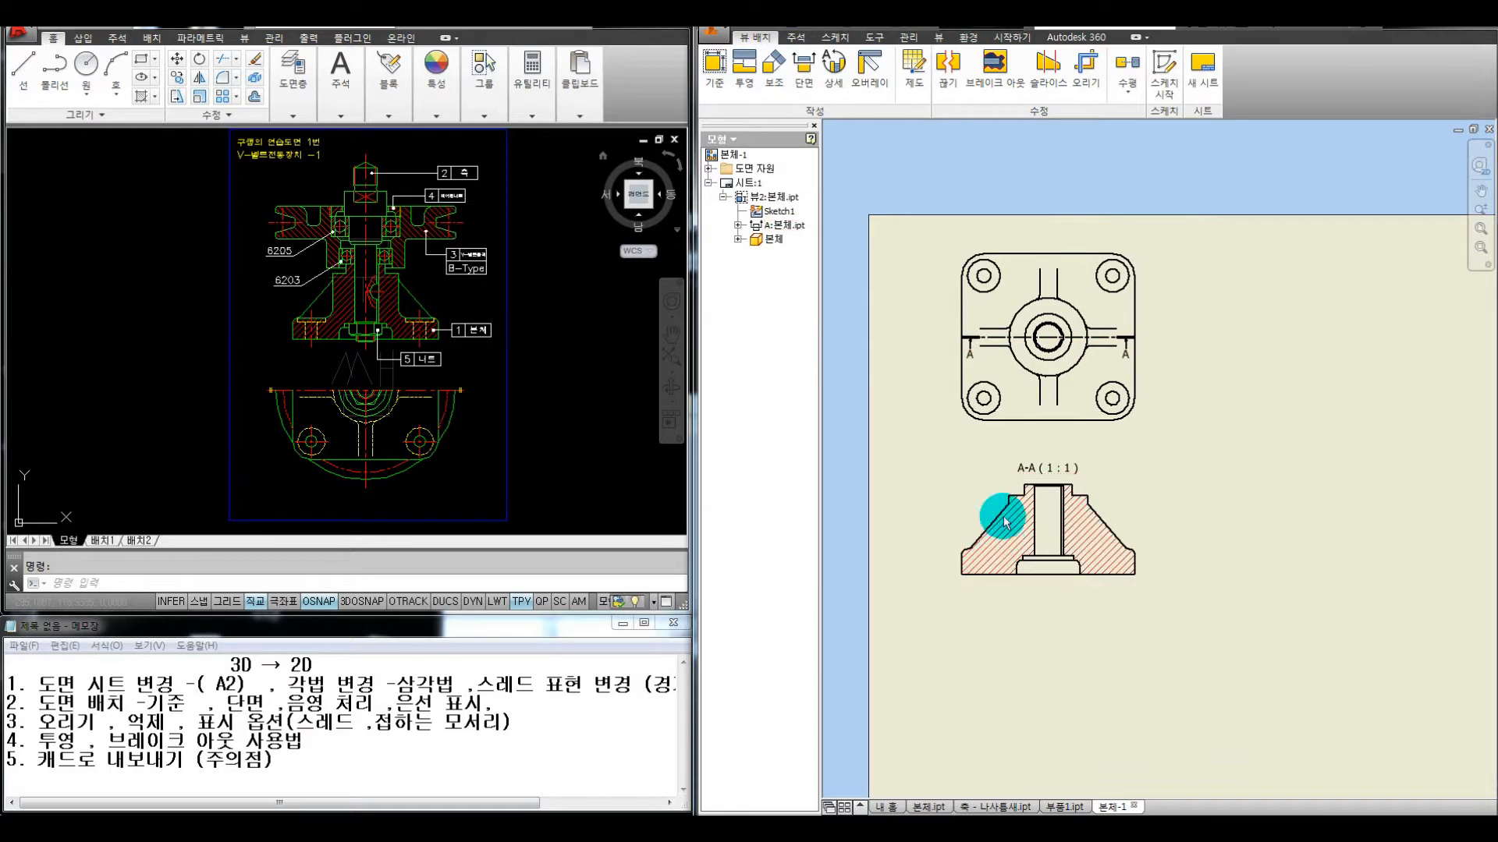
# With the red pen, circle the reference drawing's two bolt holes, trace cutting line A-A, and sketch a bolt hole on section A-A
pyautogui.hotkey('ctrl', 'alt', 'd')
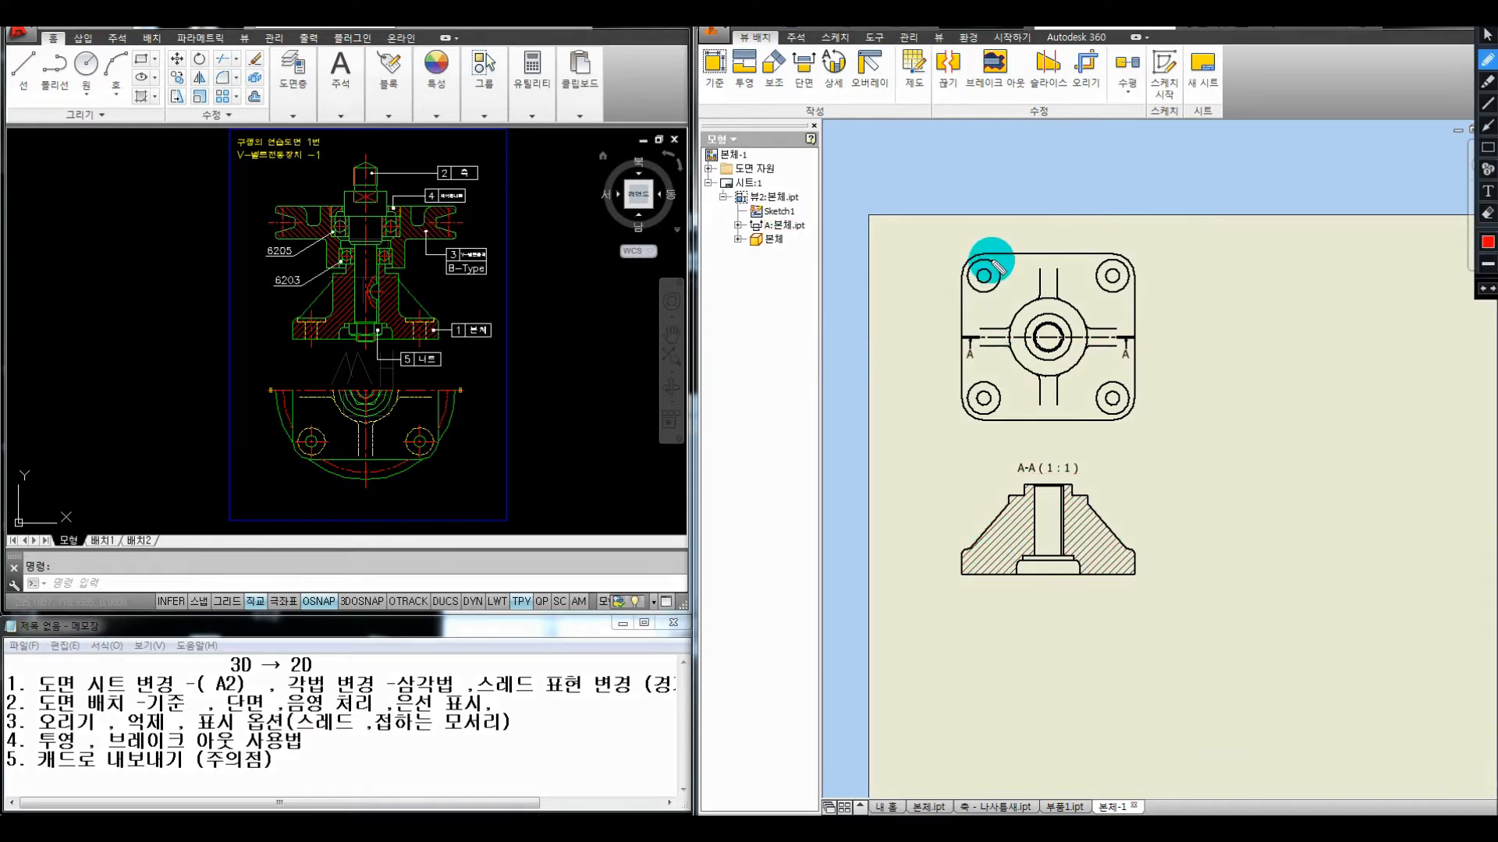
pyautogui.click(311, 311)
pyautogui.moveTo(296, 337); pyautogui.dragTo(320, 312)
pyautogui.moveTo(439, 320); pyautogui.dragTo(427, 312)
pyautogui.moveTo(918, 337); pyautogui.dragTo(1187, 337)
pyautogui.moveTo(964, 552)
pyautogui.mouseDown()
pyautogui.moveTo(1013, 551)
pyautogui.moveTo(981, 576)
pyautogui.moveTo(998, 575)
pyautogui.mouseUp()
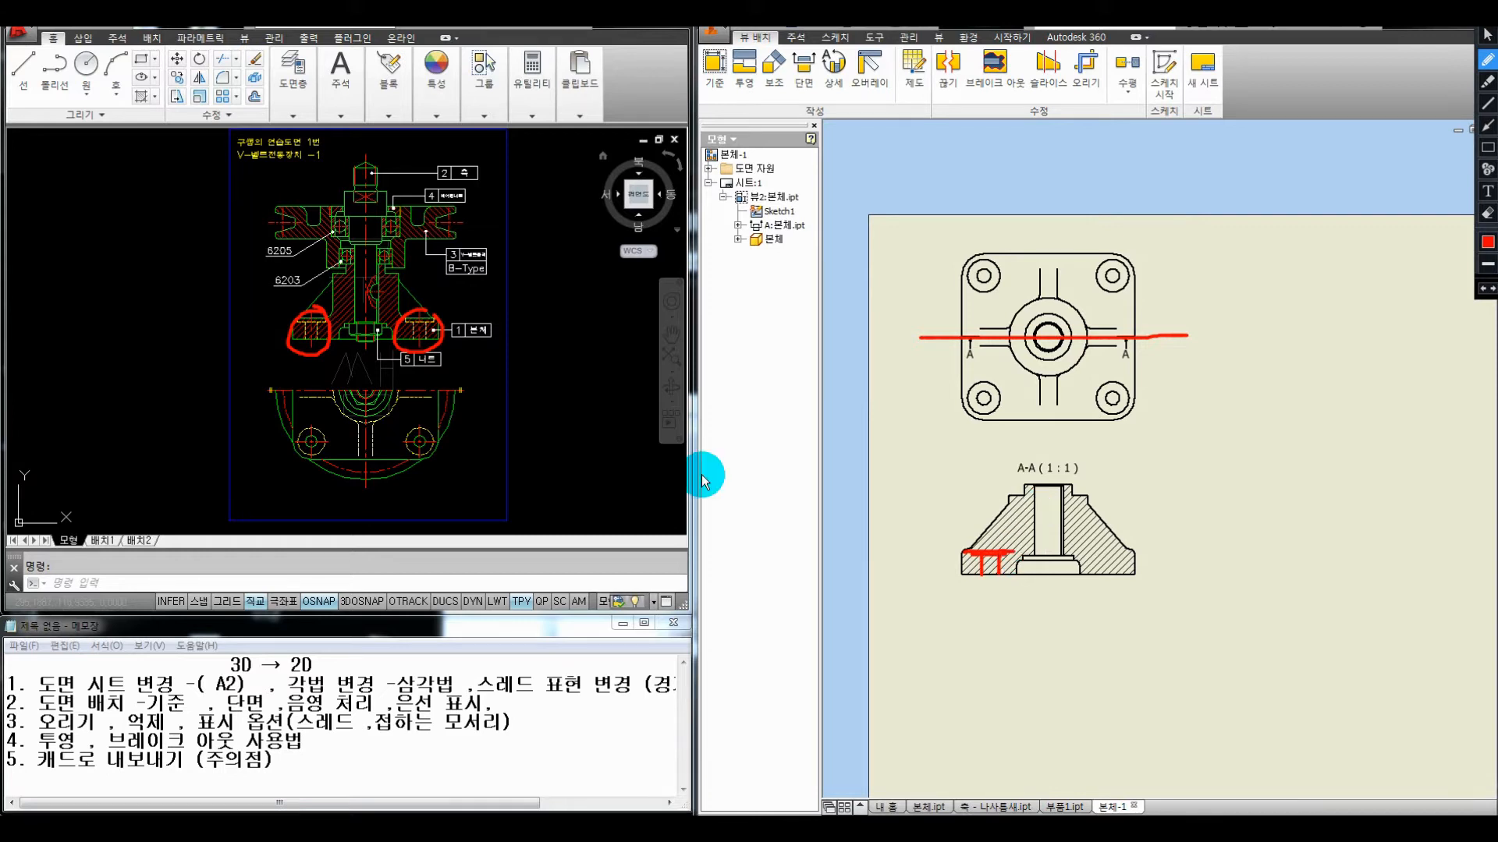
pyautogui.press('Escape')
# Sketch a stepped cutting line across the 본체 plan view with the red pen, jogging up around the central boss
pyautogui.hotkey('ctrl', 'alt', 'd')
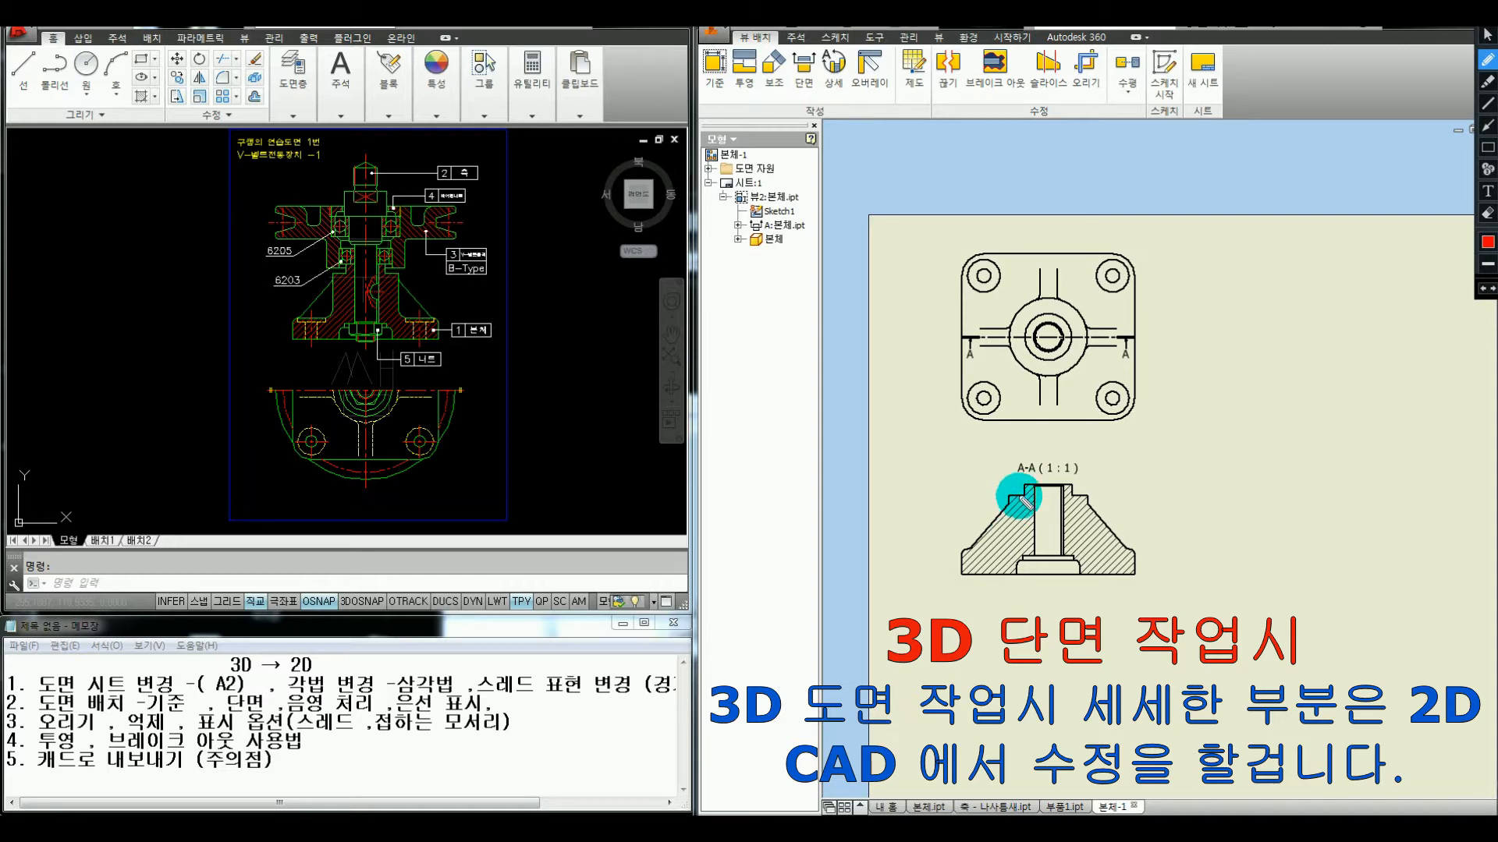
pyautogui.moveTo(939, 361)
pyautogui.mouseDown()
pyautogui.moveTo(1090, 337)
pyautogui.moveTo(1091, 361)
pyautogui.moveTo(1163, 362)
pyautogui.moveTo(1140, 372)
pyautogui.mouseUp()
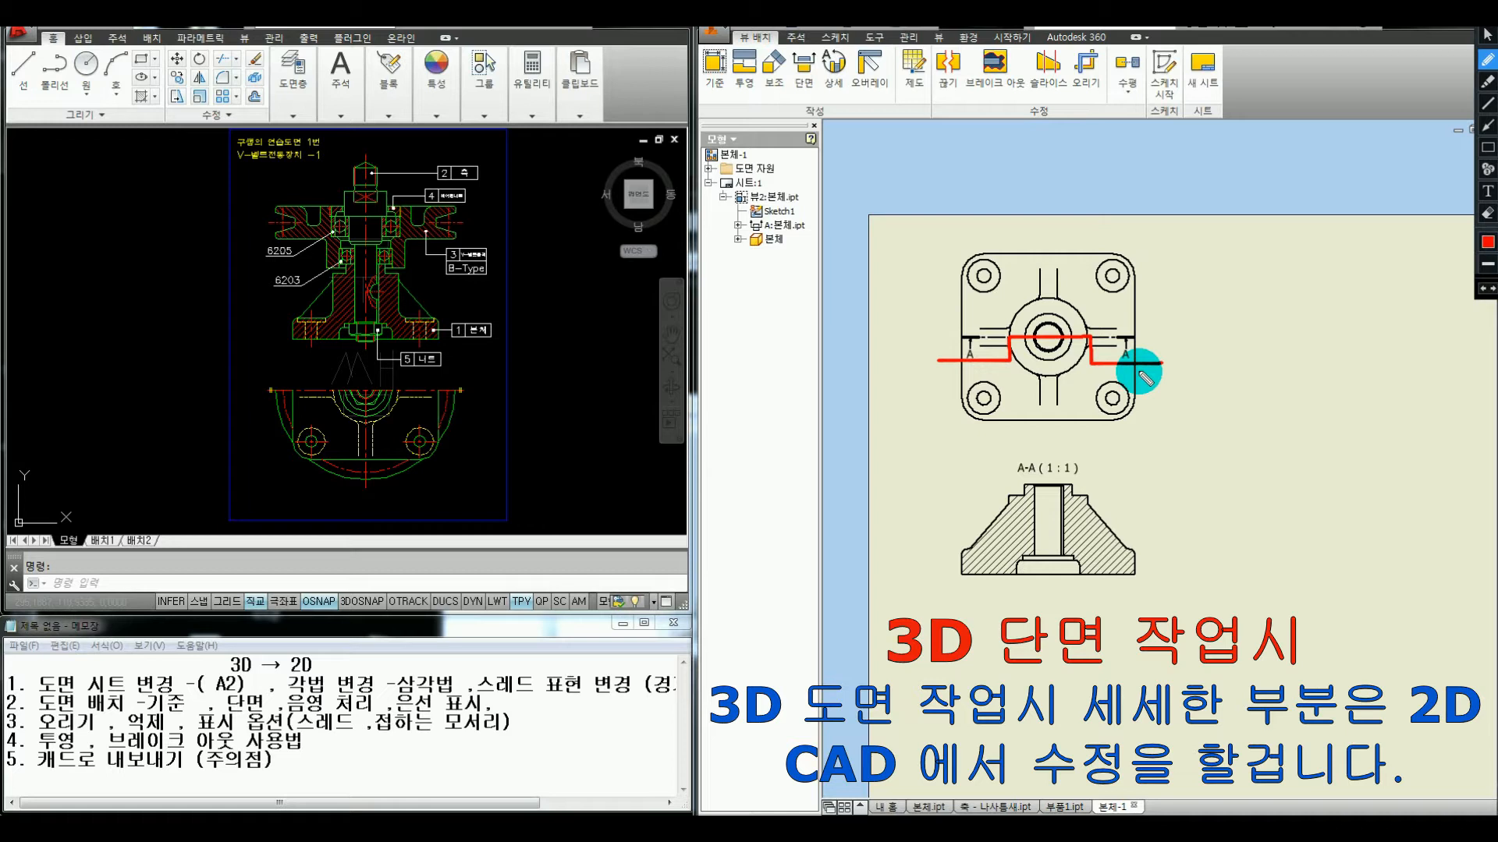
pyautogui.press('Escape')
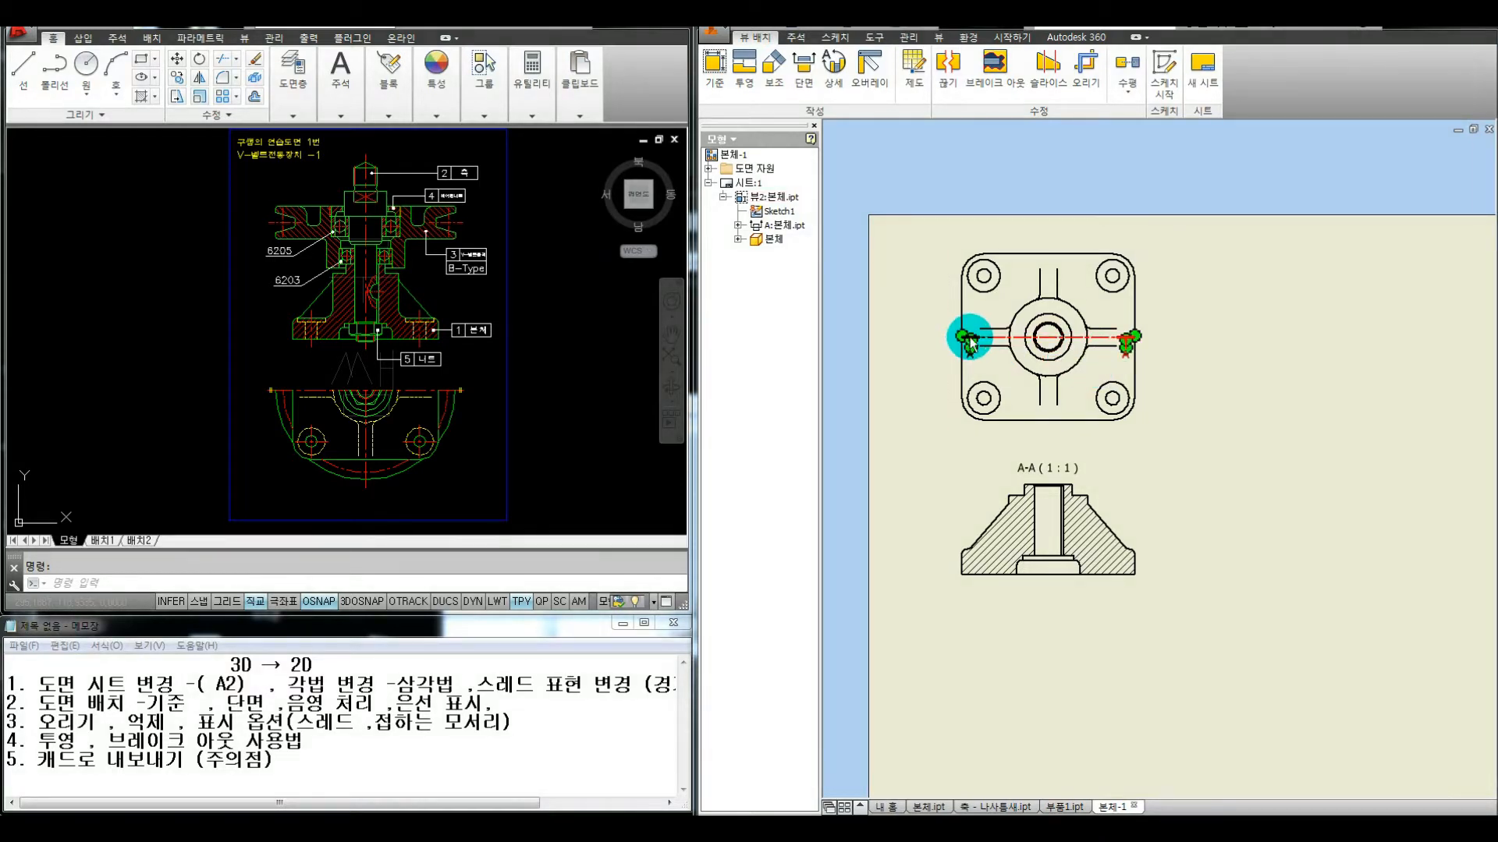
# Delete cutting line A-A from the plan view together with its section view
pyautogui.click(983, 337)
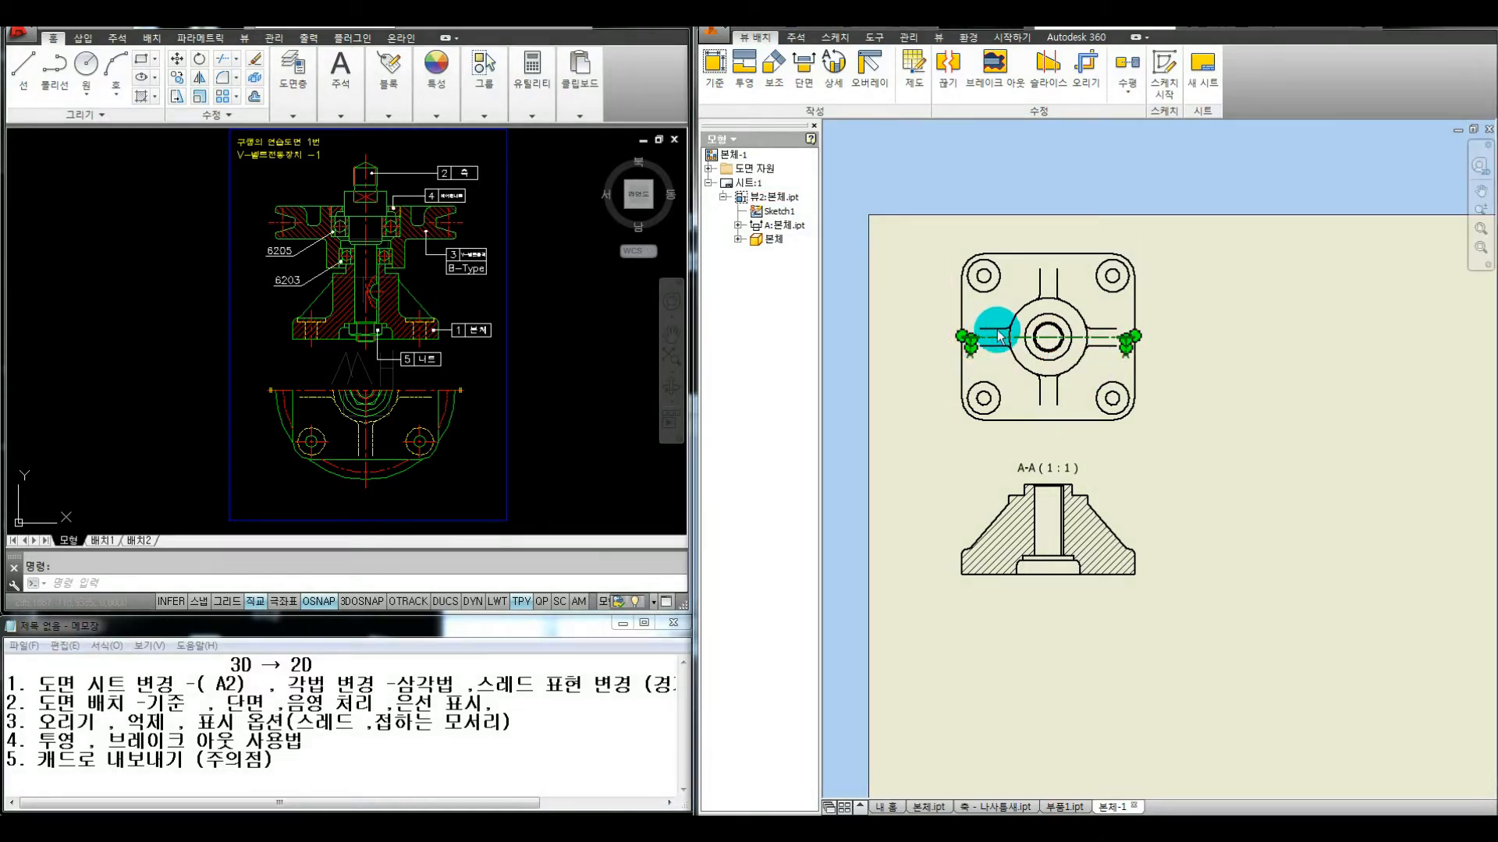
pyautogui.press('Delete')
pyautogui.click(1077, 456)
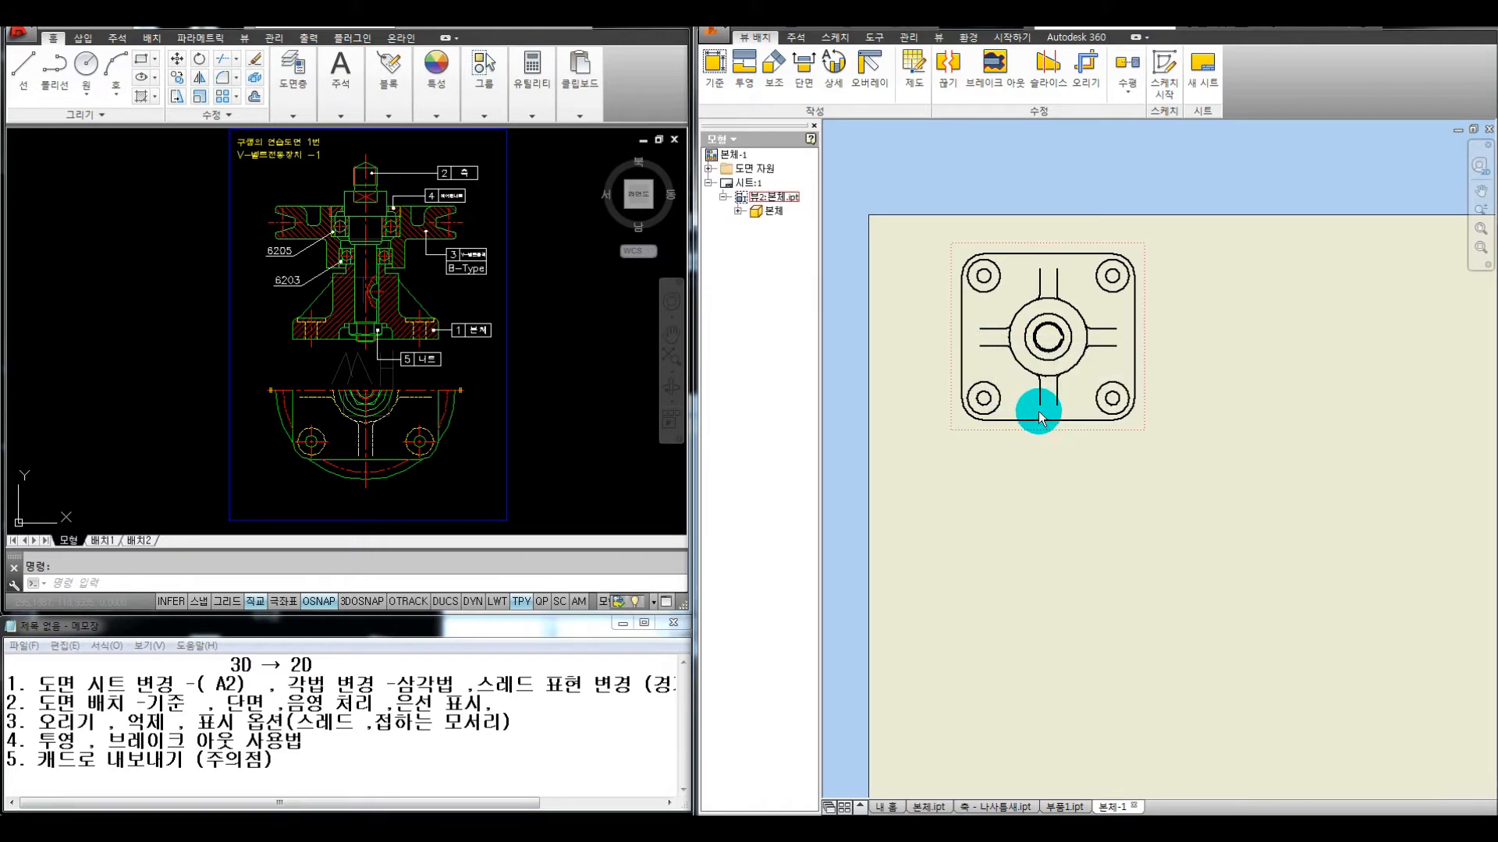
pyautogui.click(803, 70)
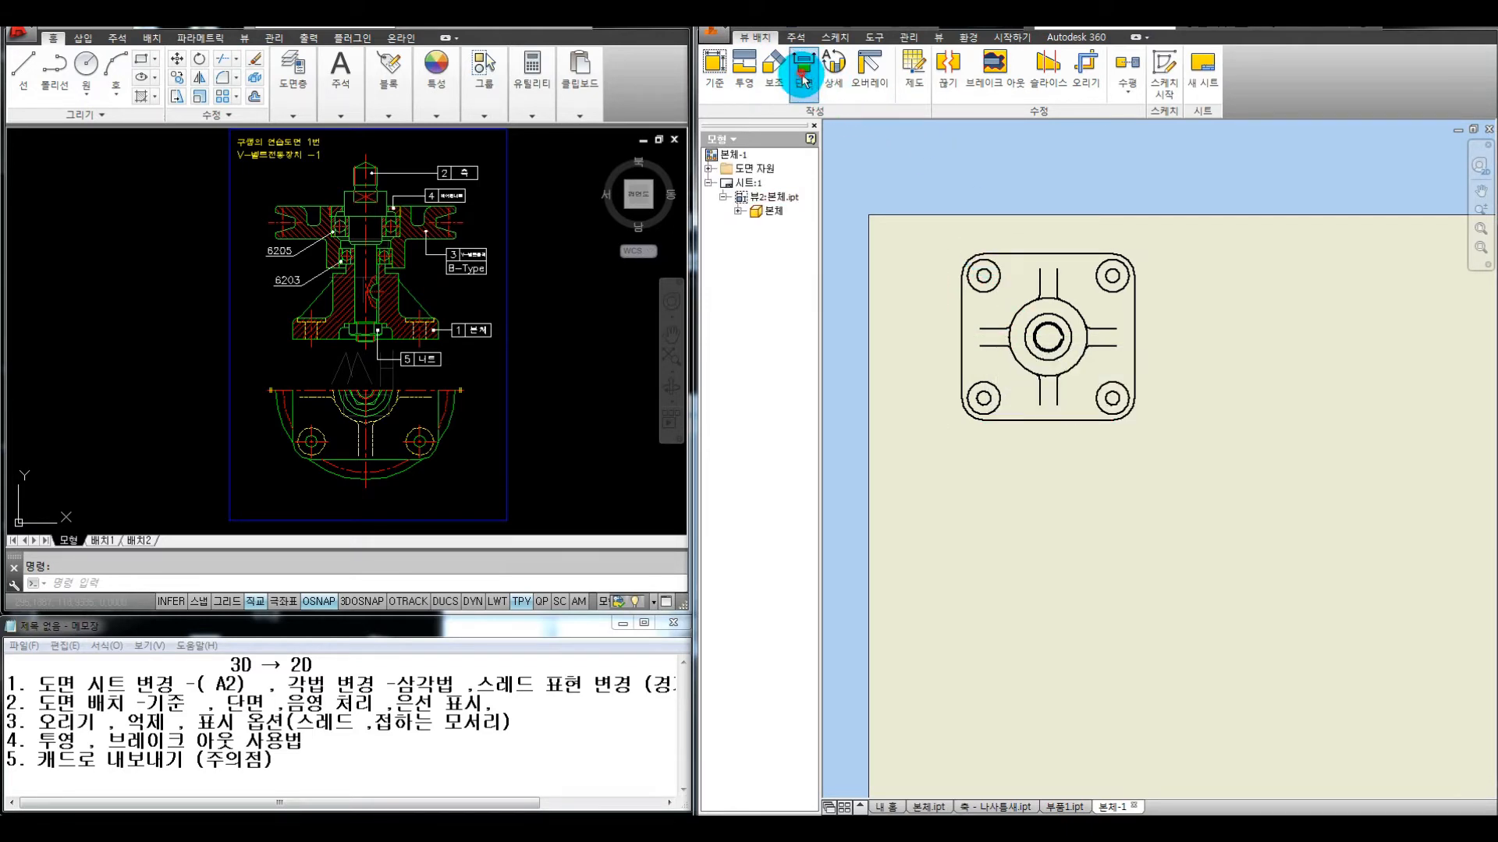
pyautogui.click(961, 344)
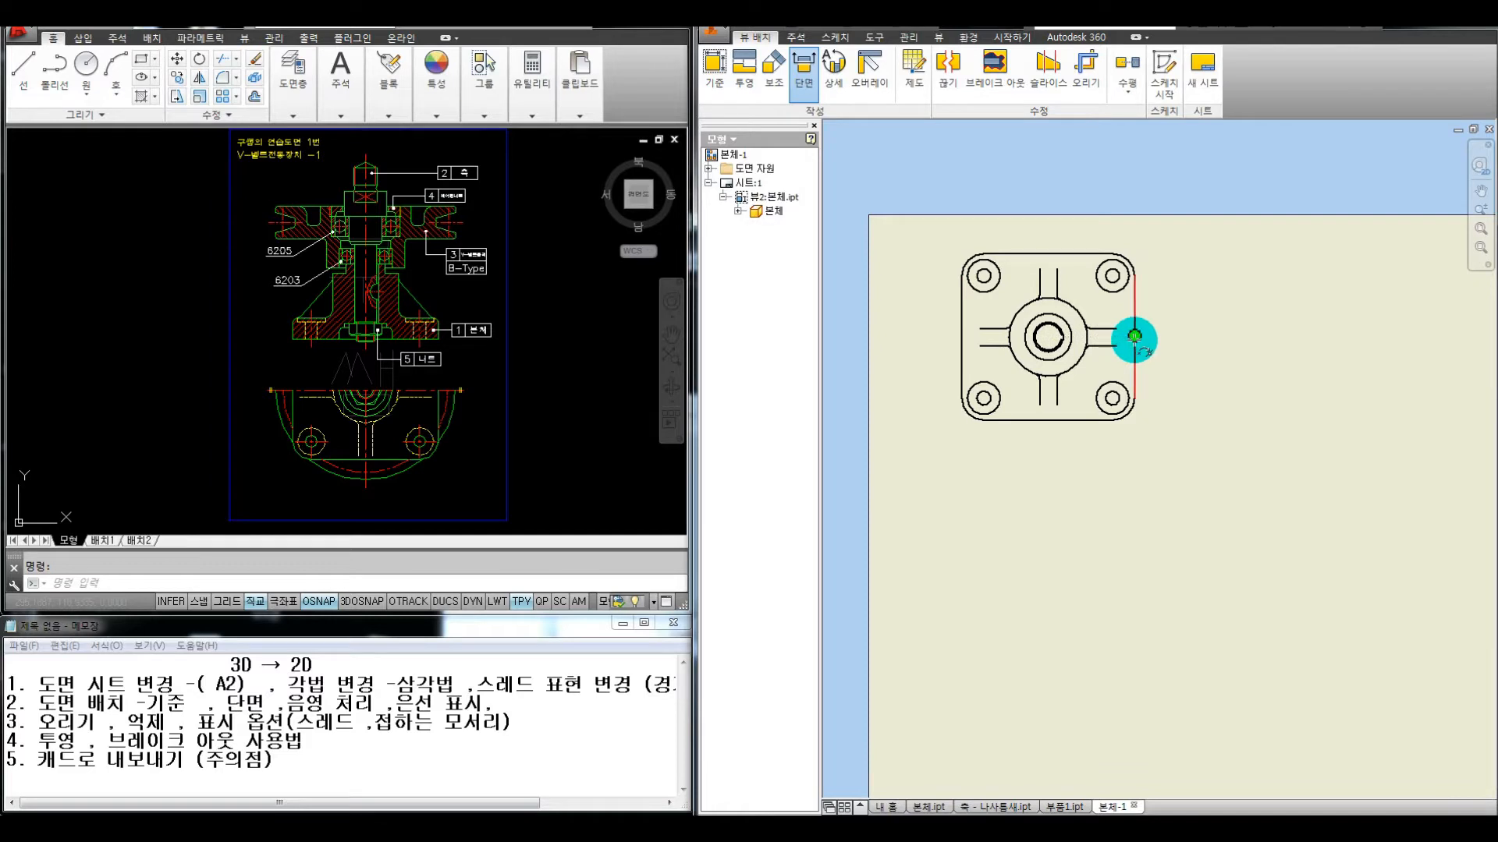
pyautogui.click(946, 337)
pyautogui.click(1154, 340)
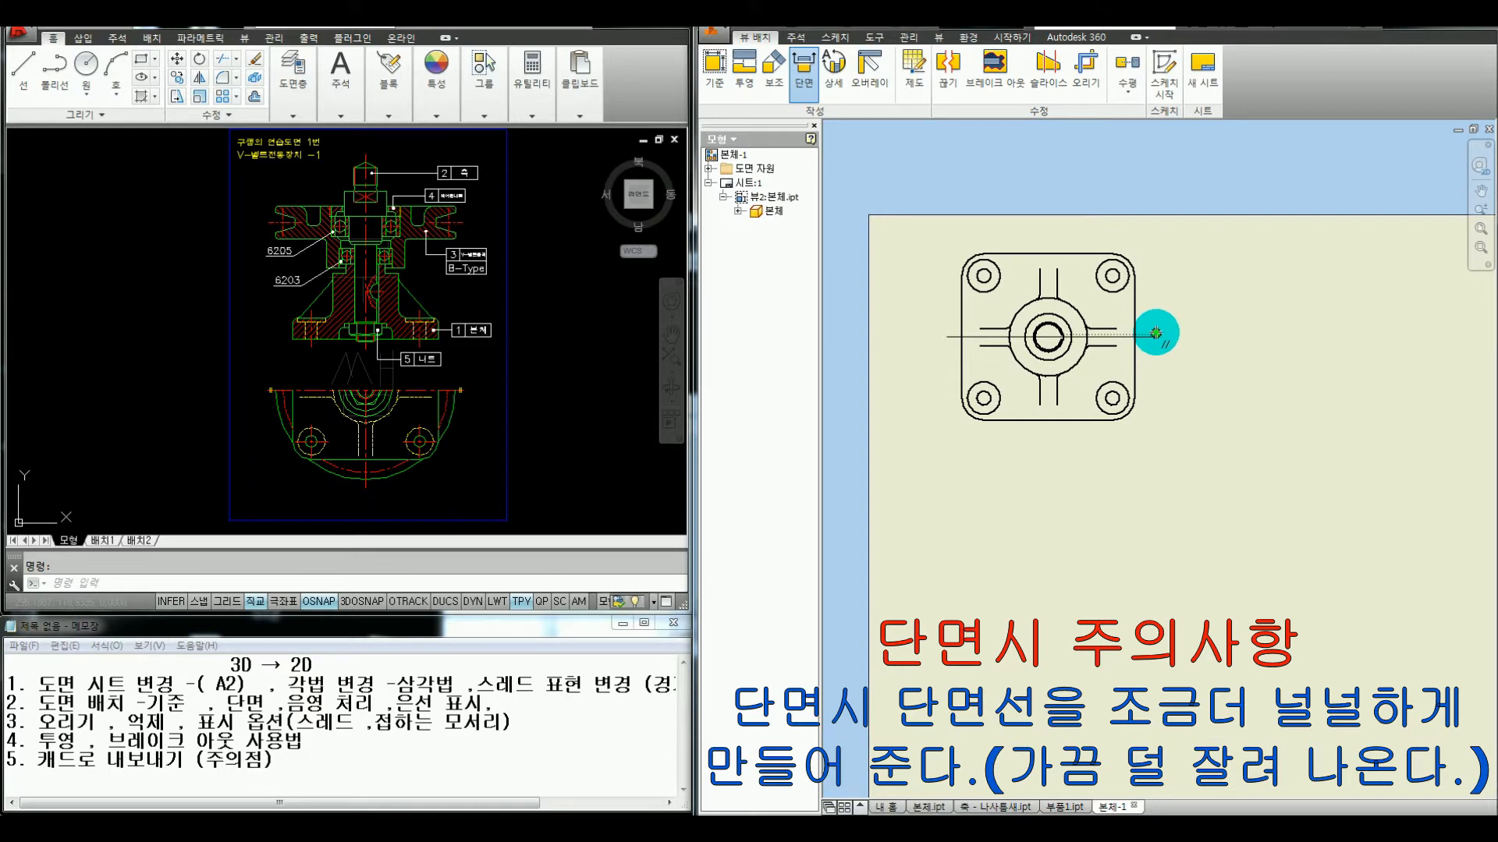
pyautogui.press('Escape')
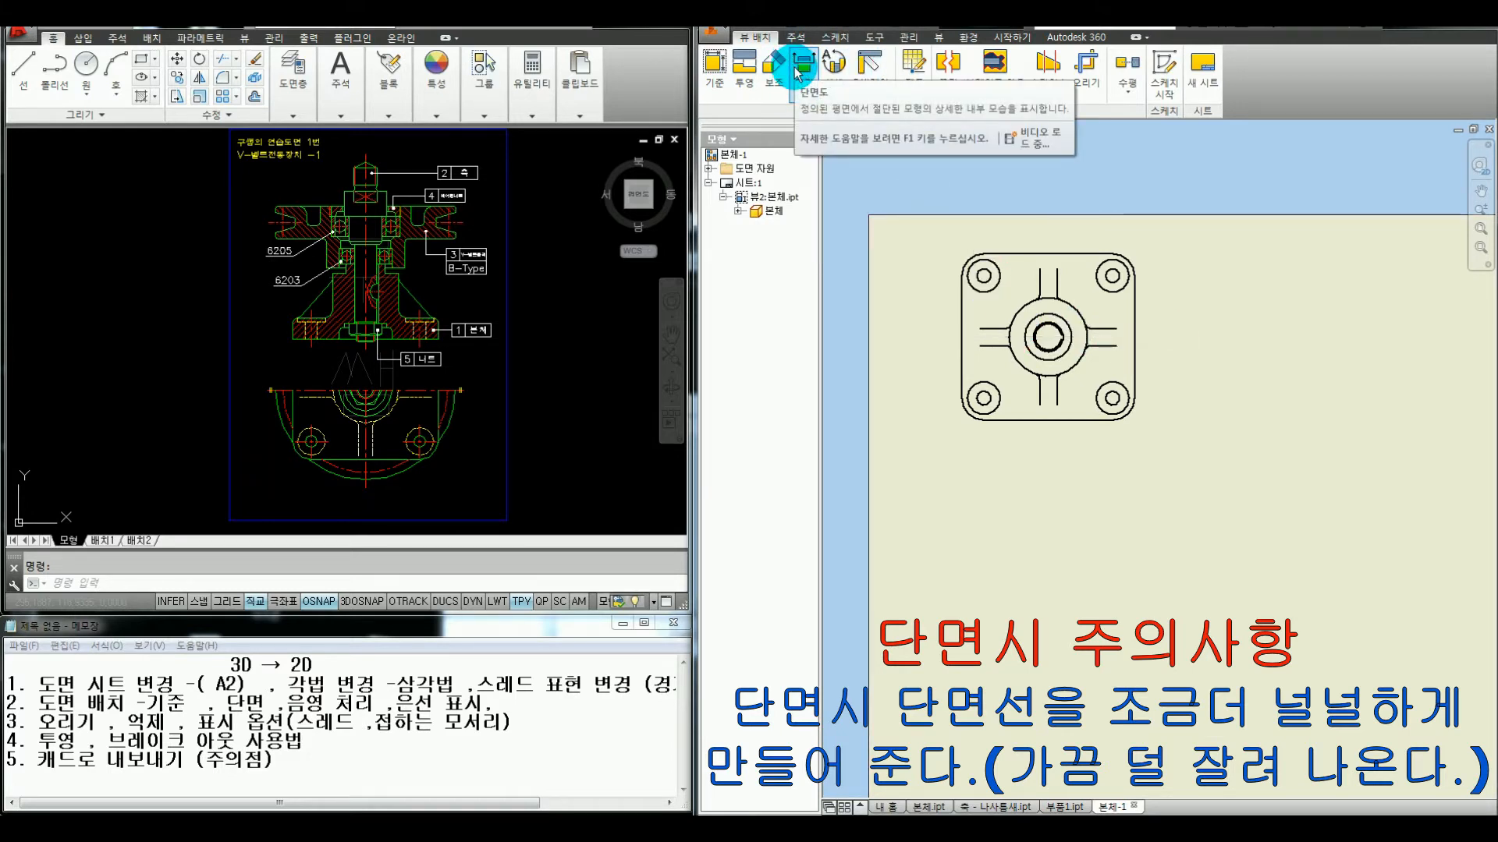
# Start a section line for the 본체 plan view just beyond its right edge, level with the bore centre
pyautogui.click(804, 69)
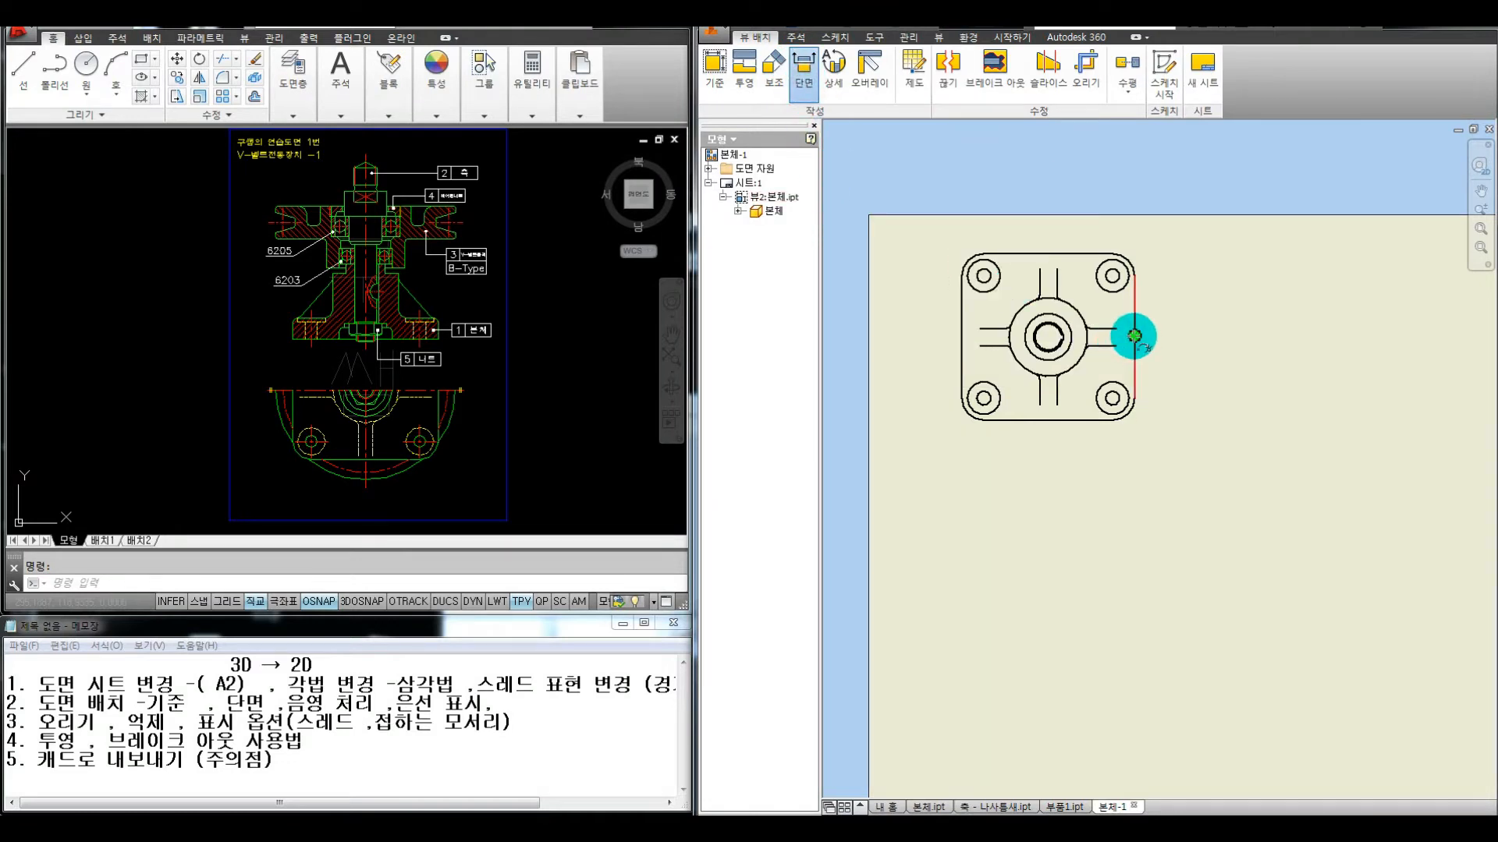
pyautogui.click(1160, 337)
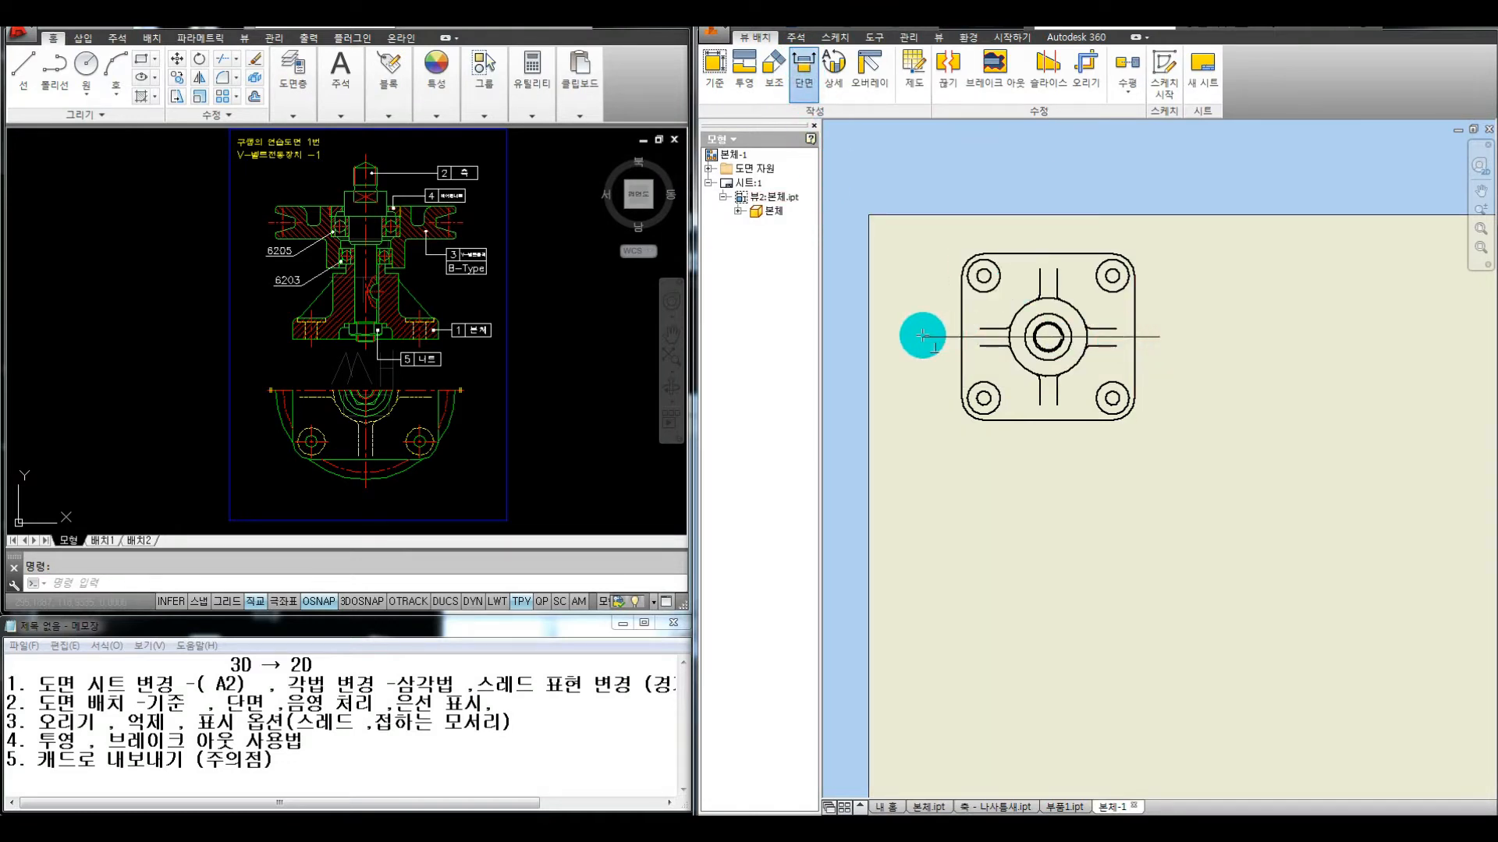
# Mark the left bolt hole and the central shaft area of the reference section with the red pen
pyautogui.hotkey('ctrl', 'alt', 'd')
pyautogui.moveTo(319, 306)
pyautogui.mouseDown()
pyautogui.moveTo(302, 363)
pyautogui.moveTo(300, 308)
pyautogui.moveTo(320, 311)
pyautogui.moveTo(320, 361)
pyautogui.mouseUp()
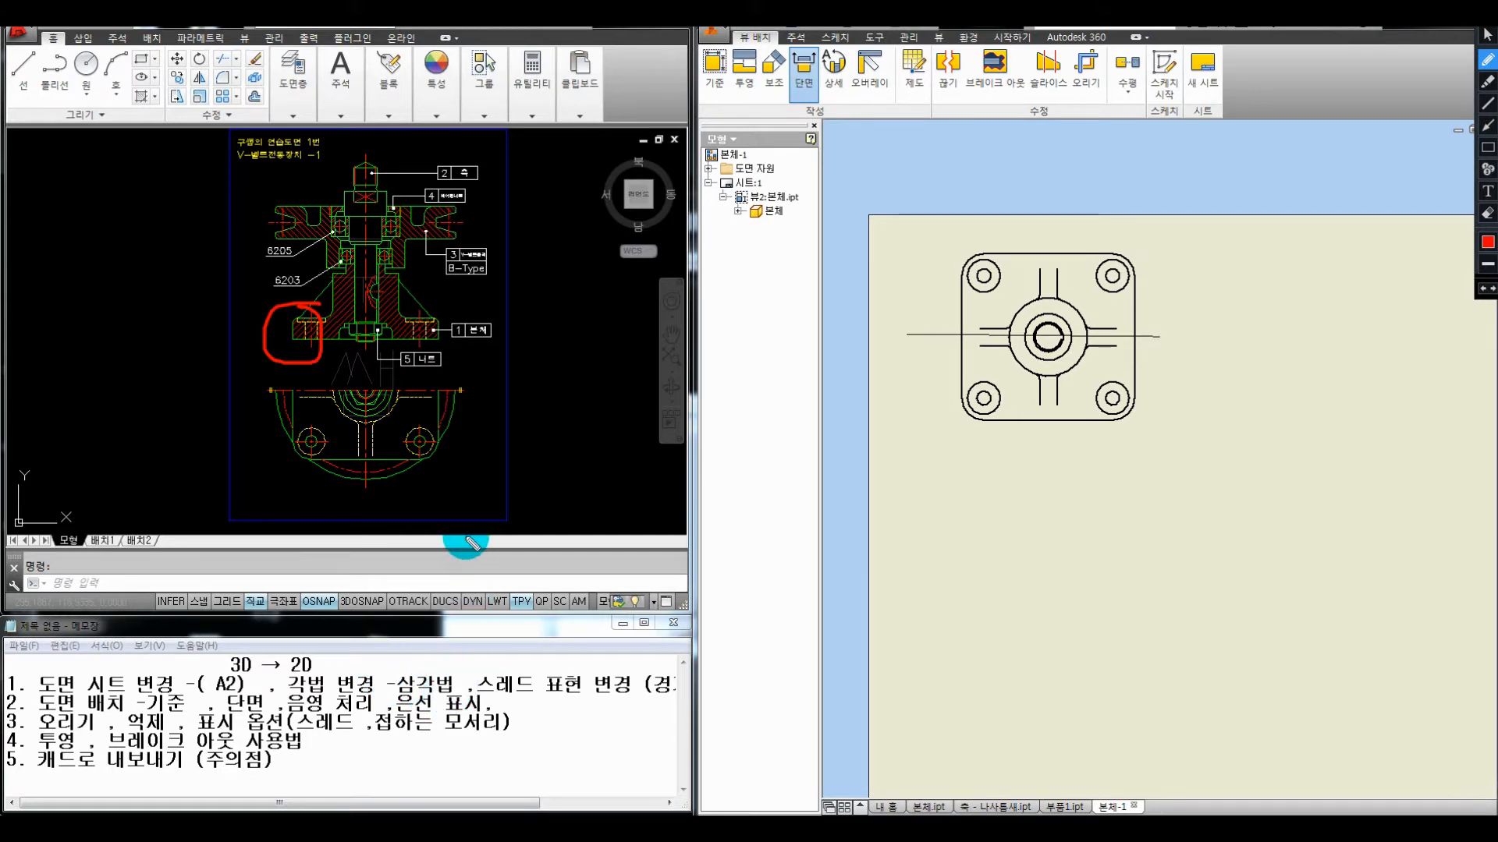
pyautogui.moveTo(357, 289)
pyautogui.mouseDown()
pyautogui.moveTo(373, 283)
pyautogui.moveTo(368, 316)
pyautogui.mouseUp()
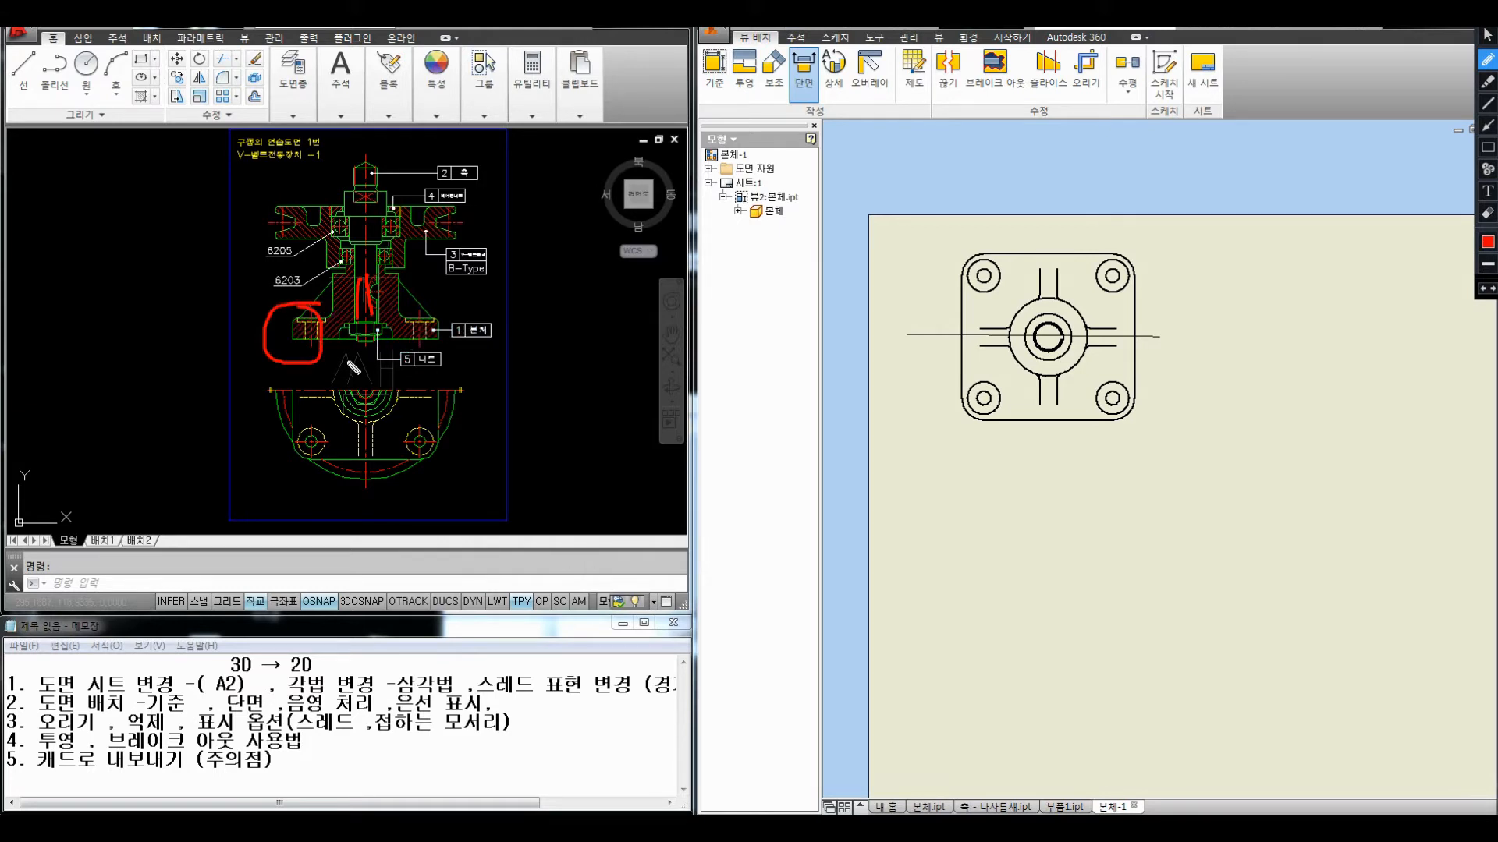
pyautogui.press('Escape')
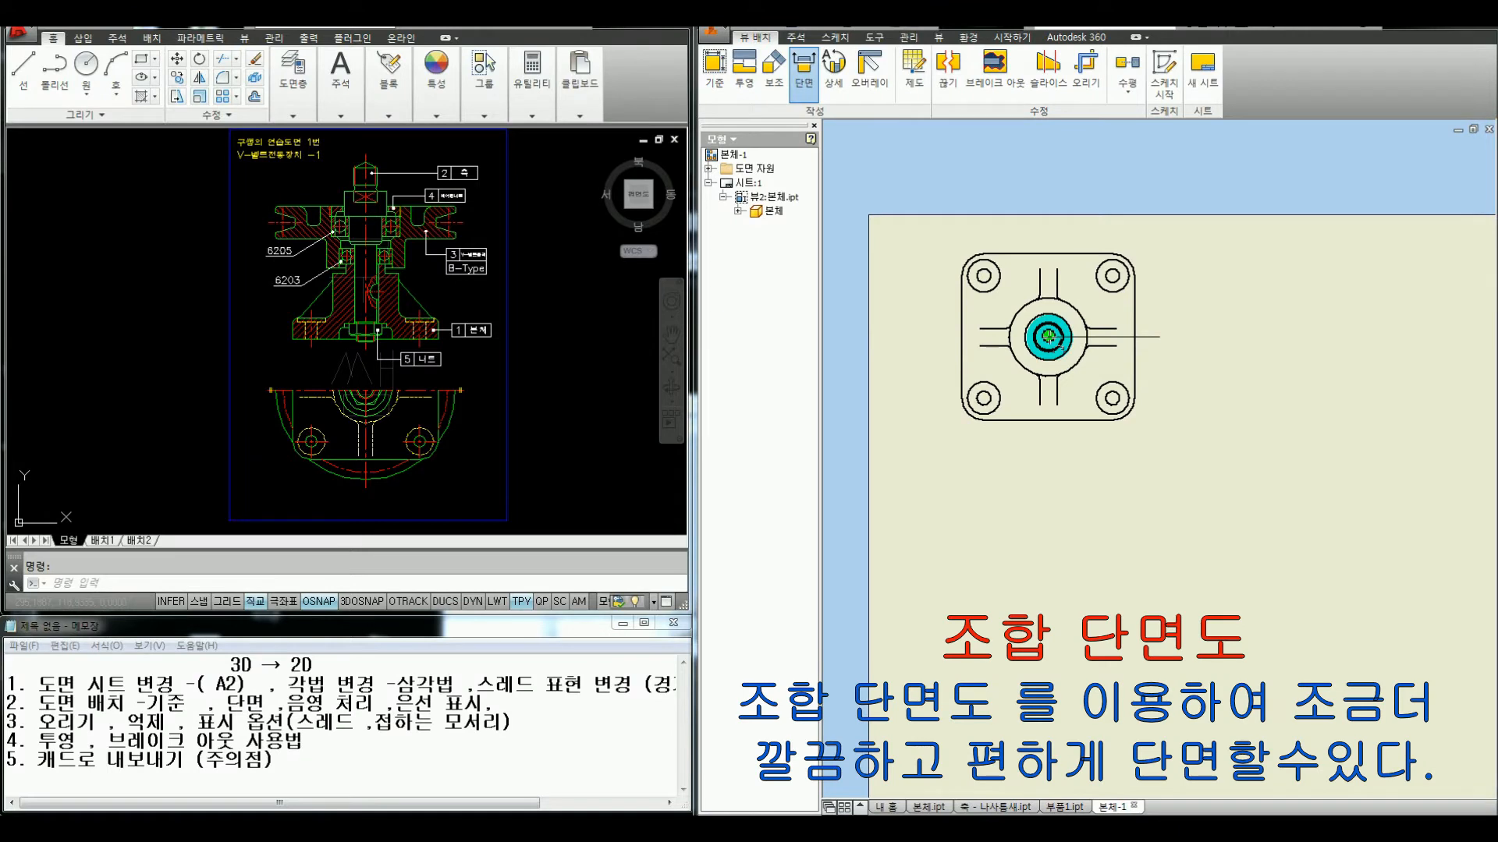
# Extend the section line to the bore centre and out through the upper-left bolt hole, placing the aligned section view below the plan
pyautogui.click(1048, 337)
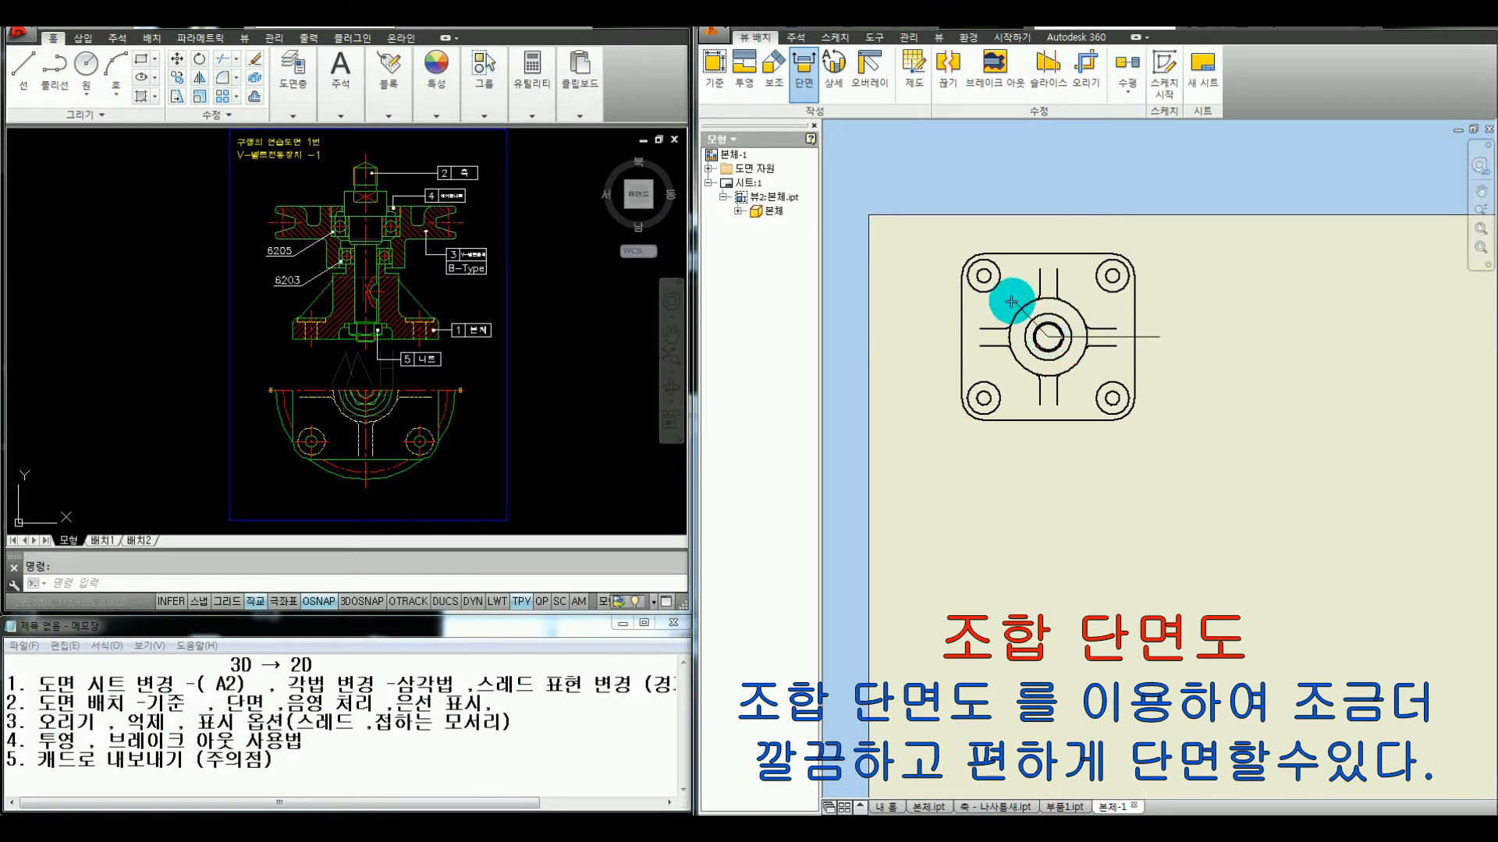
pyautogui.click(944, 241)
pyautogui.rightClick(973, 235)
pyautogui.click(1018, 234)
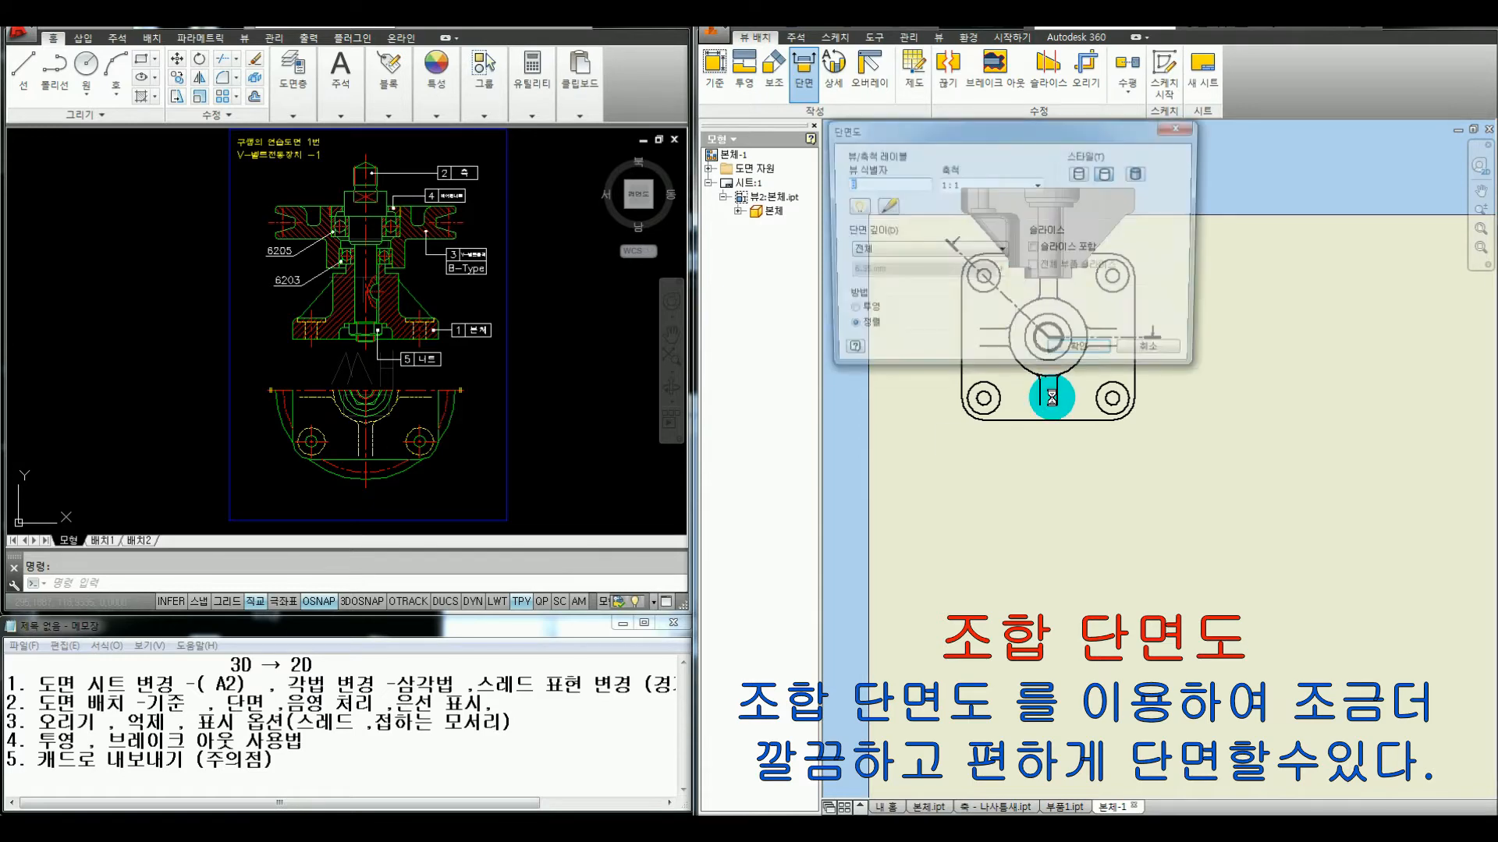
pyautogui.click(1052, 513)
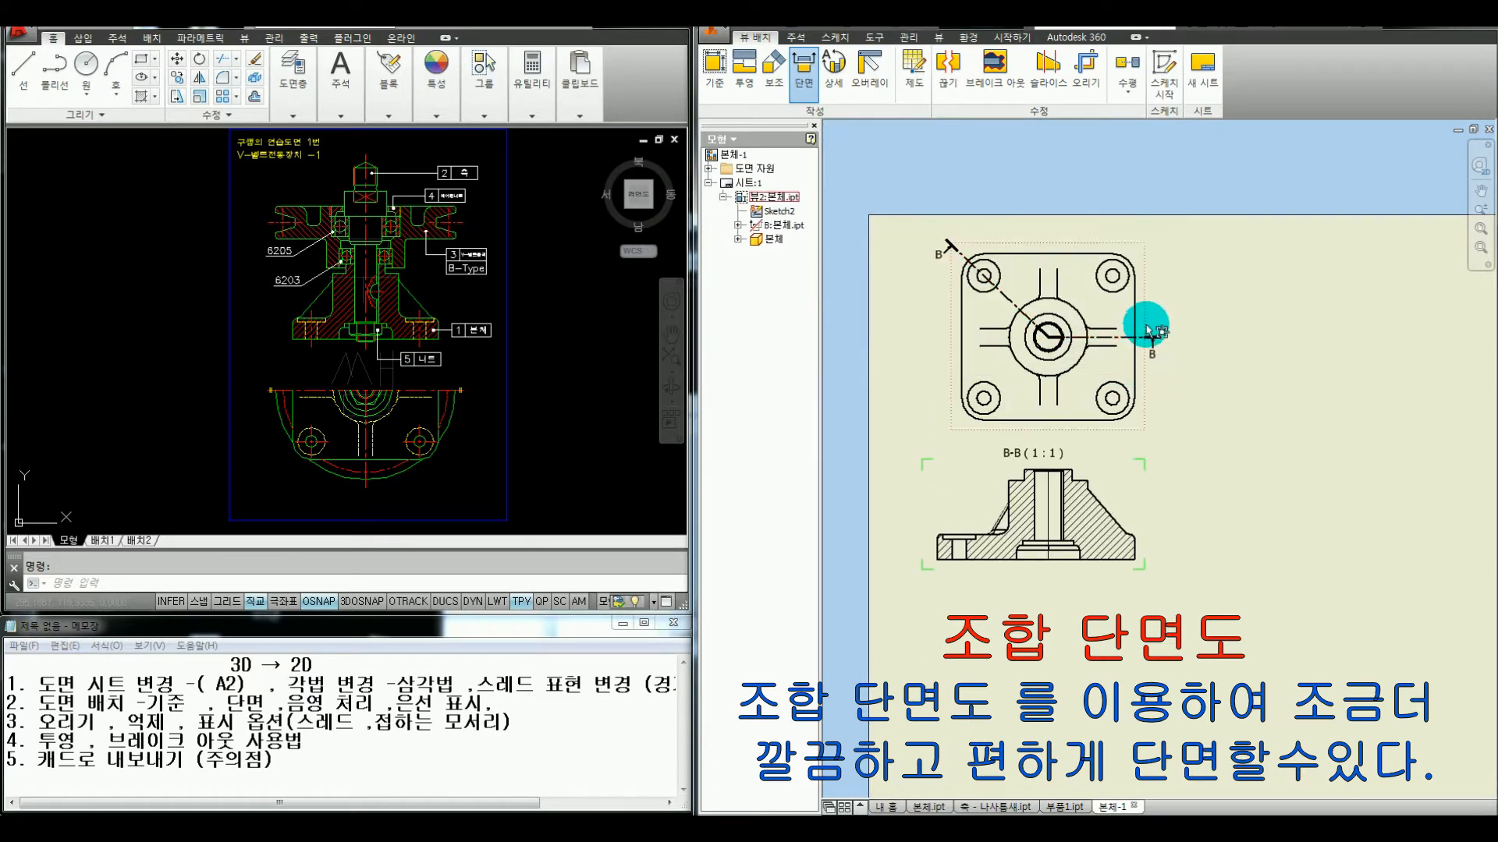
# Trace the bent cutting line B-B and circle the sectioned bolt hole in view B-B with the red pen
pyautogui.moveTo(1175, 337)
pyautogui.mouseDown()
pyautogui.moveTo(1049, 336)
pyautogui.moveTo(993, 264)
pyautogui.moveTo(964, 273)
pyautogui.moveTo(998, 285)
pyautogui.moveTo(973, 279)
pyautogui.mouseUp()
pyautogui.moveTo(959, 508)
pyautogui.mouseDown()
pyautogui.moveTo(973, 575)
pyautogui.moveTo(969, 523)
pyautogui.mouseUp()
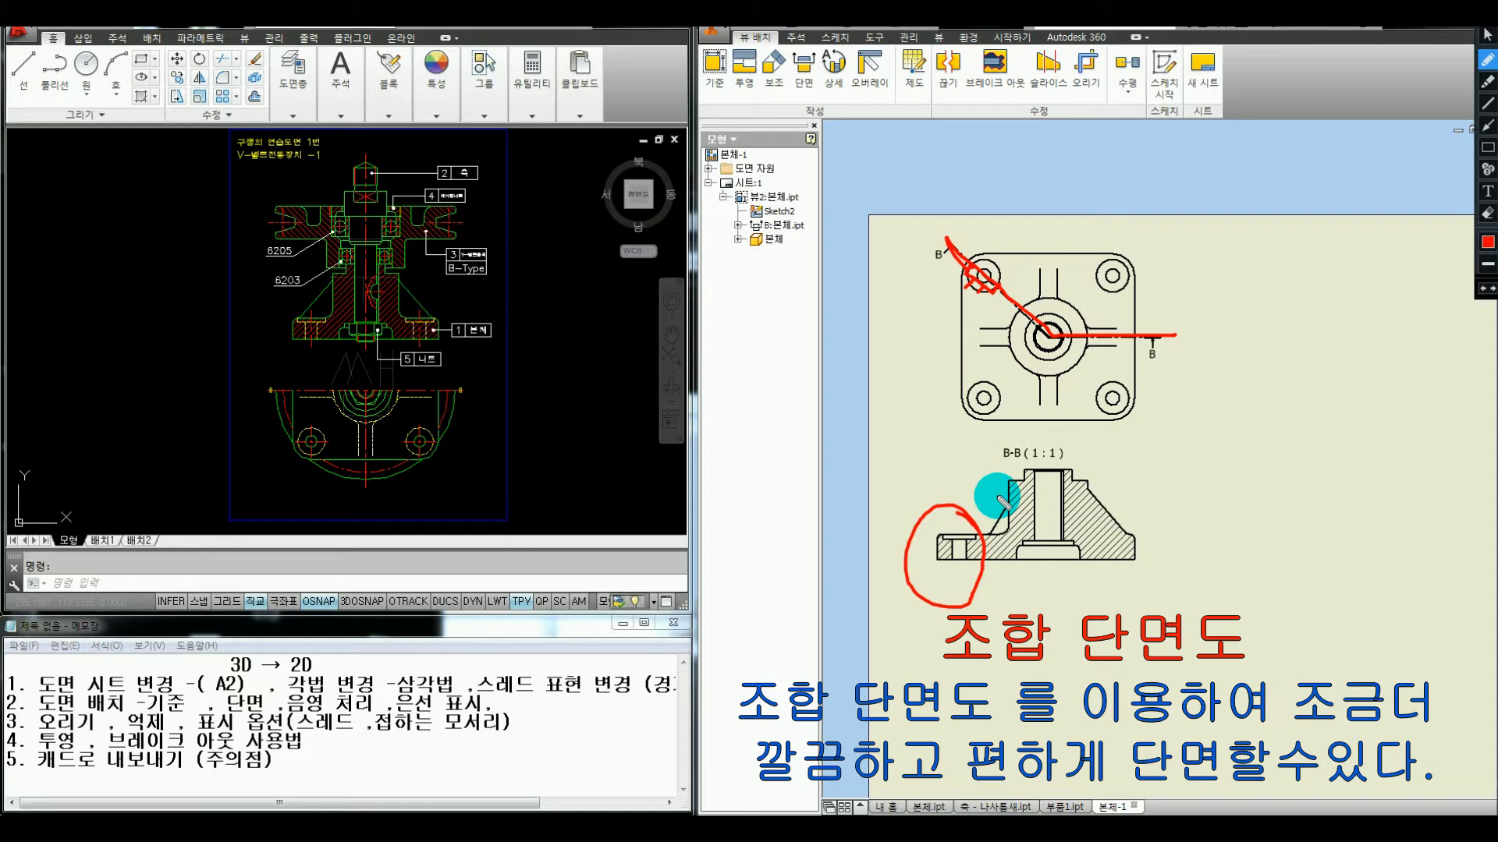
pyautogui.moveTo(1110, 455)
pyautogui.mouseDown()
pyautogui.moveTo(989, 436)
pyautogui.moveTo(922, 622)
pyautogui.moveTo(1170, 560)
pyautogui.moveTo(1098, 449)
pyautogui.mouseUp()
pyautogui.press('Escape')
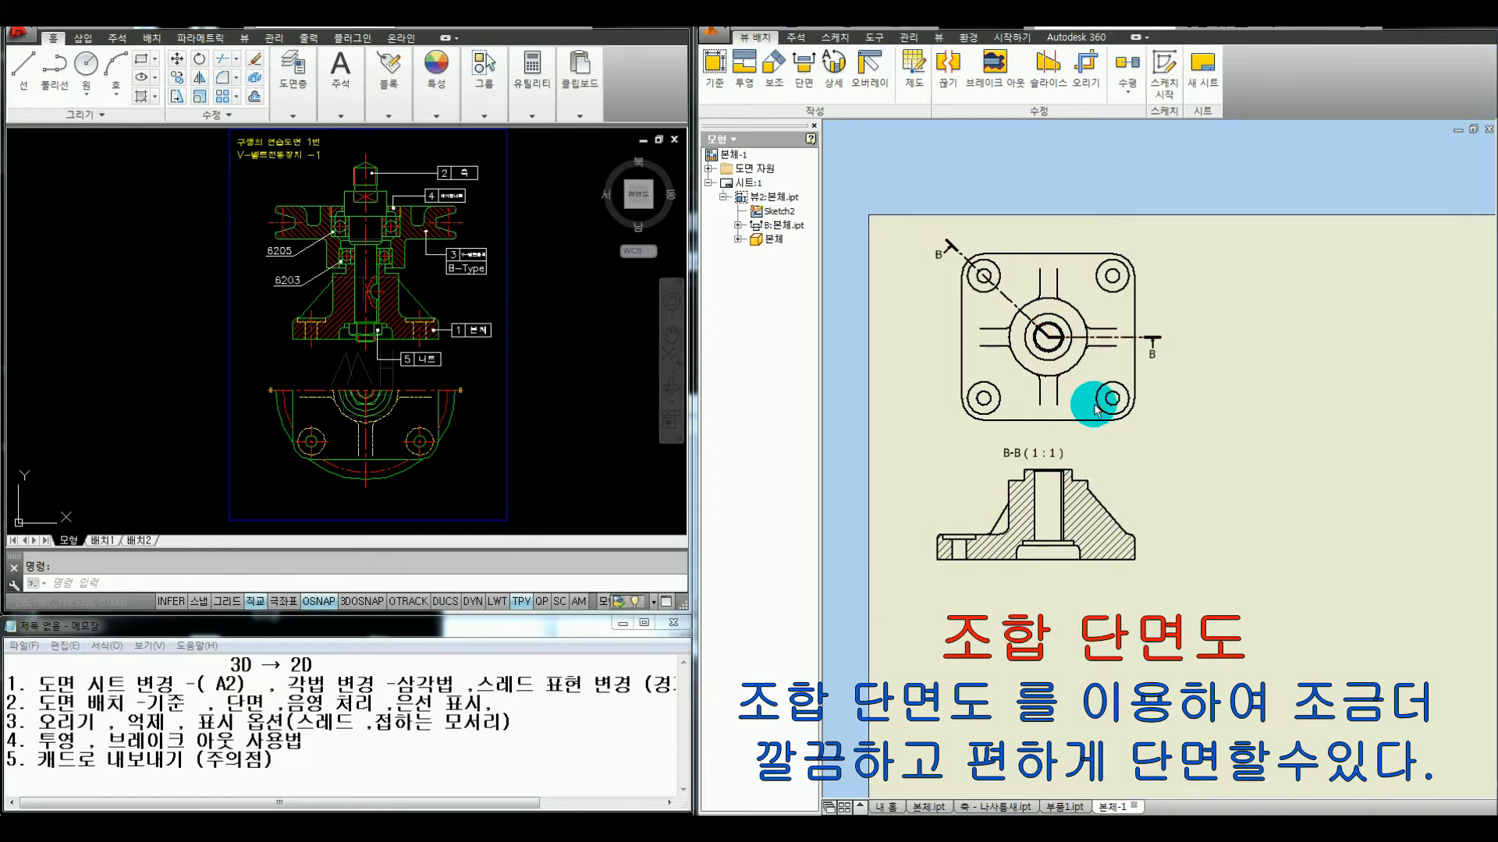
# Create a full section view cut horizontally through the centre of the 본체 plan view and place it below section B-B
pyautogui.click(803, 68)
pyautogui.click(963, 325)
pyautogui.click(945, 337)
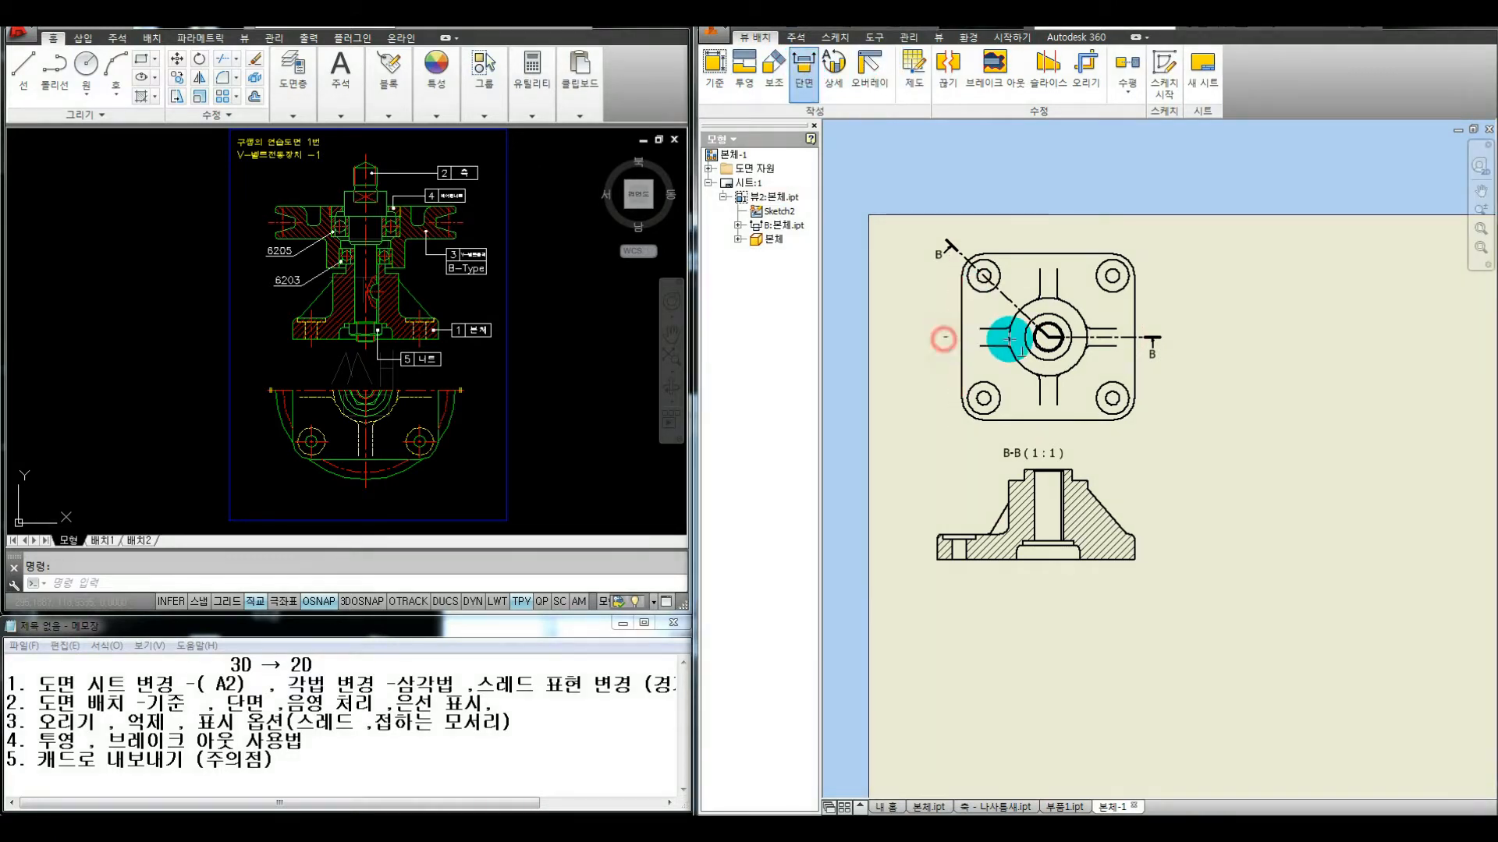
pyautogui.click(1168, 338)
pyautogui.rightClick(1186, 334)
pyautogui.click(1218, 376)
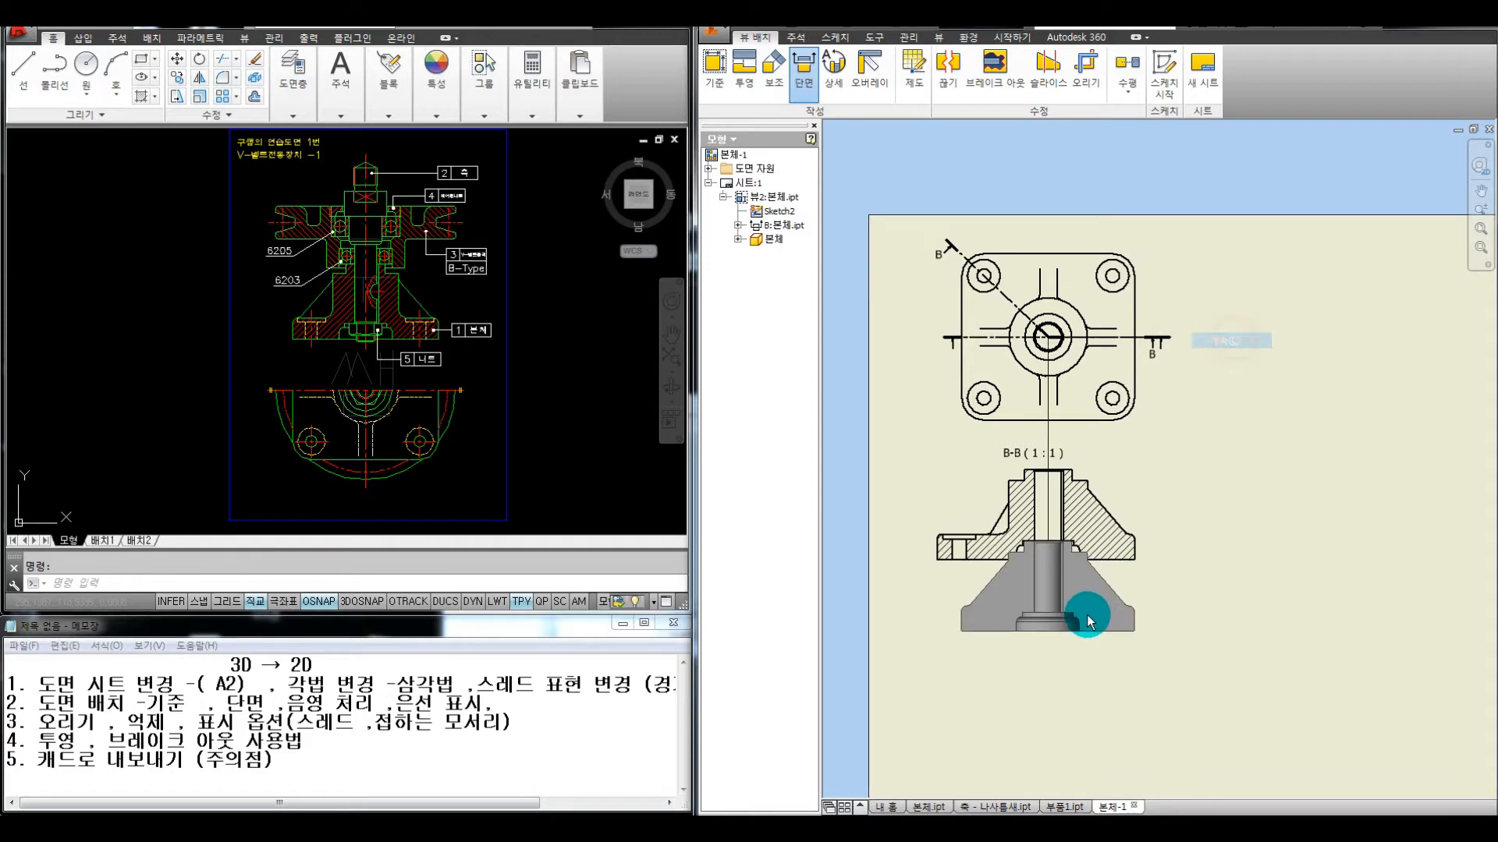
pyautogui.click(1082, 664)
# Circle section B-B, the whole reference assembly drawing and its half plan view with the red pen
pyautogui.moveTo(1144, 484); pyautogui.dragTo(1136, 458, button='middle')
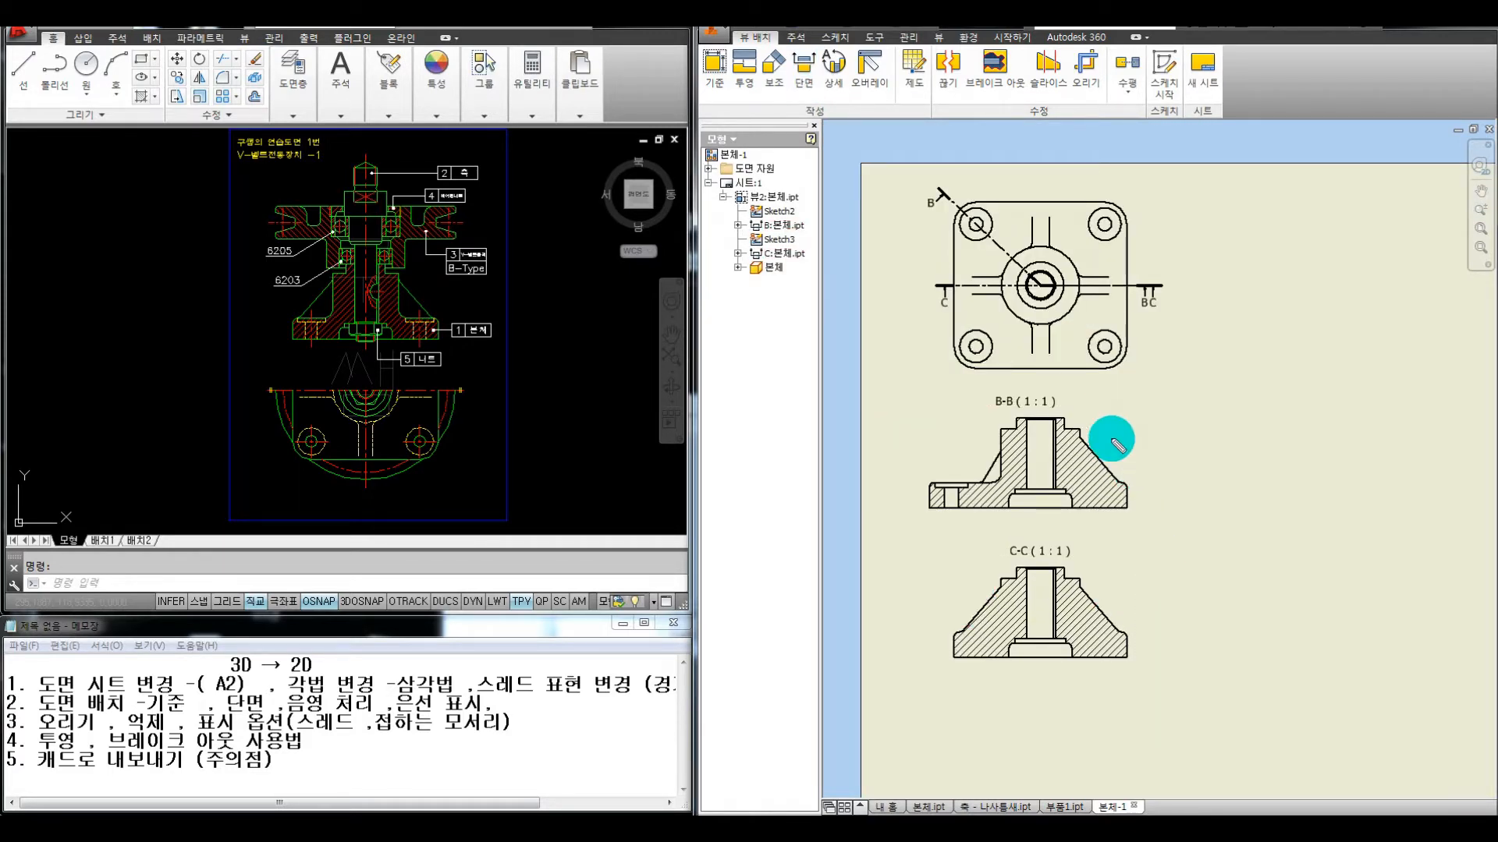
pyautogui.hotkey('ctrl', 'alt', 'd')
pyautogui.moveTo(1121, 407)
pyautogui.mouseDown()
pyautogui.moveTo(912, 421)
pyautogui.moveTo(1028, 536)
pyautogui.moveTo(1155, 499)
pyautogui.moveTo(1116, 414)
pyautogui.mouseUp()
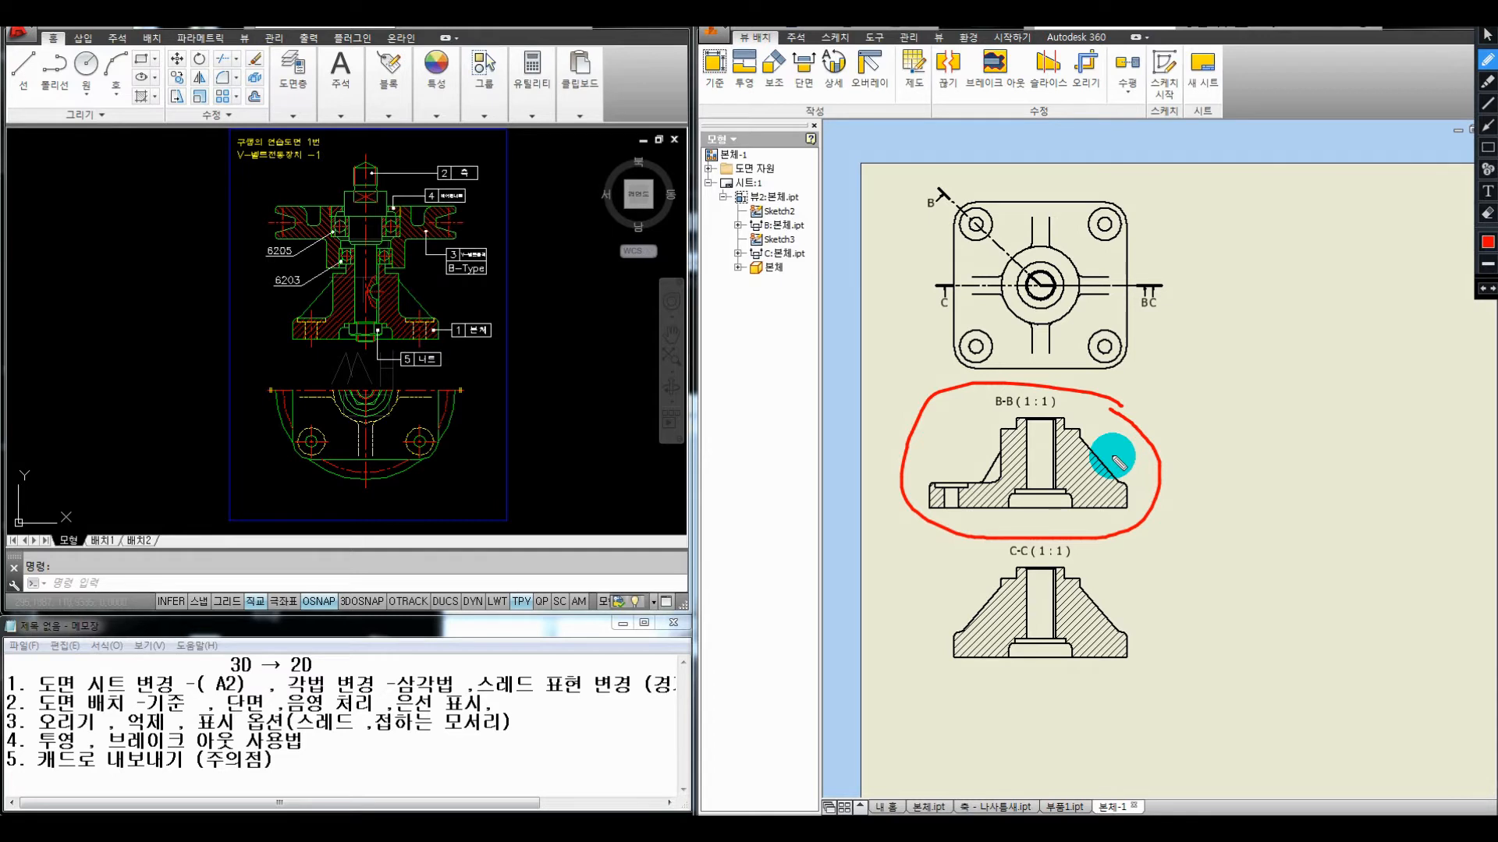
pyautogui.moveTo(503, 147)
pyautogui.mouseDown()
pyautogui.moveTo(160, 437)
pyautogui.moveTo(669, 353)
pyautogui.moveTo(550, 188)
pyautogui.mouseUp()
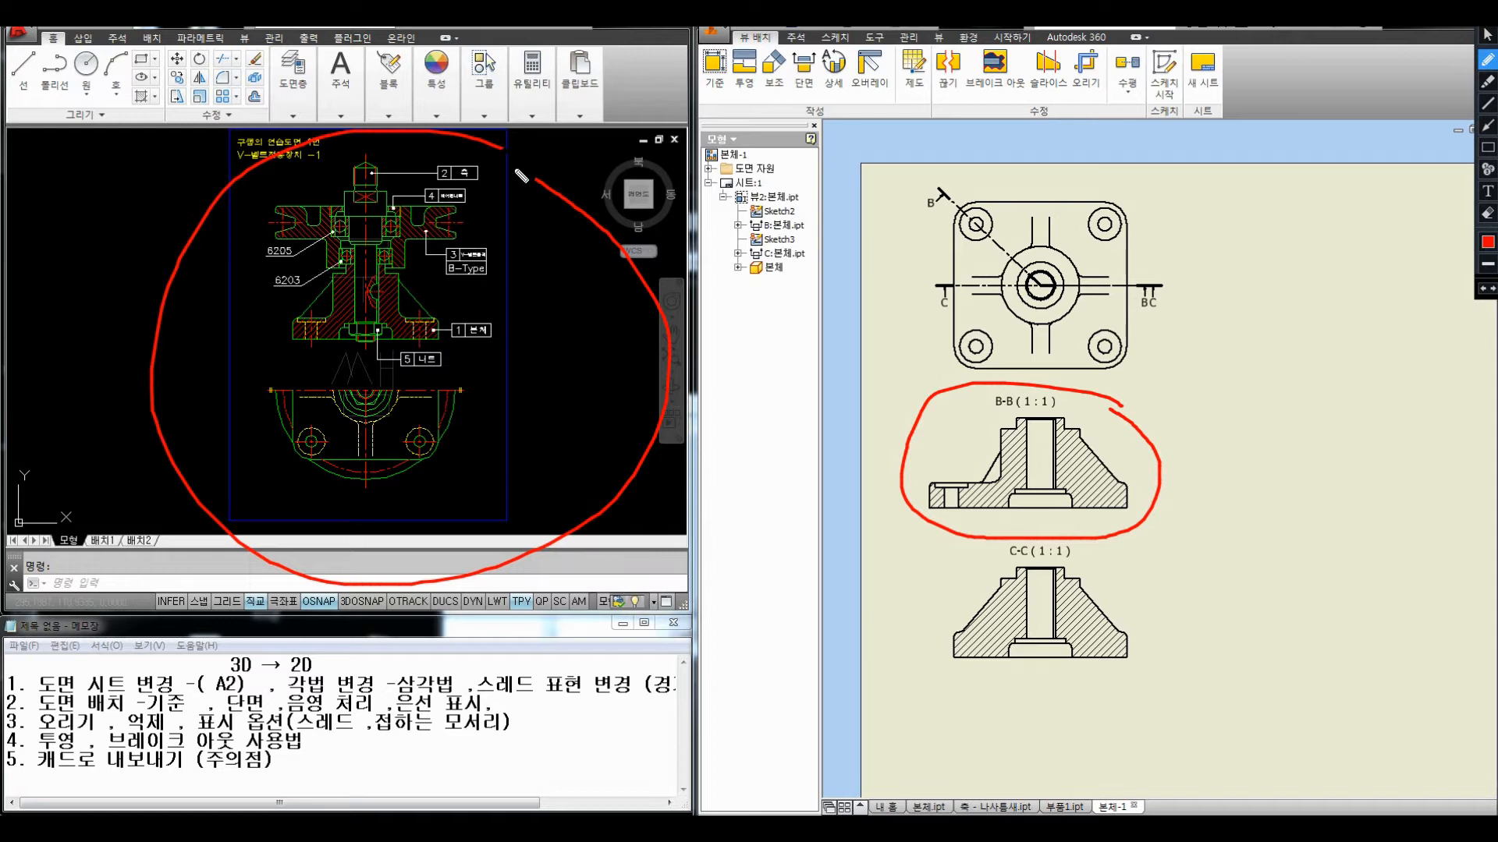
pyautogui.moveTo(516, 171); pyautogui.dragTo(523, 163)
pyautogui.moveTo(421, 365)
pyautogui.mouseDown()
pyautogui.moveTo(316, 361)
pyautogui.moveTo(300, 479)
pyautogui.moveTo(472, 449)
pyautogui.mouseUp()
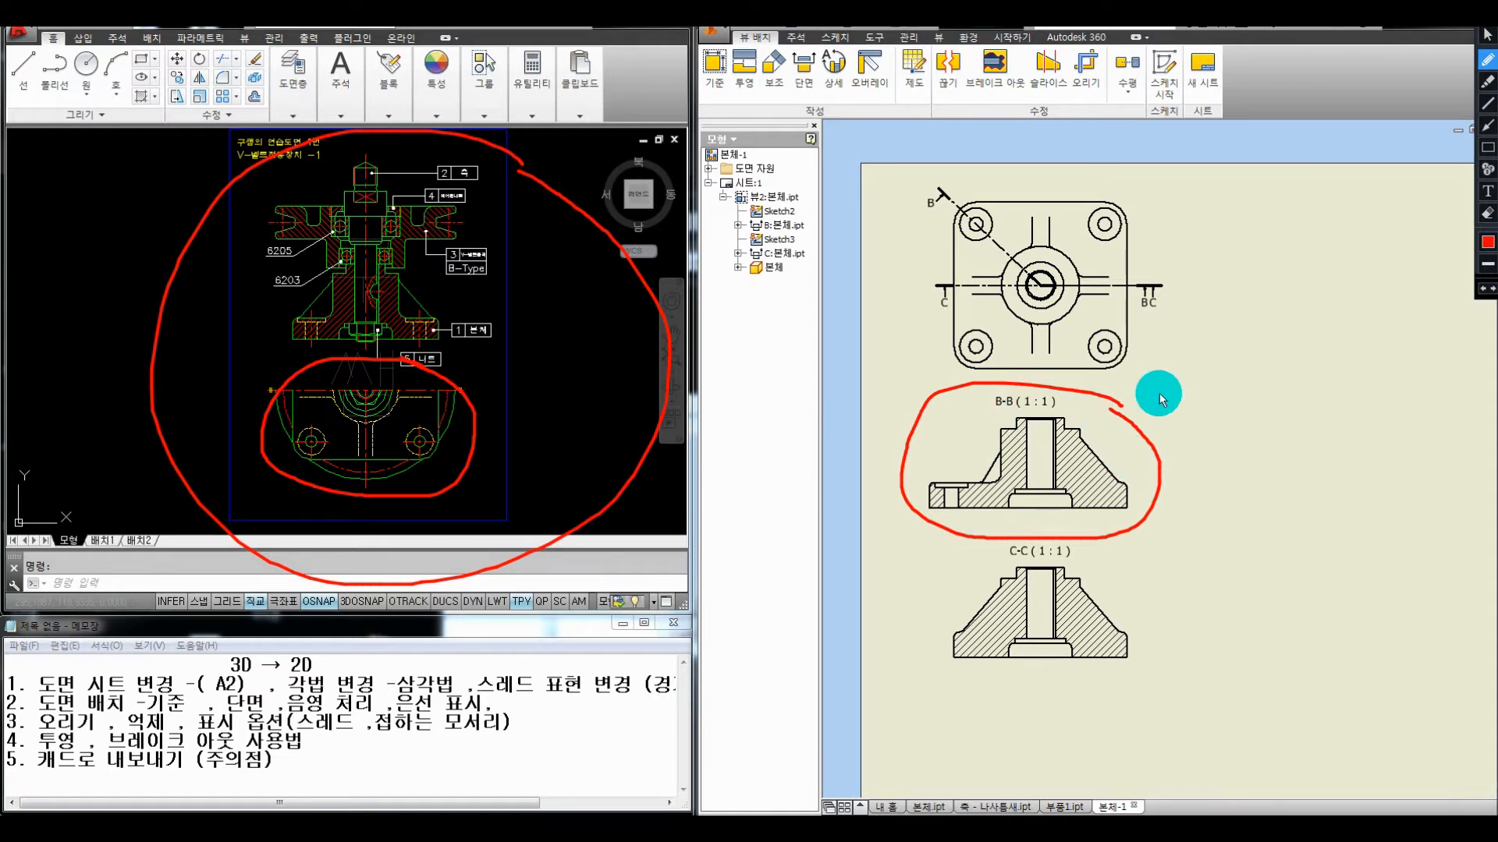
pyautogui.press('Escape')
pyautogui.moveTo(1156, 297); pyautogui.dragTo(1161, 303, button='middle')
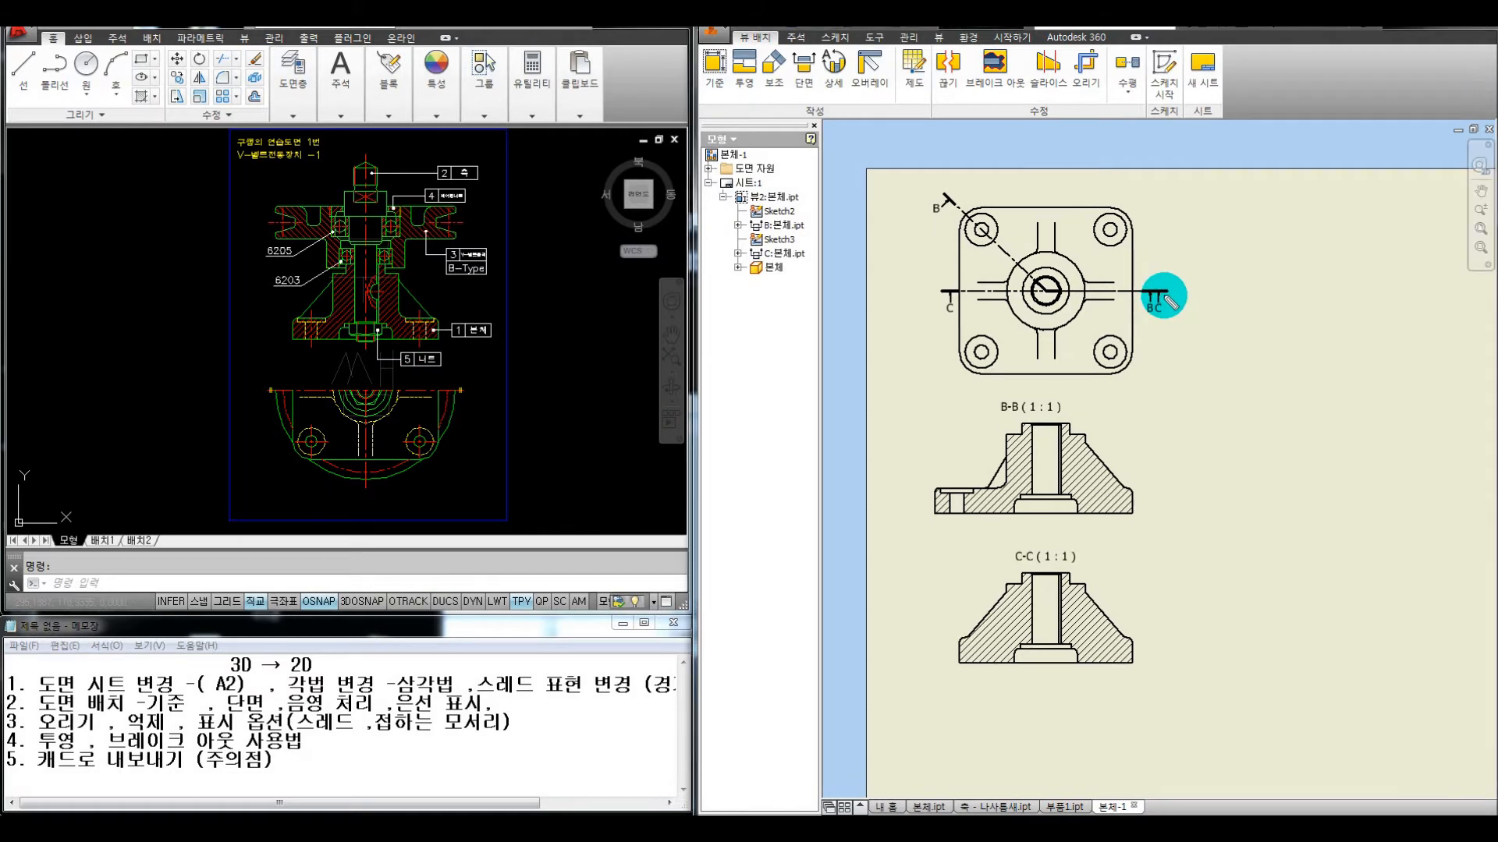
# Outline the upper half of the 본체 plan view and circle its lower half with the red pen, clearing the marks
pyautogui.moveTo(924, 291)
pyautogui.mouseDown()
pyautogui.moveTo(1168, 292)
pyautogui.moveTo(1171, 209)
pyautogui.moveTo(1165, 279)
pyautogui.mouseUp()
pyautogui.moveTo(1115, 317); pyautogui.dragTo(1112, 305)
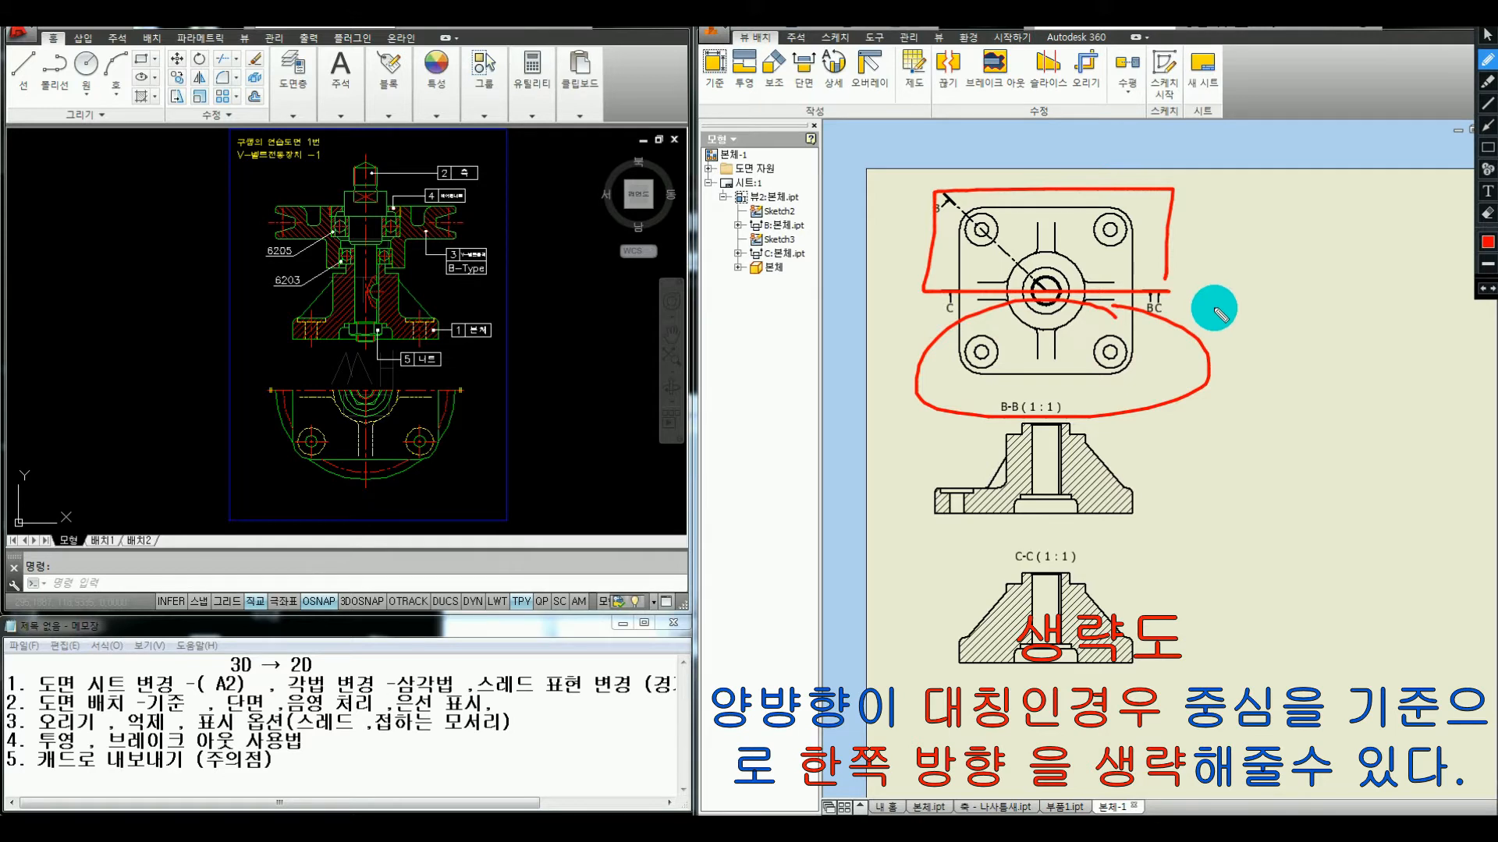
pyautogui.press('Escape')
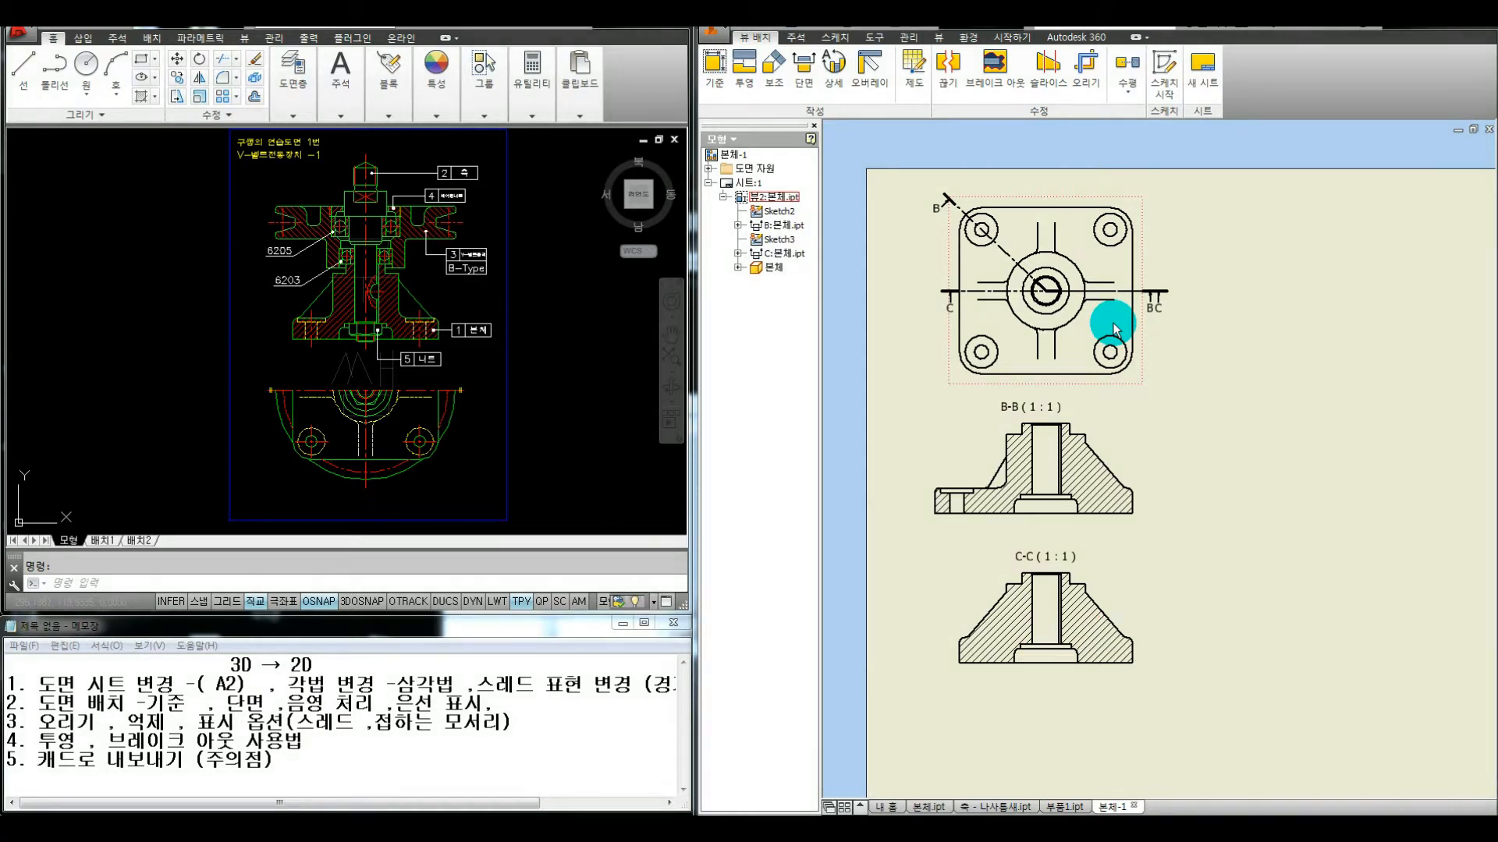
# Mark the plan view's horizontal centre line, hatch and box its lower half, and underline 오리기 in the notes with the red pen
pyautogui.hotkey('ctrl', 'alt', 'd')
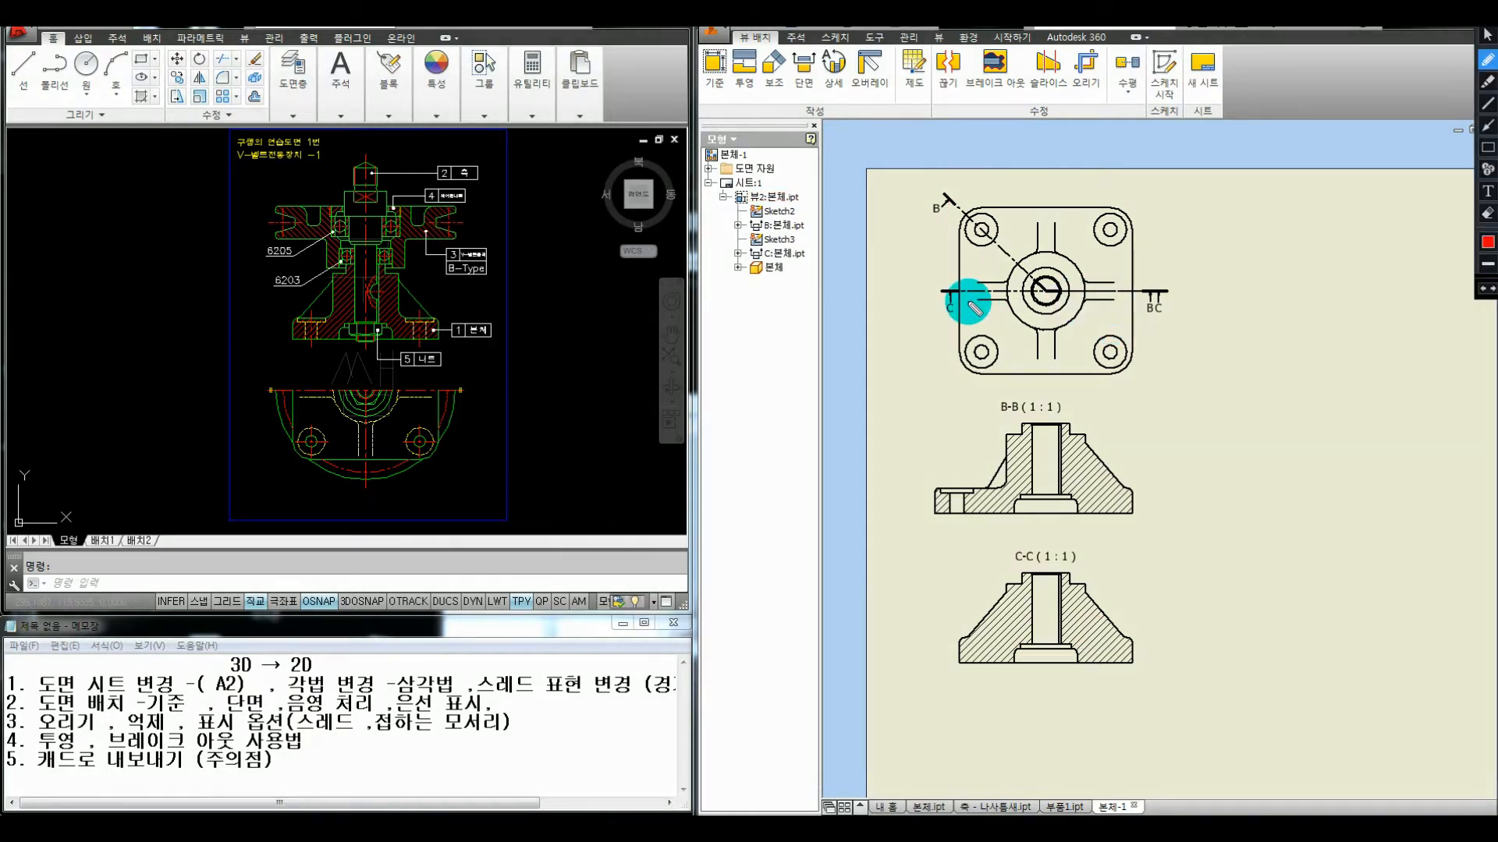
pyautogui.moveTo(899, 295); pyautogui.dragTo(1211, 296)
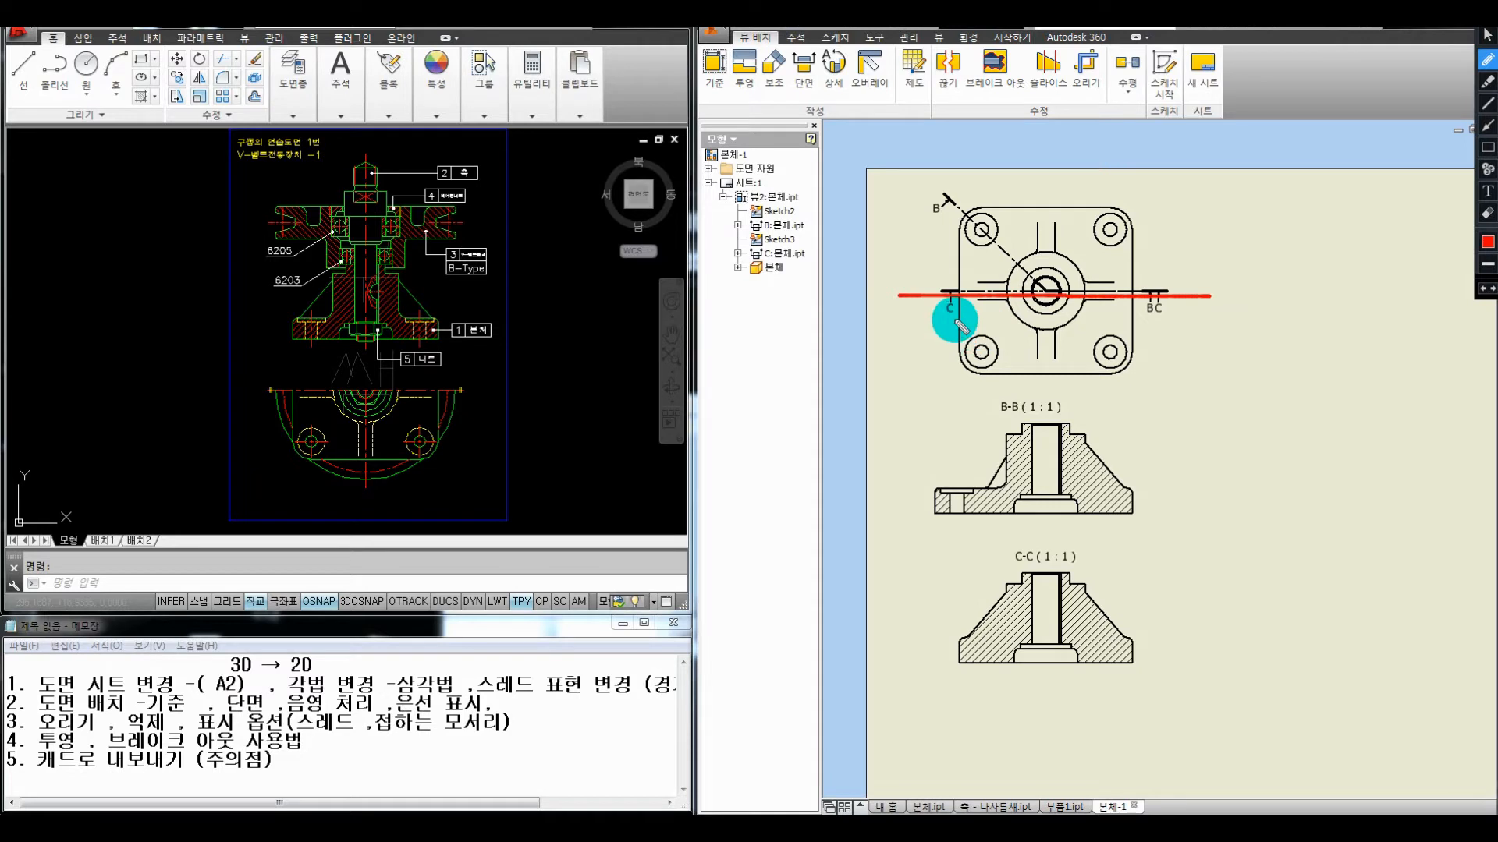
pyautogui.moveTo(974, 296); pyautogui.dragTo(919, 347)
pyautogui.moveTo(1022, 298); pyautogui.dragTo(967, 372)
pyautogui.moveTo(1084, 301); pyautogui.dragTo(1034, 359)
pyautogui.moveTo(1141, 300); pyautogui.dragTo(1091, 377)
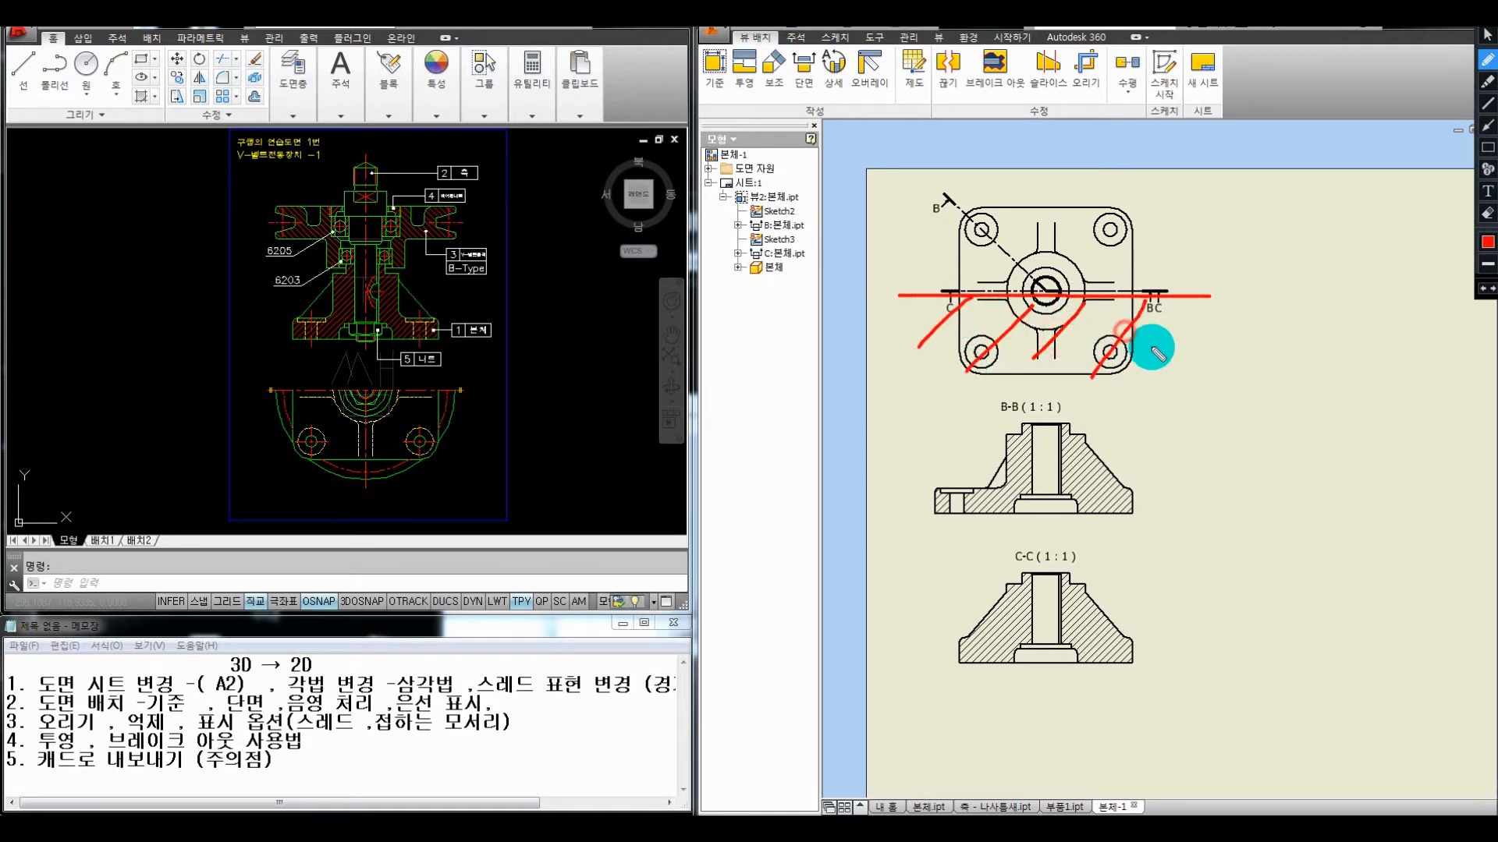
pyautogui.moveTo(1162, 310)
pyautogui.mouseDown()
pyautogui.moveTo(896, 375)
pyautogui.moveTo(1204, 388)
pyautogui.moveTo(1208, 310)
pyautogui.mouseUp()
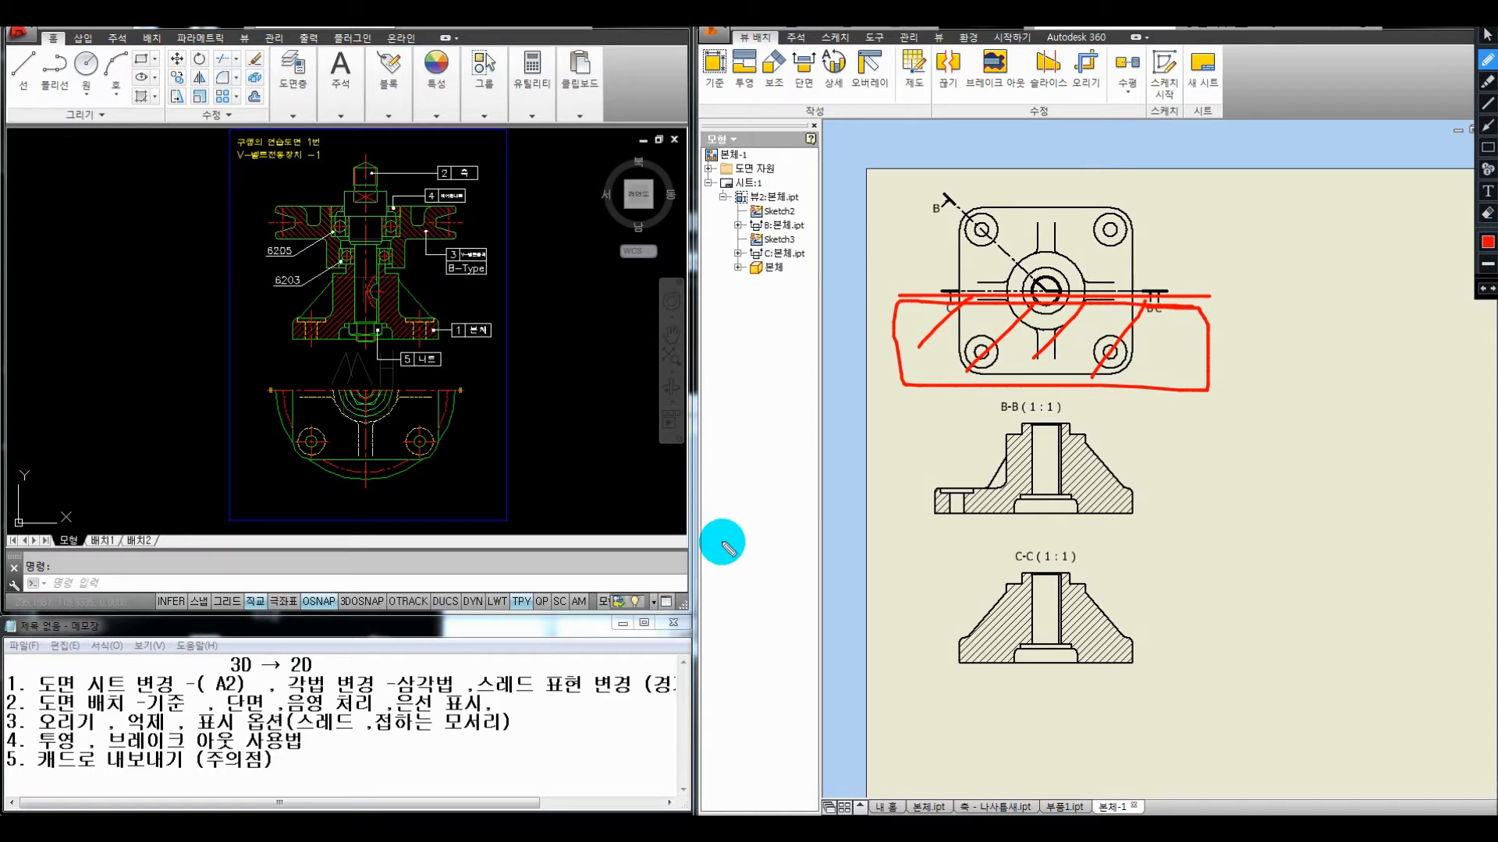
pyautogui.moveTo(6, 729); pyautogui.dragTo(92, 719)
pyautogui.press('Escape')
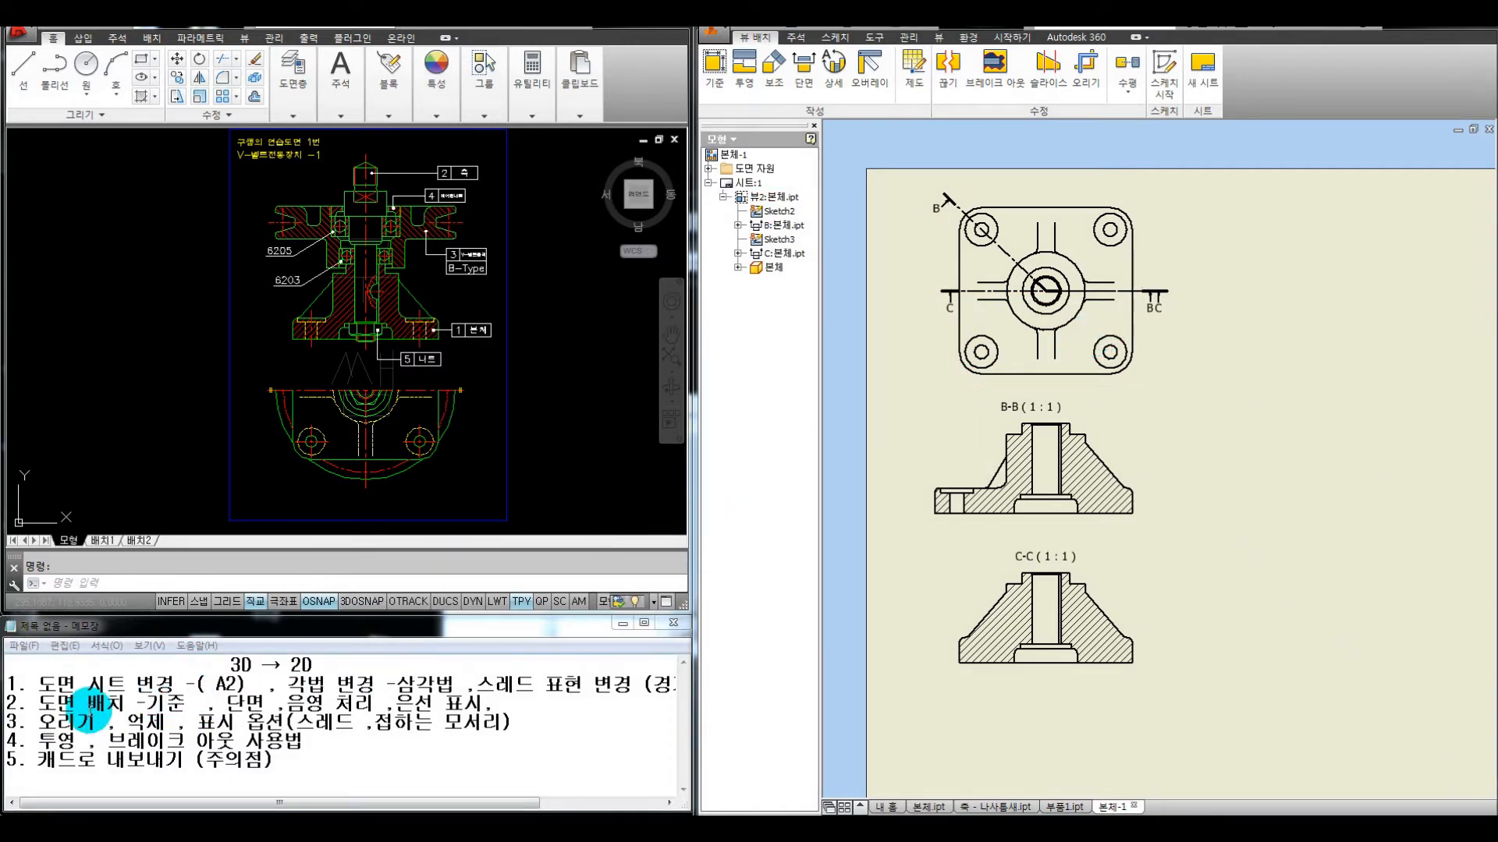
# Add "(선택한 면을 남기고 지우)" after 오리기 in line 3 of the notes
pyautogui.click(106, 721)
pyautogui.write('( ㅅ')
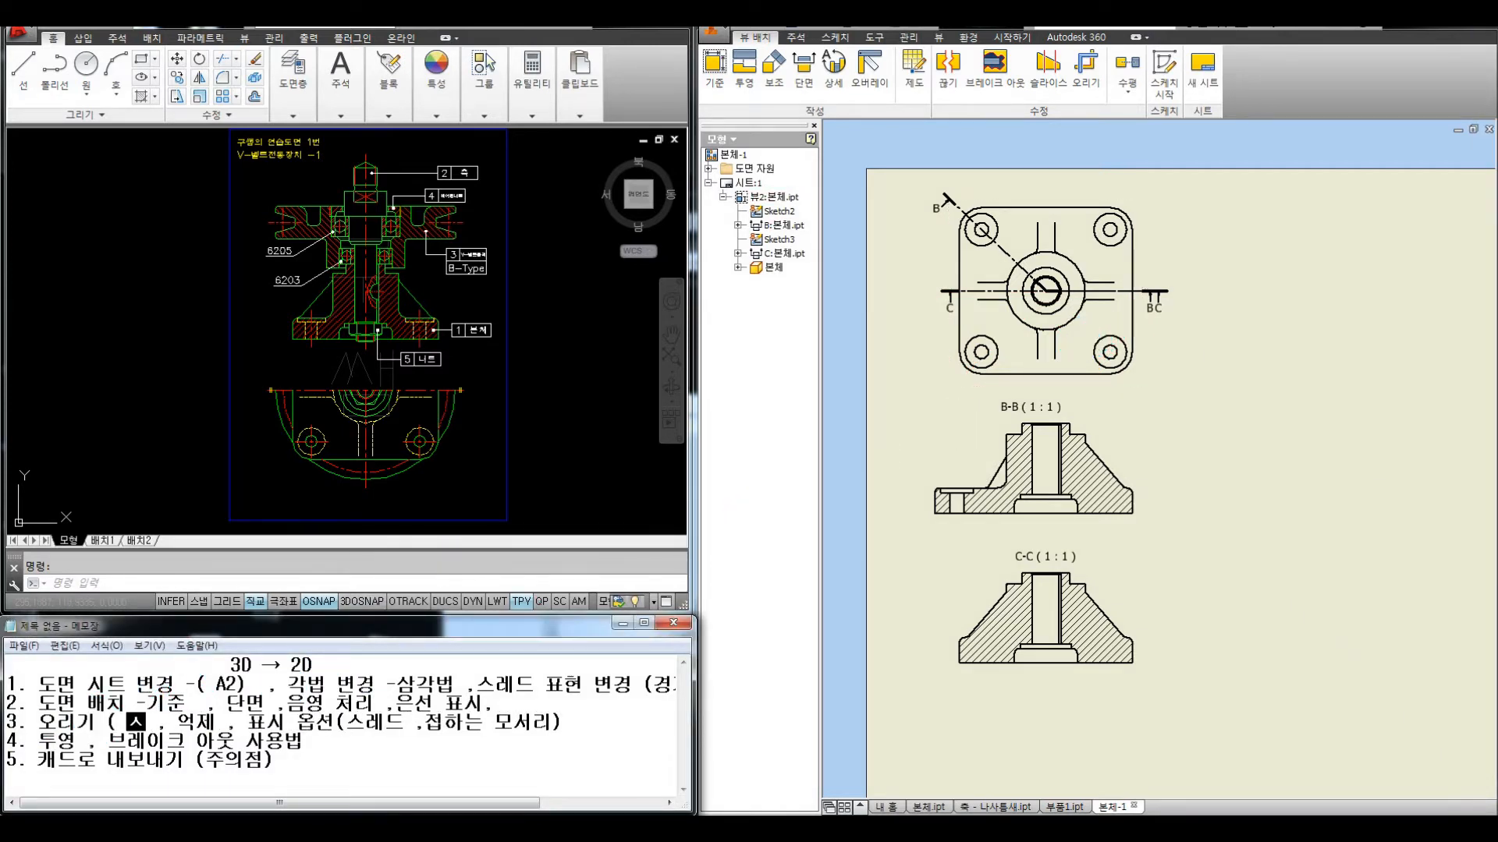
pyautogui.write('택한 면을 숨')
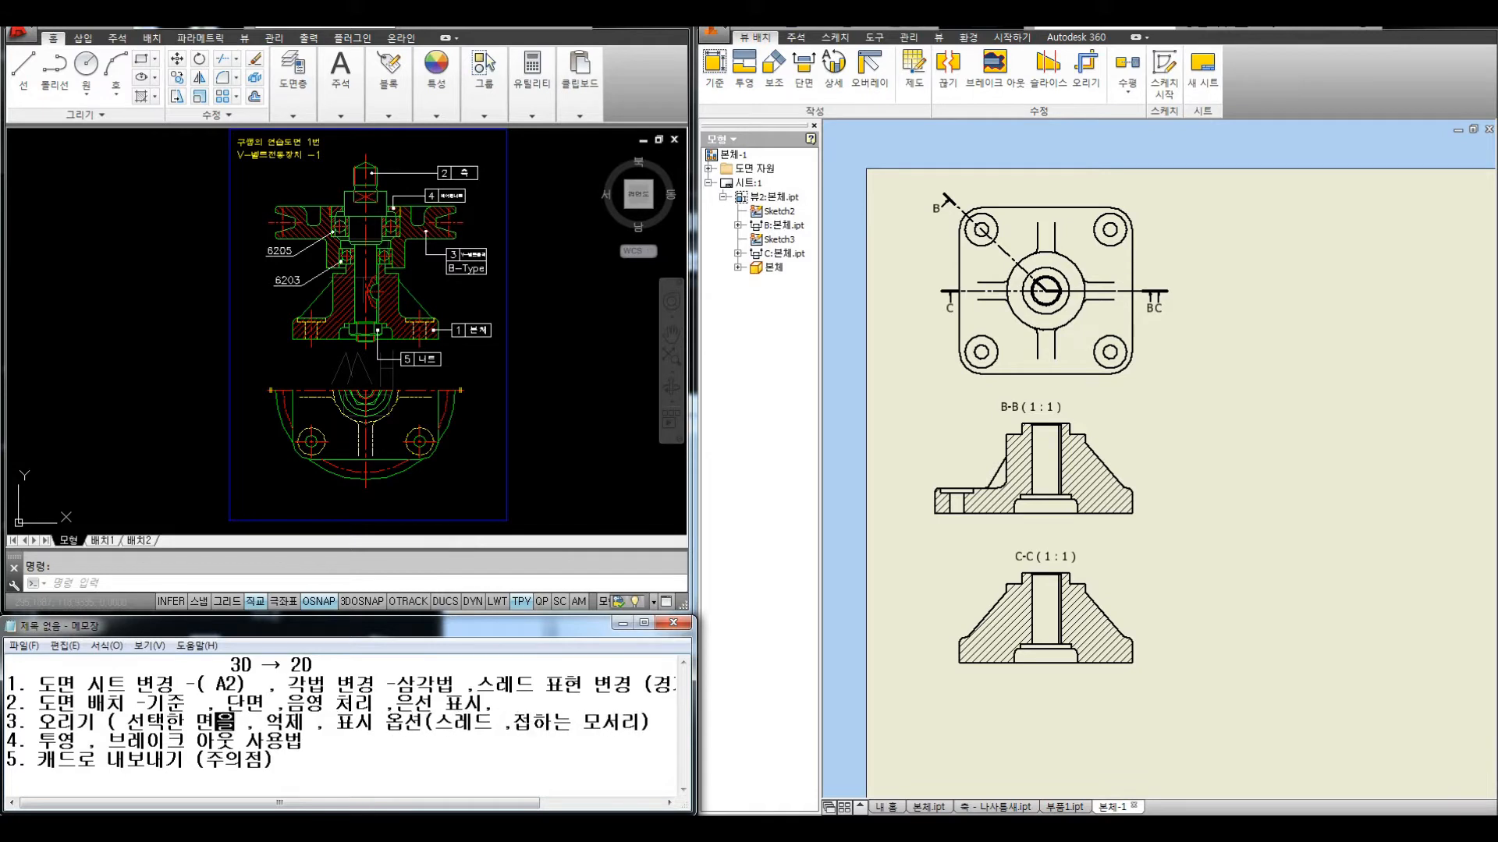
pyautogui.write('기')
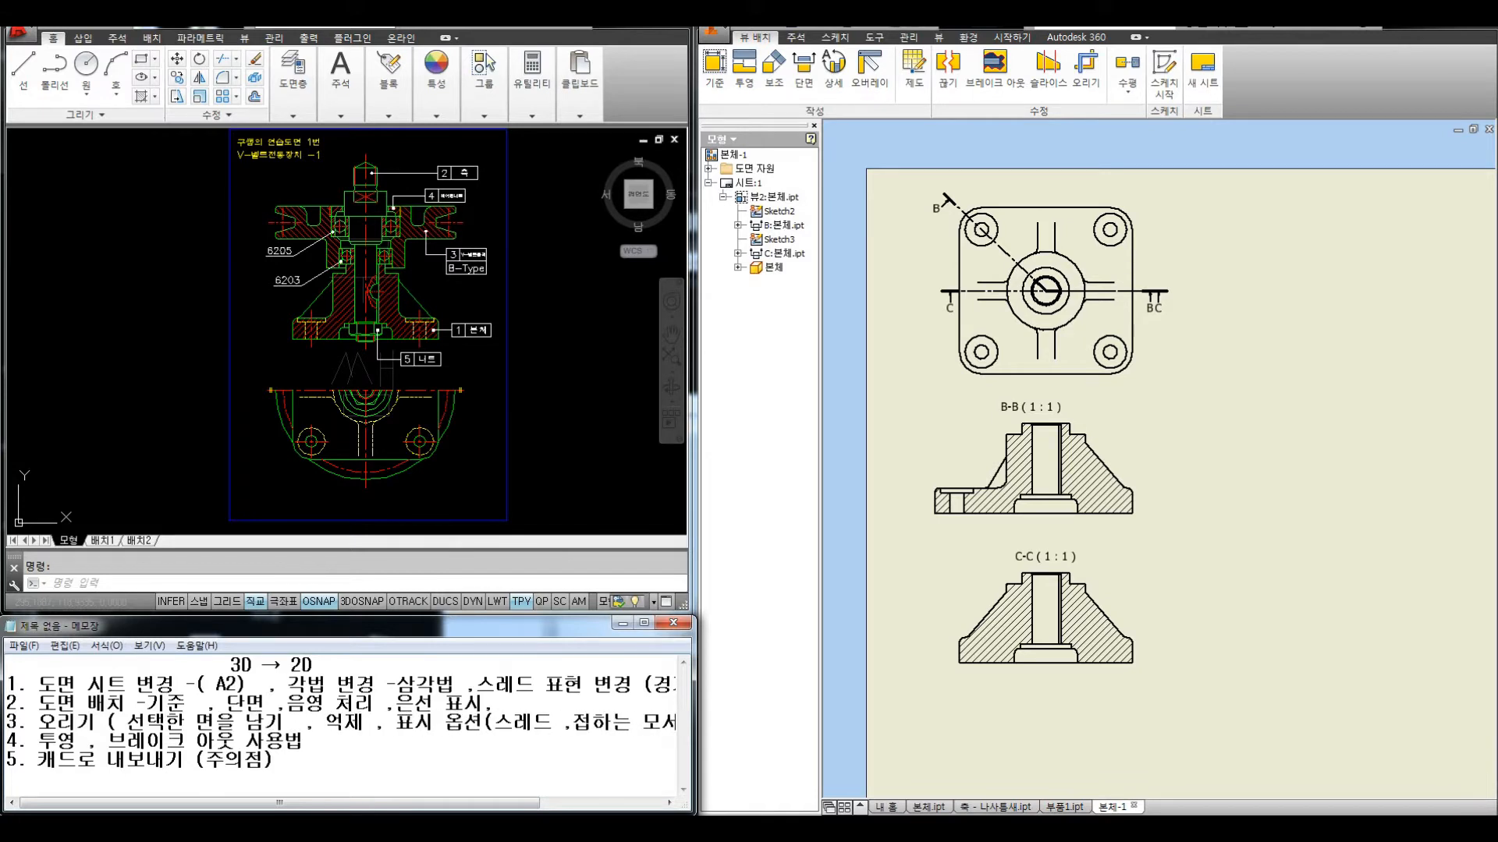
pyautogui.press('BackSpace')
pyautogui.press('BackSpace')
pyautogui.write('기고 지우')
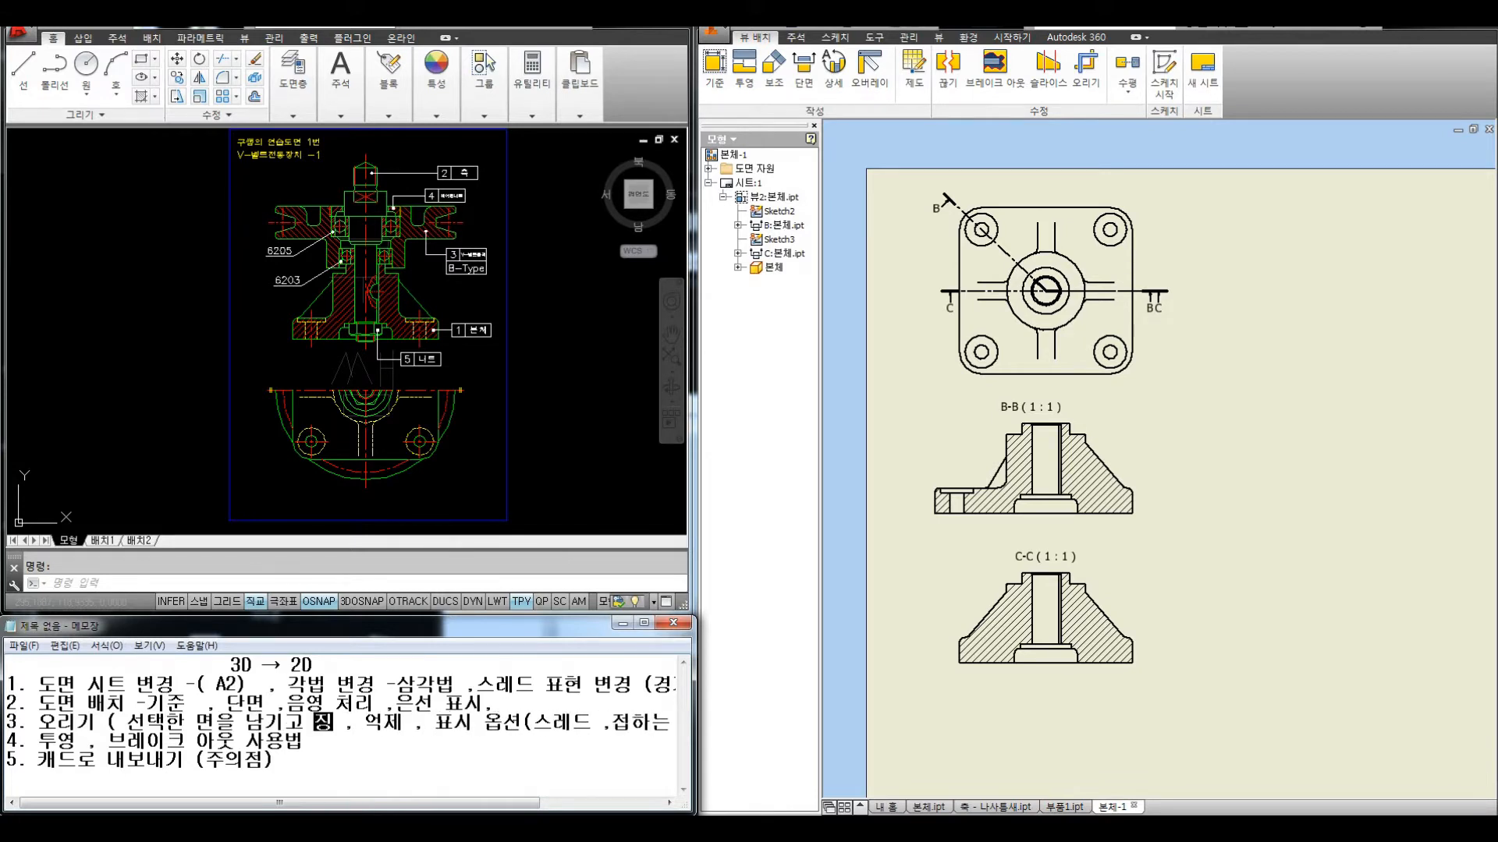
pyautogui.write(')')
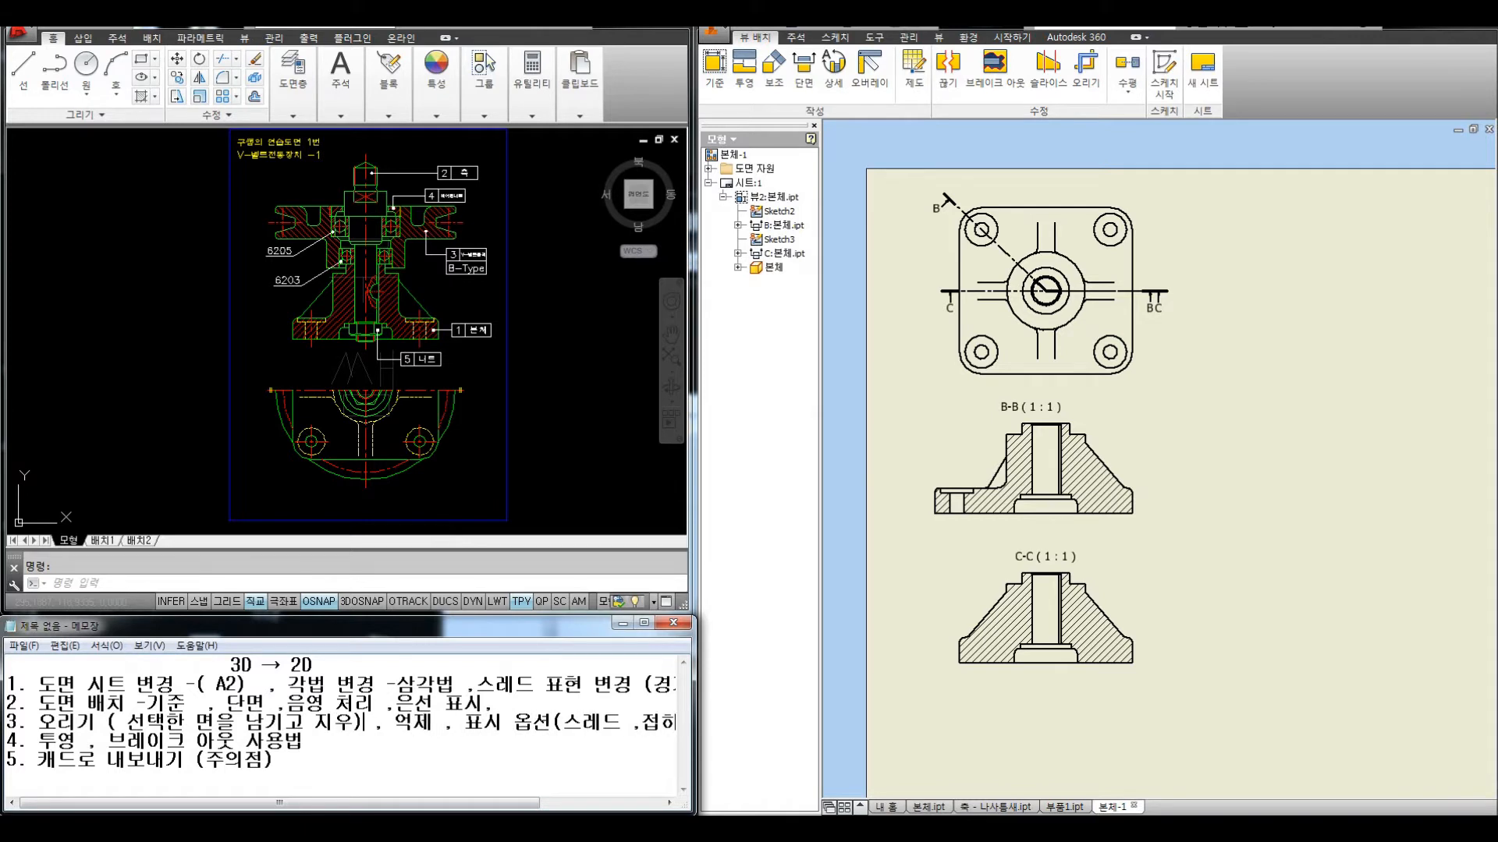
pyautogui.click(127, 720)
pyautogui.press('BackSpace')
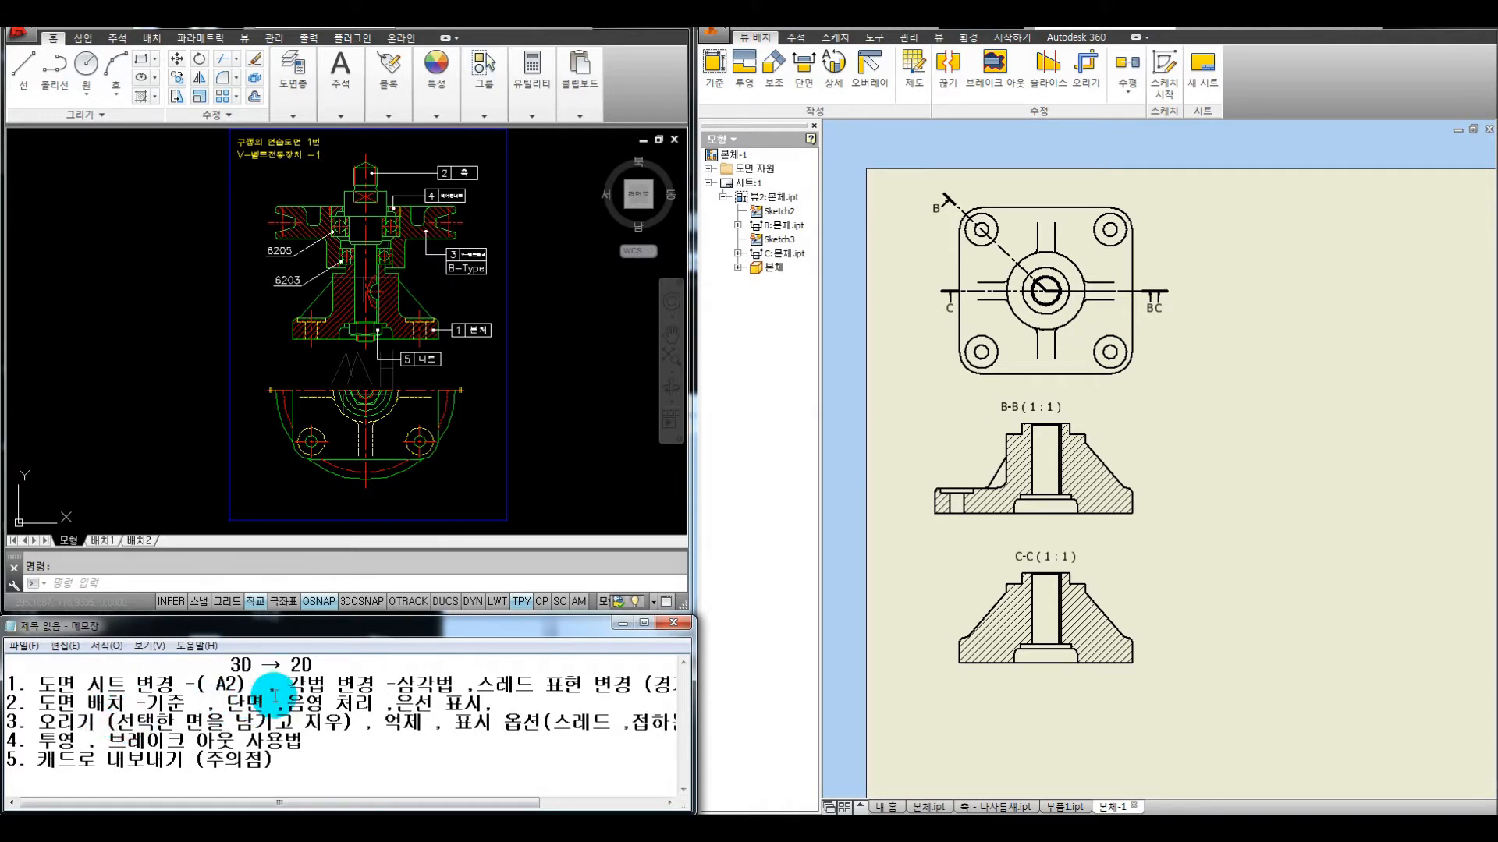
# Start cropping the 본체 plan view, stretching the boundary from the right end of the horizontal centre line over the upper half
pyautogui.click(1189, 399)
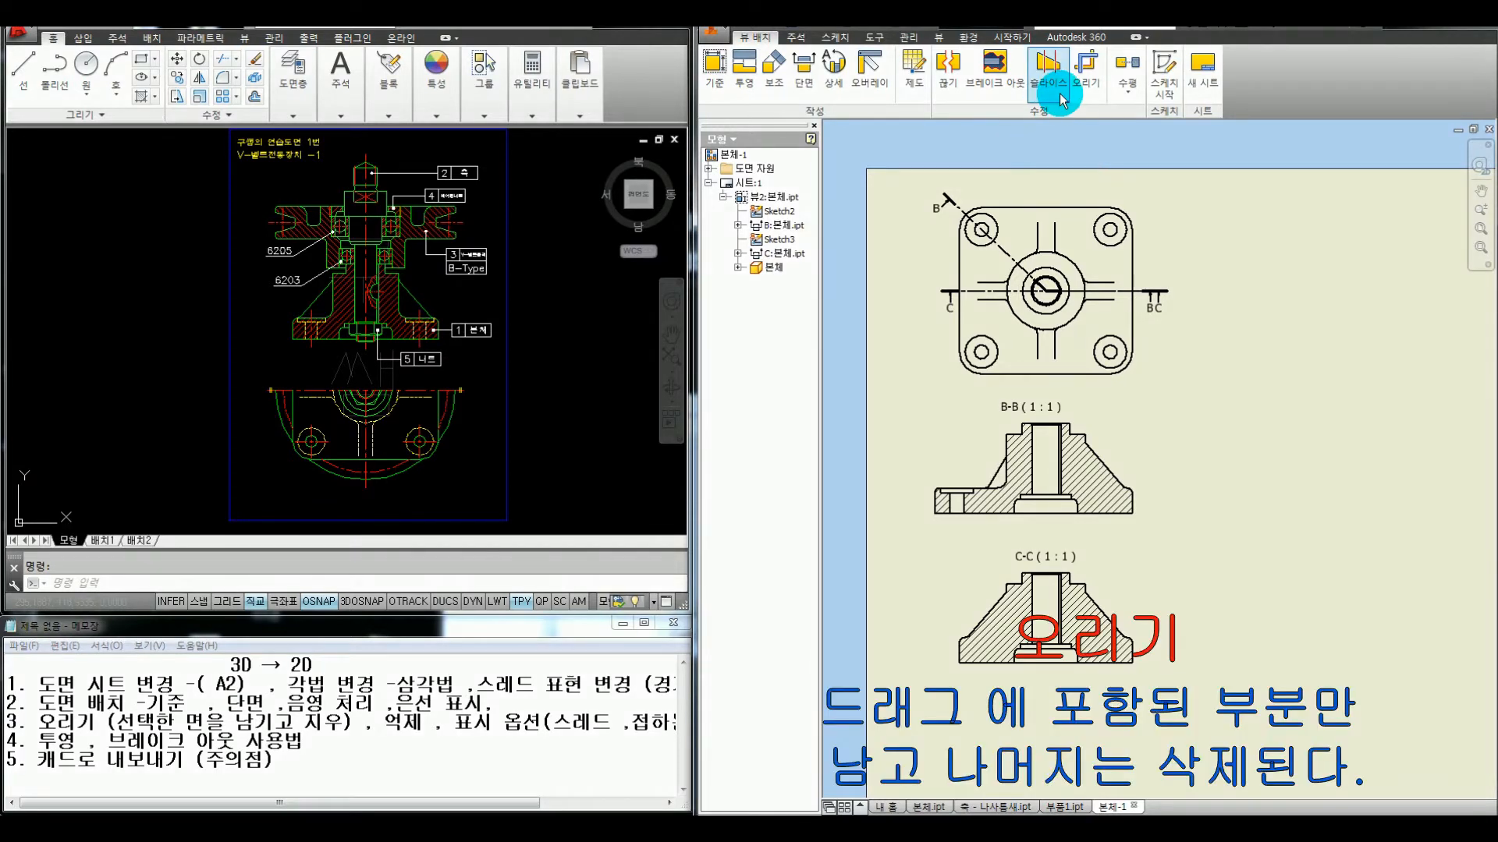
pyautogui.click(1082, 80)
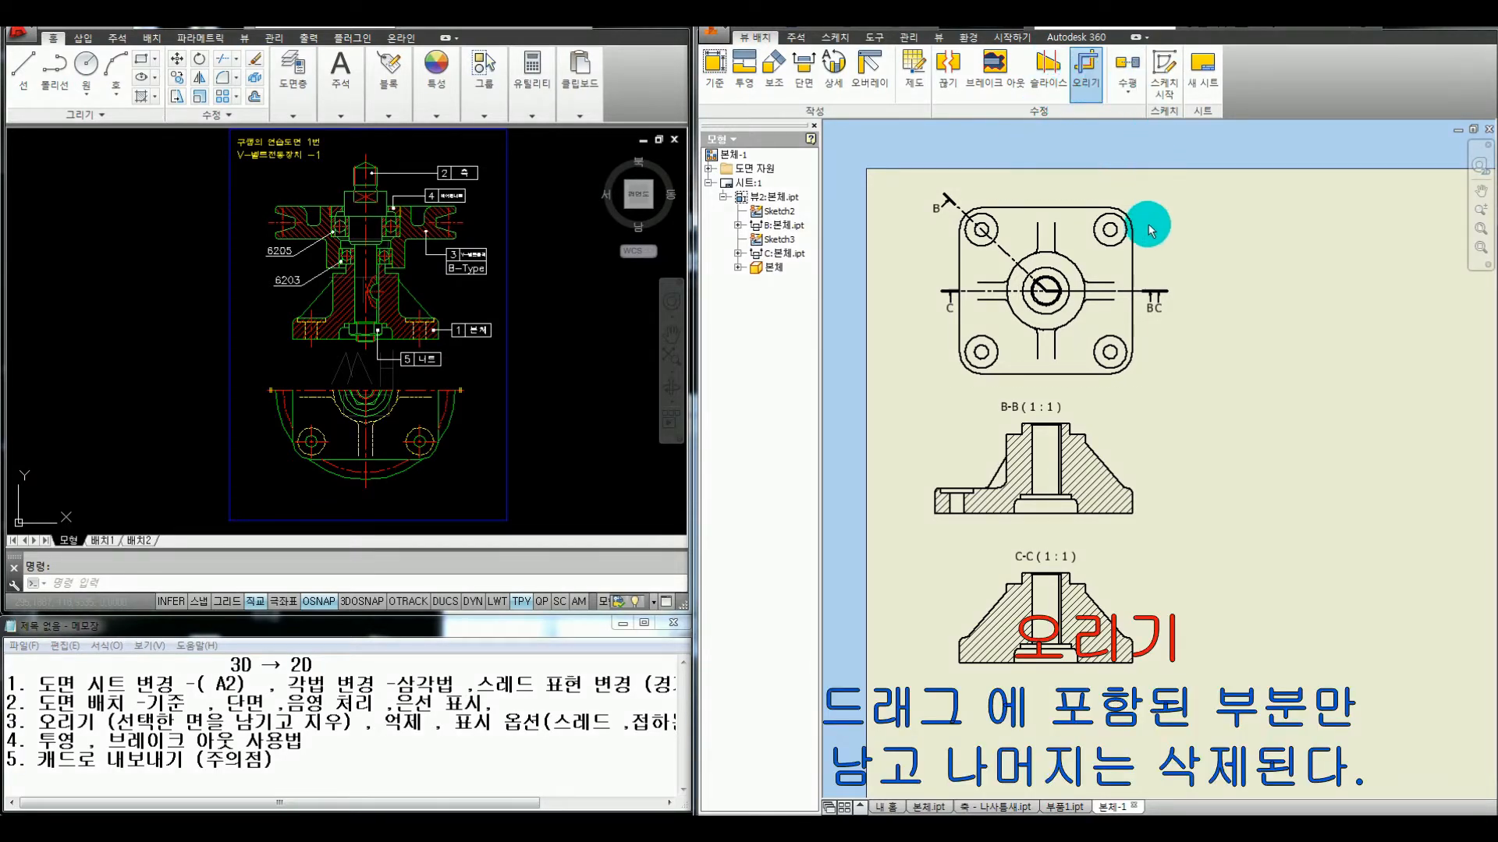
pyautogui.click(1141, 242)
pyautogui.moveTo(1158, 290); pyautogui.dragTo(951, 190)
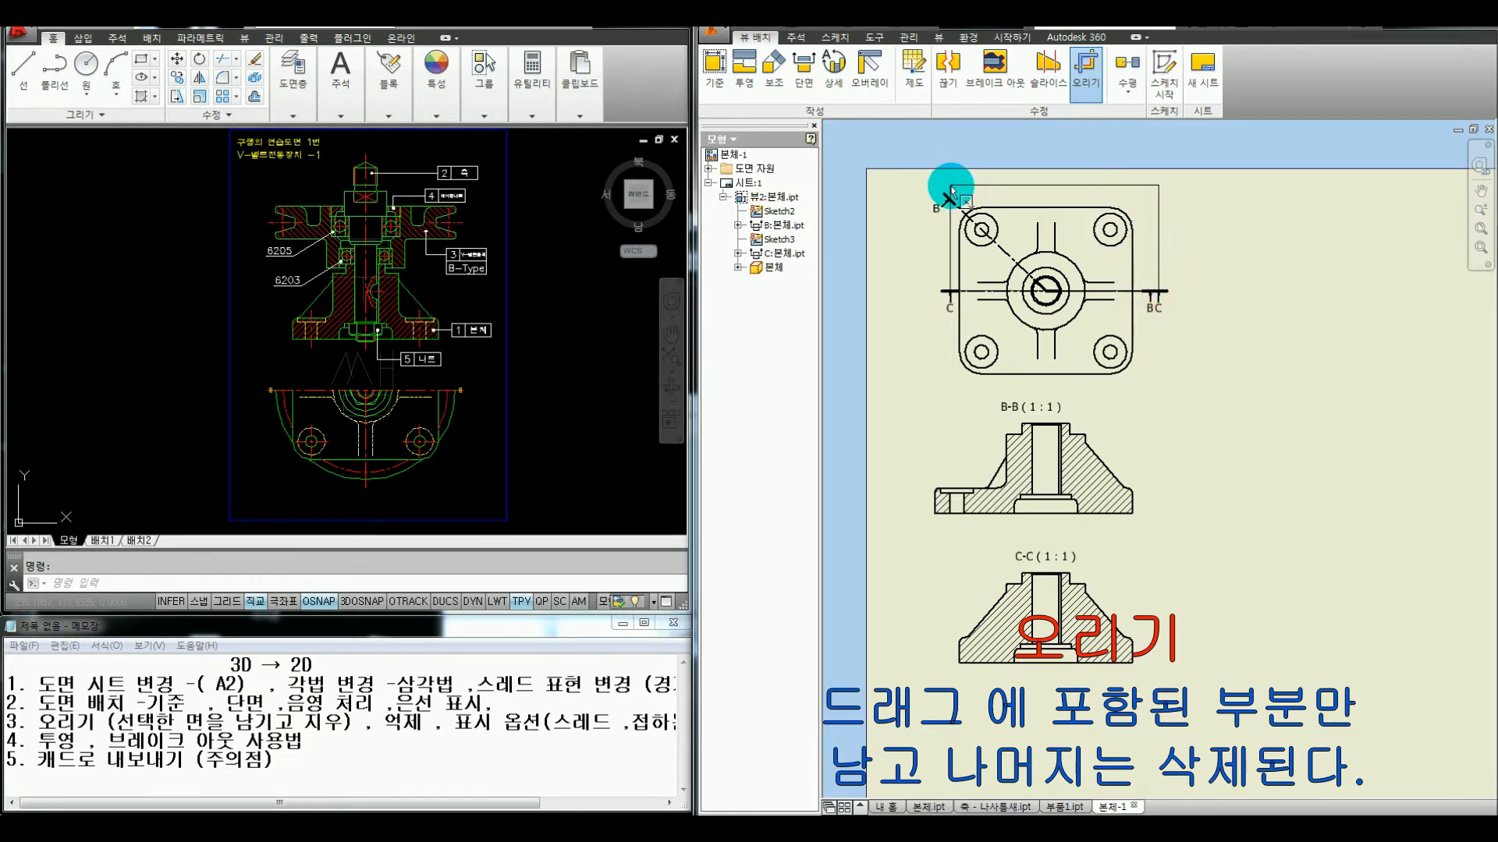
# Hatch the area kept inside the crop boundary and cross out the areas outside it with the red pen, clearing the marks
pyautogui.hotkey('ctrl', 'alt', 'd')
pyautogui.moveTo(1162, 292)
pyautogui.mouseDown()
pyautogui.moveTo(945, 291)
pyautogui.moveTo(946, 234)
pyautogui.moveTo(990, 190)
pyautogui.moveTo(1158, 190)
pyautogui.moveTo(1154, 289)
pyautogui.mouseUp()
pyautogui.moveTo(1003, 189)
pyautogui.mouseDown()
pyautogui.moveTo(951, 232)
pyautogui.moveTo(987, 262)
pyautogui.mouseUp()
pyautogui.moveTo(1103, 210)
pyautogui.mouseDown()
pyautogui.moveTo(1092, 234)
pyautogui.moveTo(1139, 269)
pyautogui.mouseUp()
pyautogui.moveTo(898, 280)
pyautogui.mouseDown()
pyautogui.moveTo(937, 358)
pyautogui.moveTo(890, 362)
pyautogui.mouseUp()
pyautogui.moveTo(1004, 338)
pyautogui.mouseDown()
pyautogui.moveTo(1031, 358)
pyautogui.moveTo(1007, 378)
pyautogui.moveTo(1075, 379)
pyautogui.mouseUp()
pyautogui.moveTo(1145, 332)
pyautogui.mouseDown()
pyautogui.moveTo(1098, 392)
pyautogui.moveTo(1161, 396)
pyautogui.mouseUp()
pyautogui.moveTo(1246, 247)
pyautogui.mouseDown()
pyautogui.moveTo(1200, 319)
pyautogui.moveTo(1227, 313)
pyautogui.mouseUp()
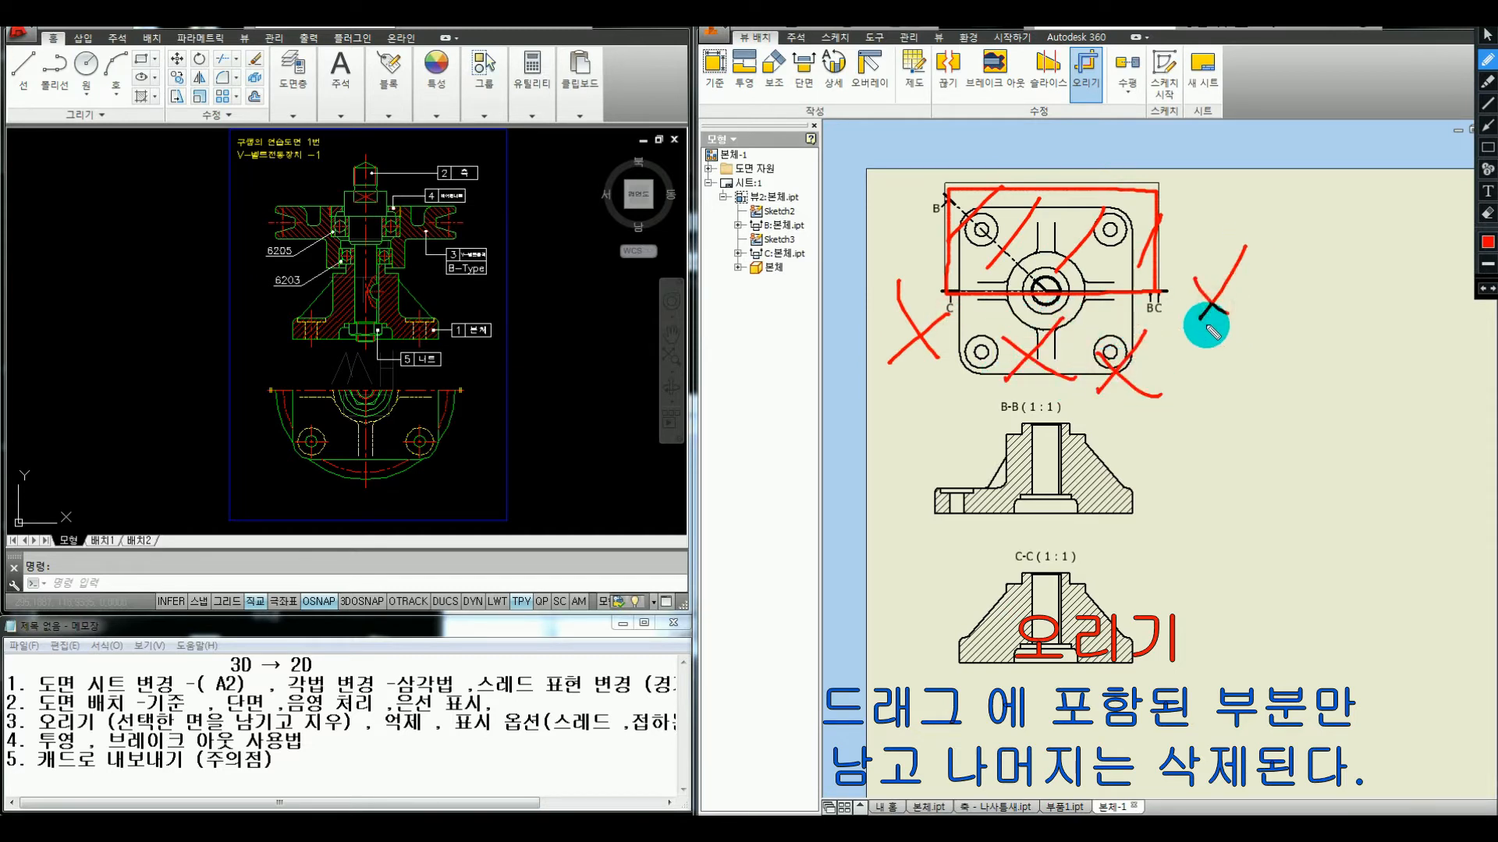
pyautogui.press('Escape')
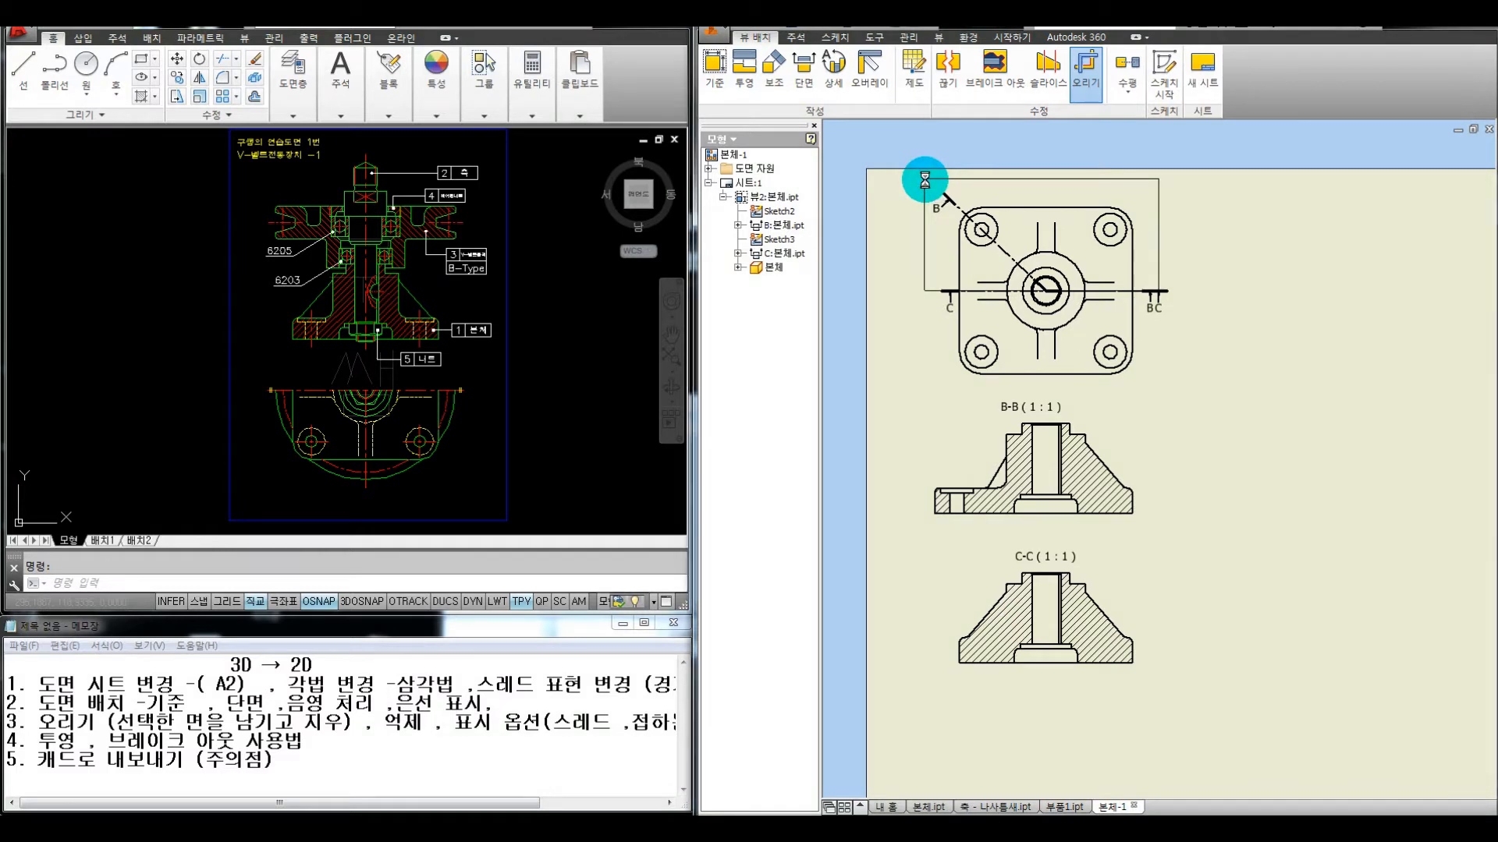
# Finish the crop boundary beyond the plan view's upper-left corner to keep the upper half, and shift section line B's right end label
pyautogui.click(925, 180)
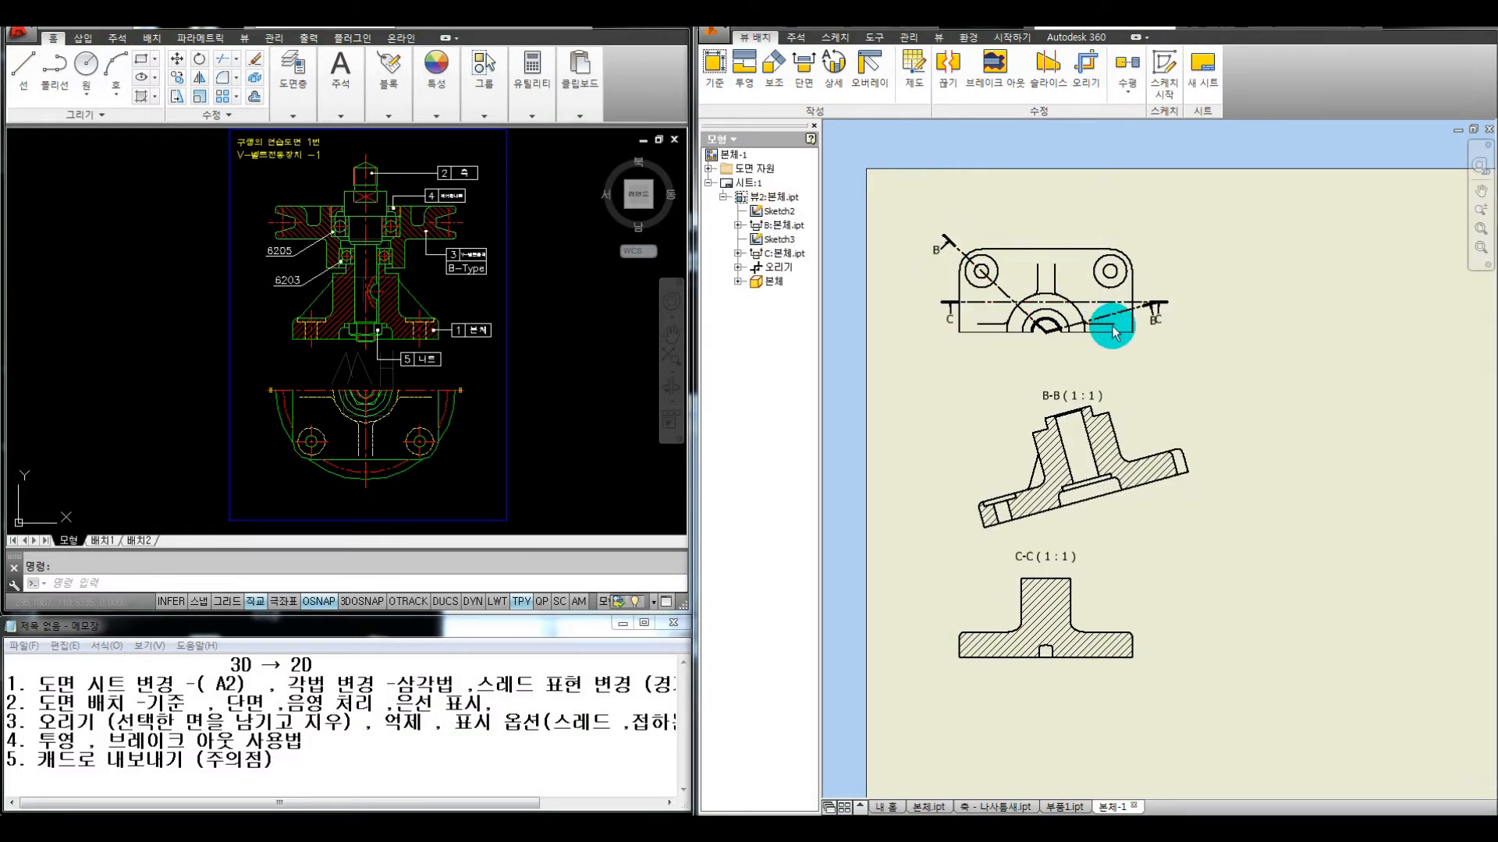
pyautogui.moveTo(1115, 332); pyautogui.dragTo(1167, 337)
pyautogui.doubleClick(1138, 310)
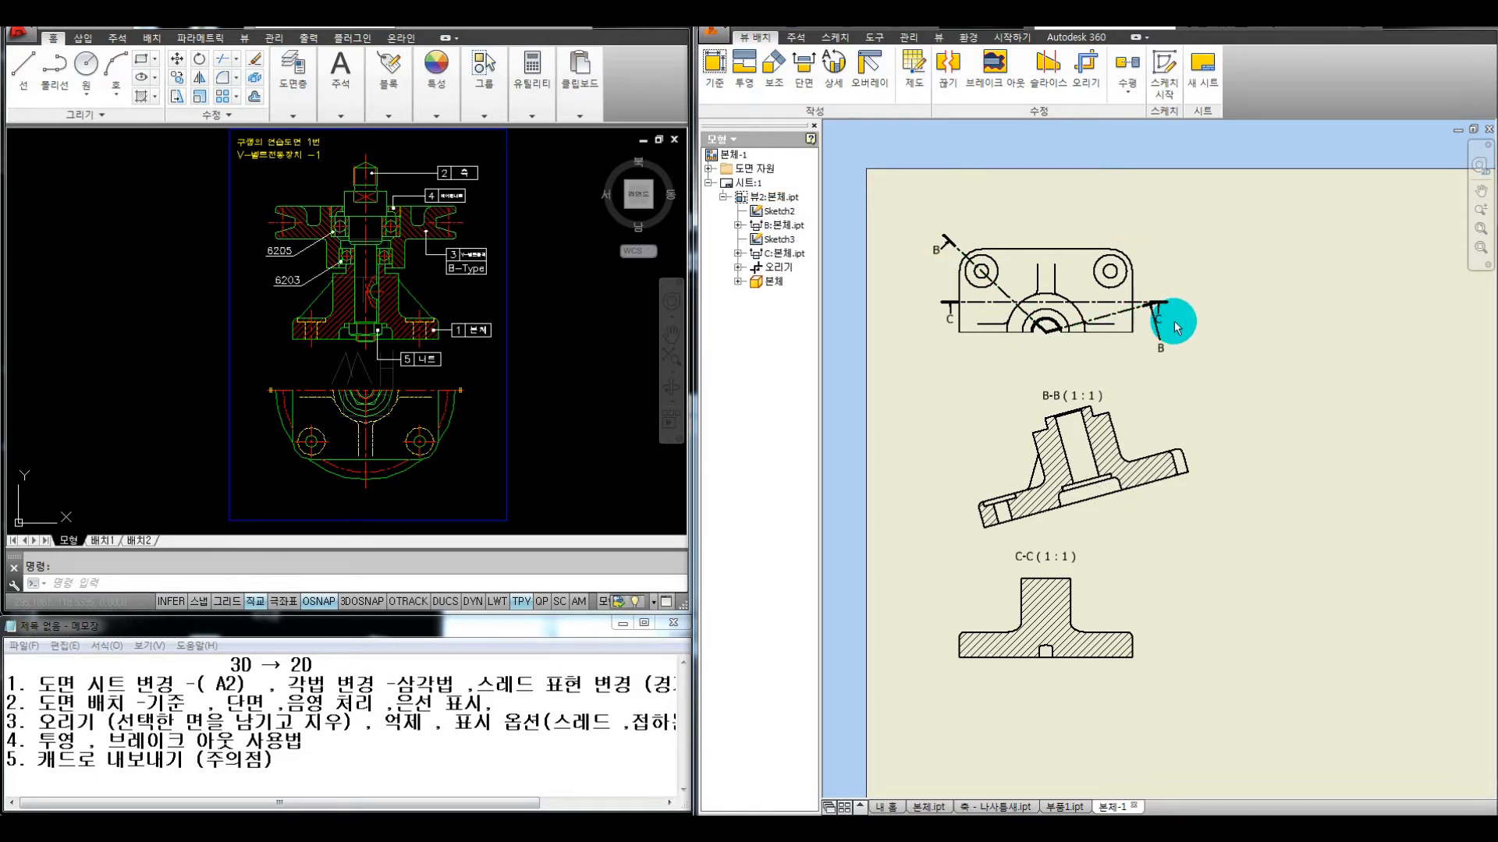
# Delete section lines B and C together with their section views
pyautogui.click(1159, 308)
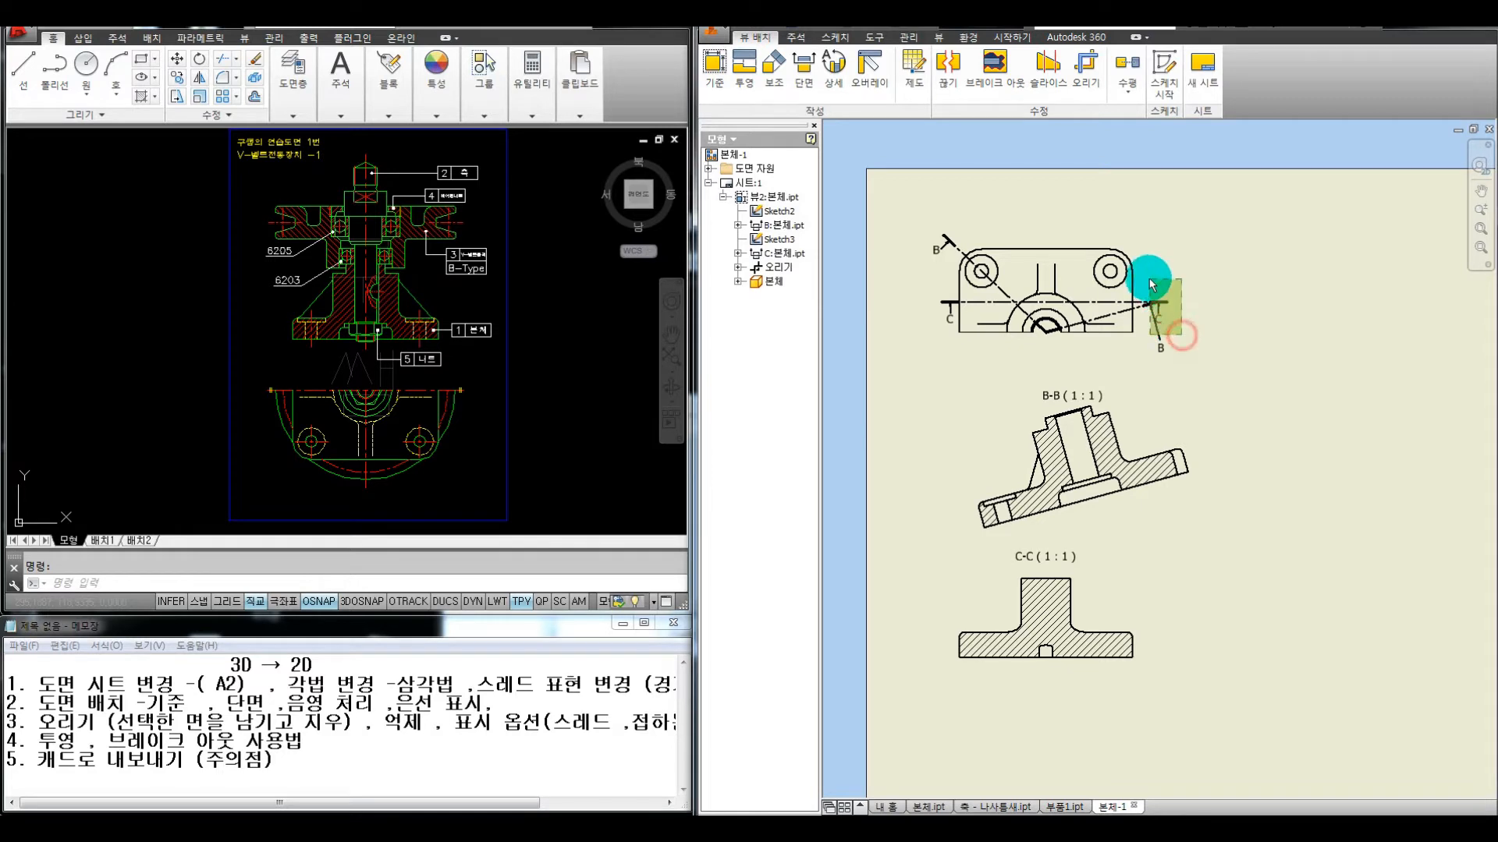
pyautogui.press('Delete')
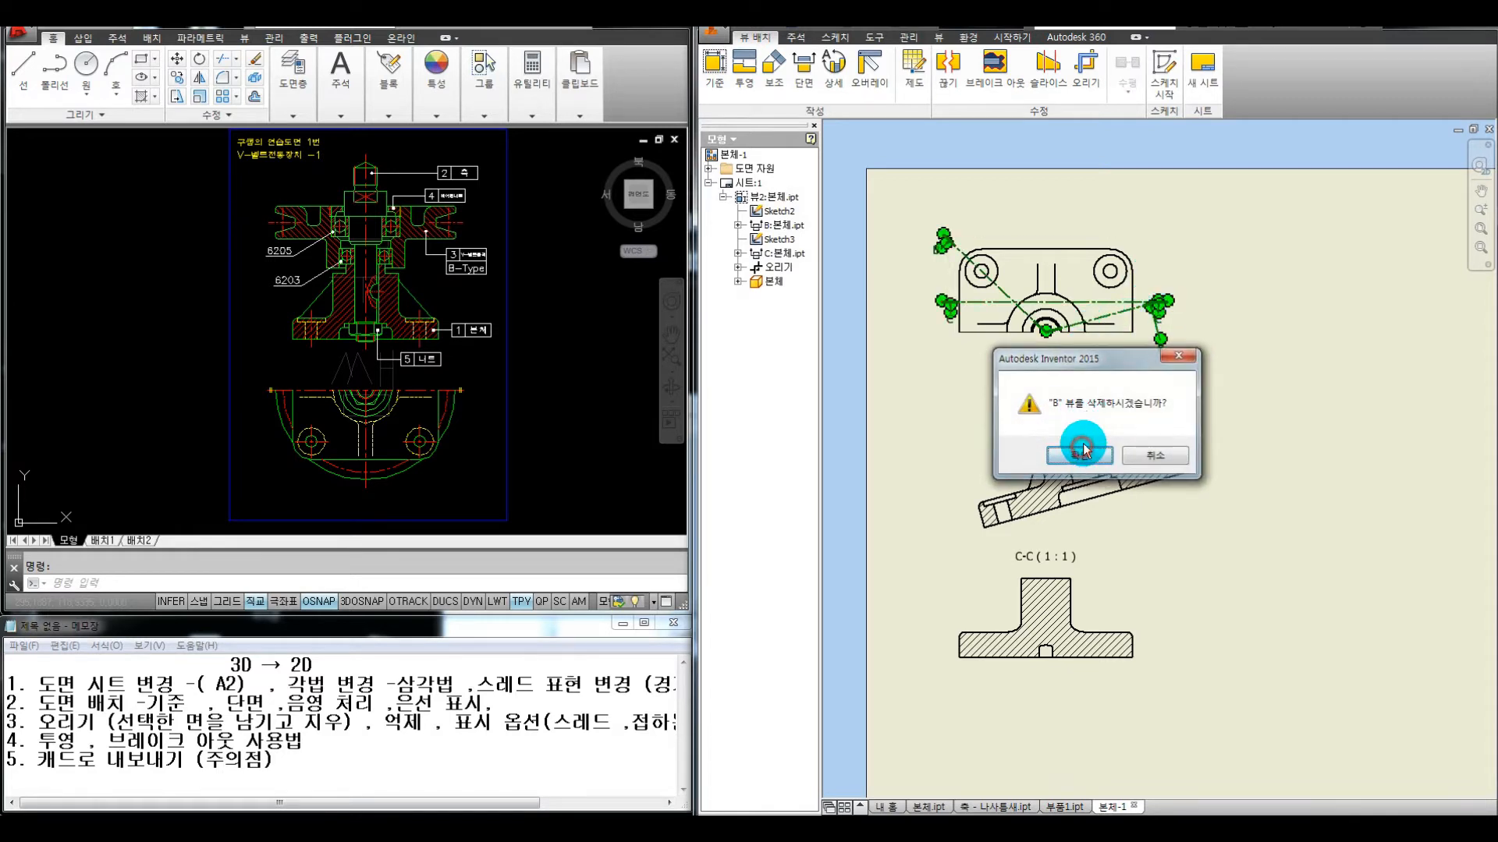
pyautogui.click(1080, 454)
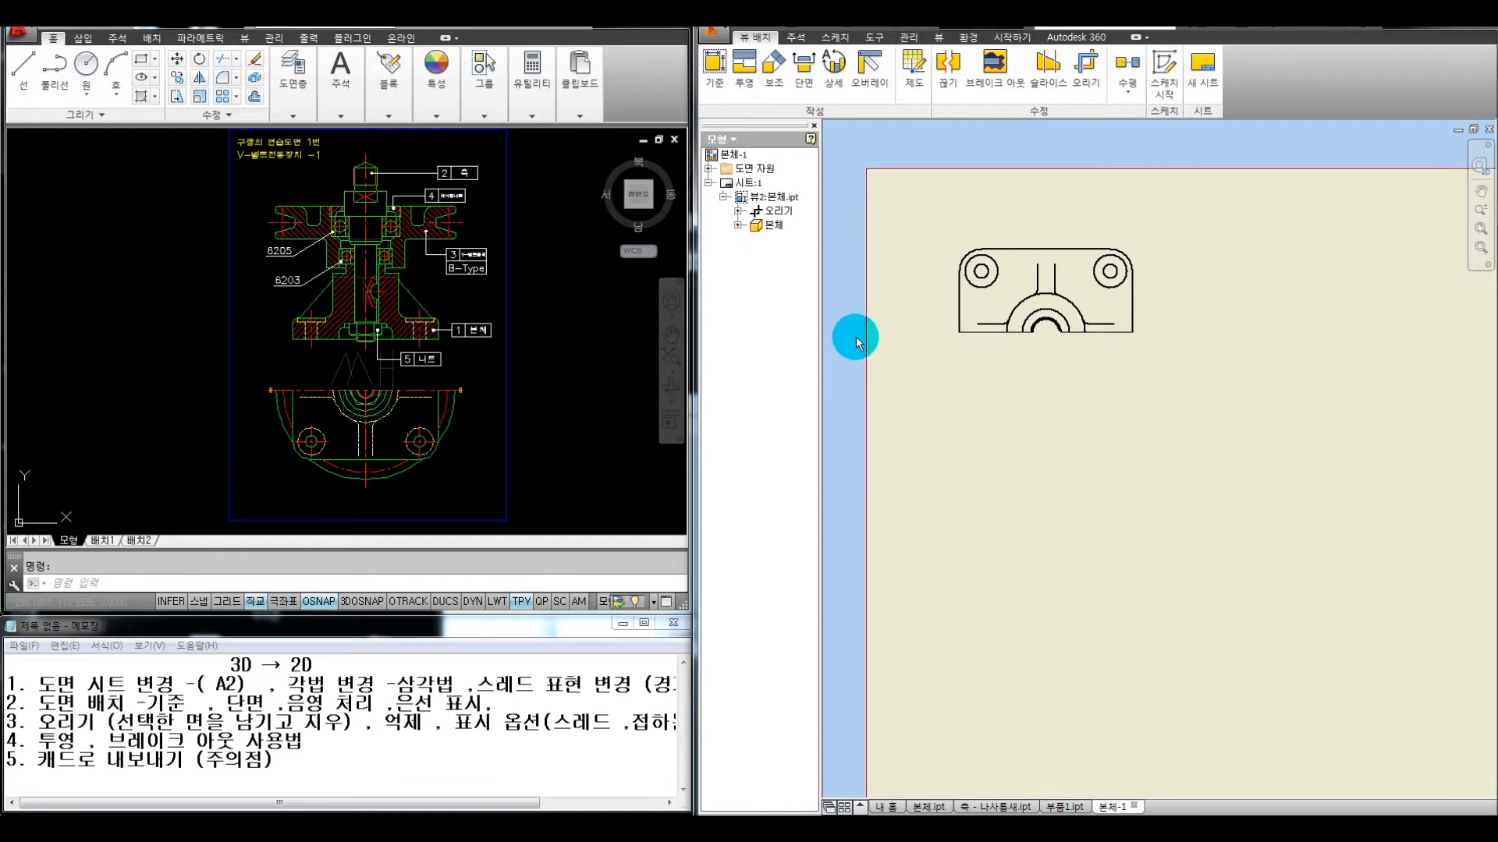
# Create a 1:1 aligned section of the cropped plan, cut along its lower edge to the bore centre and through the upper-left bolt hole, placed below
pyautogui.click(804, 67)
pyautogui.click(1093, 263)
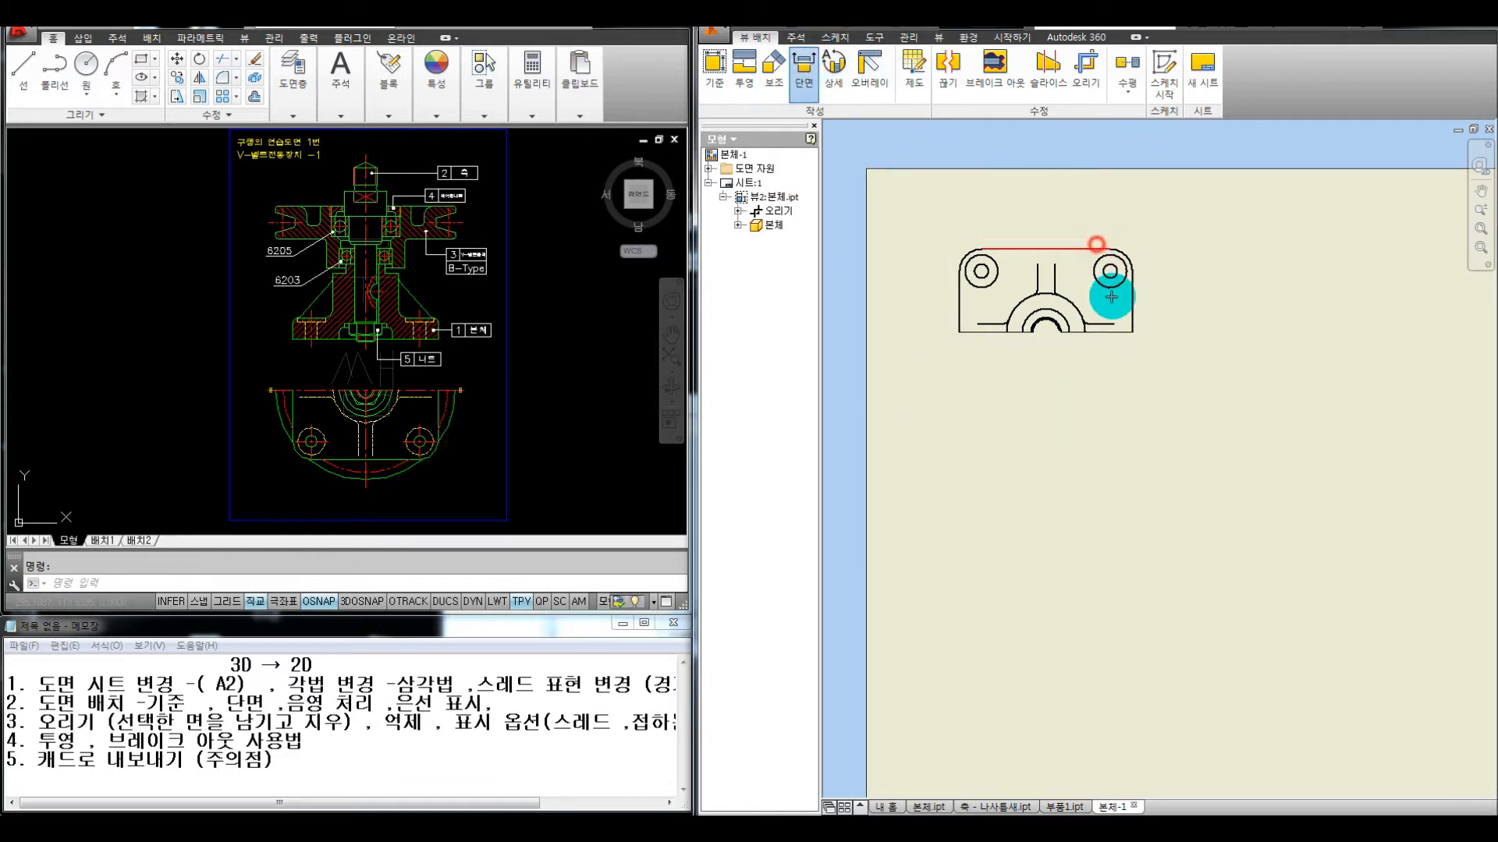
pyautogui.click(1046, 331)
pyautogui.click(934, 226)
pyautogui.rightClick(964, 226)
pyautogui.click(989, 265)
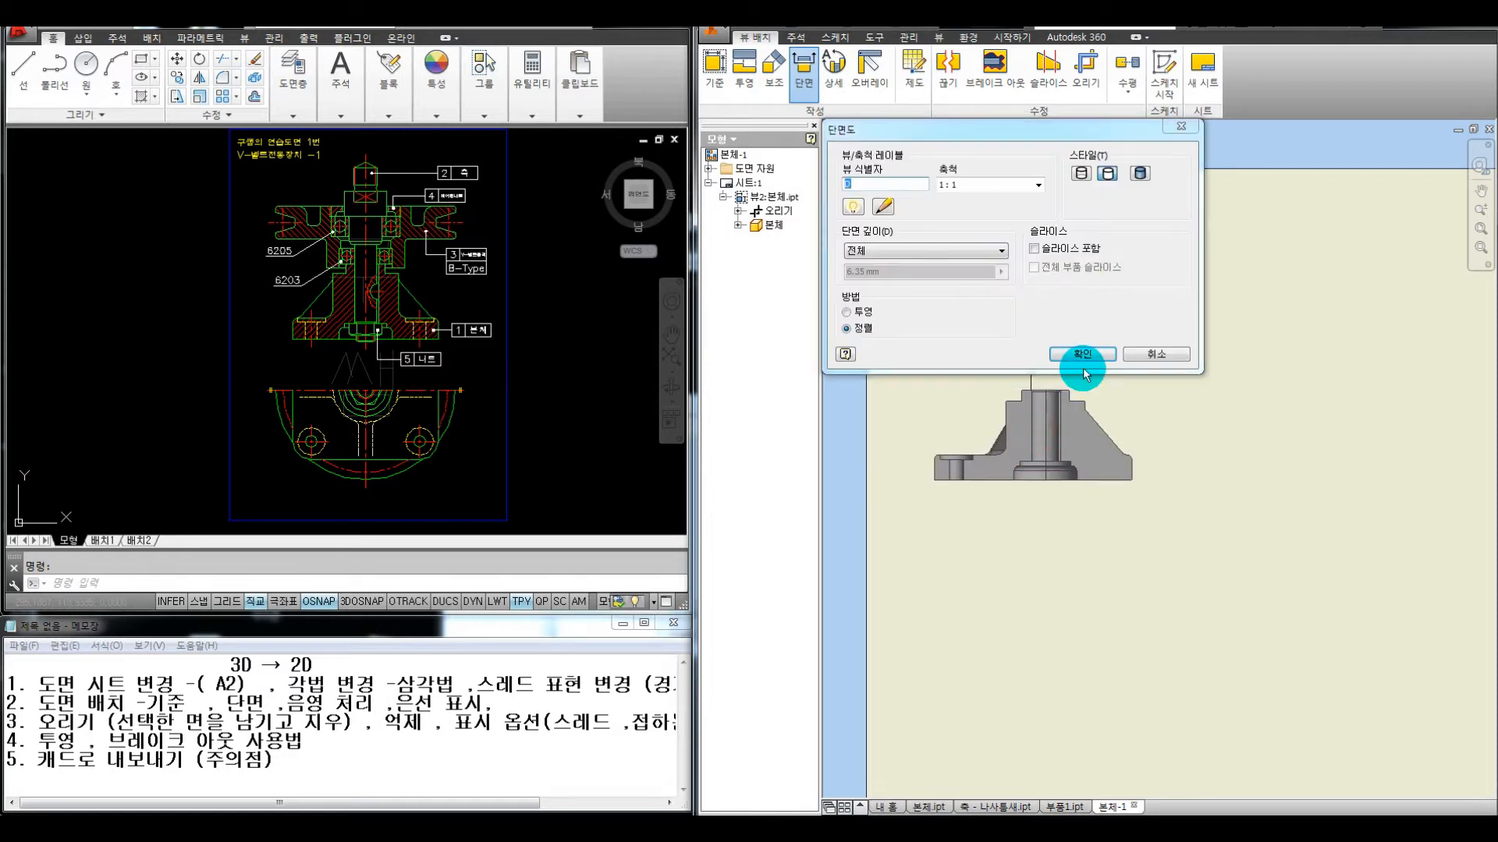
pyautogui.click(1085, 359)
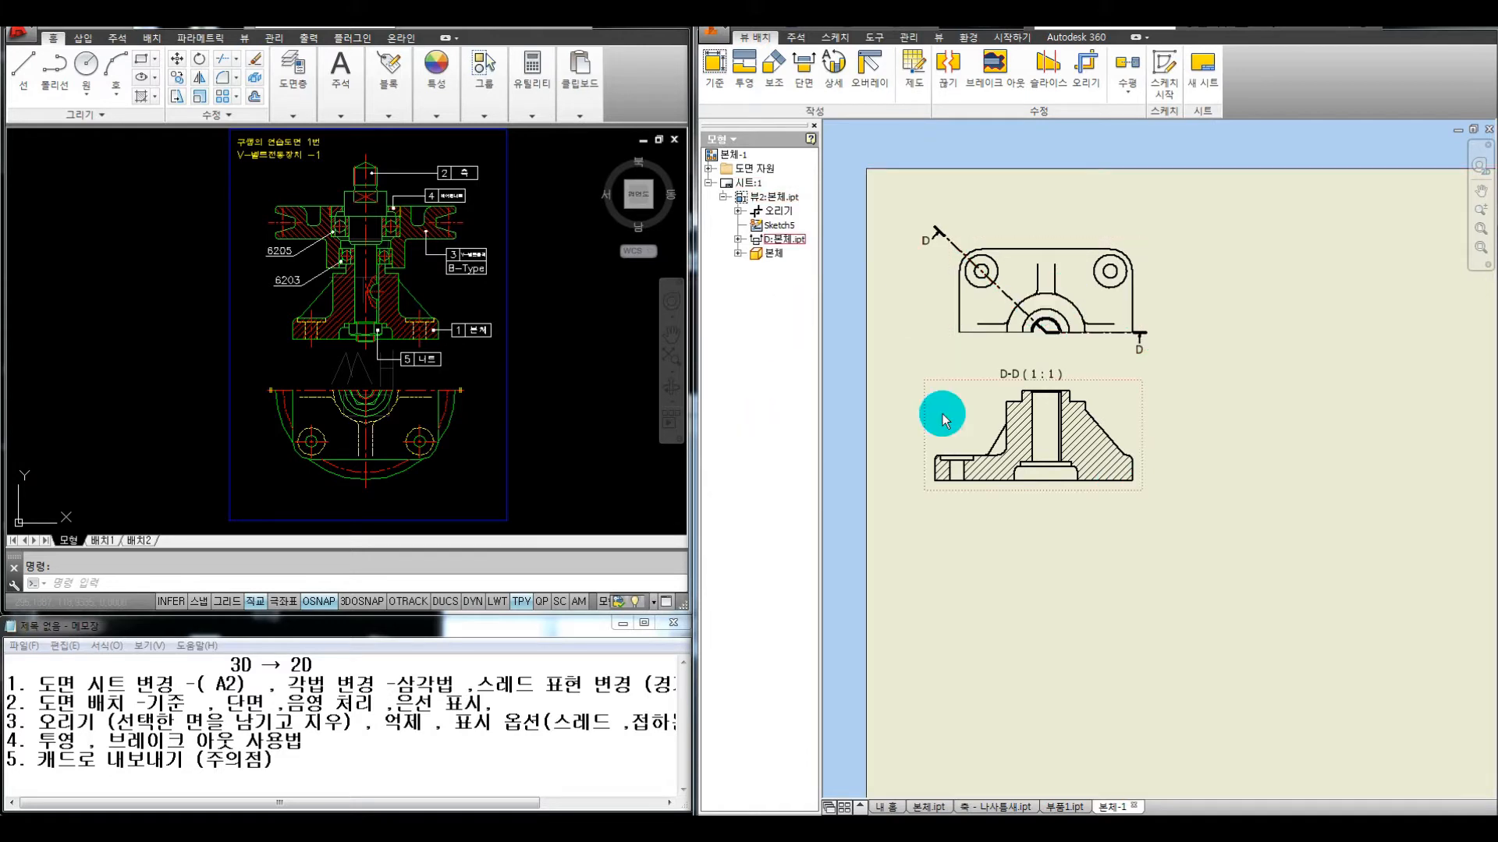
# Start a base view of 부품1.ipt from the 15 V-1 벨트 folder on the empty area of the sheet
pyautogui.moveTo(1065, 173); pyautogui.dragTo(1030, 191, button='middle')
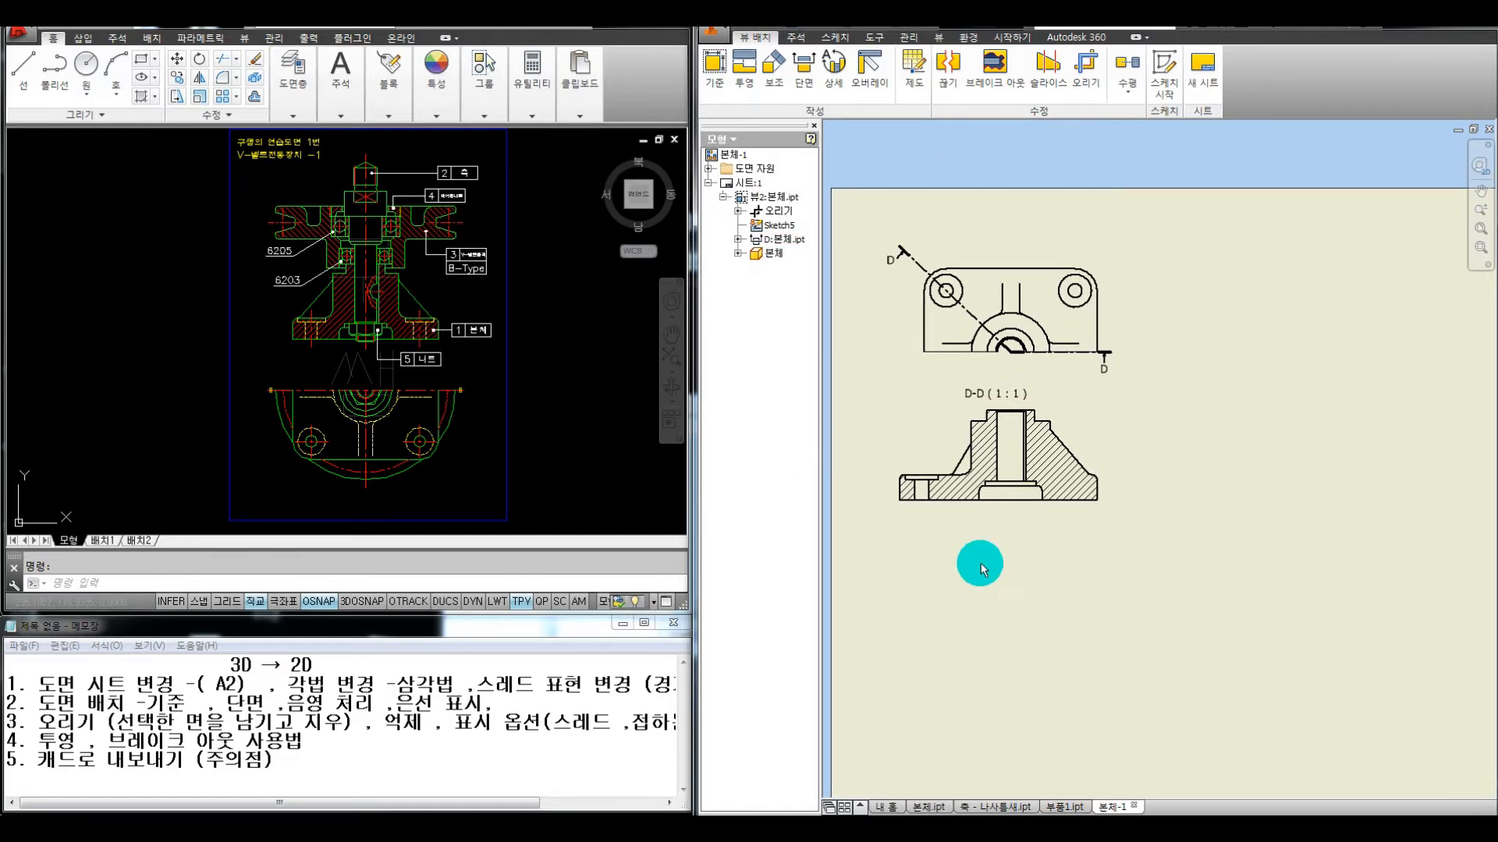
pyautogui.scroll(-2, 1205, 491)
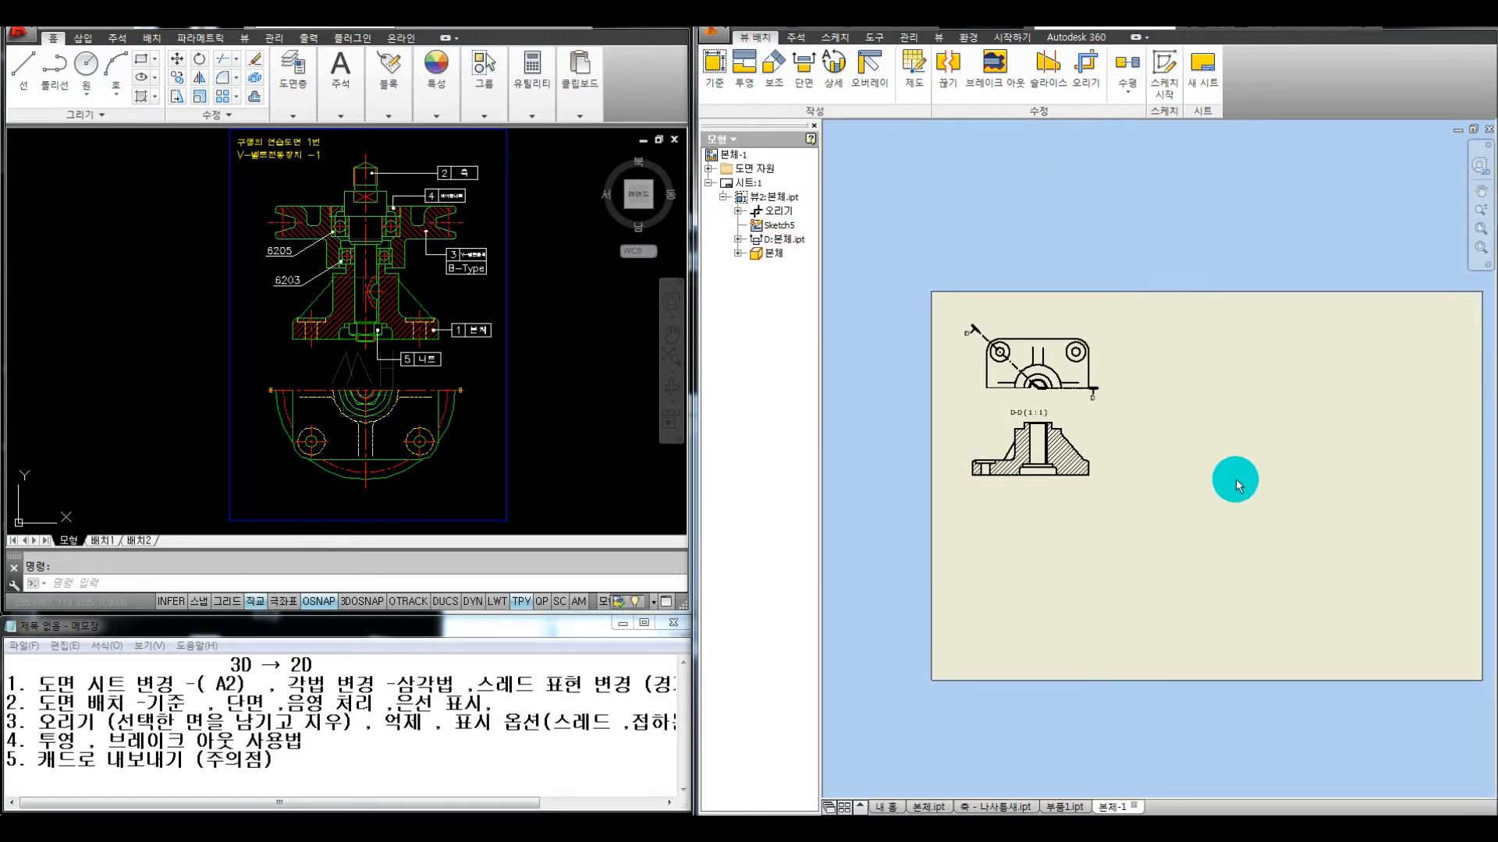
pyautogui.scroll(-2, 1170, 475)
pyautogui.moveTo(1181, 471); pyautogui.dragTo(1096, 422, button='middle')
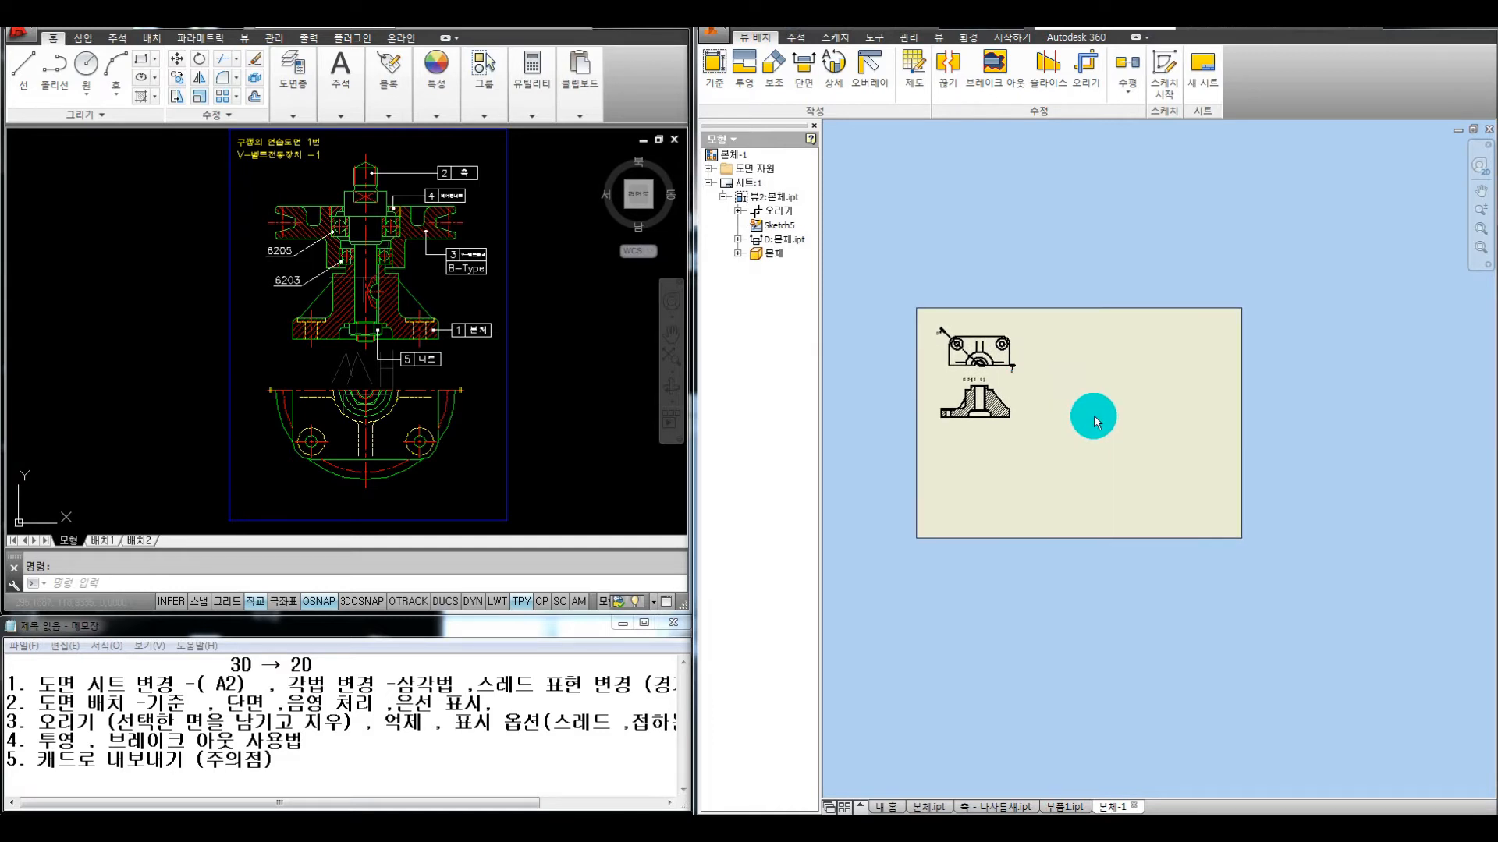
pyautogui.click(717, 78)
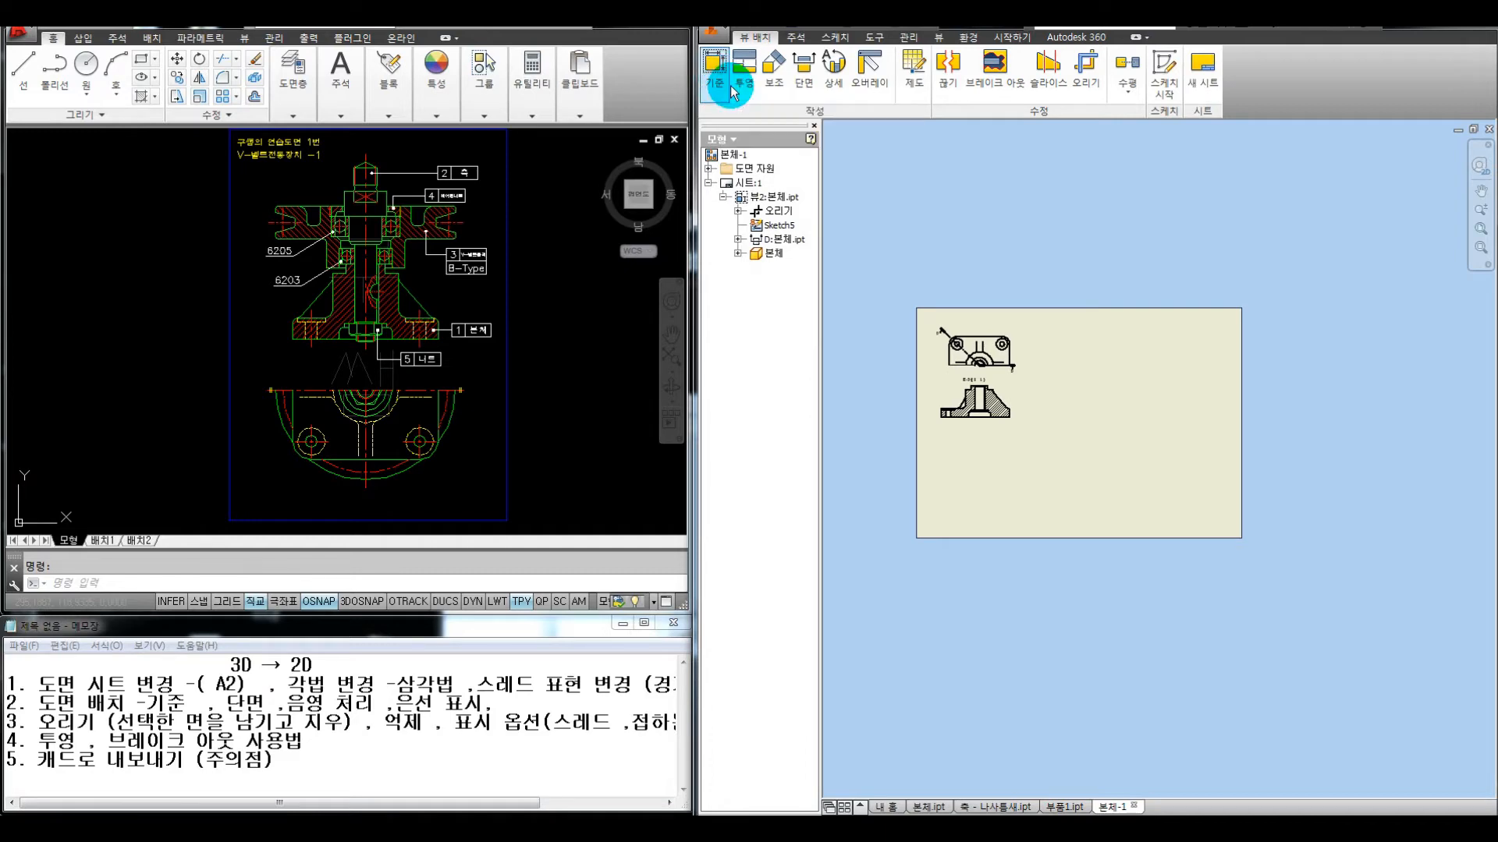
pyautogui.click(565, 280)
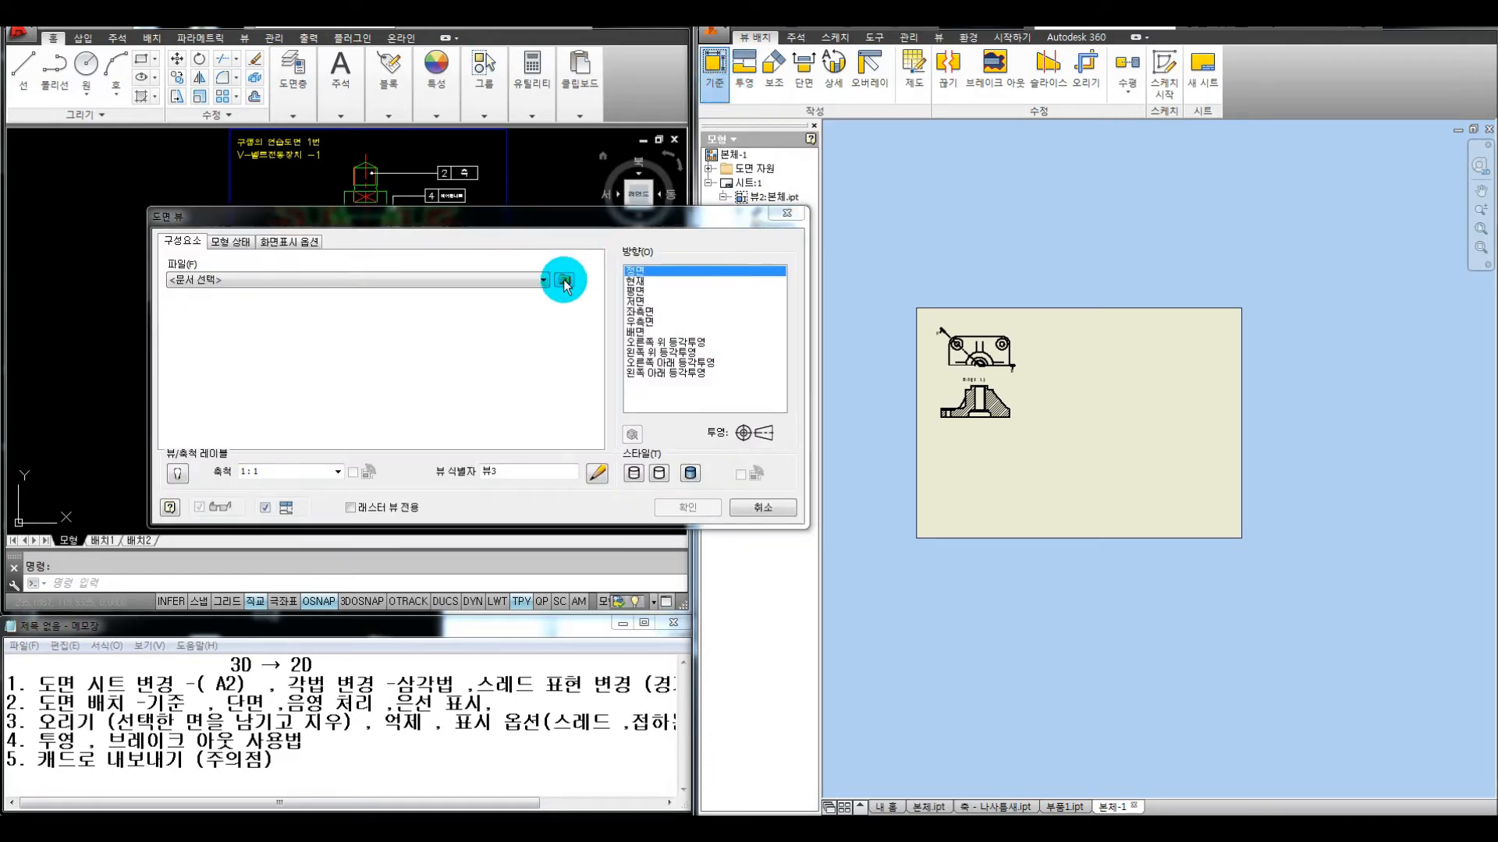
pyautogui.click(671, 258)
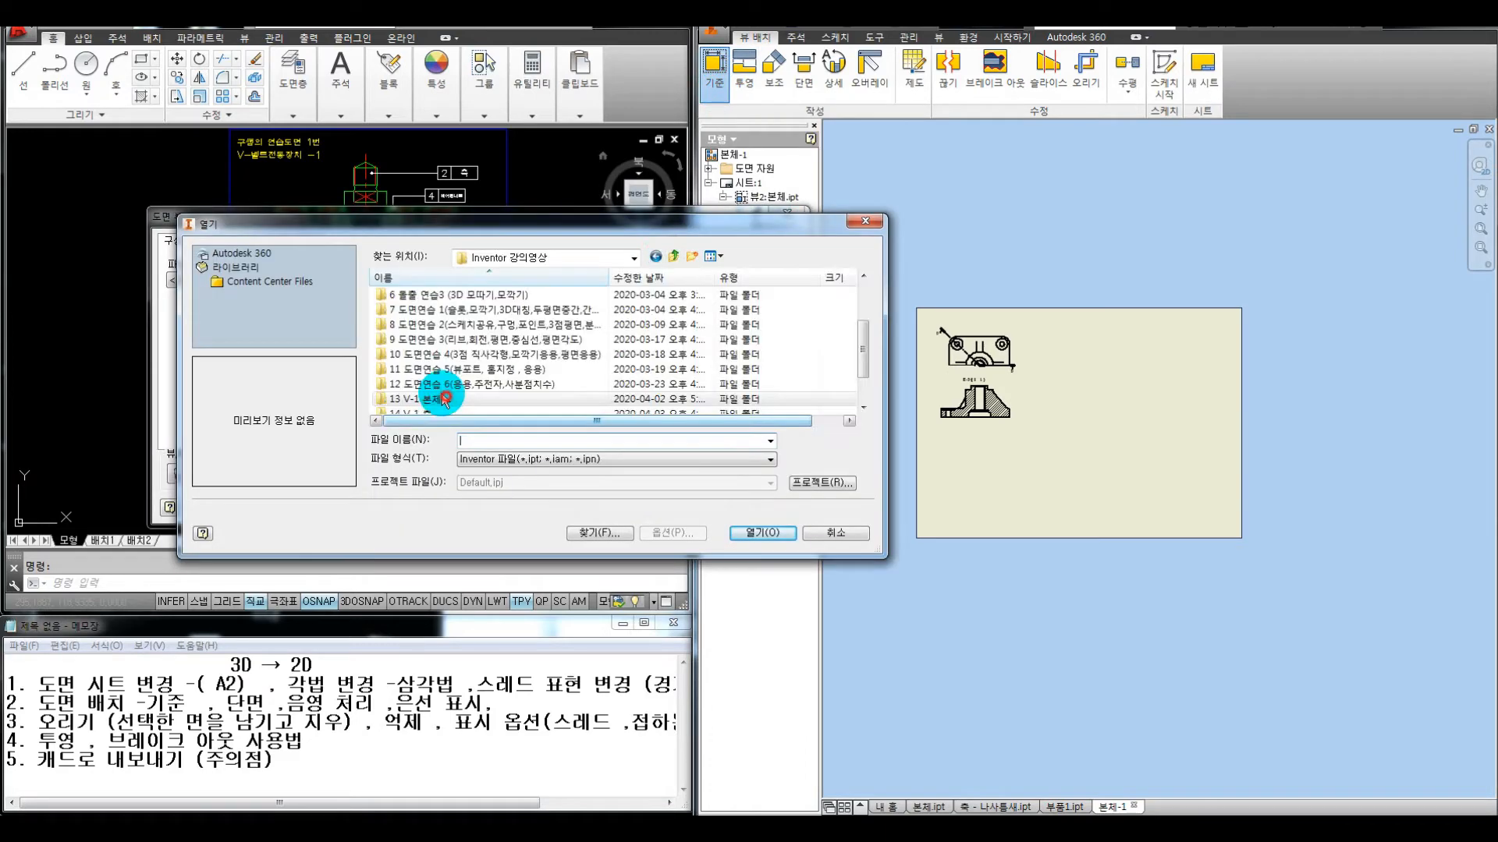
pyautogui.doubleClick(413, 384)
pyautogui.doubleClick(412, 316)
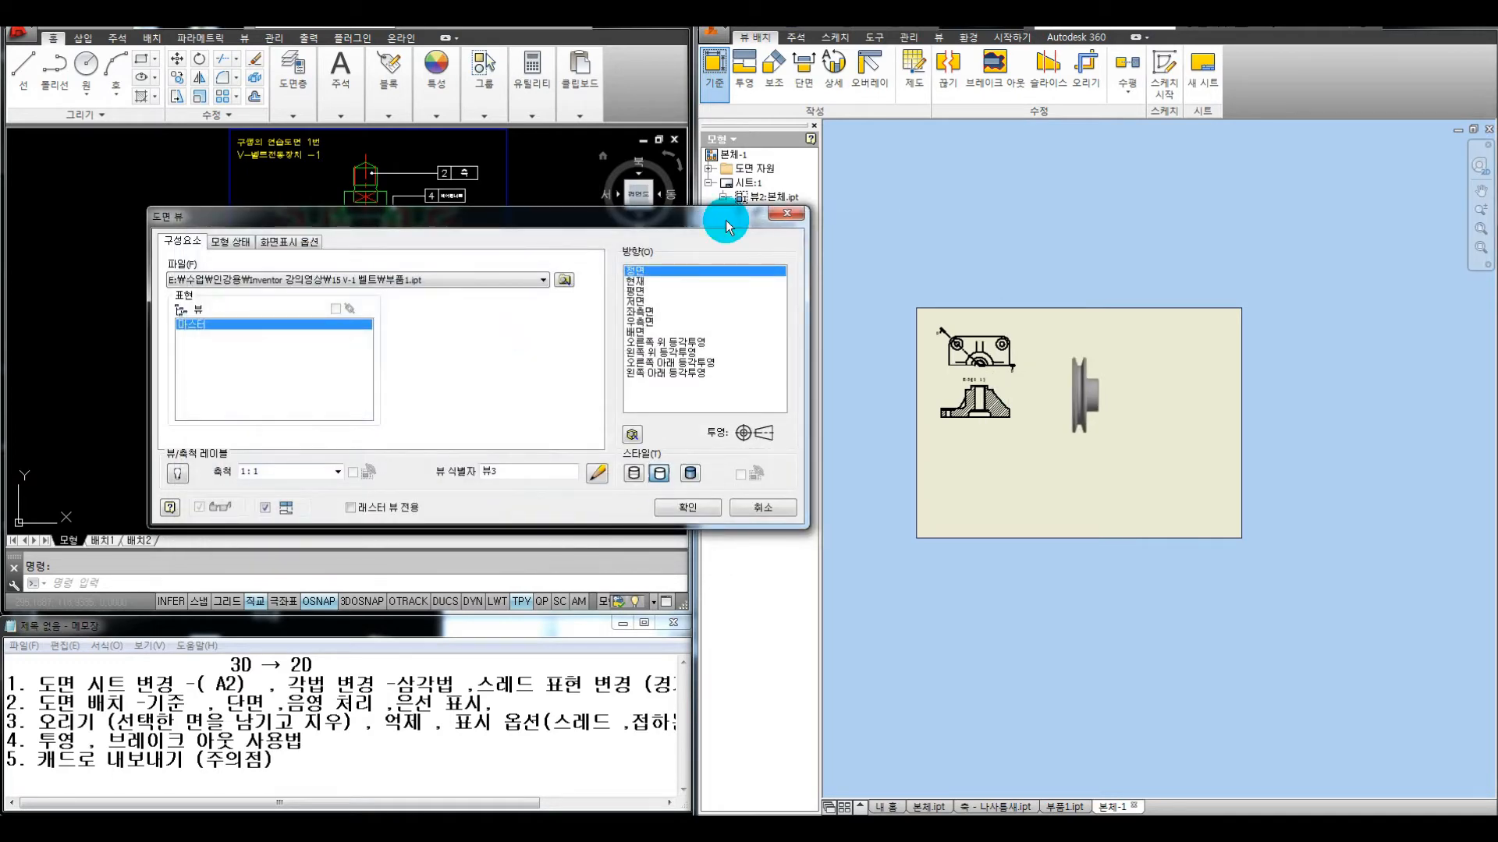
# Place the 부품1 base view at 1:1 in the 좌측면 orientation, beside the 본체 views, without adding a projected view
pyautogui.moveTo(723, 218); pyautogui.dragTo(613, 173)
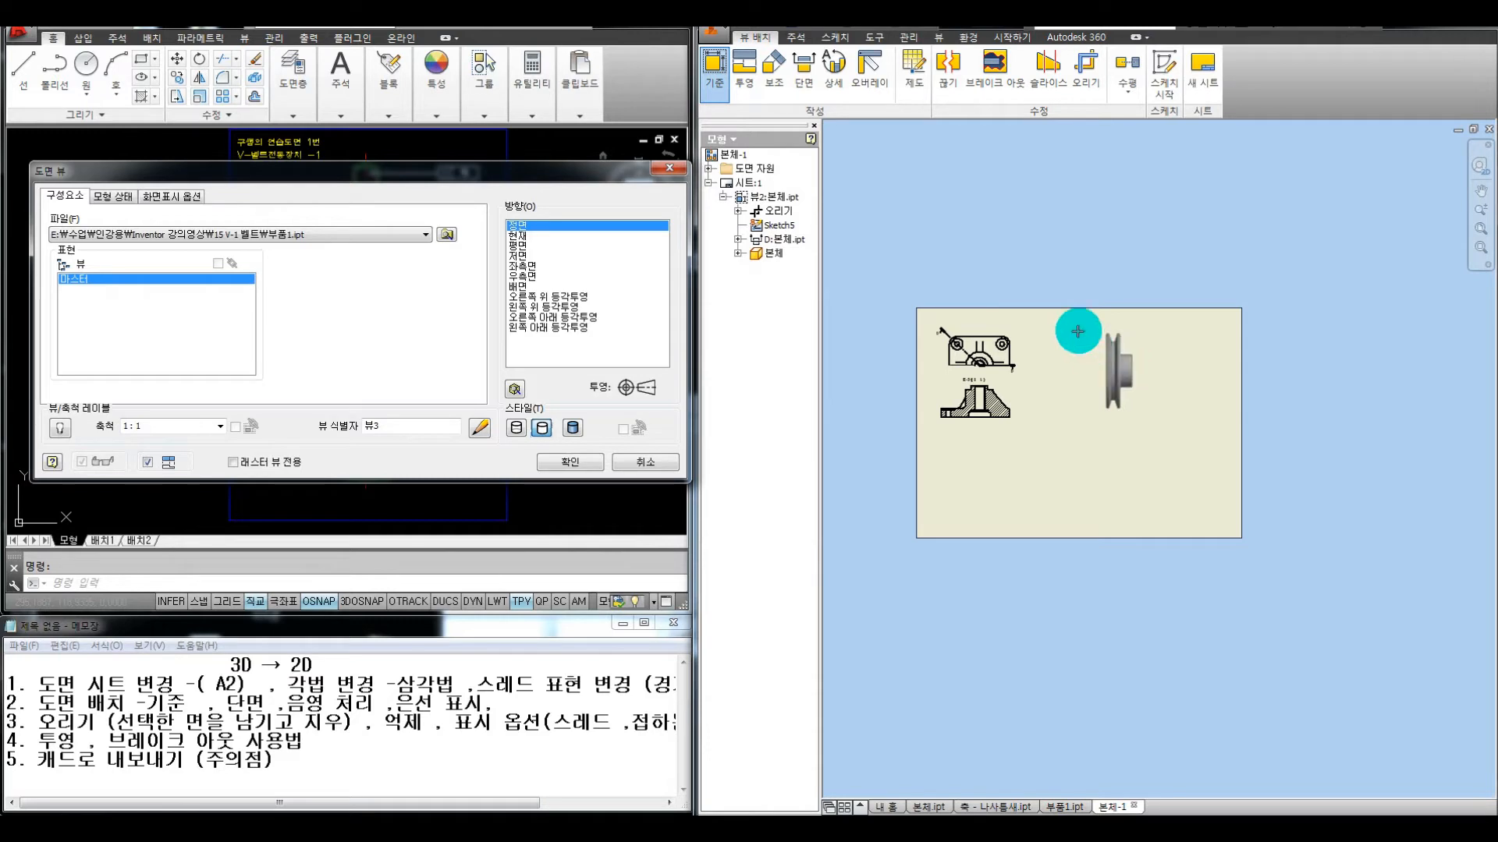
pyautogui.scroll(-2, 1075, 327)
pyautogui.moveTo(1072, 330); pyautogui.dragTo(1093, 350, button='middle')
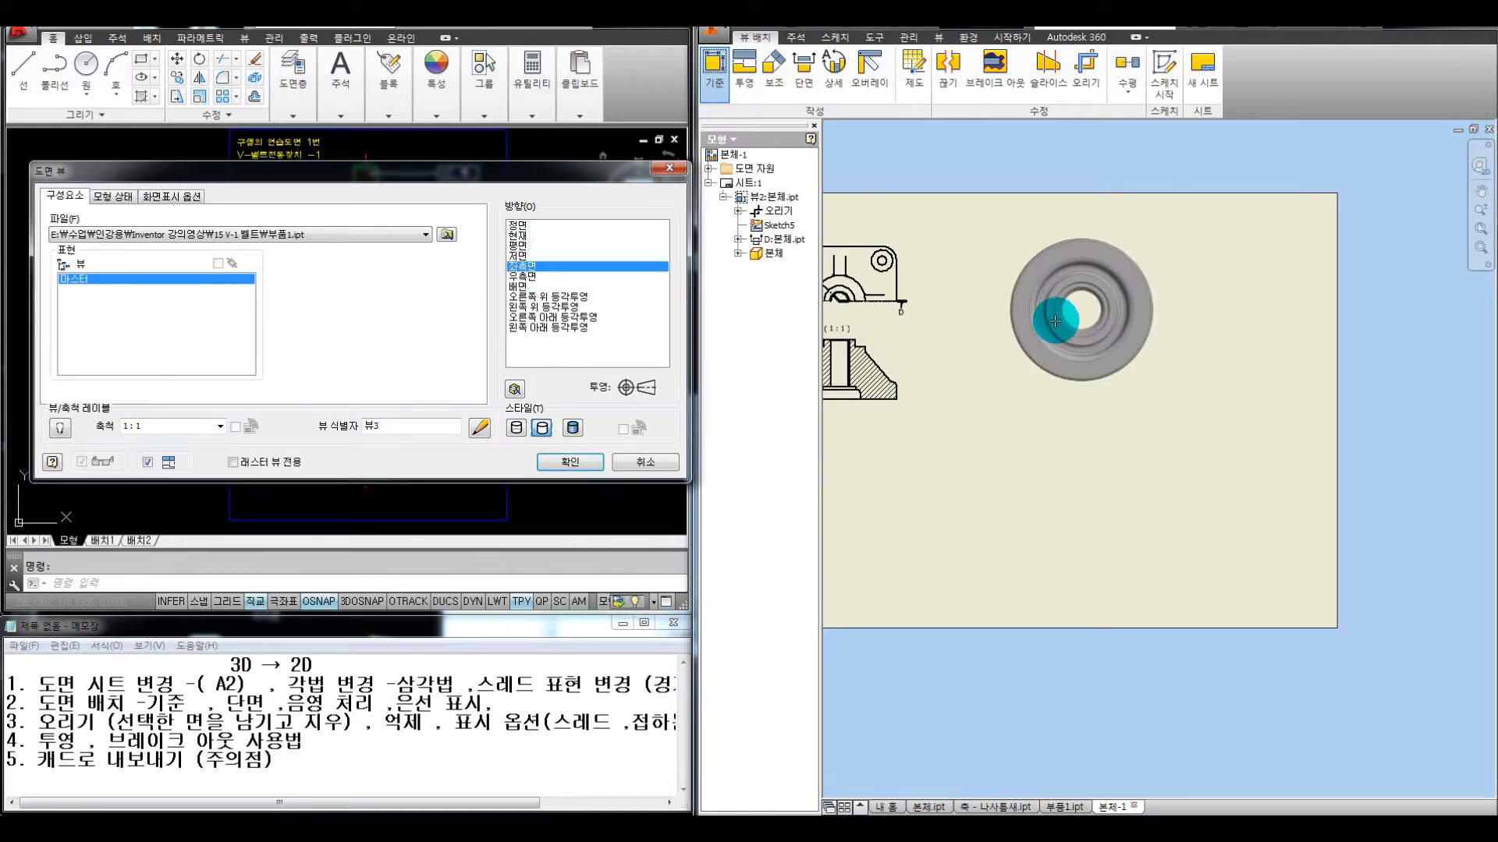
pyautogui.click(1158, 324)
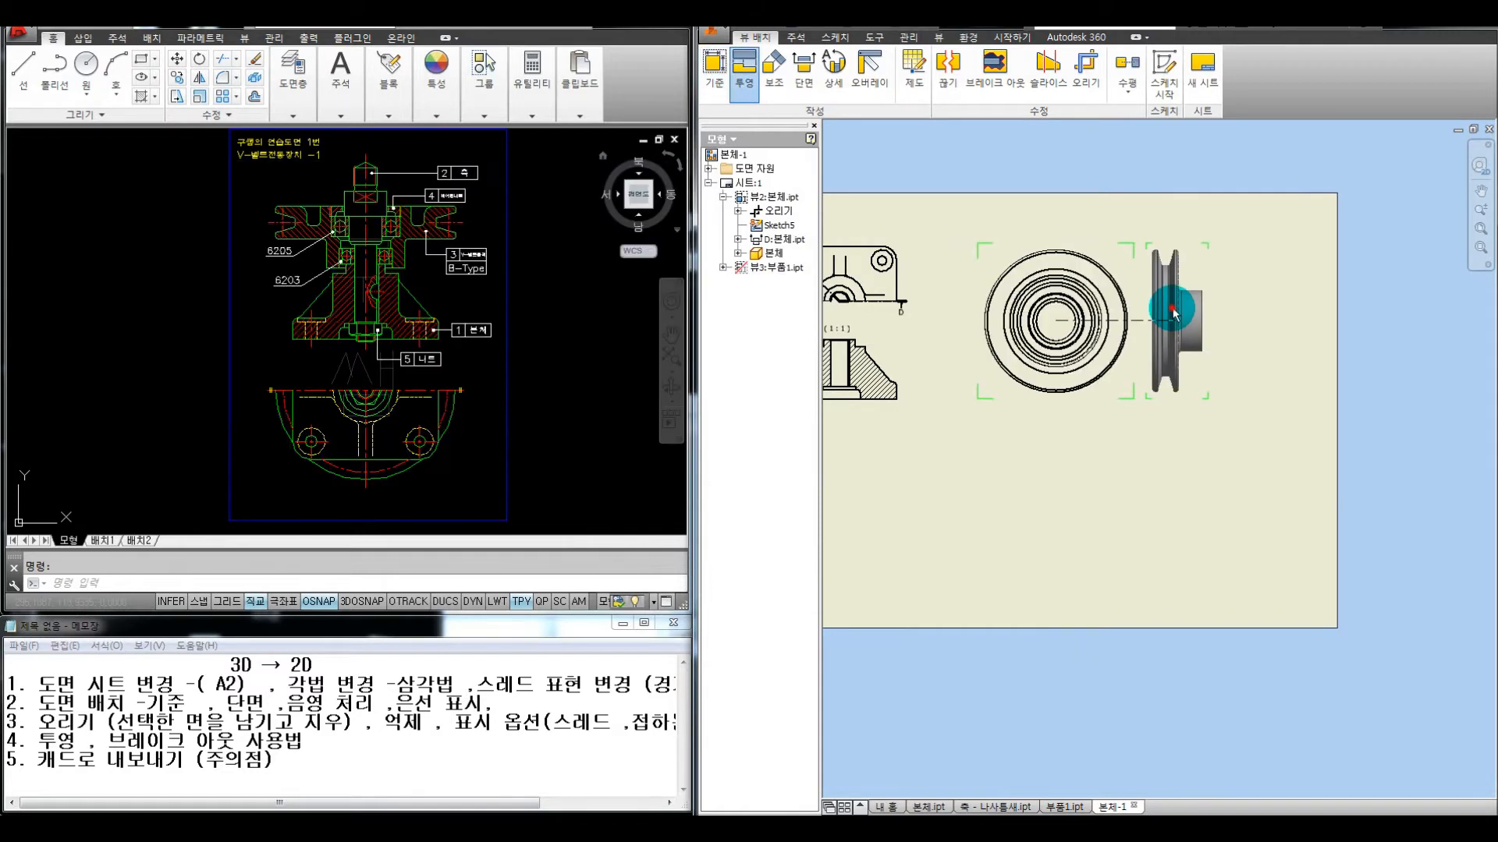
pyautogui.rightClick(1185, 329)
pyautogui.click(1187, 336)
pyautogui.moveTo(1186, 432)
pyautogui.mouseDown(button='middle')
pyautogui.moveTo(1211, 477)
pyautogui.moveTo(1184, 425)
pyautogui.moveTo(1197, 416)
pyautogui.mouseUp(button='middle')
pyautogui.moveTo(1104, 507)
pyautogui.mouseDown()
pyautogui.moveTo(1126, 493)
pyautogui.moveTo(1167, 510)
pyautogui.mouseUp()
pyautogui.moveTo(1141, 489); pyautogui.dragTo(1141, 542)
pyautogui.moveTo(1075, 474); pyautogui.dragTo(1158, 473)
pyautogui.moveTo(1134, 428); pyautogui.dragTo(1133, 452)
pyautogui.moveTo(1295, 494)
pyautogui.mouseDown()
pyautogui.moveTo(1287, 529)
pyautogui.moveTo(1349, 534)
pyautogui.mouseUp()
pyautogui.moveTo(1314, 433); pyautogui.dragTo(1314, 449)
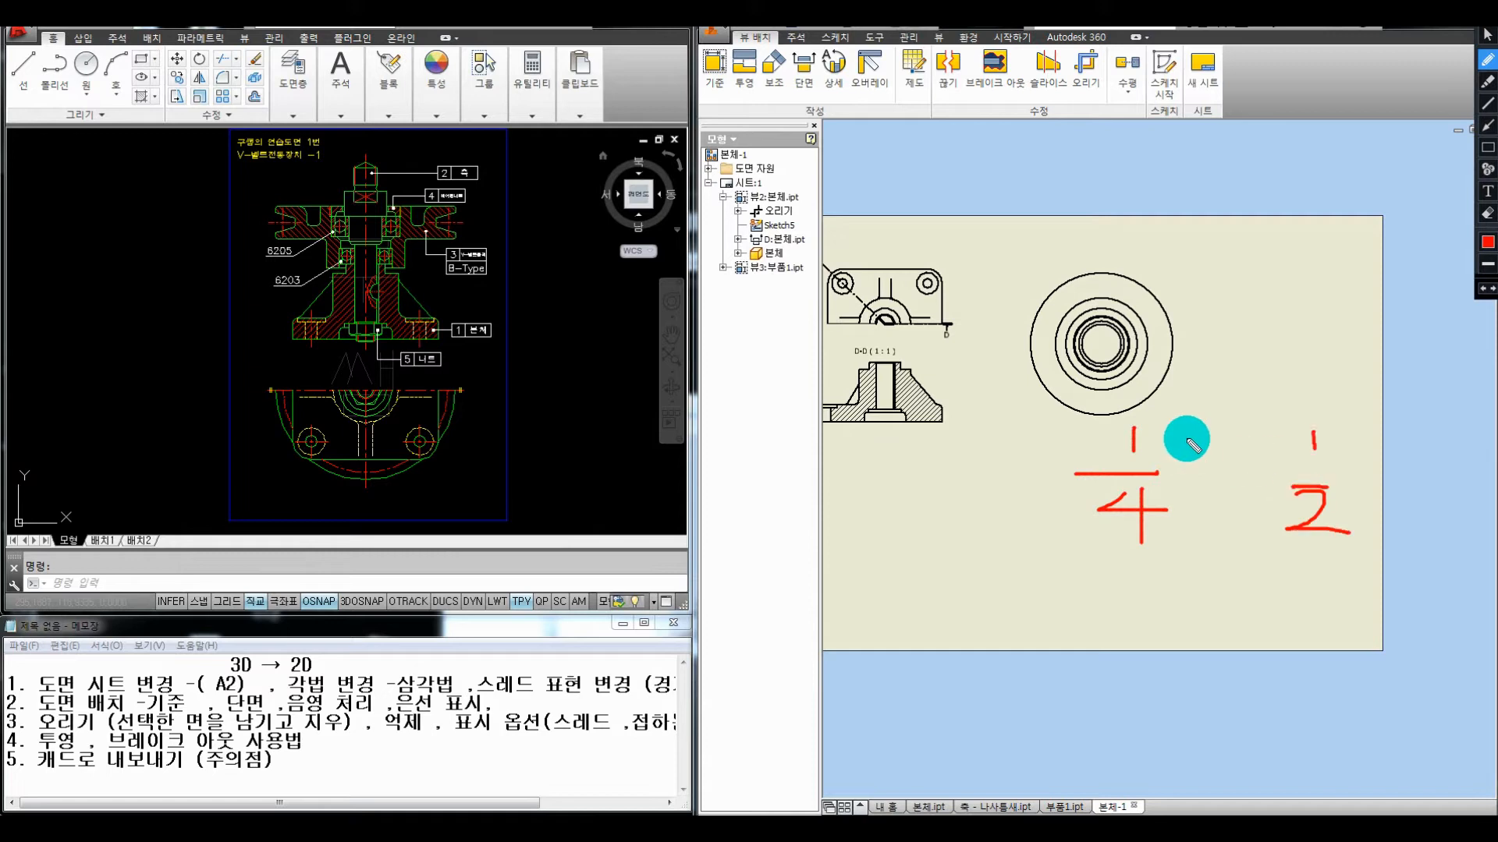
pyautogui.moveTo(1075, 410)
pyautogui.mouseDown()
pyautogui.moveTo(1168, 411)
pyautogui.moveTo(1184, 425)
pyautogui.mouseUp()
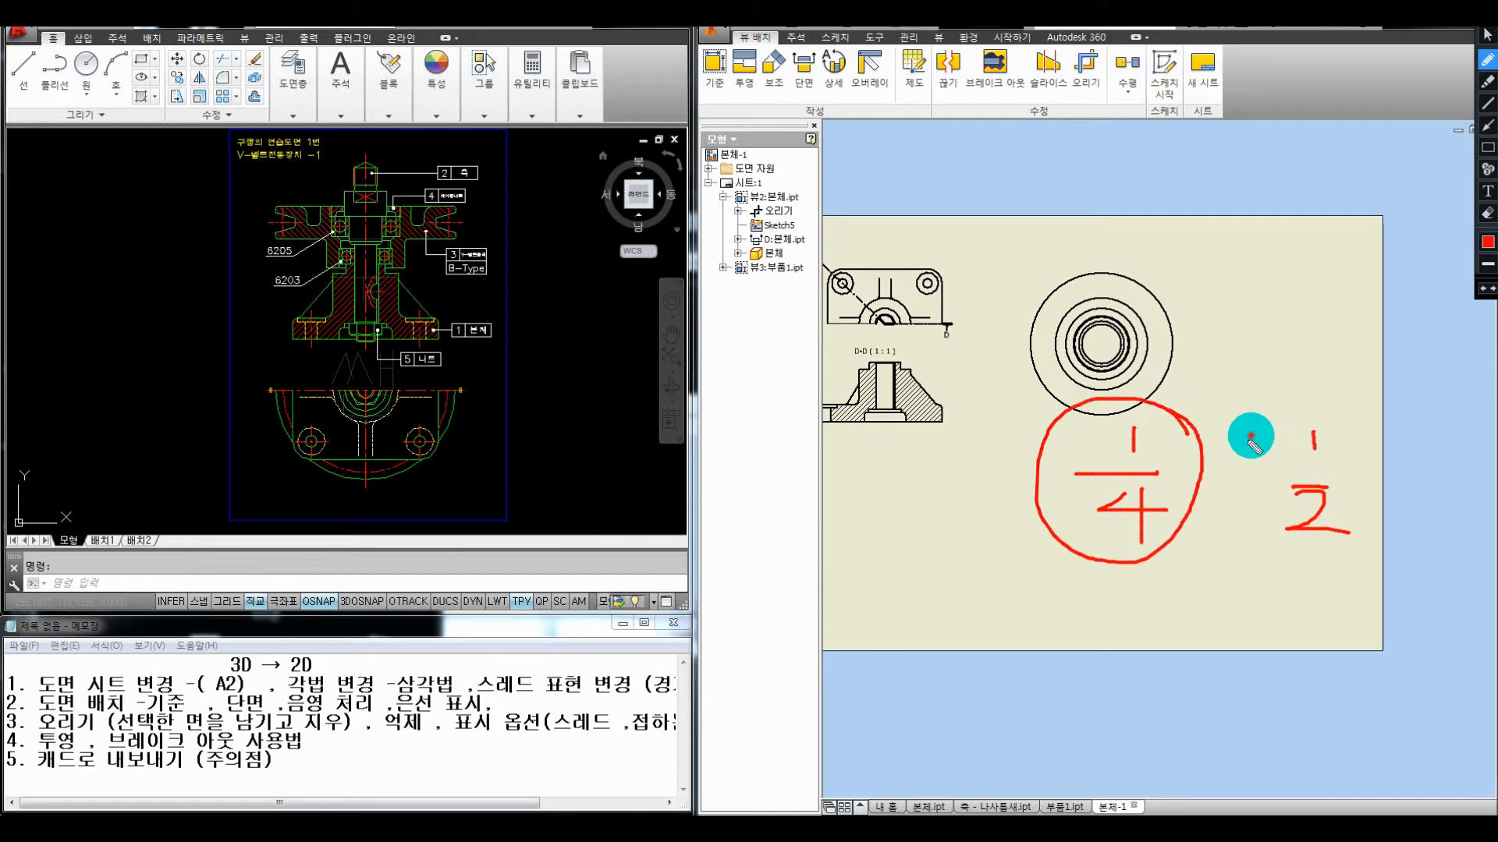
pyautogui.moveTo(1356, 421); pyautogui.dragTo(1324, 414)
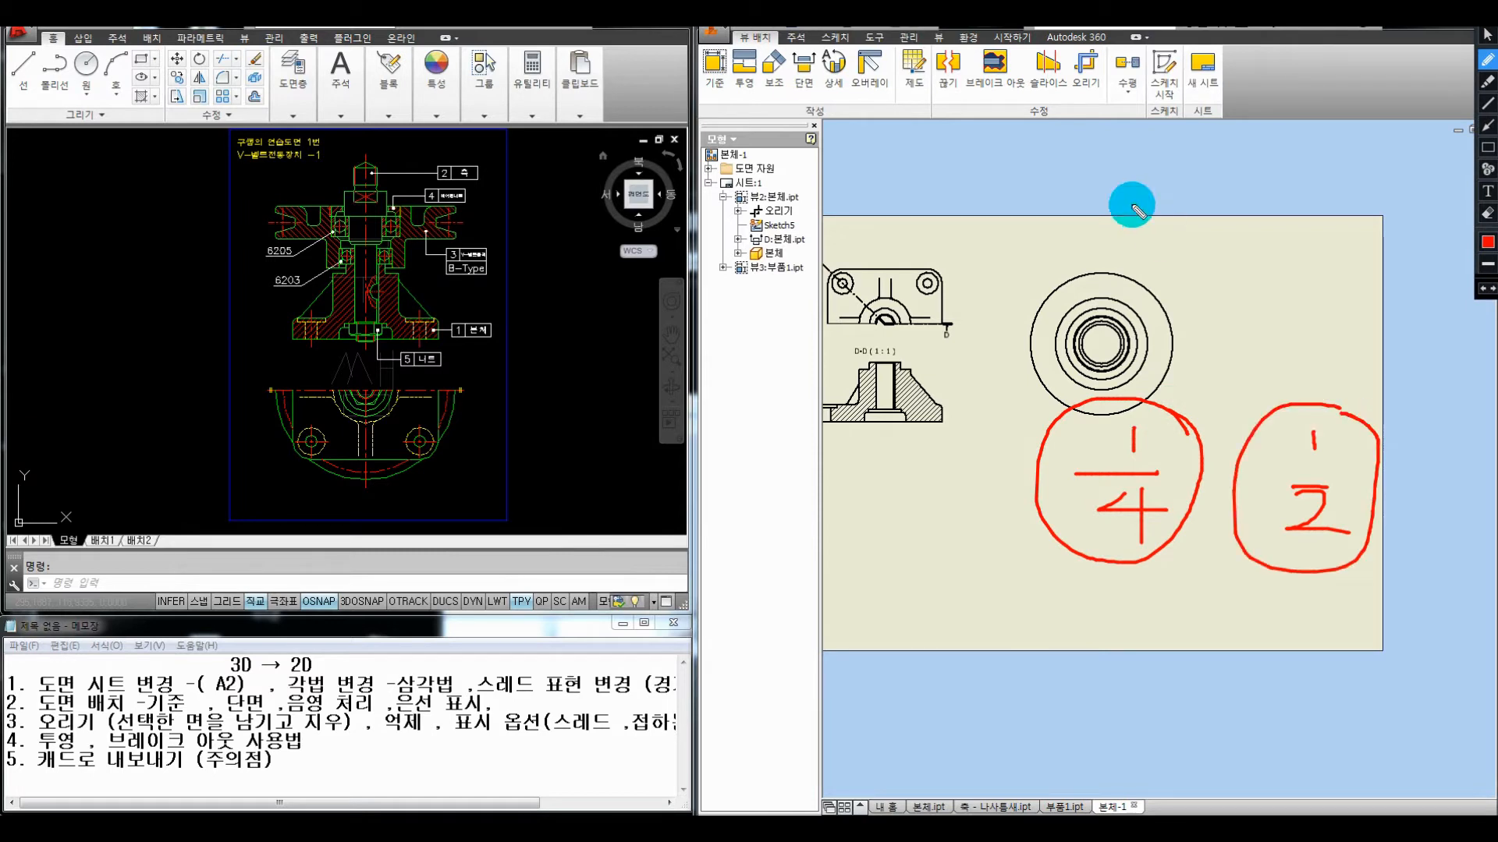
# Create a 1:1 projected quarter section of the pulley, cut from above its rim to the bore centre and out horizontally, placed beside it
pyautogui.click(799, 80)
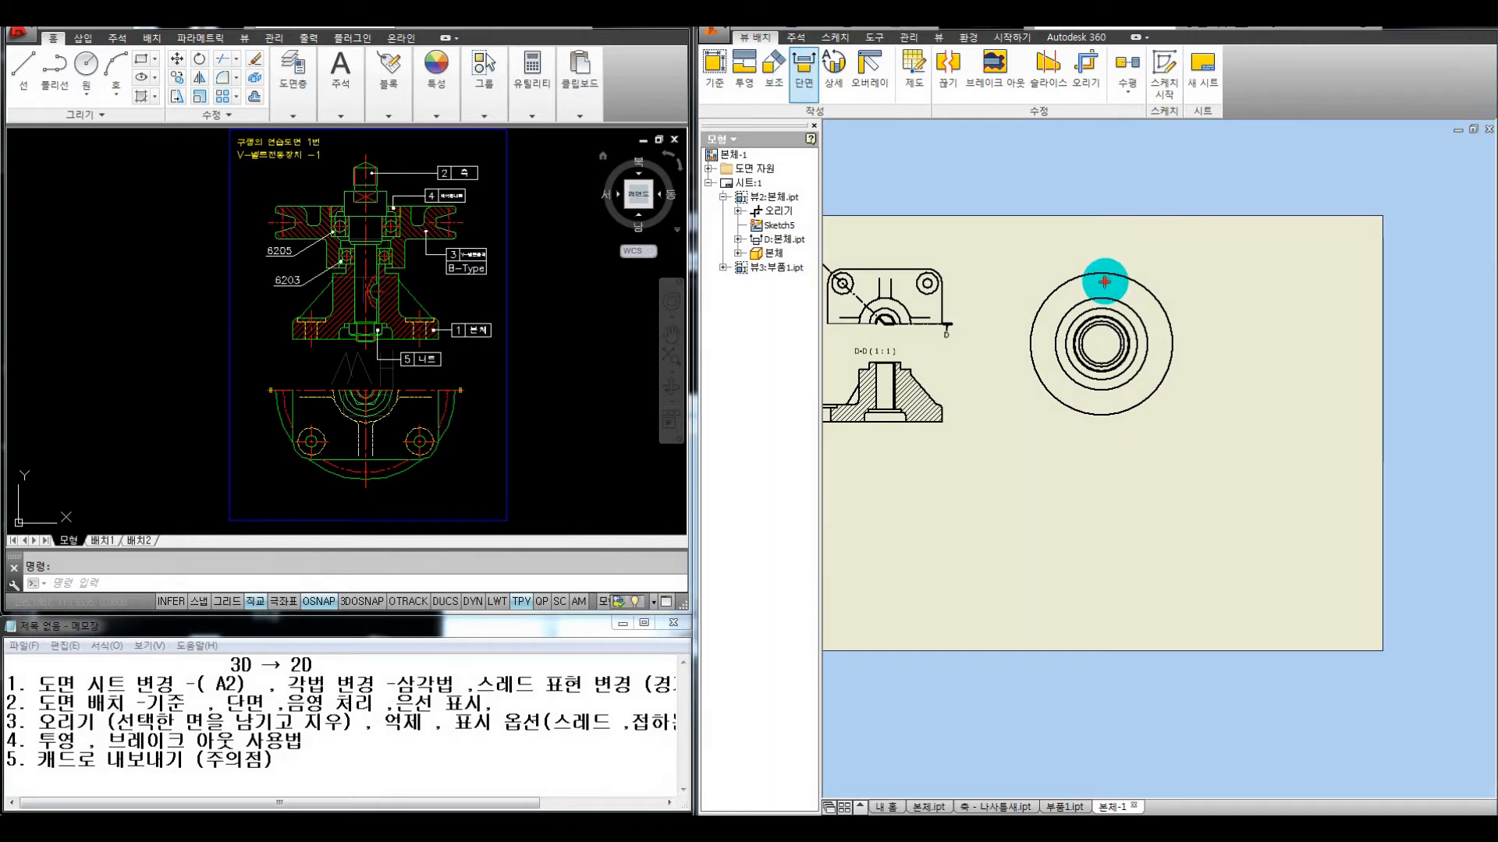
pyautogui.click(1102, 258)
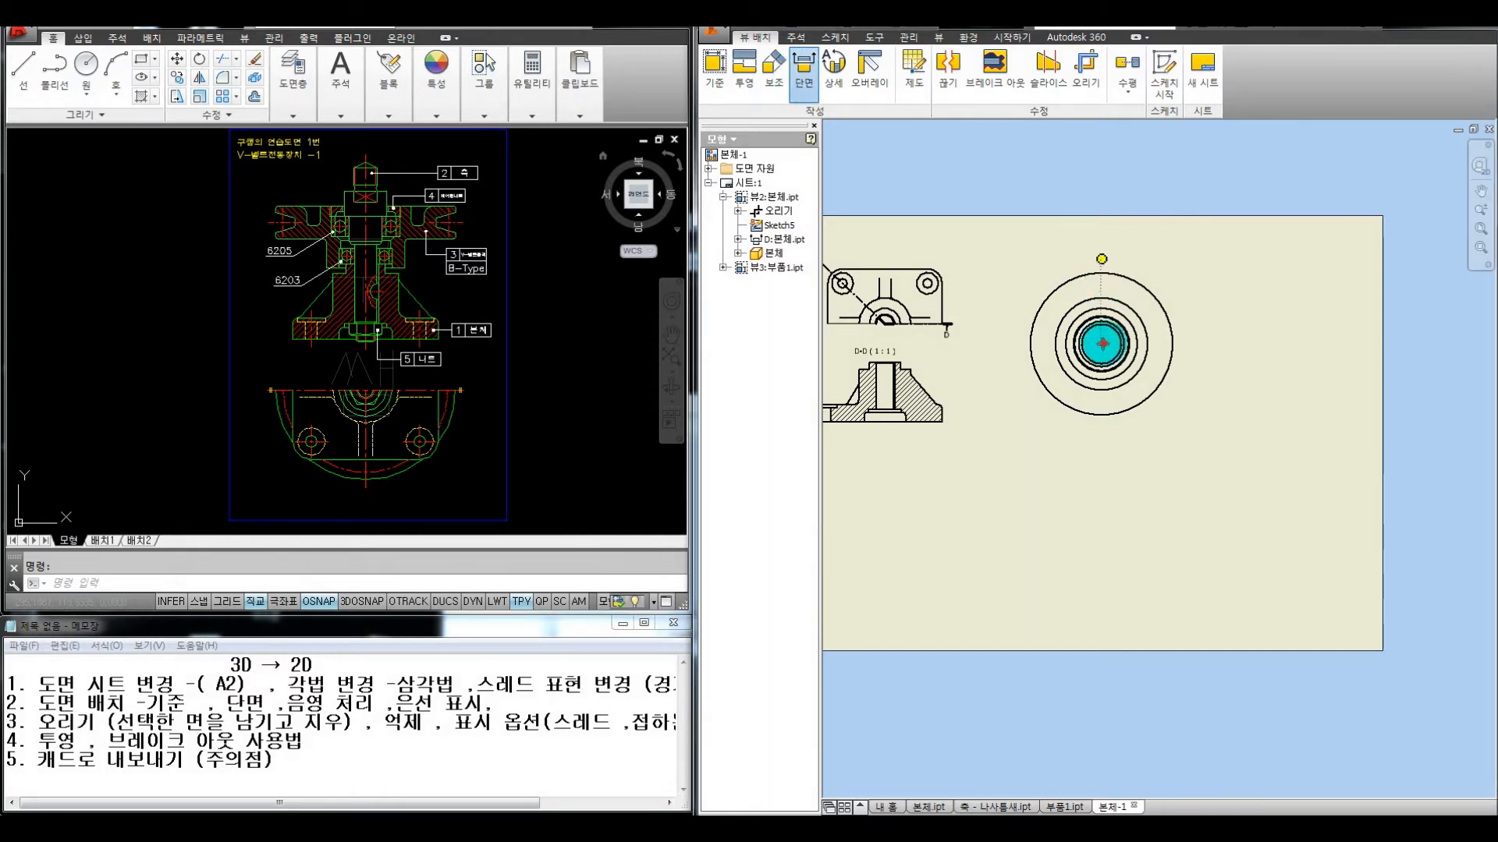
pyautogui.click(1182, 344)
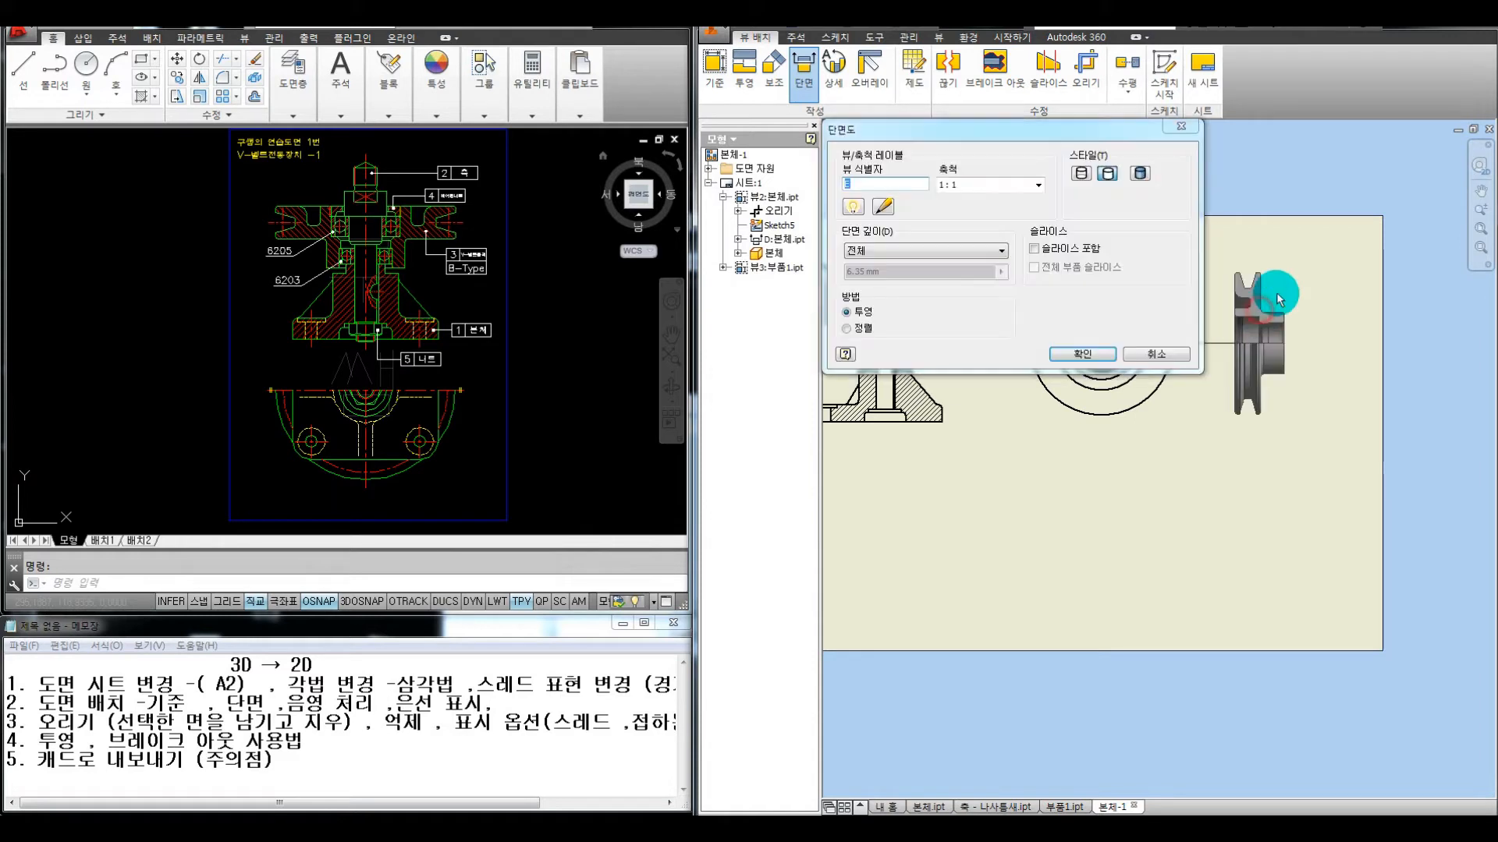
# Create a 1:1 full section of the pulley's round view, cut vertically through the bore centre and placed beyond the quarter section
pyautogui.click(776, 66)
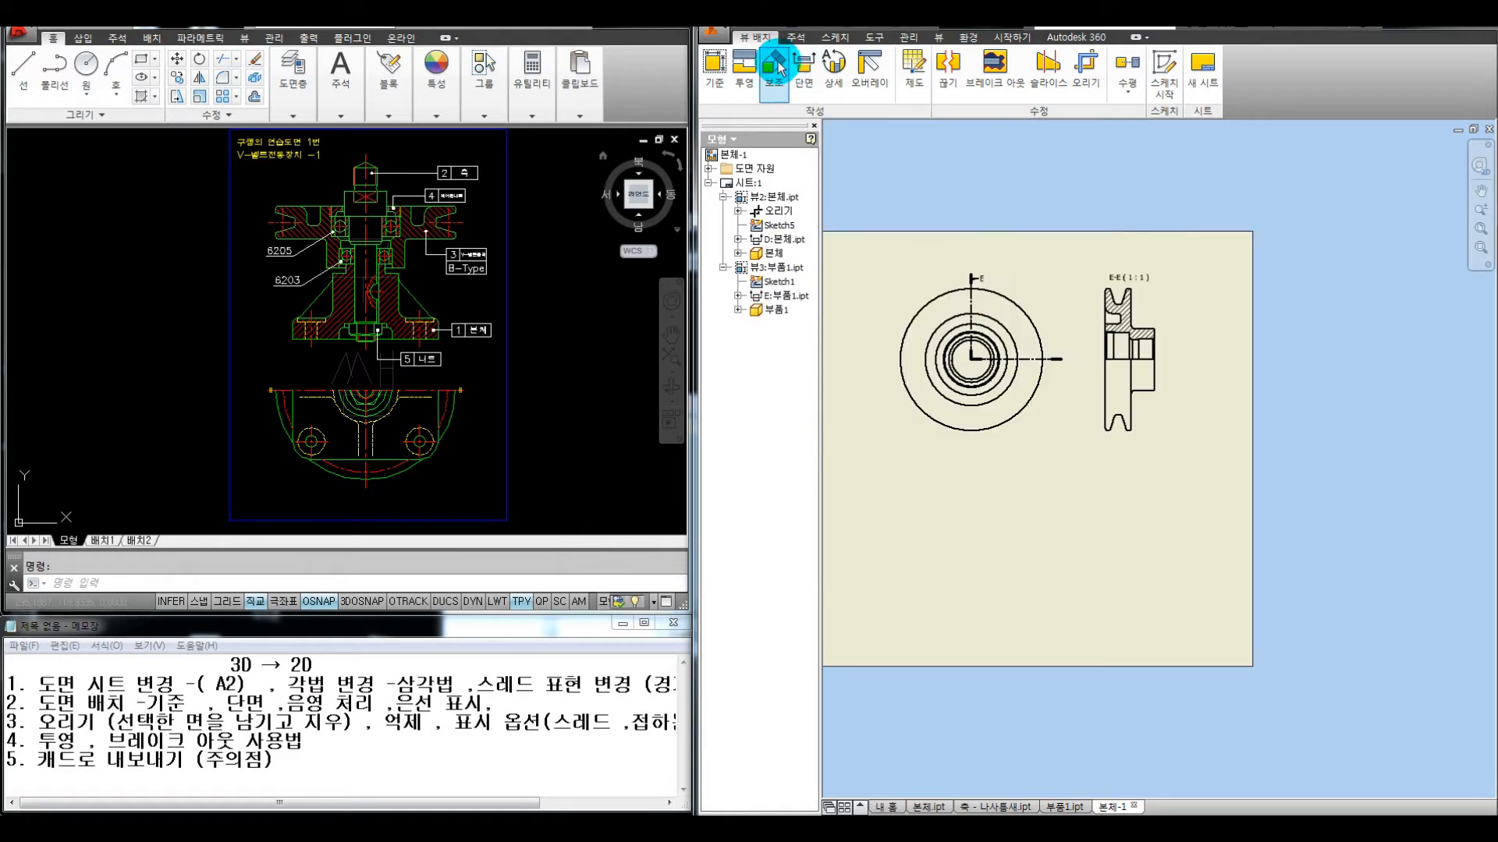
pyautogui.click(973, 289)
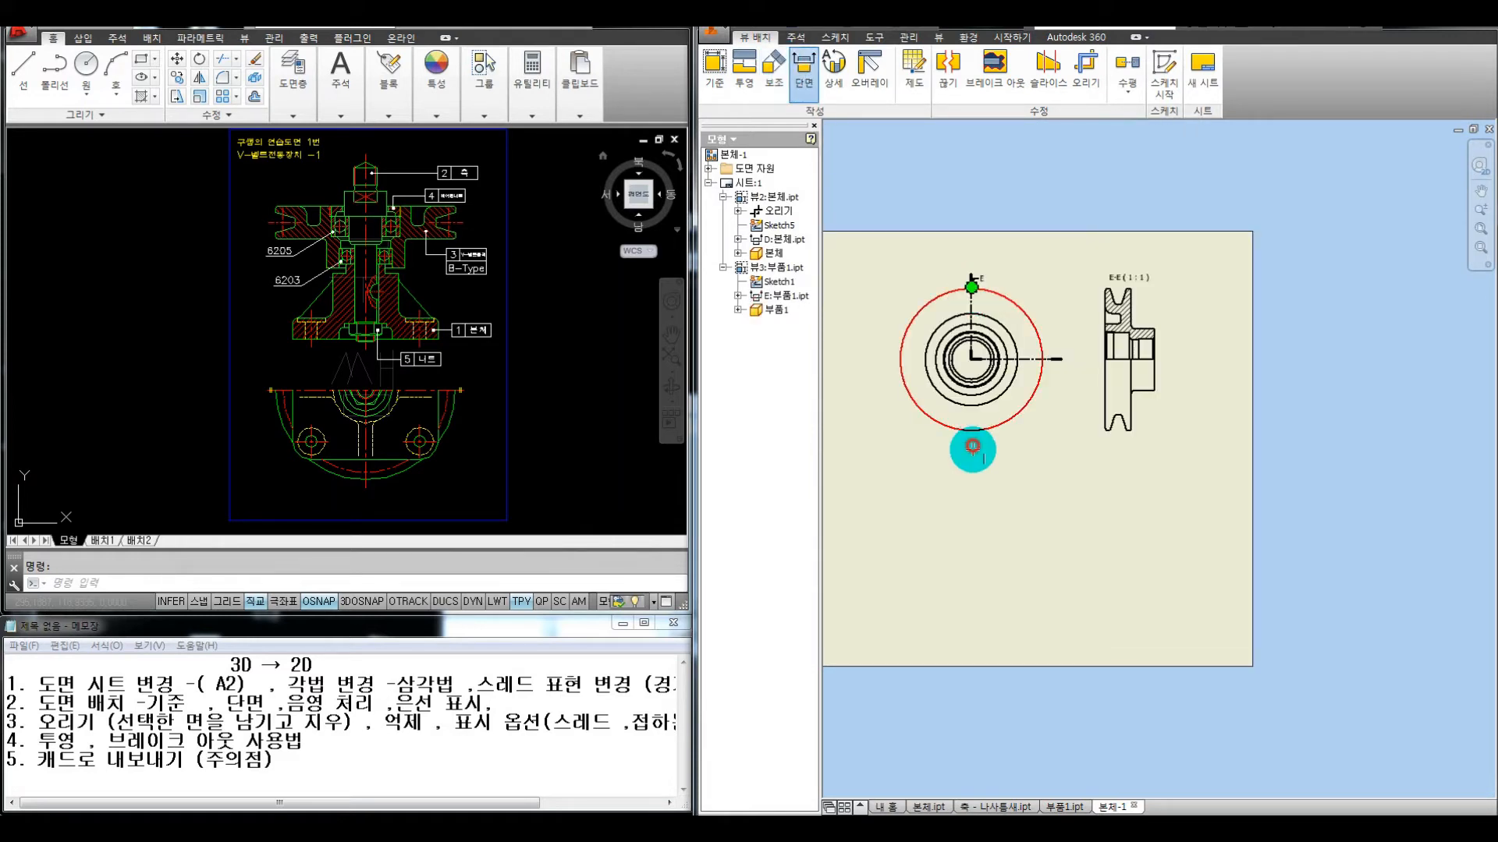
pyautogui.click(973, 449)
pyautogui.moveTo(1055, 457); pyautogui.dragTo(1230, 409, button='right')
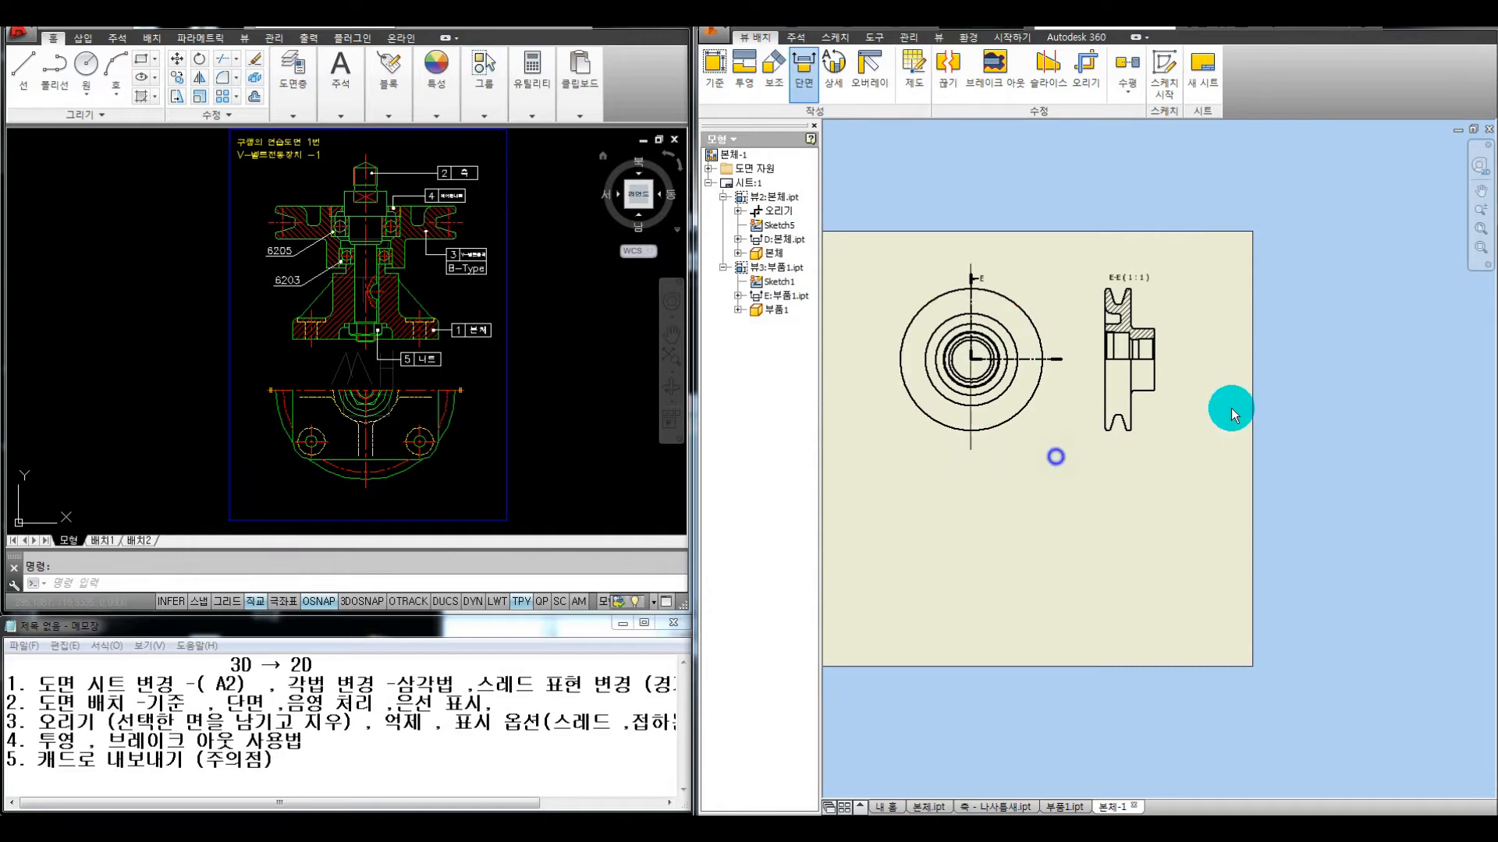
pyautogui.click(1243, 390)
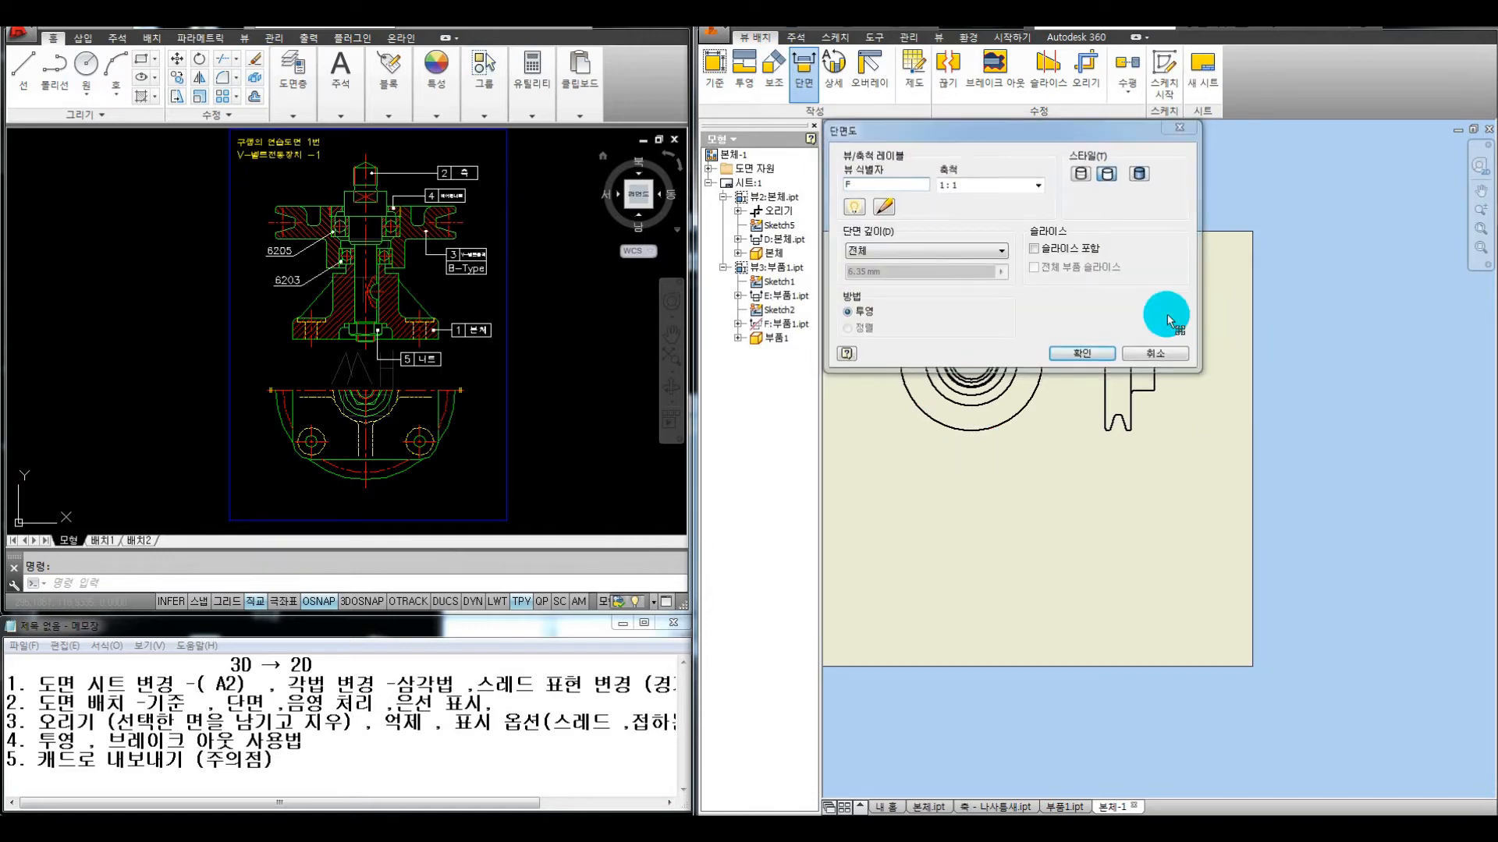
pyautogui.scroll(3, 1136, 368)
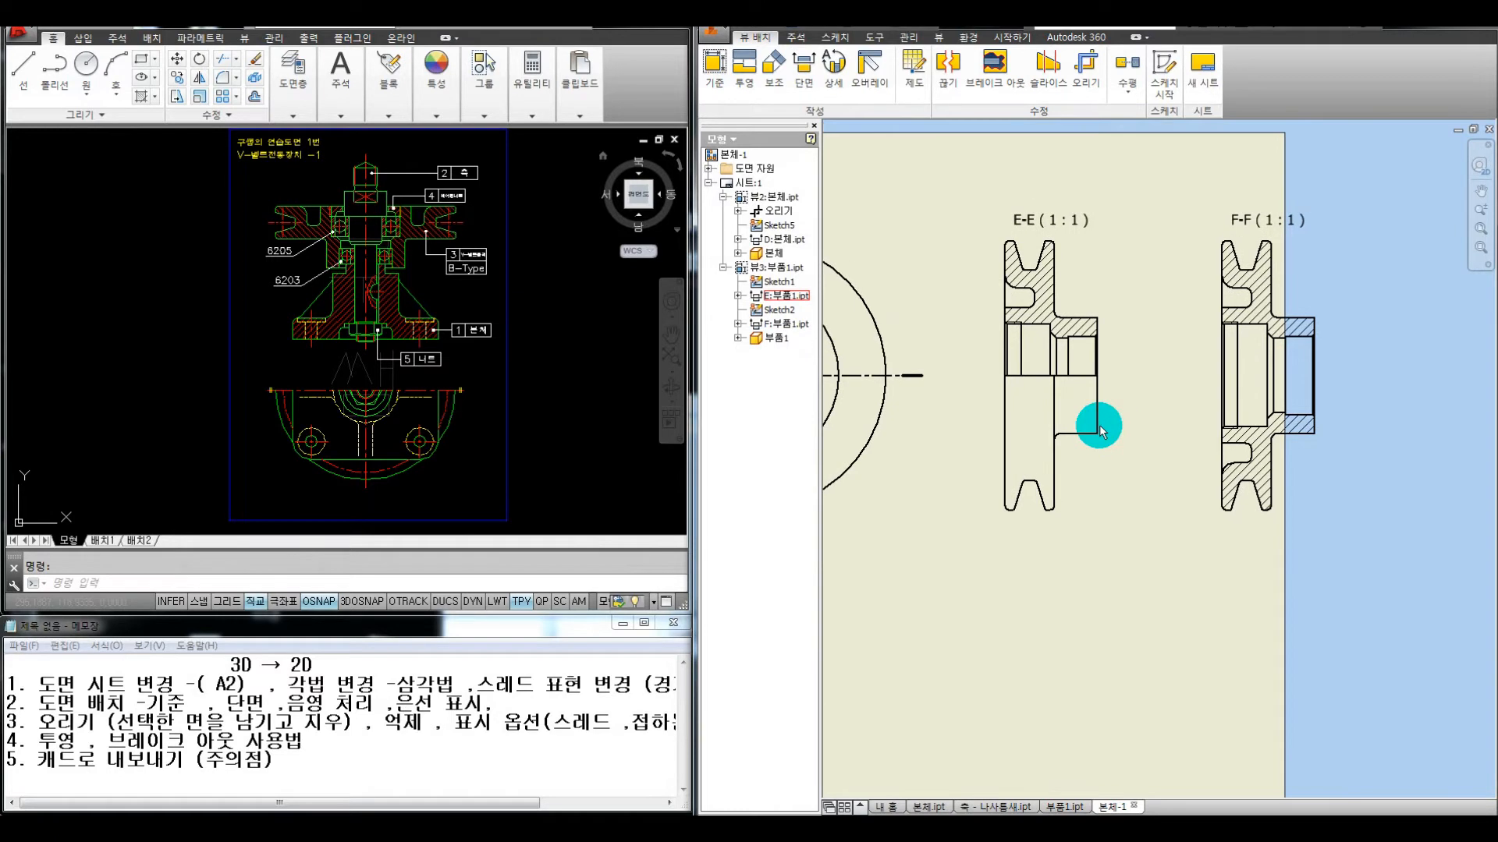
pyautogui.moveTo(1100, 426); pyautogui.dragTo(1098, 435, button='middle')
pyautogui.moveTo(1066, 354); pyautogui.dragTo(1071, 356, button='middle')
pyautogui.moveTo(1026, 551); pyautogui.dragTo(1035, 536, button='middle')
pyautogui.hotkey('ctrl', 'alt', 'd')
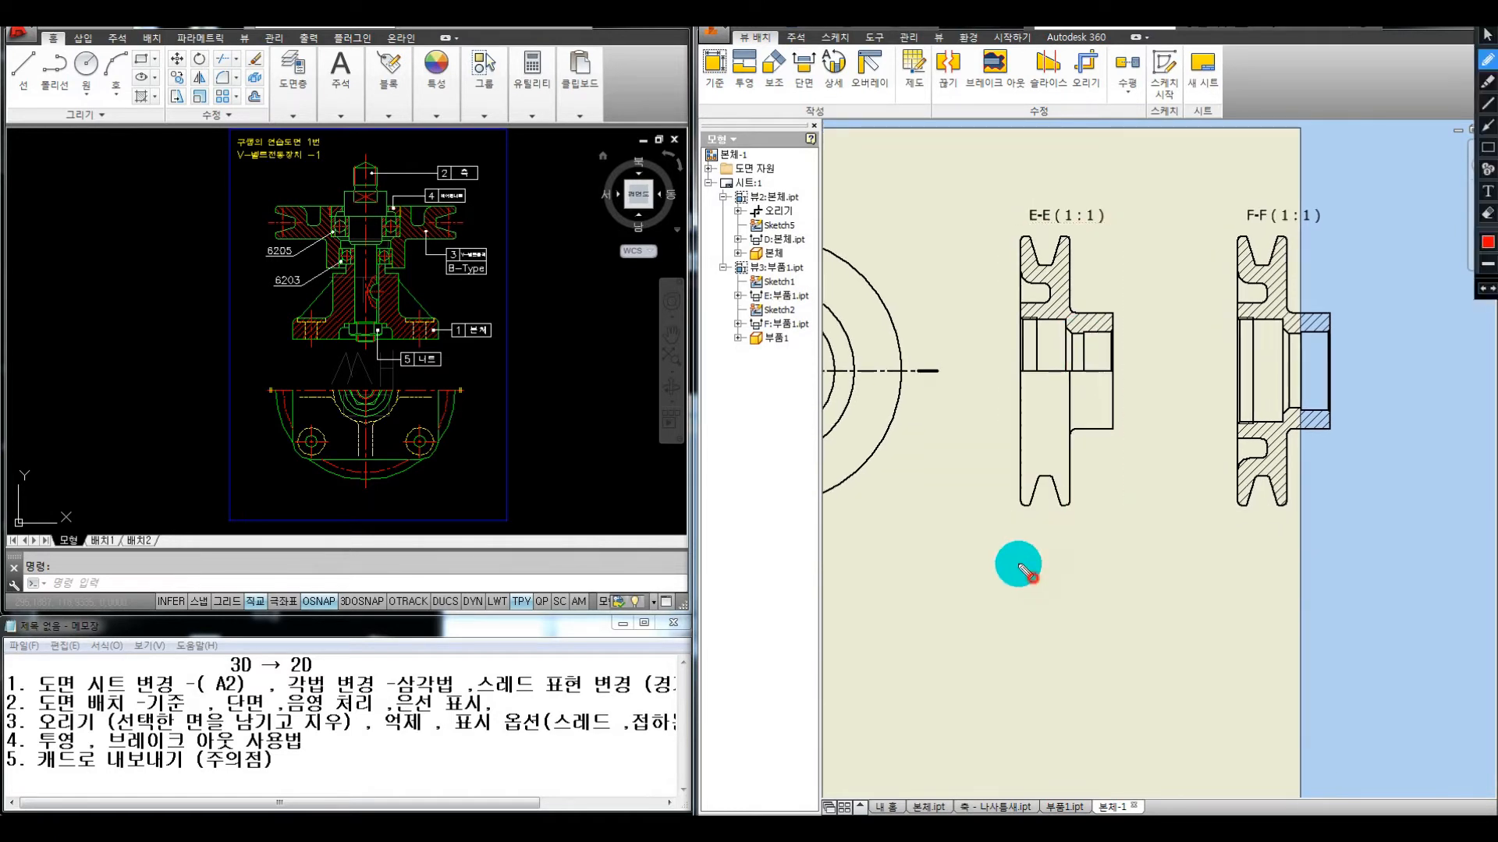
pyautogui.moveTo(1003, 563); pyautogui.dragTo(1034, 577)
pyautogui.moveTo(1019, 563); pyautogui.dragTo(1019, 590)
pyautogui.moveTo(975, 539)
pyautogui.mouseDown()
pyautogui.moveTo(1017, 536)
pyautogui.moveTo(1002, 524)
pyautogui.mouseUp()
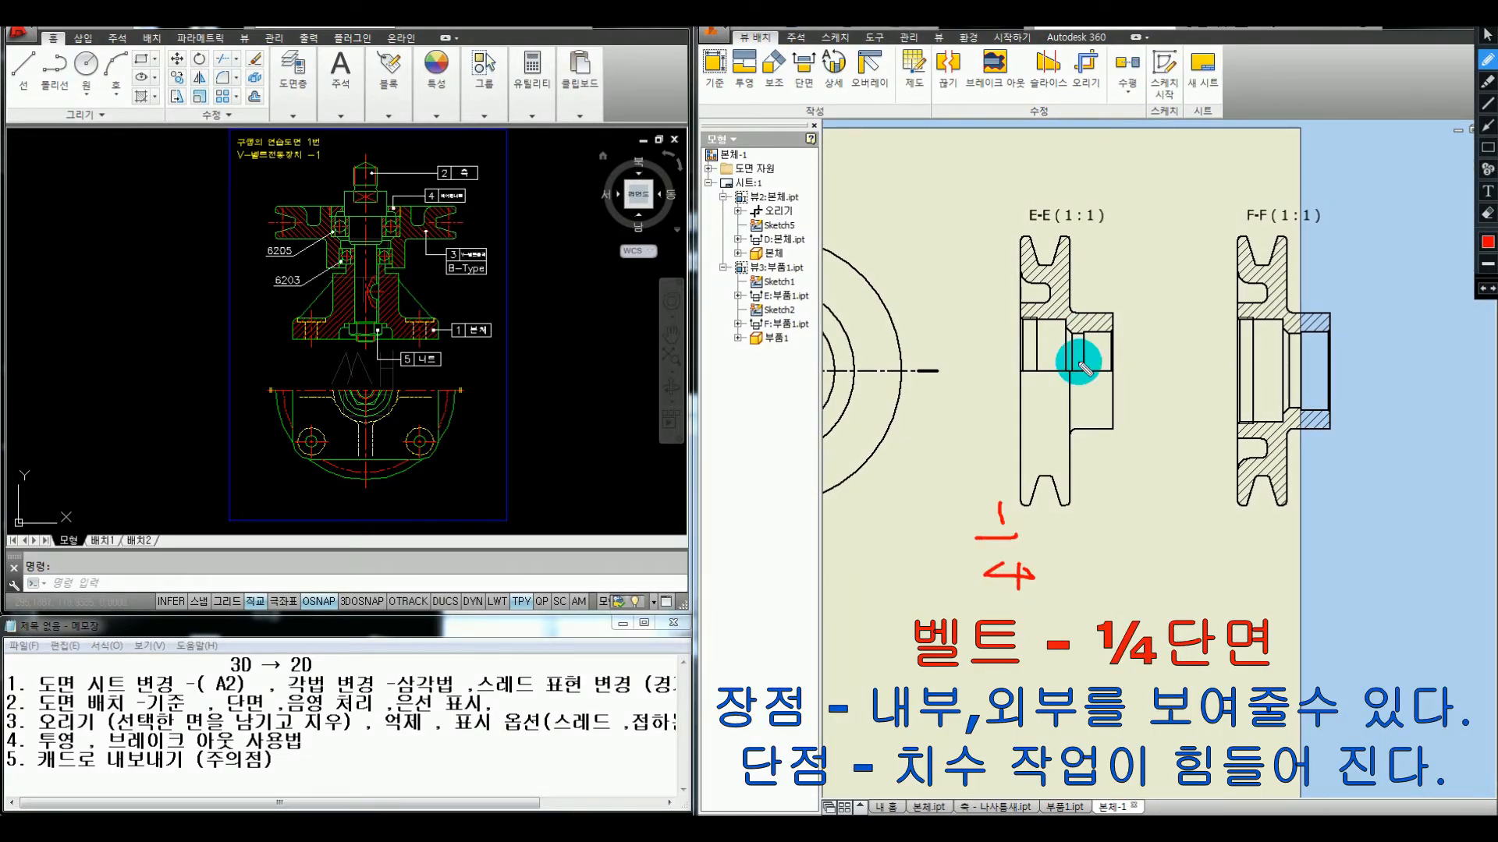
pyautogui.moveTo(1100, 205); pyautogui.dragTo(1098, 245)
pyautogui.moveTo(851, 658); pyautogui.dragTo(903, 686)
pyautogui.moveTo(914, 649)
pyautogui.mouseDown()
pyautogui.moveTo(917, 690)
pyautogui.moveTo(958, 684)
pyautogui.mouseUp()
pyautogui.moveTo(939, 686); pyautogui.dragTo(939, 702)
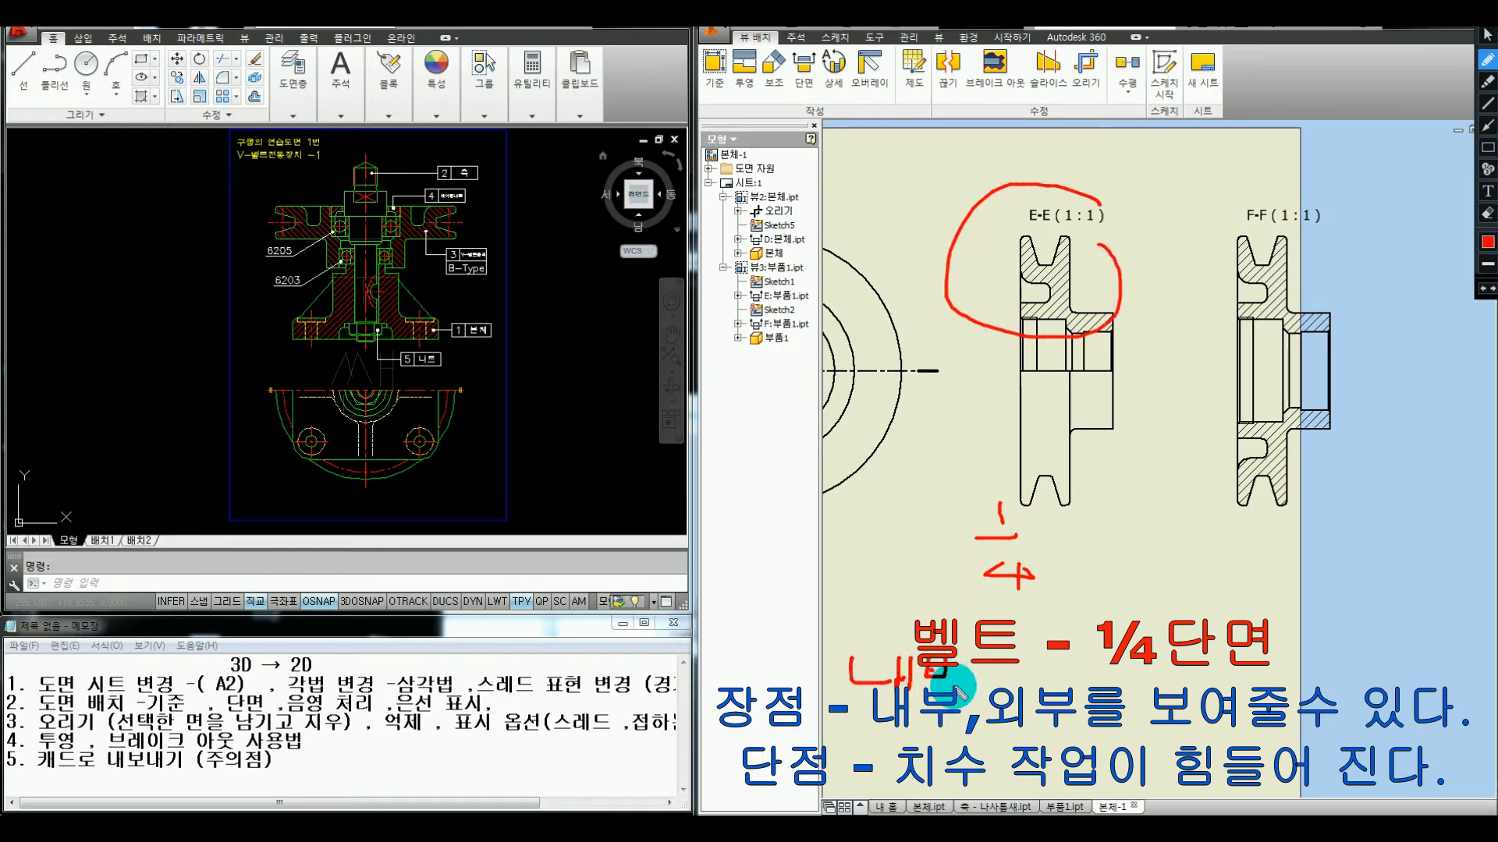
pyautogui.moveTo(1028, 379); pyautogui.dragTo(1089, 390)
pyautogui.moveTo(985, 689)
pyautogui.mouseDown()
pyautogui.moveTo(993, 718)
pyautogui.moveTo(1024, 687)
pyautogui.moveTo(1025, 713)
pyautogui.moveTo(1040, 675)
pyautogui.moveTo(1053, 697)
pyautogui.mouseUp()
pyautogui.moveTo(1072, 668); pyautogui.dragTo(1096, 708)
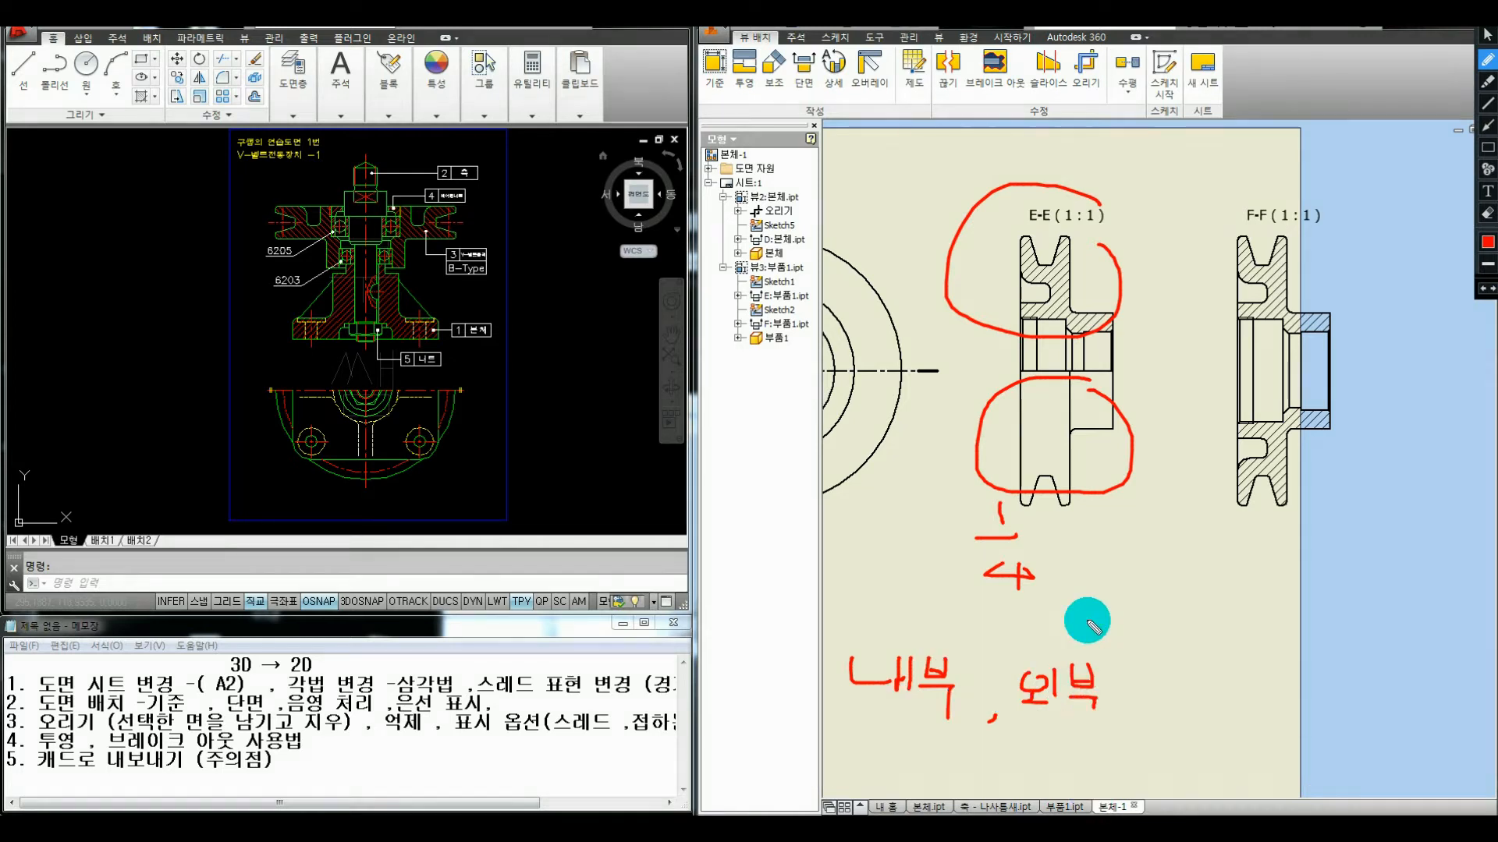
pyautogui.moveTo(1289, 583)
pyautogui.mouseDown()
pyautogui.moveTo(1345, 610)
pyautogui.moveTo(1337, 562)
pyautogui.moveTo(1313, 538)
pyautogui.mouseUp()
pyautogui.moveTo(1268, 681)
pyautogui.mouseDown()
pyautogui.moveTo(1269, 664)
pyautogui.moveTo(1267, 697)
pyautogui.mouseUp()
pyautogui.moveTo(1265, 661); pyautogui.dragTo(1268, 695)
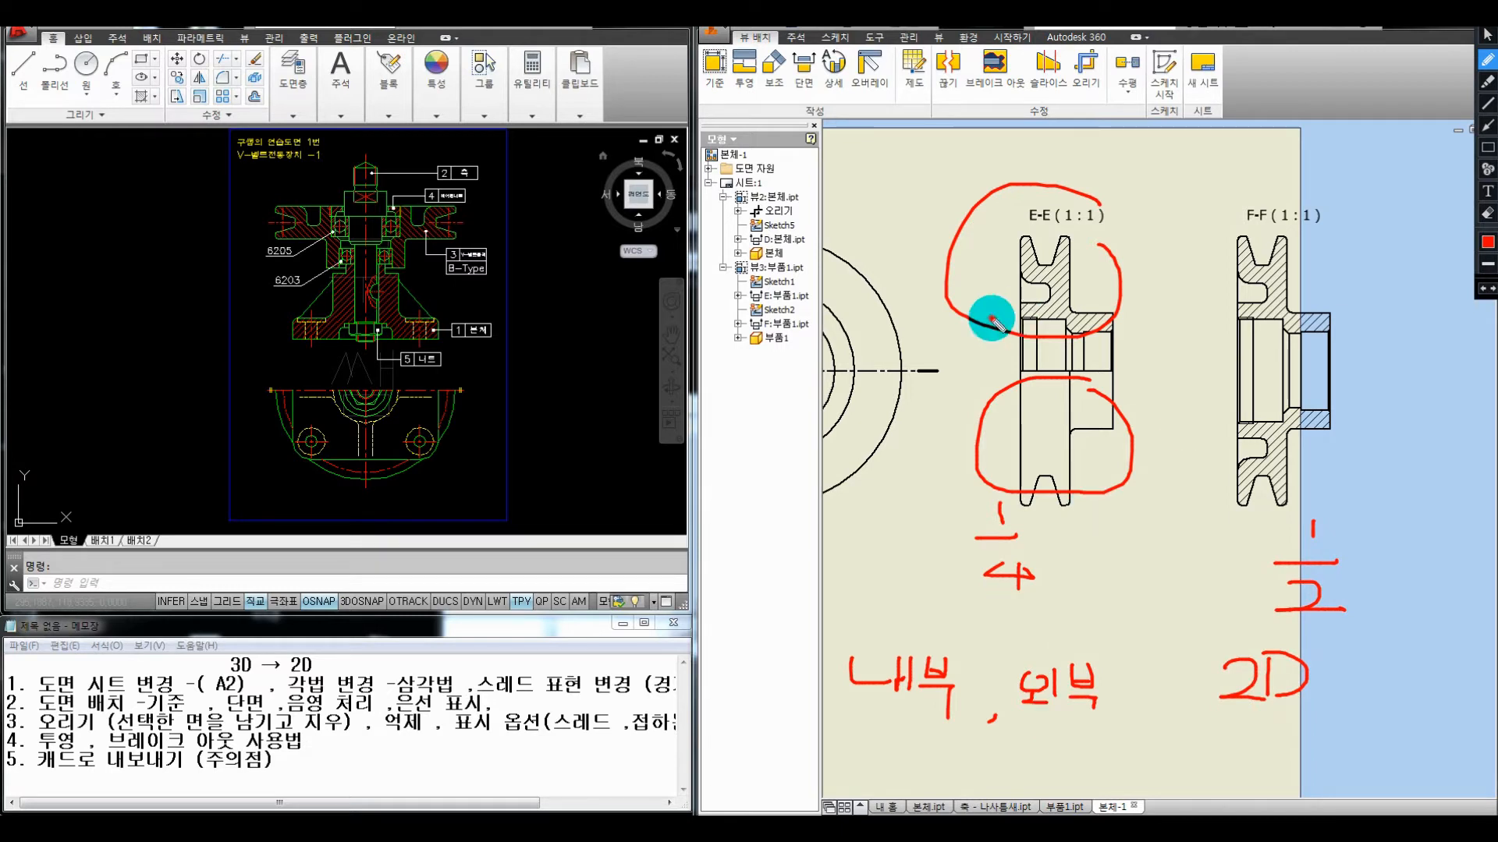
pyautogui.moveTo(990, 320); pyautogui.dragTo(994, 431)
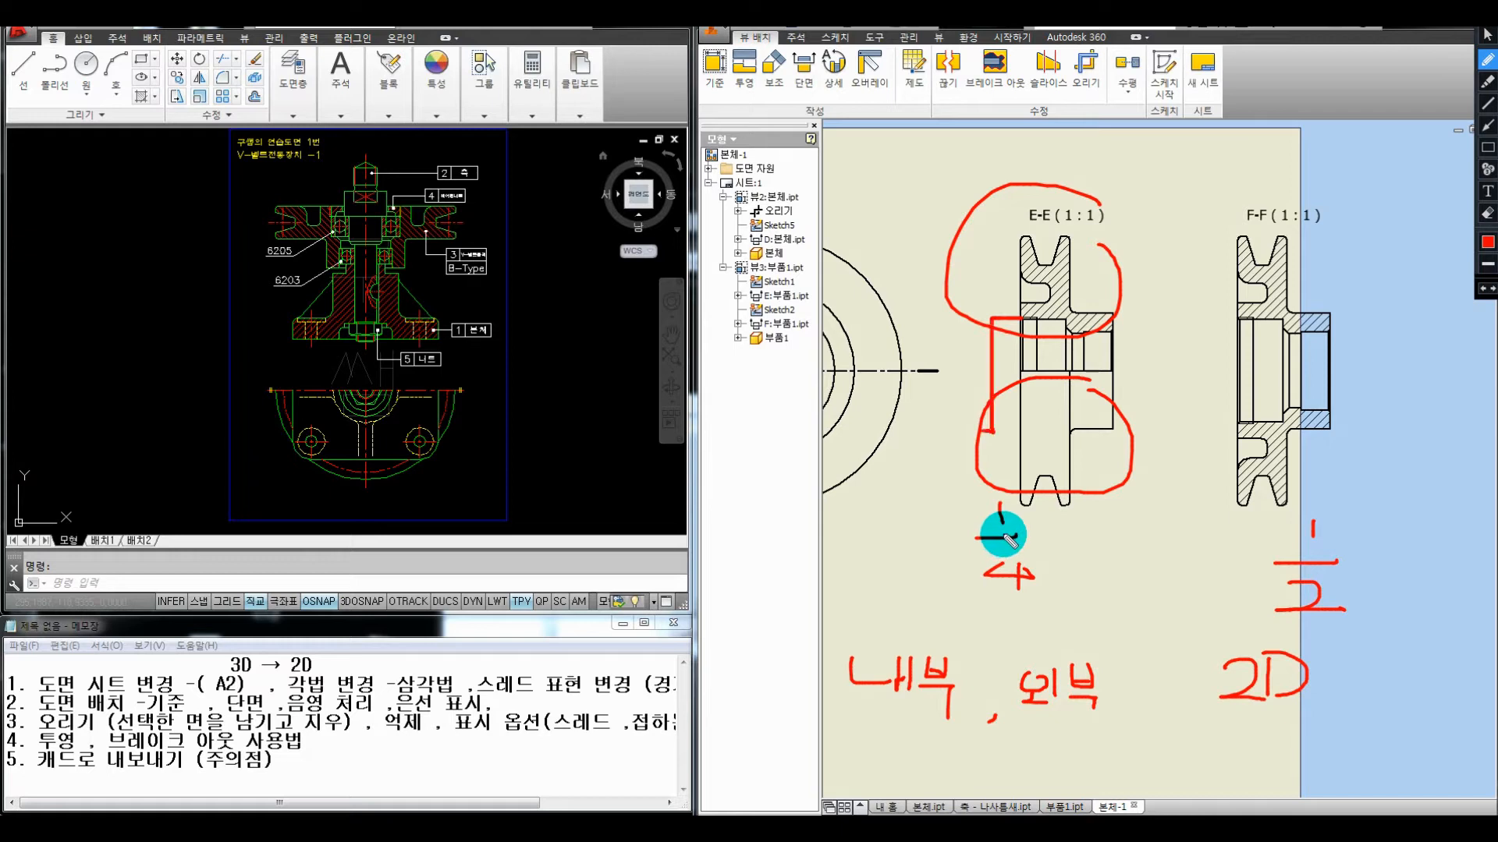
pyautogui.moveTo(1011, 538); pyautogui.dragTo(1014, 538)
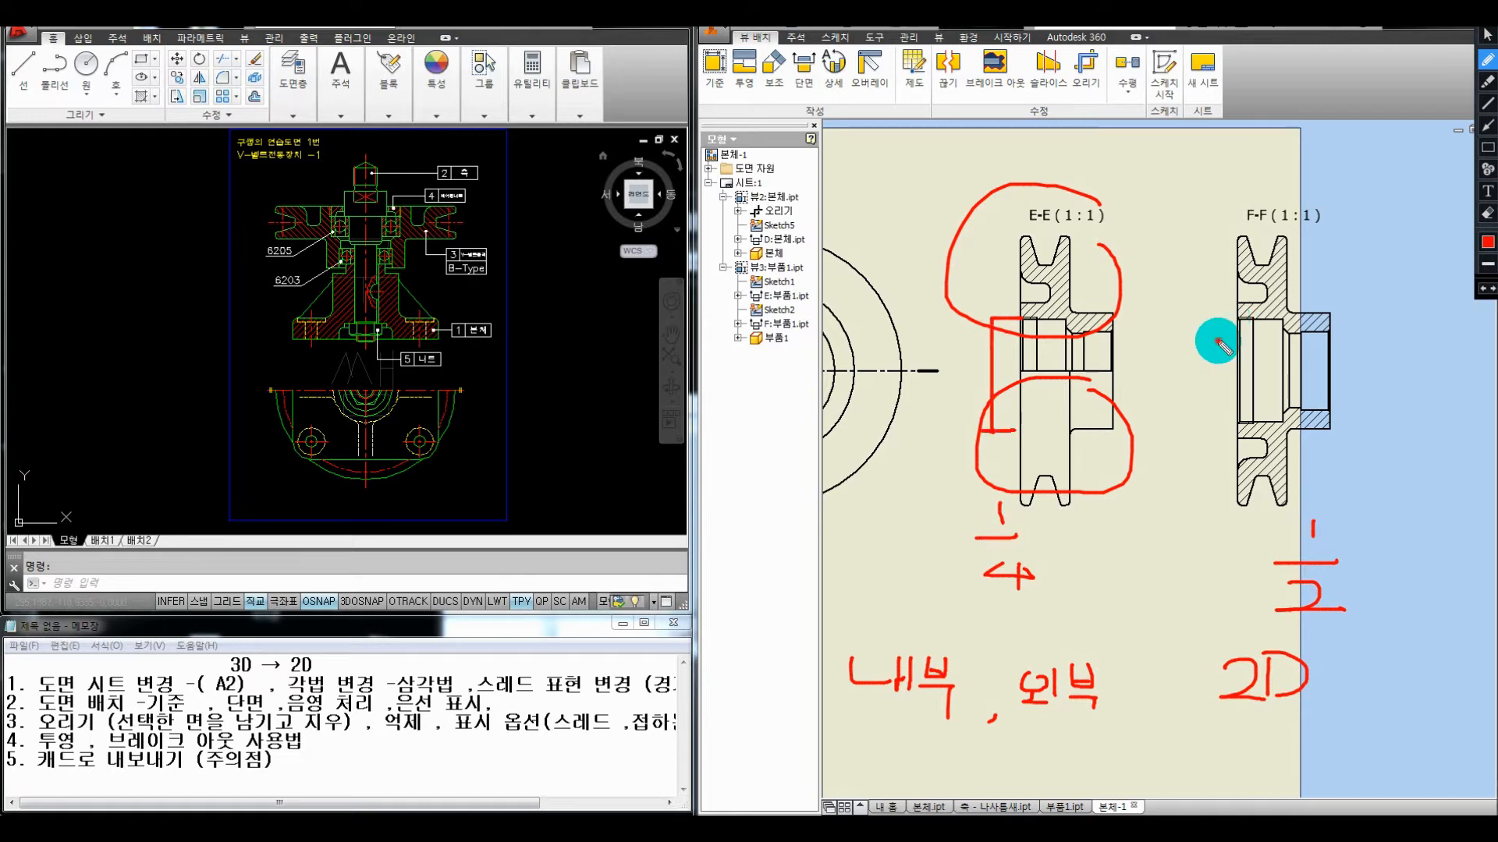
pyautogui.moveTo(1238, 318); pyautogui.dragTo(1207, 418)
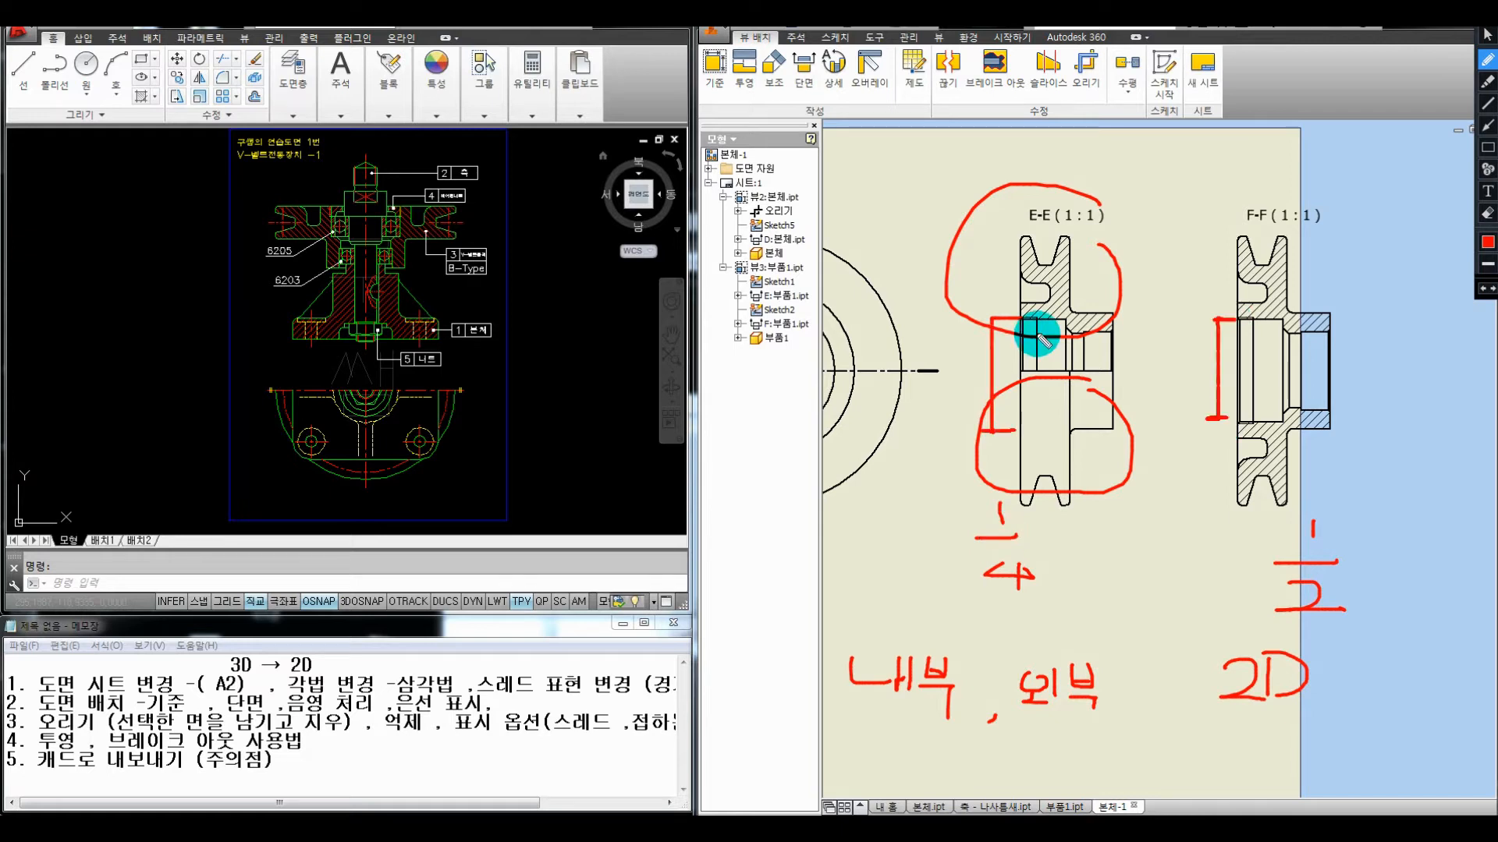
pyautogui.moveTo(1036, 319)
pyautogui.mouseDown()
pyautogui.moveTo(1065, 319)
pyautogui.moveTo(1061, 361)
pyautogui.moveTo(1050, 319)
pyautogui.moveTo(1054, 360)
pyautogui.moveTo(995, 361)
pyautogui.mouseUp()
pyautogui.press('Escape')
pyautogui.moveTo(996, 344)
pyautogui.mouseDown()
pyautogui.moveTo(974, 365)
pyautogui.moveTo(1014, 365)
pyautogui.mouseUp()
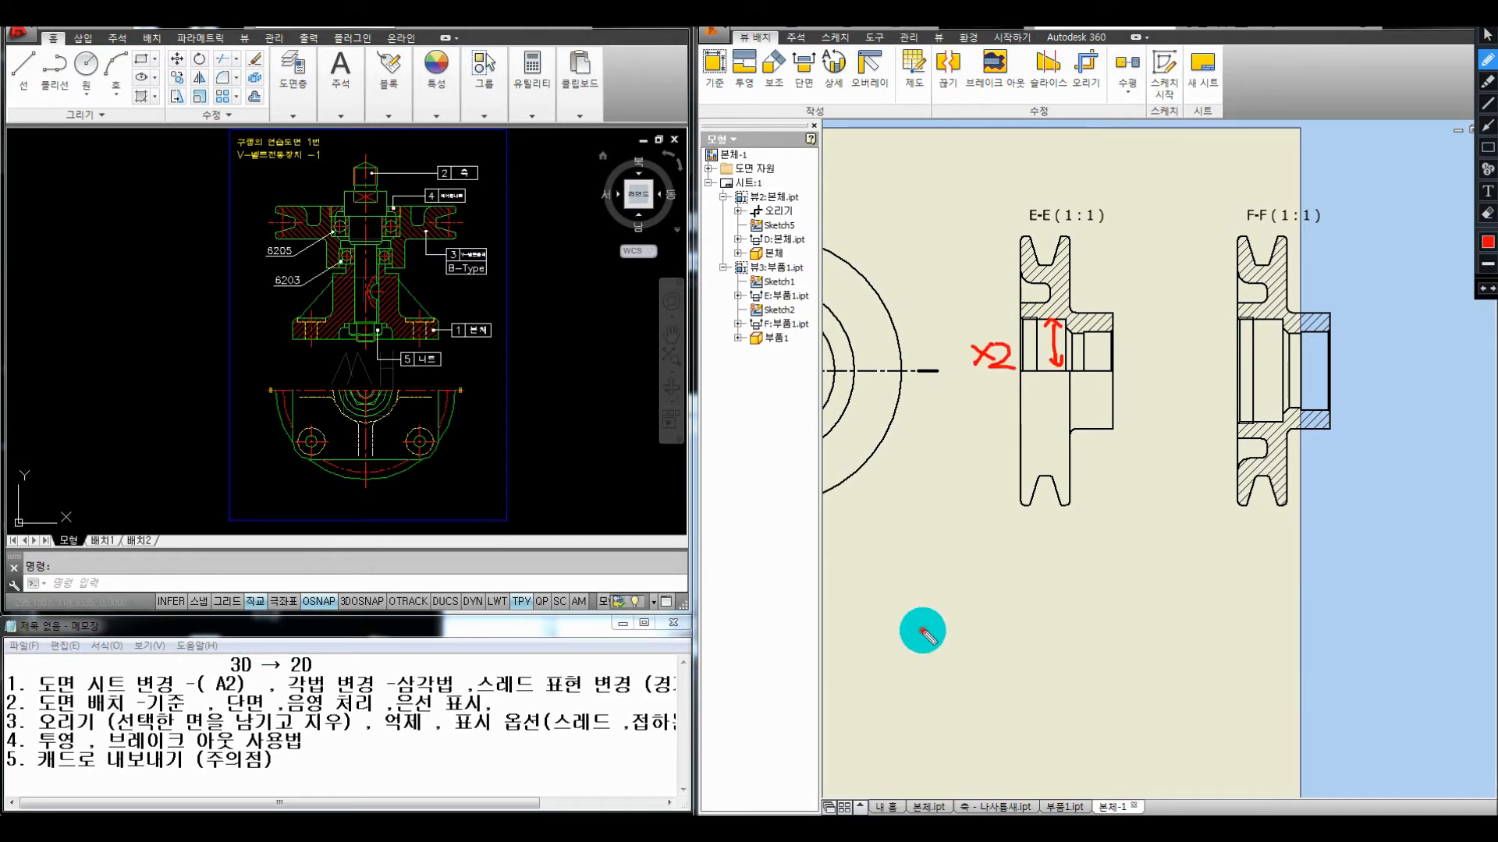
pyautogui.moveTo(947, 563); pyautogui.dragTo(947, 631)
pyautogui.moveTo(922, 599); pyautogui.dragTo(948, 597)
pyautogui.moveTo(918, 631); pyautogui.dragTo(969, 633)
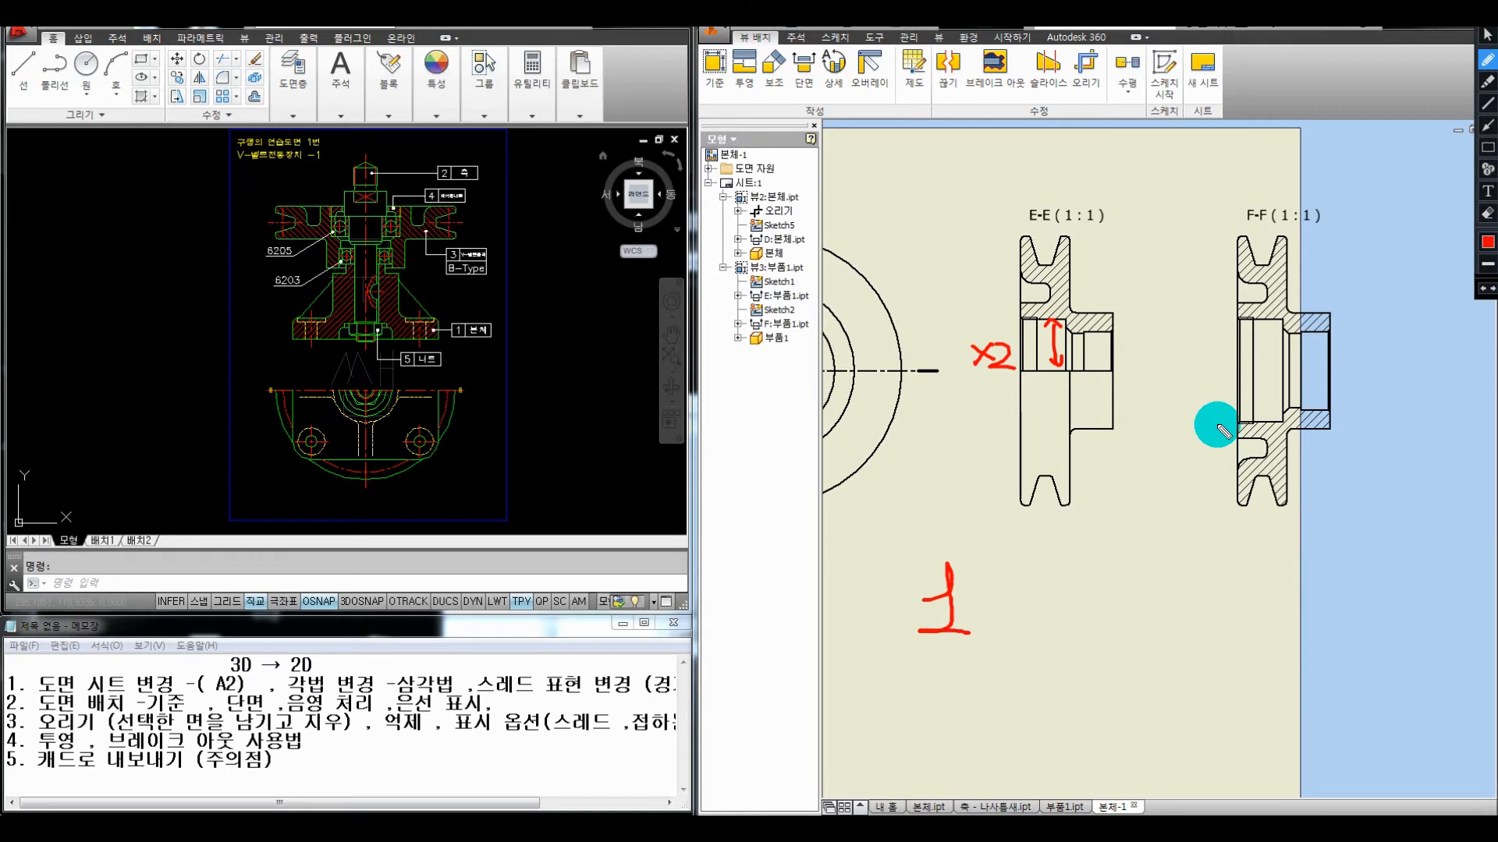
pyautogui.moveTo(1210, 320); pyautogui.dragTo(1225, 319)
pyautogui.moveTo(1202, 420); pyautogui.dragTo(1220, 419)
pyautogui.moveTo(1221, 320); pyautogui.dragTo(1217, 425)
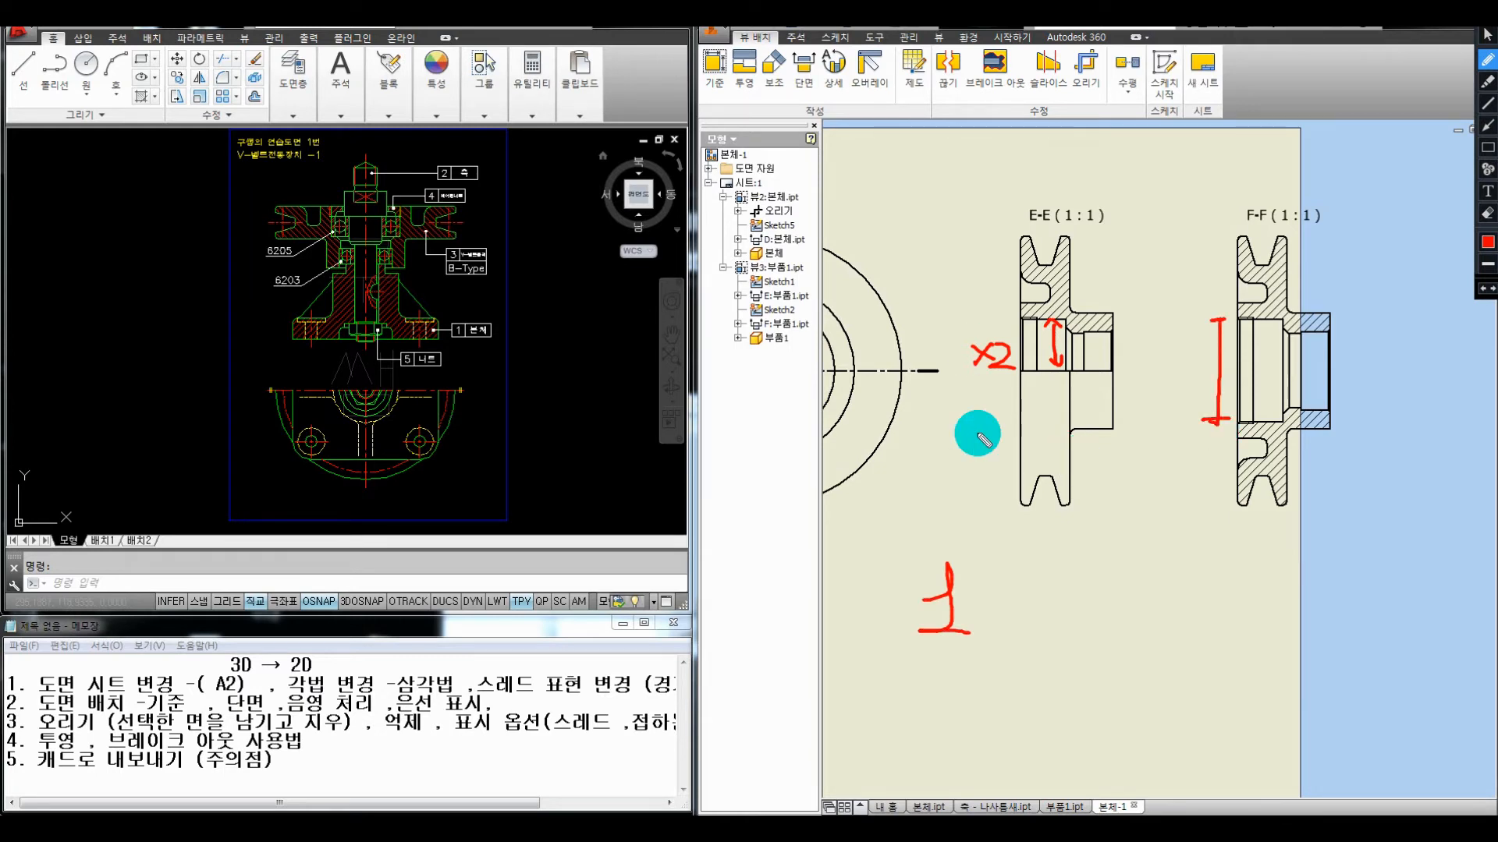
pyautogui.moveTo(1012, 320)
pyautogui.mouseDown()
pyautogui.moveTo(972, 431)
pyautogui.moveTo(990, 434)
pyautogui.mouseUp()
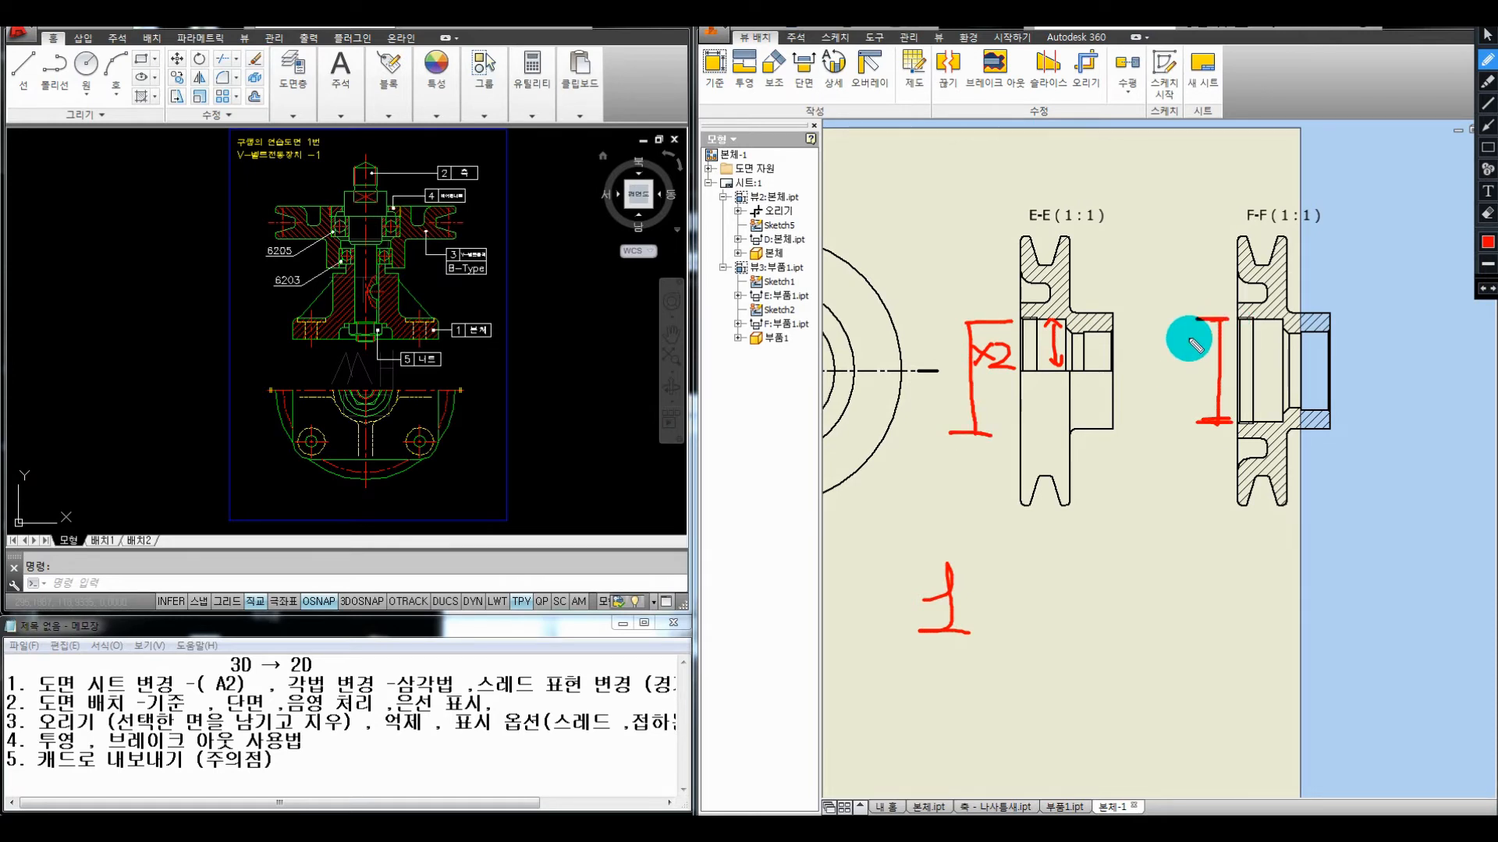
pyautogui.moveTo(1168, 355); pyautogui.dragTo(1199, 376)
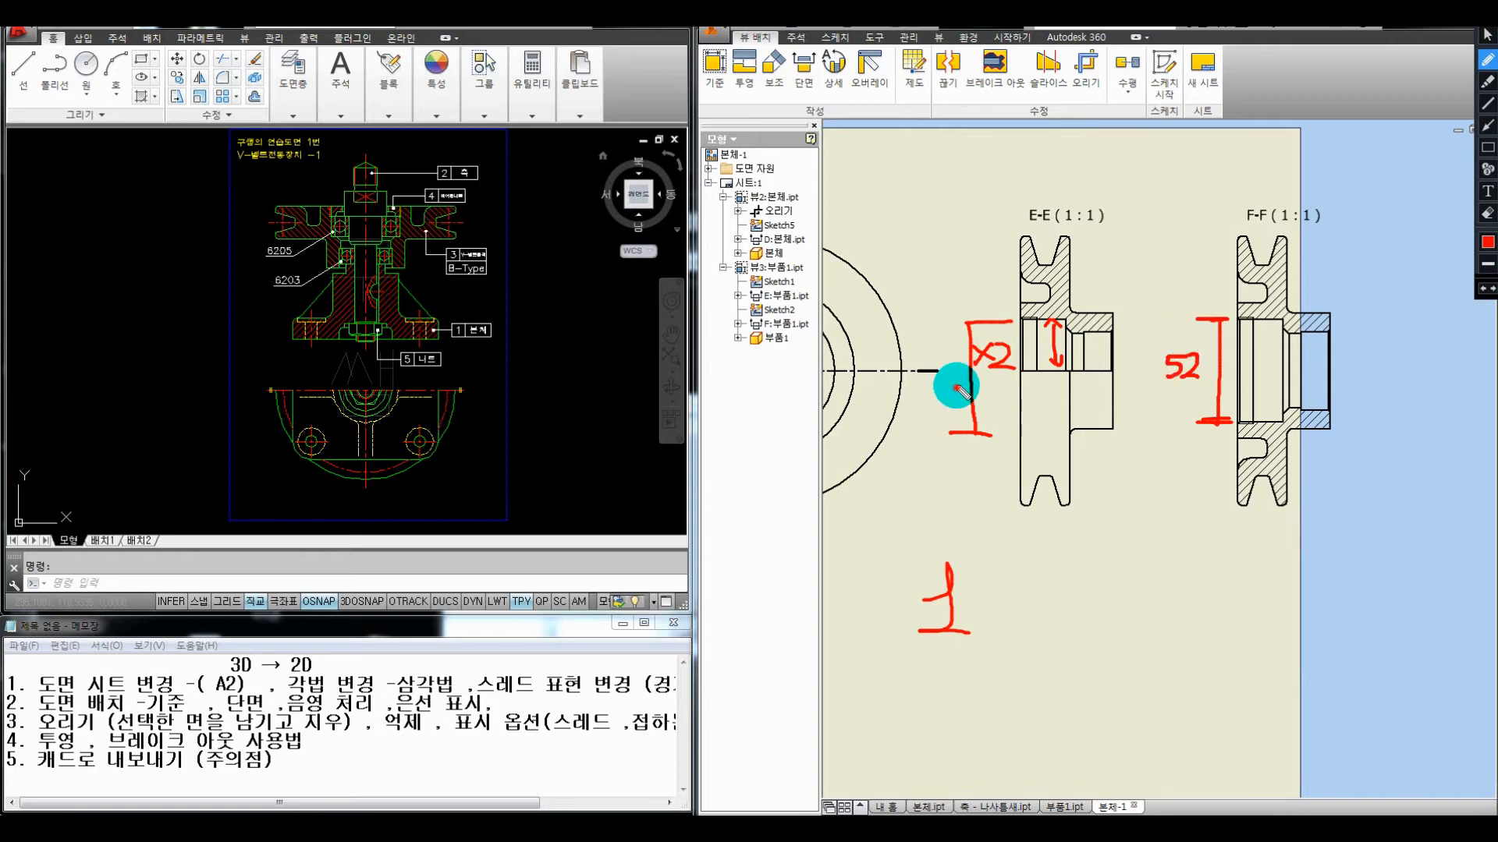
pyautogui.moveTo(933, 375); pyautogui.dragTo(959, 397)
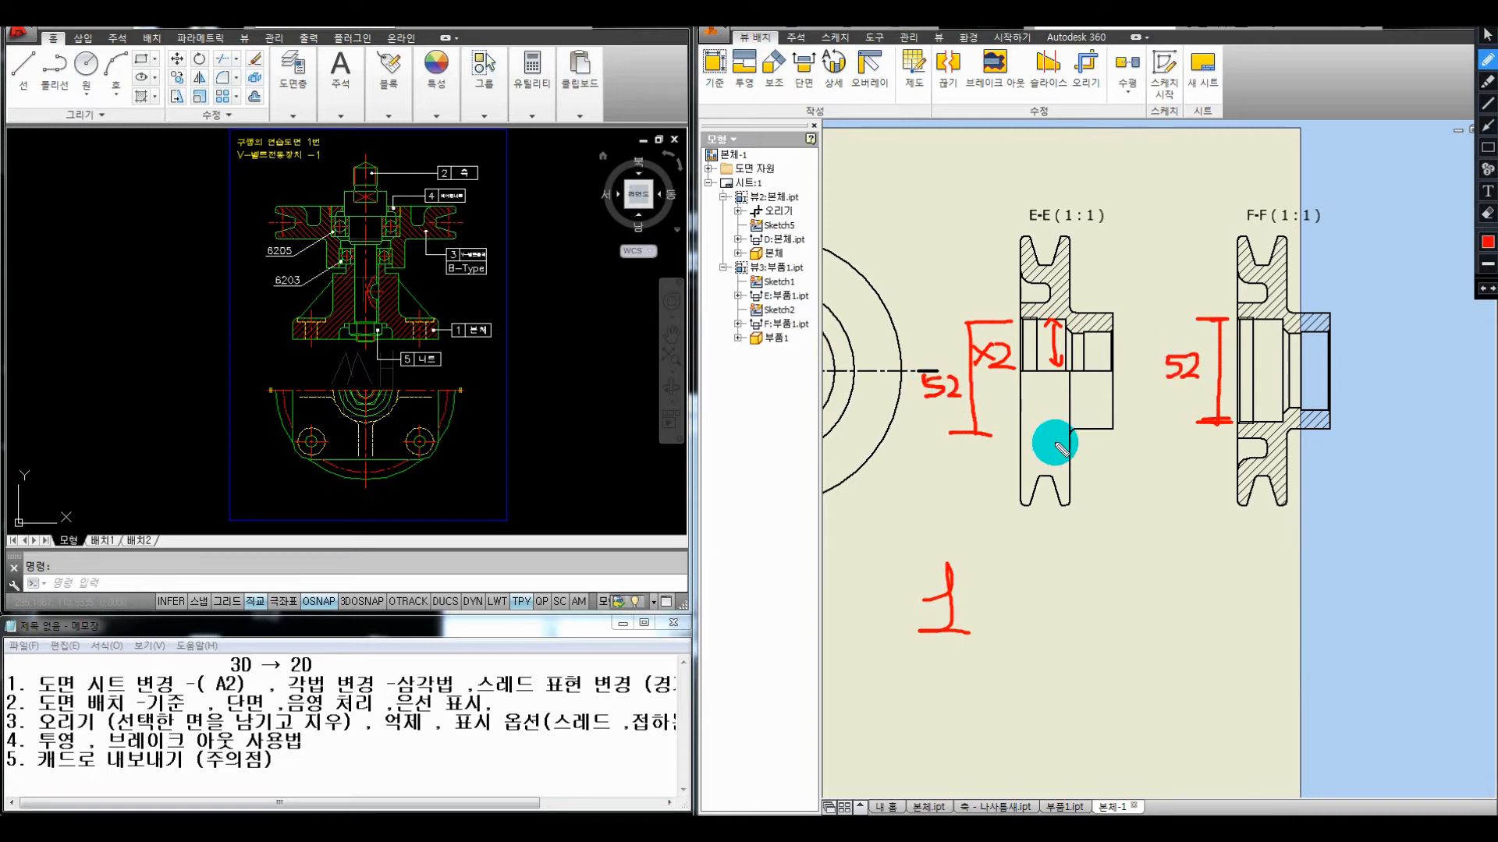
pyautogui.moveTo(1044, 383); pyautogui.dragTo(1025, 413)
pyautogui.moveTo(1066, 391); pyautogui.dragTo(1030, 426)
pyautogui.moveTo(1064, 407); pyautogui.dragTo(1018, 459)
pyautogui.moveTo(1067, 426); pyautogui.dragTo(1041, 462)
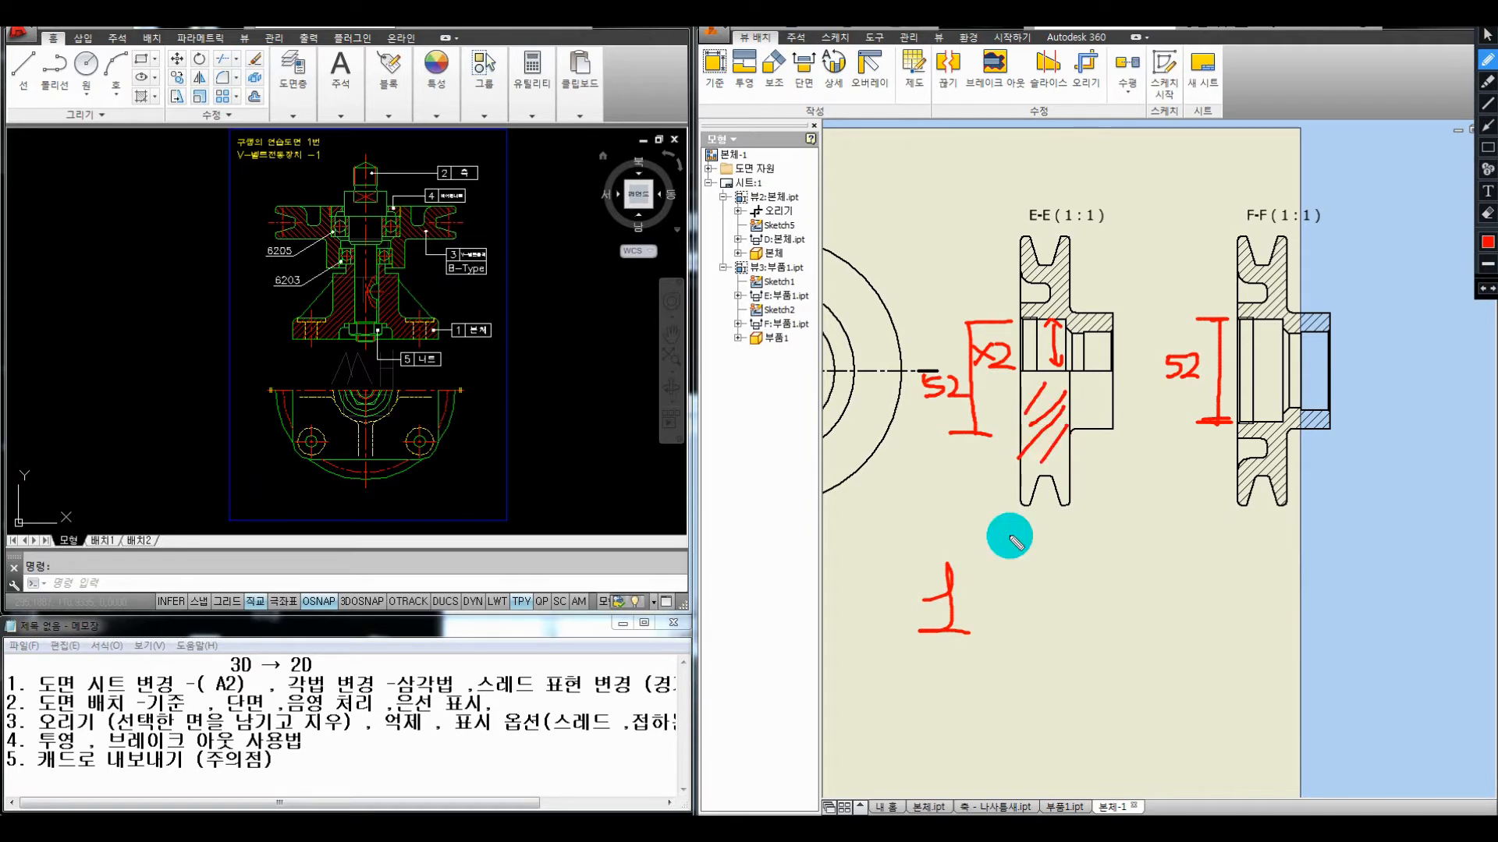
pyautogui.moveTo(969, 395)
pyautogui.mouseDown()
pyautogui.moveTo(986, 461)
pyautogui.moveTo(986, 414)
pyautogui.moveTo(974, 442)
pyautogui.moveTo(1001, 432)
pyautogui.mouseUp()
pyautogui.press('Escape')
pyautogui.hotkey('ctrl', 'alt', 'd')
pyautogui.moveTo(1008, 318)
pyautogui.mouseDown()
pyautogui.moveTo(990, 318)
pyautogui.moveTo(981, 408)
pyautogui.mouseUp()
pyautogui.moveTo(985, 336)
pyautogui.mouseDown()
pyautogui.moveTo(935, 396)
pyautogui.moveTo(971, 395)
pyautogui.moveTo(961, 445)
pyautogui.mouseUp()
pyautogui.moveTo(933, 550)
pyautogui.mouseDown()
pyautogui.moveTo(967, 583)
pyautogui.moveTo(934, 584)
pyautogui.mouseUp()
pyautogui.moveTo(978, 552); pyautogui.dragTo(1012, 579)
pyautogui.moveTo(848, 551)
pyautogui.mouseDown()
pyautogui.moveTo(869, 535)
pyautogui.moveTo(864, 573)
pyautogui.mouseUp()
pyautogui.moveTo(837, 572); pyautogui.dragTo(889, 571)
pyautogui.moveTo(868, 650)
pyautogui.mouseDown()
pyautogui.moveTo(887, 652)
pyautogui.moveTo(897, 688)
pyautogui.mouseUp()
pyautogui.moveTo(963, 631); pyautogui.dragTo(996, 666)
pyautogui.moveTo(997, 649)
pyautogui.mouseDown()
pyautogui.moveTo(1022, 647)
pyautogui.moveTo(1013, 682)
pyautogui.mouseUp()
pyautogui.moveTo(1017, 641)
pyautogui.mouseDown()
pyautogui.moveTo(1069, 656)
pyautogui.moveTo(1088, 644)
pyautogui.moveTo(1084, 668)
pyautogui.mouseUp()
pyautogui.moveTo(1104, 641); pyautogui.dragTo(1106, 672)
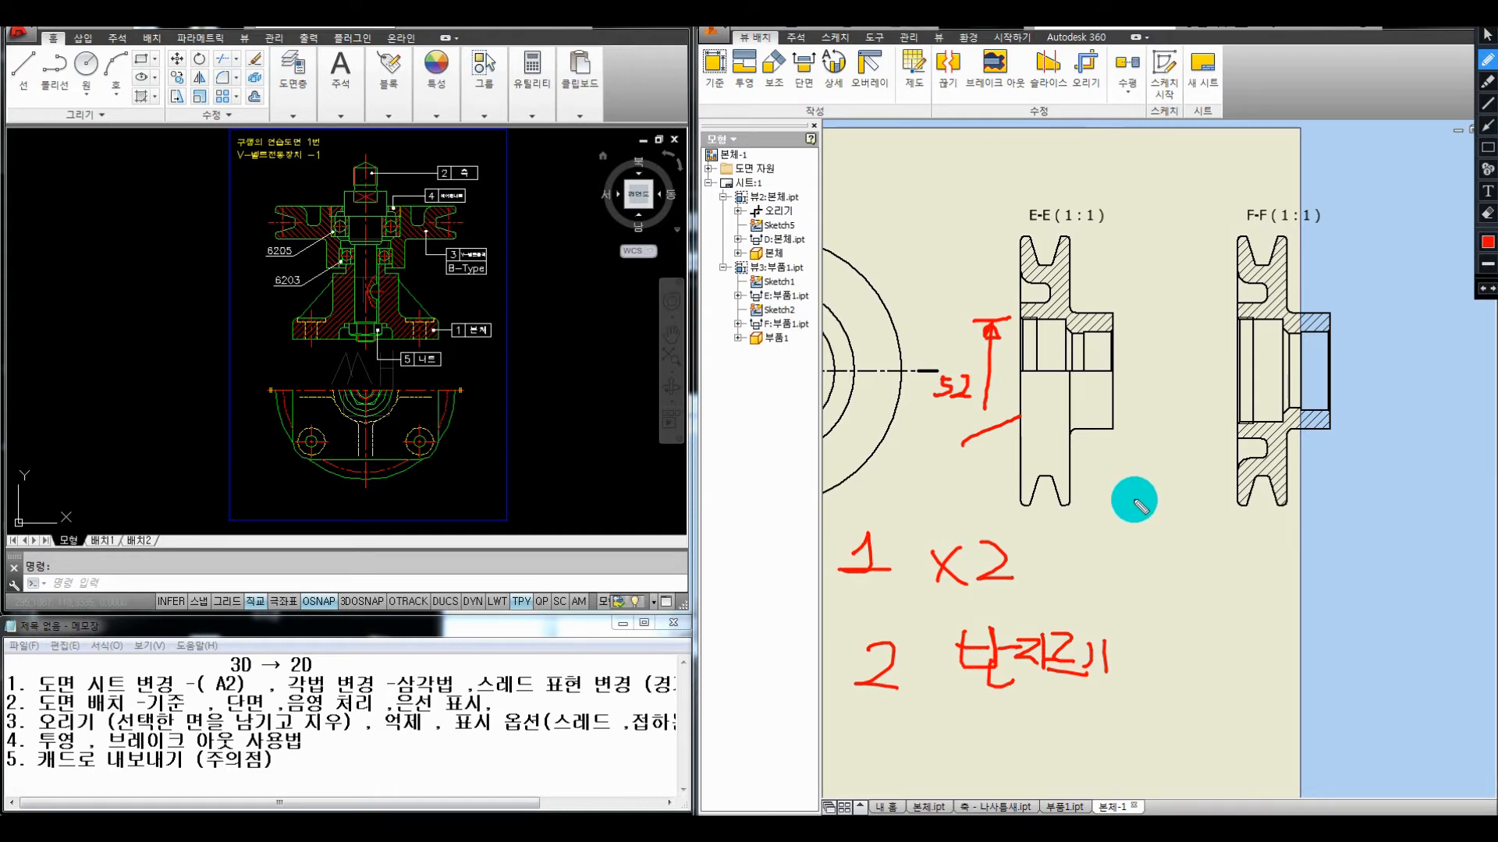
pyautogui.moveTo(1366, 178)
pyautogui.mouseDown()
pyautogui.moveTo(1297, 157)
pyautogui.moveTo(1240, 518)
pyautogui.moveTo(1439, 309)
pyautogui.moveTo(1329, 168)
pyautogui.mouseUp()
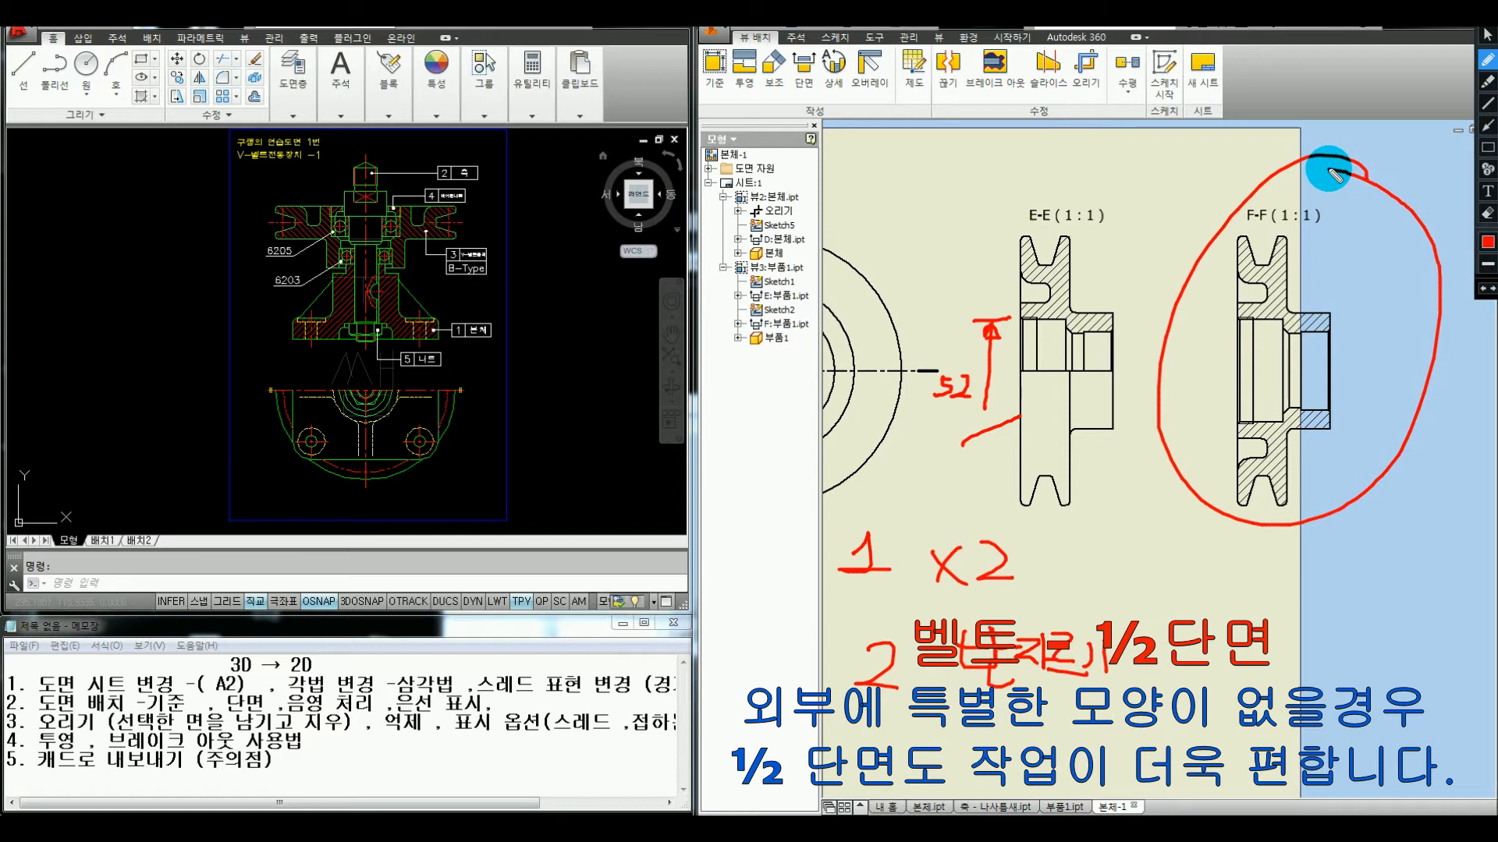
pyautogui.press('Escape')
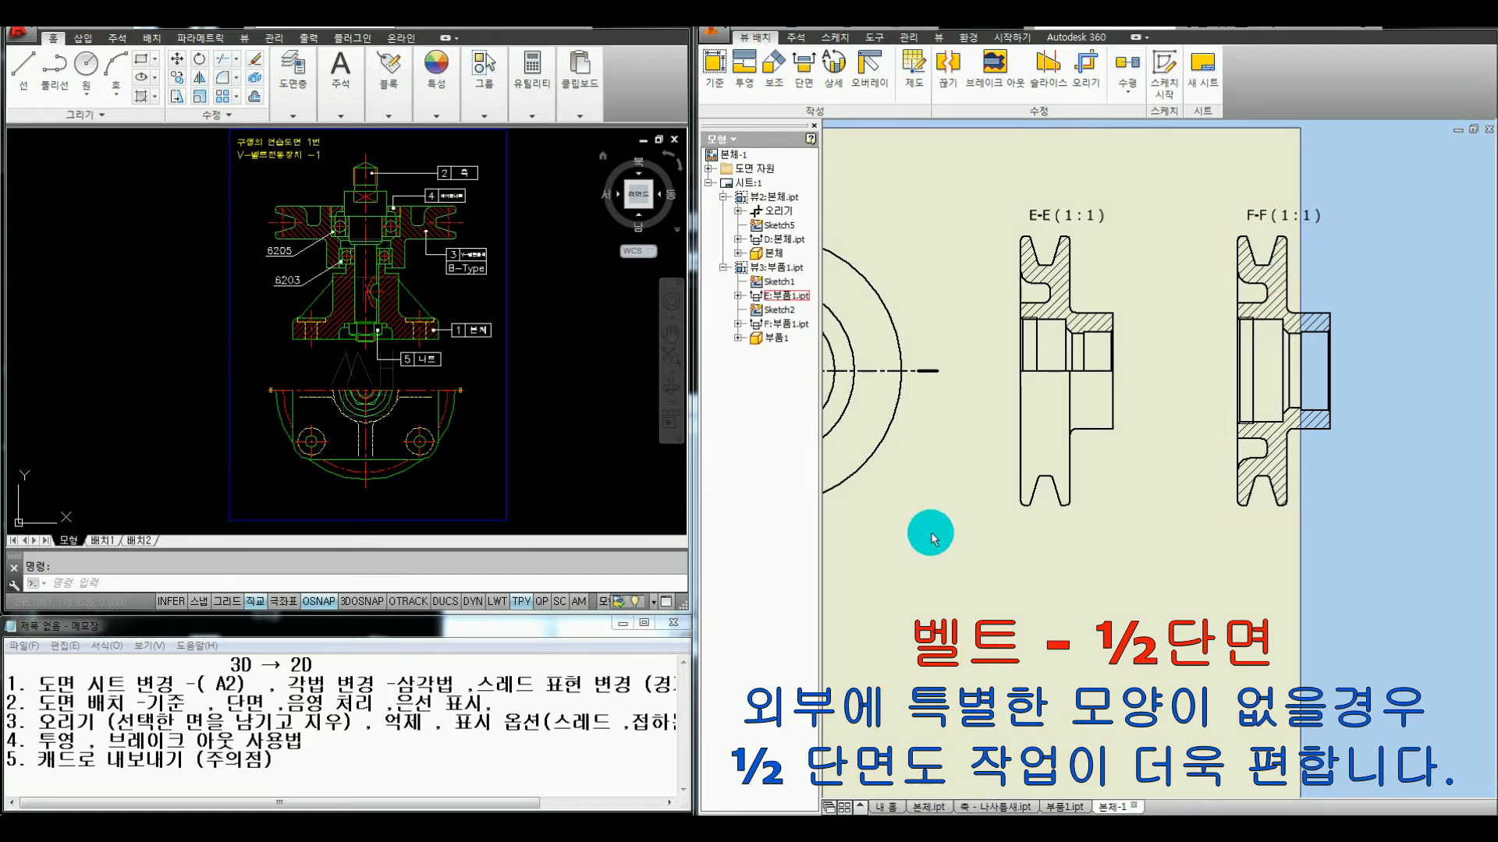
pyautogui.moveTo(456, 807); pyautogui.dragTo(469, 807)
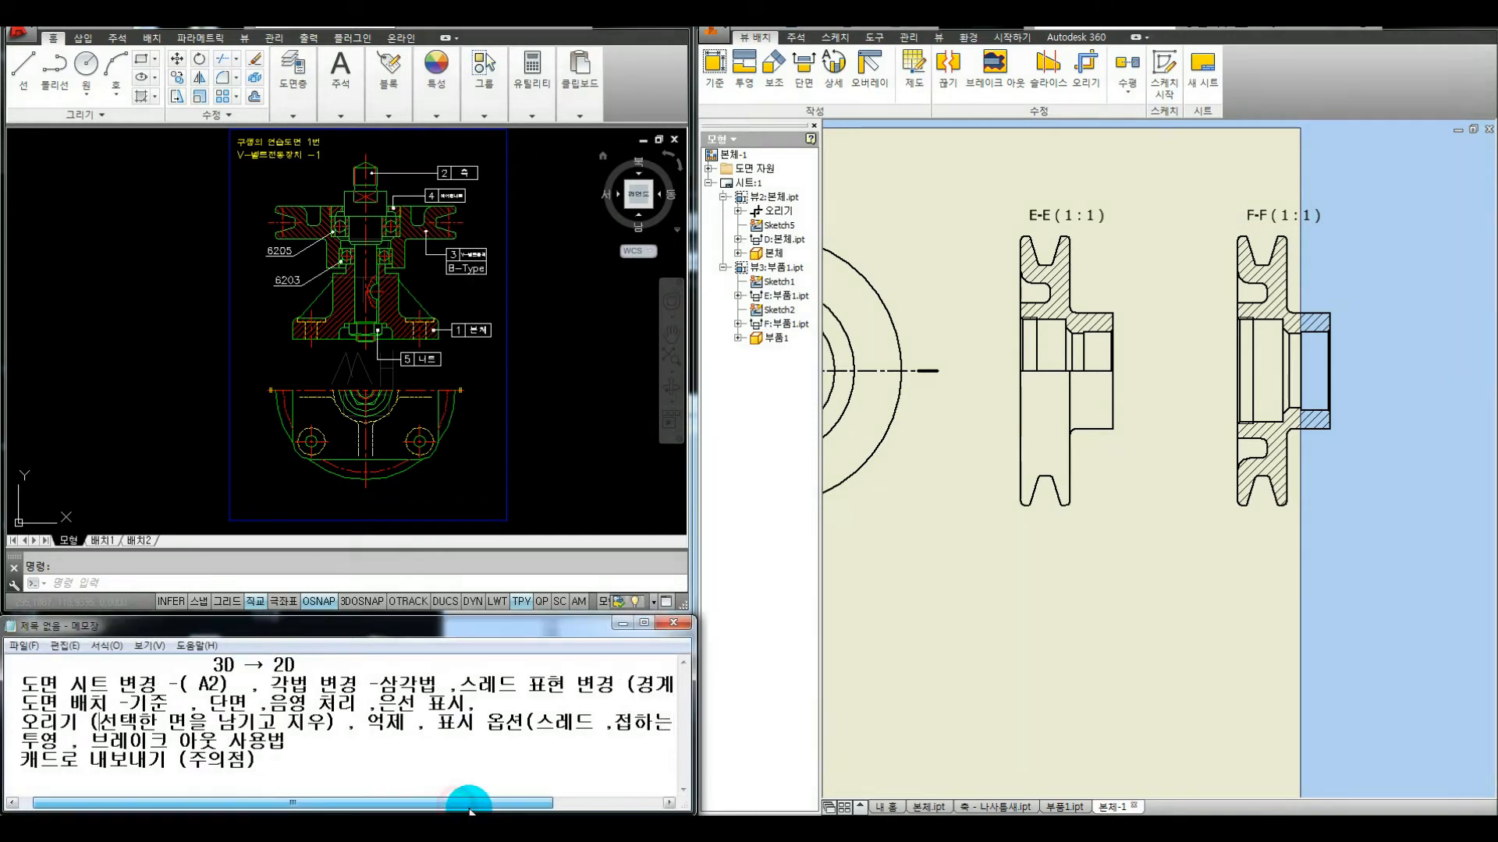
pyautogui.click(1035, 637)
pyautogui.scroll(-3, 942, 562)
pyautogui.moveTo(935, 516); pyautogui.dragTo(987, 525, button='middle')
pyautogui.hotkey('ctrl', 'shift', 'p')
pyautogui.moveTo(1057, 296)
pyautogui.mouseDown()
pyautogui.moveTo(1012, 287)
pyautogui.moveTo(882, 515)
pyautogui.moveTo(1049, 492)
pyautogui.moveTo(1077, 328)
pyautogui.moveTo(1031, 303)
pyautogui.mouseUp()
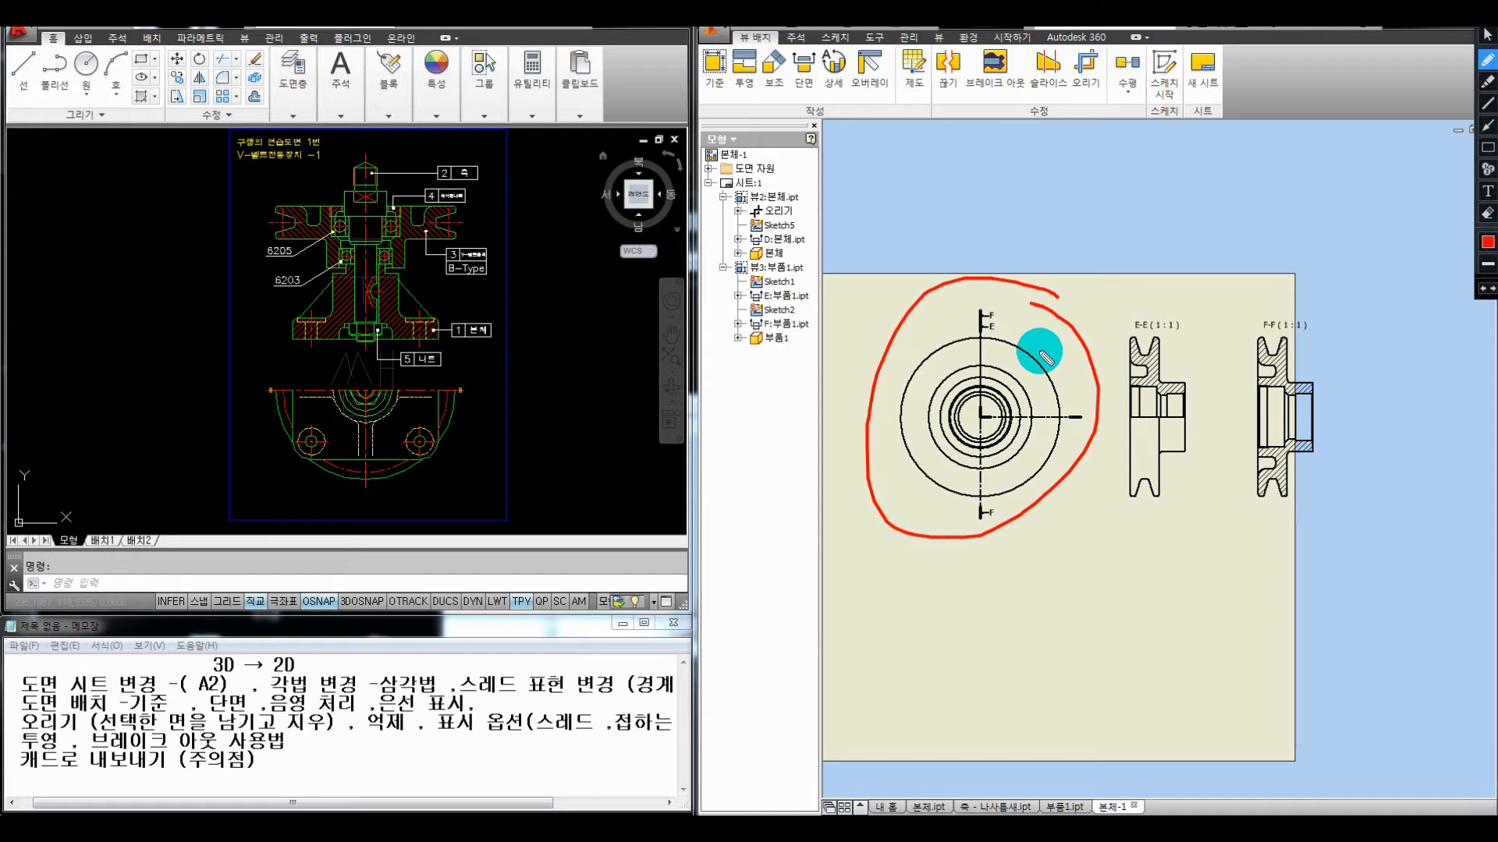
pyautogui.moveTo(990, 190)
pyautogui.mouseDown()
pyautogui.moveTo(1036, 247)
pyautogui.moveTo(1014, 161)
pyautogui.moveTo(982, 185)
pyautogui.moveTo(984, 153)
pyautogui.mouseUp()
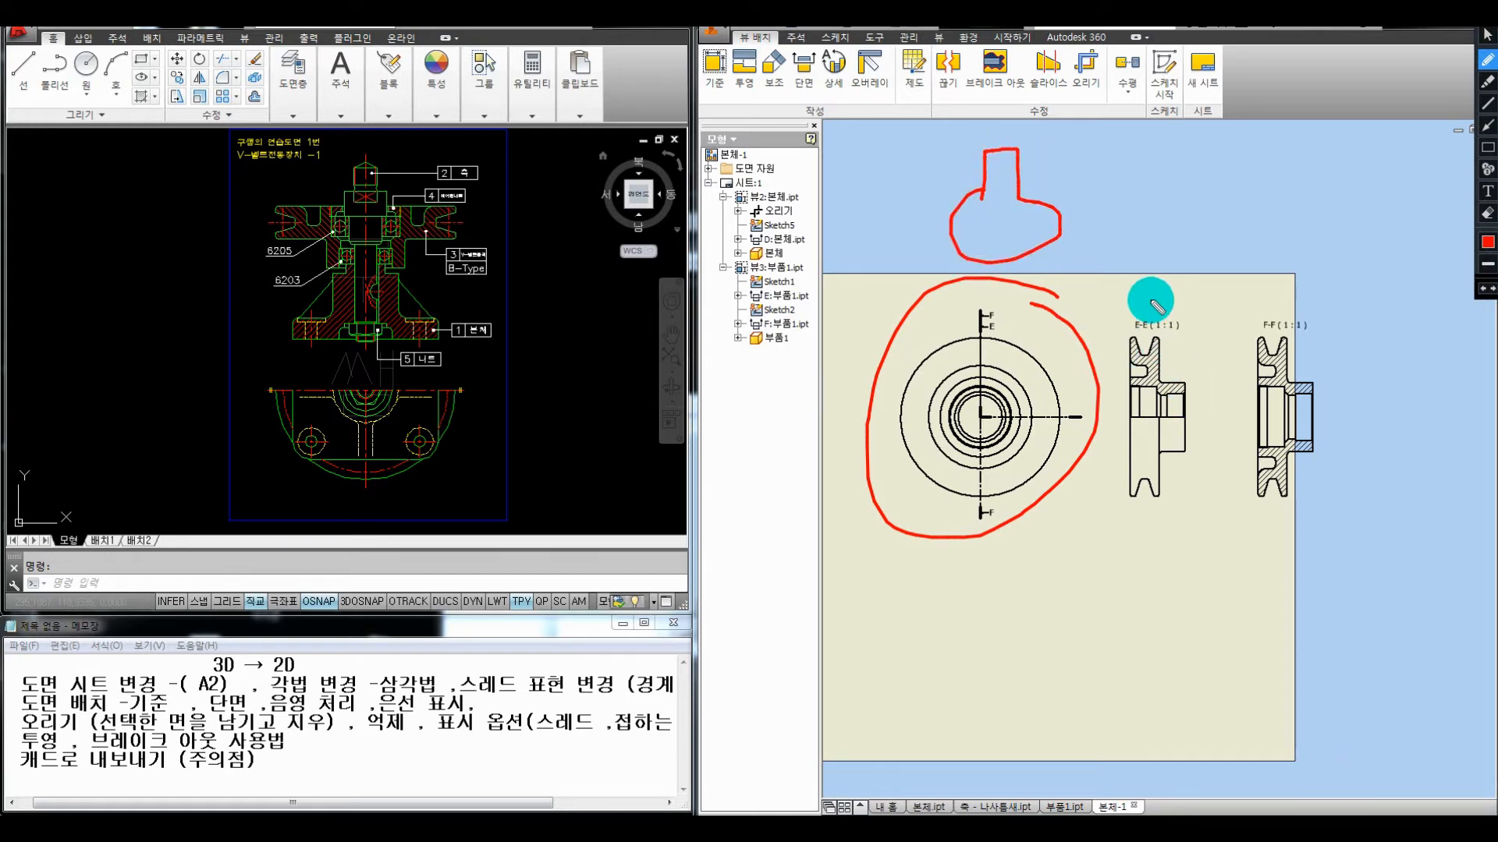
pyautogui.moveTo(986, 125); pyautogui.dragTo(986, 140)
pyautogui.moveTo(985, 133); pyautogui.dragTo(1015, 144)
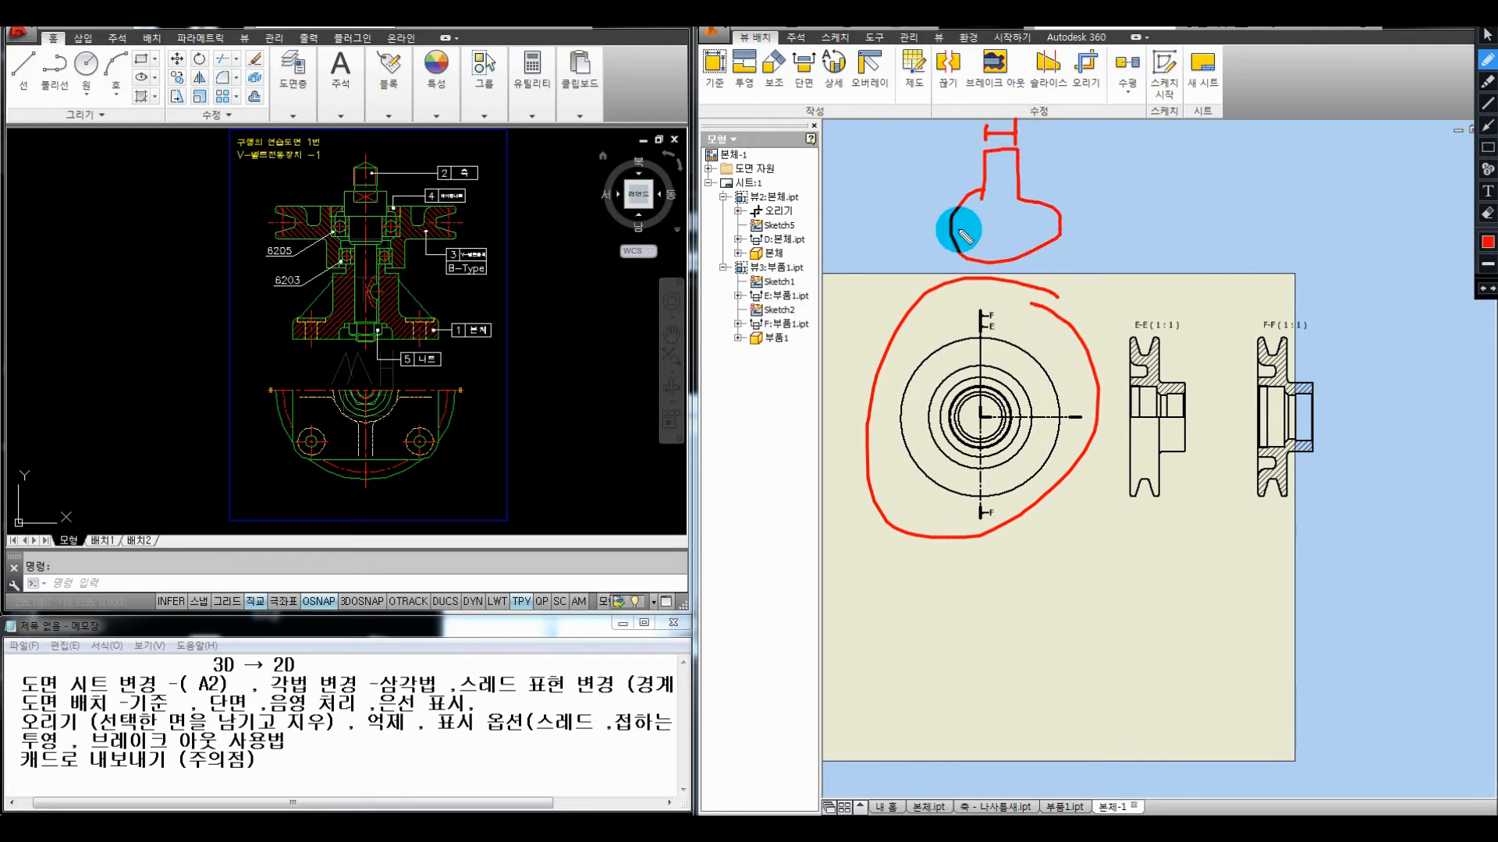
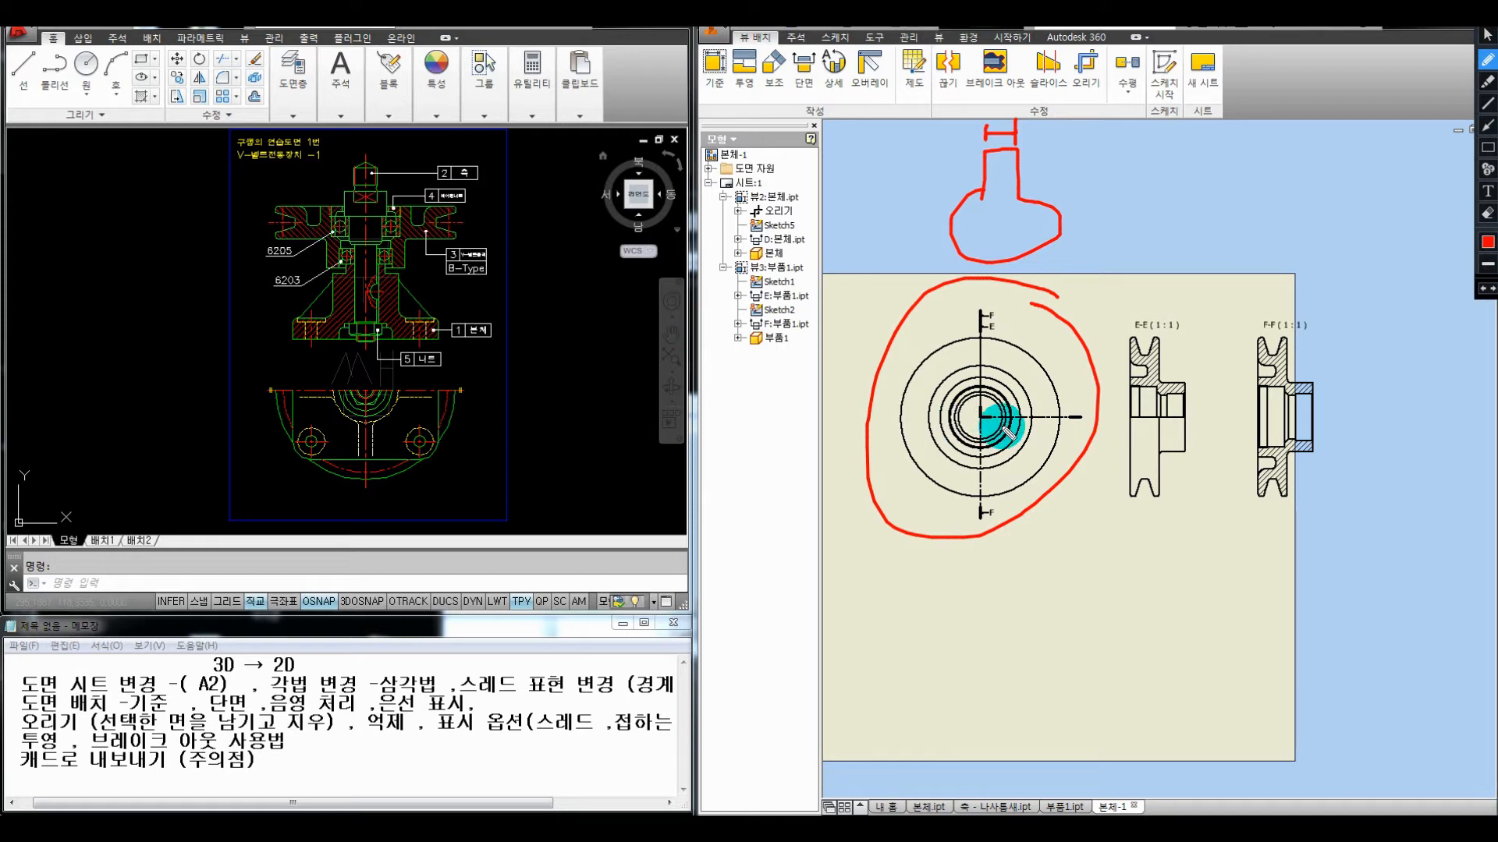
pyautogui.press('Escape')
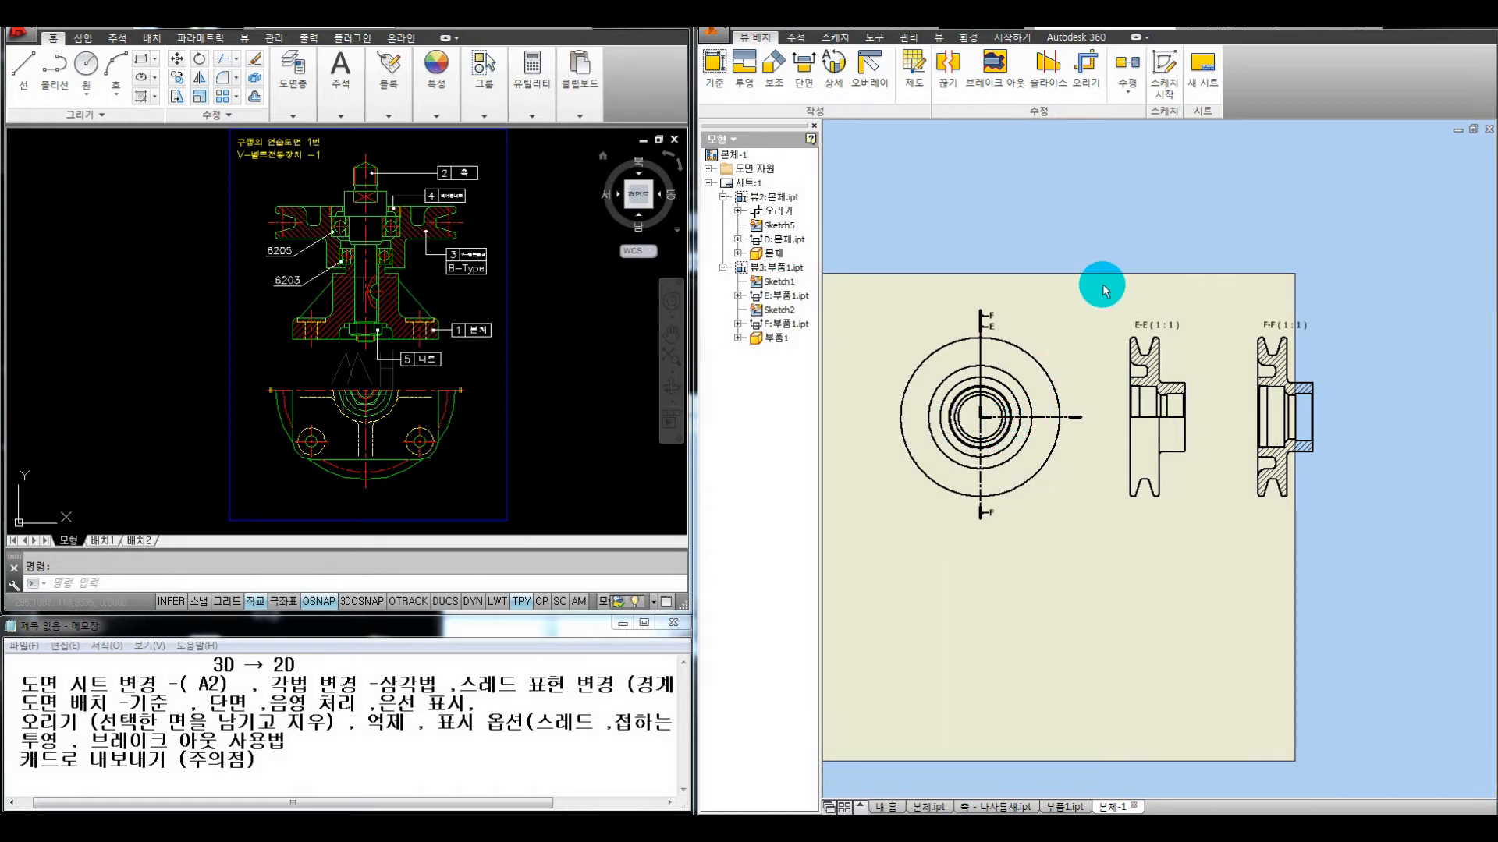
pyautogui.moveTo(1098, 242)
pyautogui.mouseDown()
pyautogui.moveTo(923, 490)
pyautogui.moveTo(872, 534)
pyautogui.moveTo(1025, 284)
pyautogui.moveTo(1014, 281)
pyautogui.mouseUp()
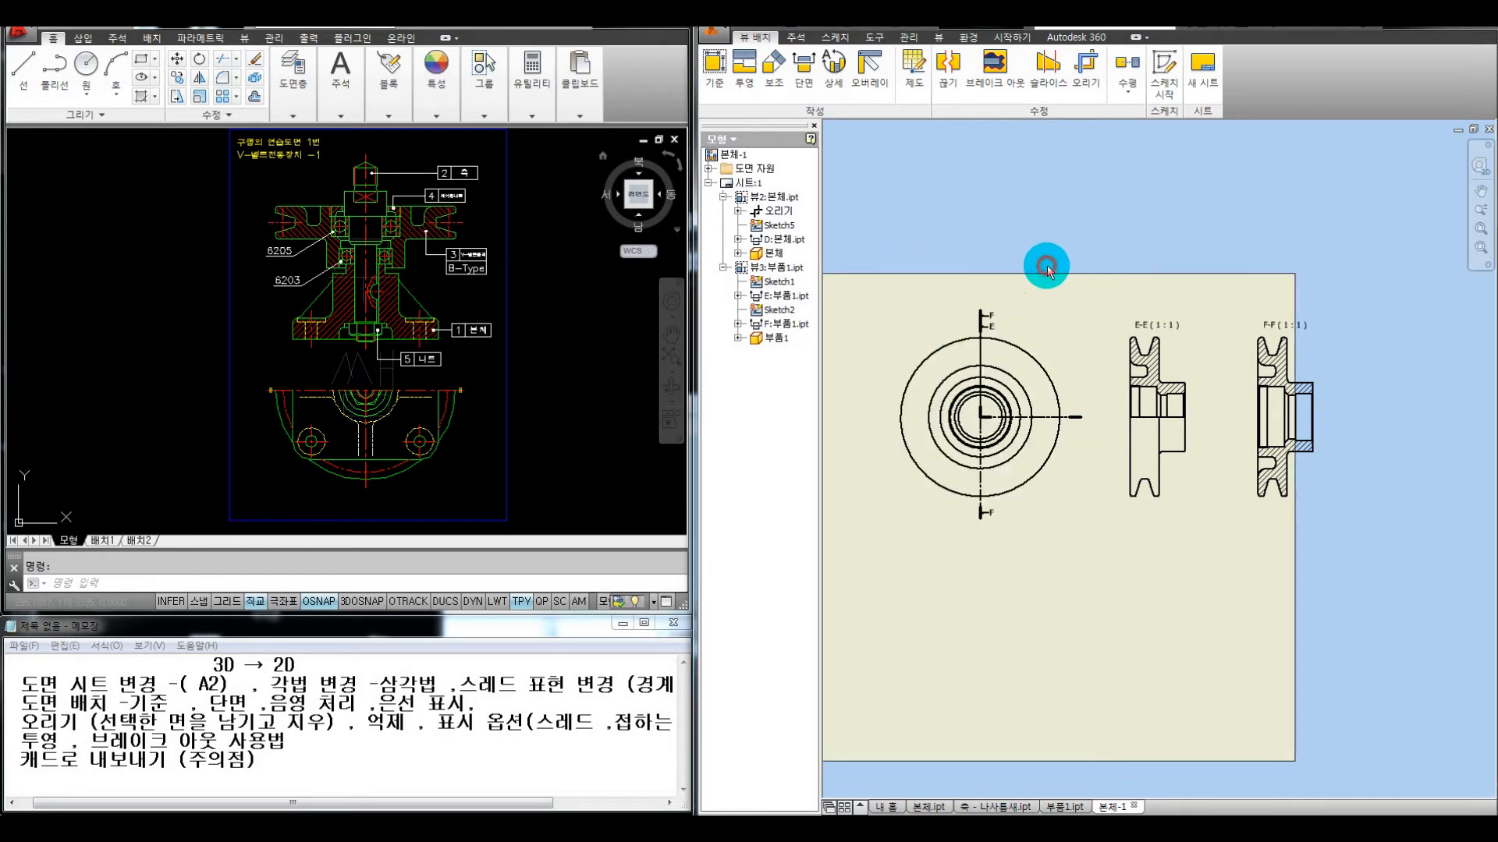
pyautogui.moveTo(1062, 346); pyautogui.dragTo(1104, 305, button='middle')
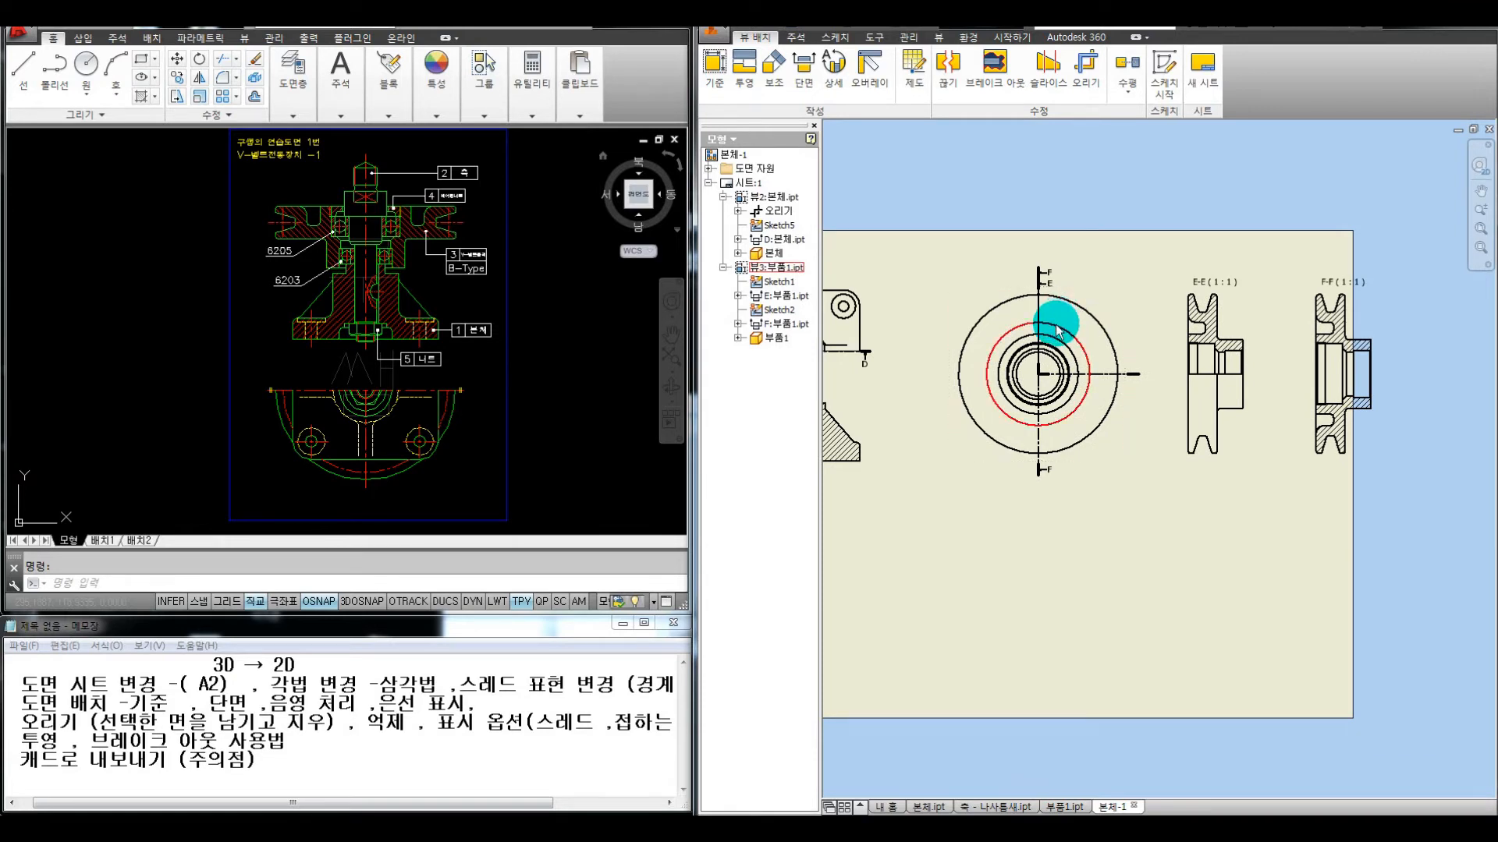
pyautogui.moveTo(1099, 334); pyautogui.dragTo(1091, 326, button='middle')
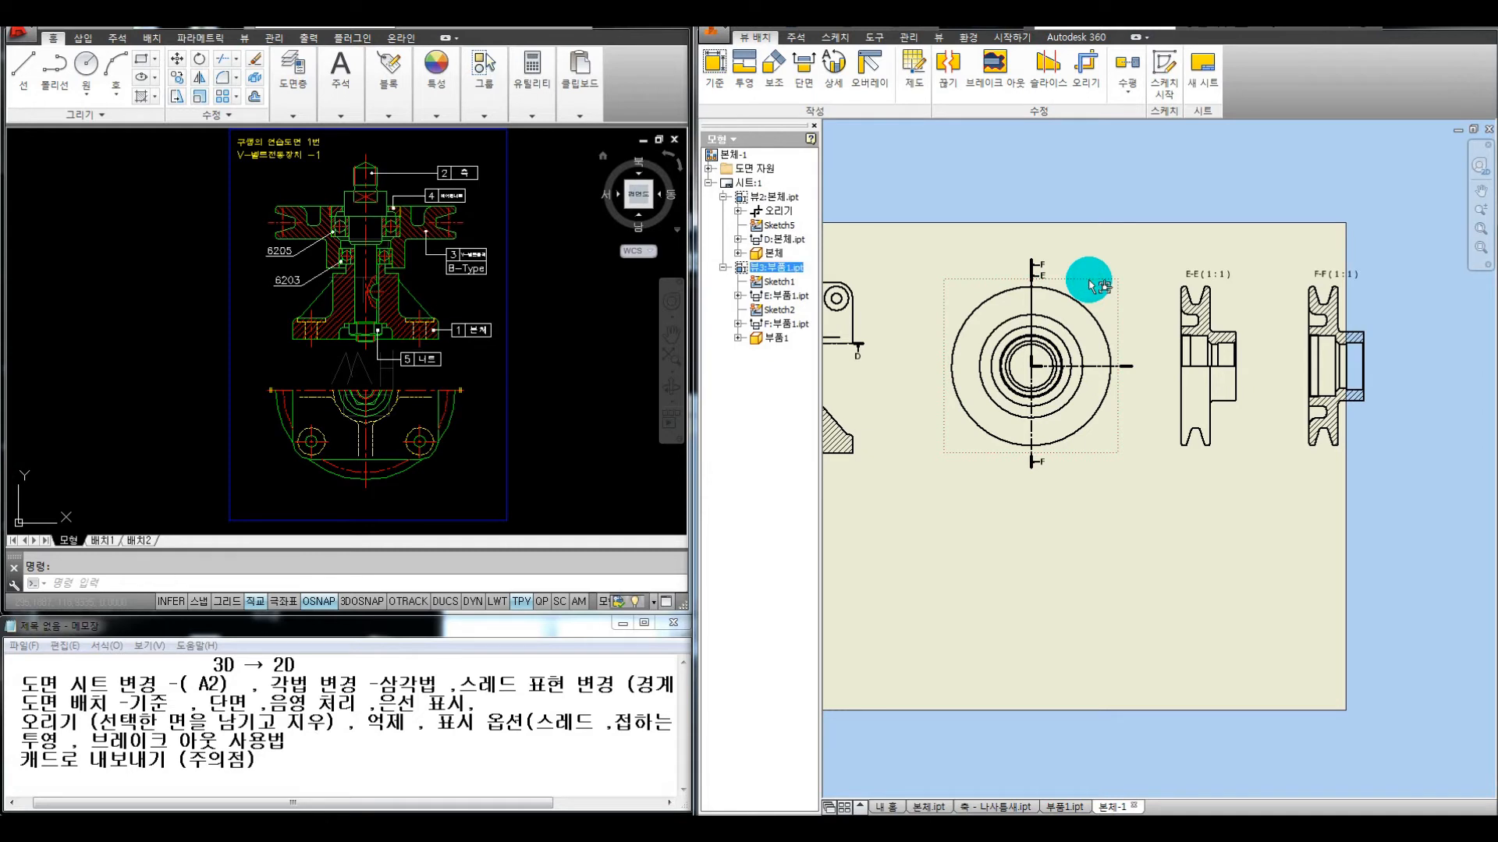
pyautogui.rightClick(1089, 280)
pyautogui.click(1060, 230)
pyautogui.click(1114, 439)
pyautogui.rightClick(1115, 439)
pyautogui.click(1085, 476)
pyautogui.click(1067, 427)
pyautogui.rightClick(1110, 450)
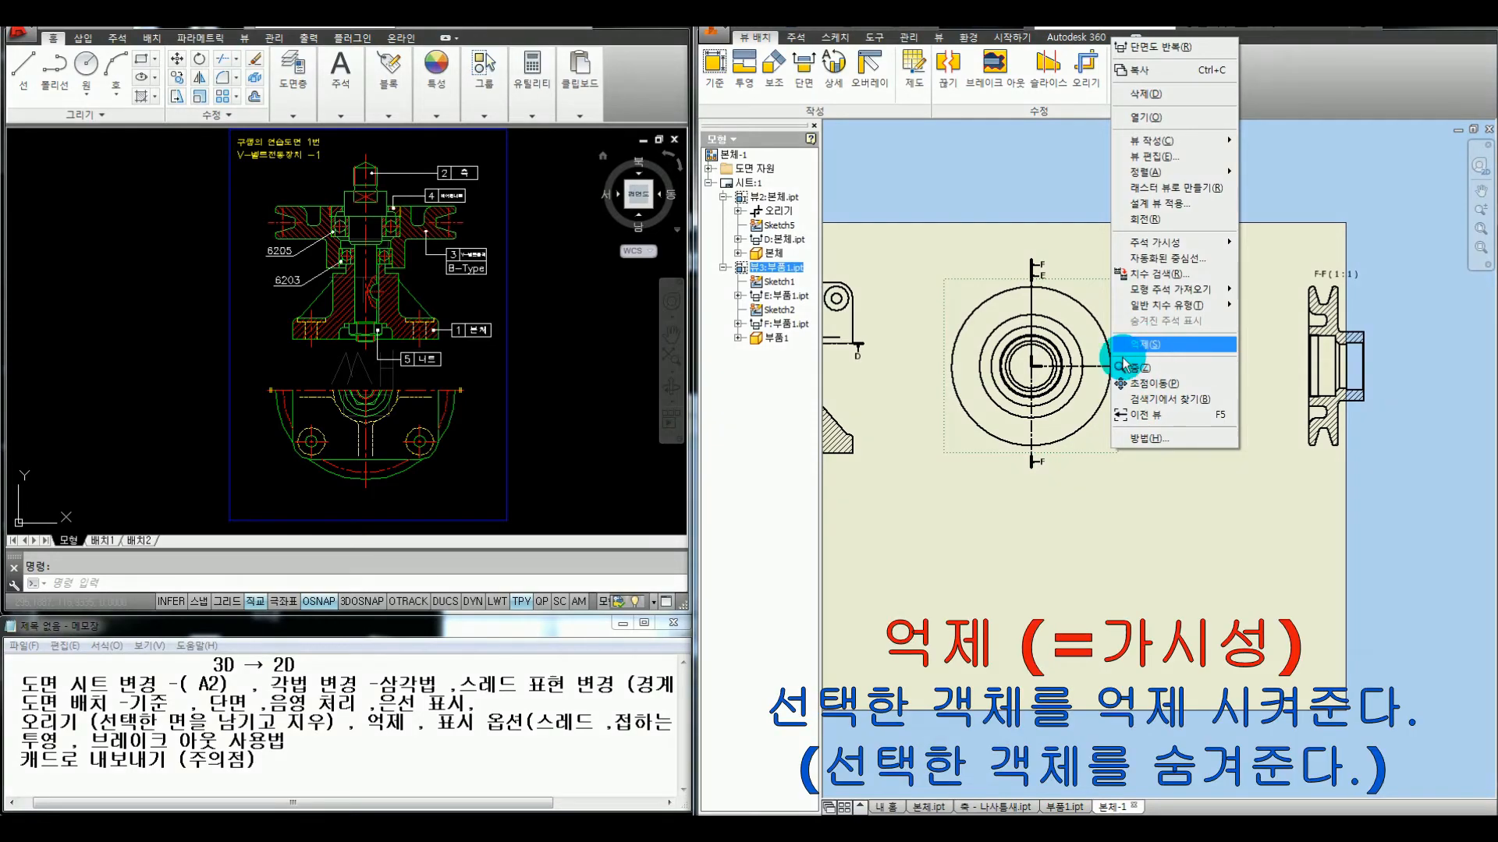
# Add "(가시성)" after "억제" in the third line of the lecture notes
pyautogui.click(392, 721)
pyautogui.write('(가시서')
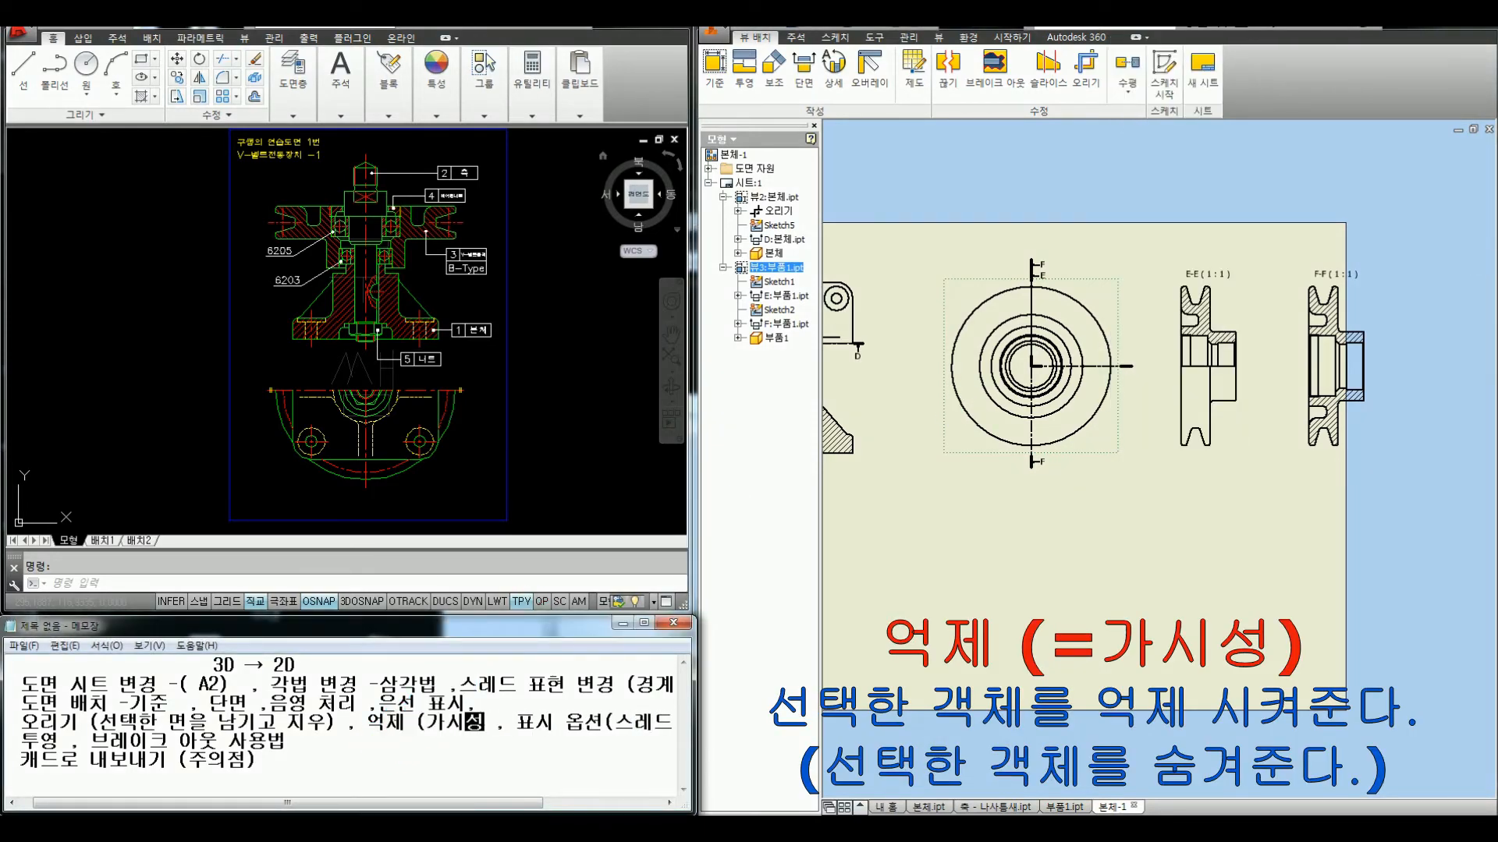
pyautogui.write(')')
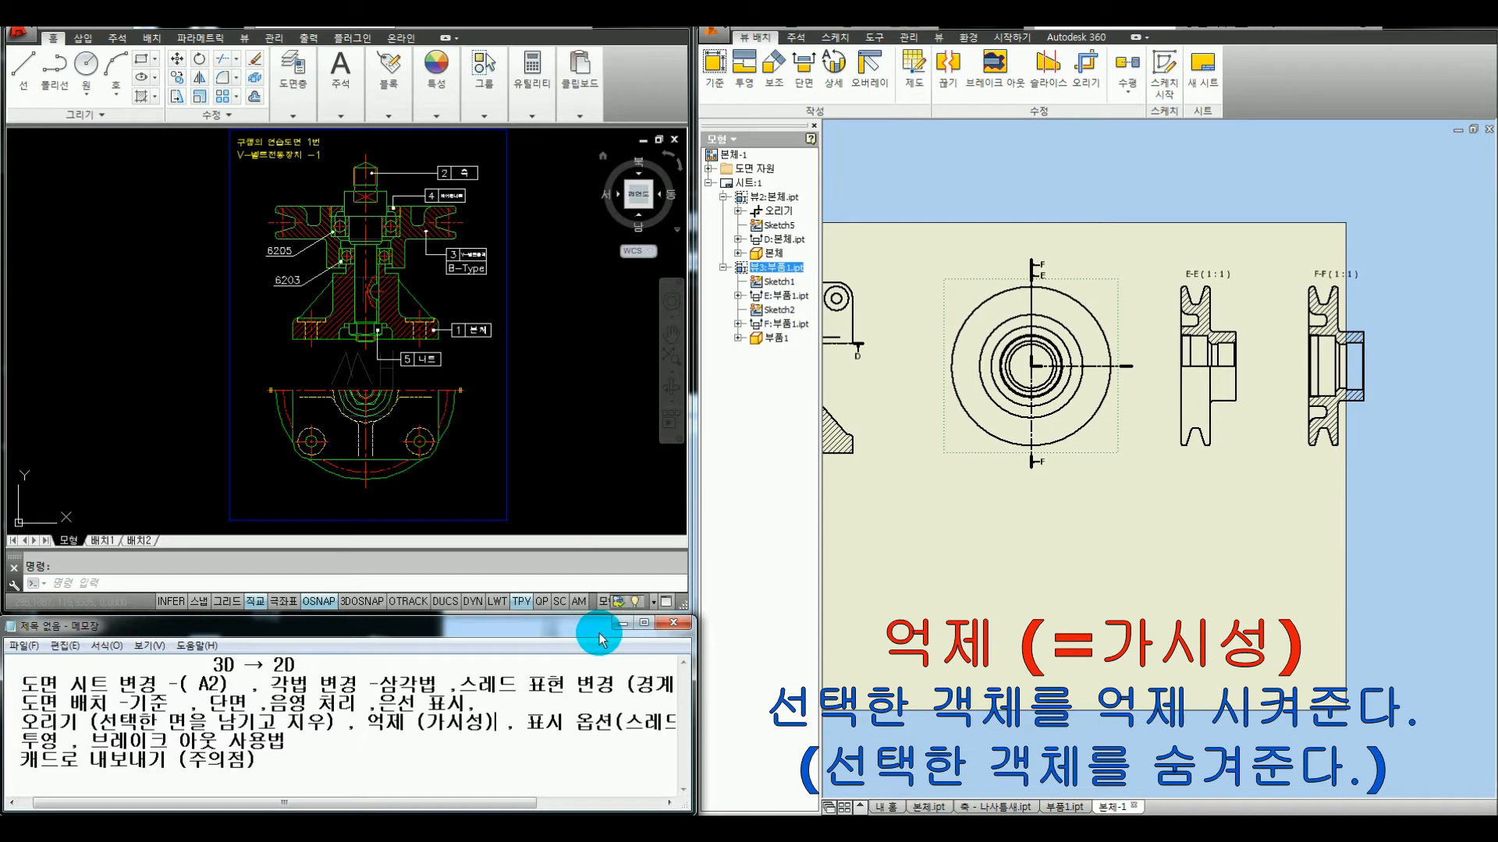
# Suppress the pulley's circular base view so that only section views E-E and F-F remain on display
pyautogui.click(1117, 454)
pyautogui.rightClick(1117, 454)
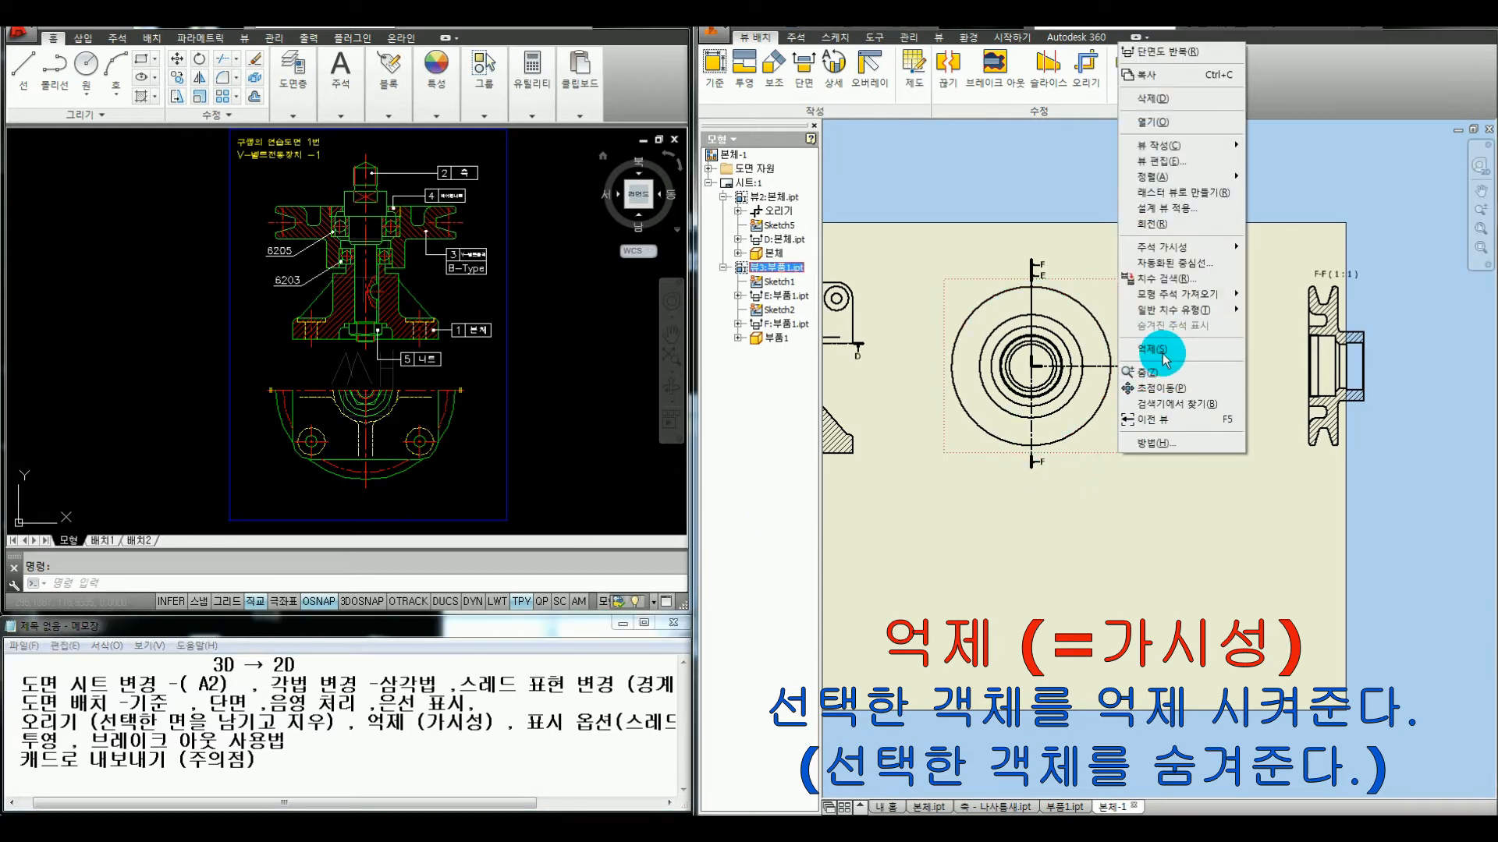
pyautogui.click(1162, 352)
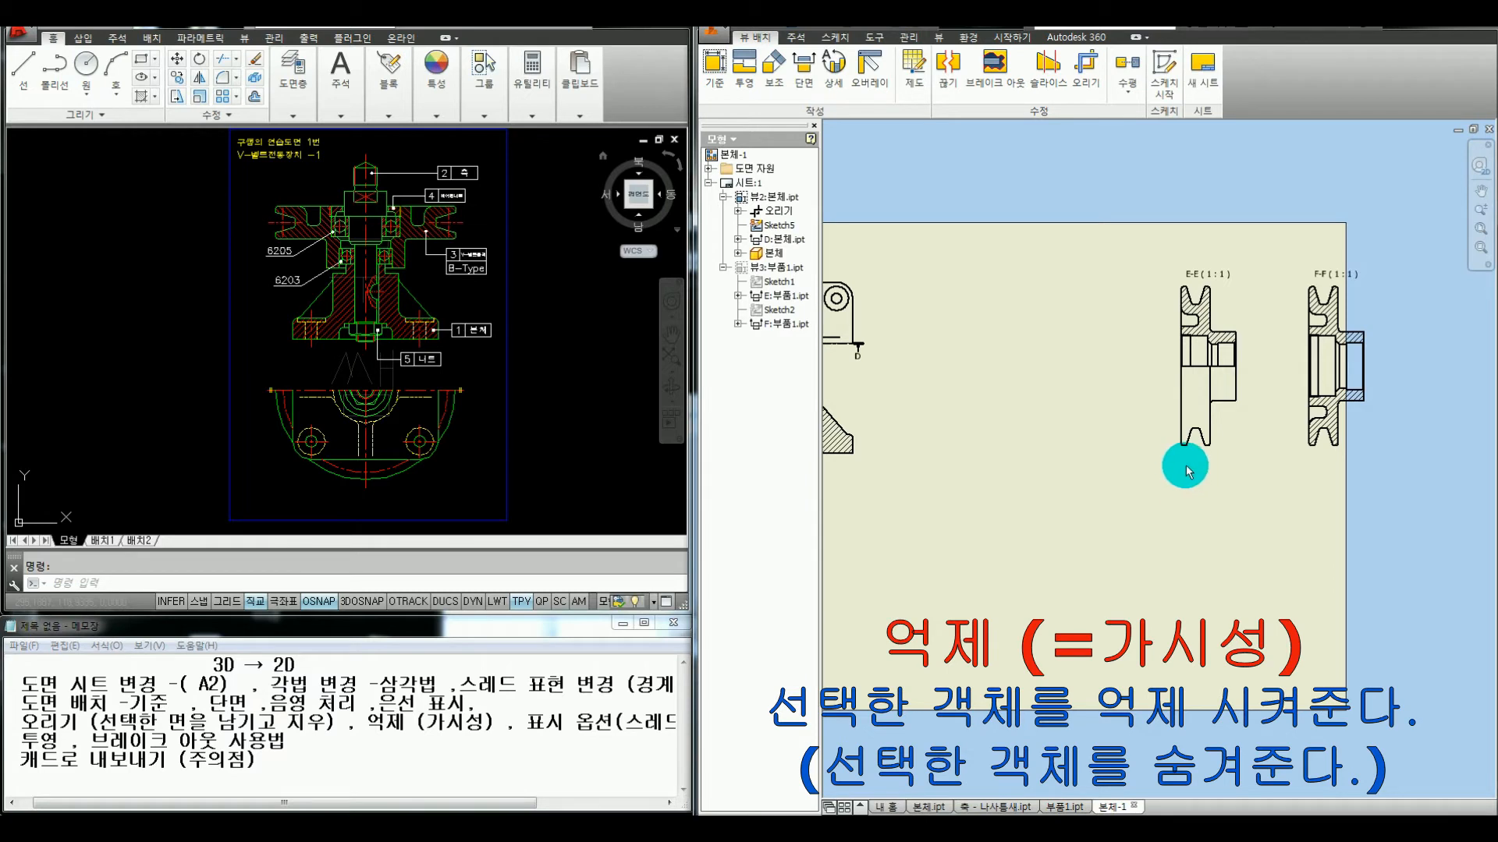
pyautogui.moveTo(1185, 480); pyautogui.dragTo(1148, 484, button='middle')
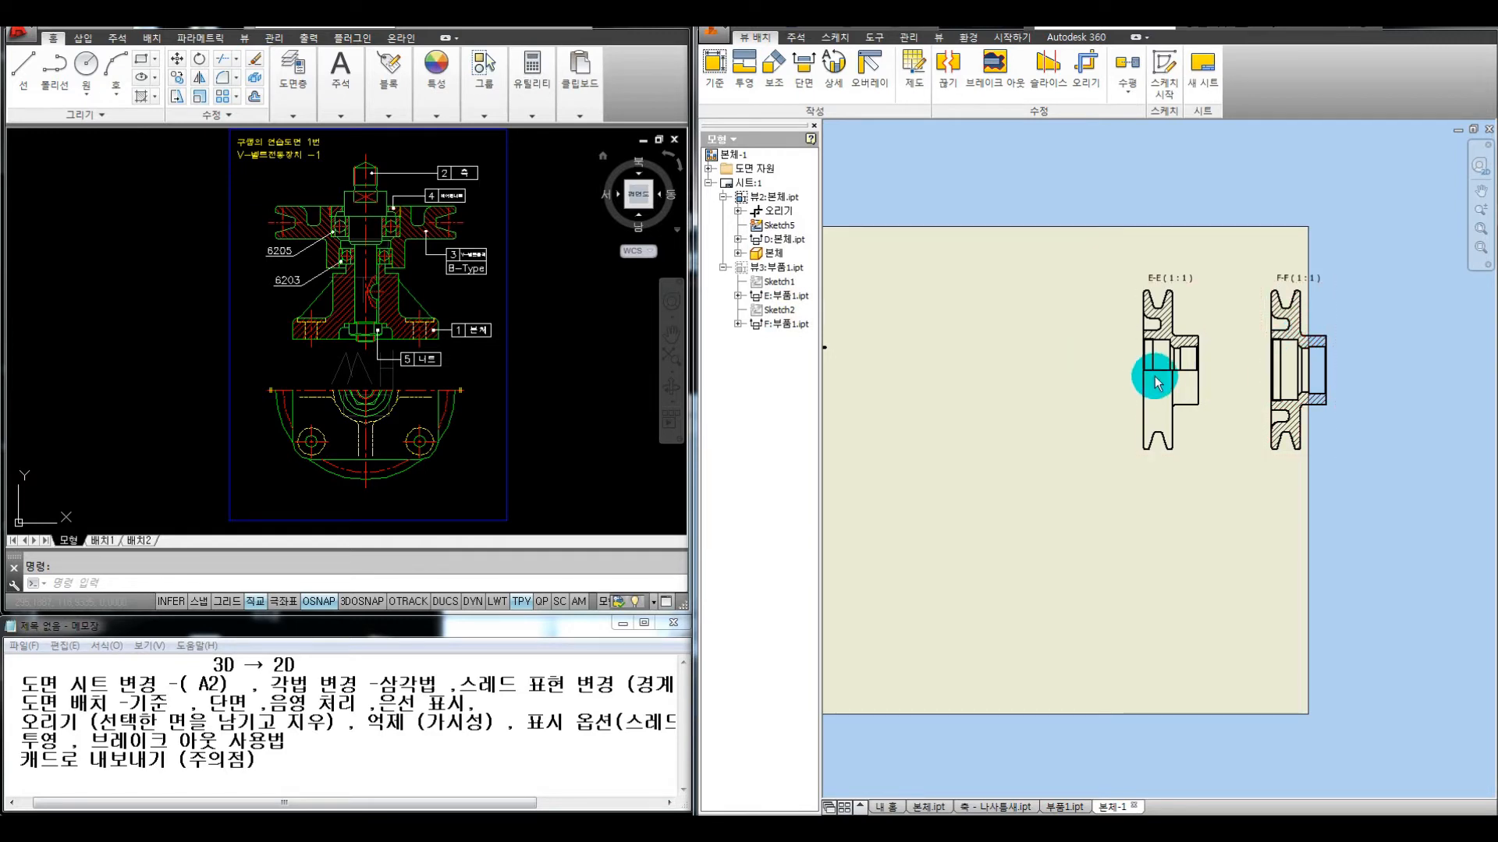
pyautogui.click(1002, 291)
pyautogui.hotkey('ctrl', 'alt', 'd')
pyautogui.moveTo(1005, 299)
pyautogui.mouseDown()
pyautogui.moveTo(1063, 424)
pyautogui.moveTo(970, 274)
pyautogui.moveTo(952, 294)
pyautogui.moveTo(1012, 291)
pyautogui.mouseUp()
pyautogui.moveTo(993, 367); pyautogui.dragTo(1336, 367)
pyautogui.moveTo(1004, 378); pyautogui.dragTo(984, 212)
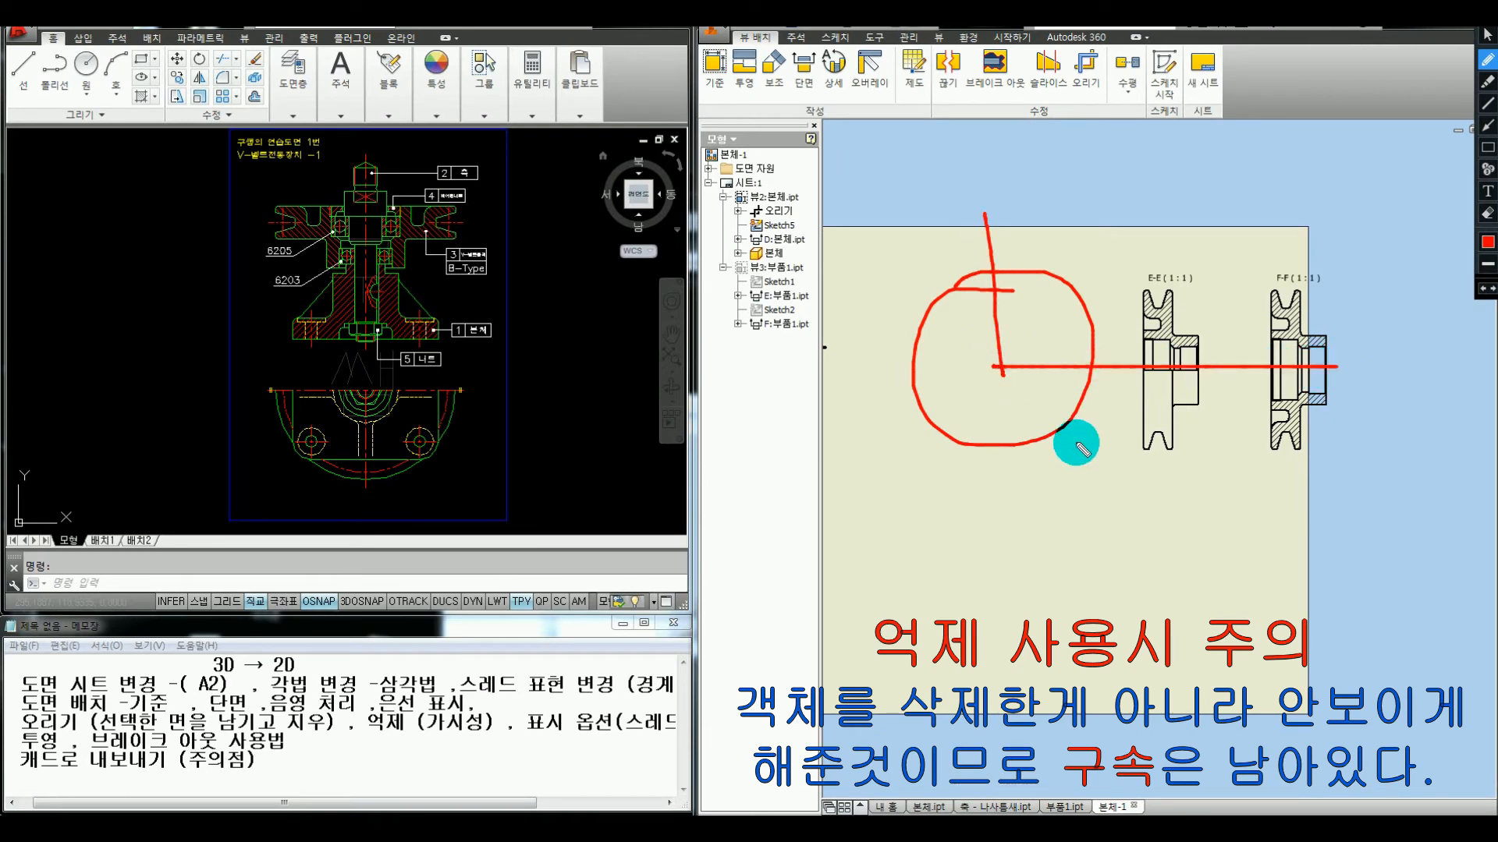
pyautogui.press('Escape')
# Move section views E-E and F-F along their shared horizontal axis so that both sit inside the sheet border
pyautogui.moveTo(1203, 404)
pyautogui.mouseDown()
pyautogui.moveTo(1075, 424)
pyautogui.moveTo(1107, 465)
pyautogui.moveTo(1289, 442)
pyautogui.moveTo(1153, 441)
pyautogui.moveTo(1186, 443)
pyautogui.mouseUp()
pyautogui.click(1220, 489)
pyautogui.moveTo(1162, 51)
pyautogui.mouseDown()
pyautogui.moveTo(1171, 119)
pyautogui.moveTo(1140, 67)
pyautogui.moveTo(1150, 95)
pyautogui.mouseUp()
pyautogui.press('Escape')
# Break the alignment of section view F-F with its base view
pyautogui.click(1154, 133)
pyautogui.click(1153, 207)
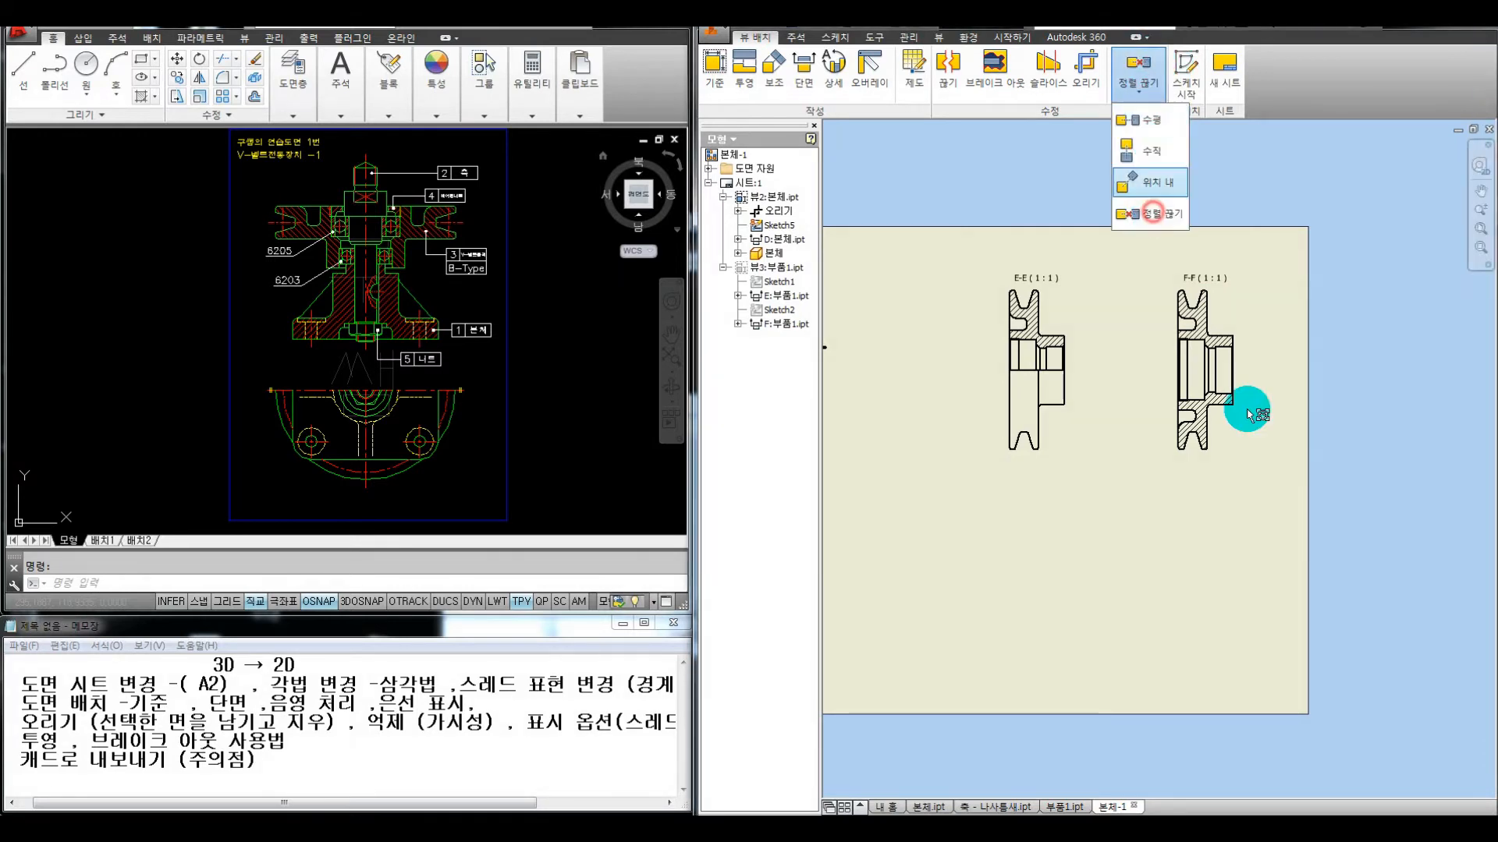
pyautogui.click(1176, 454)
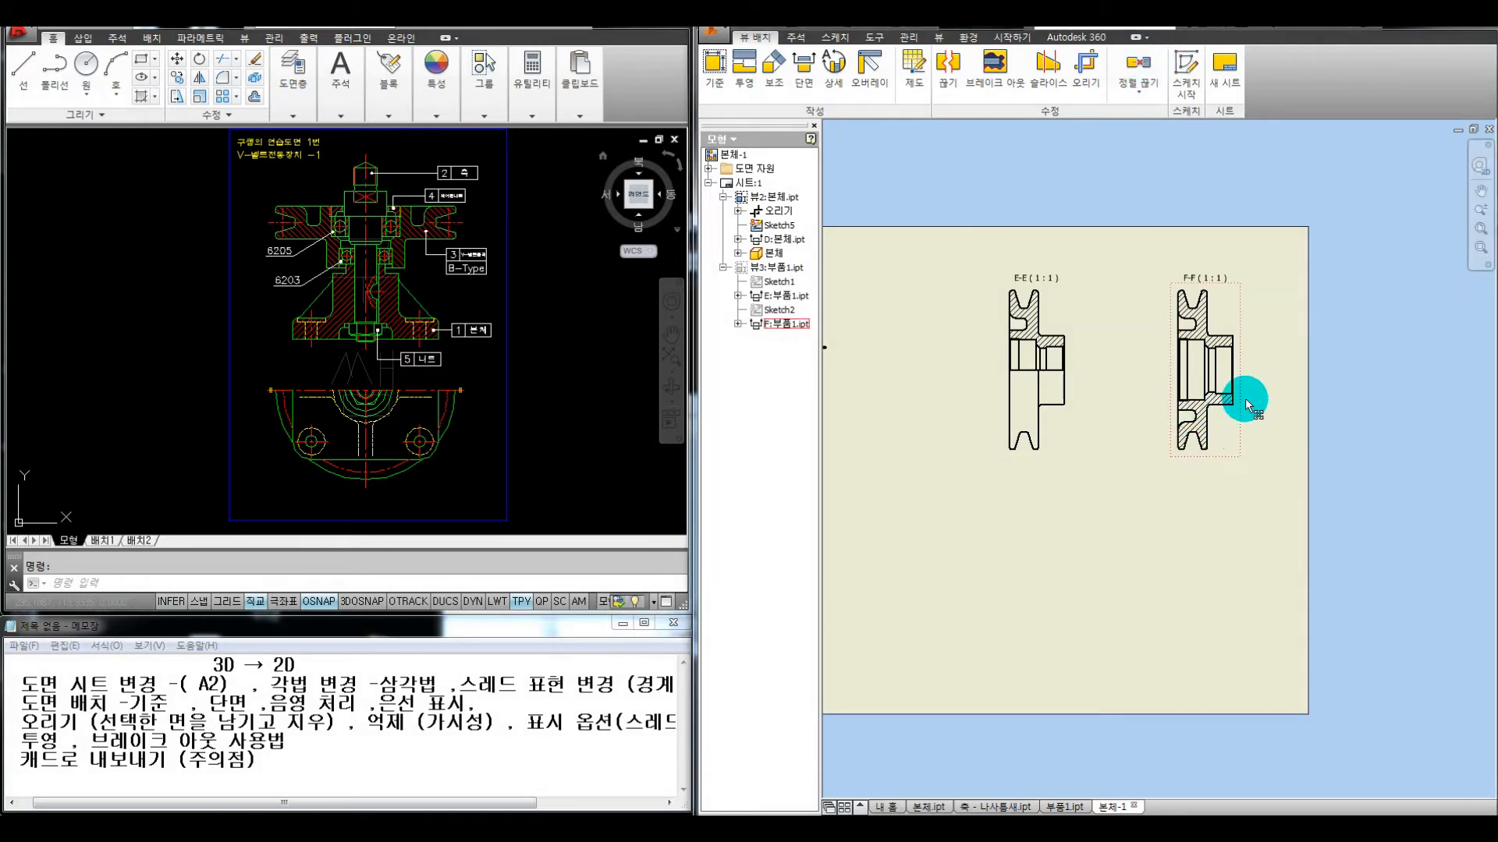
pyautogui.moveTo(1316, 333); pyautogui.dragTo(1287, 447)
pyautogui.moveTo(1237, 407)
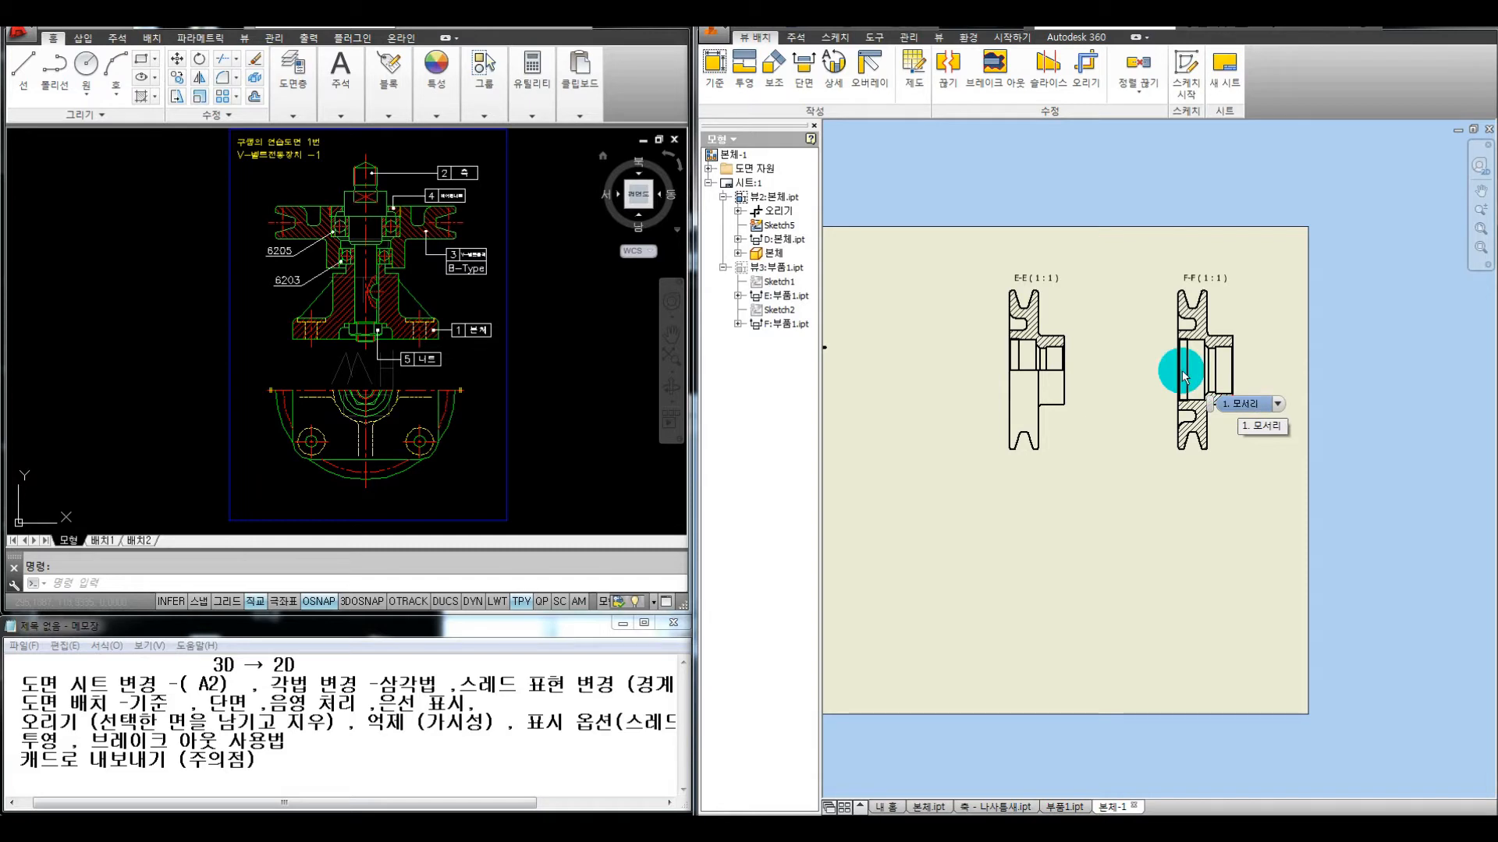
# Turn off the thread feature display option (스레드 피쳐) for section view F-F
pyautogui.moveTo(1098, 555); pyautogui.dragTo(1160, 575, button='middle')
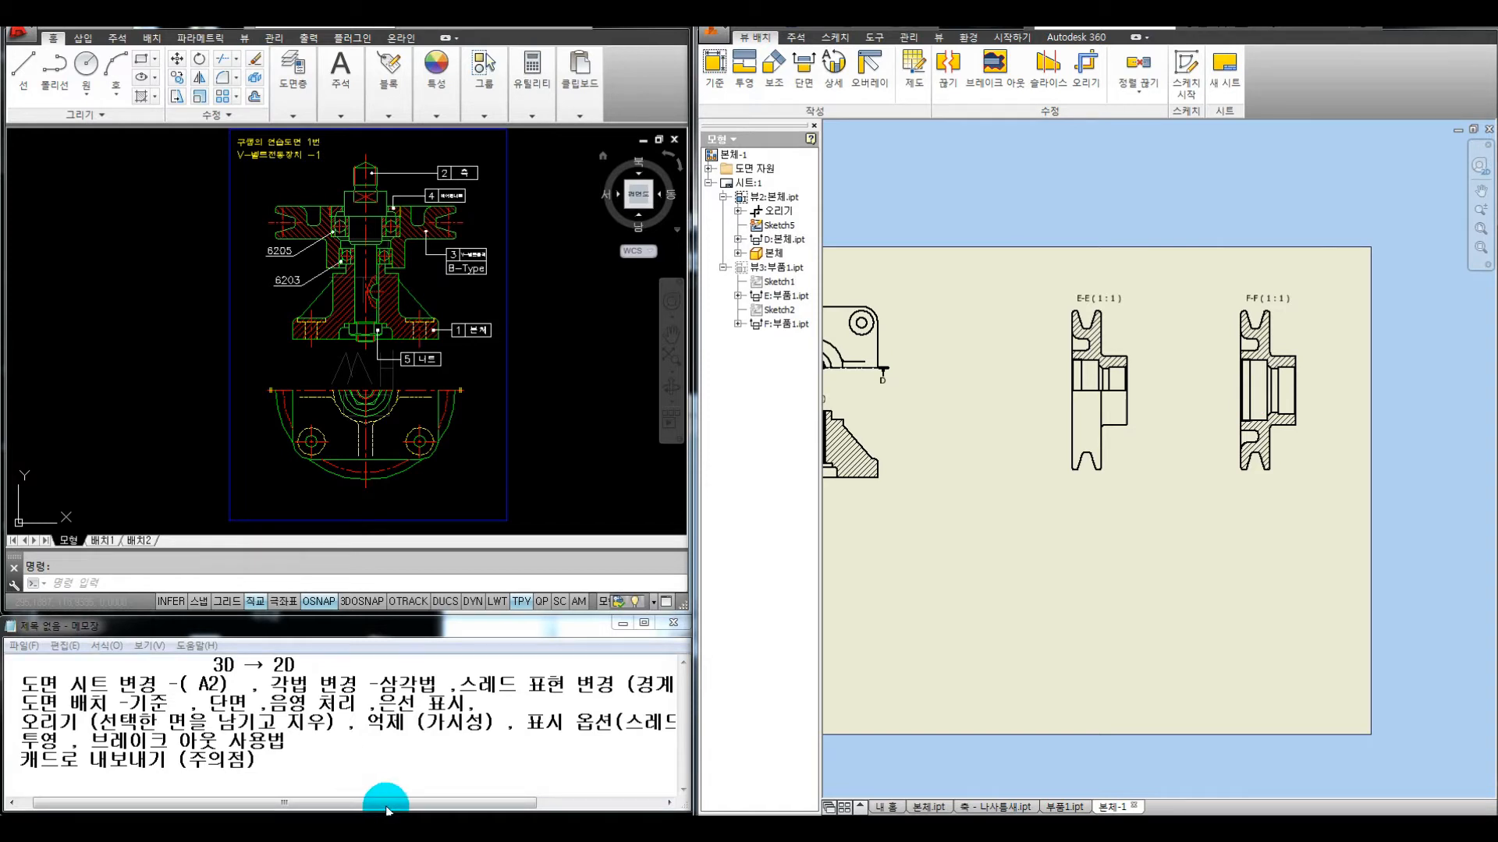
pyautogui.moveTo(388, 811)
pyautogui.mouseDown()
pyautogui.moveTo(525, 811)
pyautogui.moveTo(518, 797)
pyautogui.moveTo(299, 797)
pyautogui.moveTo(420, 797)
pyautogui.mouseUp()
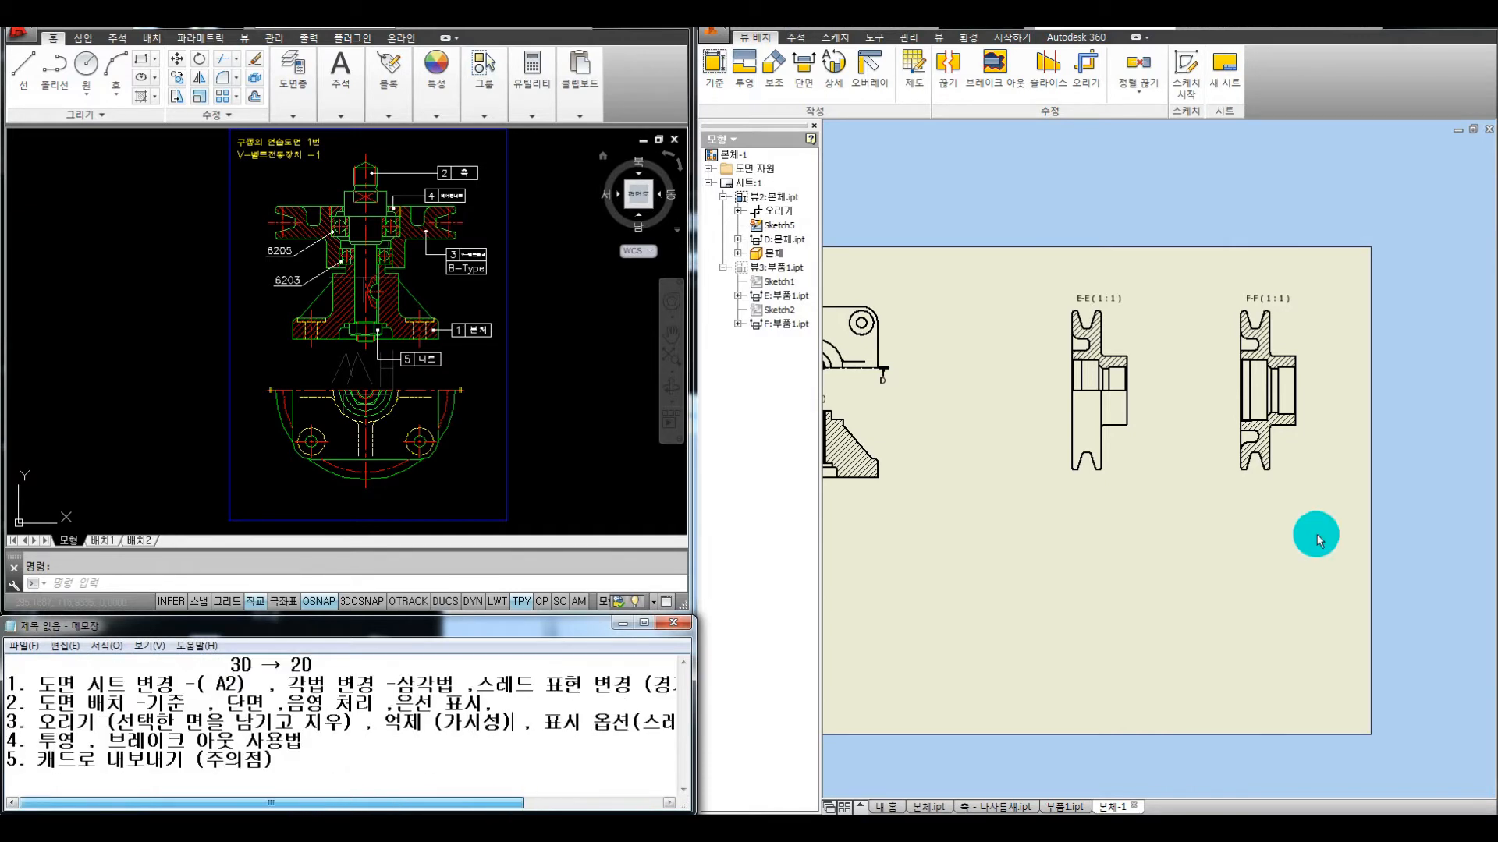
pyautogui.click(1192, 385)
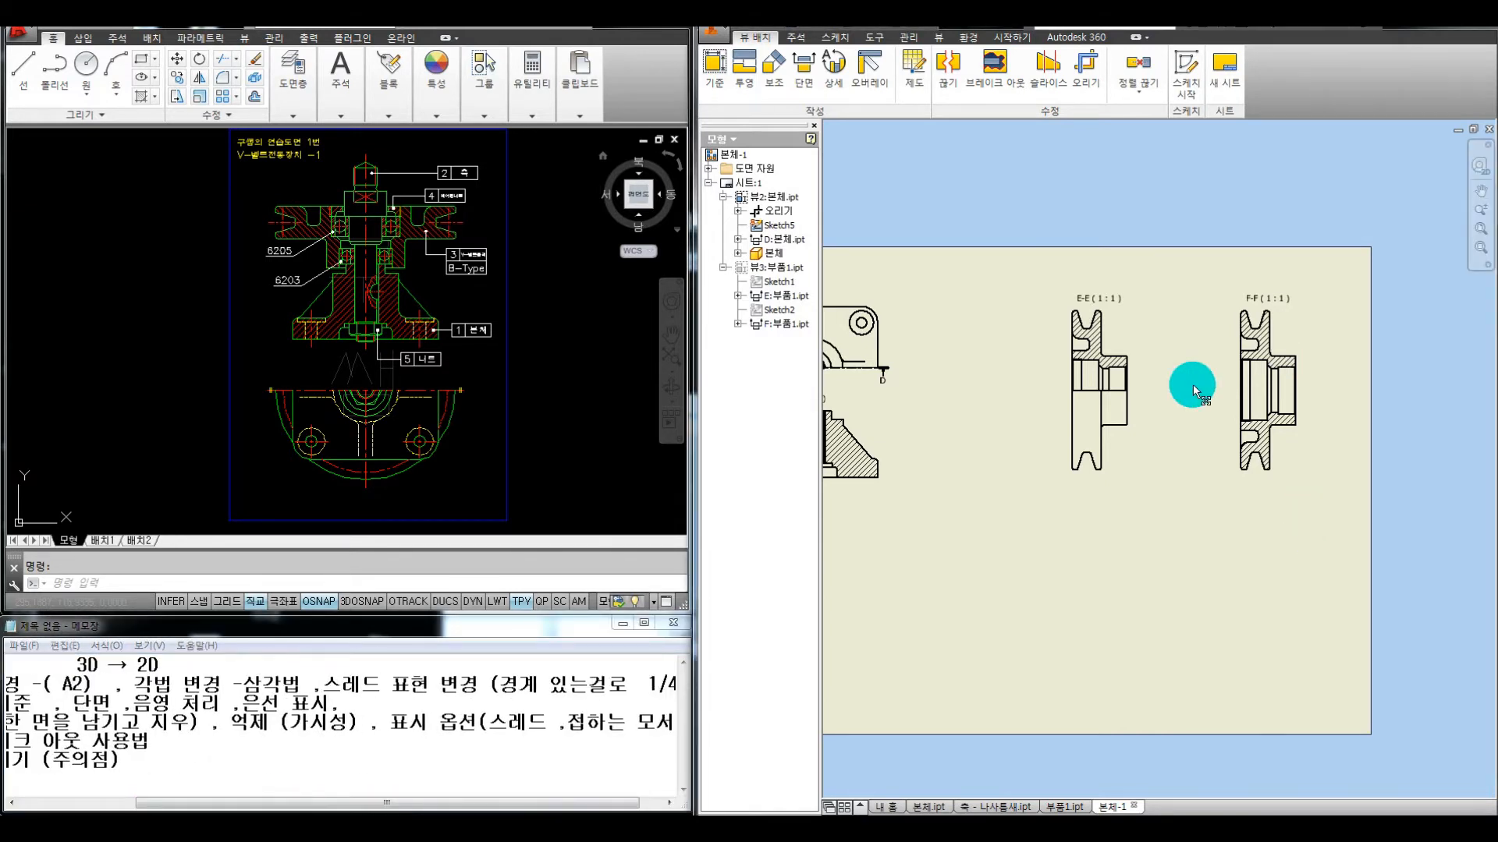
pyautogui.scroll(3, 1191, 385)
pyautogui.moveTo(1192, 383); pyautogui.dragTo(1136, 408, button='middle')
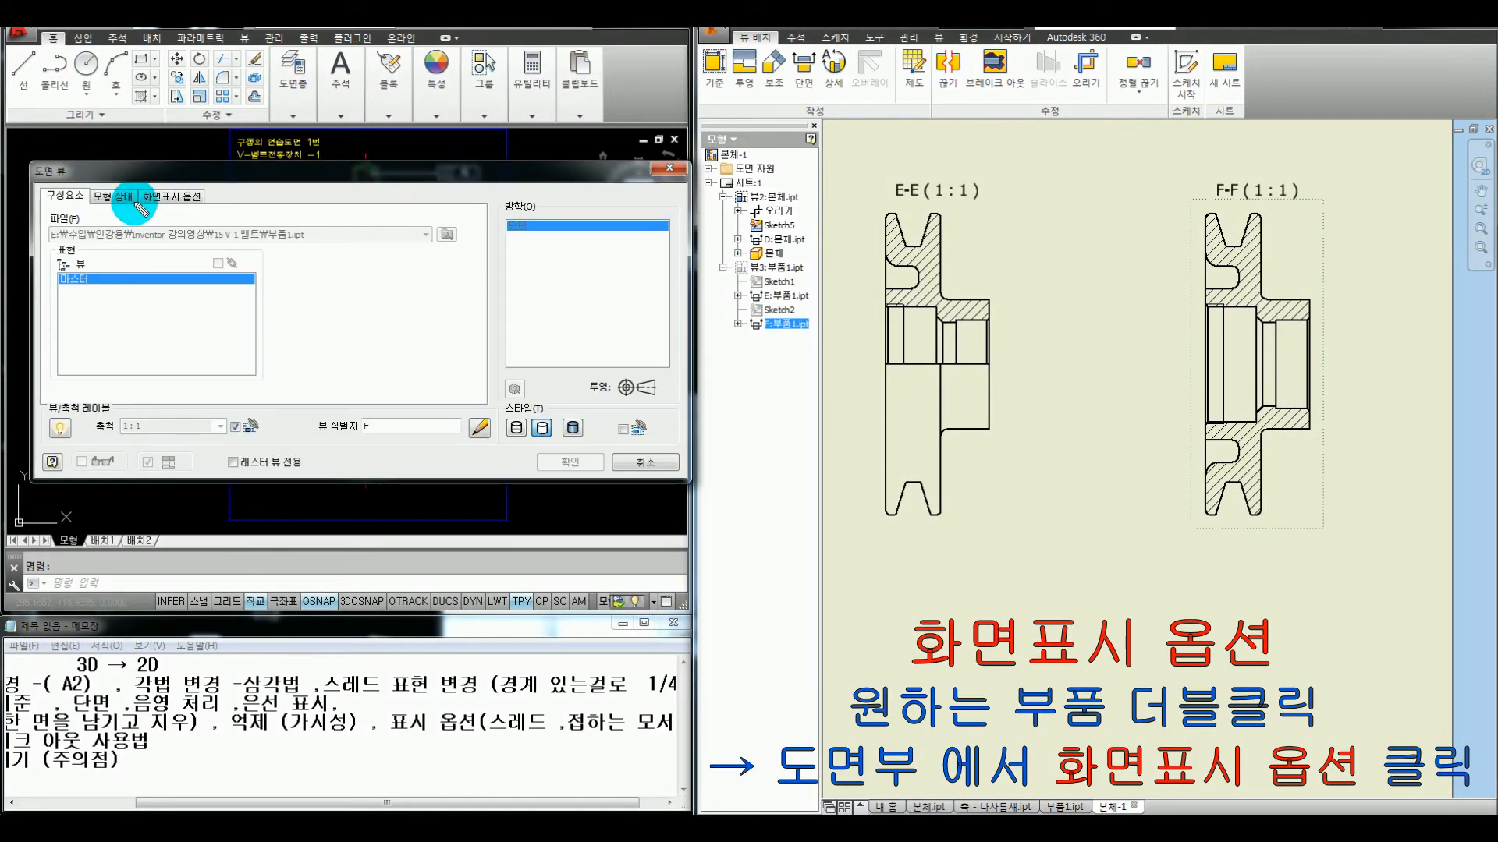
pyautogui.moveTo(198, 189); pyautogui.dragTo(203, 189)
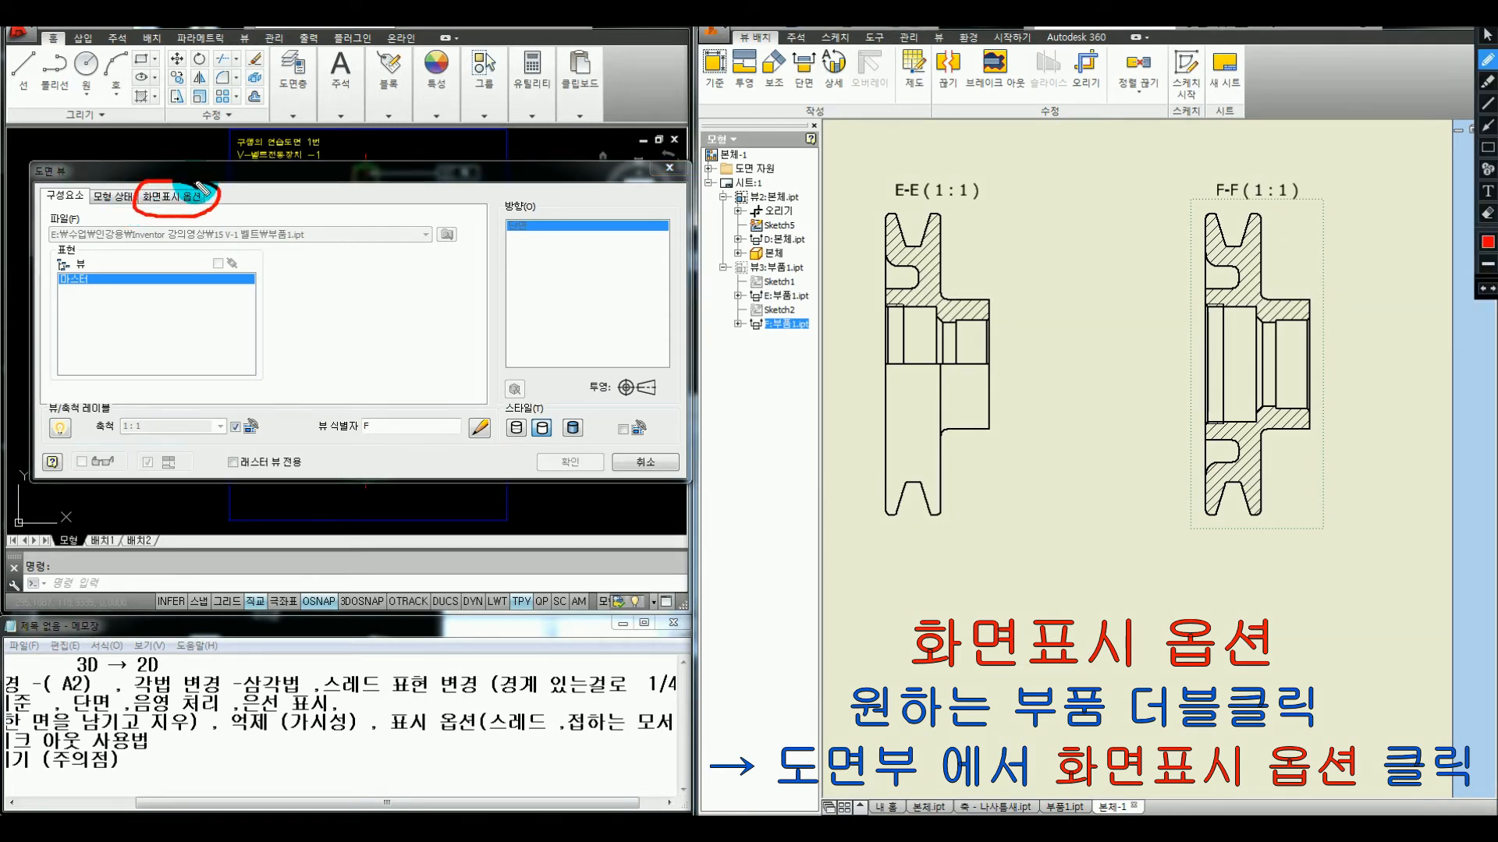
pyautogui.click(174, 195)
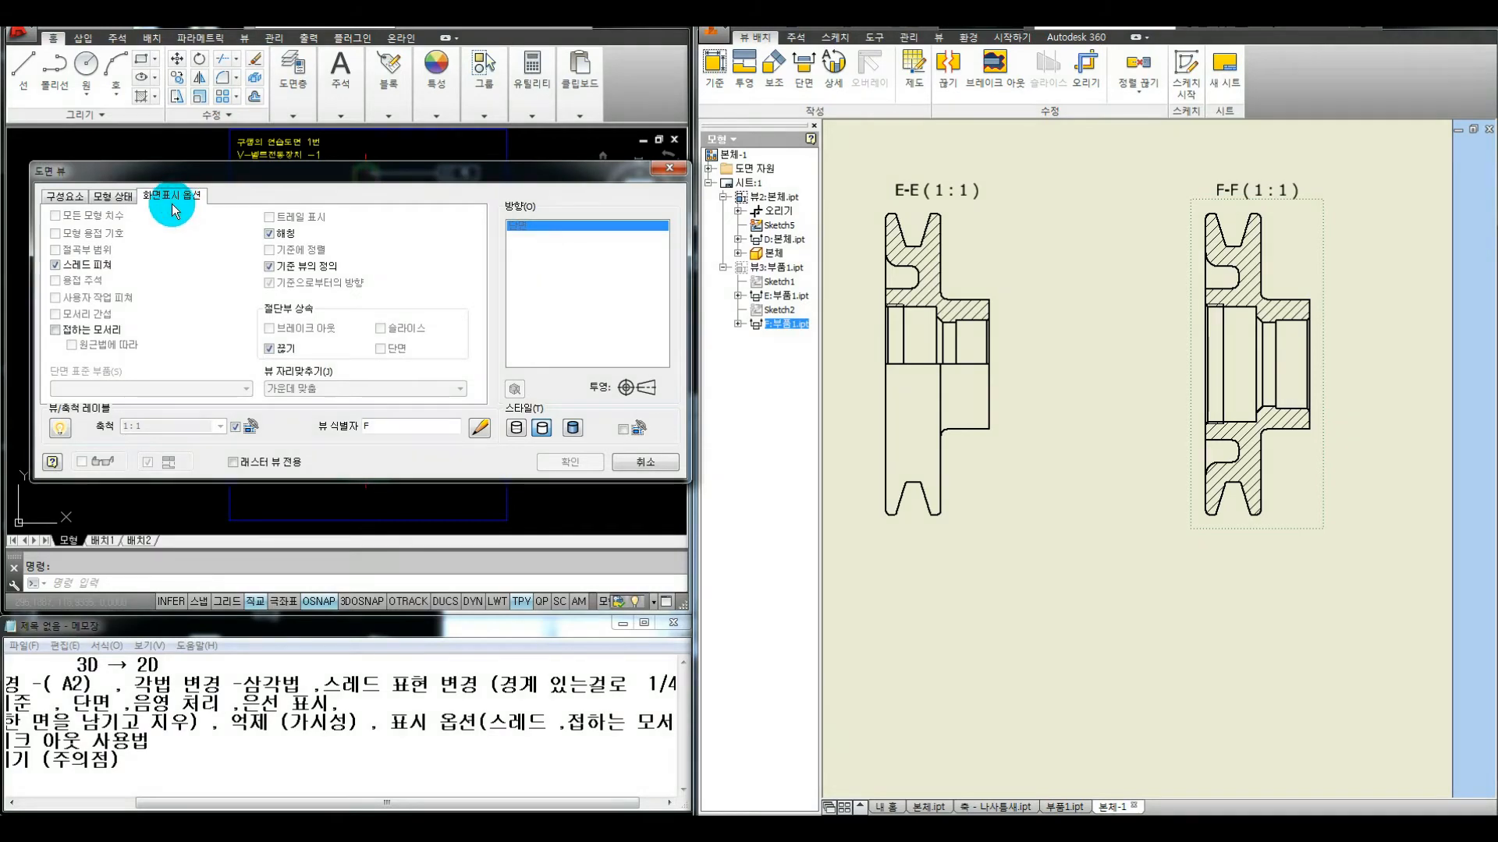
pyautogui.hotkey('ctrl', 'alt', 'd')
pyautogui.moveTo(48, 272); pyautogui.dragTo(106, 273)
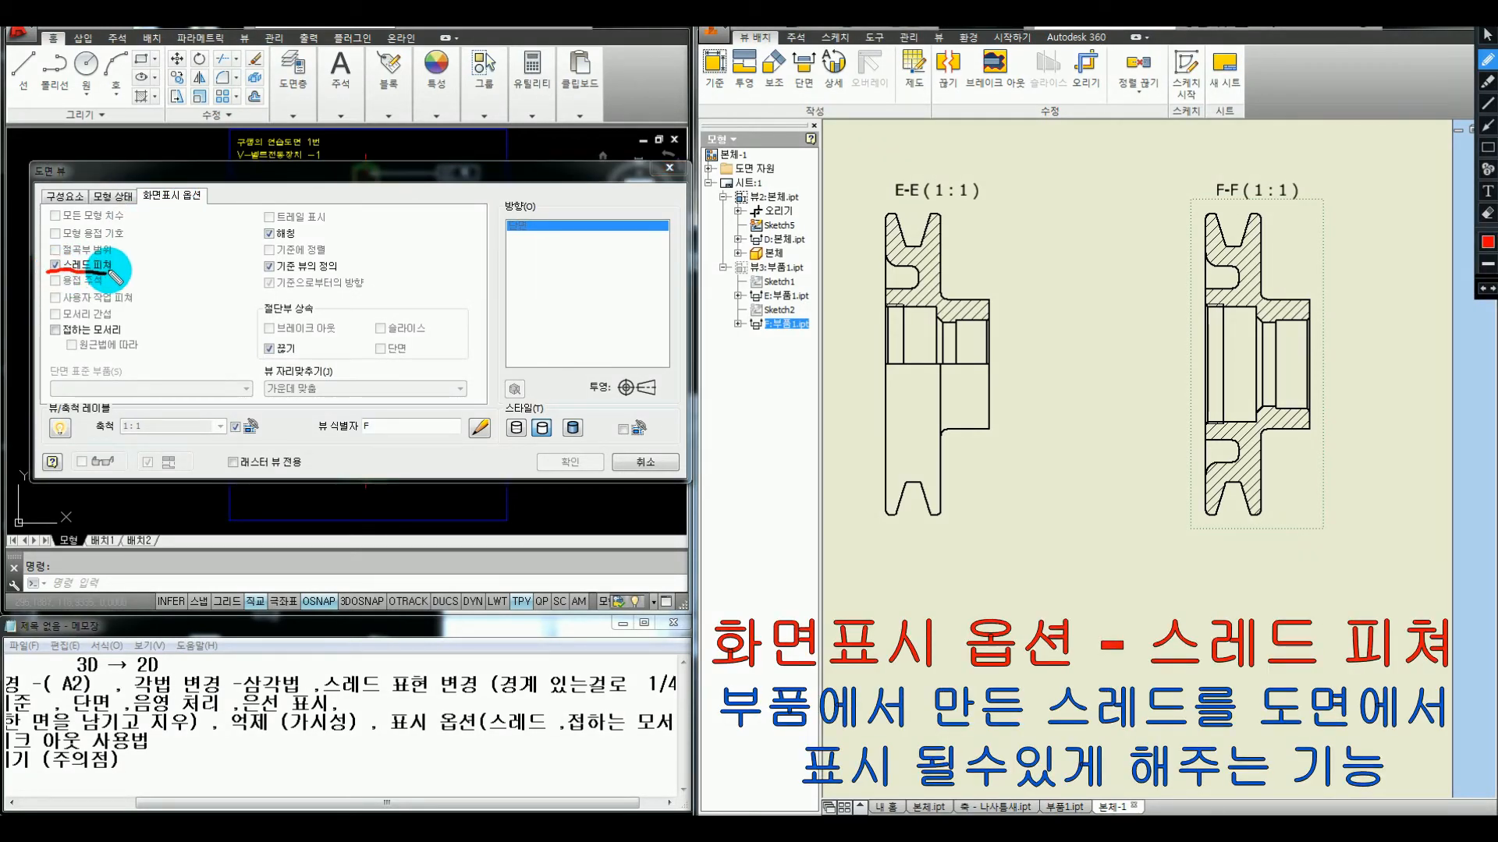
pyautogui.moveTo(1213, 284); pyautogui.dragTo(1089, 346)
pyautogui.moveTo(1077, 268); pyautogui.dragTo(1194, 351)
pyautogui.press('Escape')
pyautogui.click(54, 266)
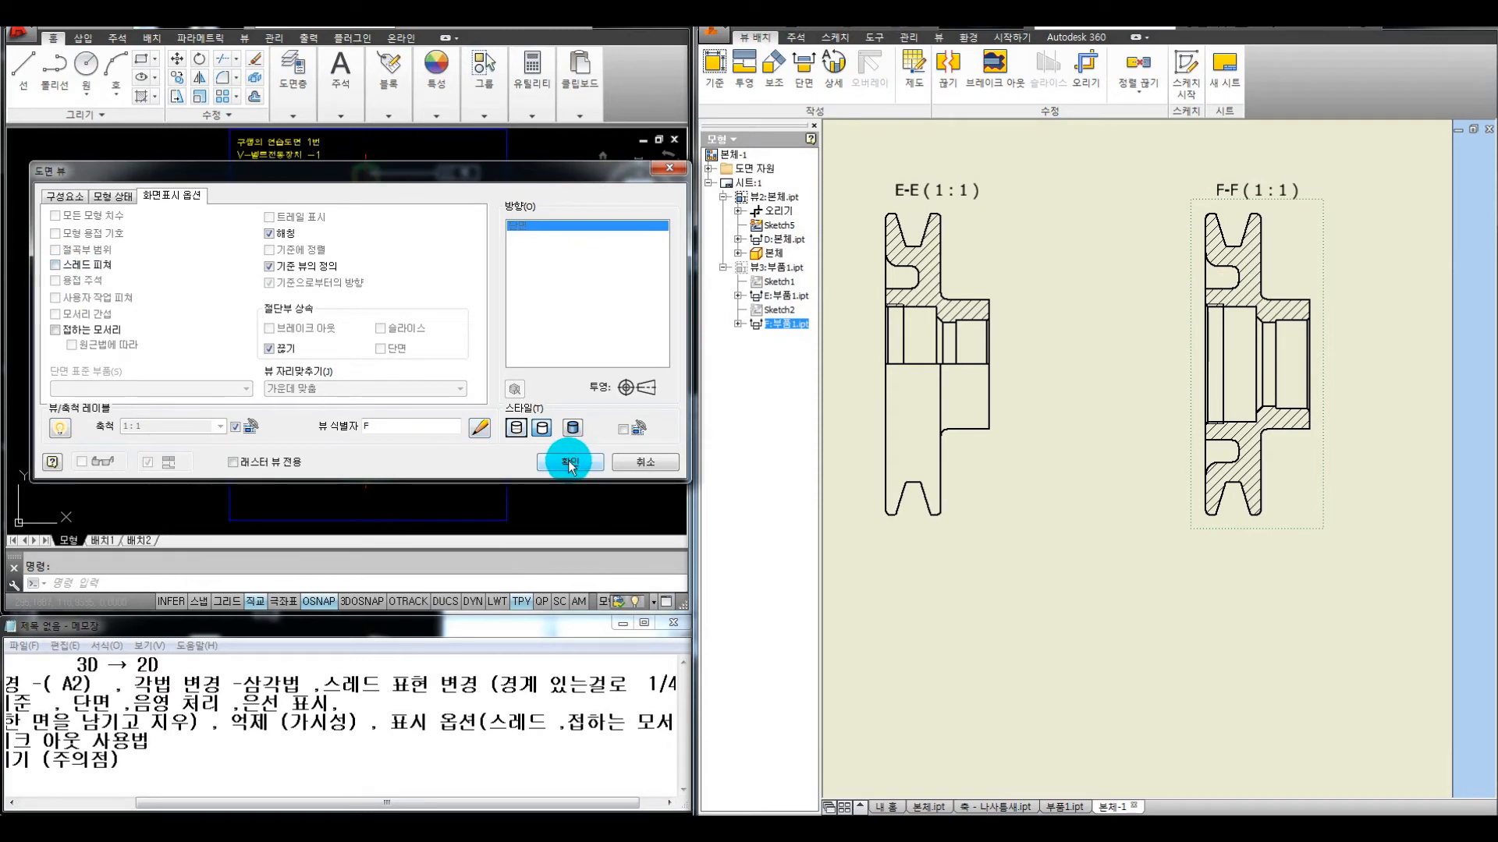
pyautogui.click(568, 460)
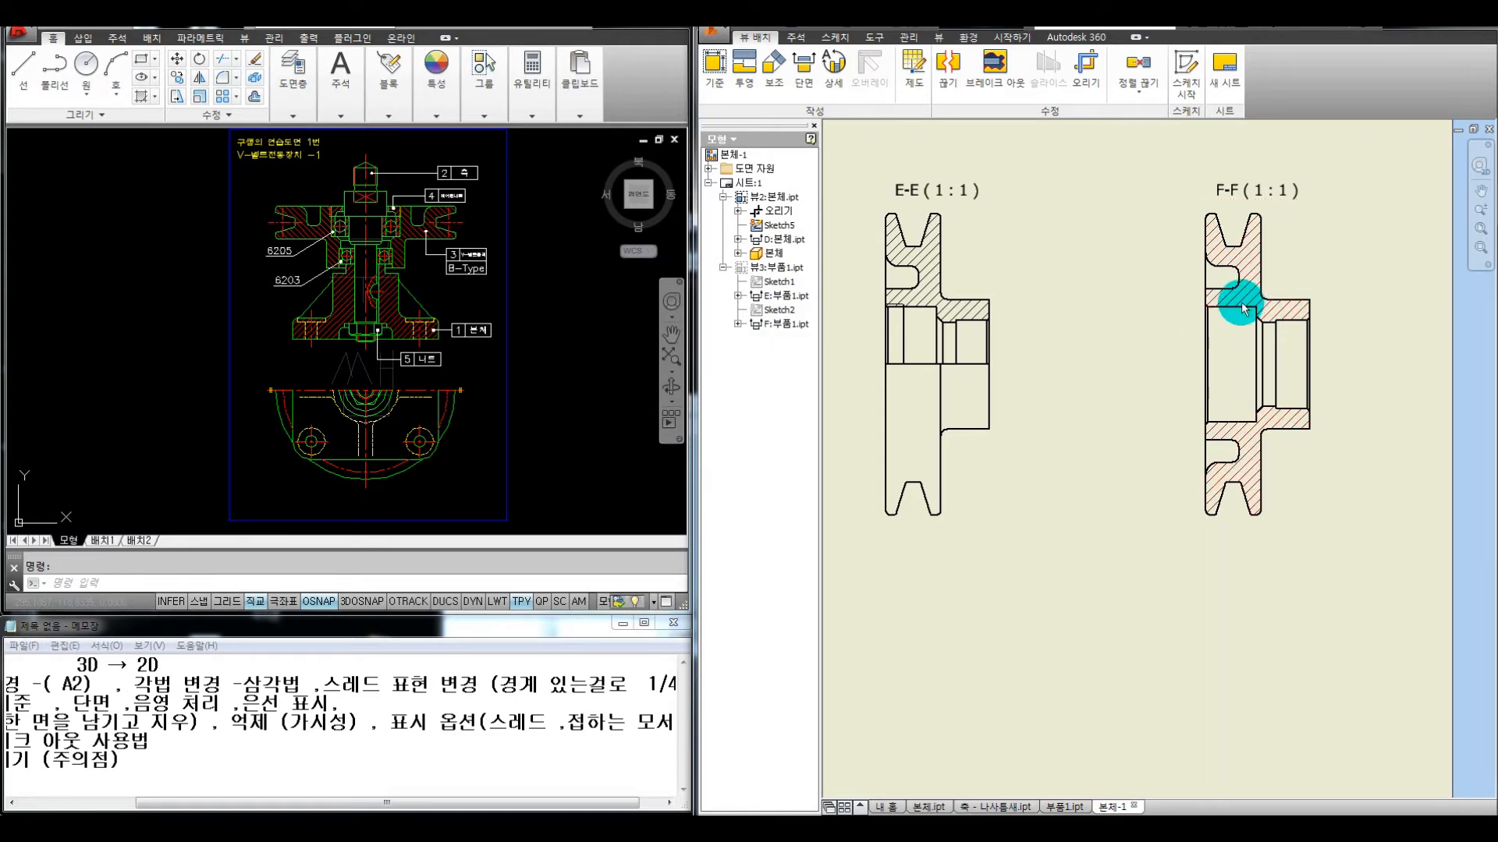
# Turn the thread feature display back on for section view F-F
pyautogui.doubleClick(1322, 265)
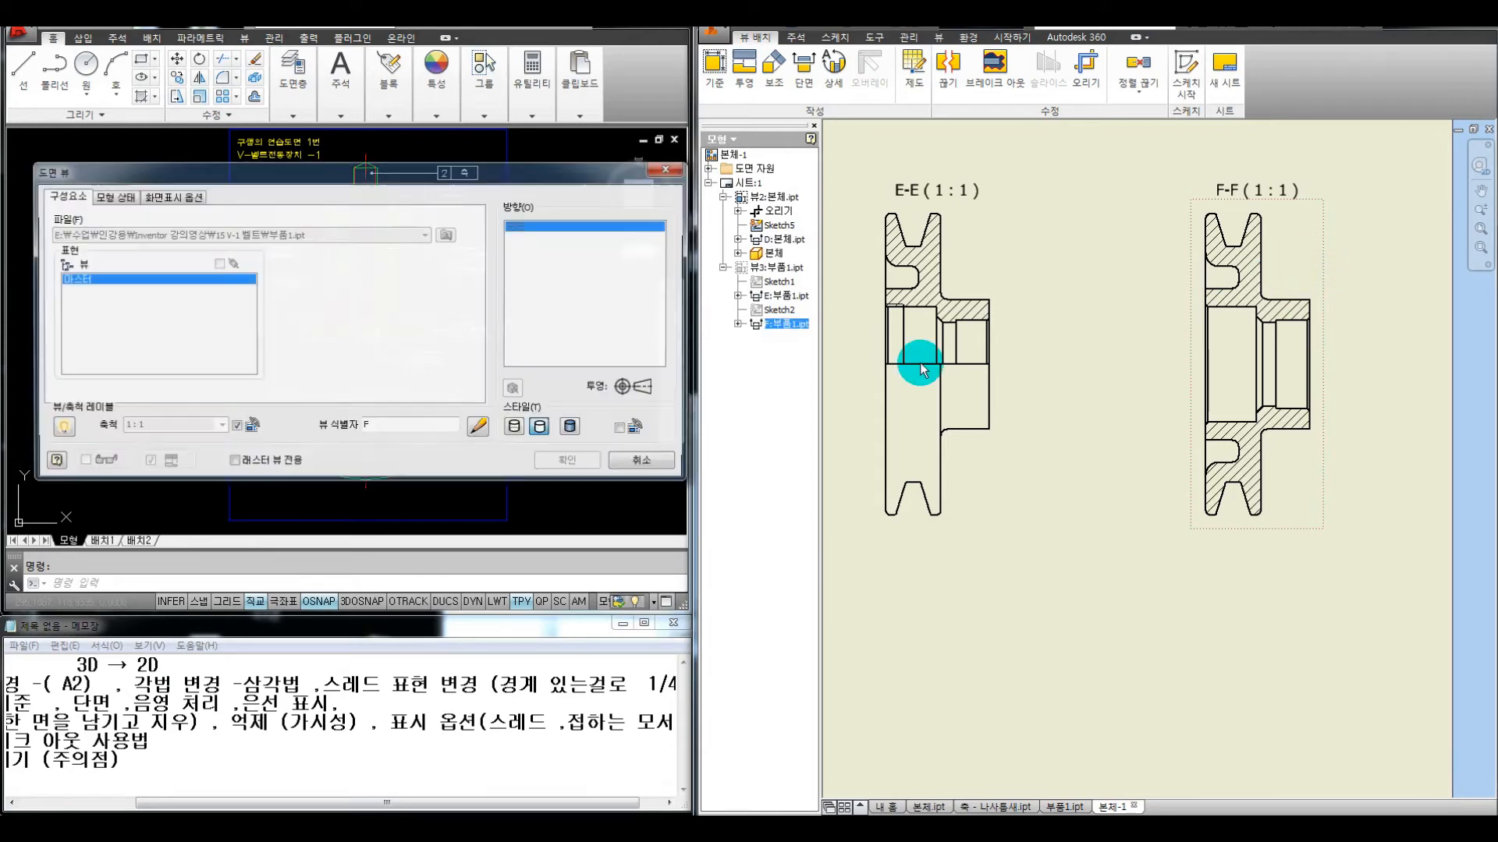
pyautogui.click(170, 196)
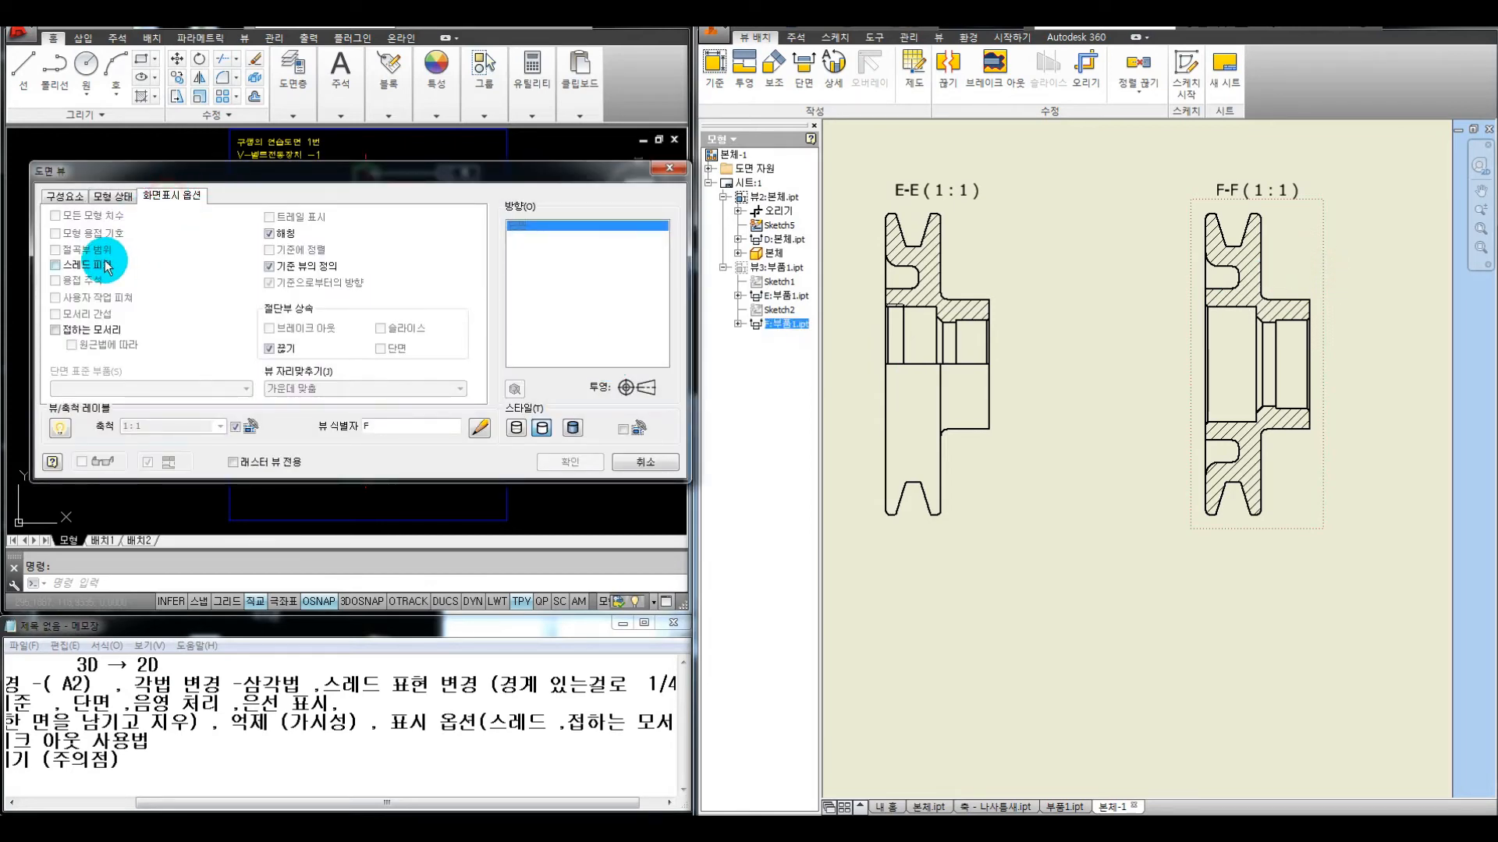
pyautogui.click(56, 265)
pyautogui.click(569, 462)
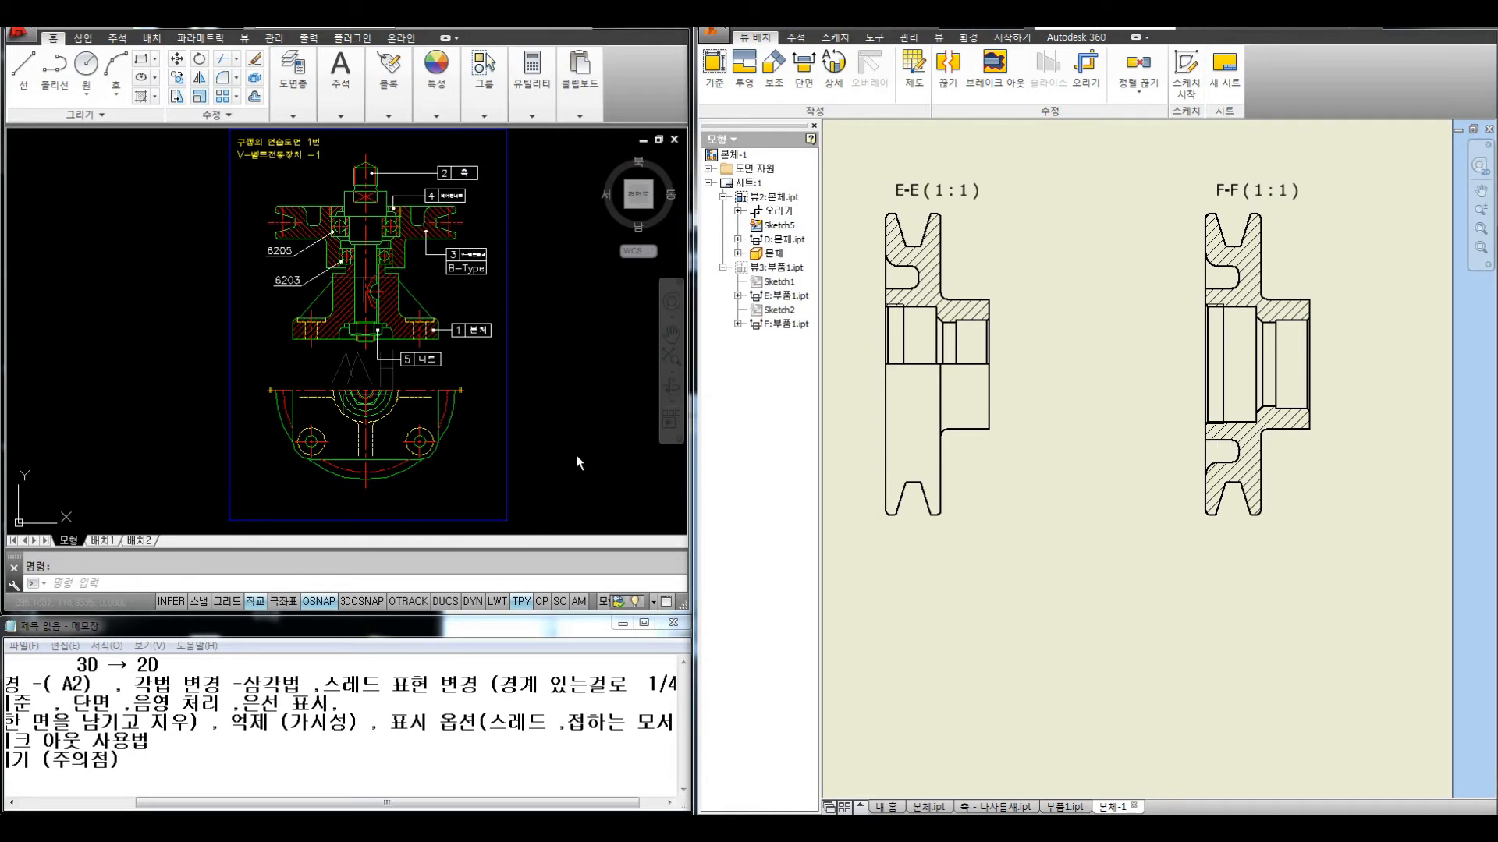
# Enable the tangent edges display option (접하는 모서리) for the body part's base view above section D-D
pyautogui.moveTo(1105, 376); pyautogui.dragTo(1377, 376, button='middle')
pyautogui.moveTo(936, 394); pyautogui.dragTo(1189, 425, button='middle')
pyautogui.scroll(-3, 1190, 424)
pyautogui.moveTo(1064, 396); pyautogui.dragTo(1080, 413, button='middle')
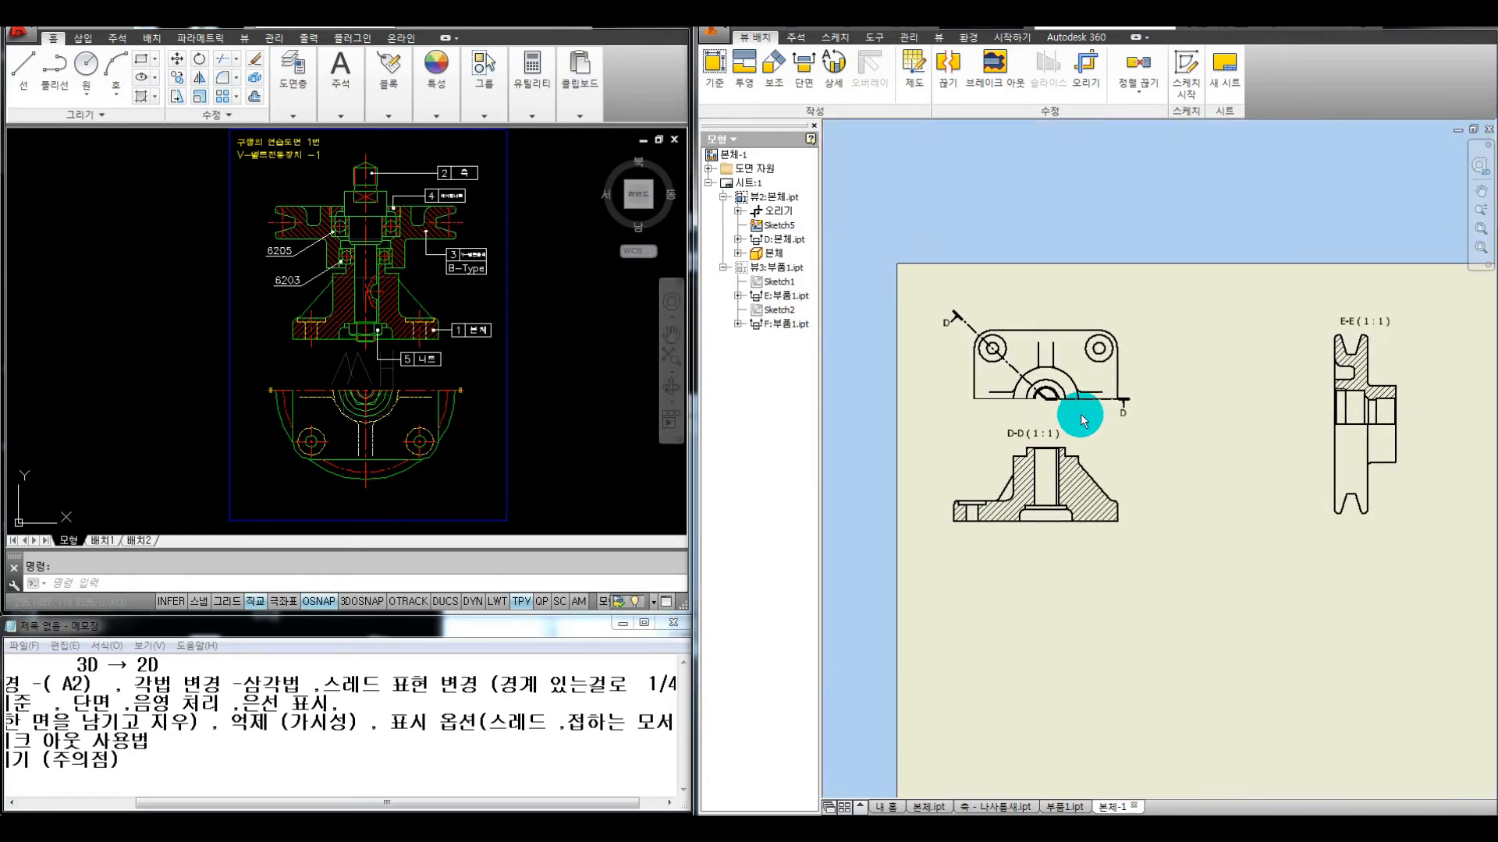
pyautogui.doubleClick(1128, 357)
pyautogui.click(188, 194)
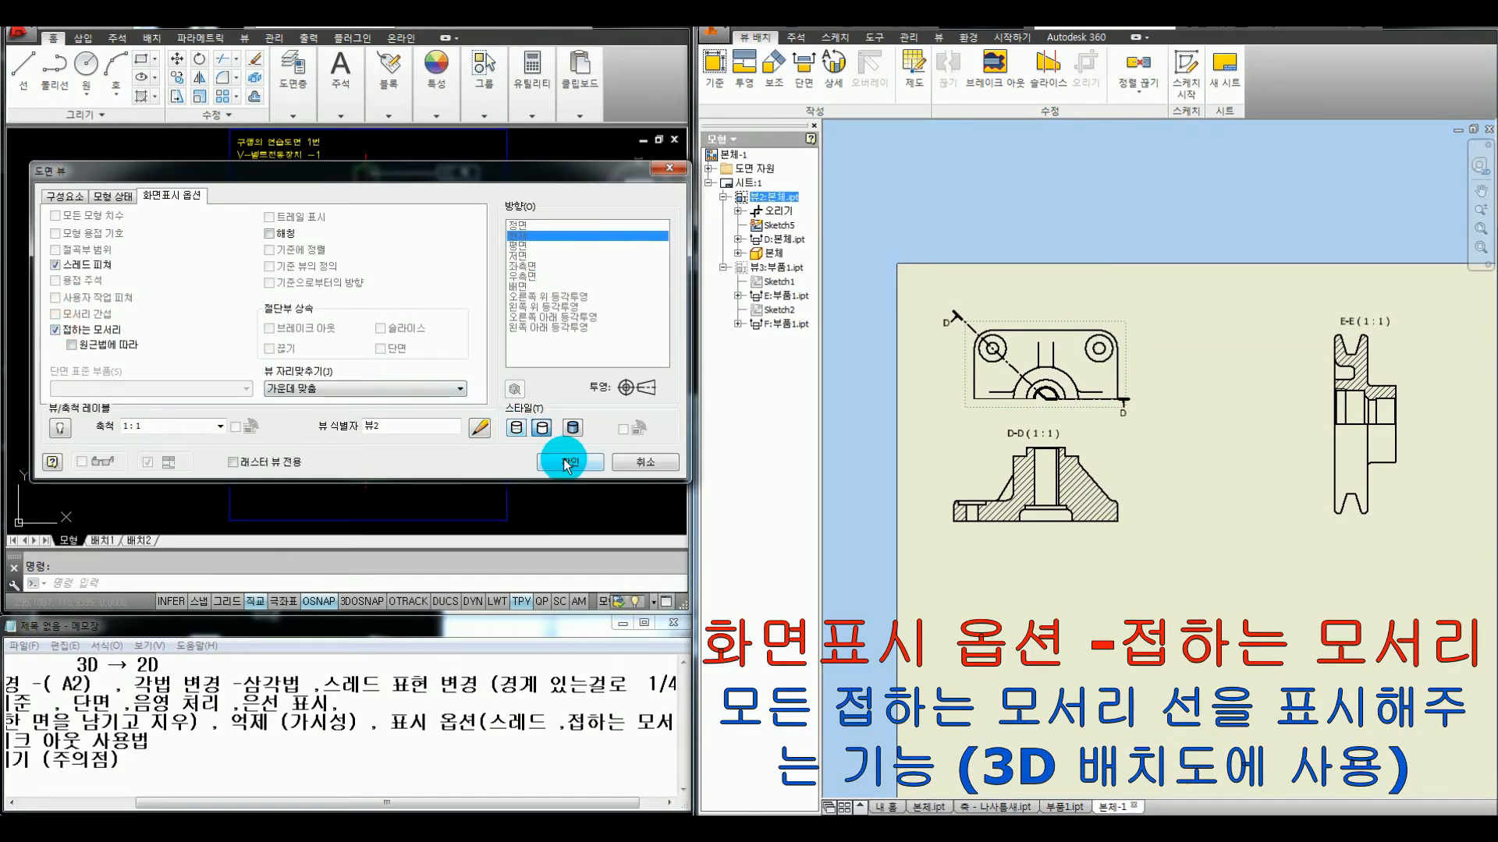
pyautogui.click(565, 460)
pyautogui.scroll(5, 1123, 421)
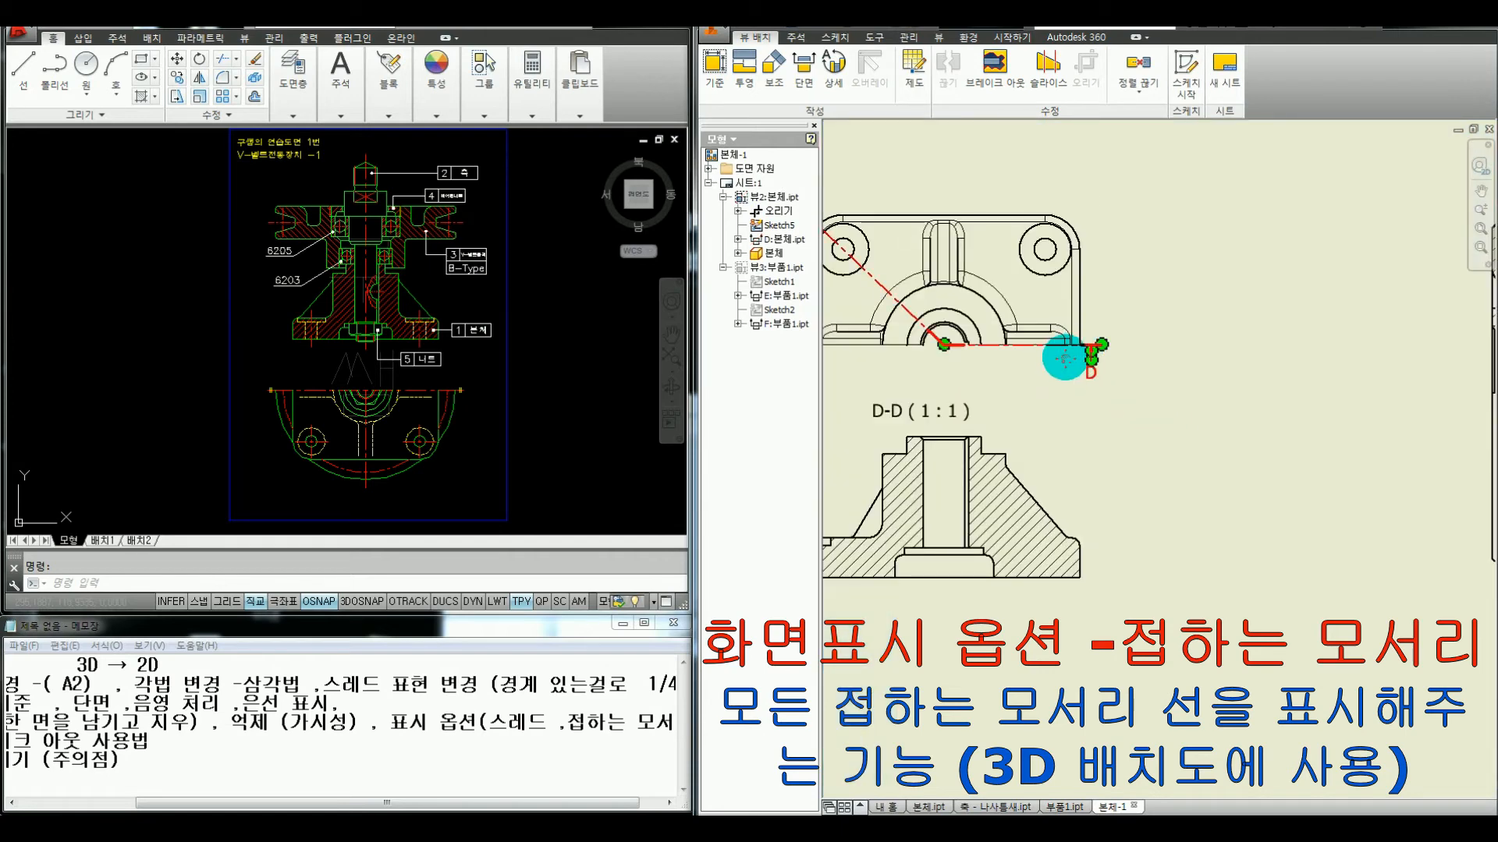
pyautogui.moveTo(1120, 389); pyautogui.dragTo(1167, 403, button='middle')
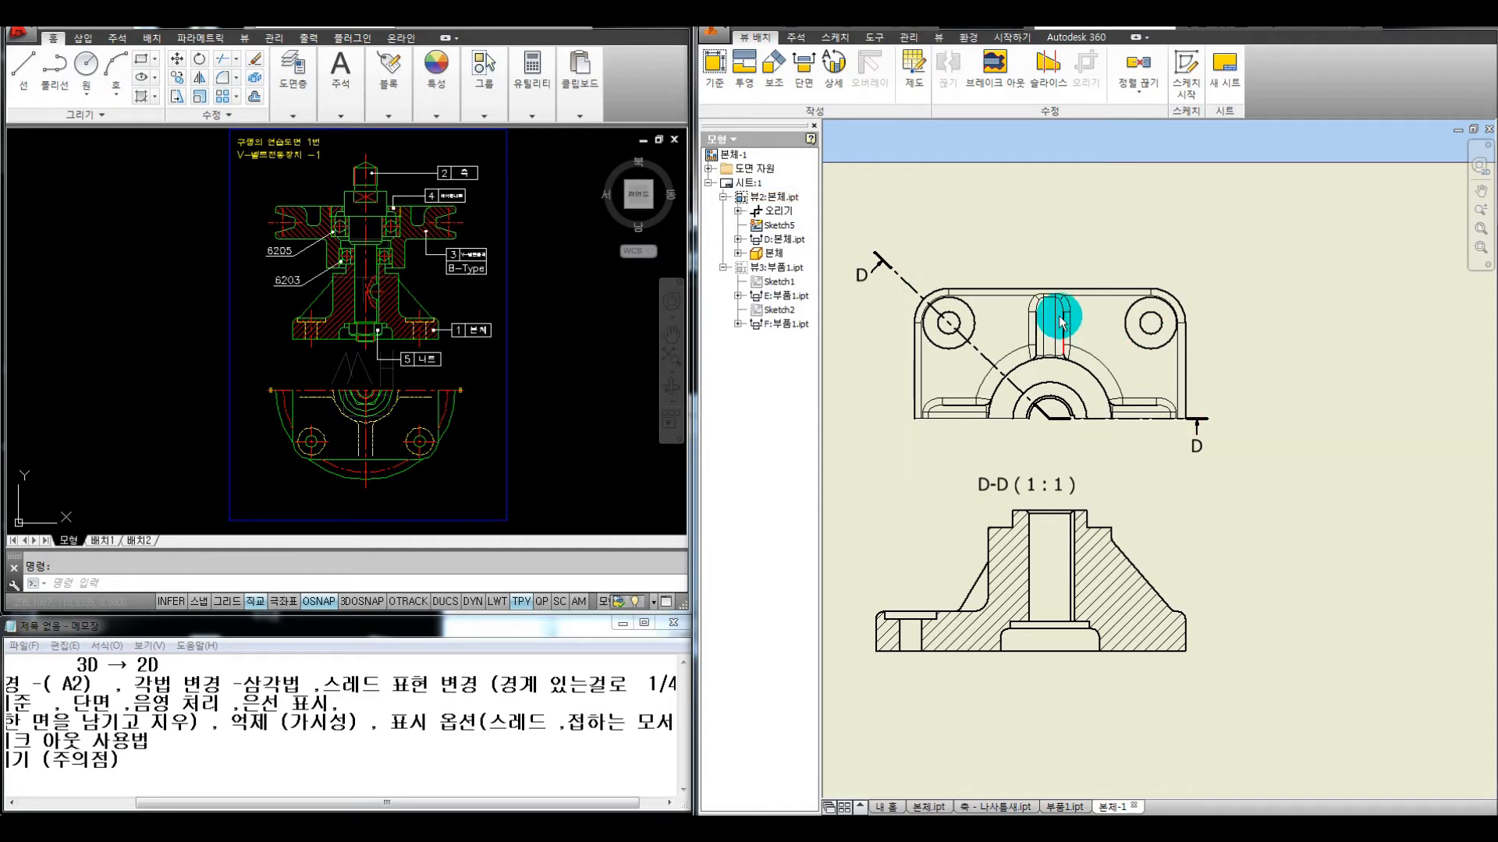
# Disable the tangent edges display option (접하는 모서리) again for the body part's base view
pyautogui.doubleClick(1202, 341)
pyautogui.click(182, 200)
pyautogui.click(56, 330)
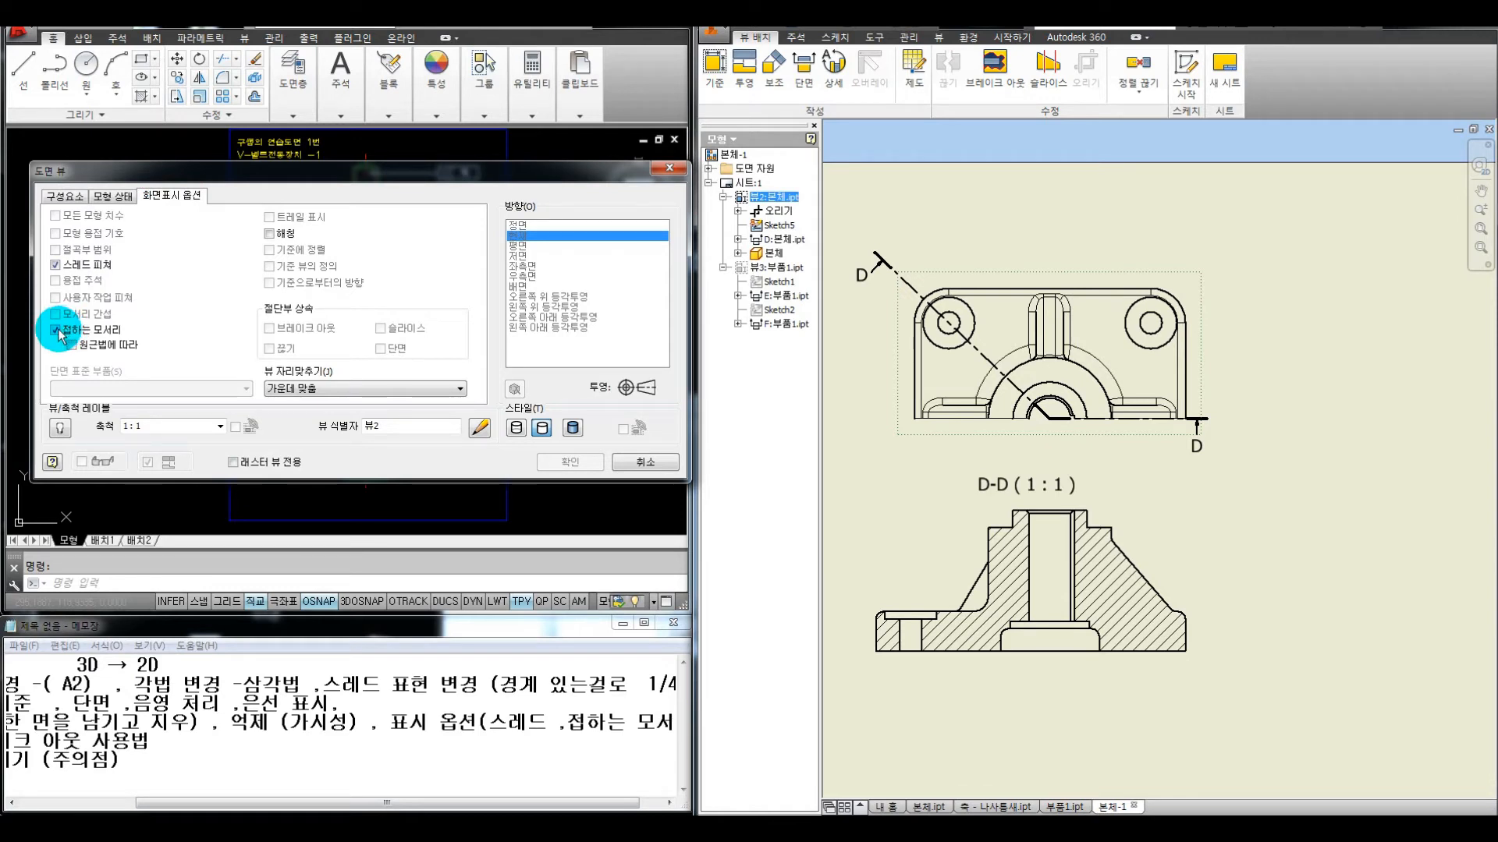
pyautogui.hotkey('ctrl', 'alt', 'd')
pyautogui.moveTo(50, 336); pyautogui.dragTo(206, 329)
pyautogui.moveTo(192, 320)
pyautogui.mouseDown()
pyautogui.moveTo(236, 338)
pyautogui.moveTo(210, 346)
pyautogui.mouseUp()
pyautogui.moveTo(252, 301)
pyautogui.mouseDown()
pyautogui.moveTo(362, 402)
pyautogui.moveTo(337, 401)
pyautogui.mouseUp()
pyautogui.moveTo(392, 299)
pyautogui.mouseDown()
pyautogui.moveTo(411, 419)
pyautogui.moveTo(284, 432)
pyautogui.moveTo(499, 425)
pyautogui.mouseUp()
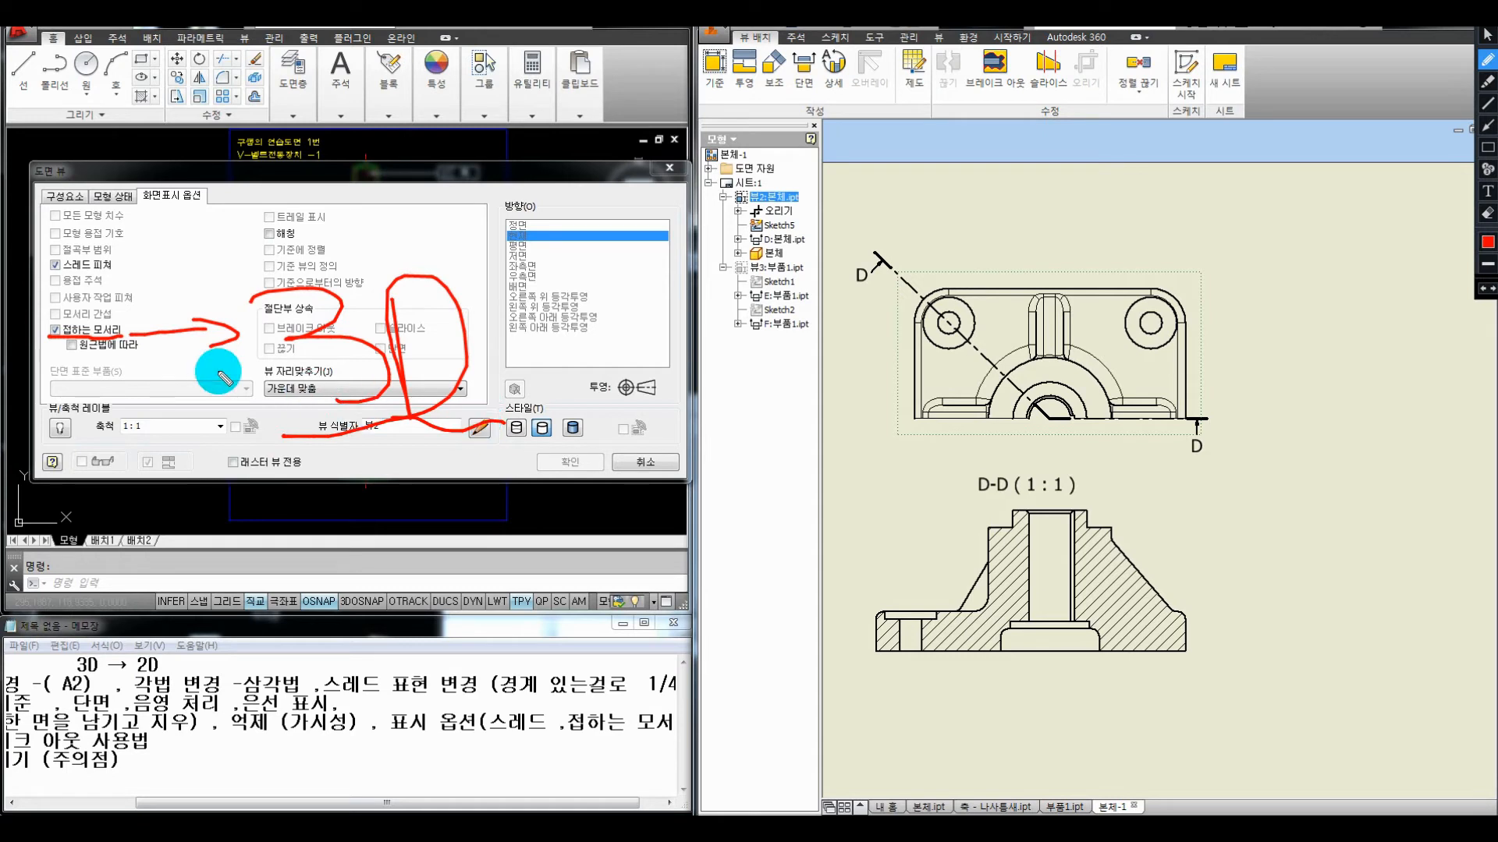
pyautogui.moveTo(165, 336); pyautogui.dragTo(134, 334)
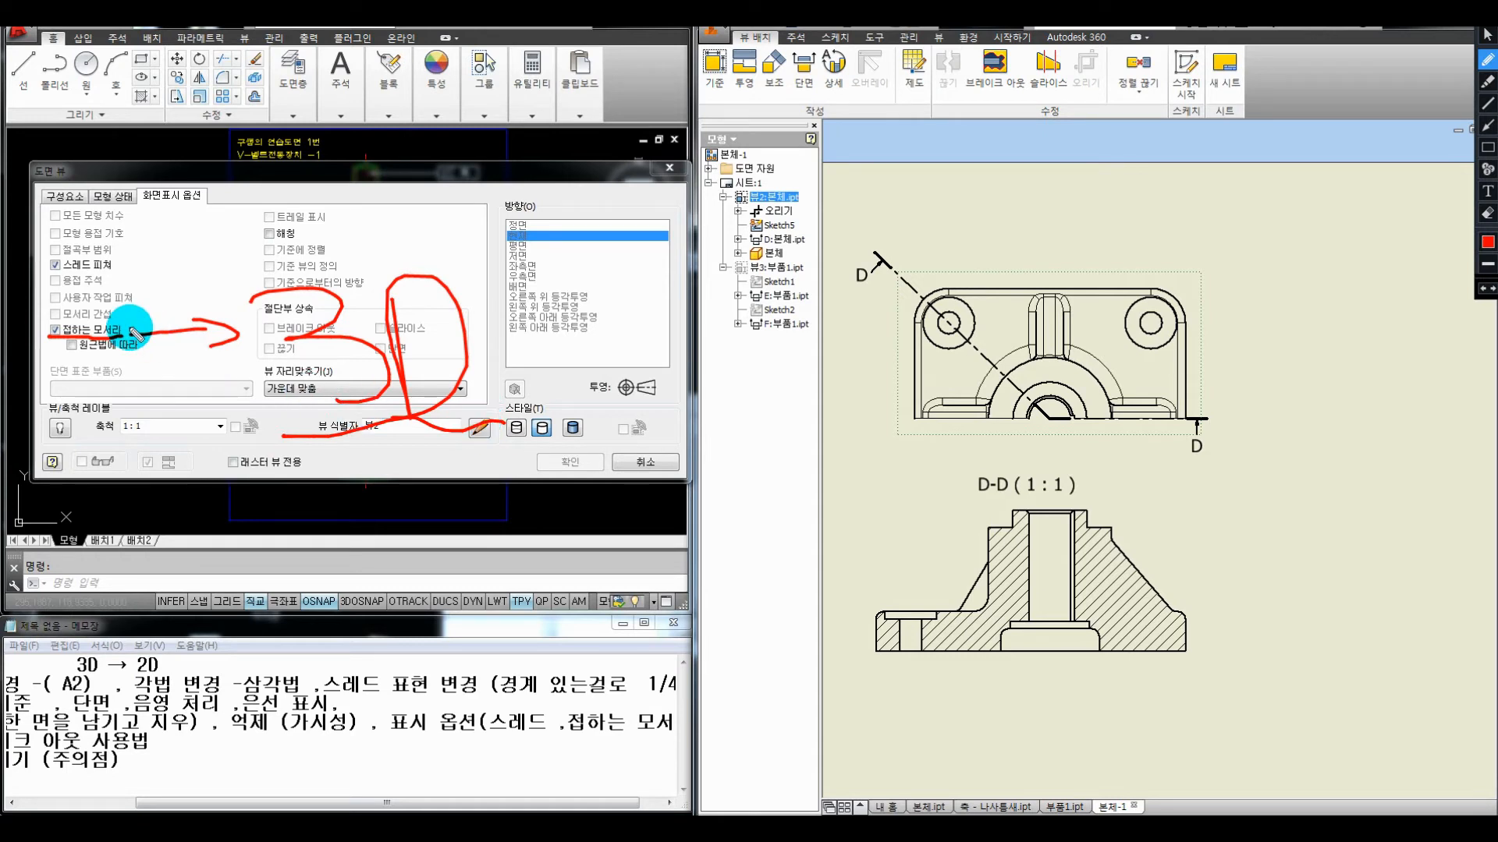
pyautogui.press('Escape')
pyautogui.click(56, 330)
pyautogui.click(557, 461)
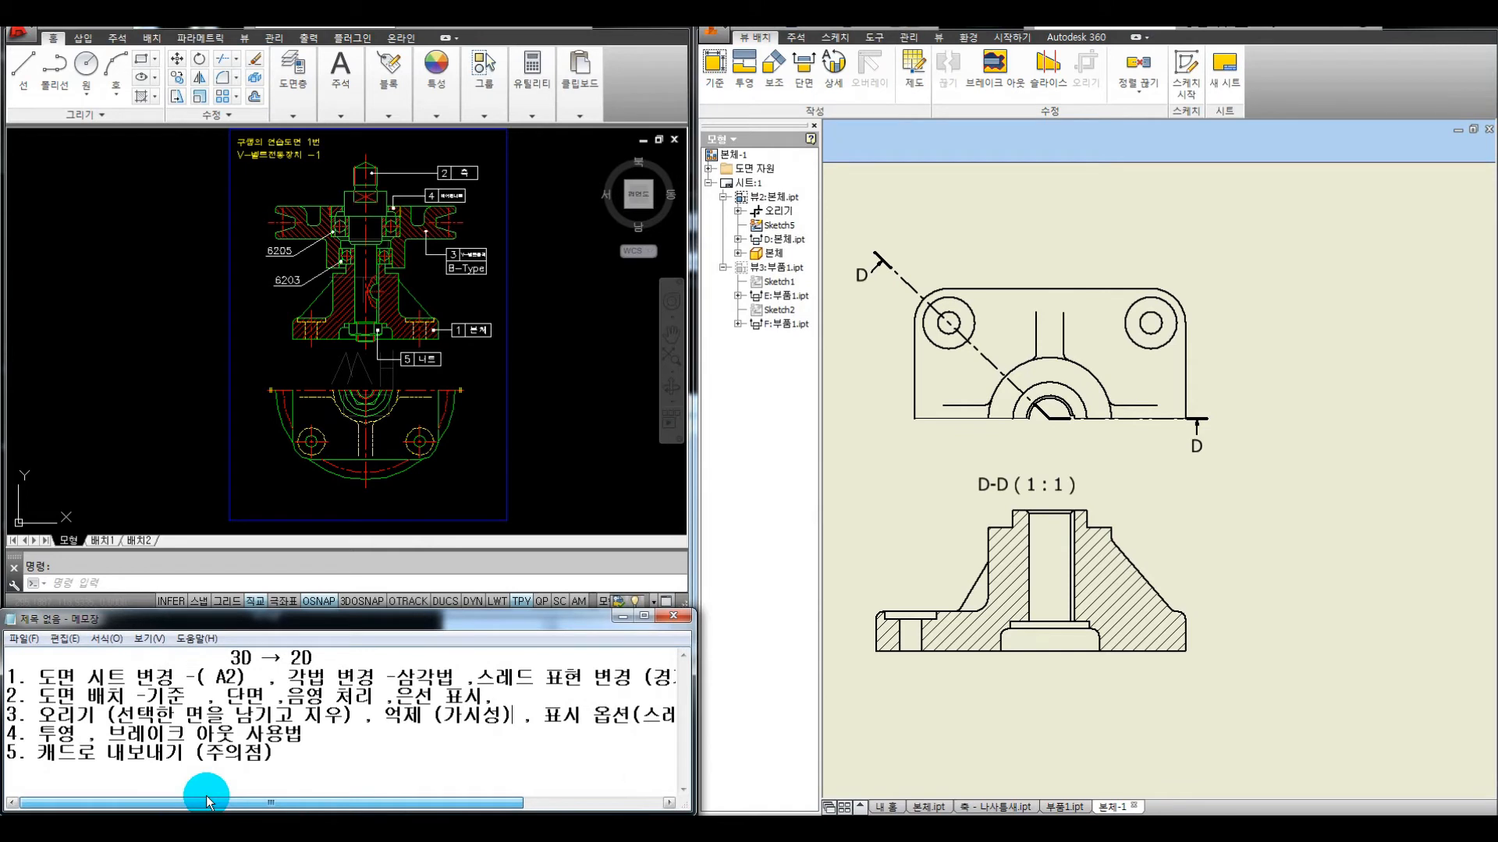
# Move section view F-F freely closer to section view E-E and slightly lower on the sheet
pyautogui.moveTo(295, 808); pyautogui.dragTo(433, 808)
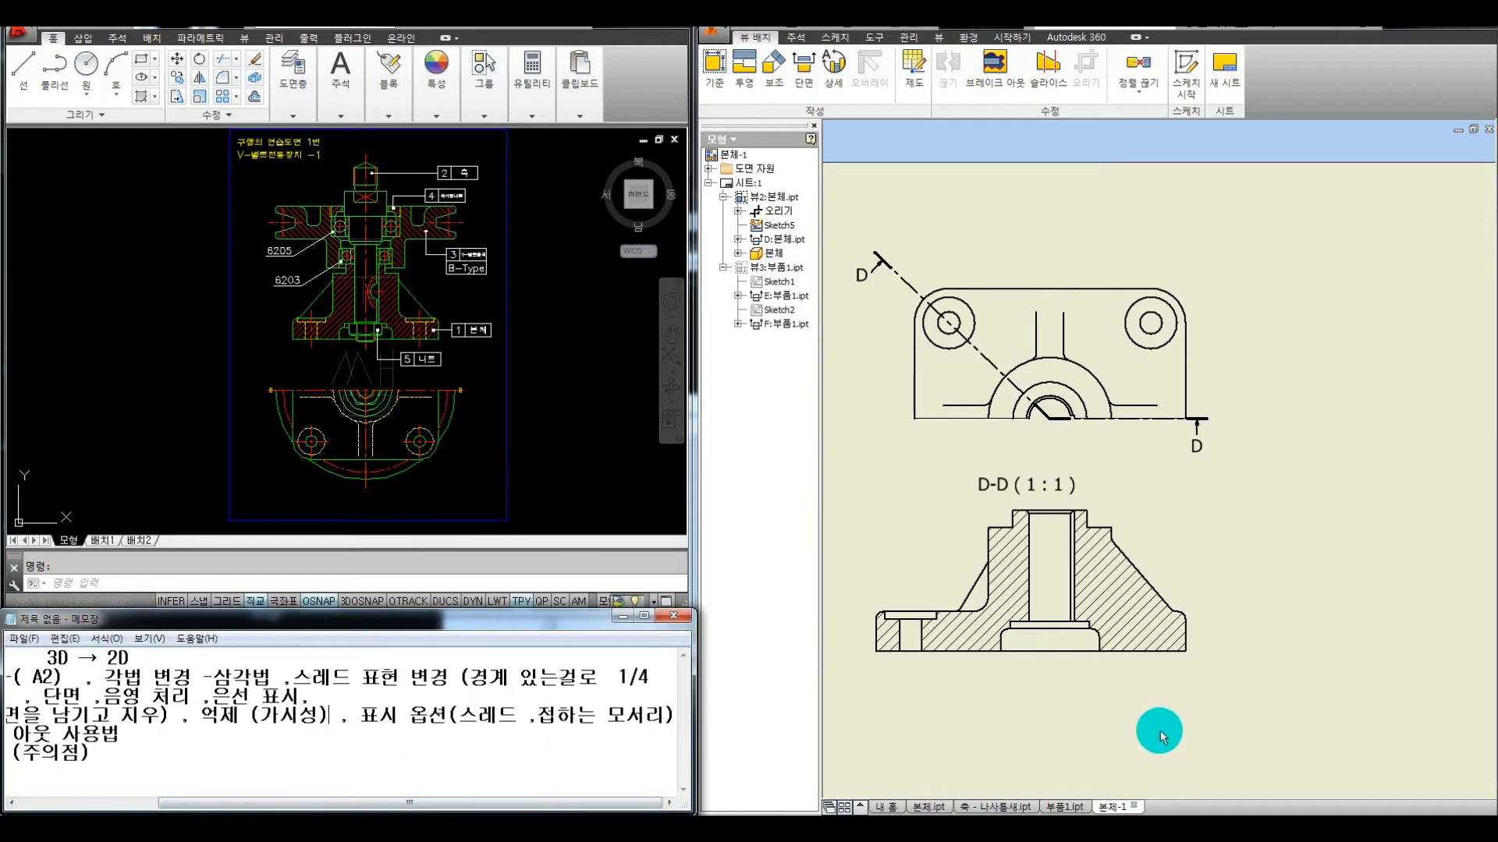
pyautogui.scroll(-5, 1135, 651)
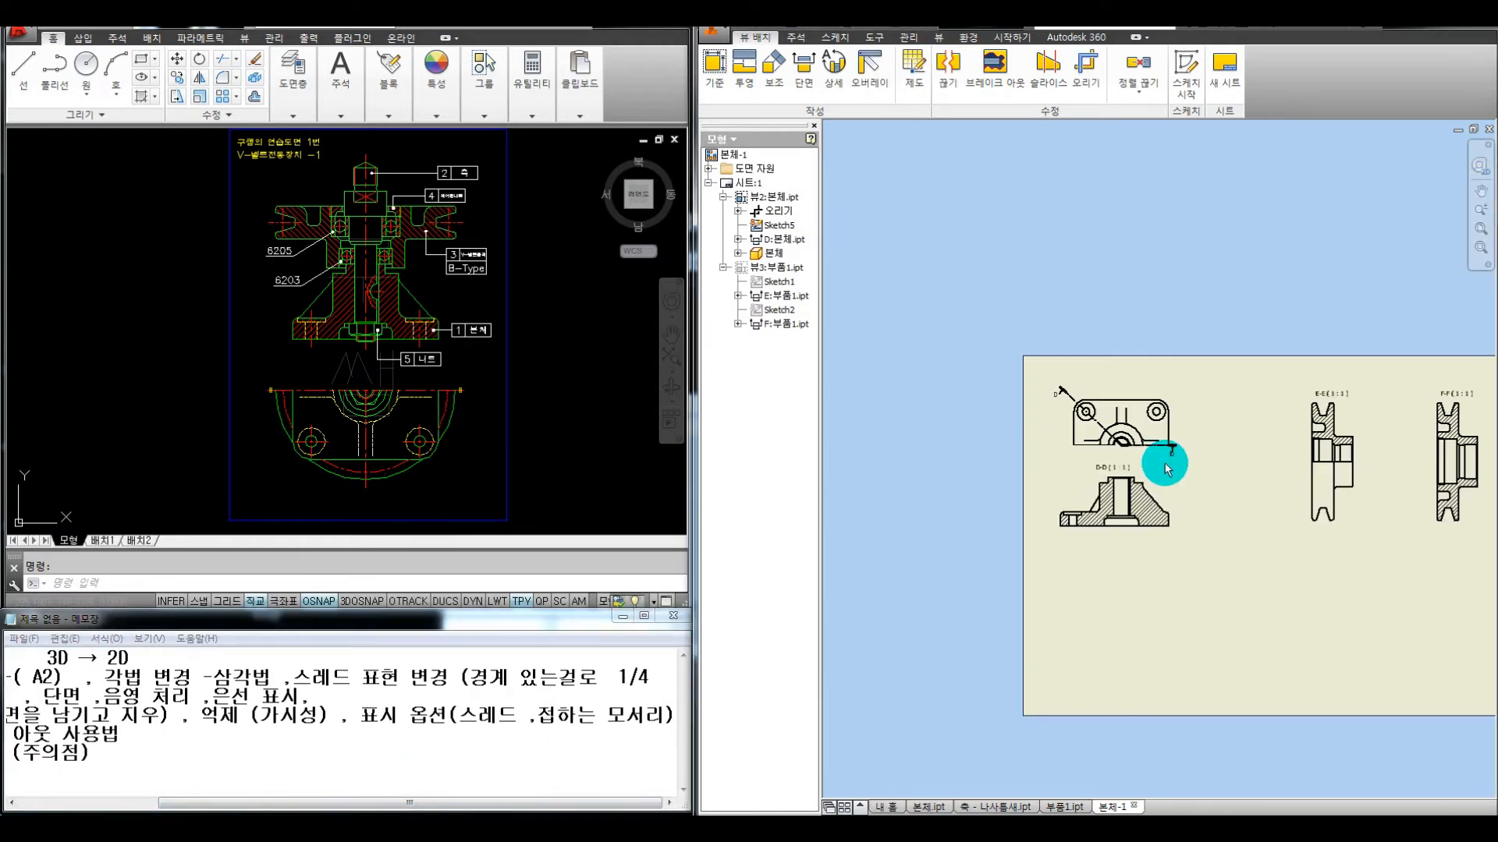
pyautogui.scroll(3, 1230, 338)
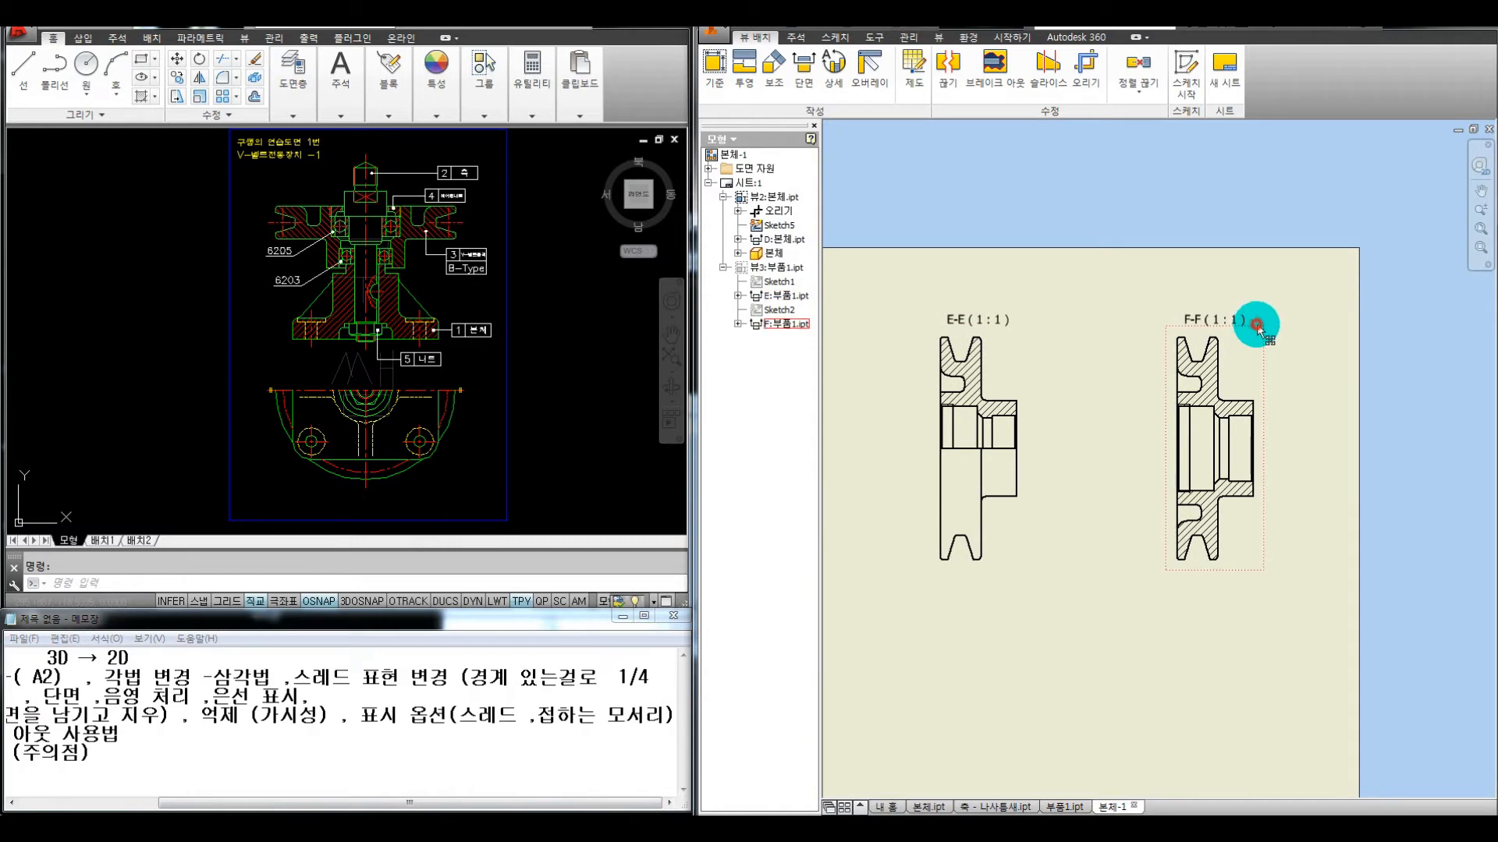
pyautogui.click(1219, 337)
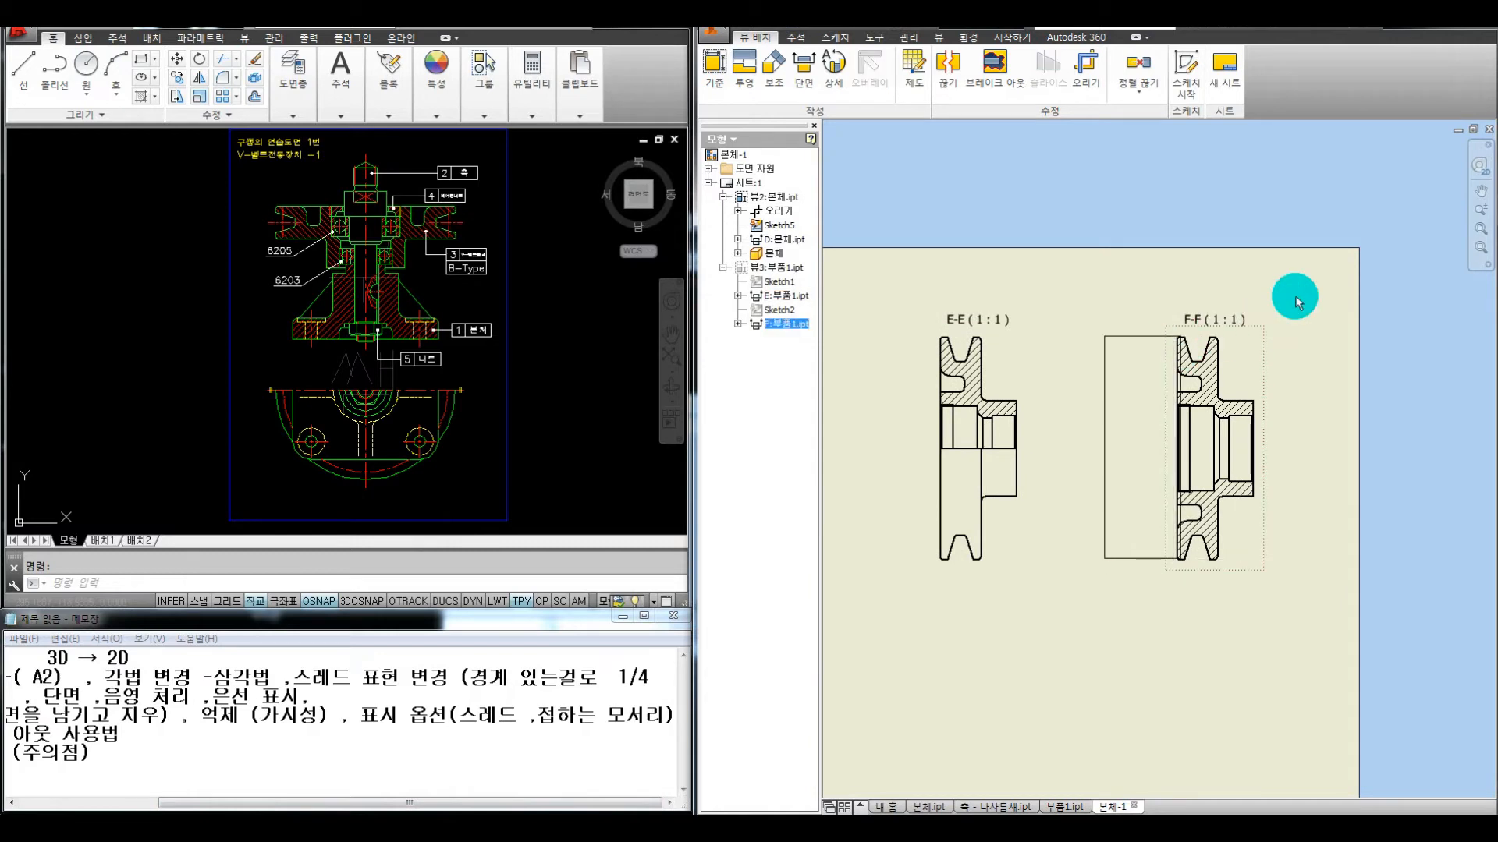
# Shift section view E-E horizontally toward F-F and back again to leave a clear gap between both views
pyautogui.click(1145, 76)
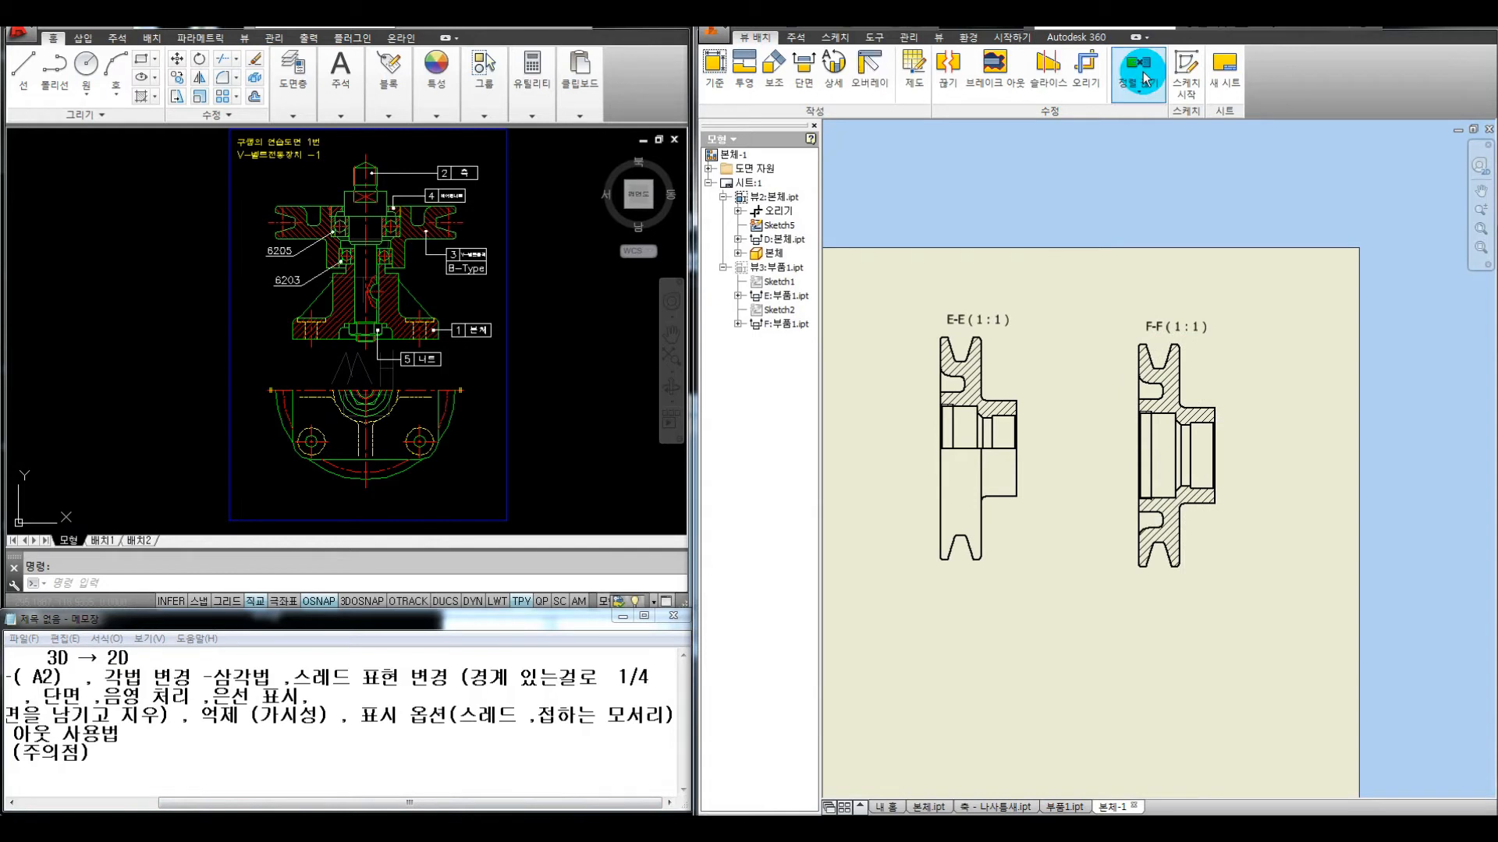
pyautogui.click(1028, 362)
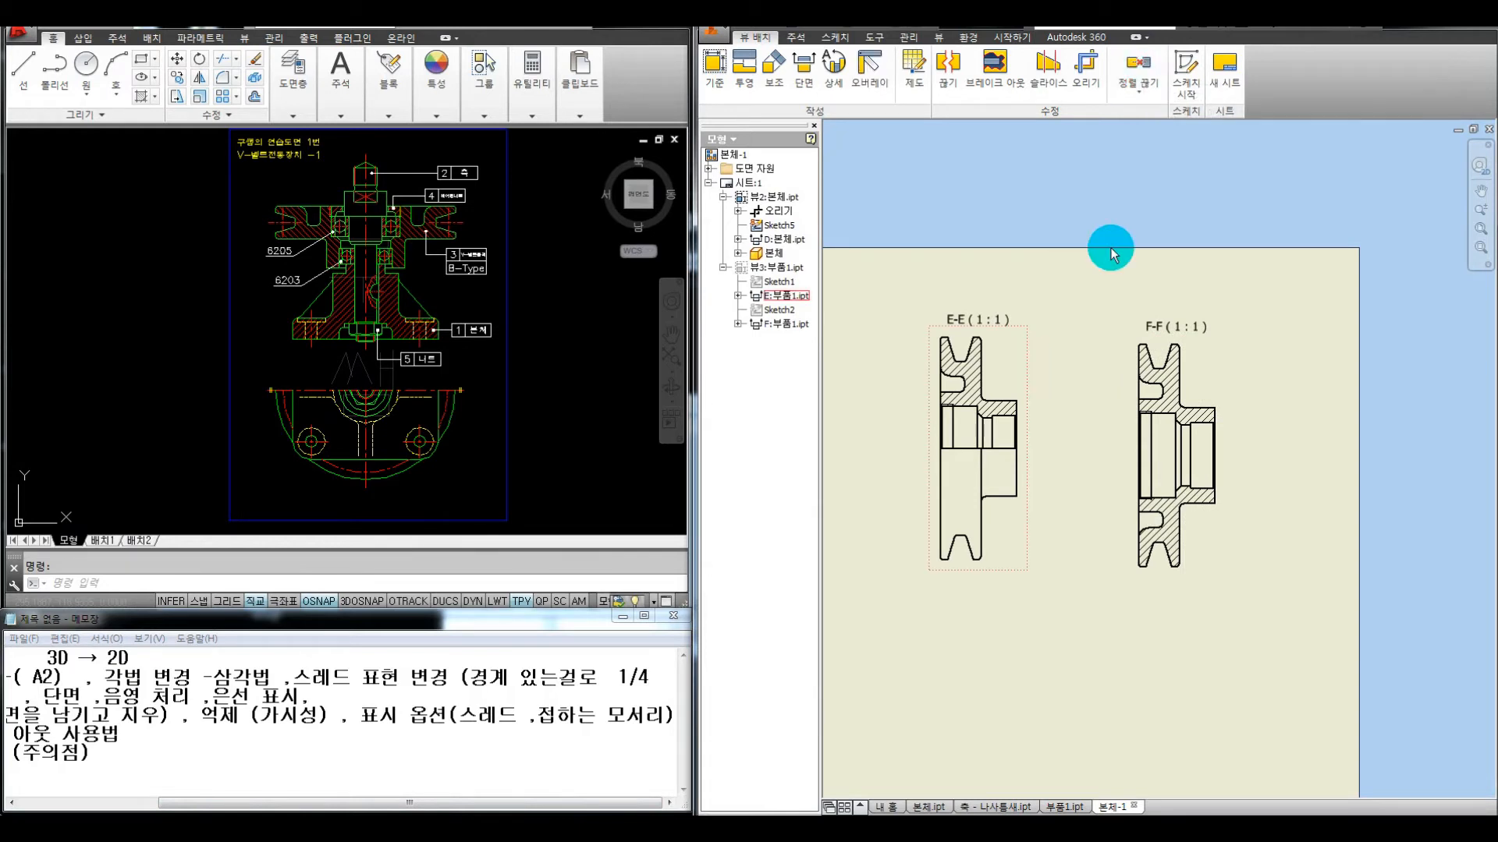
pyautogui.moveTo(1111, 248); pyautogui.dragTo(1122, 282)
pyautogui.click(1122, 282)
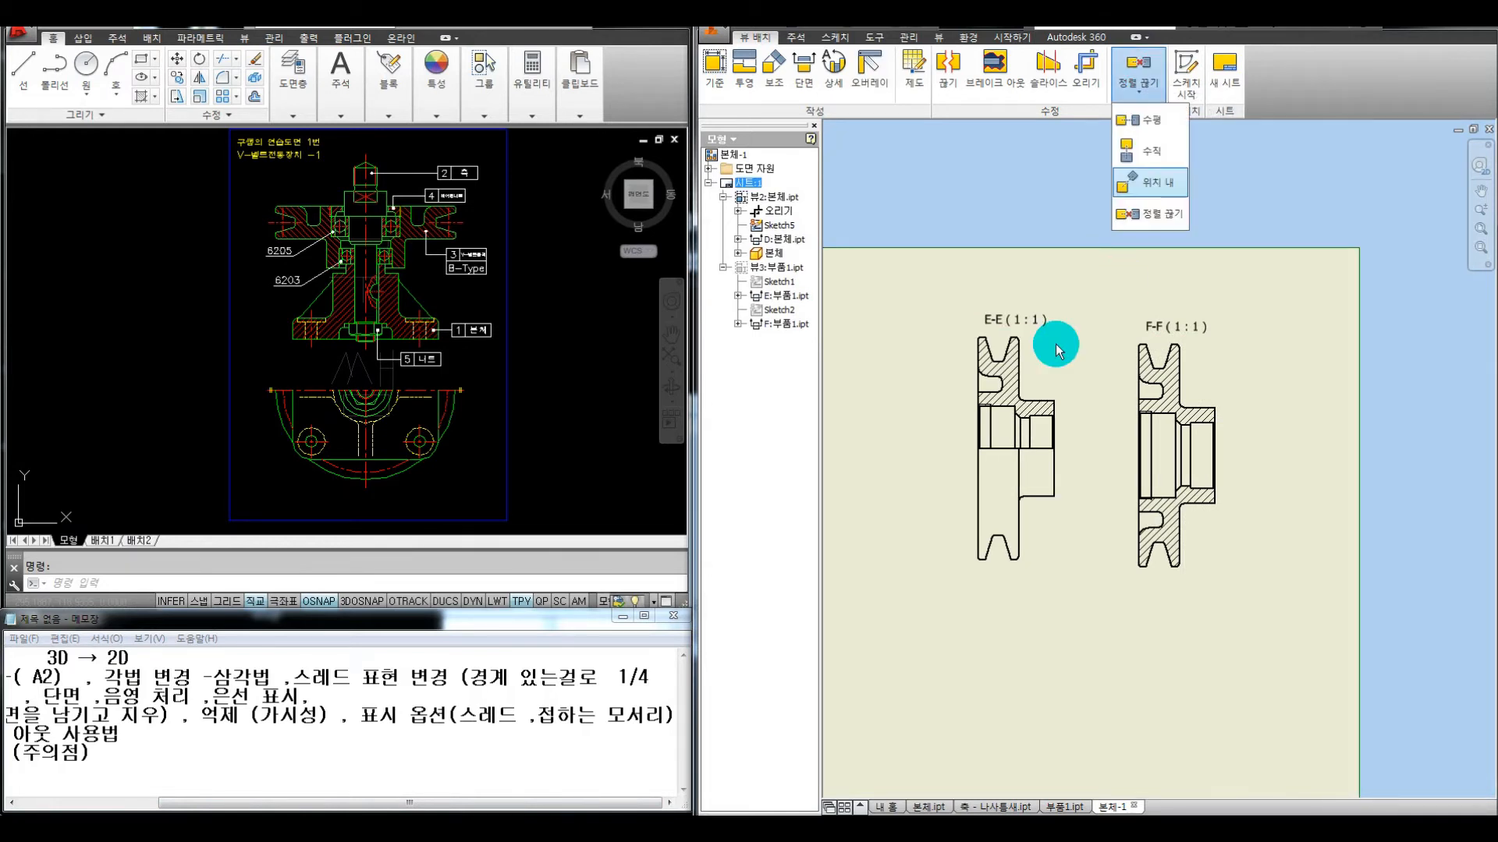
pyautogui.moveTo(1033, 390)
pyautogui.mouseDown()
pyautogui.moveTo(1111, 386)
pyautogui.moveTo(1005, 387)
pyautogui.mouseUp()
pyautogui.scroll(-3, 987, 543)
pyautogui.moveTo(986, 544); pyautogui.dragTo(1235, 457, button='middle')
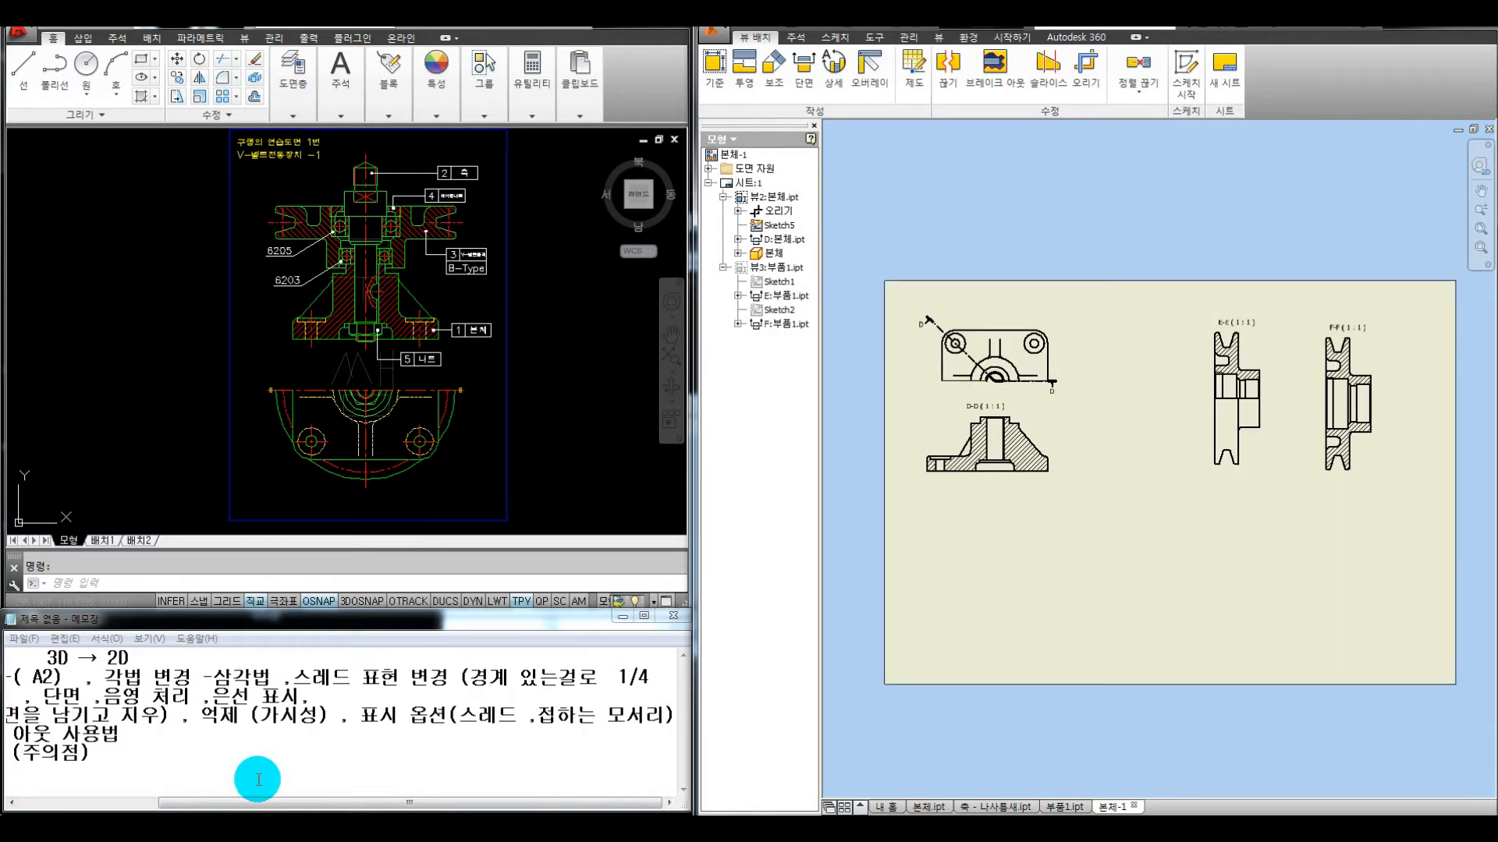
# Start a new base view and load the shaft part 축 - 나사틀새.ipt from the 14 V-1 축 folder
pyautogui.moveTo(259, 802); pyautogui.dragTo(117, 803)
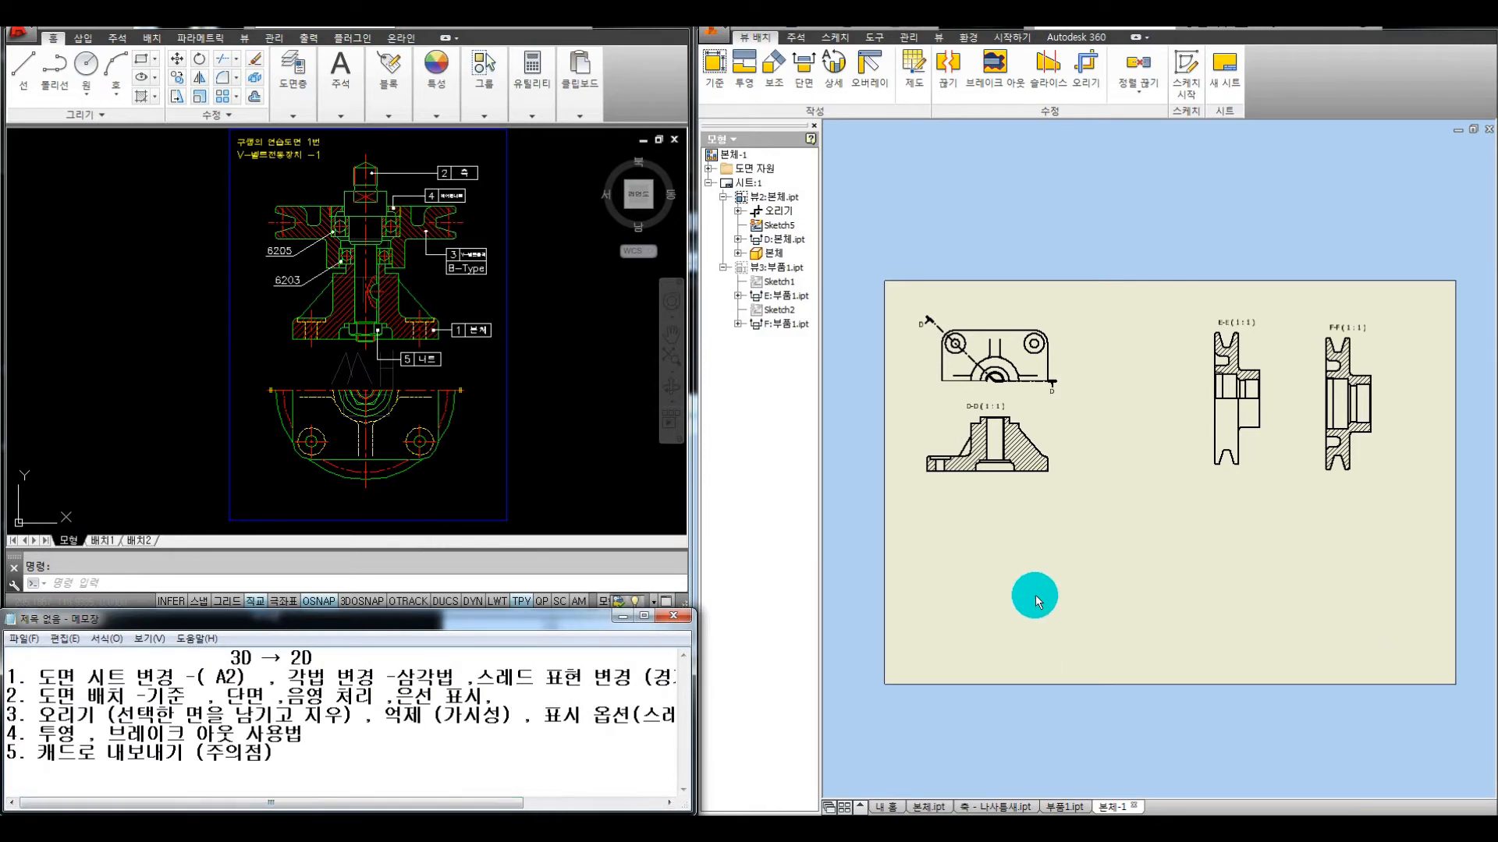
pyautogui.click(1036, 596)
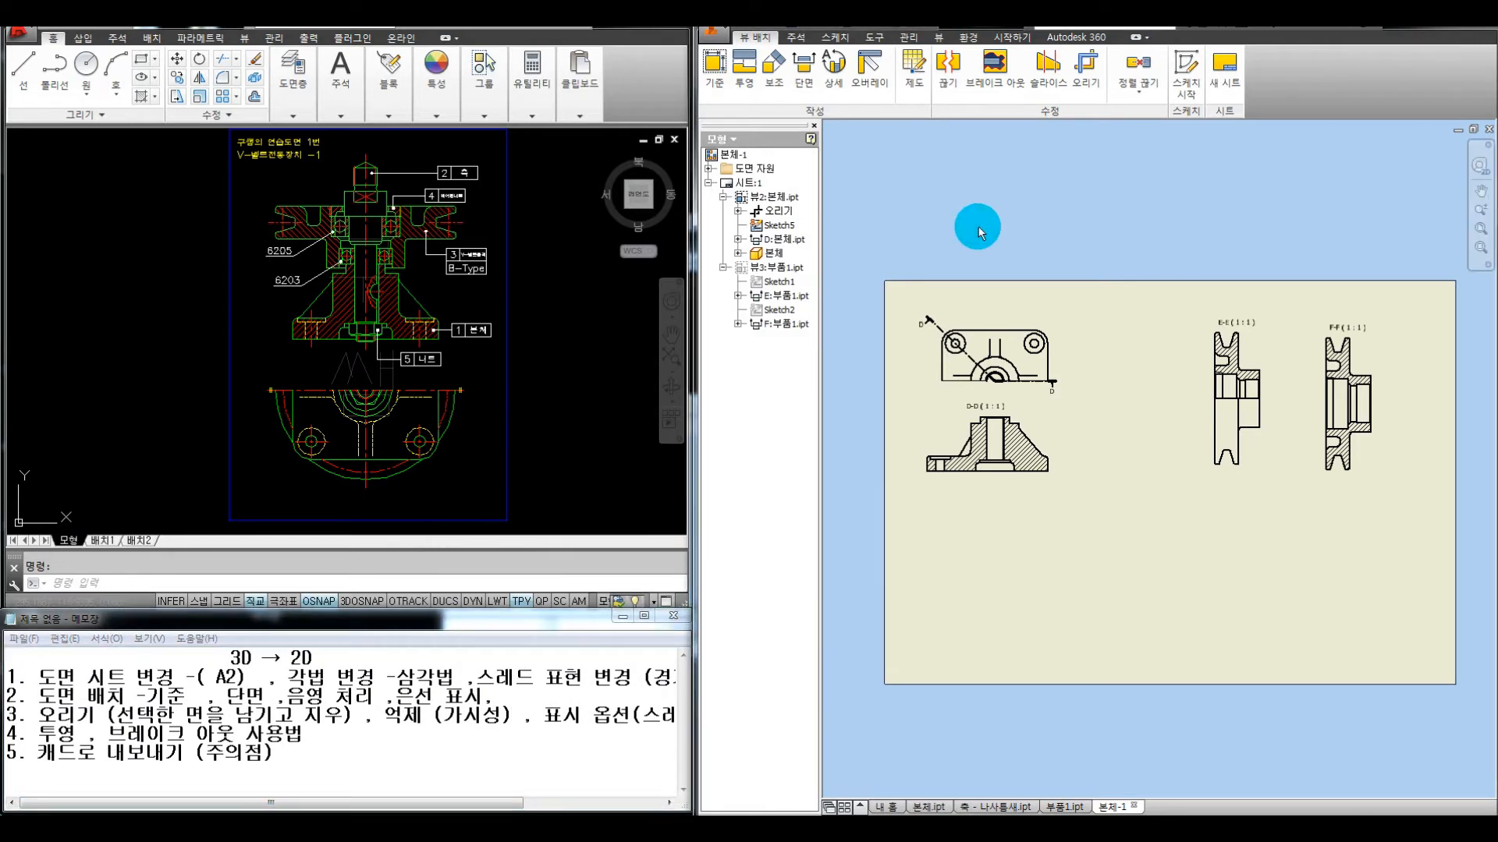
pyautogui.click(714, 64)
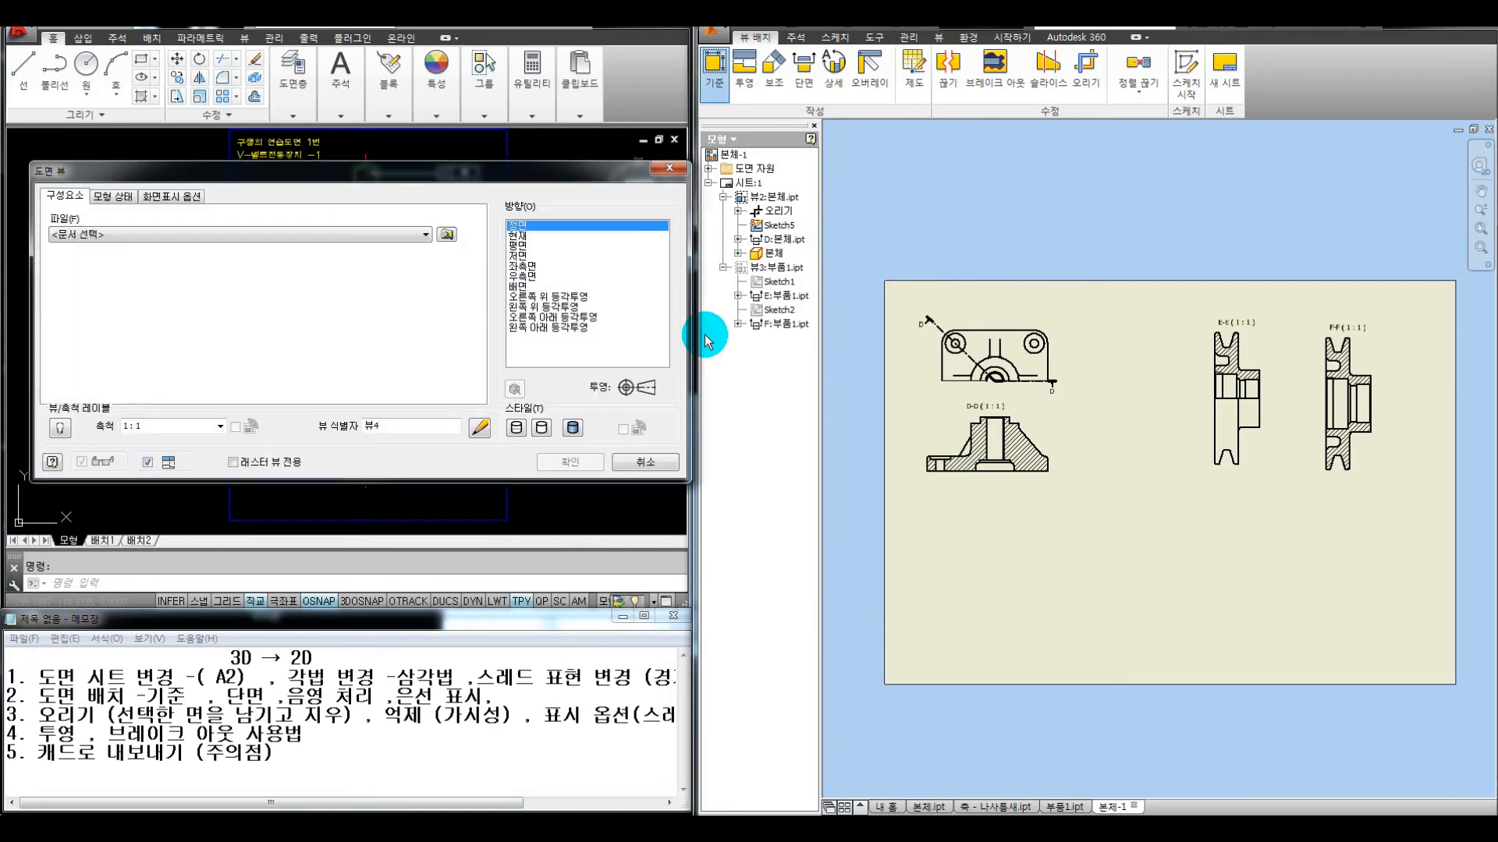
pyautogui.click(442, 235)
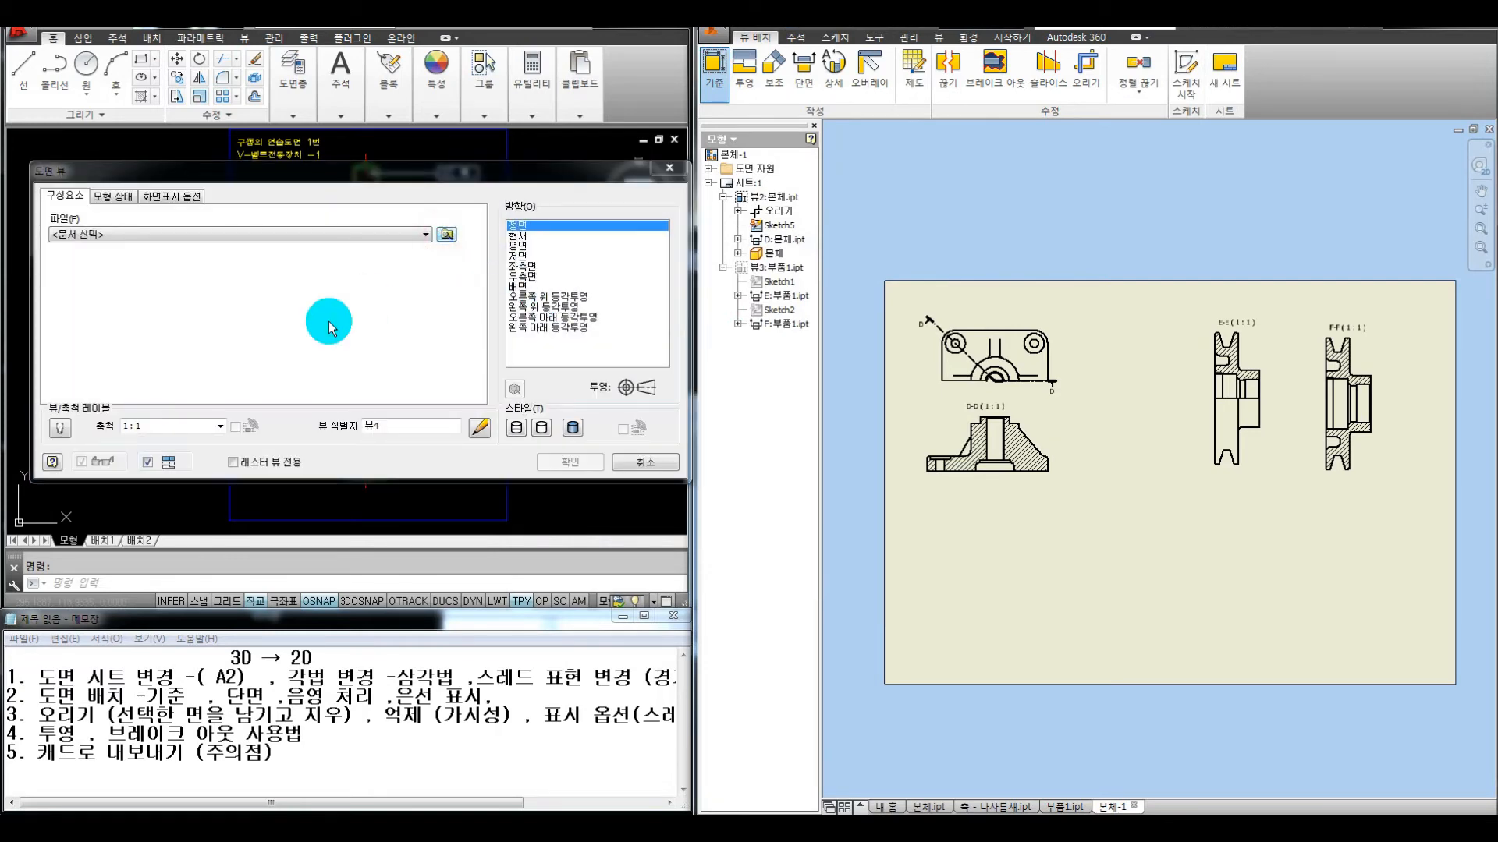
pyautogui.click(556, 210)
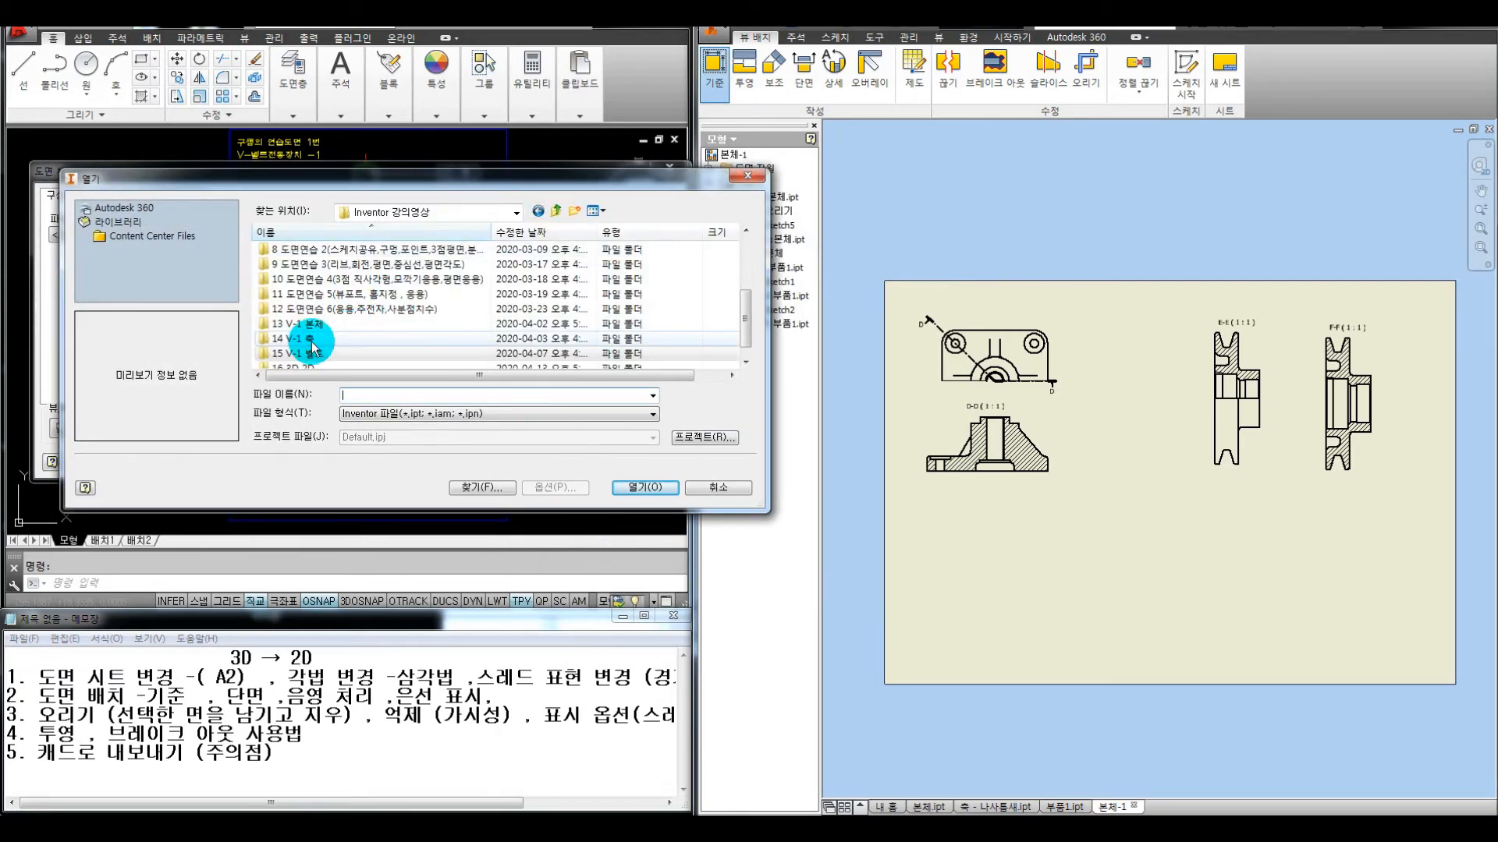
pyautogui.doubleClick(311, 341)
pyautogui.click(377, 269)
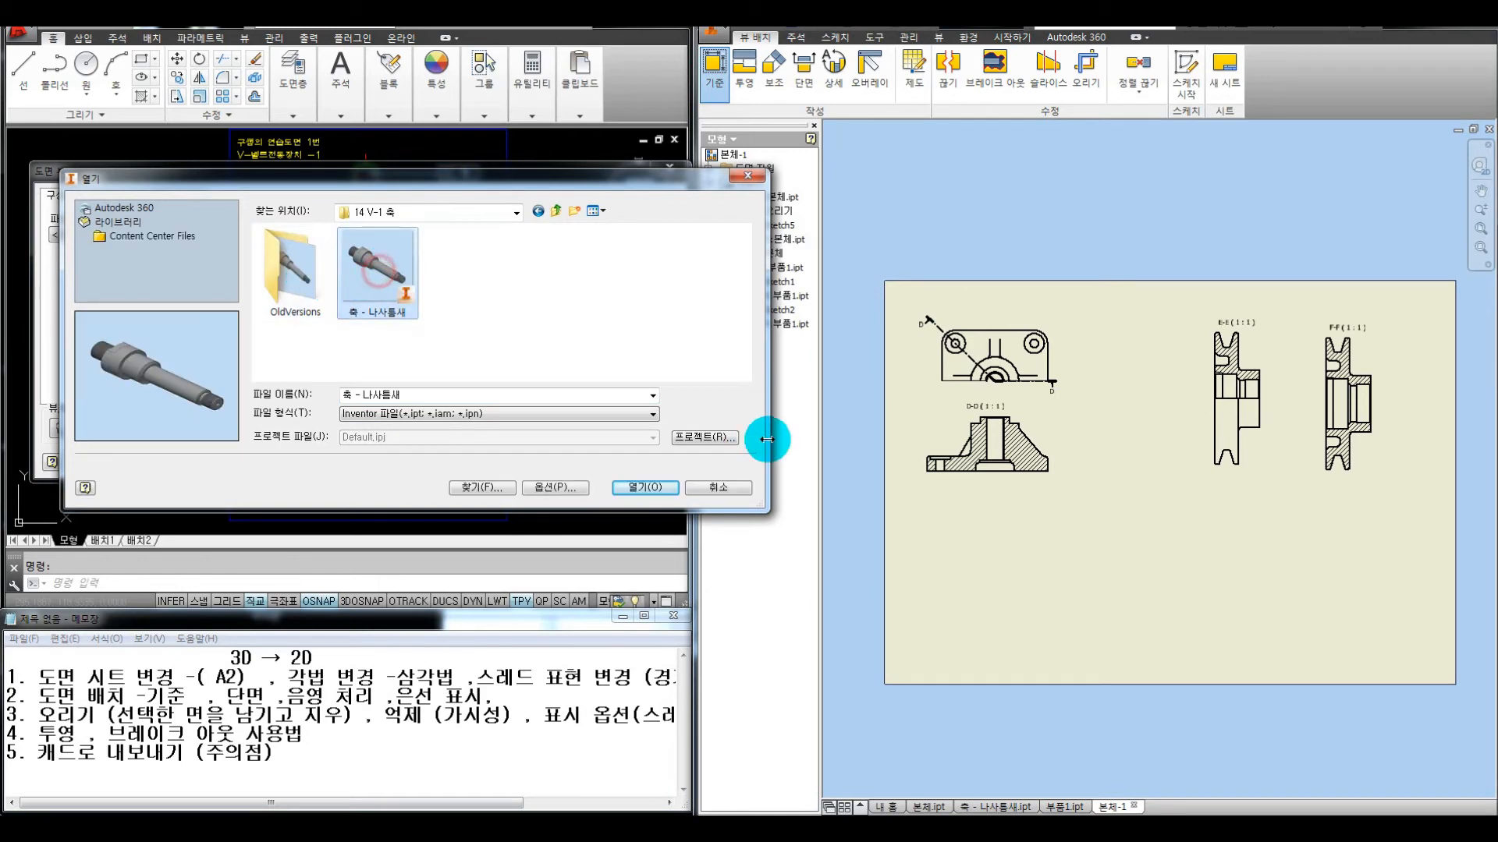
pyautogui.doubleClick(378, 273)
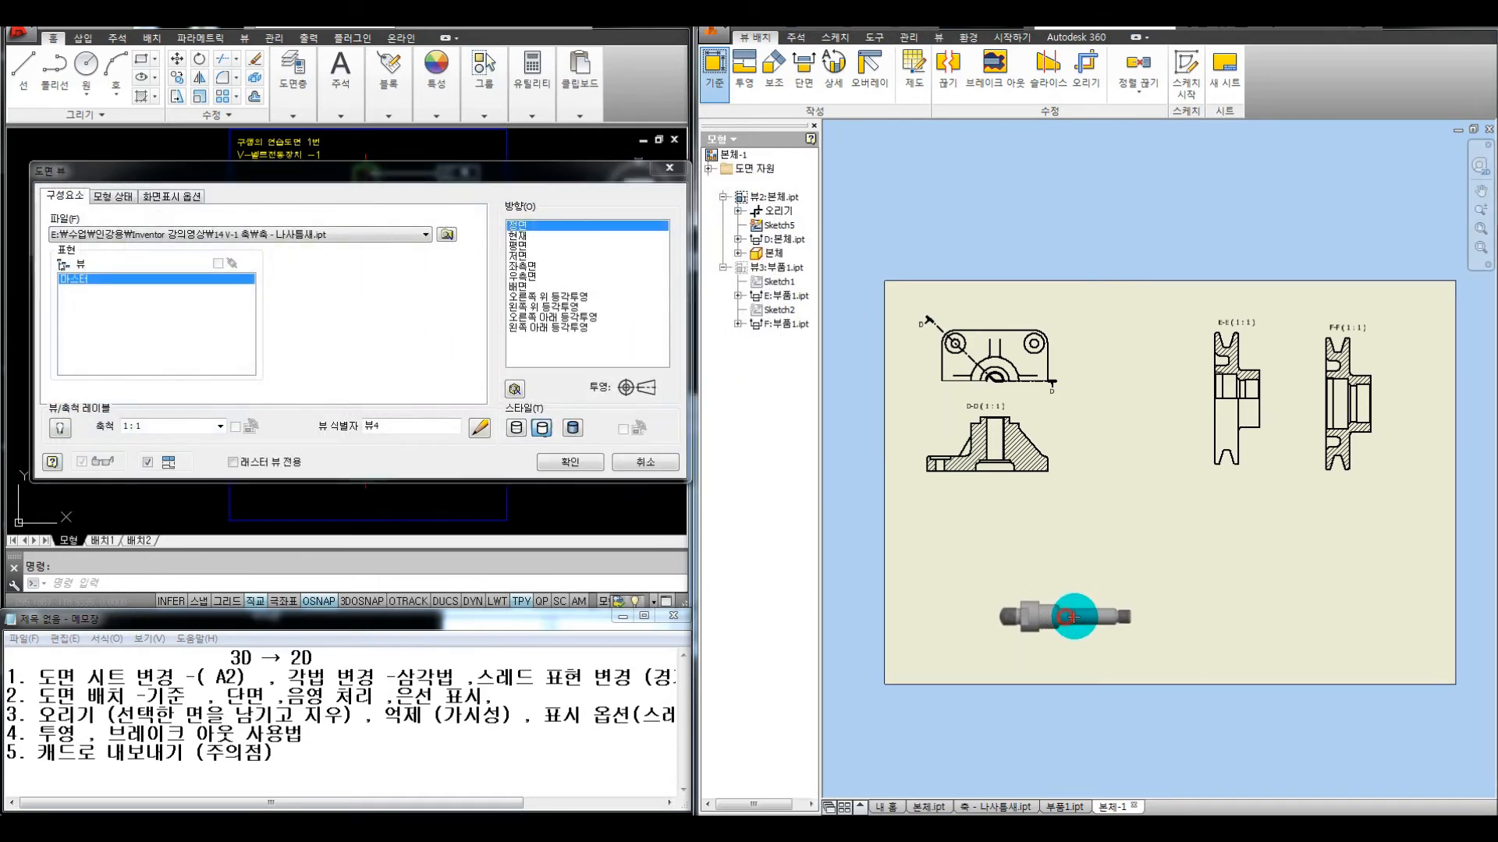
# Place the shaft's front base view at 1:1 scale in the empty area below section view D-D
pyautogui.click(1064, 618)
pyautogui.rightClick(1152, 593)
pyautogui.click(1184, 598)
pyautogui.scroll(3, 1066, 637)
pyautogui.moveTo(1066, 597); pyautogui.dragTo(1183, 411, button='middle')
pyautogui.moveTo(1022, 572); pyautogui.dragTo(1038, 548, button='middle')
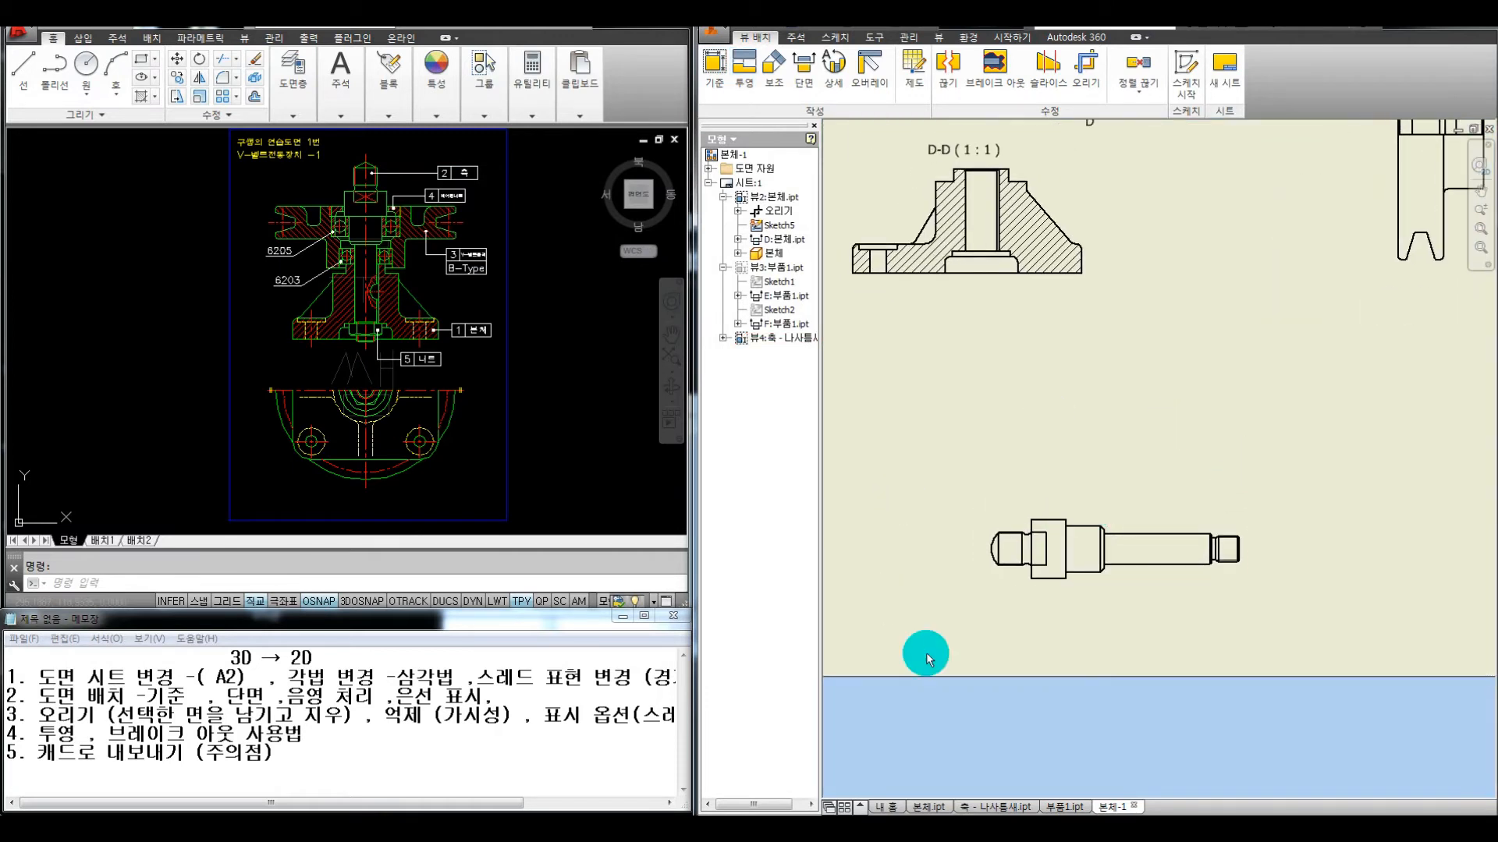
pyautogui.moveTo(1066, 578); pyautogui.dragTo(1084, 529, button='middle')
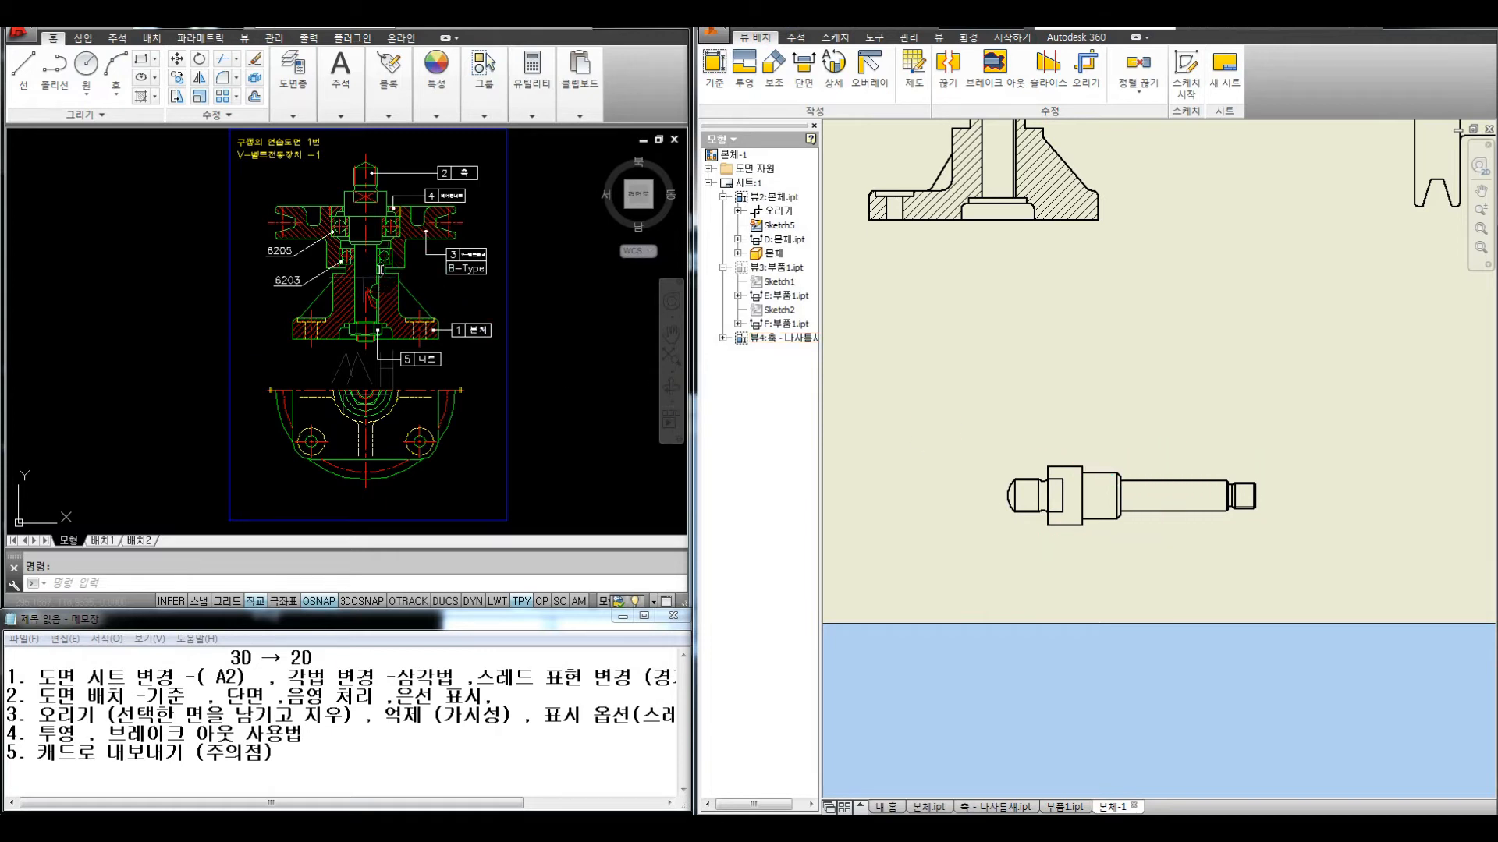
pyautogui.hotkey('ctrl', 'alt', 'd')
pyautogui.moveTo(365, 276)
pyautogui.mouseDown()
pyautogui.moveTo(406, 276)
pyautogui.moveTo(365, 282)
pyautogui.mouseUp()
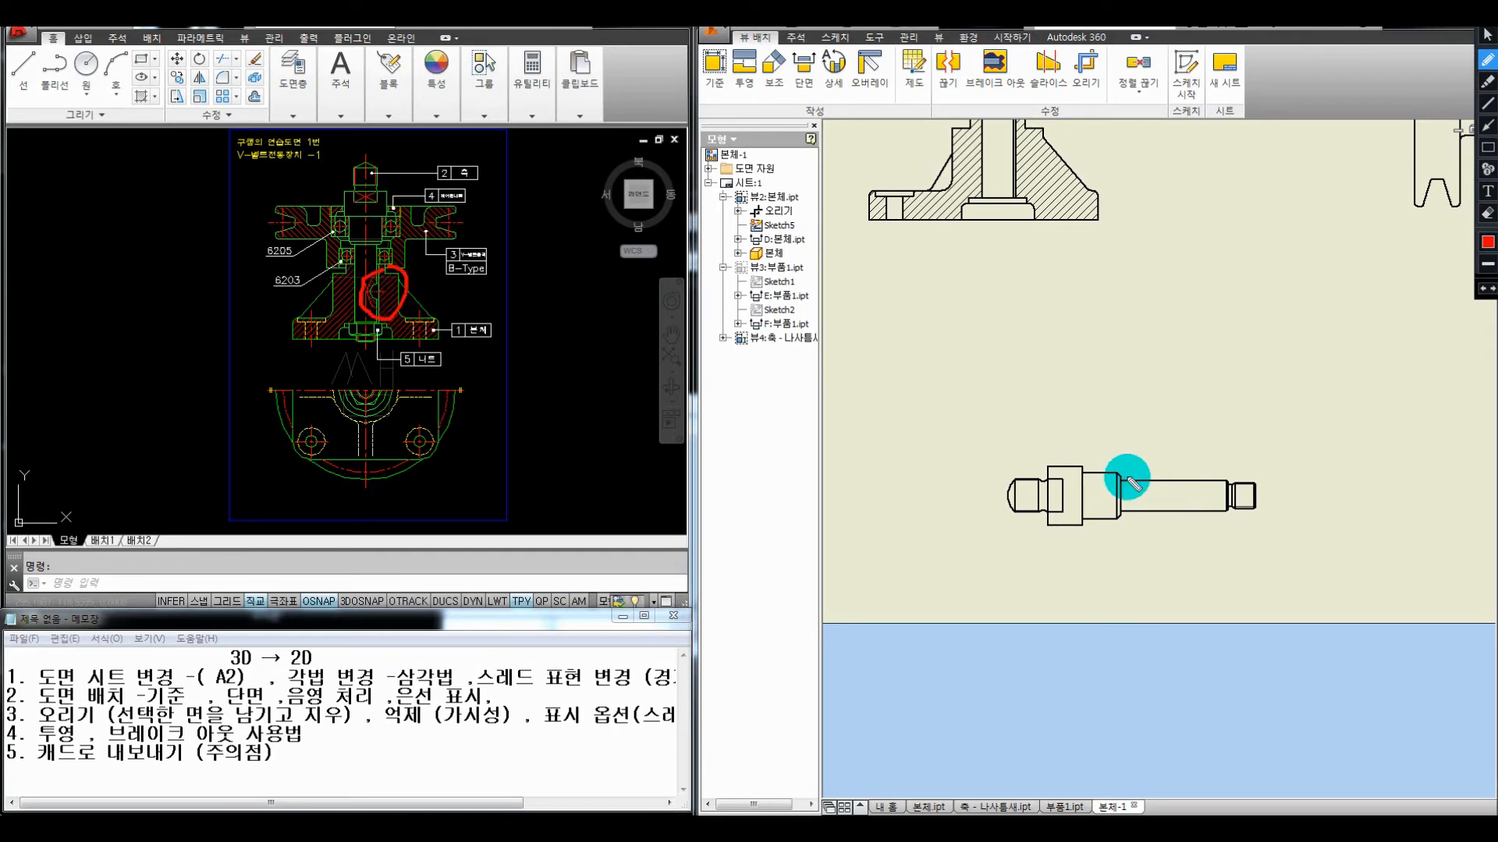
pyautogui.press('Escape')
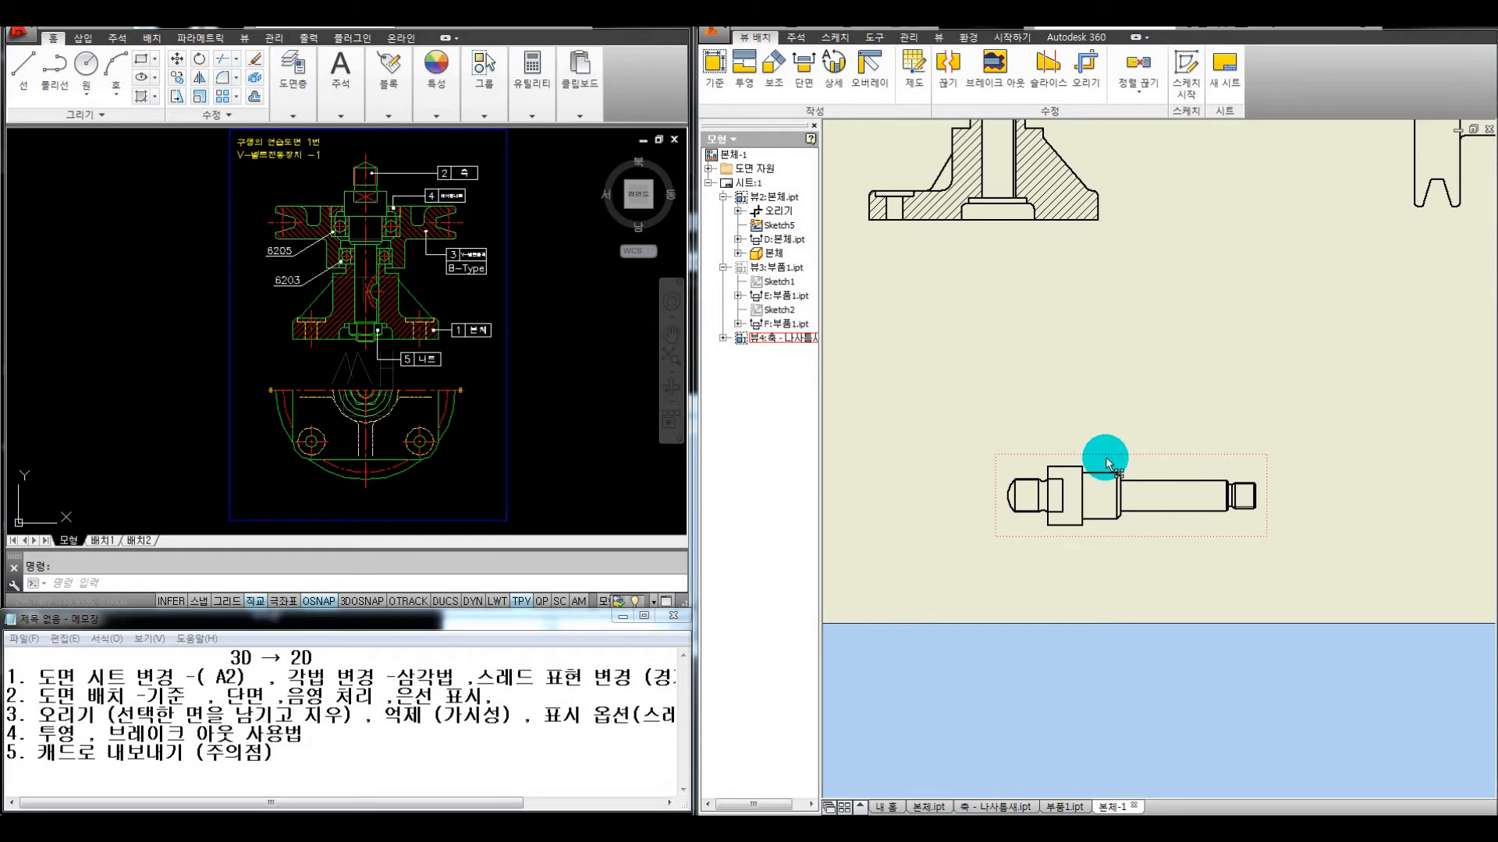
# Review the thread feature and tangent edge display options of the shaft's base view without changing them
pyautogui.scroll(3, 1100, 476)
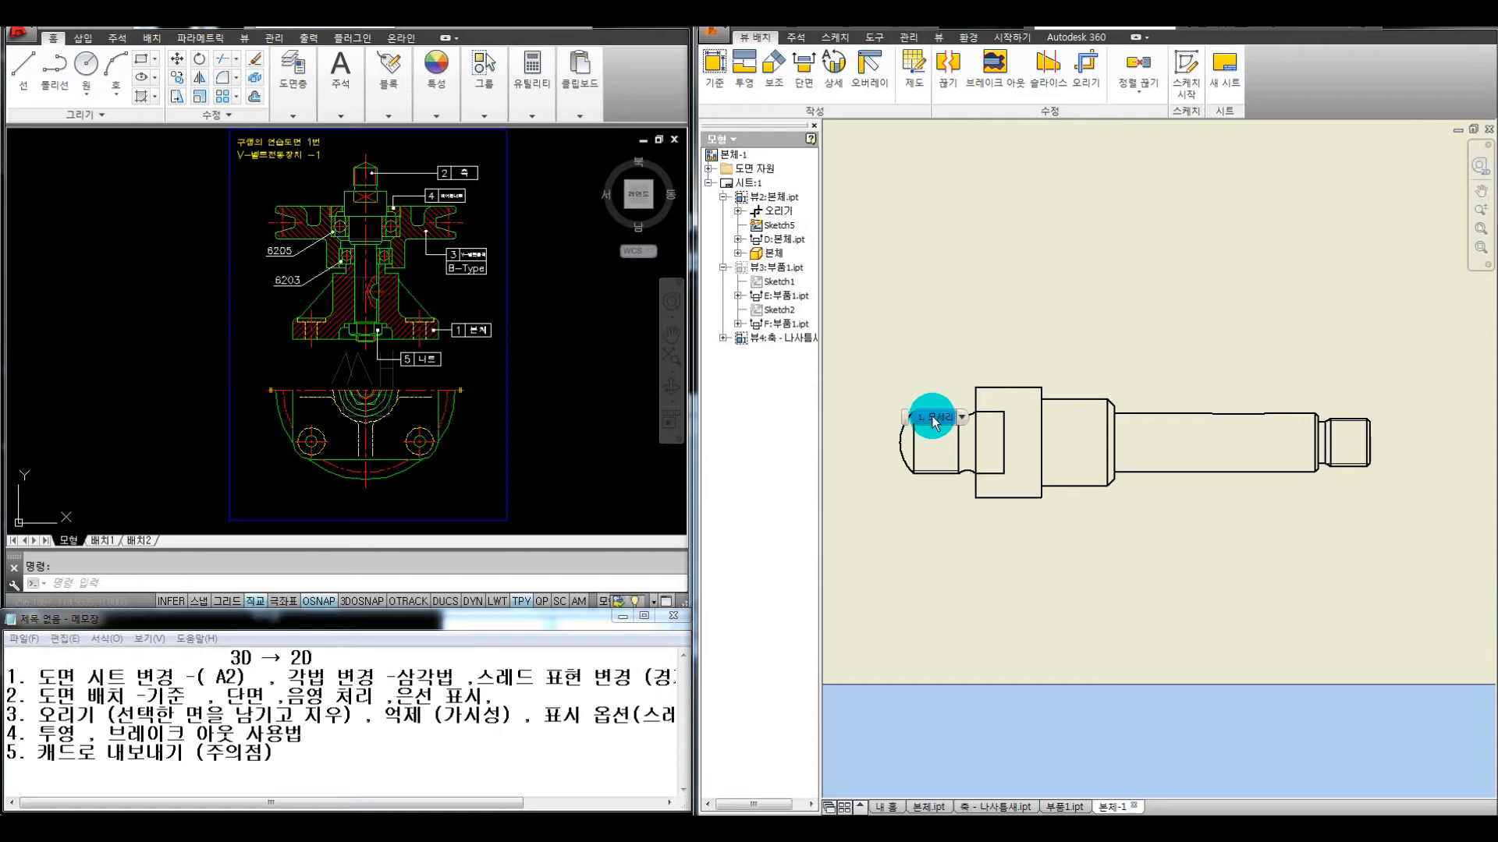
pyautogui.doubleClick(1003, 364)
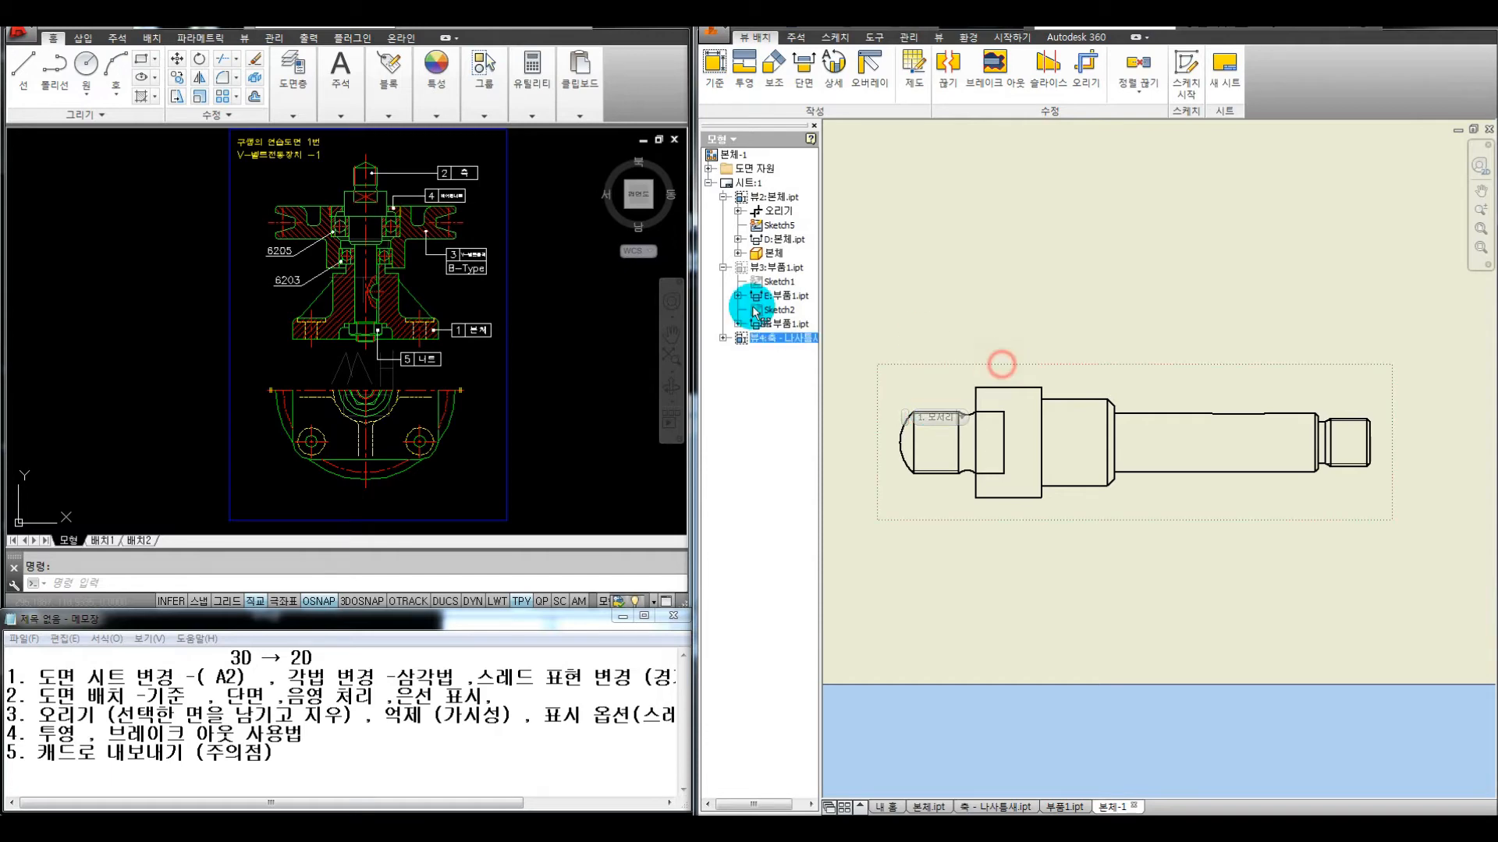
pyautogui.click(173, 196)
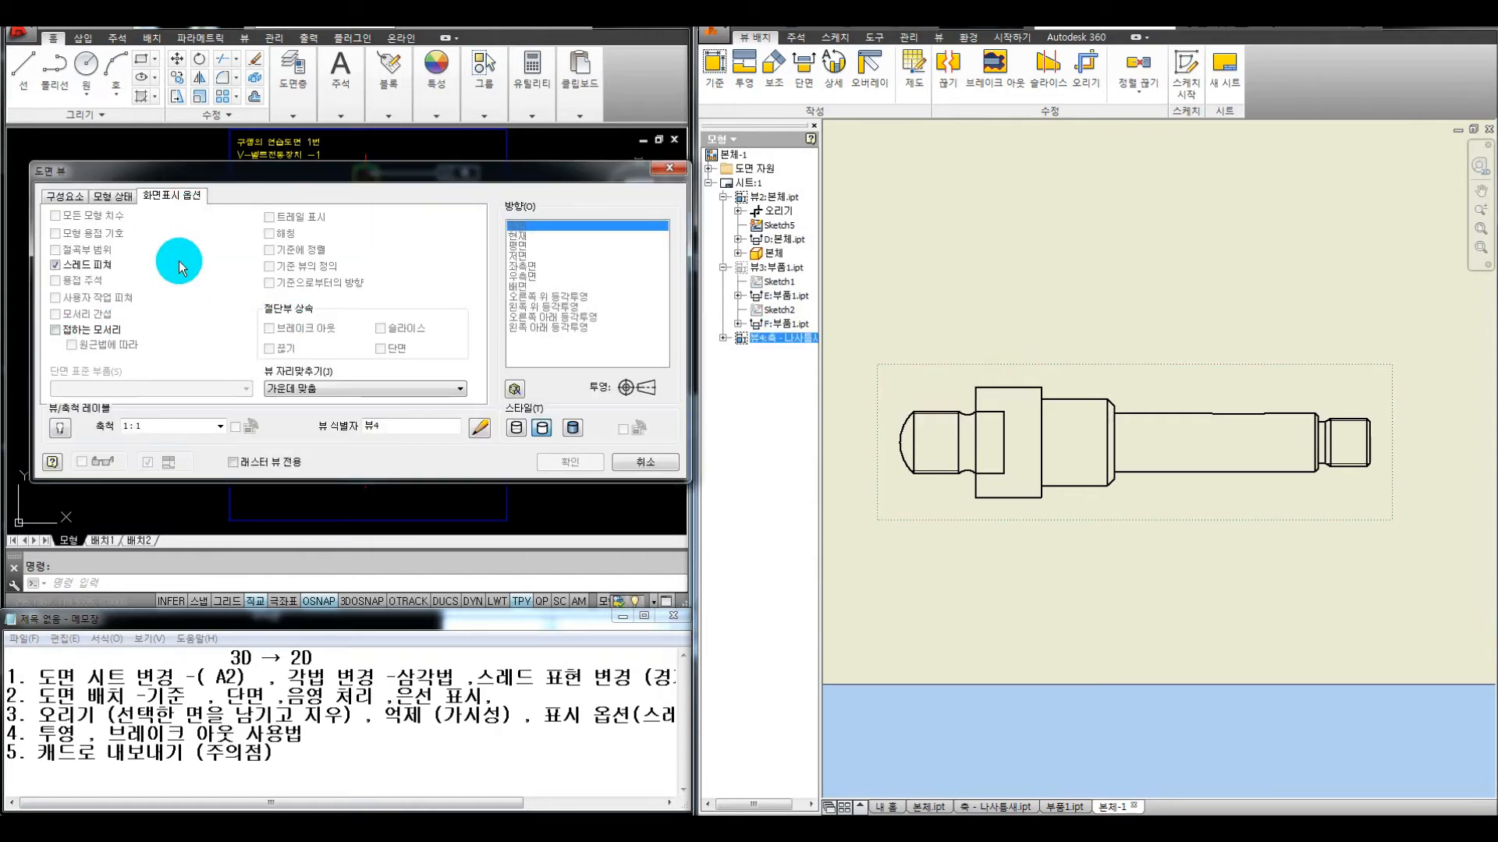
pyautogui.click(668, 170)
# Project the shaft's left side view from its base view and place it horizontally beside the threaded rounded end
pyautogui.scroll(-5, 1016, 273)
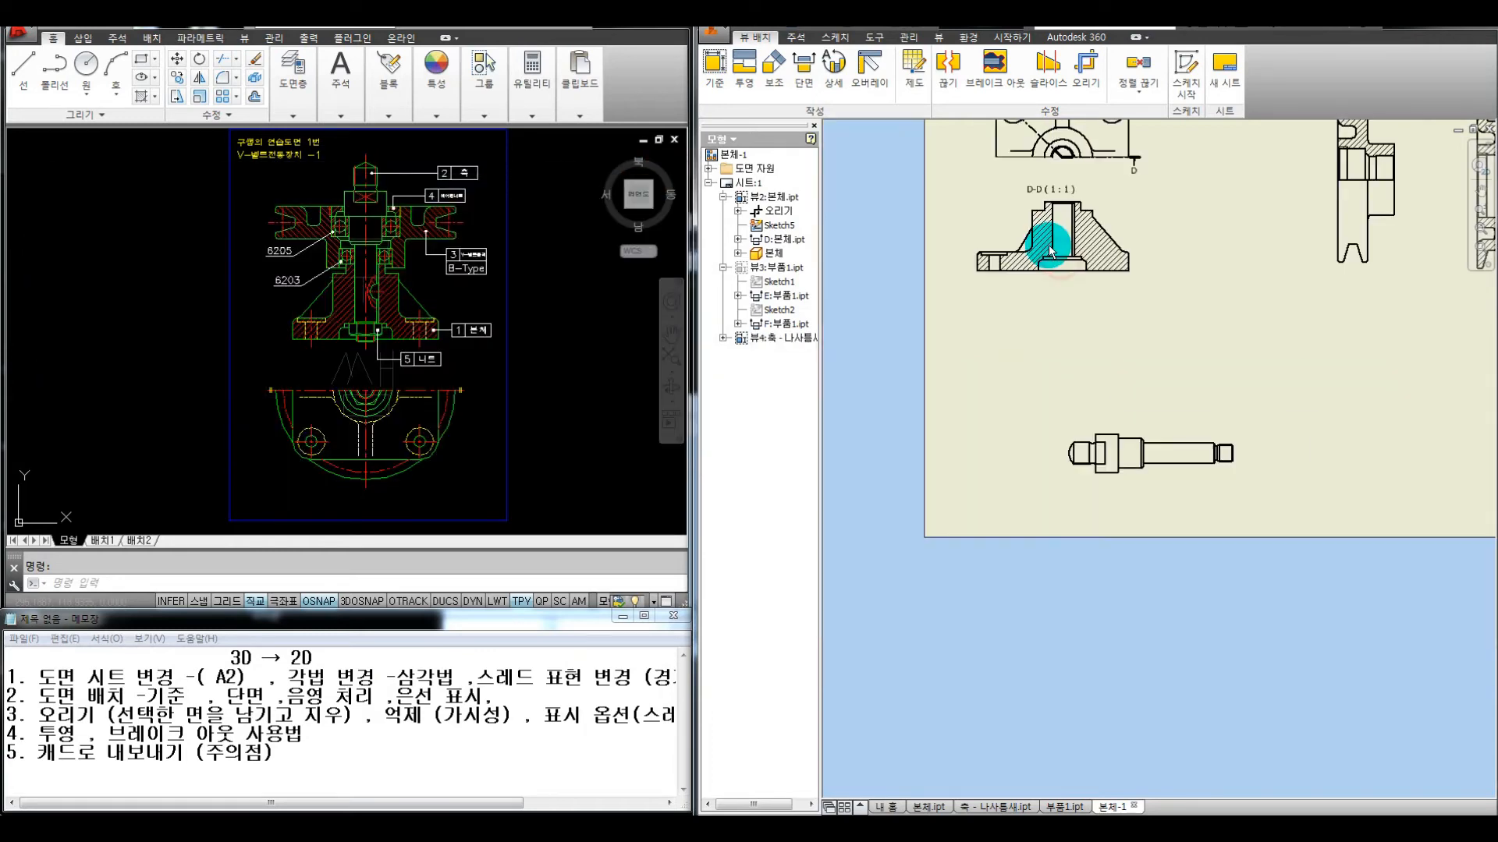
pyautogui.moveTo(1016, 273); pyautogui.dragTo(962, 269, button='middle')
pyautogui.click(755, 76)
pyautogui.click(999, 438)
pyautogui.click(963, 438)
pyautogui.rightClick(1006, 436)
pyautogui.click(1037, 443)
pyautogui.scroll(3, 984, 447)
pyautogui.moveTo(917, 435); pyautogui.dragTo(1063, 416, button='middle')
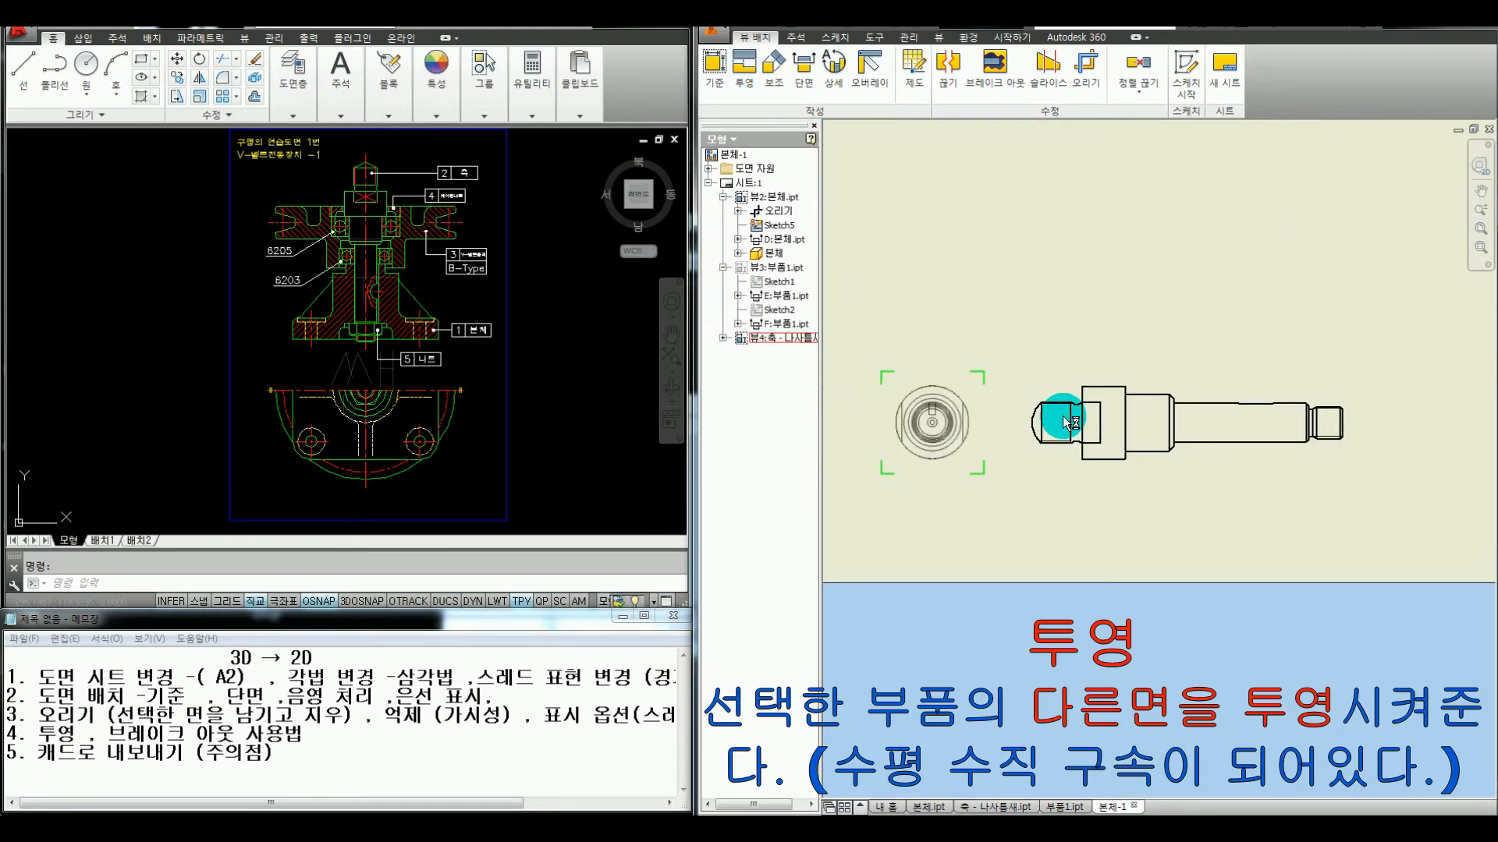
pyautogui.hotkey('ctrl', 'alt', 'd')
pyautogui.moveTo(989, 349)
pyautogui.mouseDown()
pyautogui.moveTo(939, 348)
pyautogui.moveTo(923, 386)
pyautogui.mouseUp()
pyautogui.press('Escape')
# Project the shaft's top view, with the keyway facing forward, and place it directly above the base view
pyautogui.moveTo(1123, 354); pyautogui.dragTo(1070, 369, button='middle')
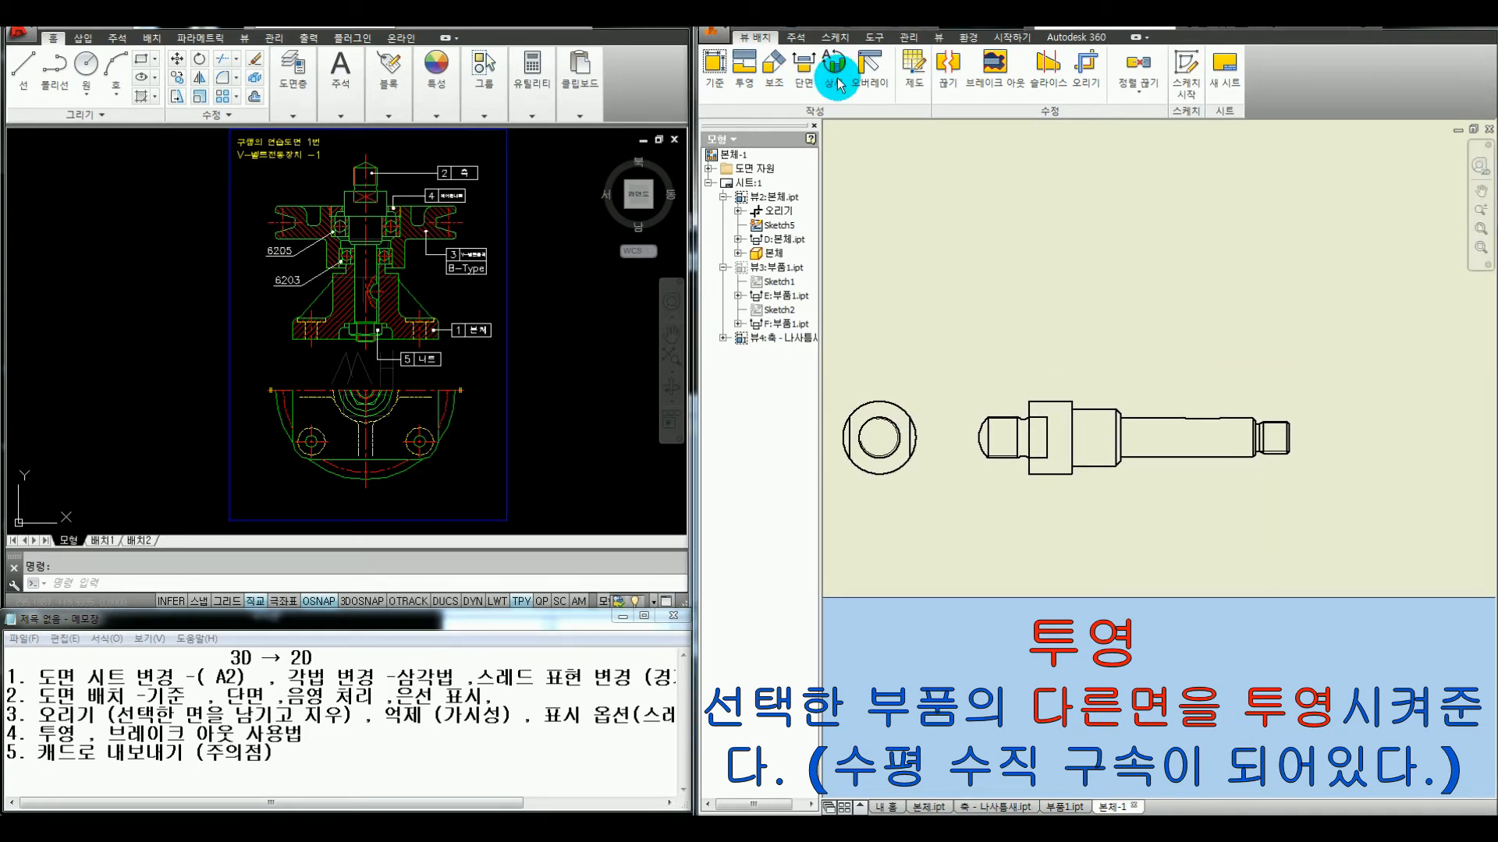
pyautogui.click(743, 66)
pyautogui.click(1113, 391)
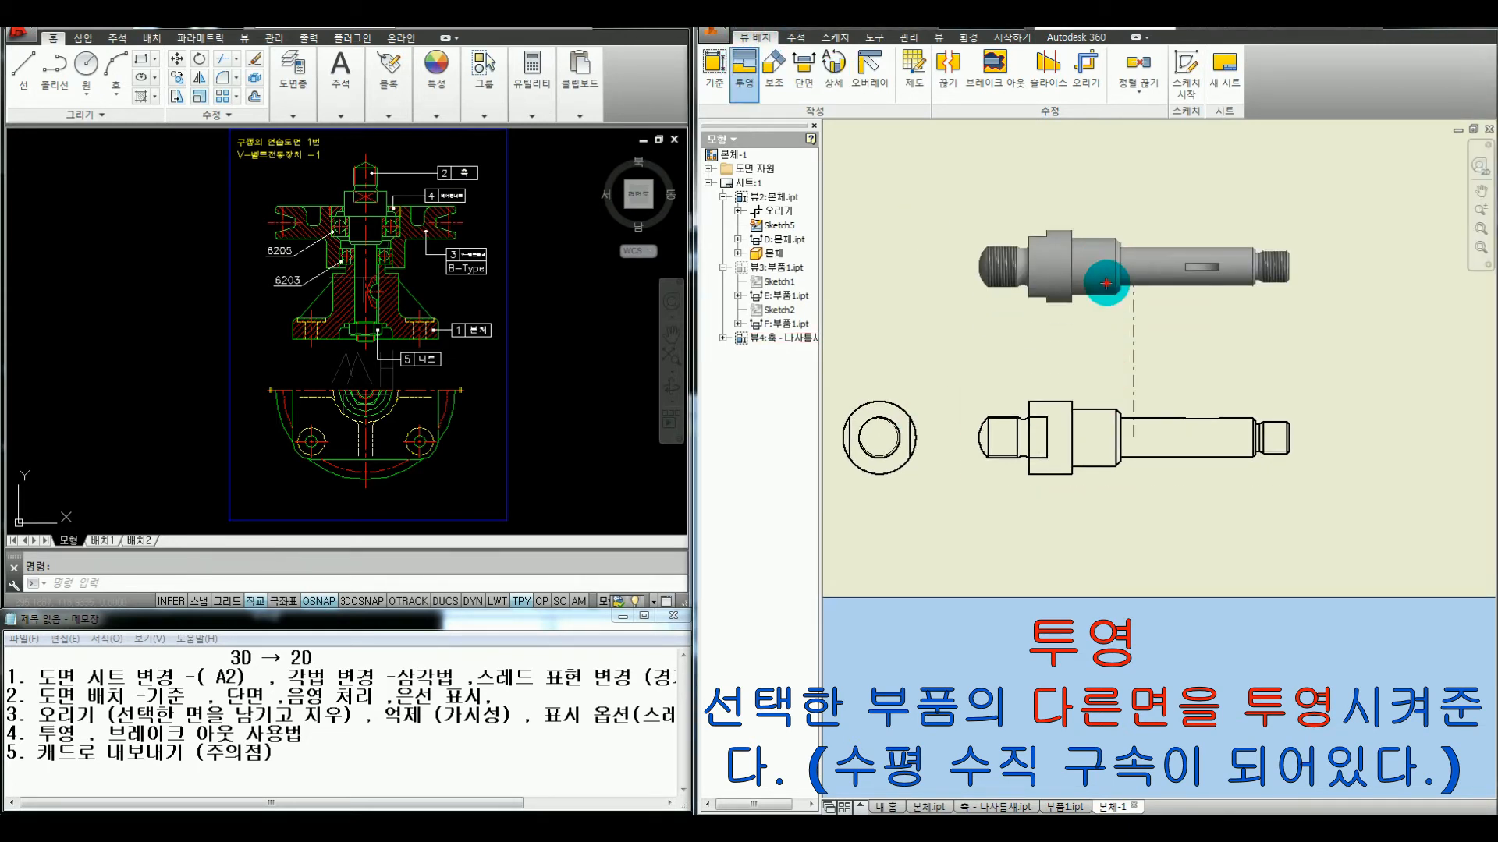
pyautogui.click(1182, 354)
pyautogui.rightClick(1180, 355)
pyautogui.click(1215, 366)
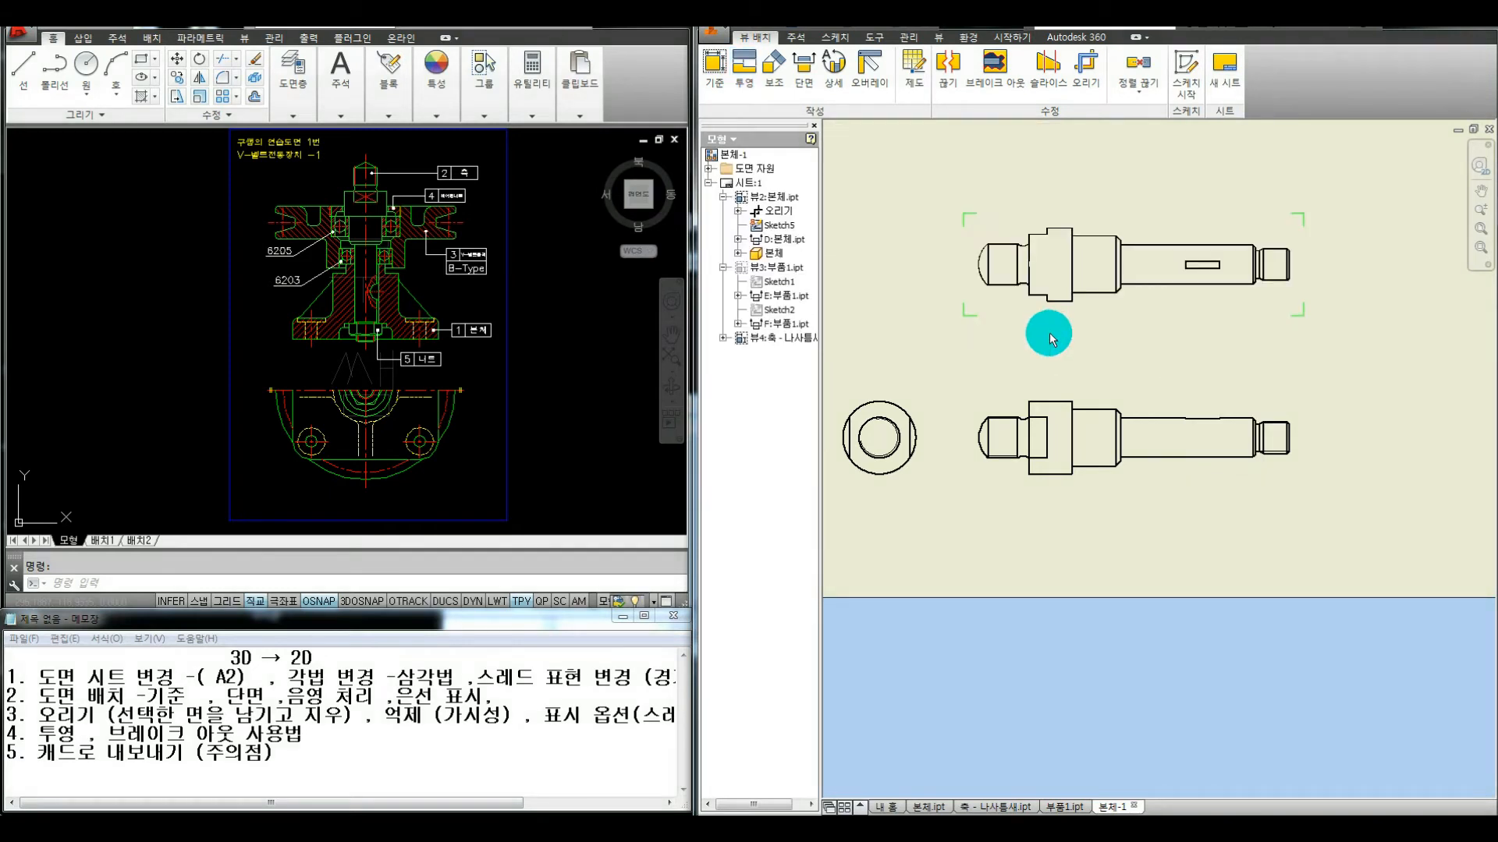
pyautogui.moveTo(1050, 357)
pyautogui.mouseDown(button='middle')
pyautogui.moveTo(1130, 395)
pyautogui.moveTo(1124, 408)
pyautogui.mouseUp(button='middle')
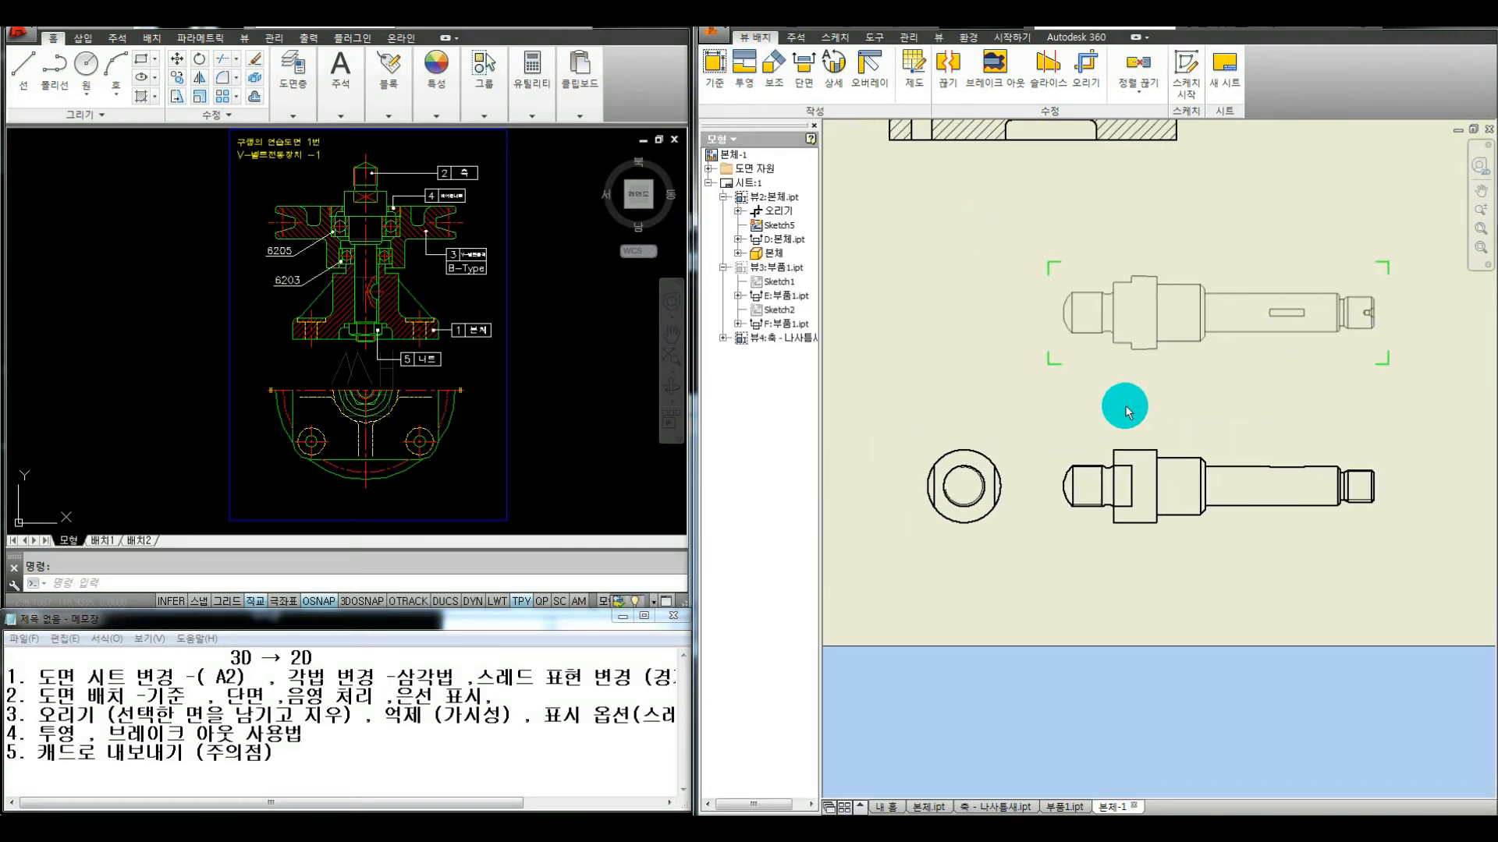
pyautogui.moveTo(1116, 394); pyautogui.dragTo(1122, 387, button='middle')
pyautogui.hotkey('ctrl', 'alt', 'd')
pyautogui.moveTo(1253, 413)
pyautogui.mouseDown()
pyautogui.moveTo(1427, 562)
pyautogui.moveTo(1344, 421)
pyautogui.mouseUp()
pyautogui.moveTo(955, 435)
pyautogui.mouseDown()
pyautogui.moveTo(930, 569)
pyautogui.moveTo(979, 468)
pyautogui.mouseUp()
pyautogui.moveTo(1250, 250)
pyautogui.mouseDown()
pyautogui.moveTo(1408, 368)
pyautogui.moveTo(1348, 267)
pyautogui.mouseUp()
pyautogui.hotkey('ctrl', 'alt', 'd')
pyautogui.hotkey('ctrl', 'alt', 'd')
pyautogui.moveTo(994, 418)
pyautogui.mouseDown()
pyautogui.moveTo(886, 489)
pyautogui.moveTo(1039, 466)
pyautogui.moveTo(989, 395)
pyautogui.mouseUp()
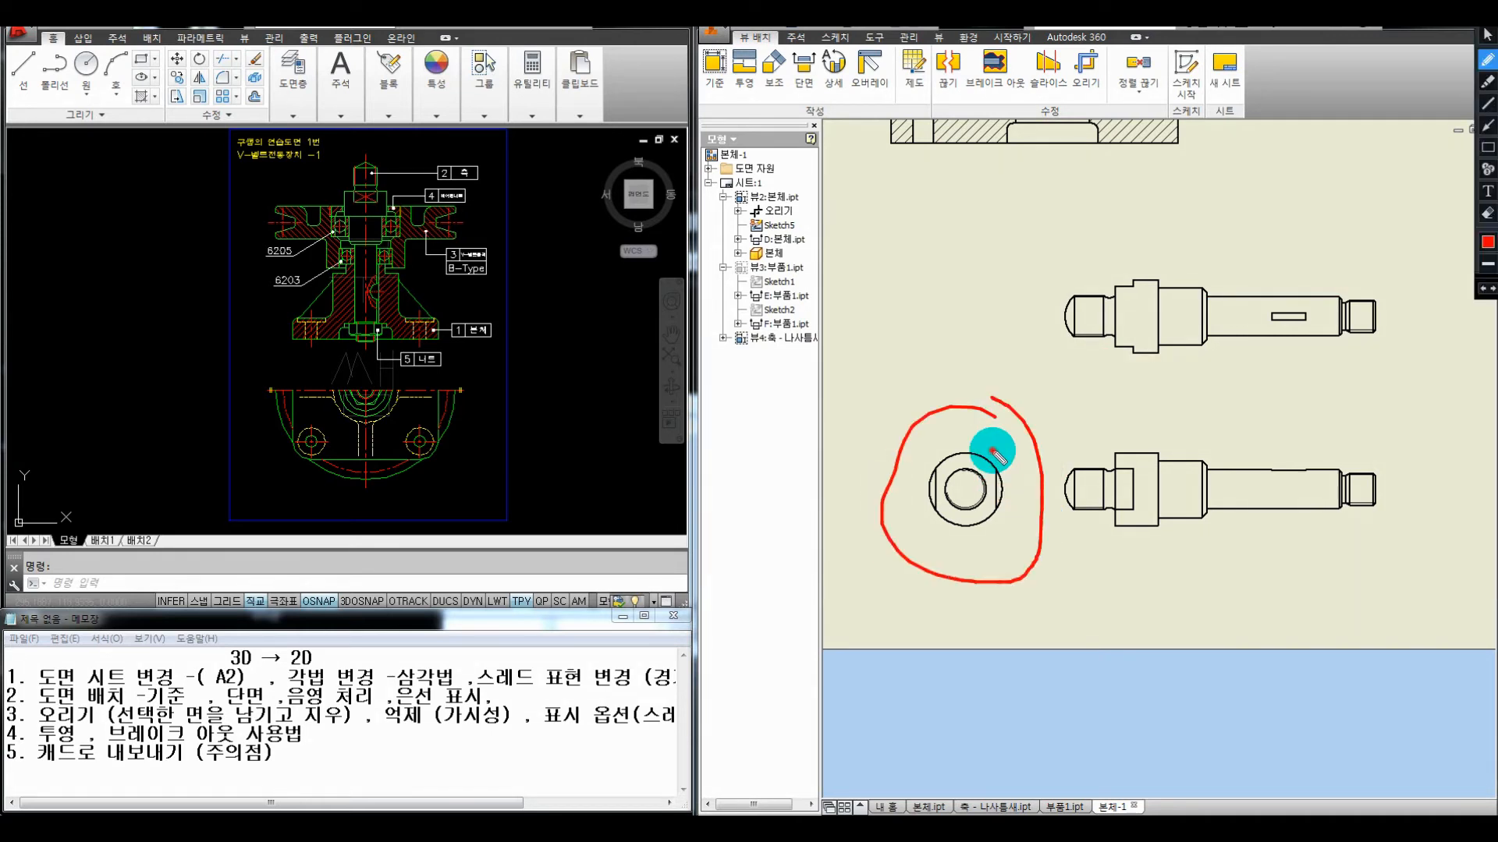
pyautogui.moveTo(990, 448); pyautogui.dragTo(993, 499)
pyautogui.moveTo(941, 448); pyautogui.dragTo(939, 527)
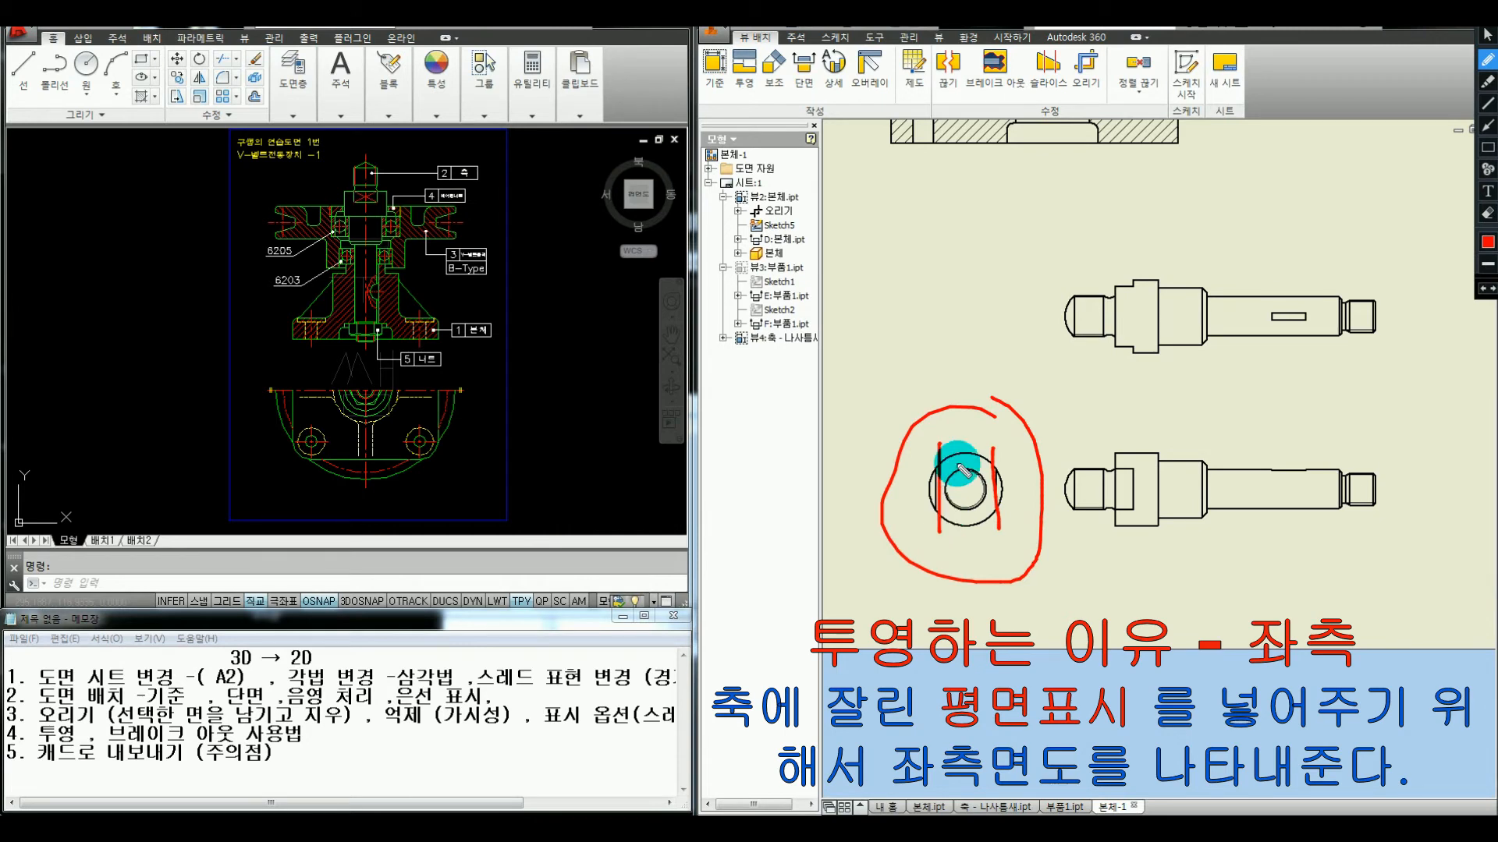
pyautogui.moveTo(946, 421); pyautogui.dragTo(959, 436)
pyautogui.moveTo(987, 425); pyautogui.dragTo(984, 438)
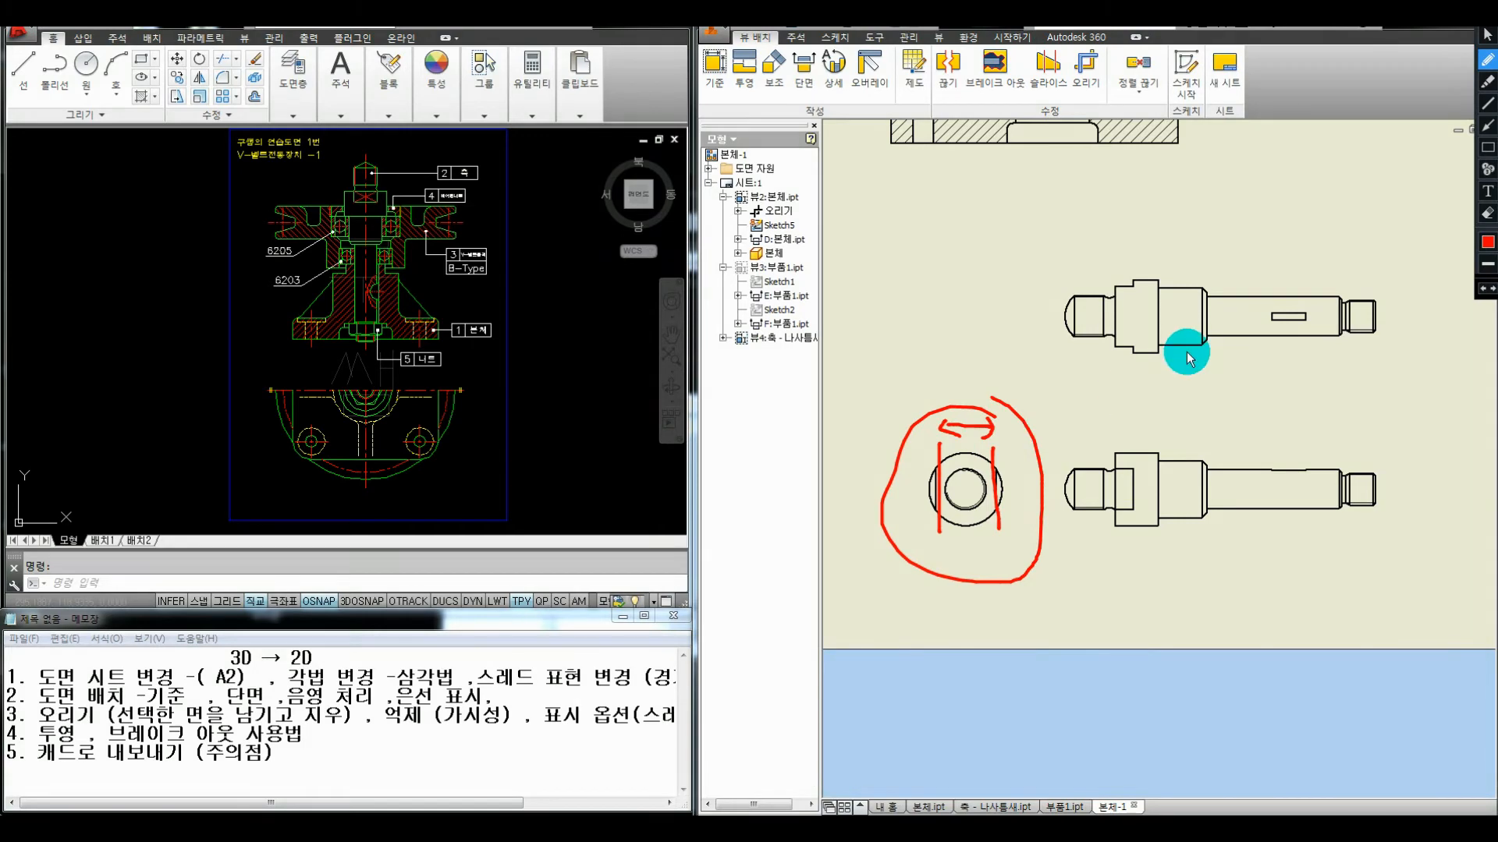
pyautogui.press('Escape')
pyautogui.moveTo(1248, 410); pyautogui.dragTo(1169, 453, button='middle')
pyautogui.click(1192, 486)
pyautogui.hotkey('ctrl', 'alt', 'd')
pyautogui.moveTo(1194, 531); pyautogui.dragTo(1212, 488)
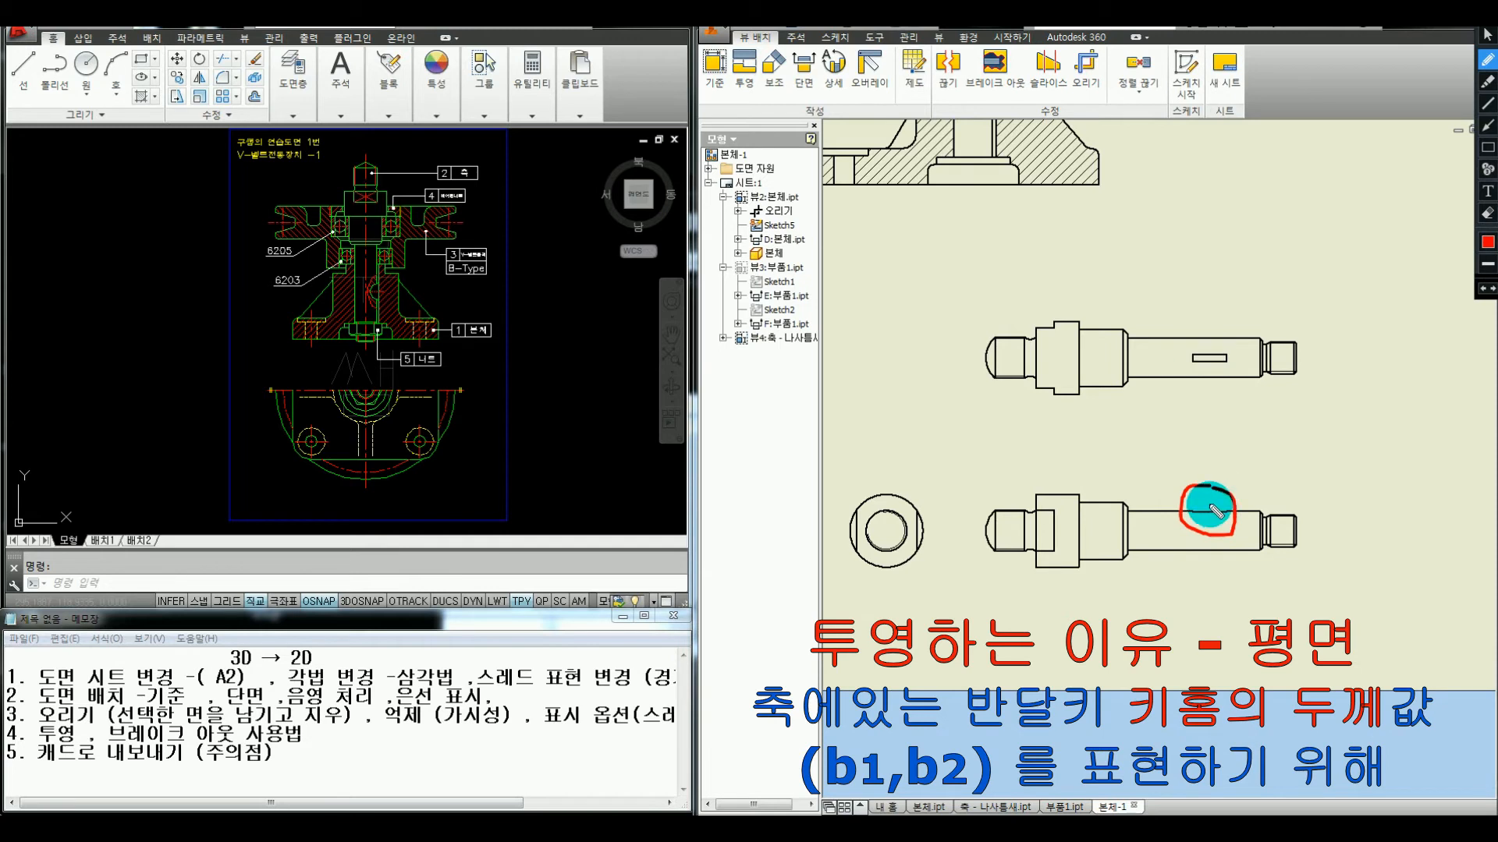
pyautogui.moveTo(1237, 353)
pyautogui.mouseDown()
pyautogui.moveTo(1197, 341)
pyautogui.moveTo(1214, 375)
pyautogui.moveTo(1235, 344)
pyautogui.moveTo(1320, 354)
pyautogui.mouseUp()
pyautogui.moveTo(1266, 363); pyautogui.dragTo(1303, 366)
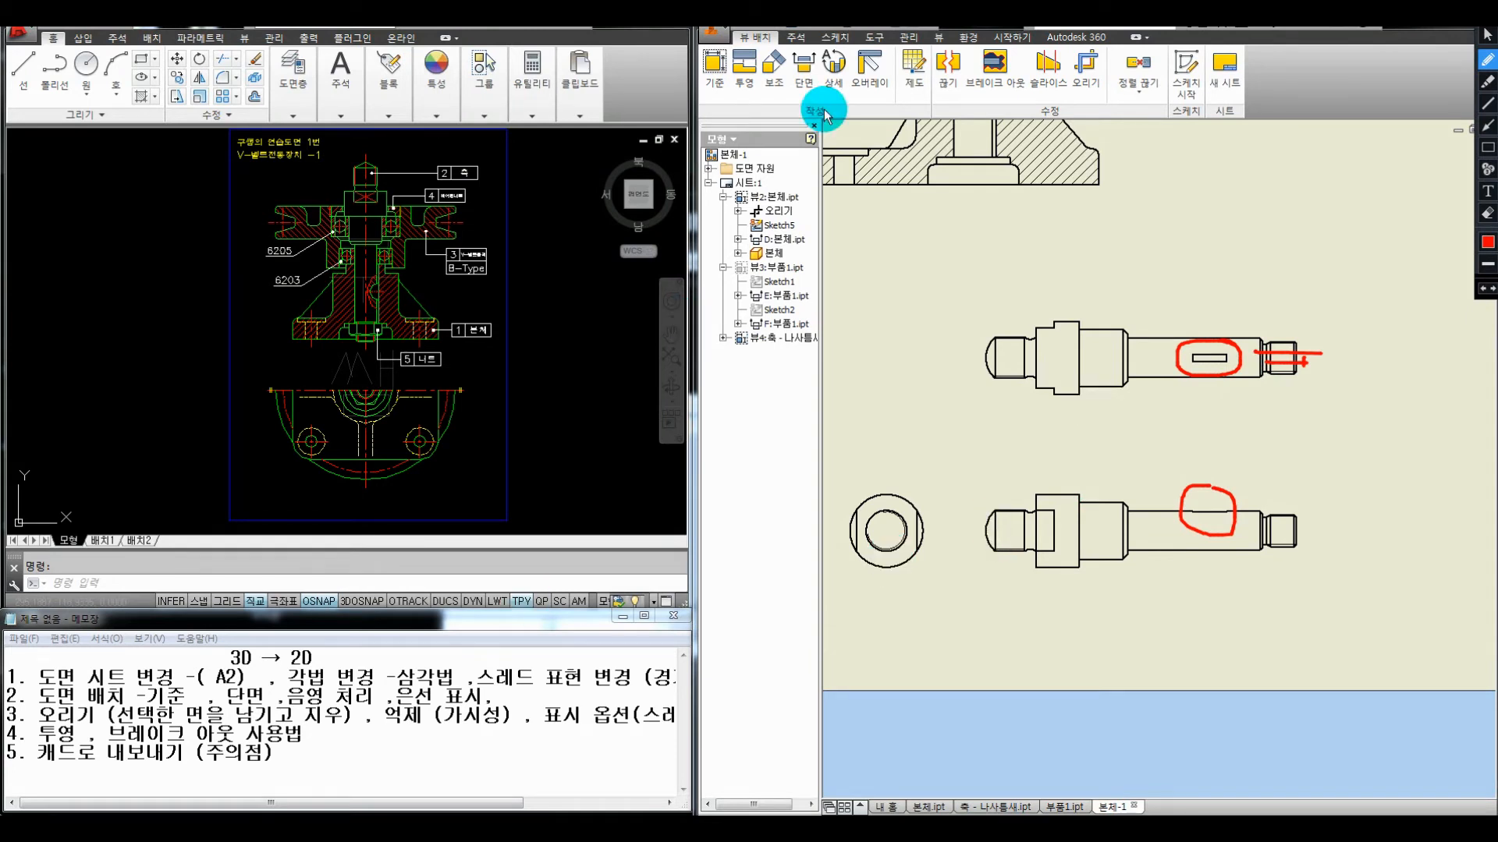
# Try to project a bottom view of the shaft below its base view
pyautogui.click(745, 66)
pyautogui.click(1288, 491)
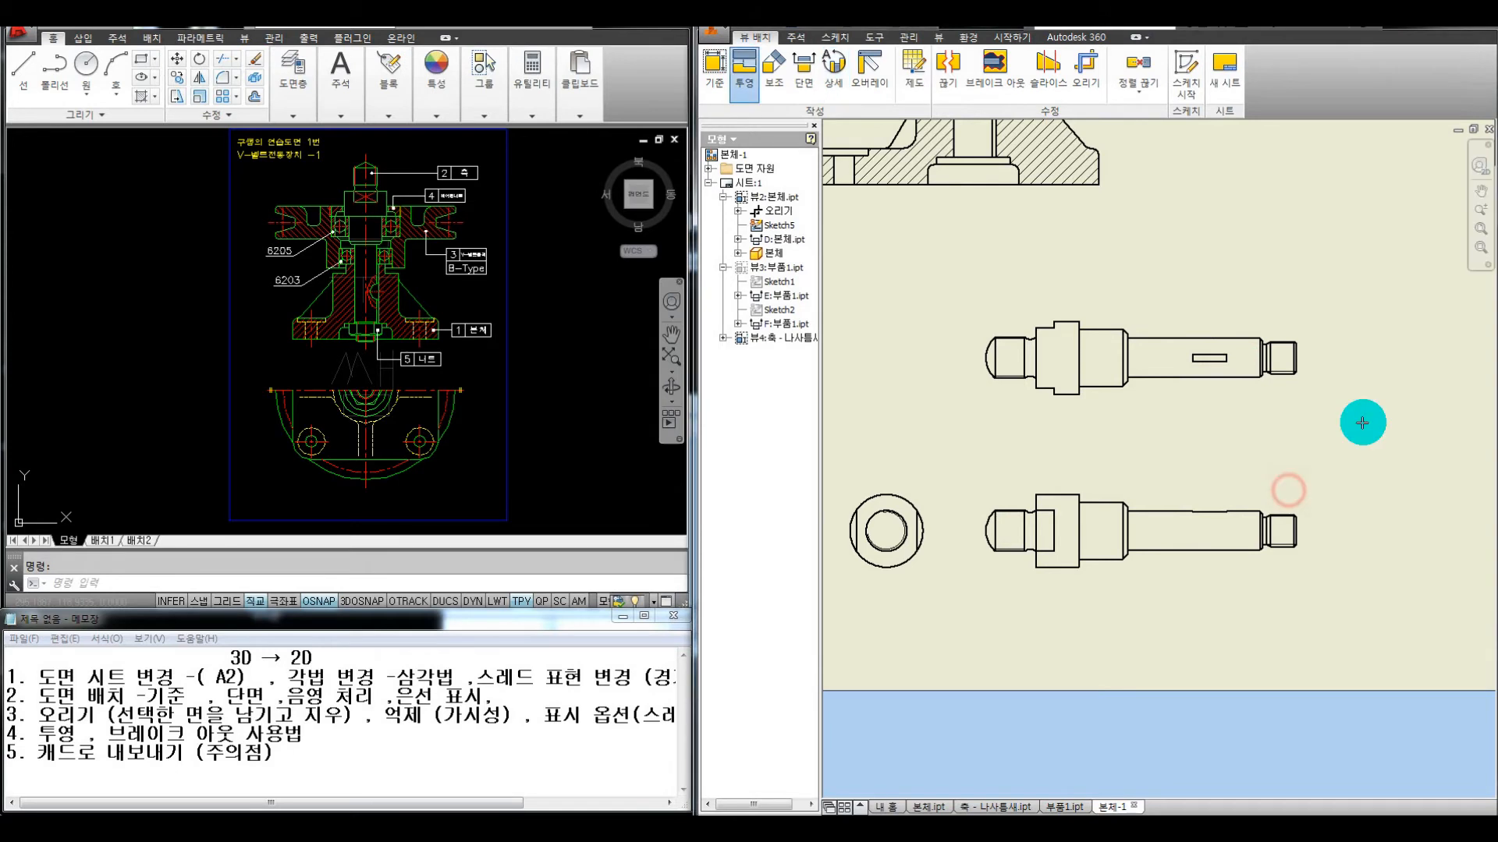
pyautogui.click(1141, 671)
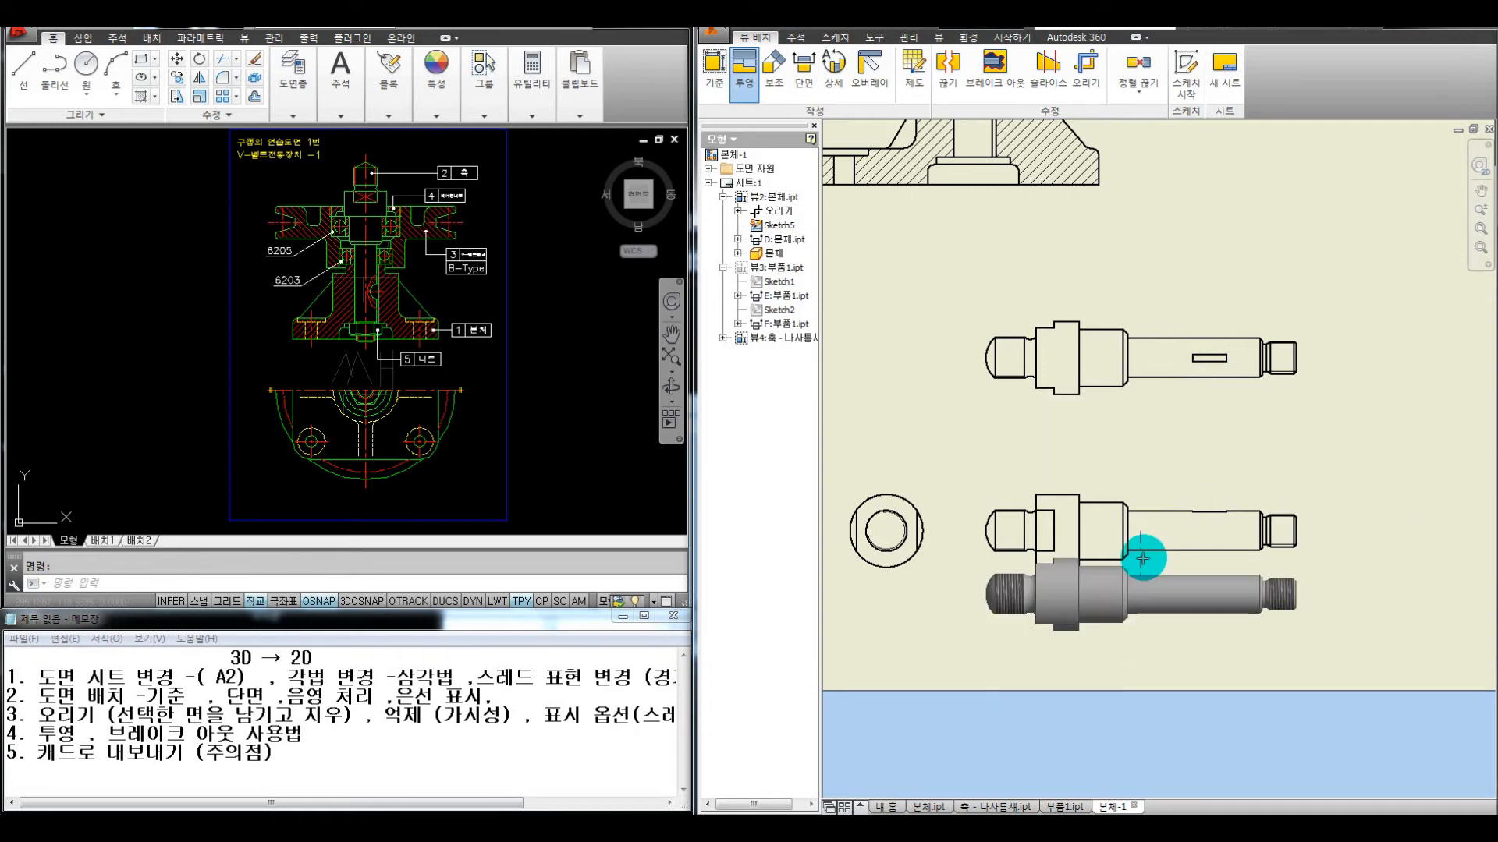
pyautogui.click(1183, 746)
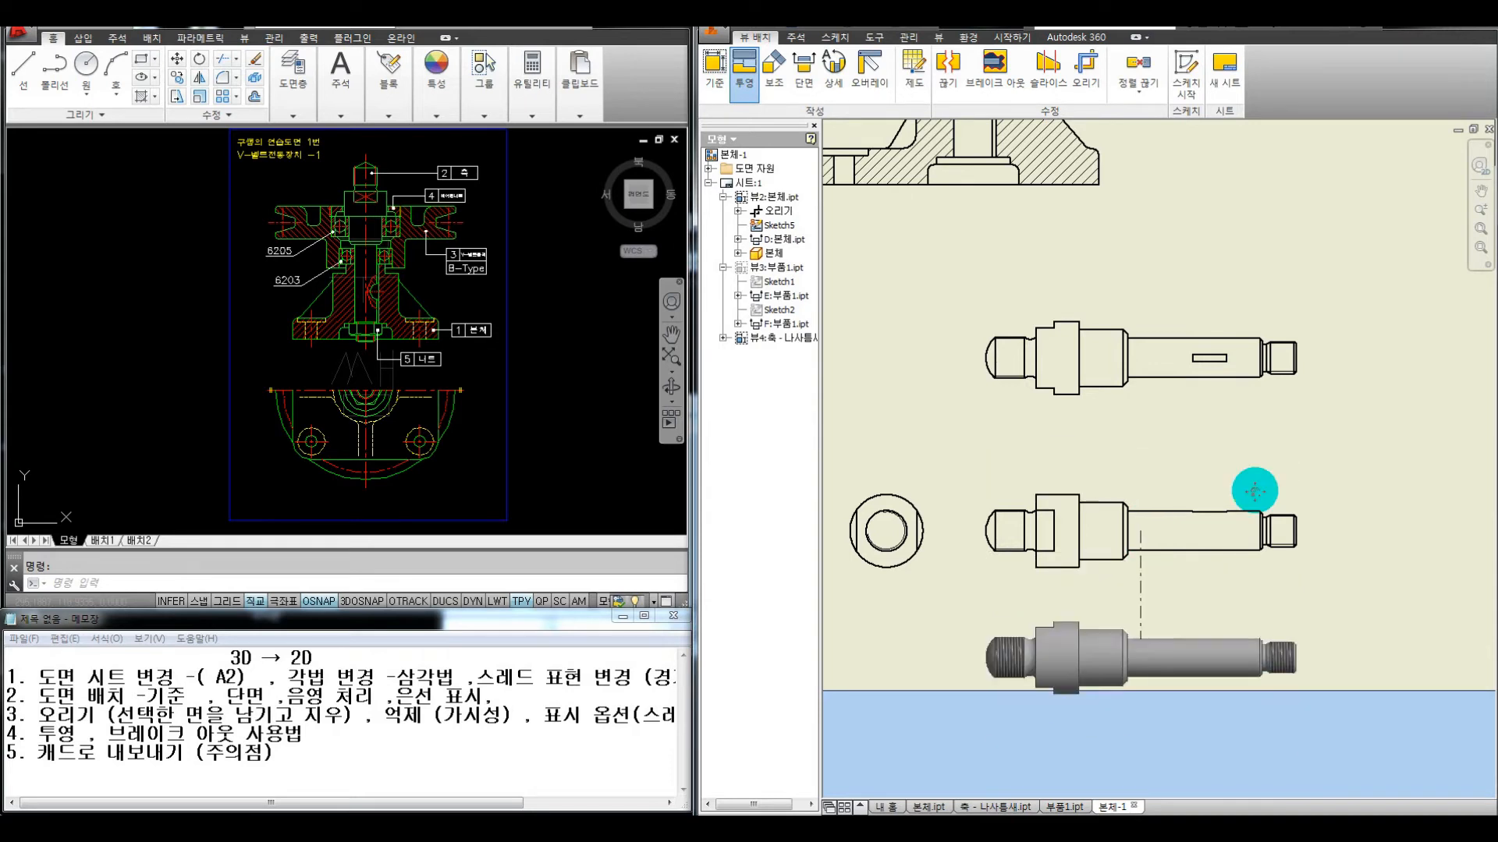
pyautogui.press('Escape')
pyautogui.moveTo(1159, 314); pyautogui.dragTo(1086, 295, button='middle')
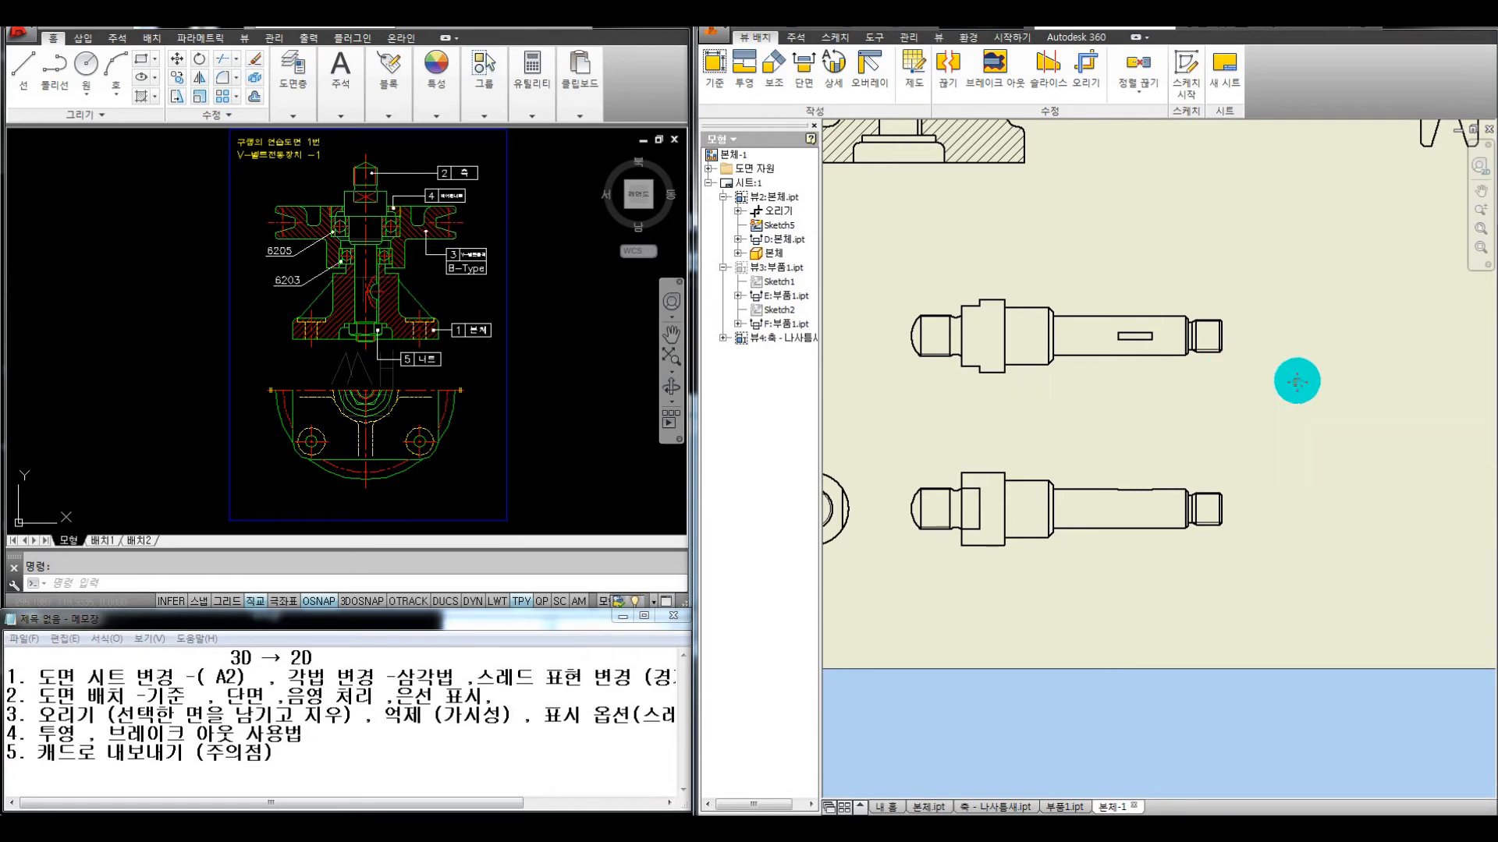
pyautogui.moveTo(1298, 382); pyautogui.dragTo(1284, 329, button='middle')
pyautogui.moveTo(1252, 407); pyautogui.dragTo(1251, 412, button='middle')
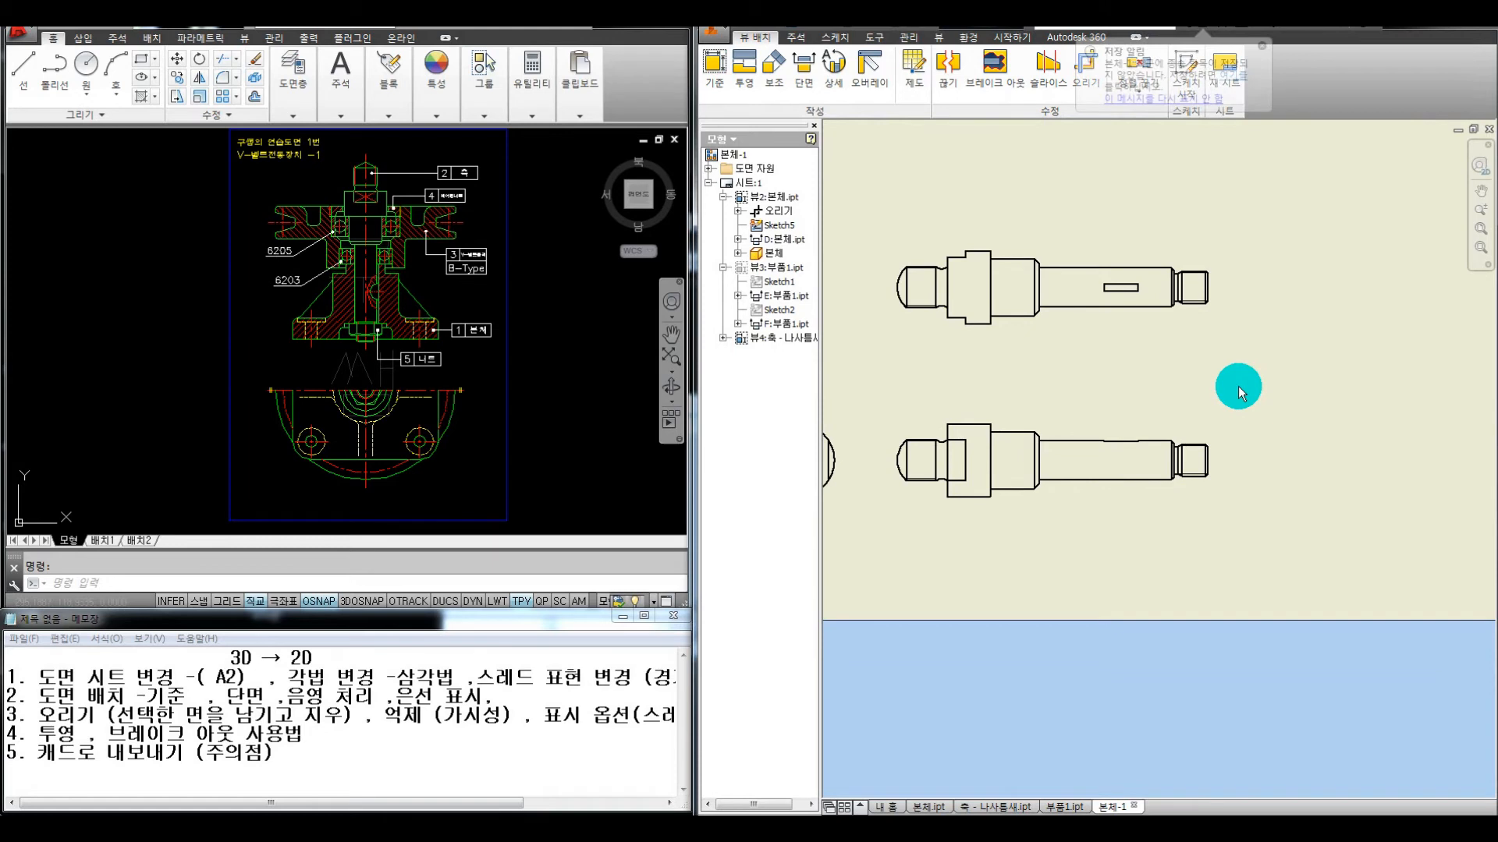
pyautogui.scroll(3, 1238, 386)
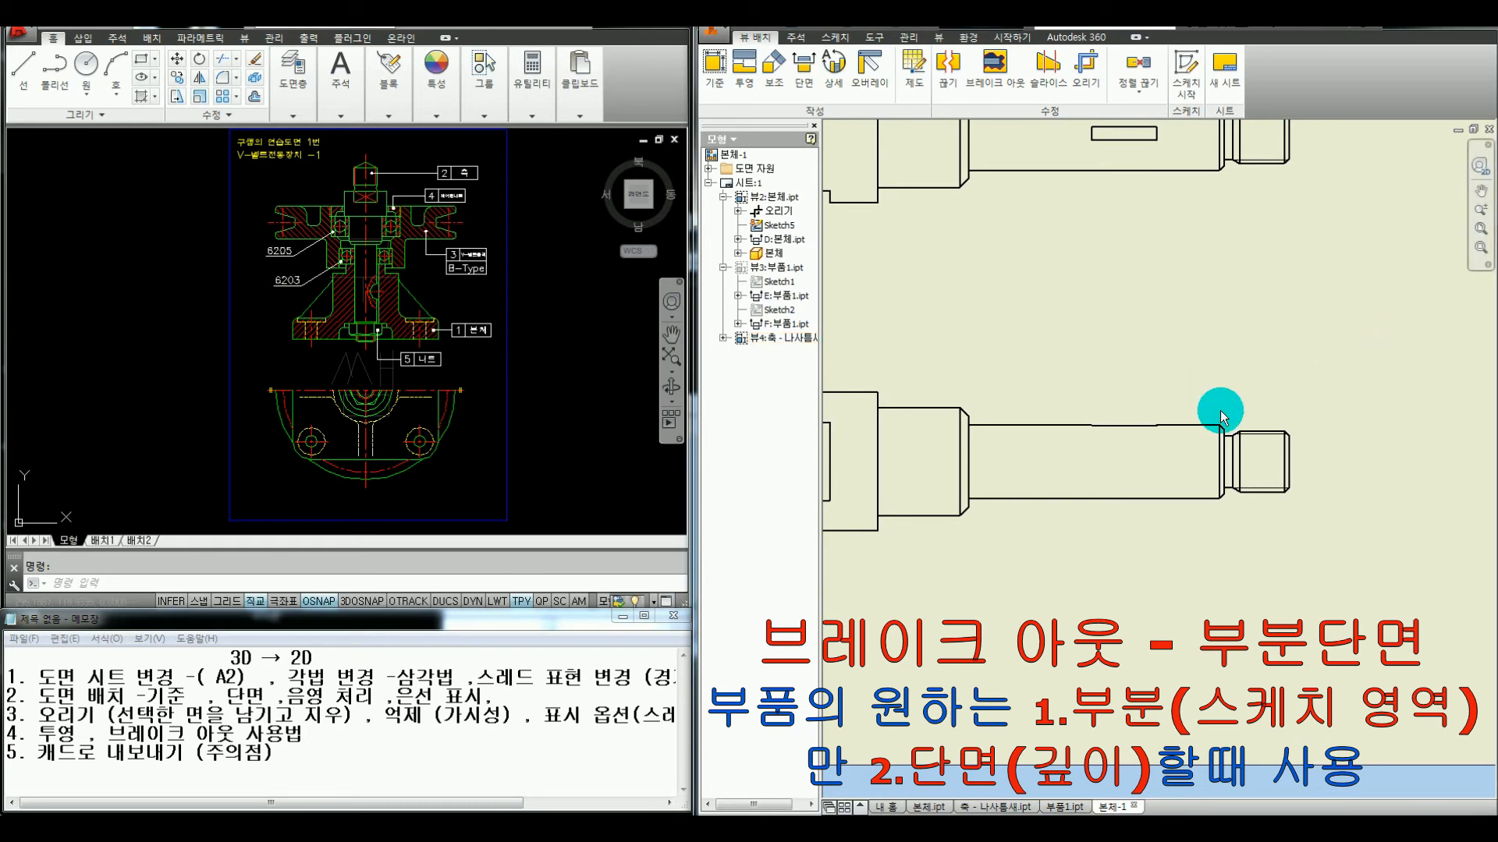
pyautogui.moveTo(1220, 410); pyautogui.dragTo(1284, 414, button='middle')
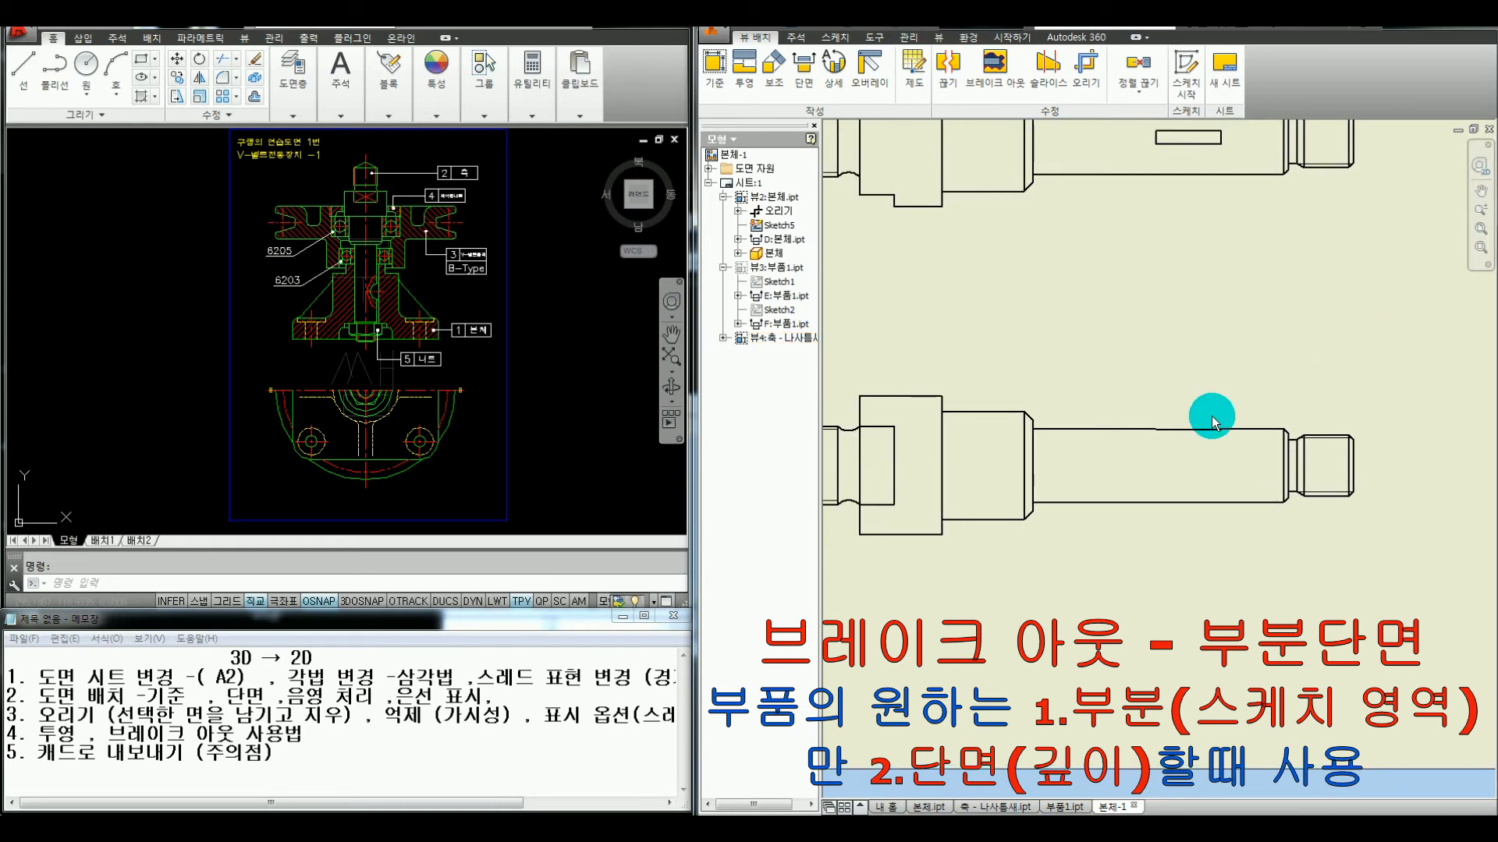
pyautogui.scroll(1, 1205, 428)
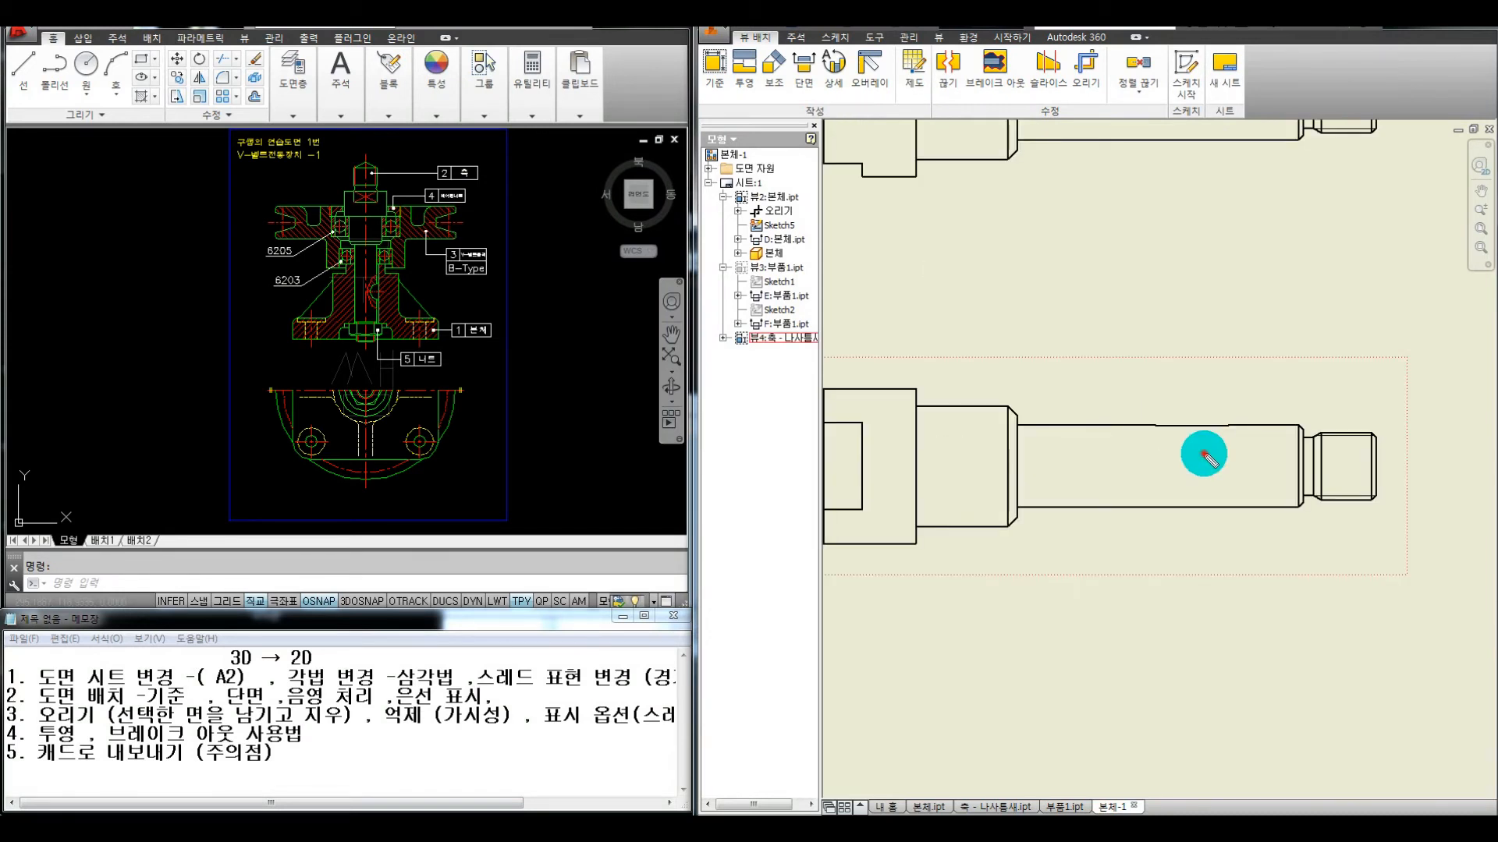
pyautogui.moveTo(1151, 425); pyautogui.dragTo(1230, 427)
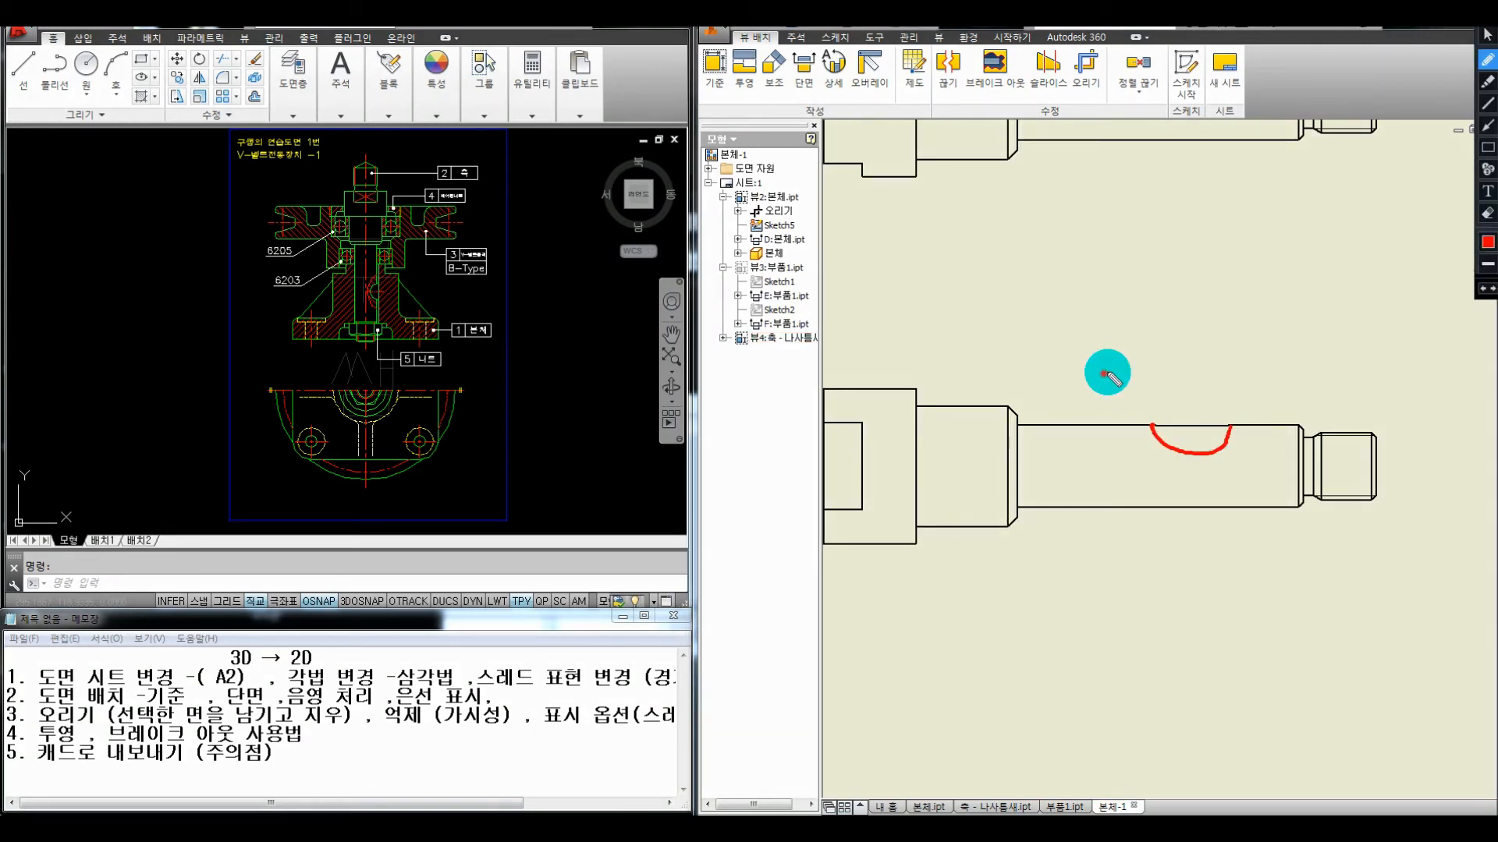
pyautogui.moveTo(1106, 374)
pyautogui.mouseDown()
pyautogui.moveTo(1093, 471)
pyautogui.moveTo(1234, 364)
pyautogui.moveTo(1147, 351)
pyautogui.moveTo(1251, 447)
pyautogui.mouseUp()
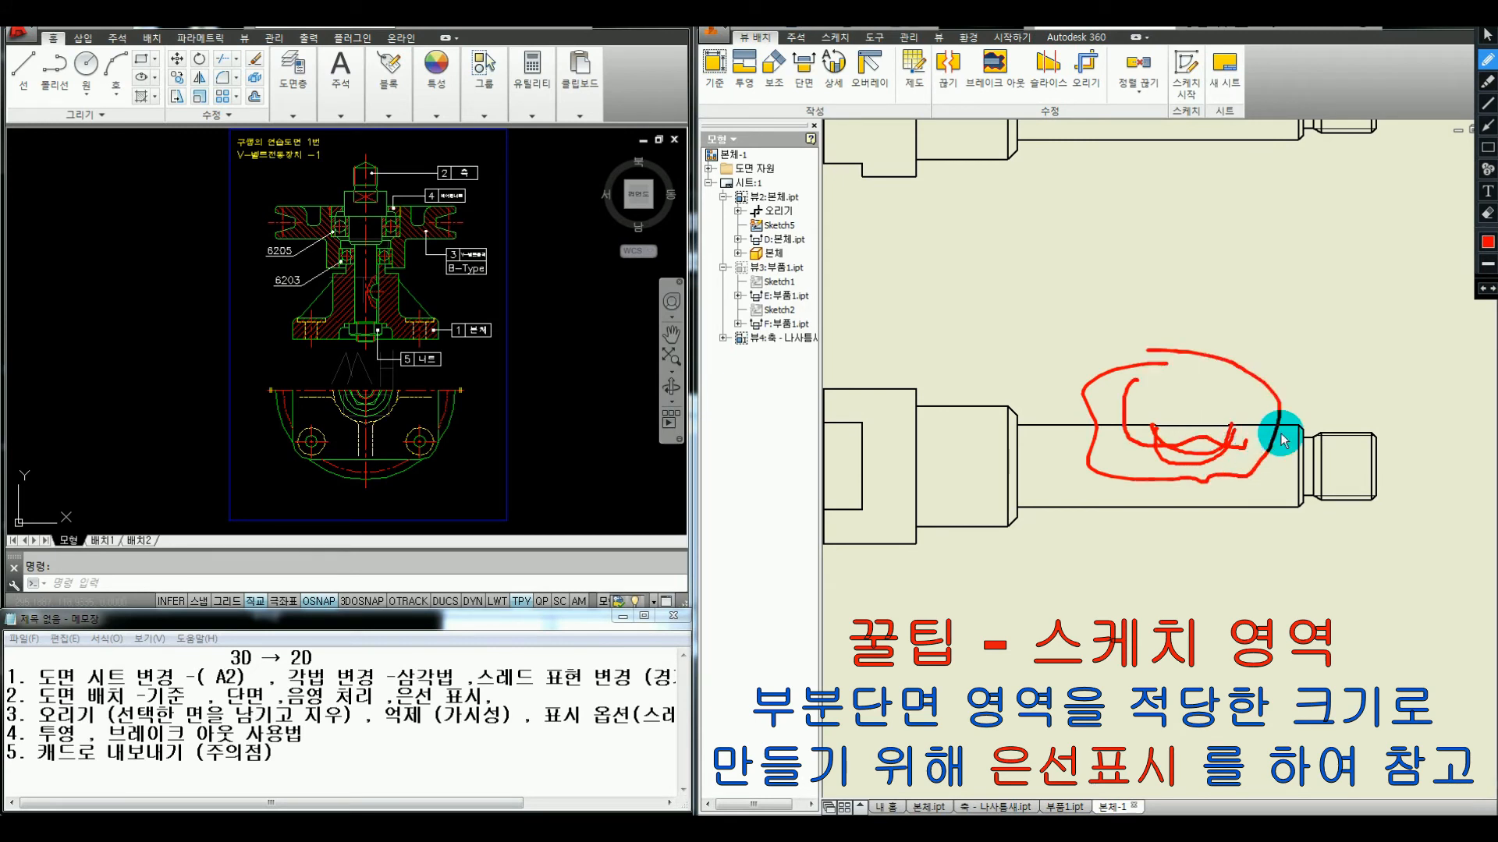
# Set the shaft's base view to display hidden lines so the keyway's concealed profile is drawn dashed
pyautogui.press('Escape')
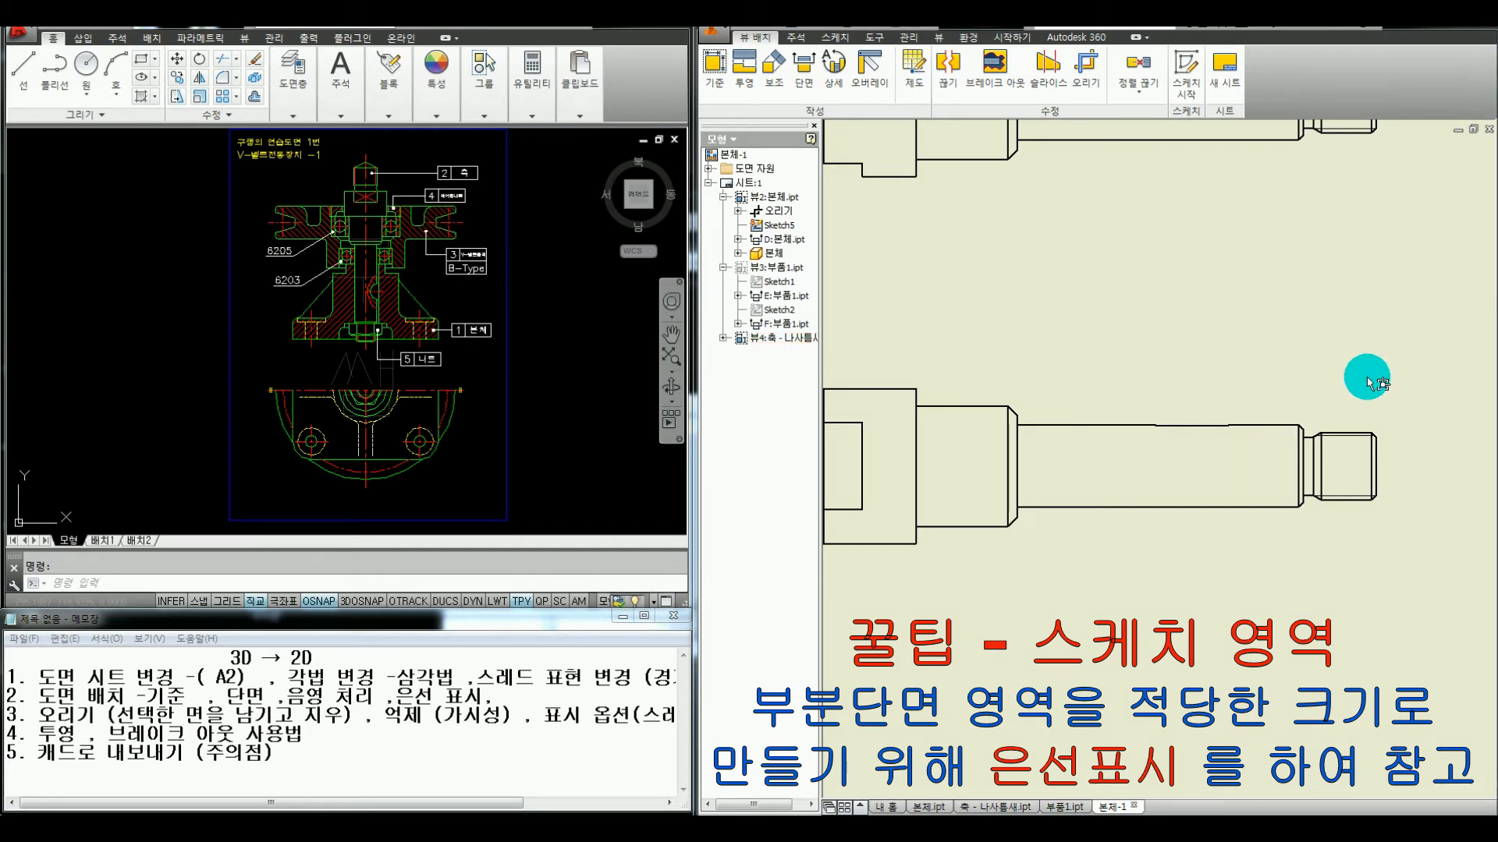
pyautogui.moveTo(1372, 382); pyautogui.dragTo(1339, 383)
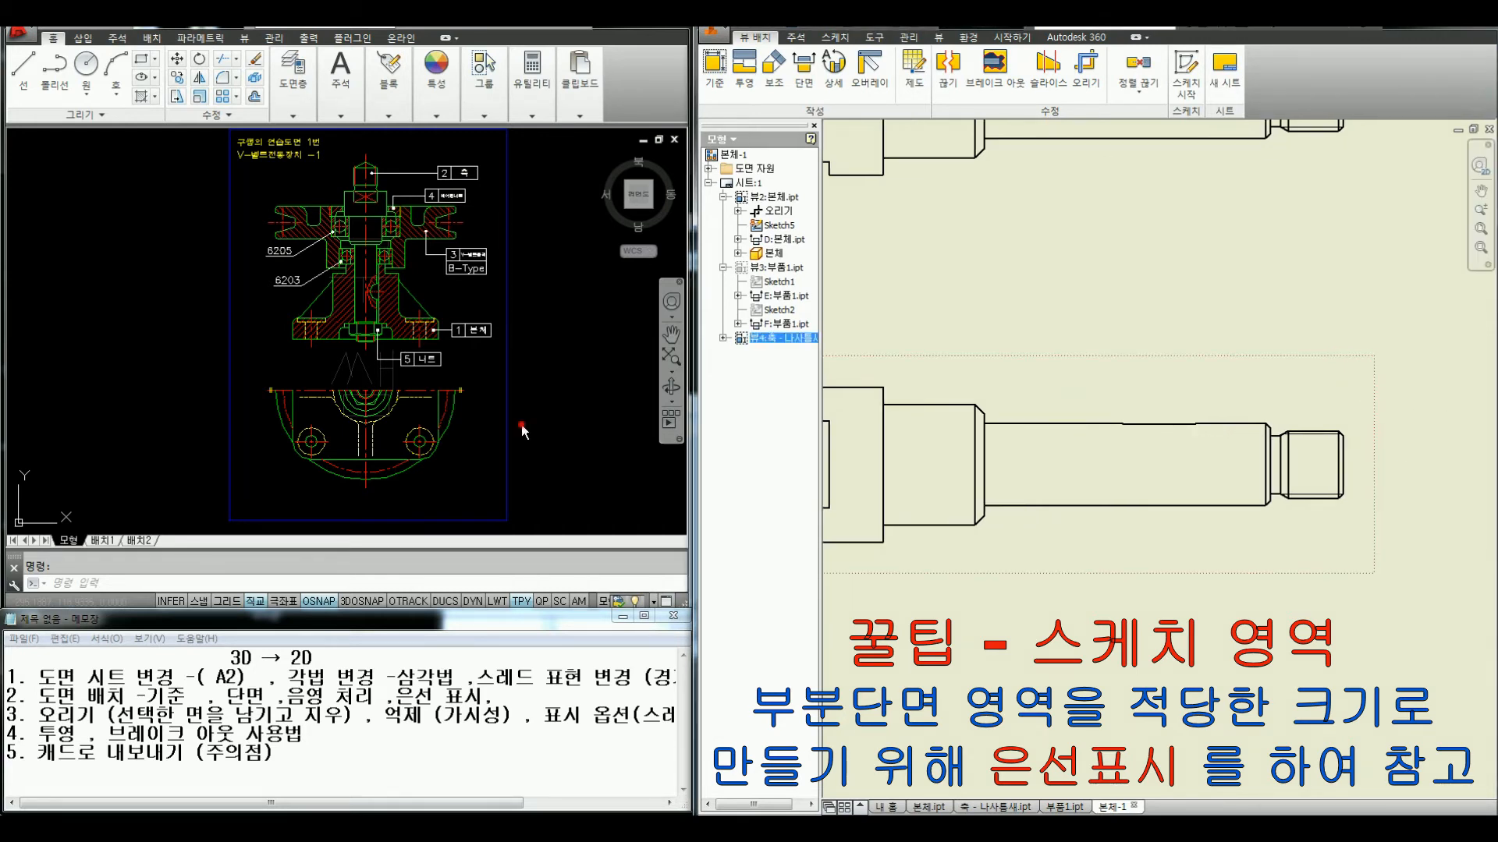
pyautogui.click(521, 425)
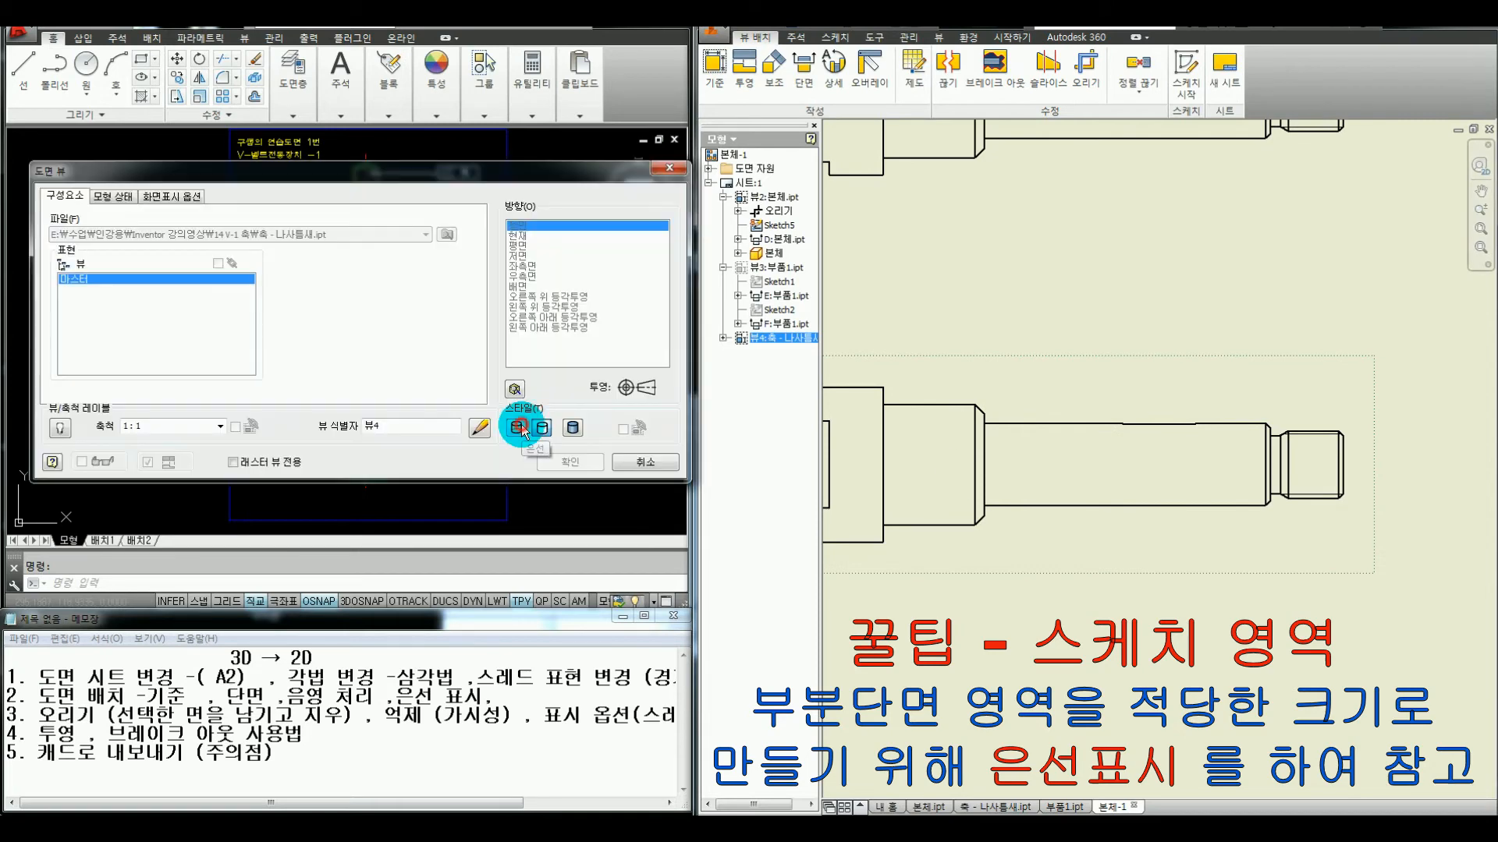
pyautogui.click(967, 475)
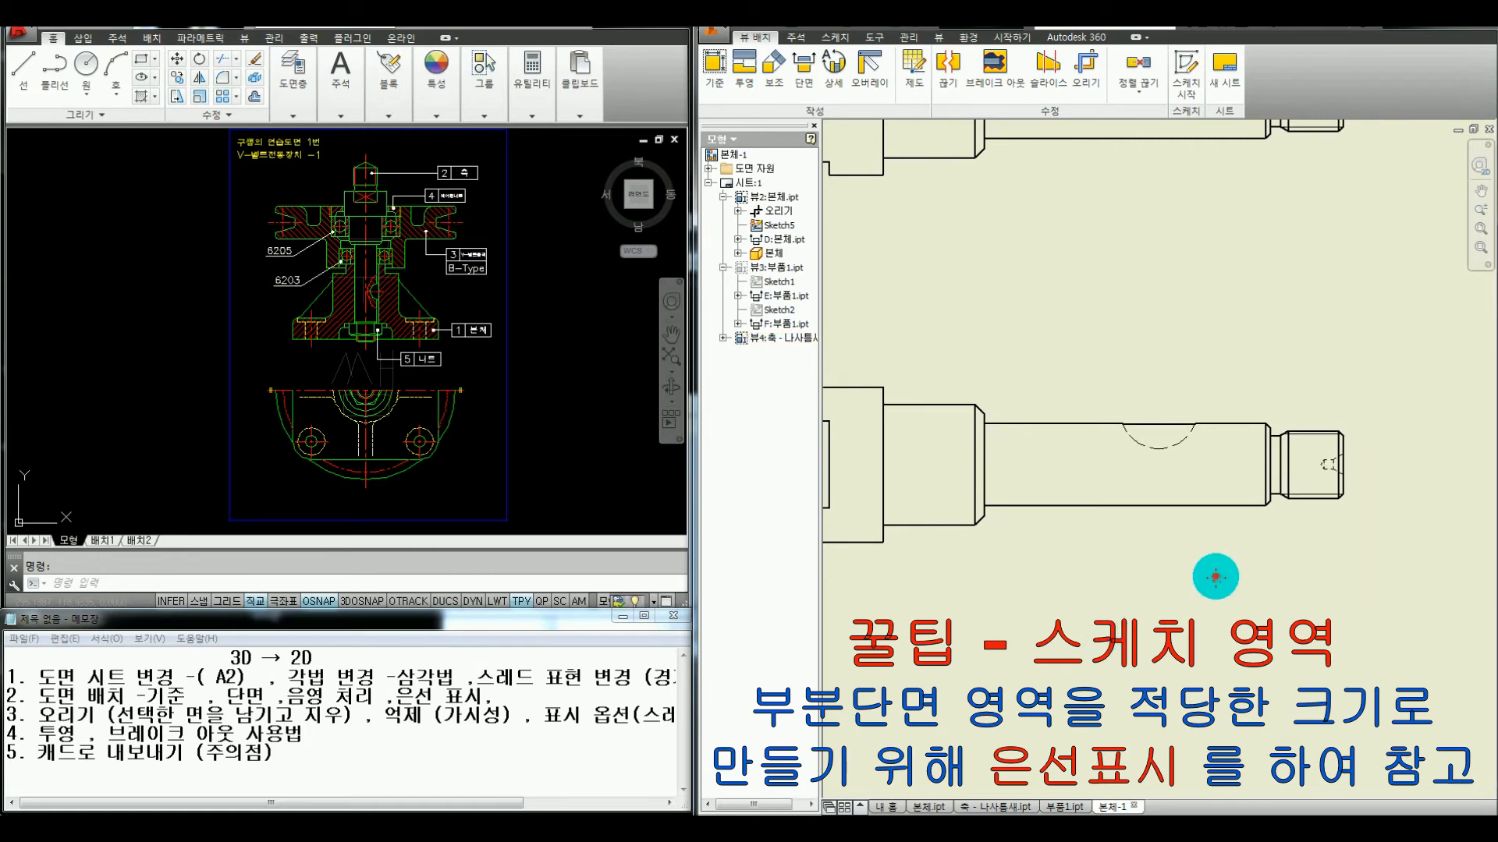
pyautogui.scroll(-5, 1240, 554)
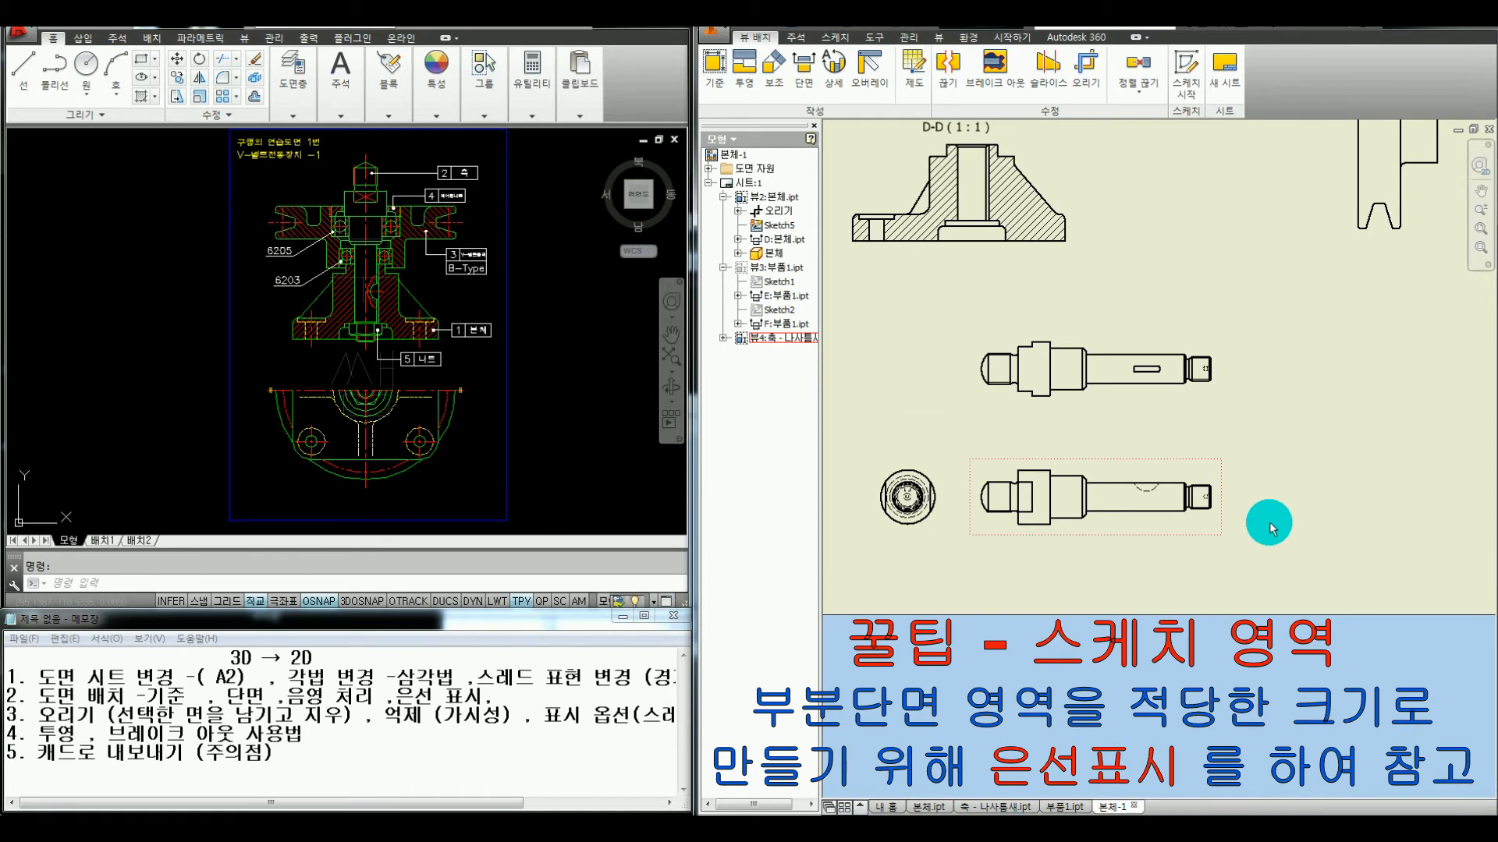
pyautogui.click(1269, 529)
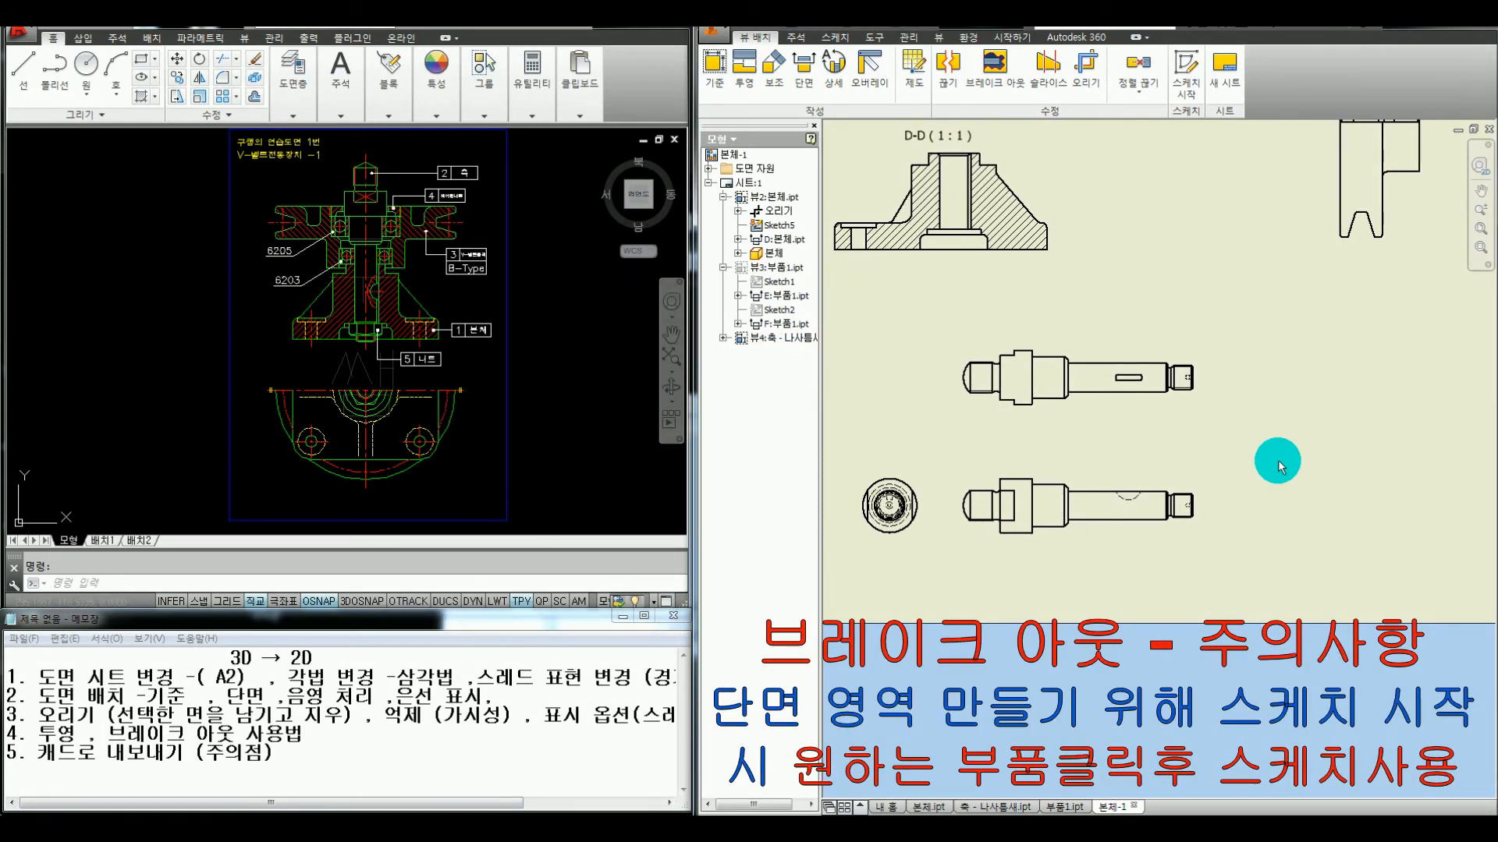
pyautogui.click(1186, 77)
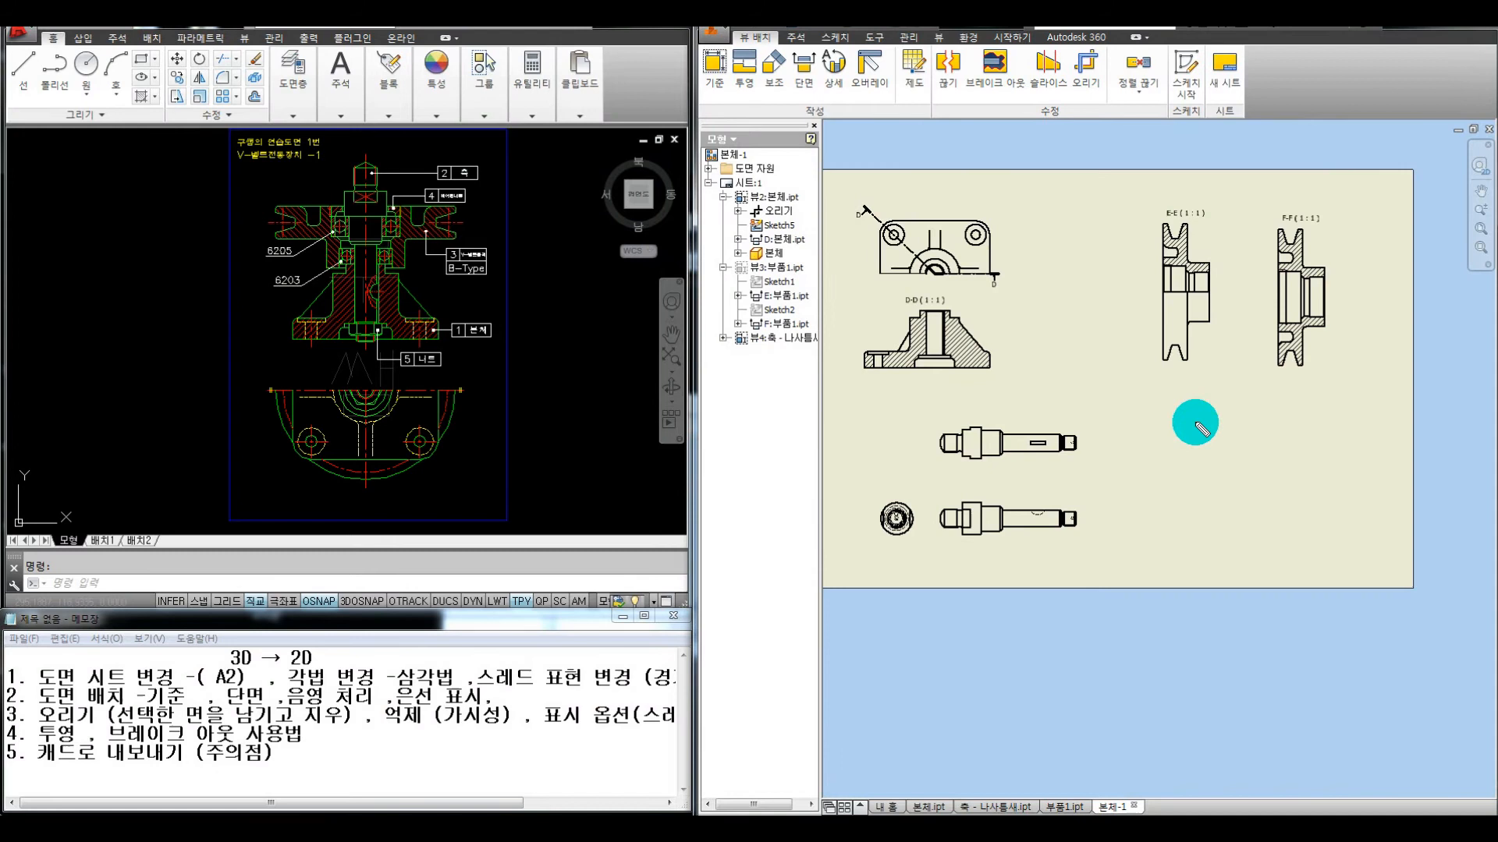
pyautogui.moveTo(1201, 429); pyautogui.dragTo(1389, 472)
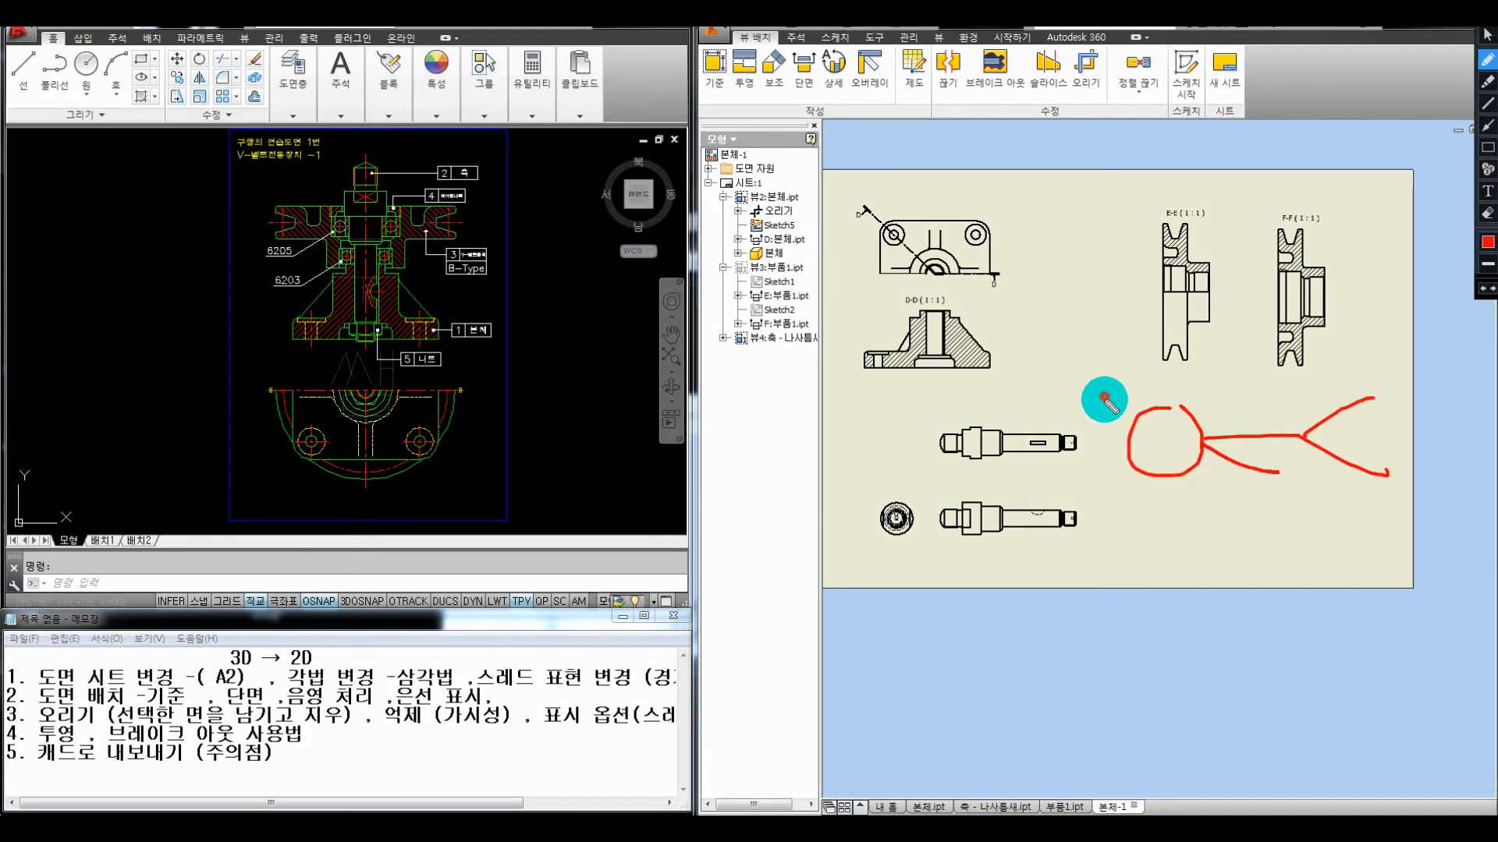
pyautogui.moveTo(1104, 400); pyautogui.dragTo(1146, 511)
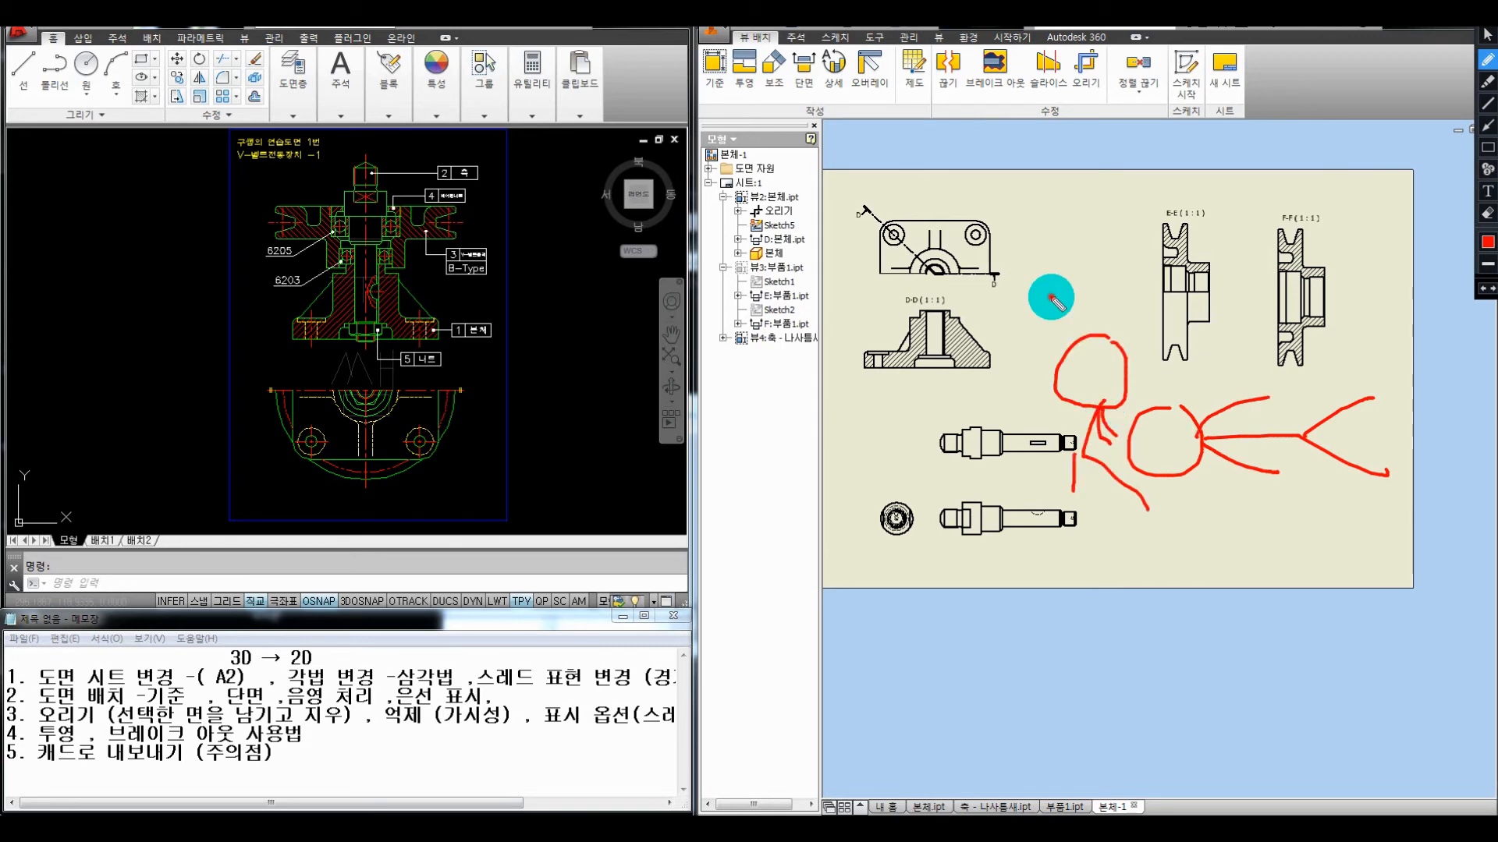
pyautogui.moveTo(1051, 297)
pyautogui.mouseDown()
pyautogui.moveTo(1062, 310)
pyautogui.moveTo(1073, 272)
pyautogui.mouseUp()
pyautogui.moveTo(981, 194); pyautogui.dragTo(991, 235)
pyautogui.moveTo(1006, 185); pyautogui.dragTo(1021, 228)
pyautogui.moveTo(1040, 183); pyautogui.dragTo(1211, 295)
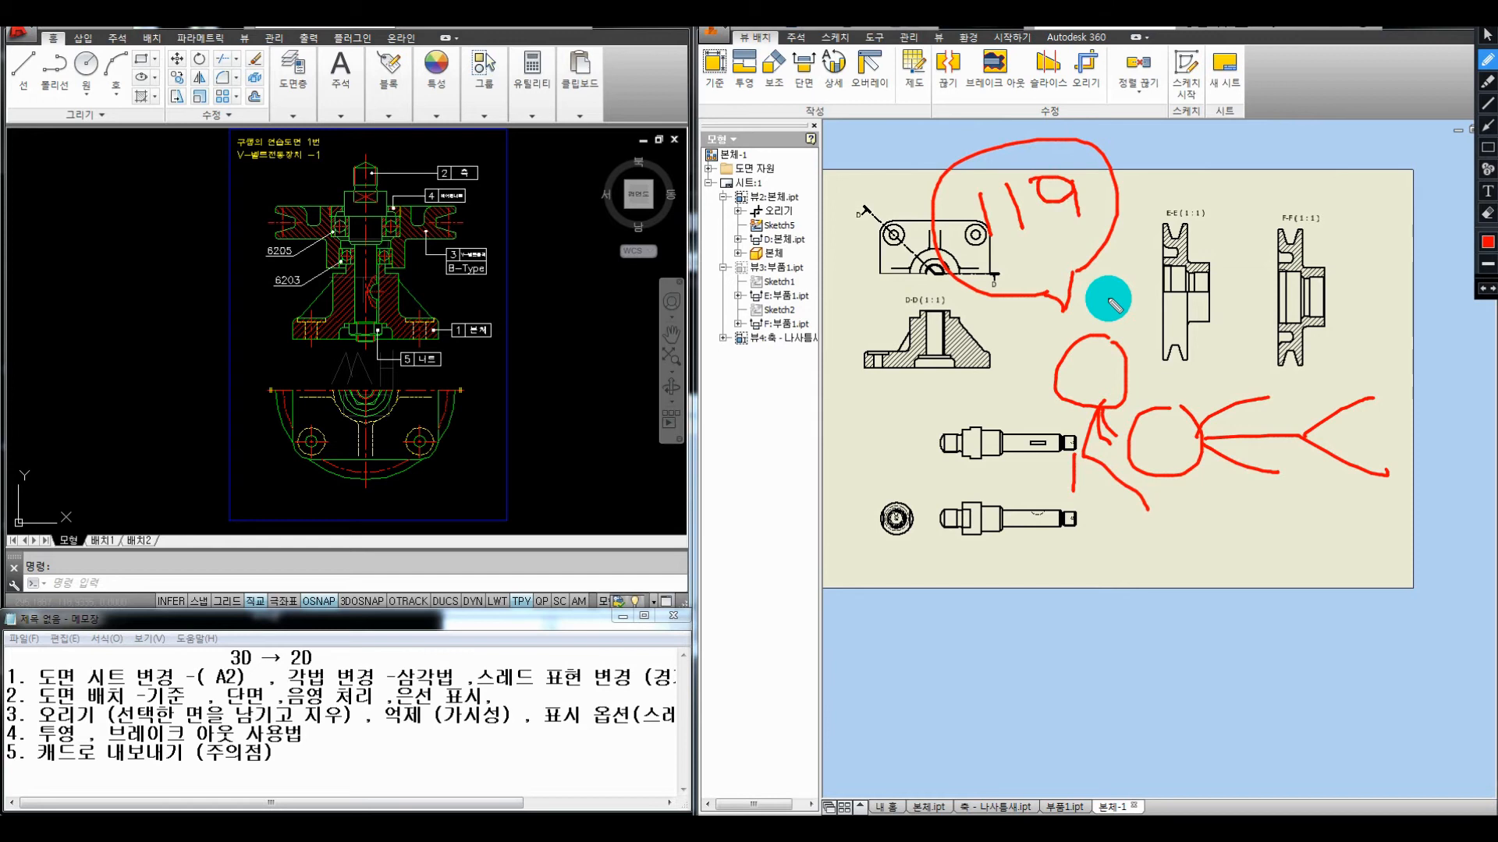
pyautogui.moveTo(882, 443); pyautogui.dragTo(887, 513)
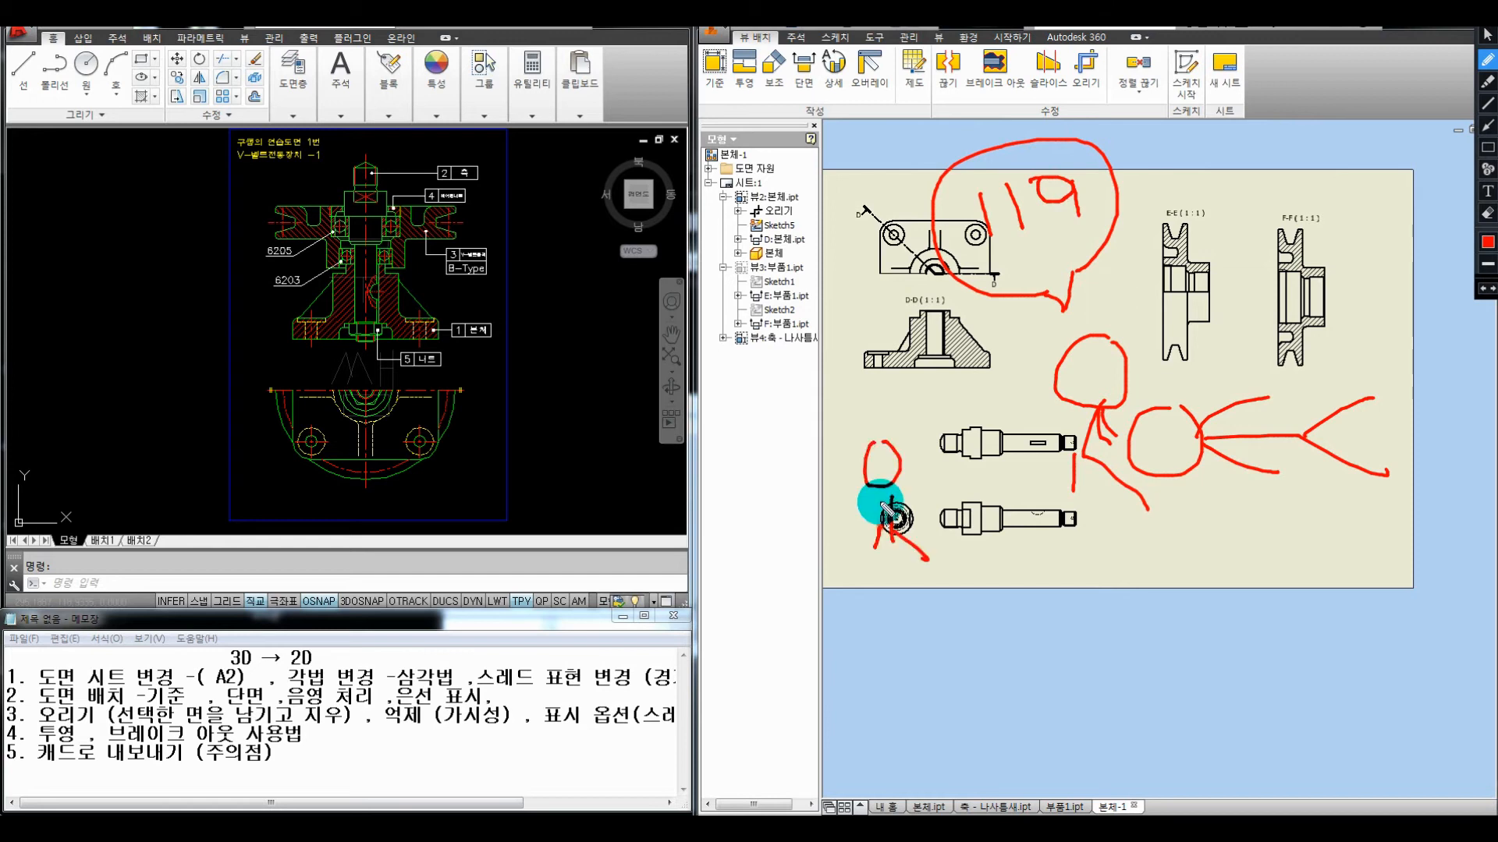
pyautogui.moveTo(875, 488); pyautogui.dragTo(867, 505)
pyautogui.moveTo(888, 484); pyautogui.dragTo(914, 513)
pyautogui.moveTo(1047, 582); pyautogui.dragTo(1055, 582)
pyautogui.moveTo(1034, 618); pyautogui.dragTo(1031, 628)
pyautogui.moveTo(1056, 620); pyautogui.dragTo(1079, 633)
pyautogui.moveTo(1053, 625); pyautogui.dragTo(1059, 658)
pyautogui.moveTo(1059, 659); pyautogui.dragTo(1051, 670)
pyautogui.moveTo(1059, 659); pyautogui.dragTo(1088, 674)
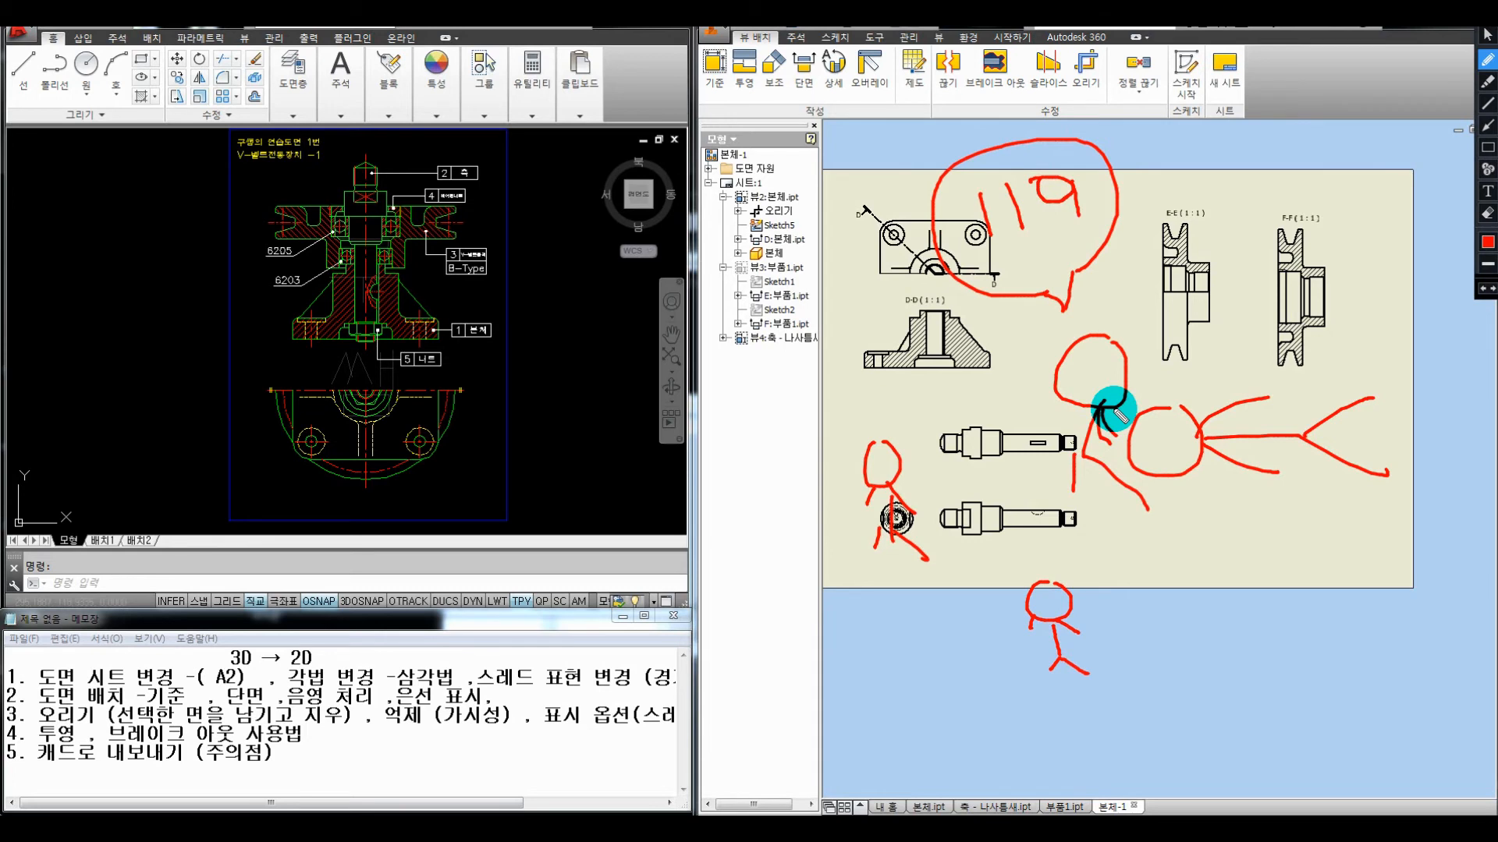
pyautogui.moveTo(866, 406)
pyautogui.mouseDown()
pyautogui.moveTo(875, 419)
pyautogui.moveTo(891, 396)
pyautogui.mouseUp()
pyautogui.moveTo(1073, 546)
pyautogui.mouseDown()
pyautogui.moveTo(1077, 568)
pyautogui.moveTo(1117, 562)
pyautogui.mouseUp()
pyautogui.moveTo(1277, 582); pyautogui.dragTo(1326, 586)
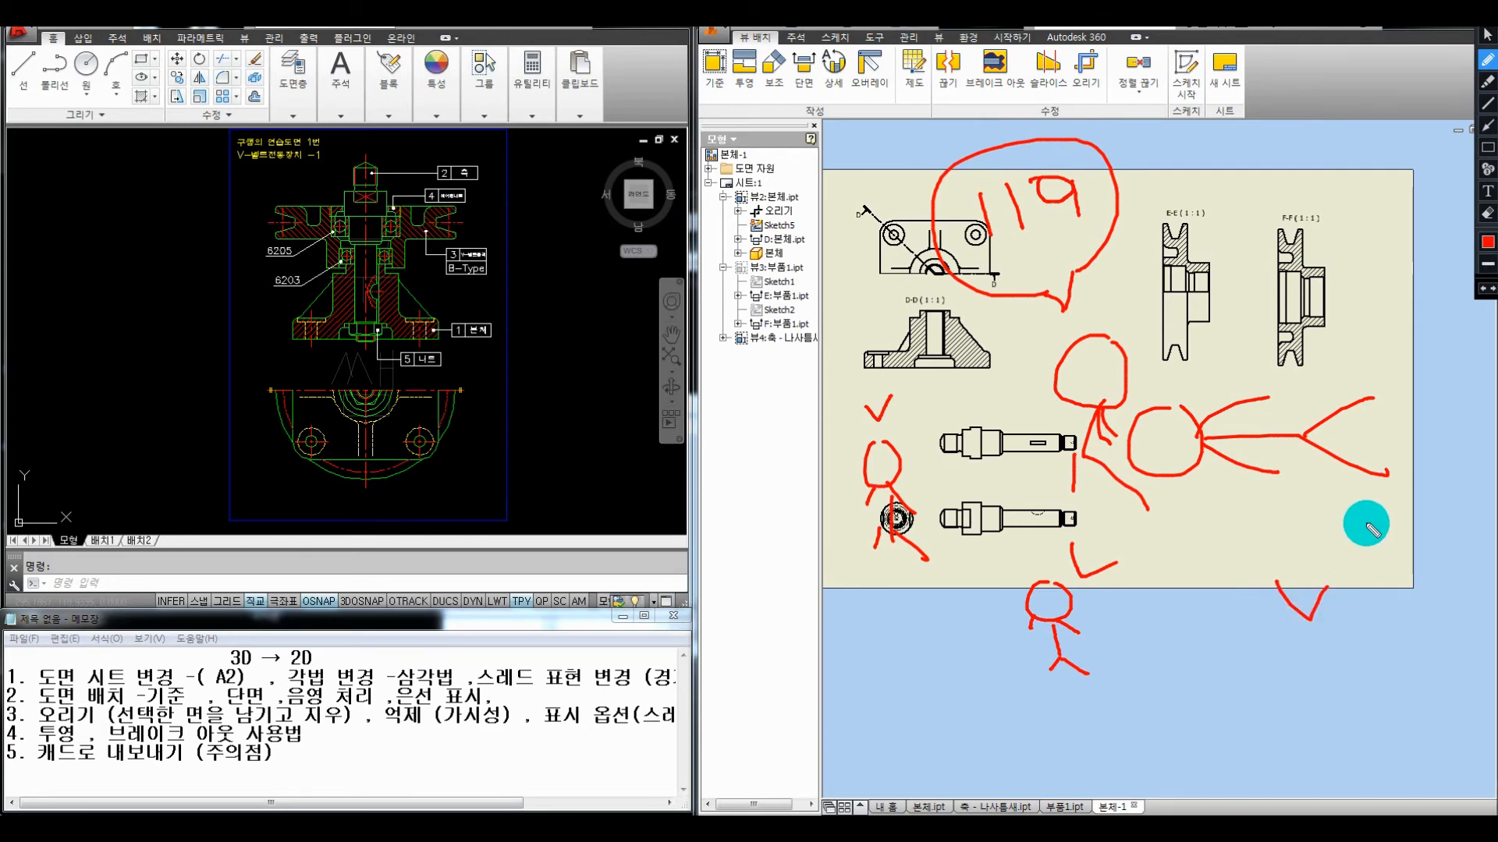
pyautogui.moveTo(1094, 404)
pyautogui.mouseDown()
pyautogui.moveTo(1003, 461)
pyautogui.moveTo(1029, 464)
pyautogui.mouseUp()
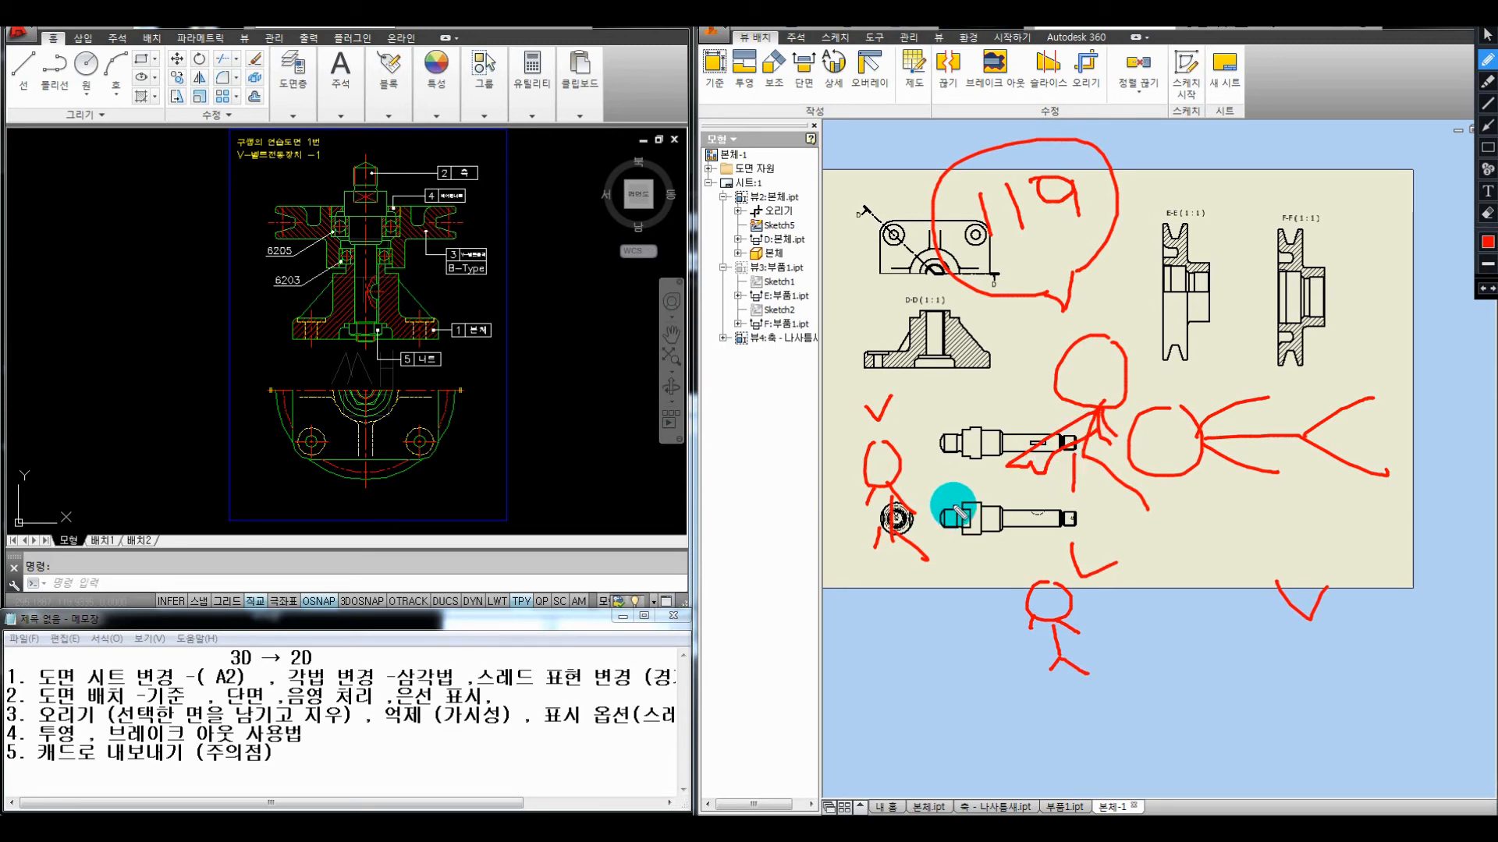
pyautogui.moveTo(1095, 423); pyautogui.dragTo(1100, 445)
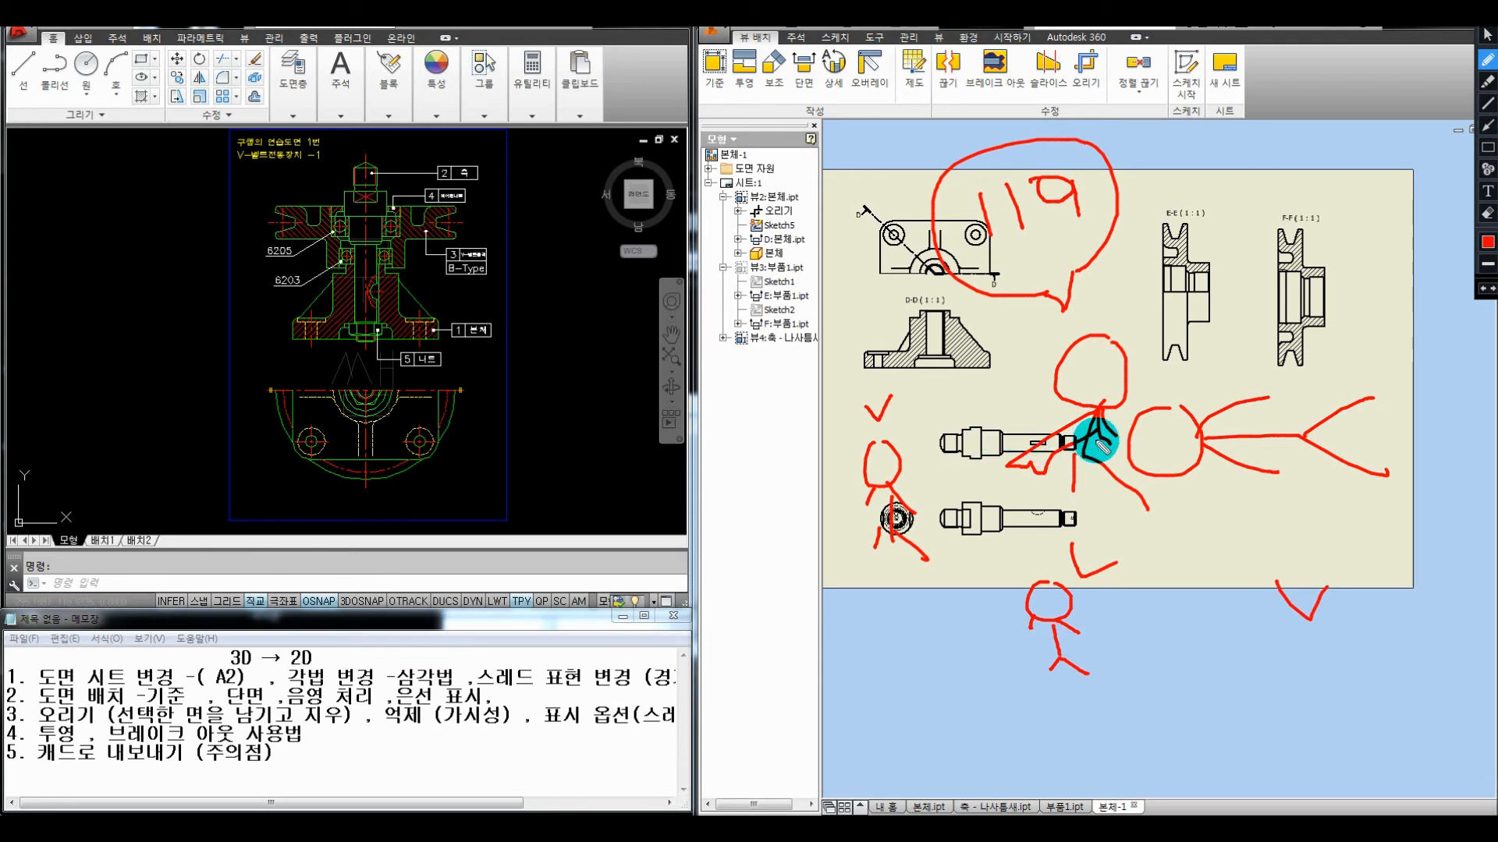
pyautogui.moveTo(1139, 381)
pyautogui.mouseDown()
pyautogui.moveTo(1140, 396)
pyautogui.moveTo(1140, 380)
pyautogui.mouseUp()
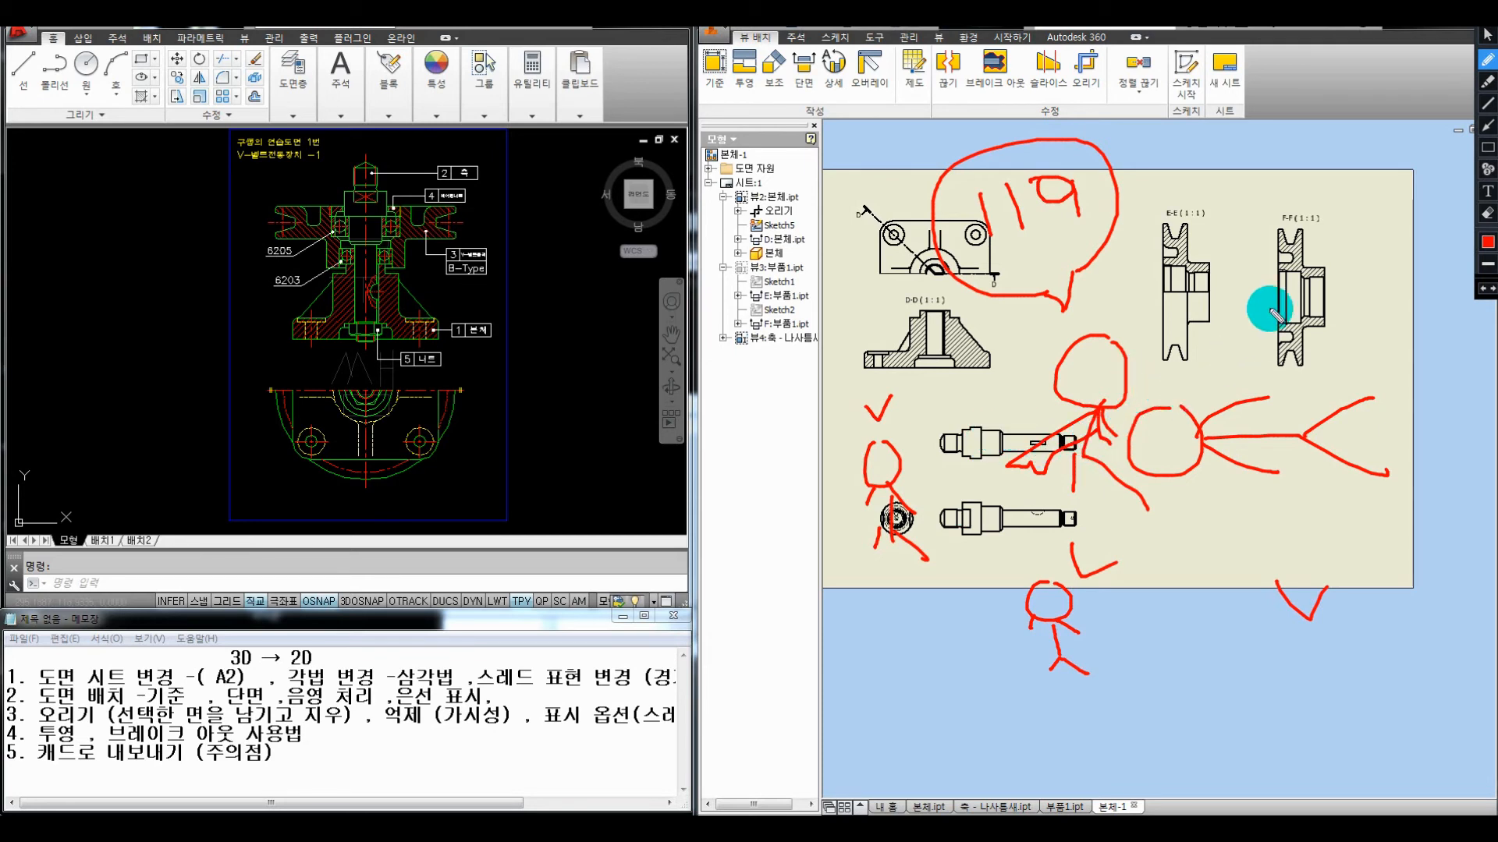
pyautogui.hotkey('ctrl', 'alt', 'd')
pyautogui.hotkey('ctrl', 'alt', 'd')
pyautogui.moveTo(1188, 175)
pyautogui.mouseDown()
pyautogui.moveTo(979, 512)
pyautogui.moveTo(1239, 153)
pyautogui.mouseUp()
pyautogui.moveTo(1195, 52)
pyautogui.mouseDown()
pyautogui.moveTo(1193, 92)
pyautogui.moveTo(1206, 59)
pyautogui.mouseUp()
pyautogui.moveTo(1010, 195)
pyautogui.mouseDown()
pyautogui.moveTo(889, 221)
pyautogui.moveTo(1039, 312)
pyautogui.moveTo(1007, 199)
pyautogui.mouseUp()
pyautogui.moveTo(1248, 212)
pyautogui.mouseDown()
pyautogui.moveTo(1128, 342)
pyautogui.moveTo(1228, 219)
pyautogui.mouseUp()
pyautogui.moveTo(994, 425)
pyautogui.mouseDown()
pyautogui.moveTo(883, 516)
pyautogui.moveTo(1148, 516)
pyautogui.moveTo(969, 431)
pyautogui.mouseUp()
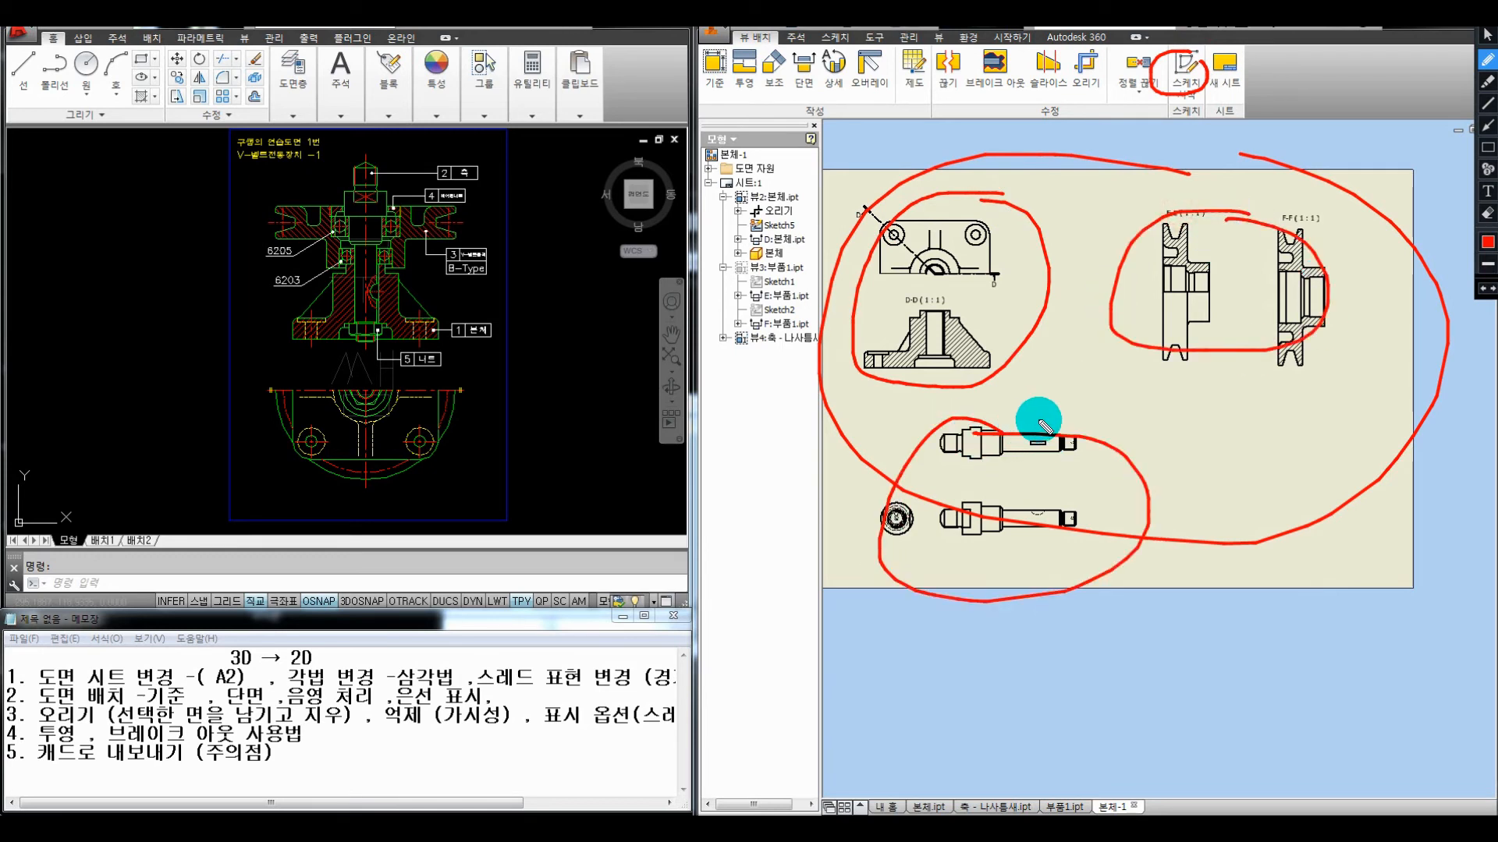
pyautogui.press('Escape')
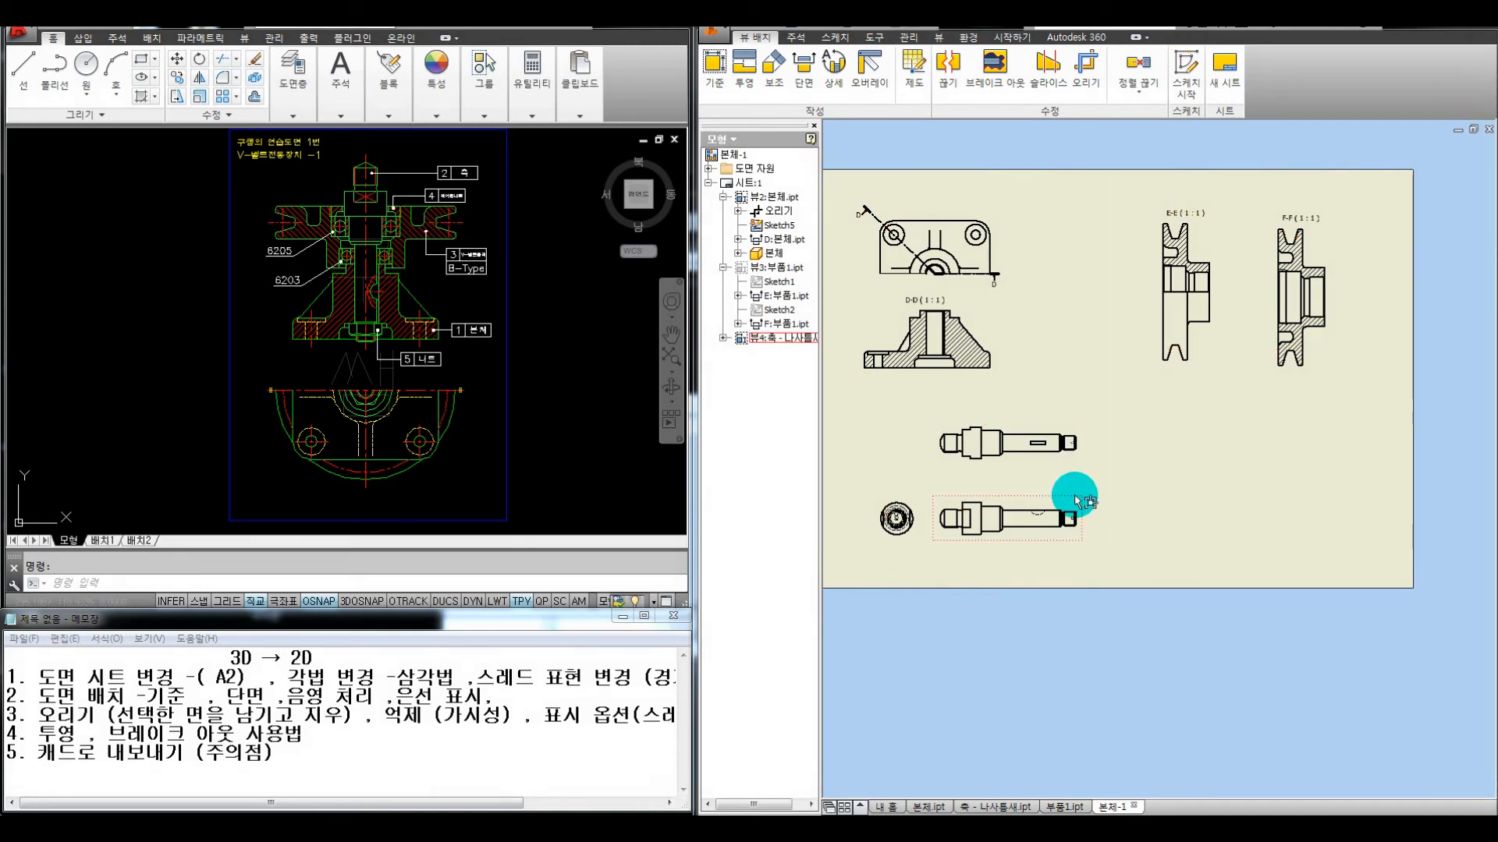
# Start a sketch attached to the shaft's base view and close it without drawing any geometry
pyautogui.click(1076, 497)
pyautogui.hotkey('ctrl', 'alt', 'd')
pyautogui.moveTo(788, 324)
pyautogui.mouseDown()
pyautogui.moveTo(744, 324)
pyautogui.moveTo(783, 320)
pyautogui.mouseUp()
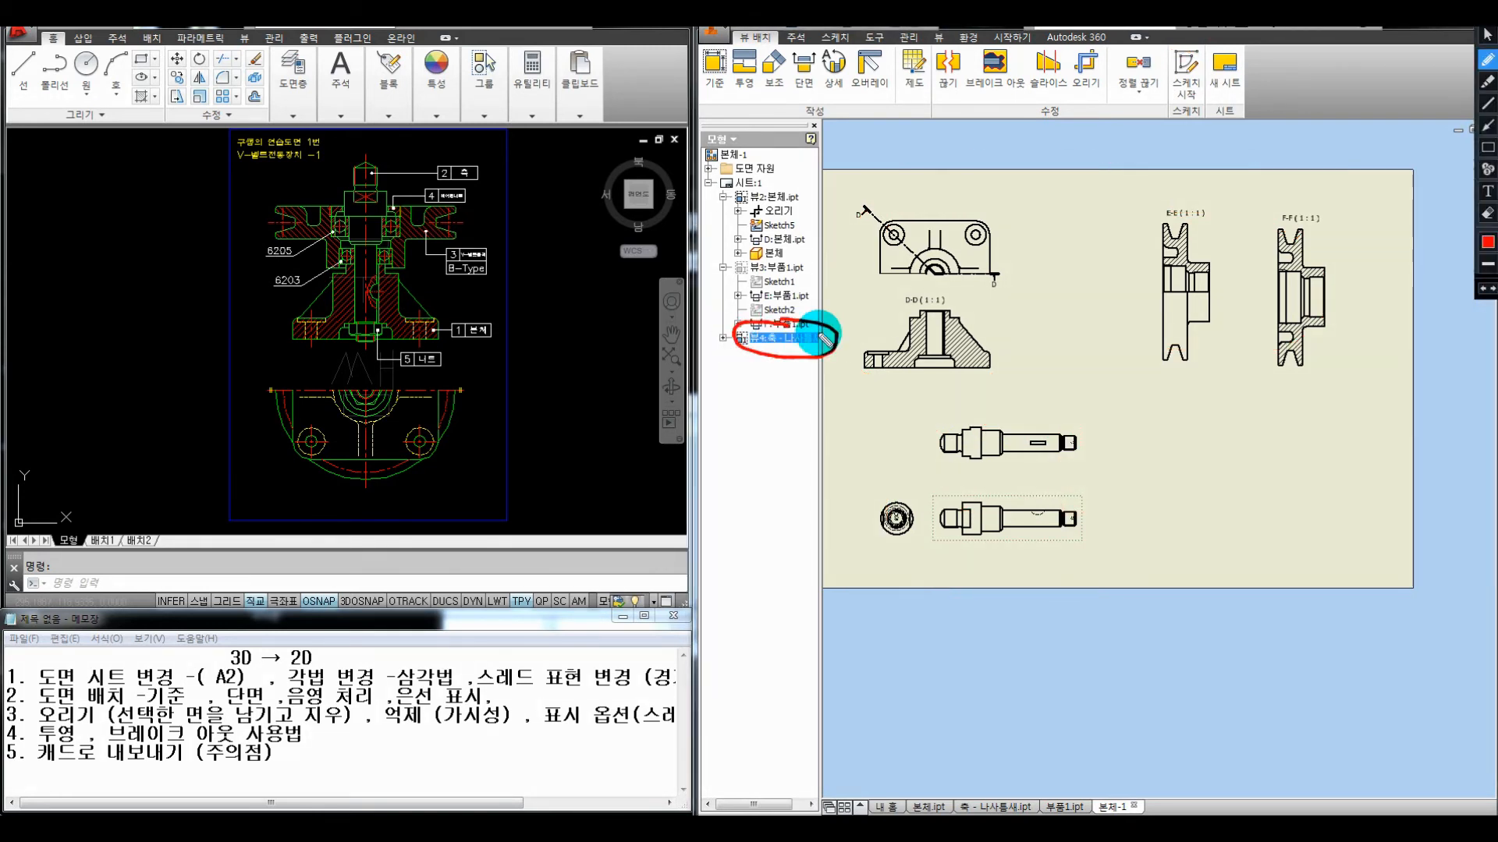
pyautogui.press('Escape')
pyautogui.click(1081, 499)
pyautogui.click(1186, 82)
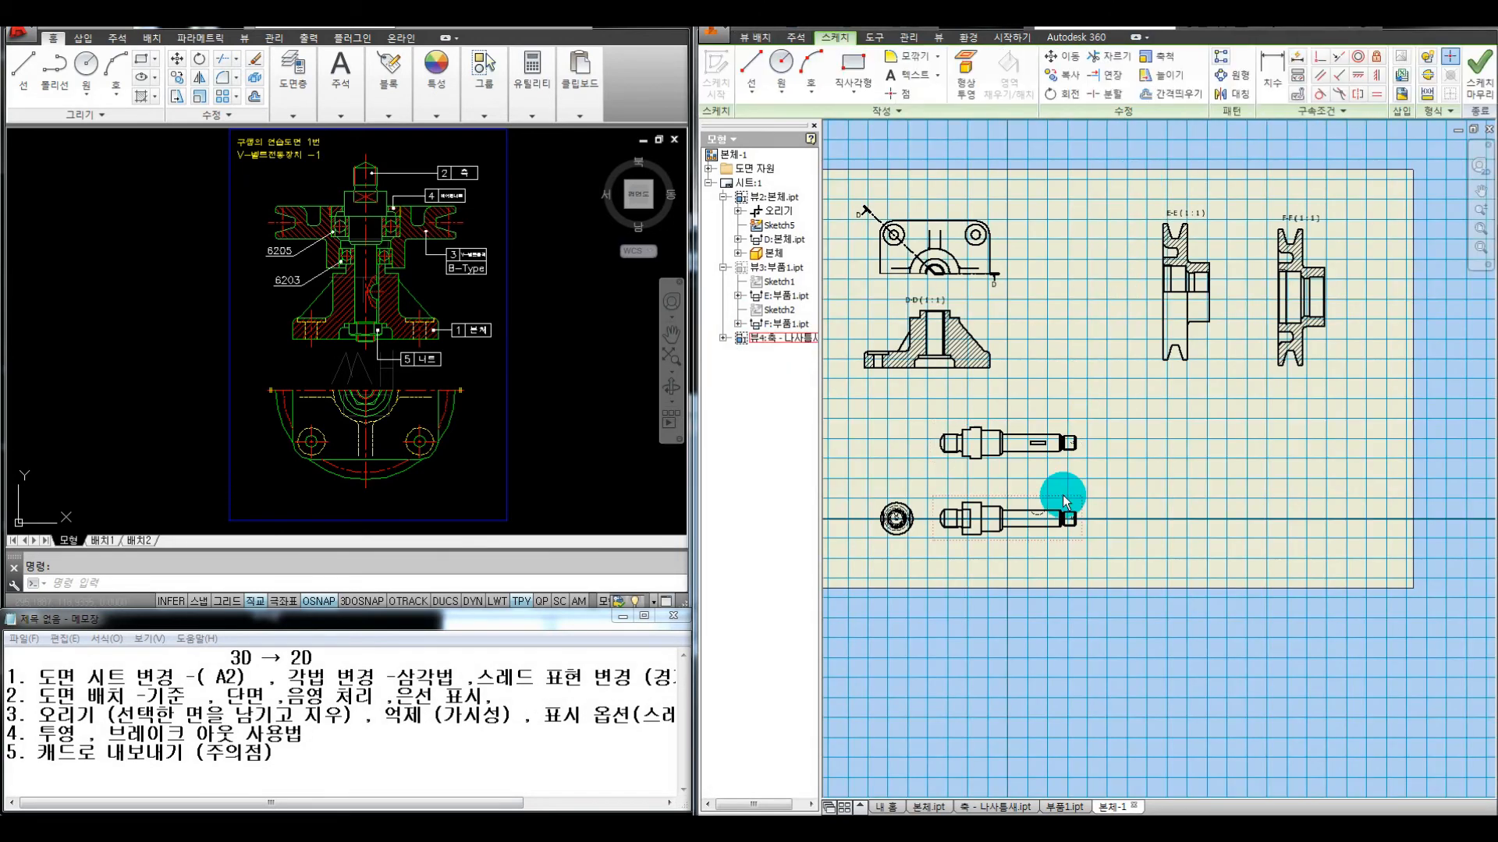
pyautogui.scroll(5, 1065, 501)
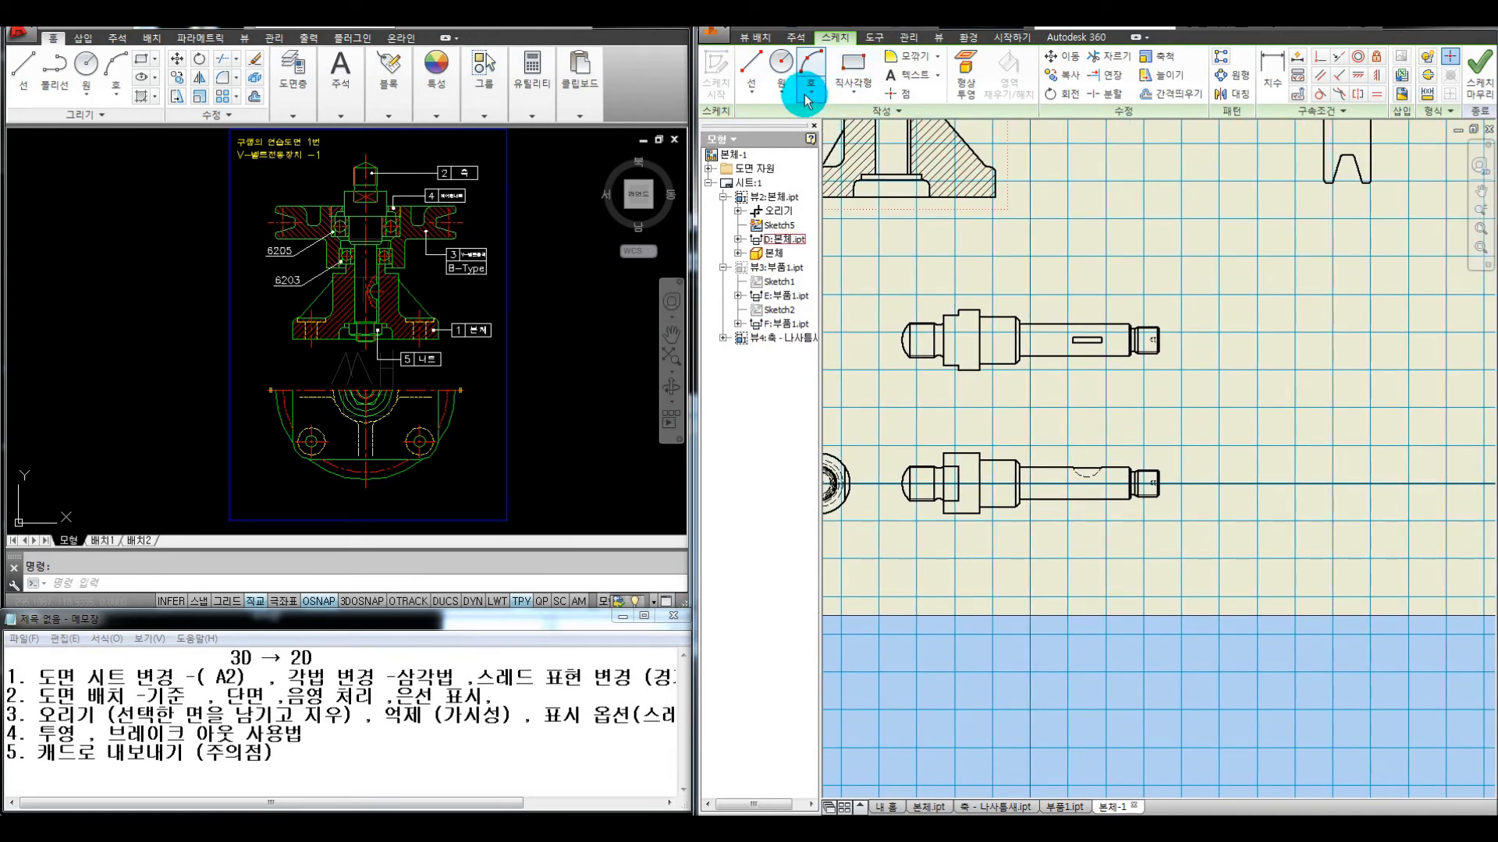
pyautogui.click(751, 92)
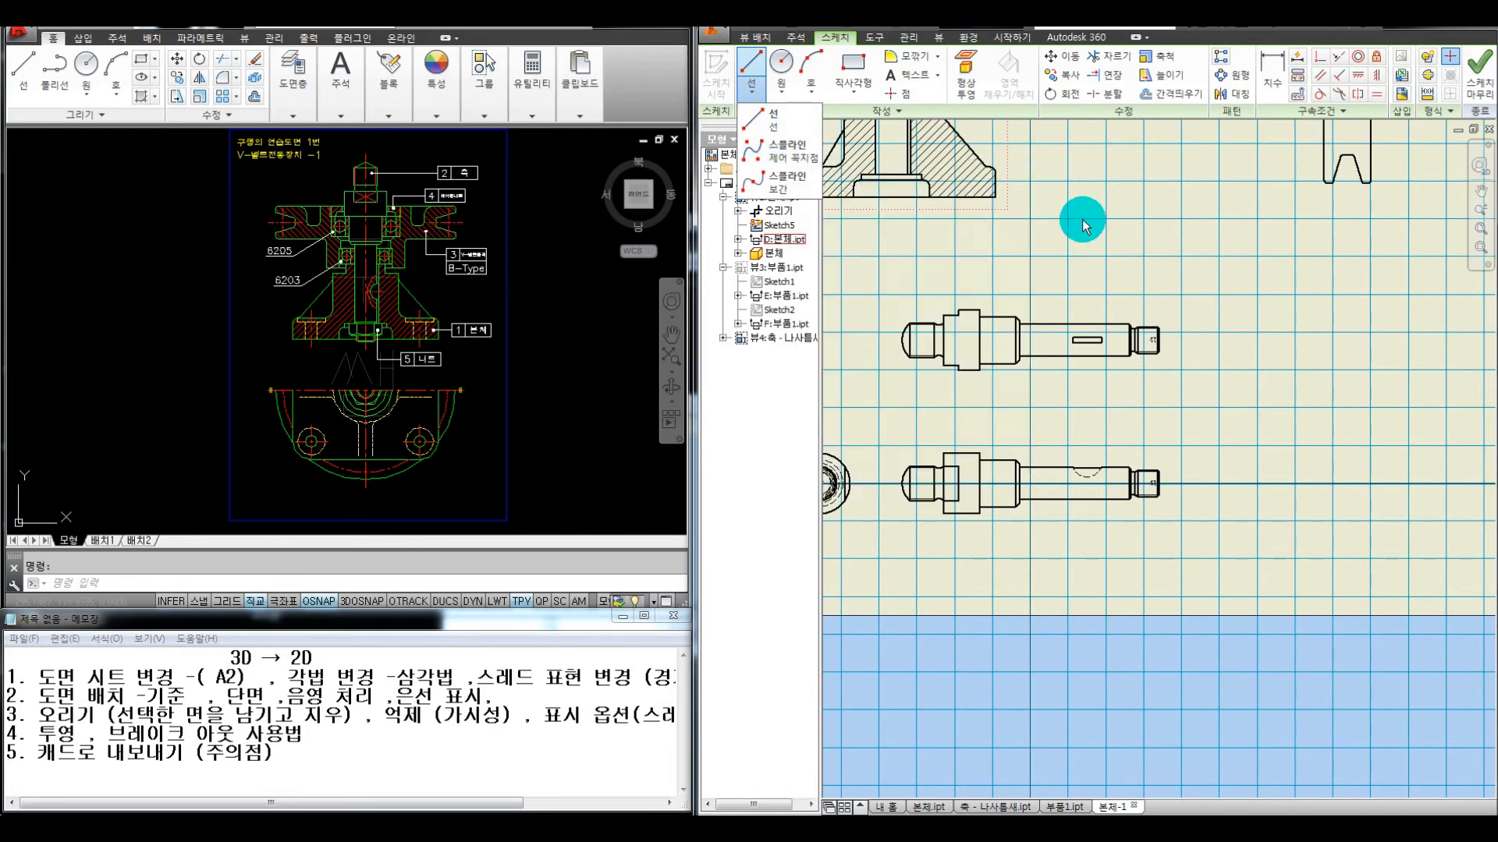
pyautogui.click(1476, 74)
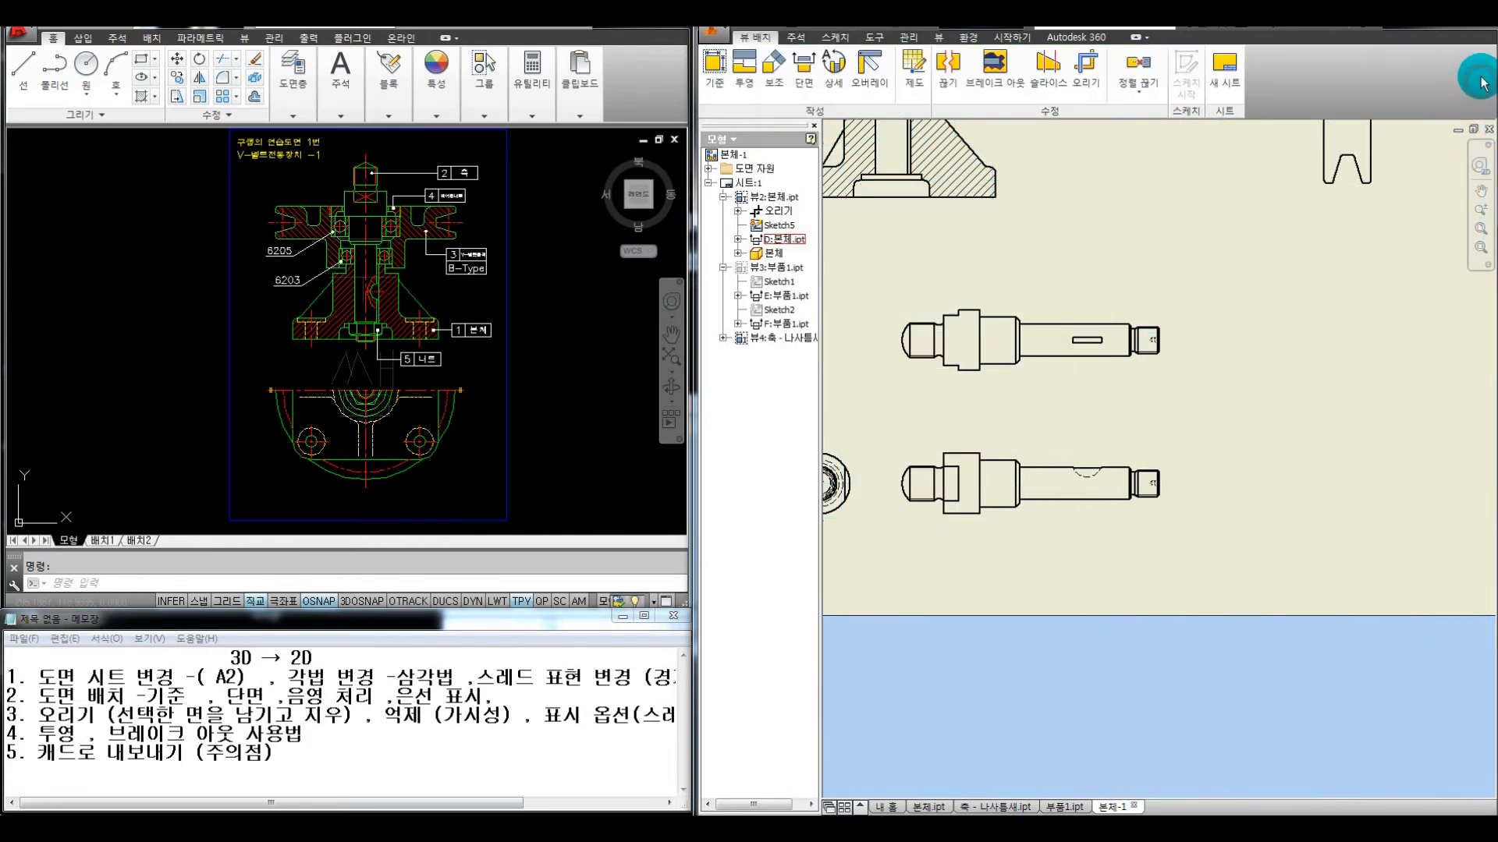
# Draw a rectangle around the keyway of the shaft's base view in a sheet sketch not attached to any view
pyautogui.click(1187, 66)
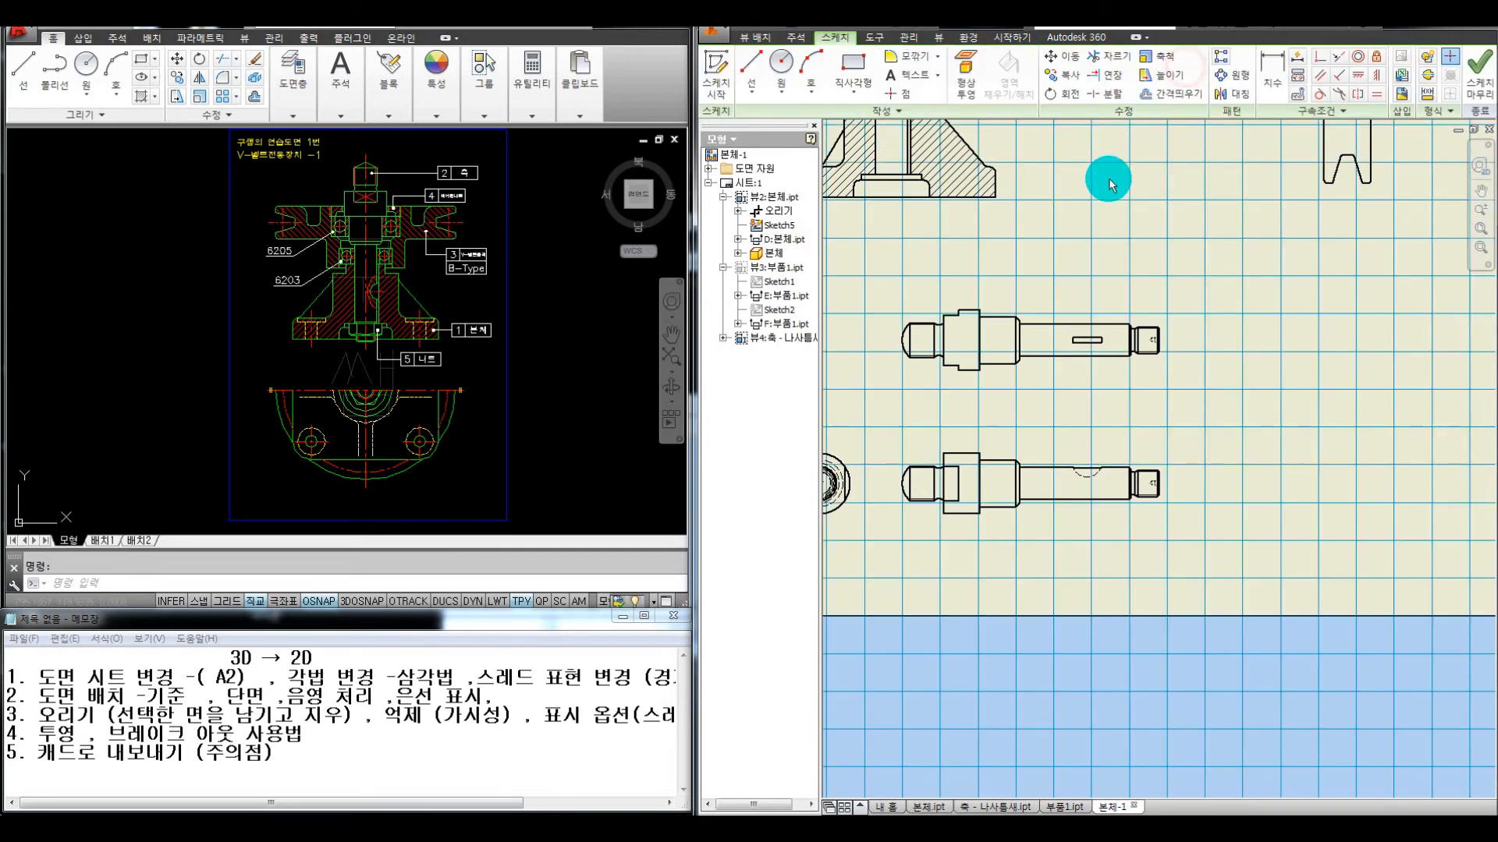
pyautogui.click(852, 75)
pyautogui.click(1033, 421)
pyautogui.click(1115, 489)
pyautogui.click(1476, 74)
# Try to create a break-out section in the shaft's base view from the rectangle in the sheet sketch
pyautogui.click(995, 66)
pyautogui.click(1070, 460)
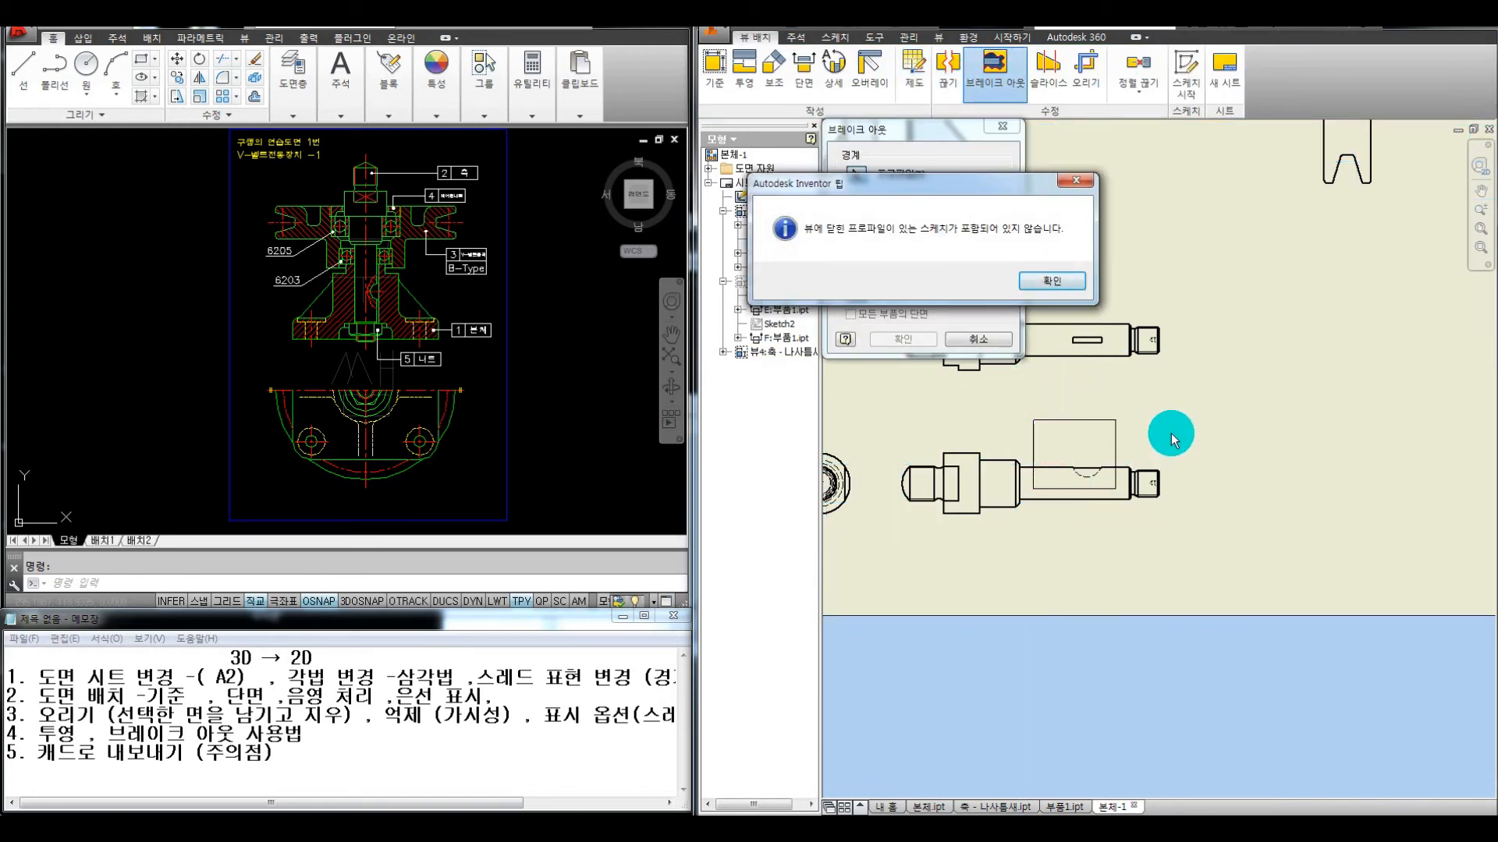
pyautogui.click(1043, 279)
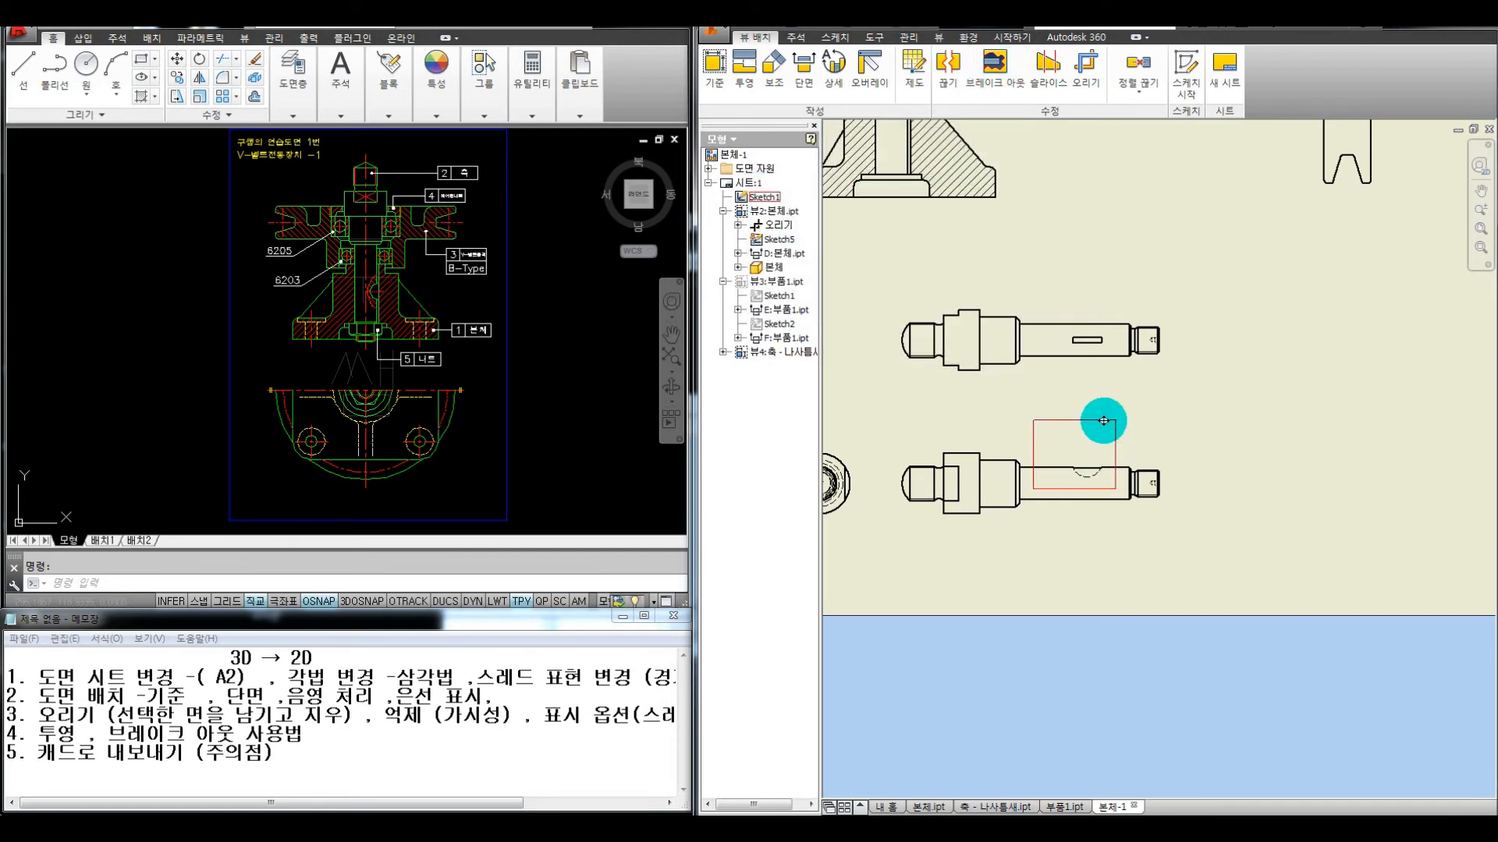
# In a sketch attached to the shaft's base view, draw a closed control-vertex spline around the keyway's hidden outline
pyautogui.click(1170, 473)
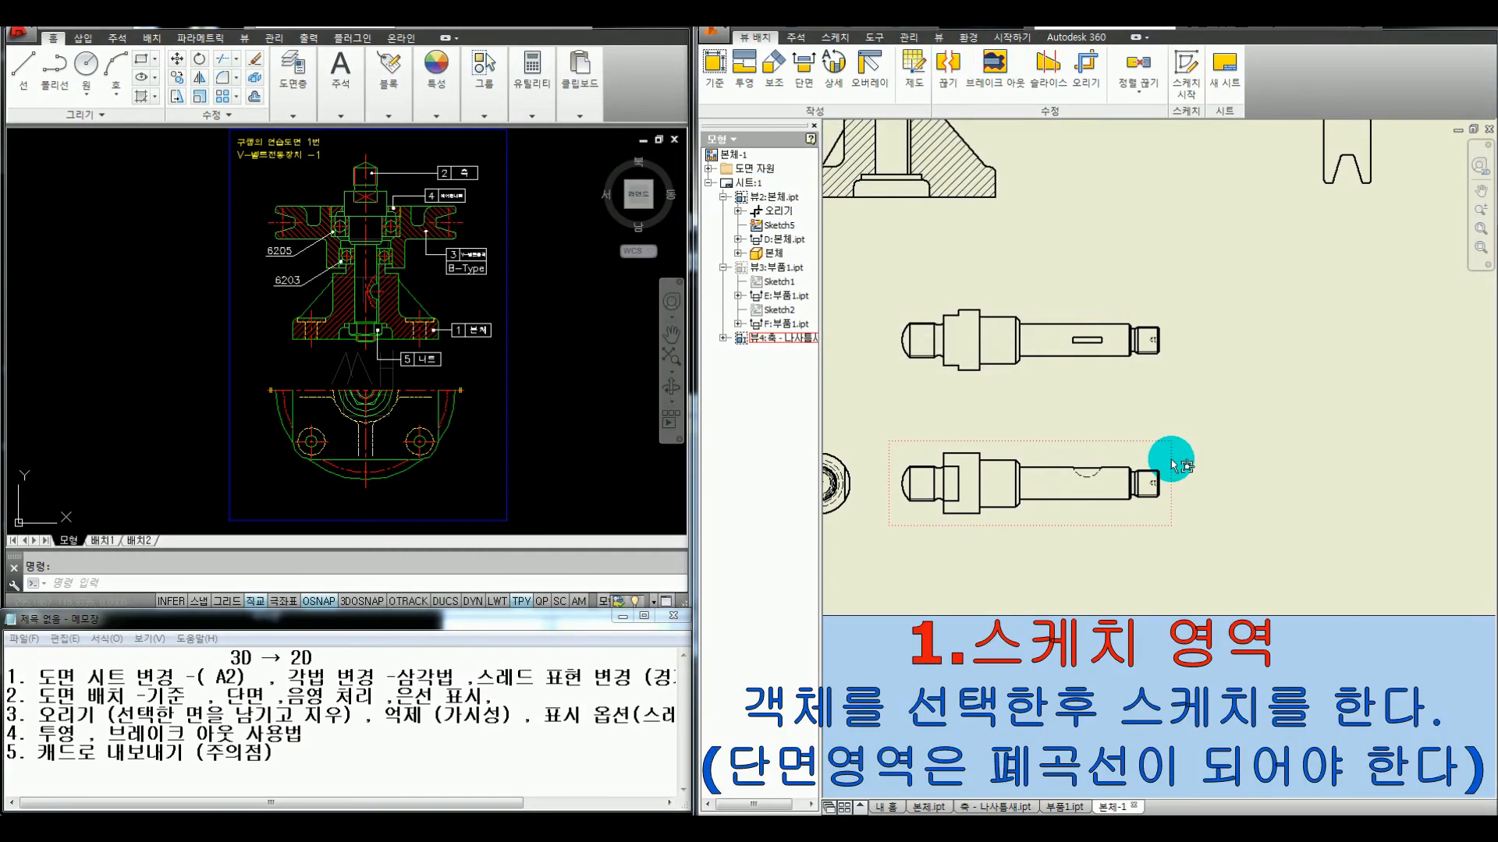
pyautogui.click(1187, 78)
pyautogui.click(751, 90)
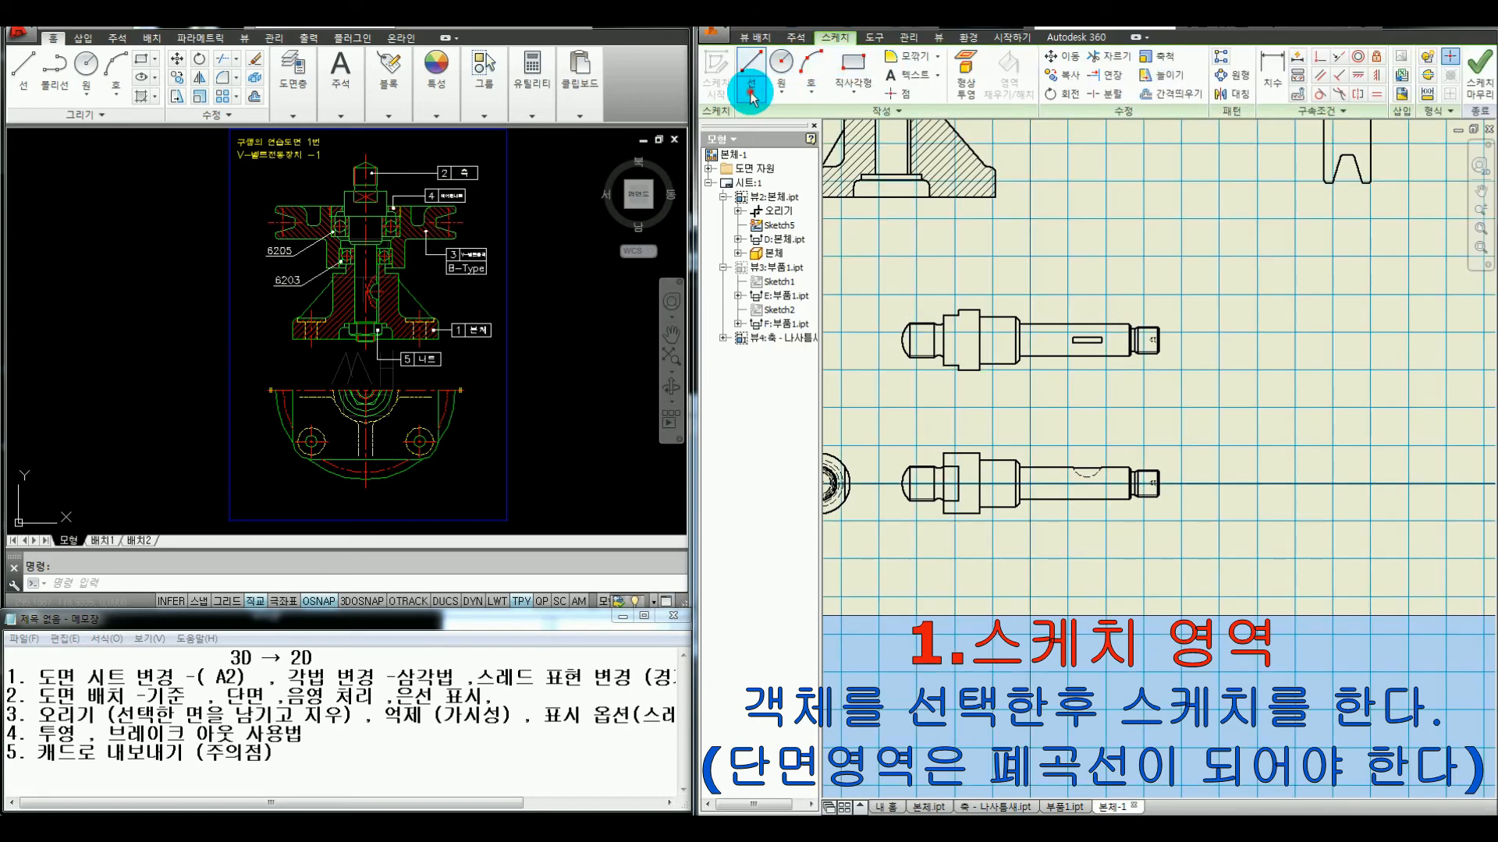
pyautogui.click(762, 134)
pyautogui.click(1065, 428)
pyautogui.click(1046, 459)
pyautogui.click(1058, 483)
pyautogui.scroll(3, 1074, 470)
pyautogui.click(1017, 526)
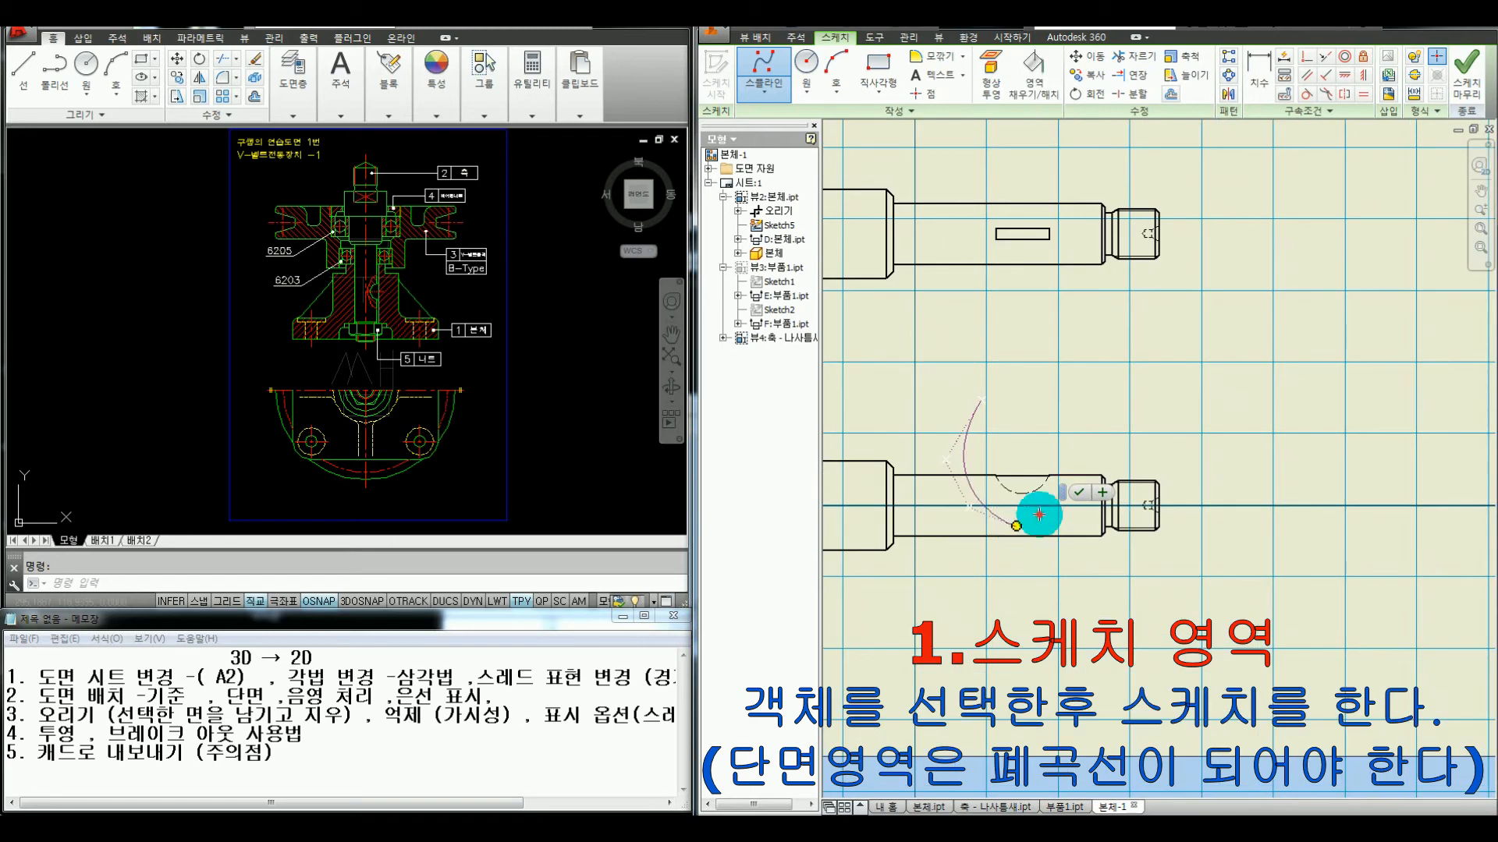
pyautogui.click(1062, 506)
pyautogui.click(1085, 452)
pyautogui.click(1066, 413)
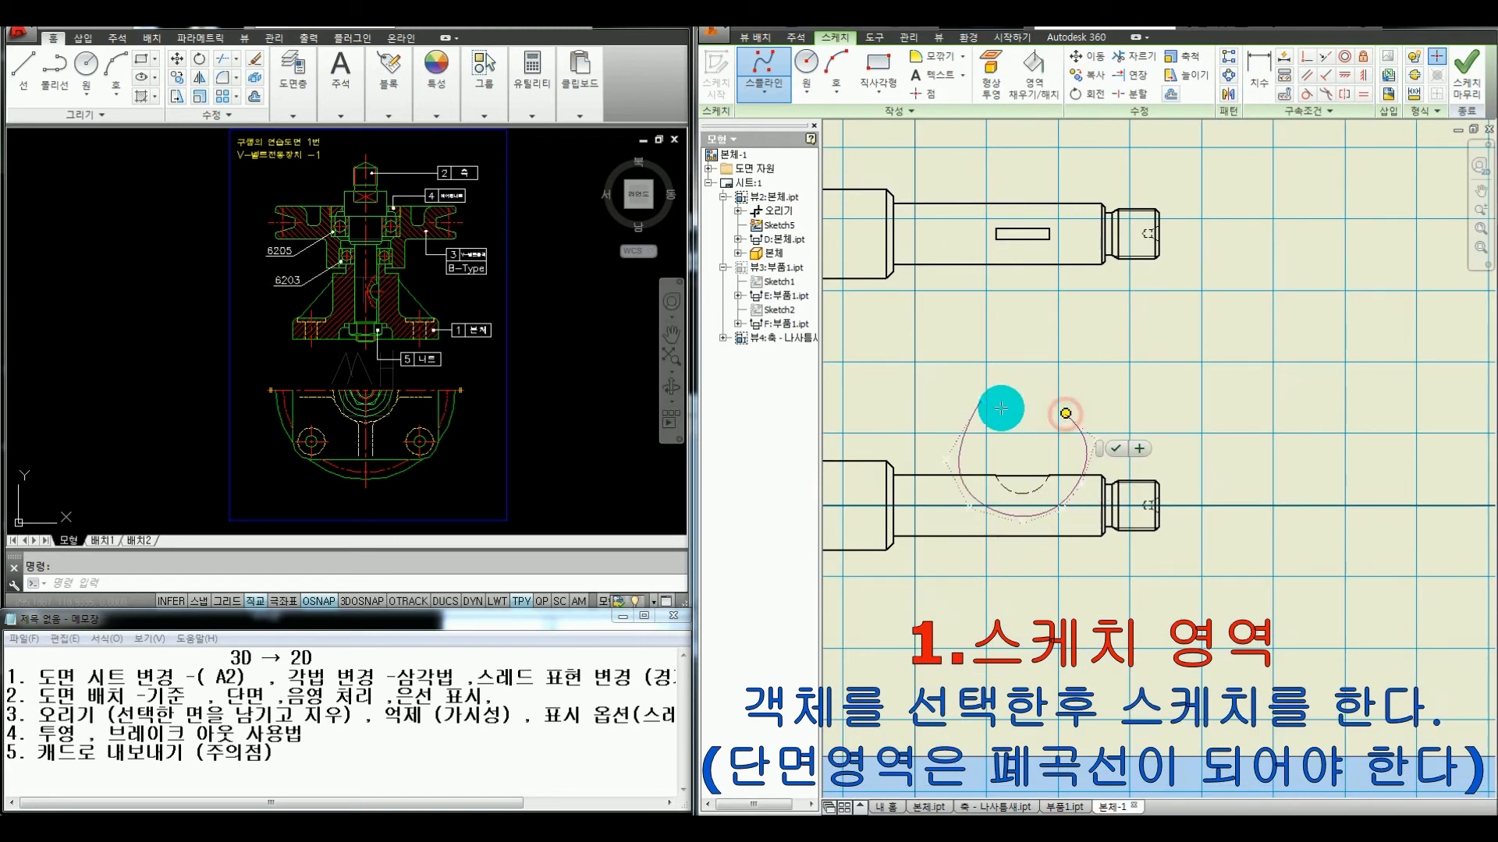
pyautogui.click(981, 401)
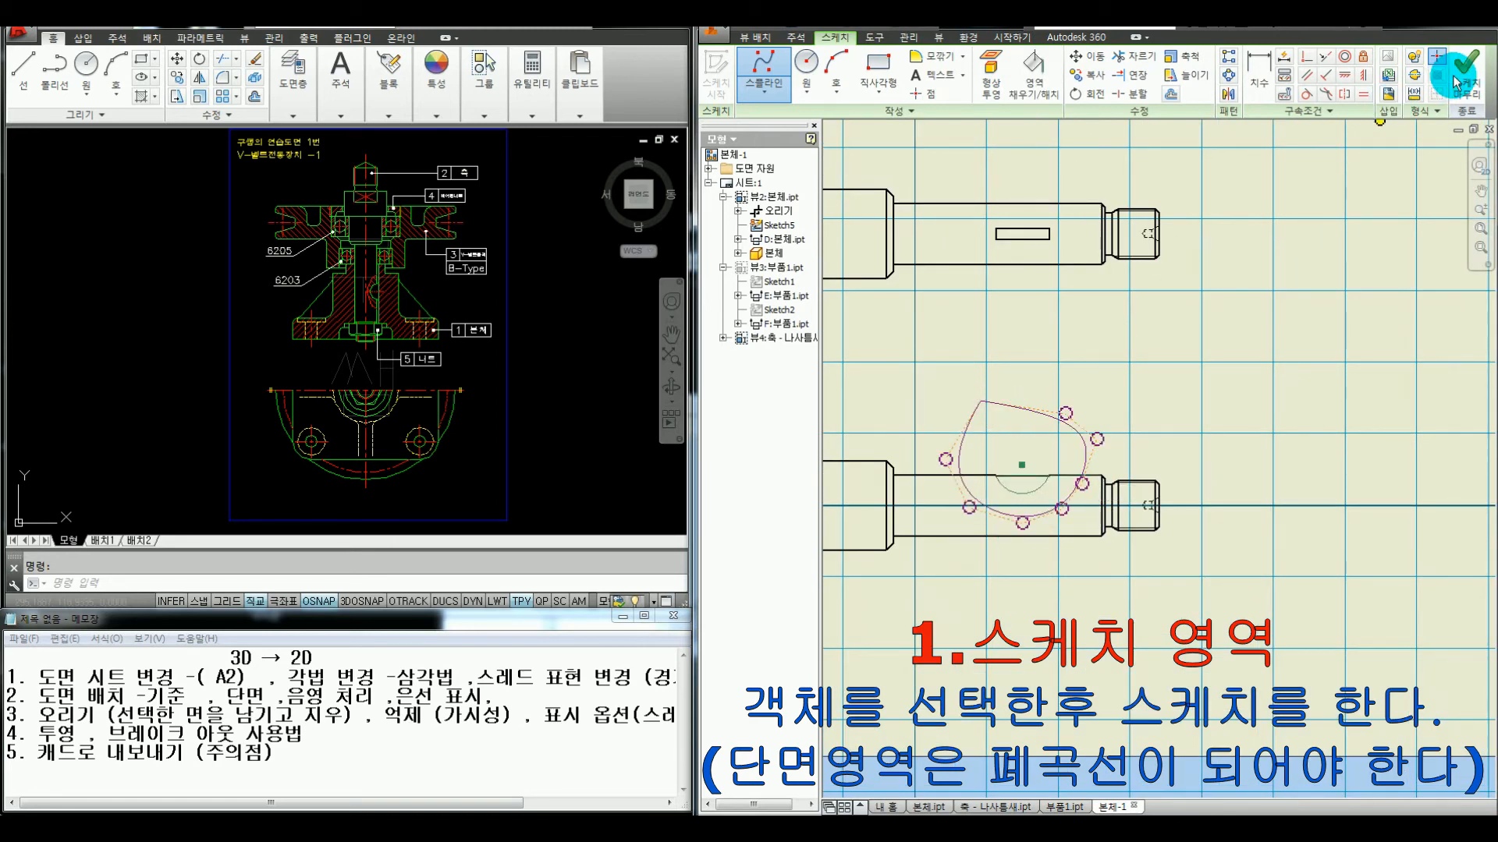
pyautogui.press('Escape')
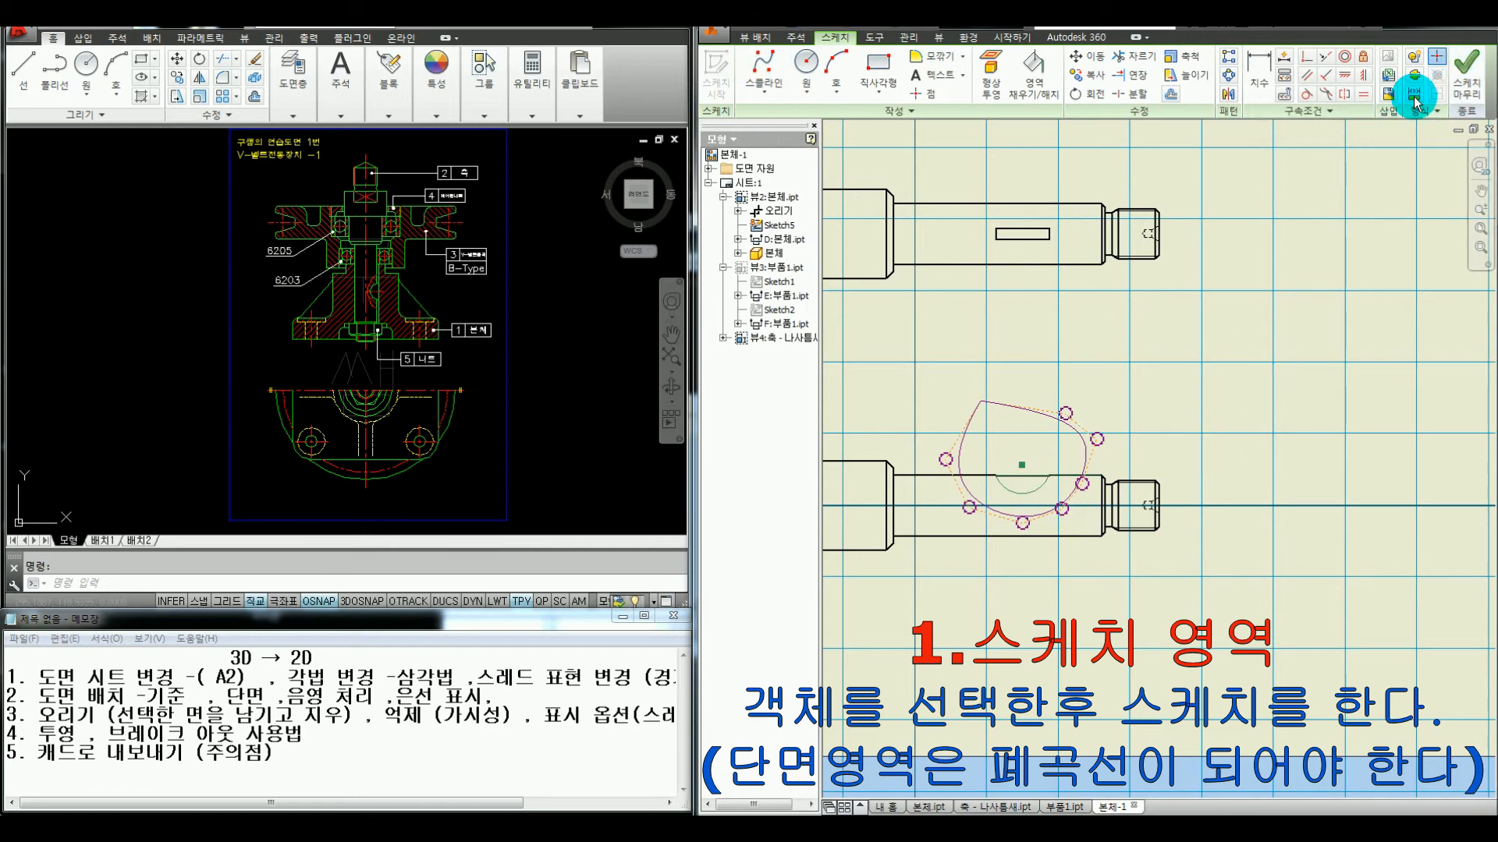
pyautogui.click(1466, 72)
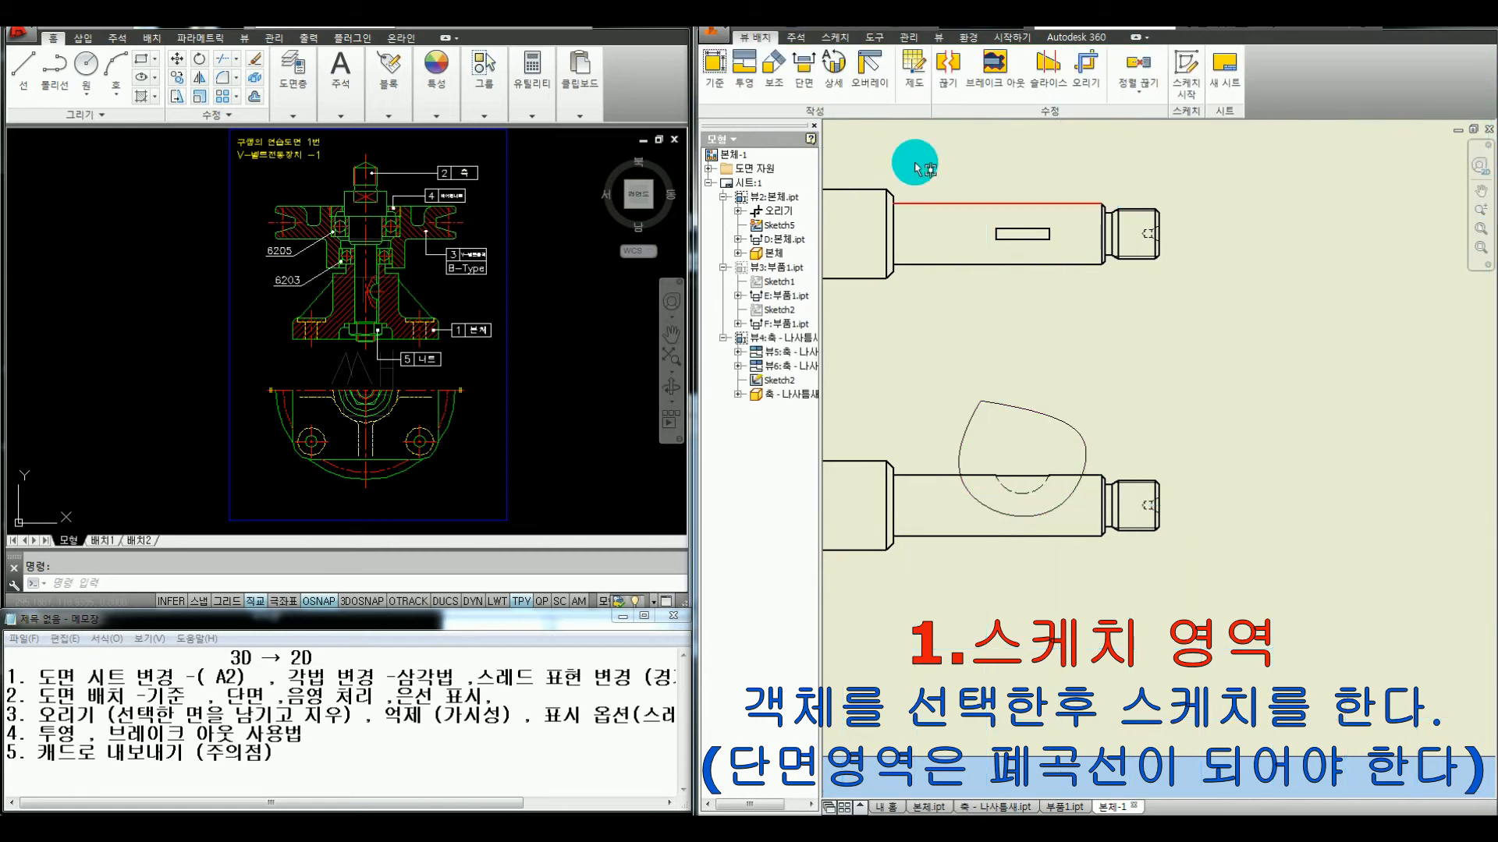
# Start a break-out section on the shaft's base view with the start-point depth type and mark the cut line across the keyway
pyautogui.click(995, 66)
pyautogui.click(1053, 431)
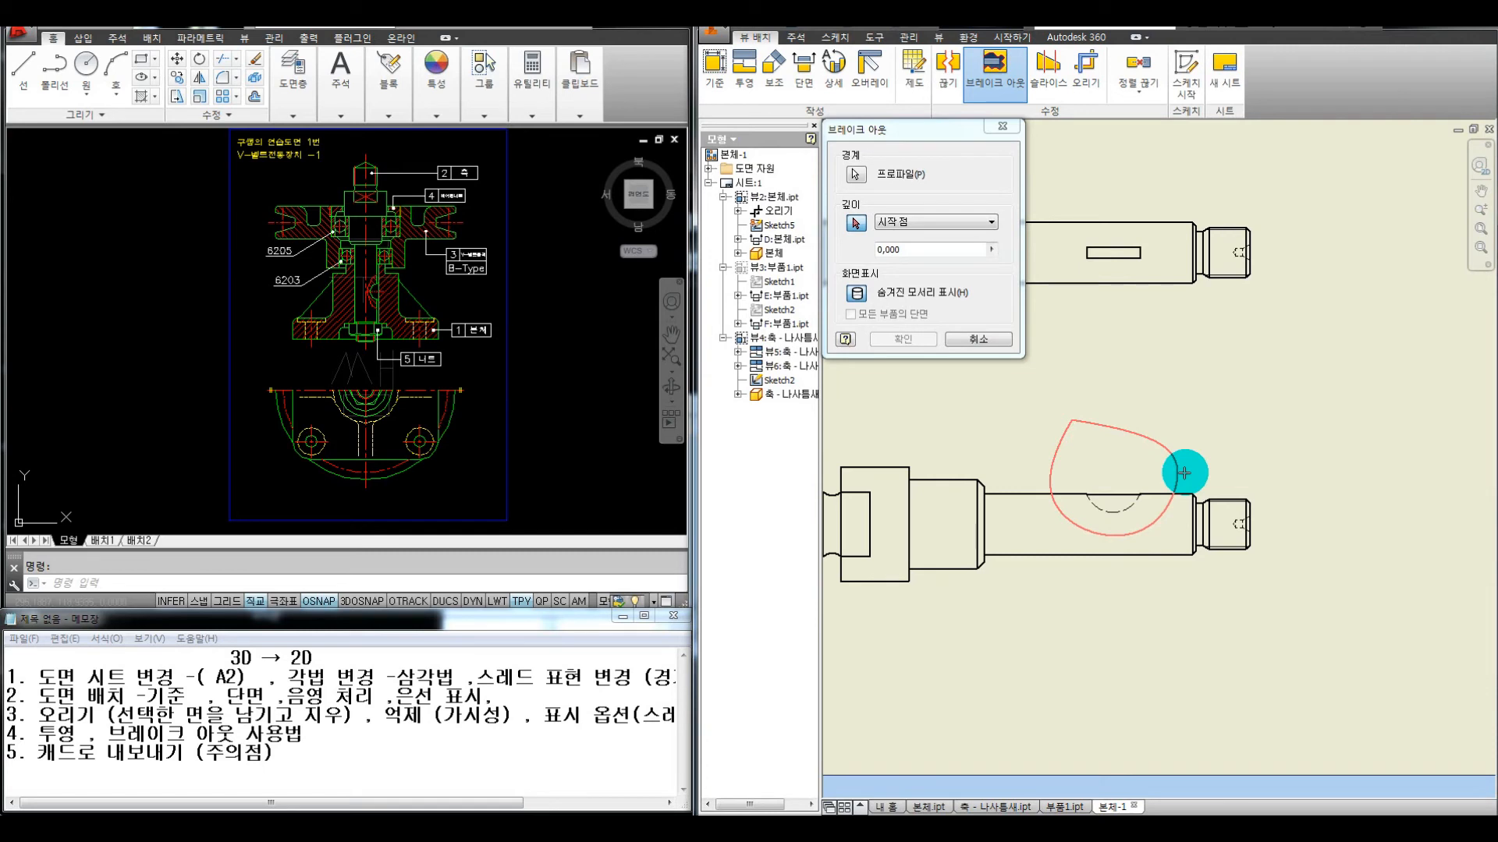
pyautogui.click(938, 219)
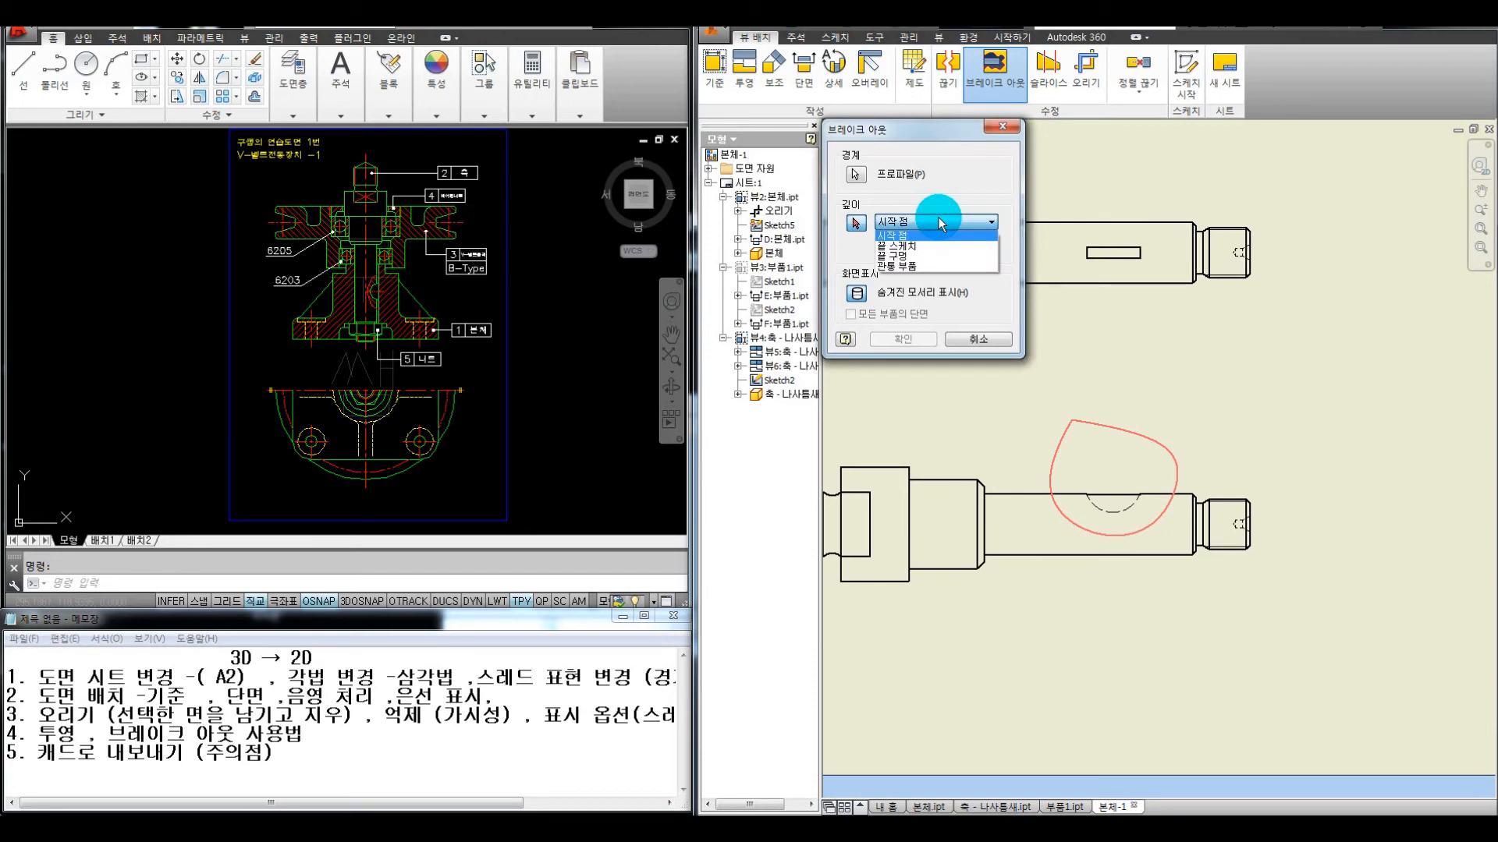
pyautogui.click(940, 234)
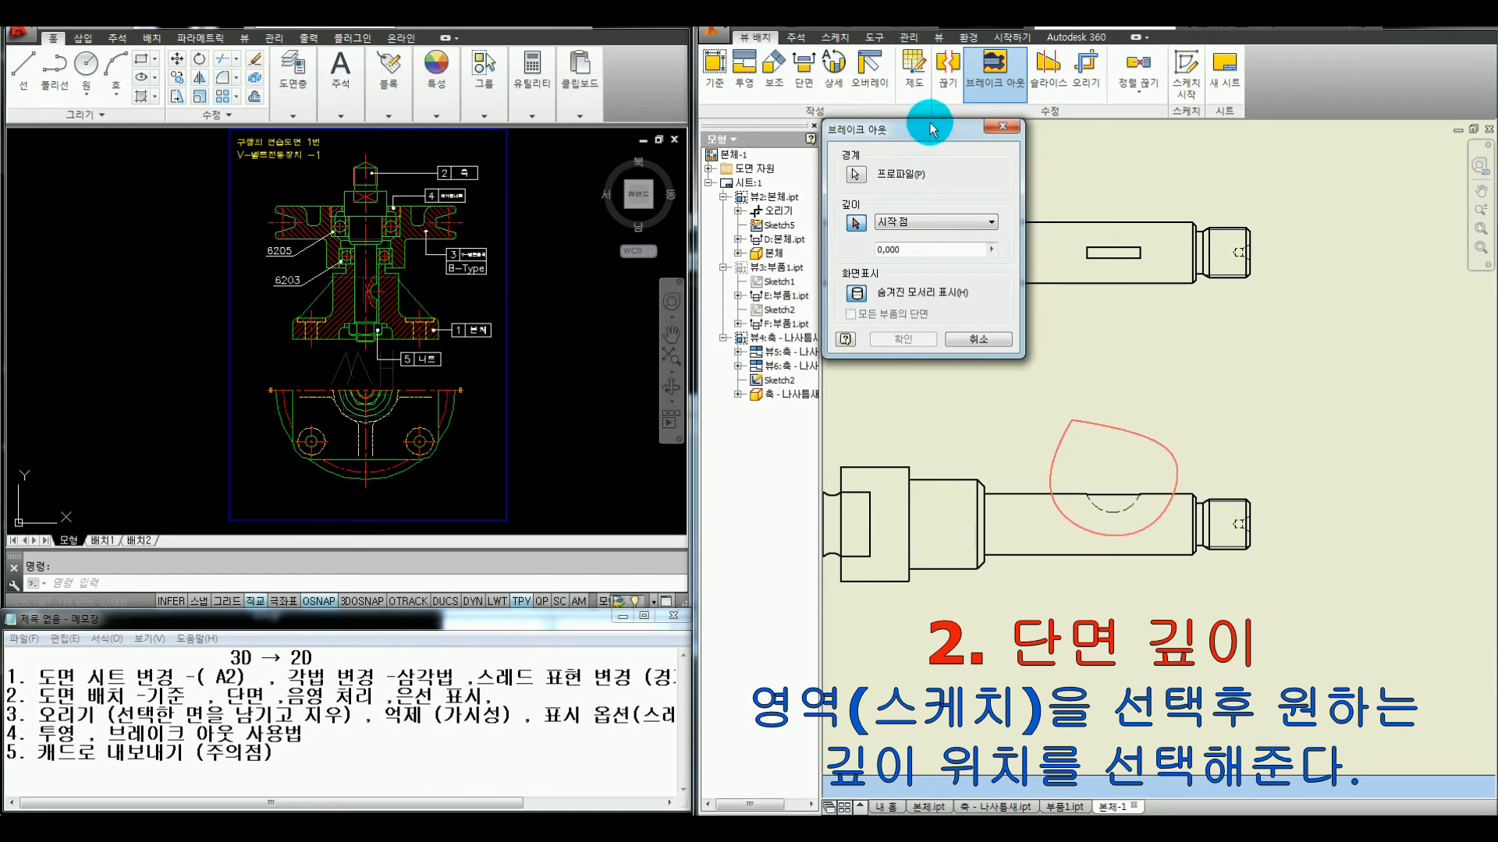
pyautogui.moveTo(930, 124); pyautogui.dragTo(611, 135)
pyautogui.hotkey('ctrl', 'alt', 'd')
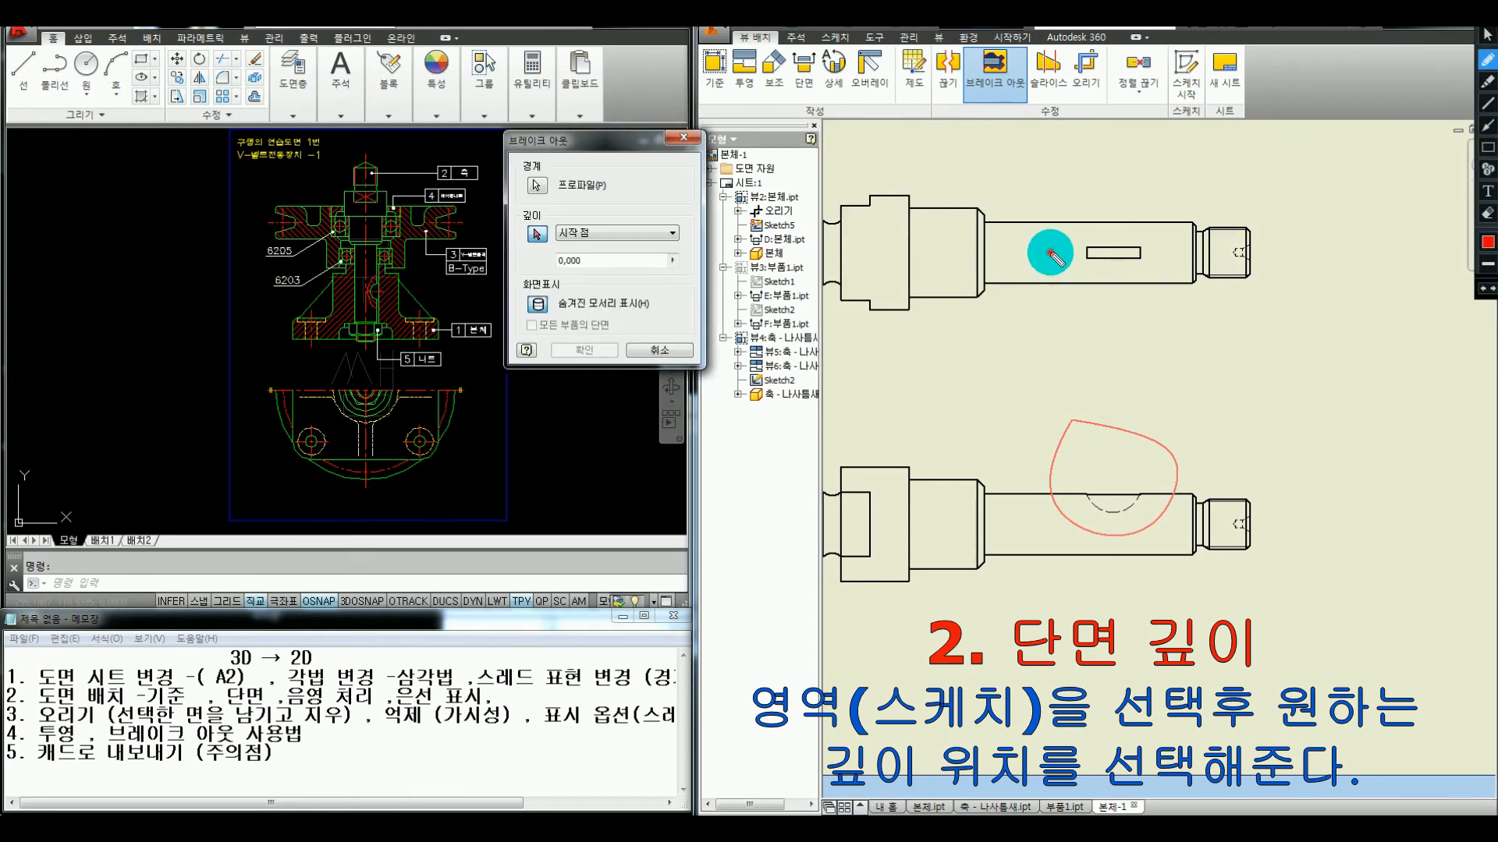
pyautogui.moveTo(1102, 251); pyautogui.dragTo(1048, 252)
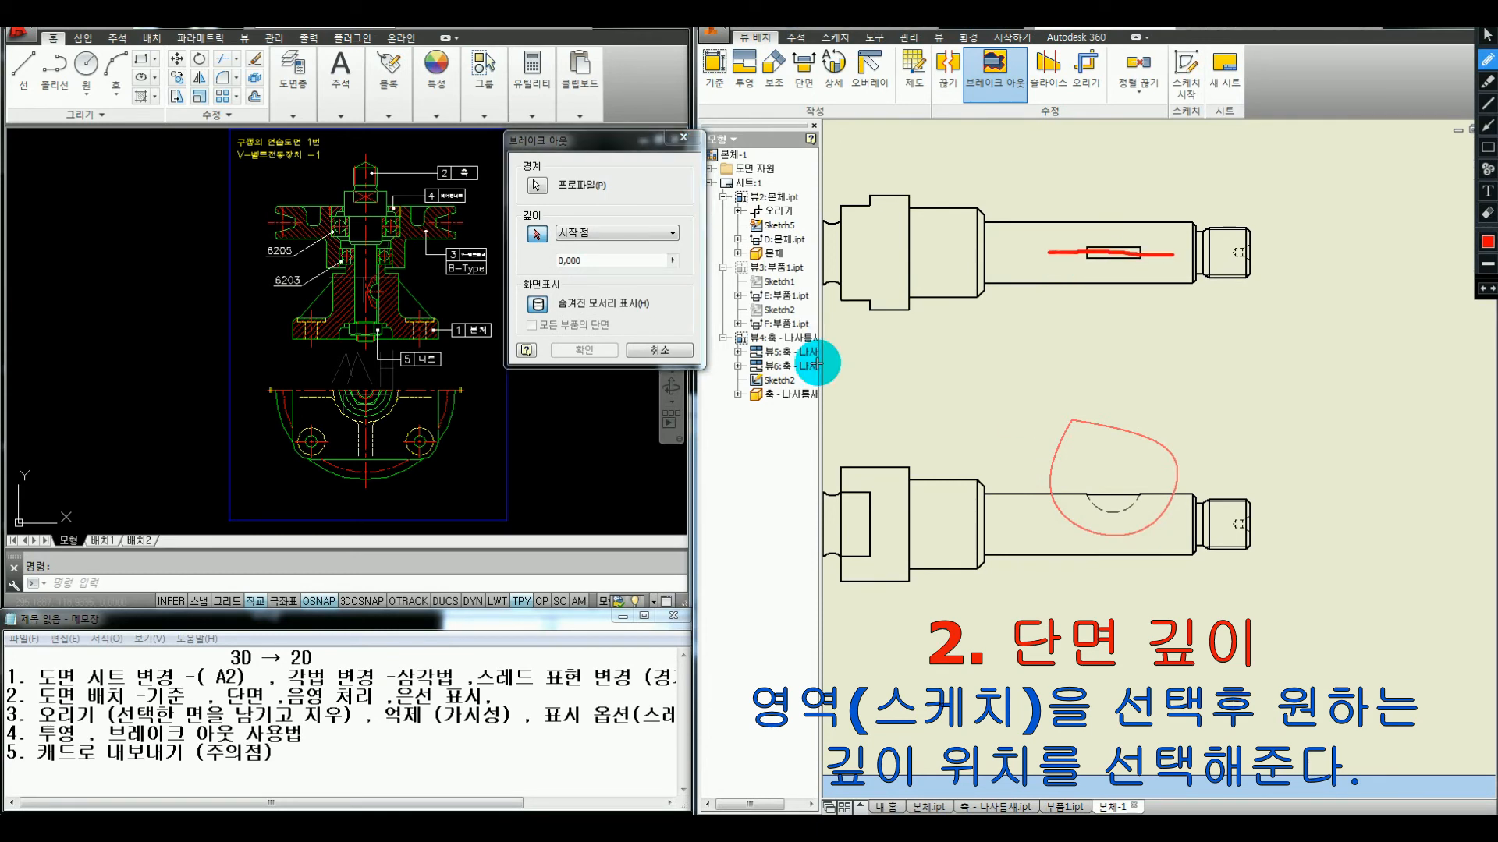
pyautogui.press('Escape')
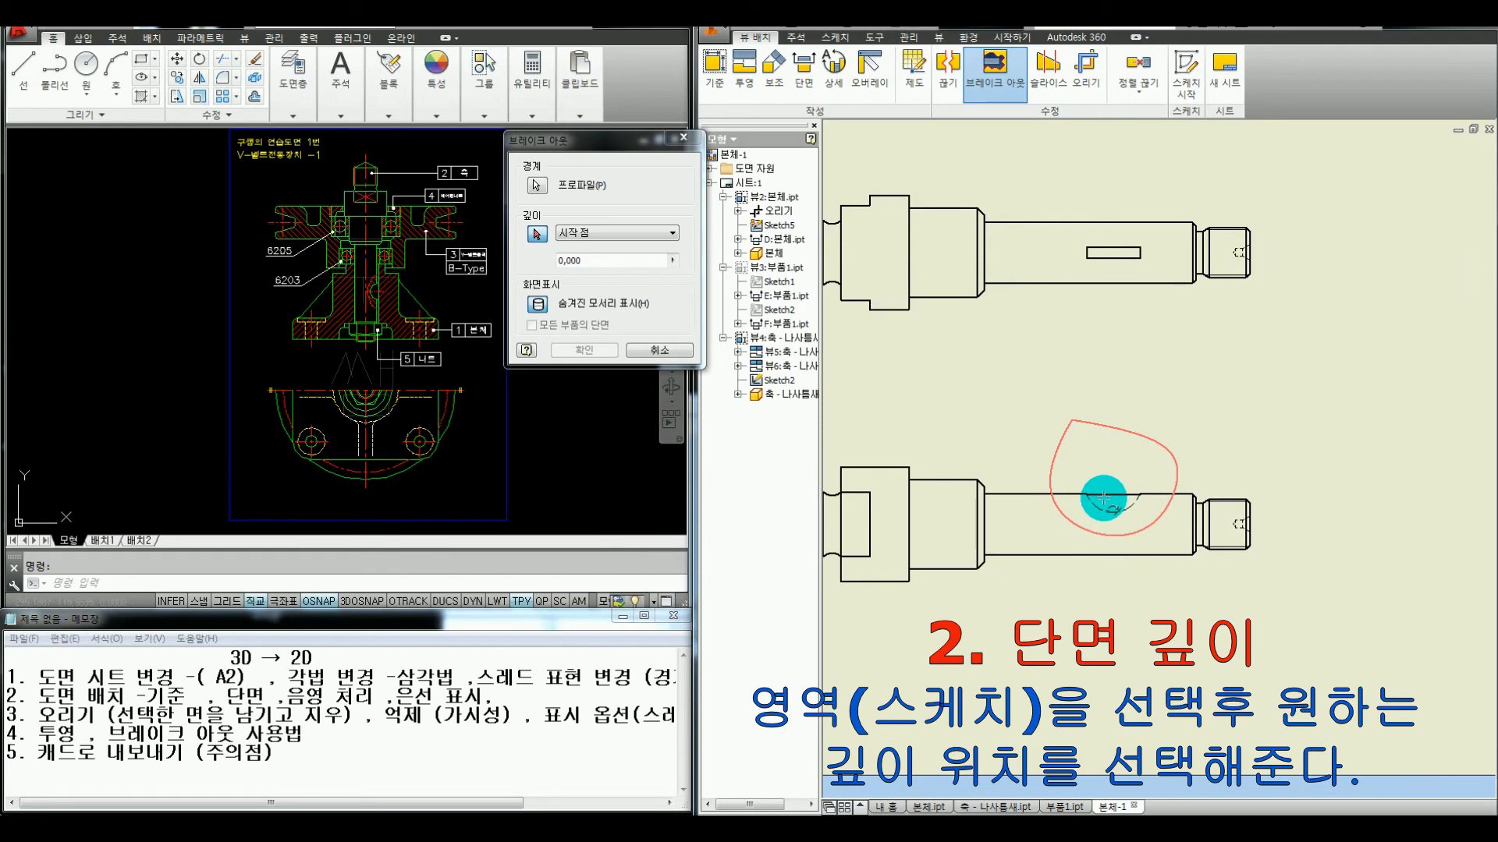
# Pick the depth point at the keyway's edge, mark the keyway and cutting line with on-screen pen strokes, and create the break-out section
pyautogui.click(1116, 496)
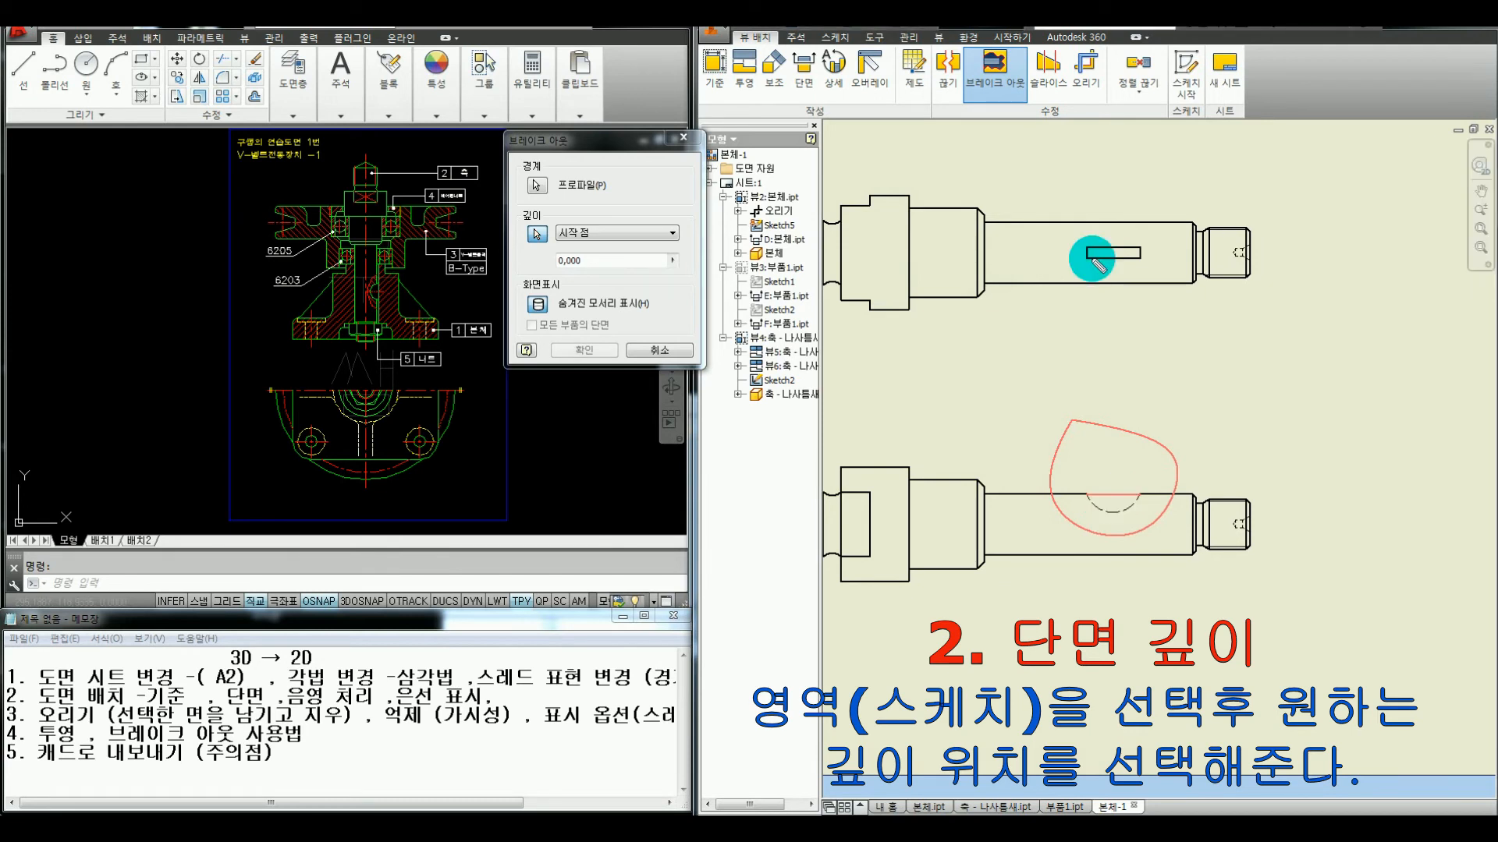
pyautogui.hotkey('ctrl', 'alt', 'd')
pyautogui.moveTo(1083, 490); pyautogui.dragTo(1090, 486)
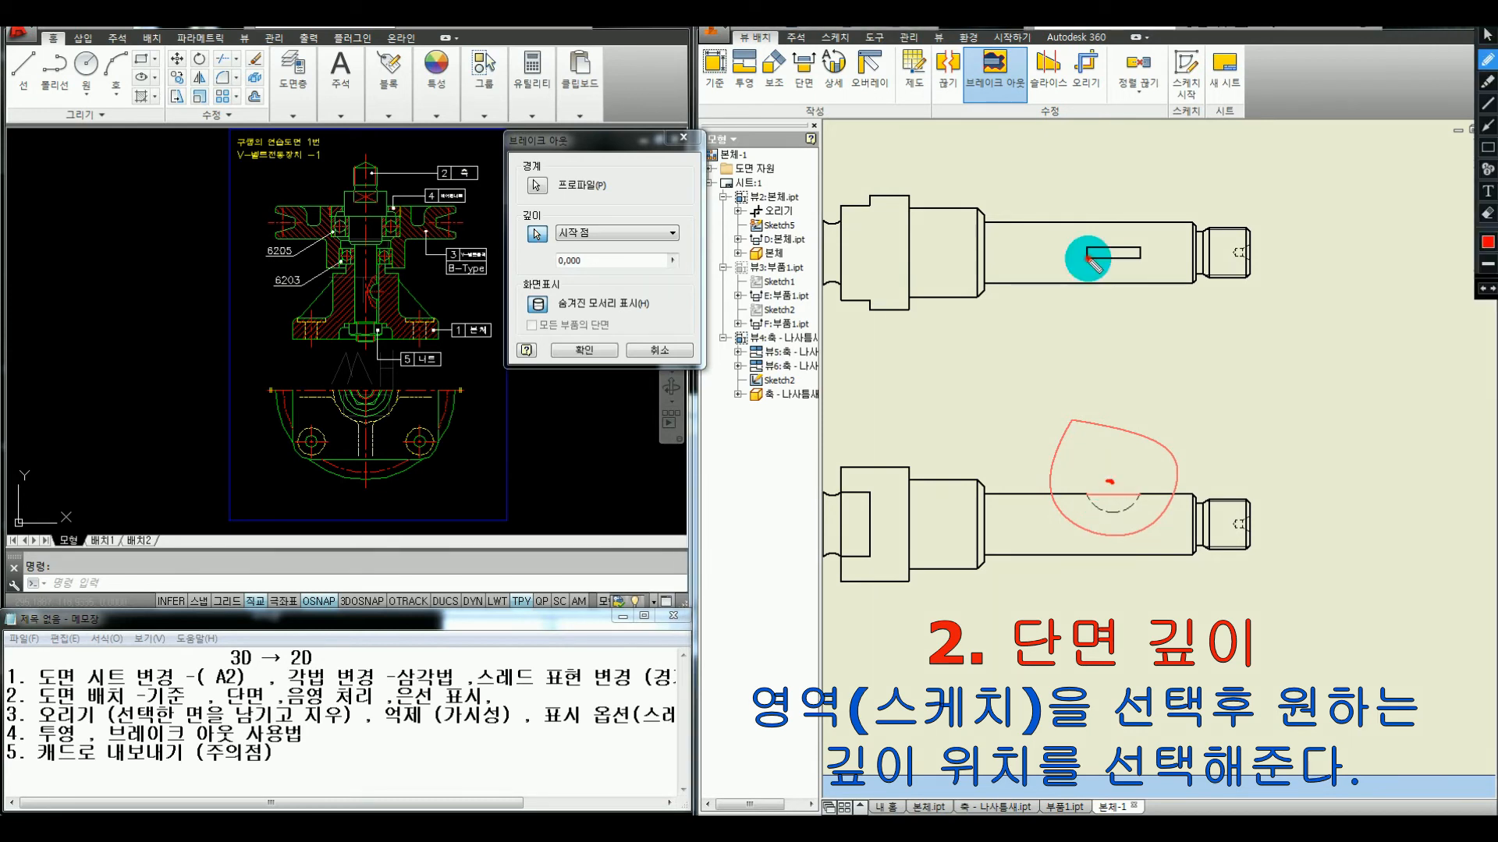
pyautogui.moveTo(1131, 261); pyautogui.dragTo(1059, 260)
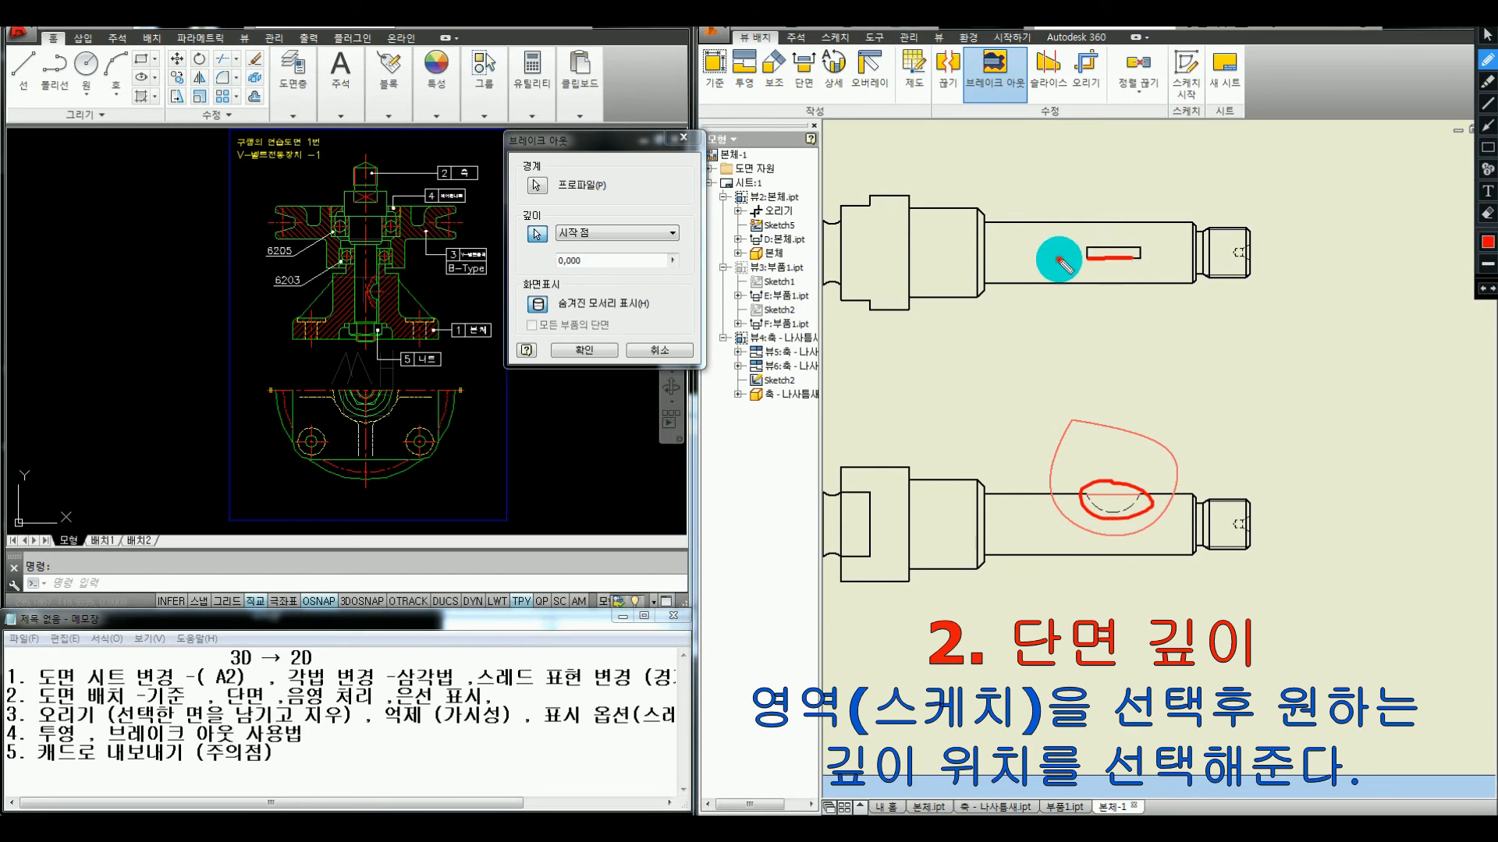
pyautogui.moveTo(1160, 257); pyautogui.dragTo(1168, 288)
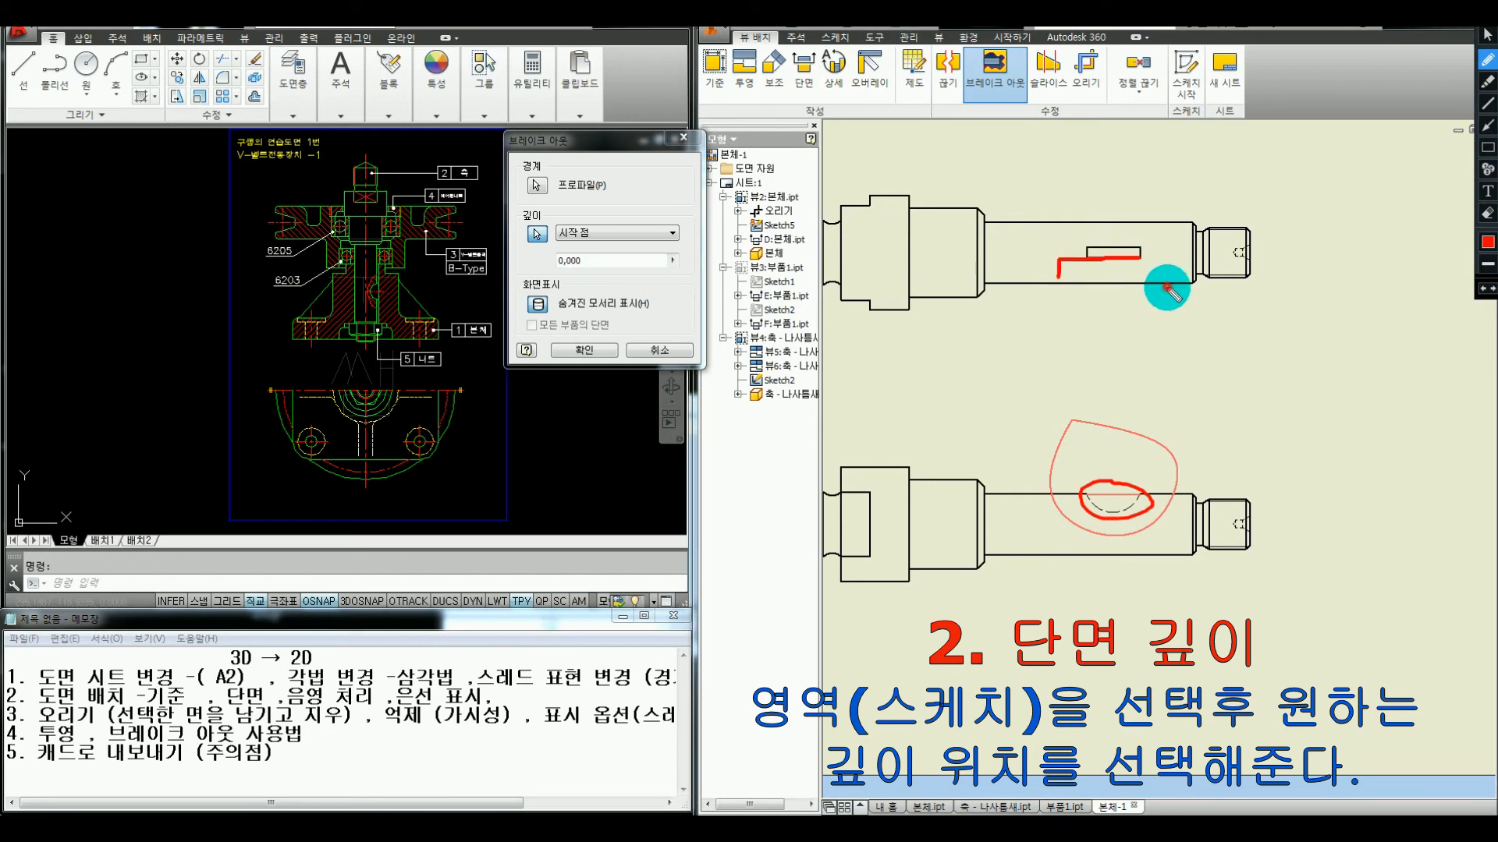
pyautogui.click(579, 355)
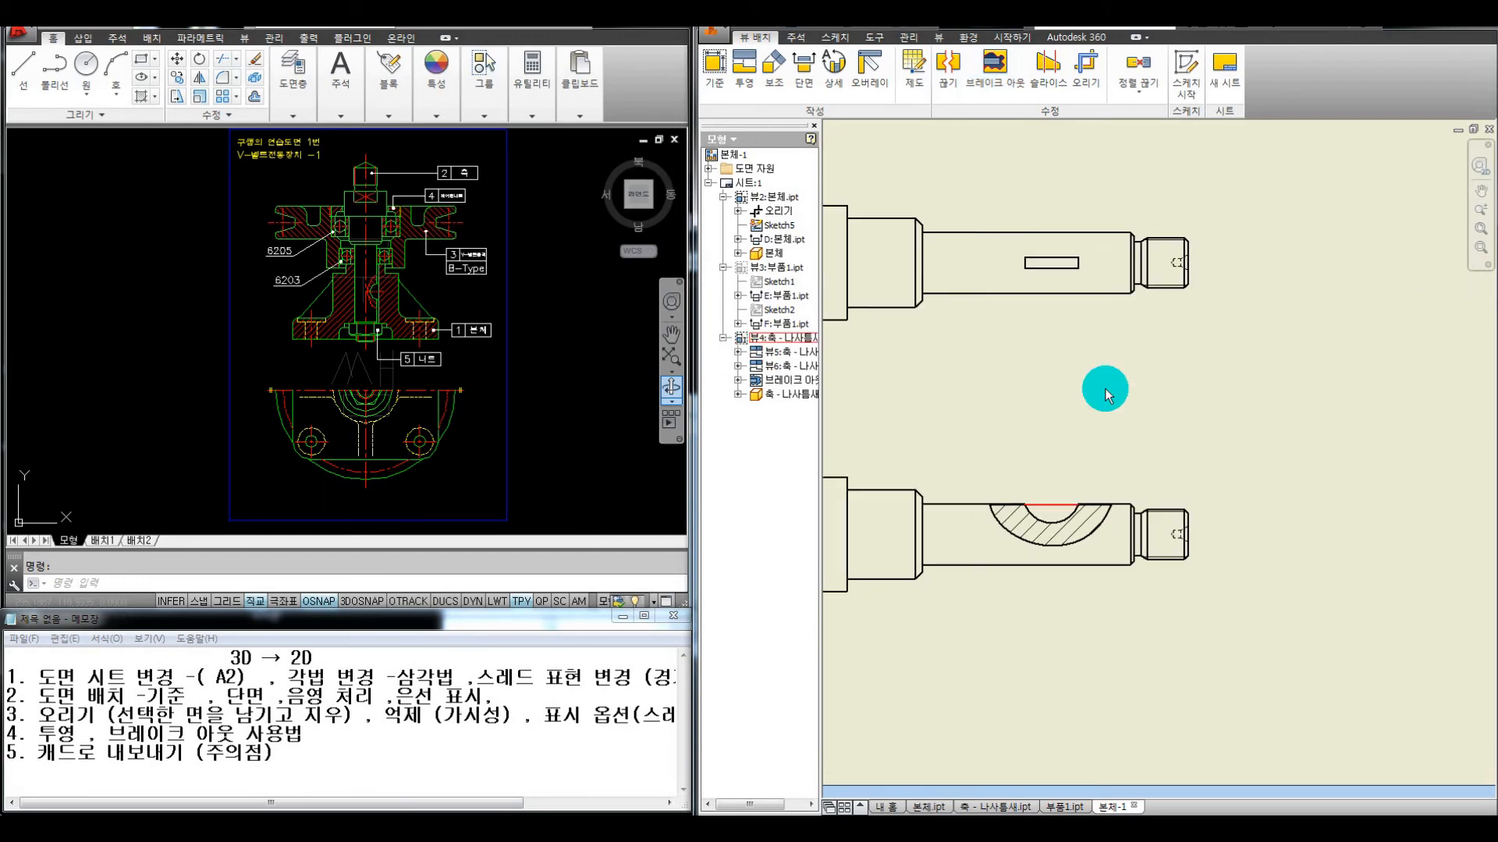
# Examine the depth of the break-out cut in an isometric projected-view preview of the shaft without placing the view
pyautogui.scroll(6, 963, 311)
pyautogui.moveTo(1088, 207)
pyautogui.mouseDown()
pyautogui.moveTo(962, 287)
pyautogui.moveTo(1013, 201)
pyautogui.mouseUp()
pyautogui.press('Escape')
pyautogui.scroll(-6, 938, 161)
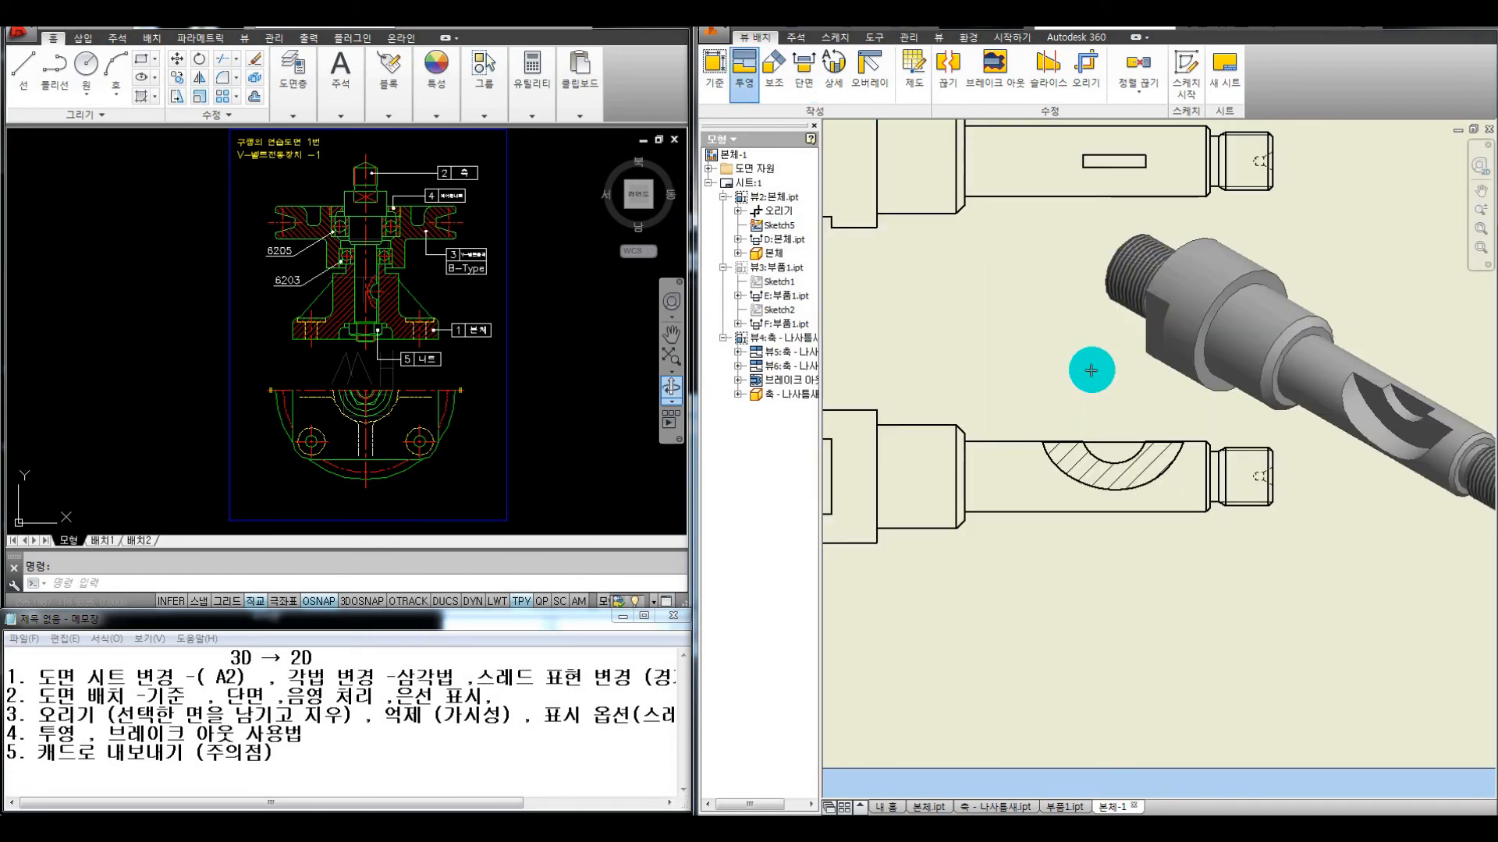
pyautogui.scroll(-2, 1012, 217)
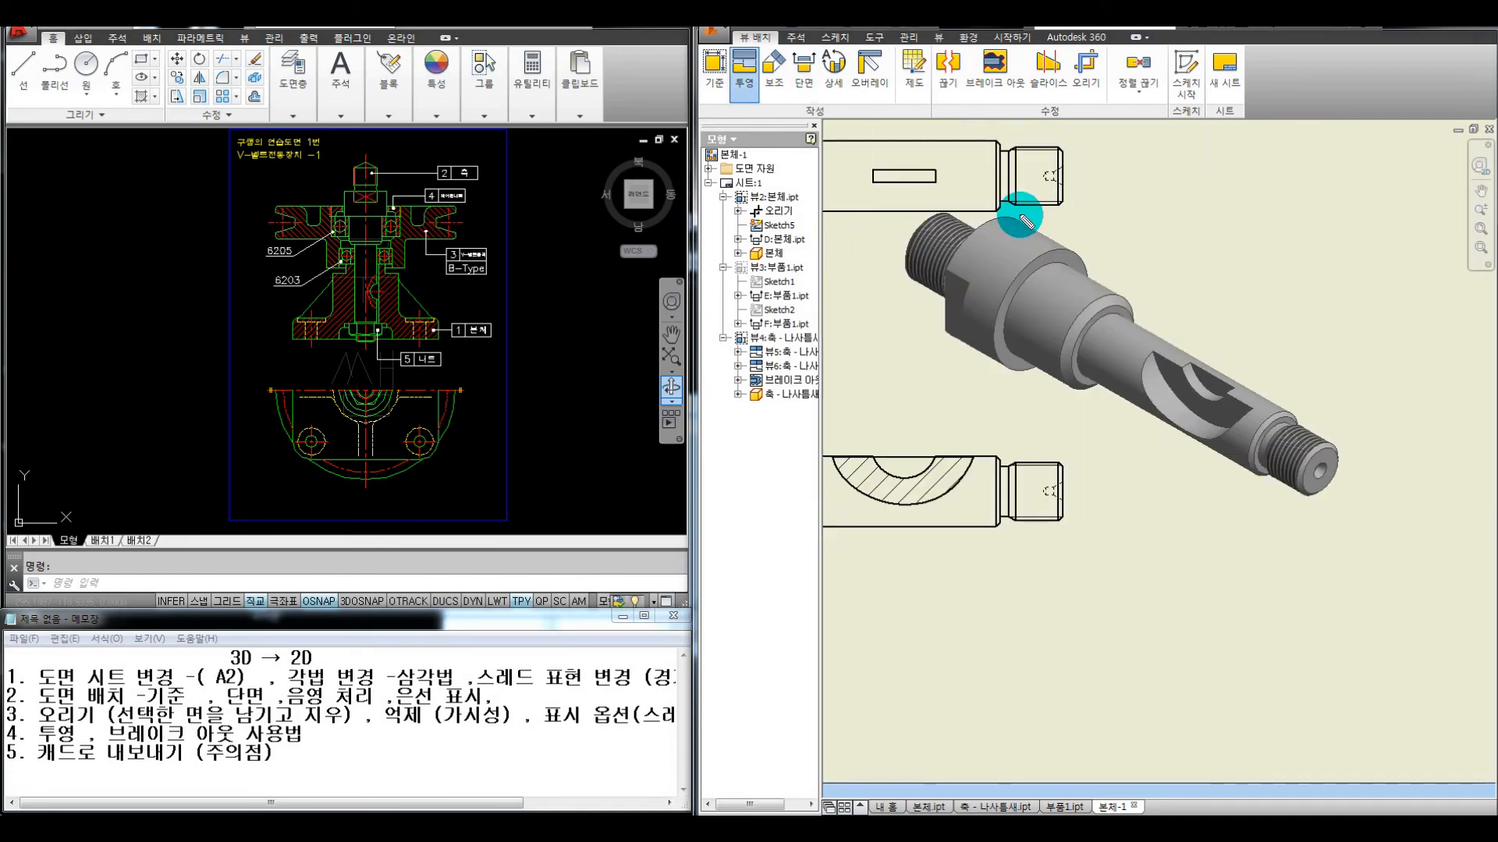
pyautogui.hotkey('ctrl', 'shift', 'p')
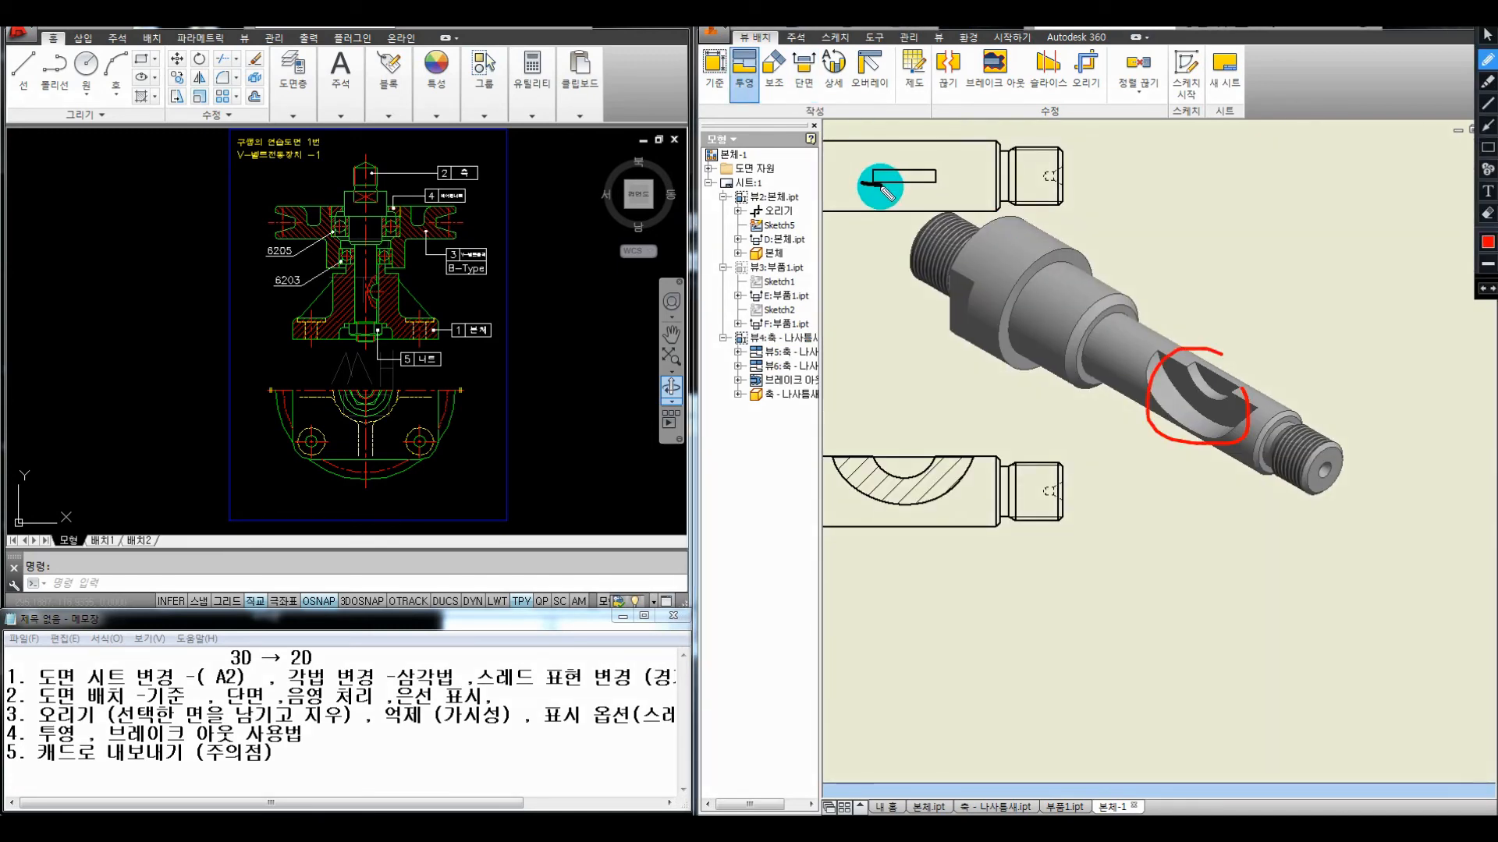
pyautogui.moveTo(860, 184); pyautogui.dragTo(944, 185)
pyautogui.press('Escape')
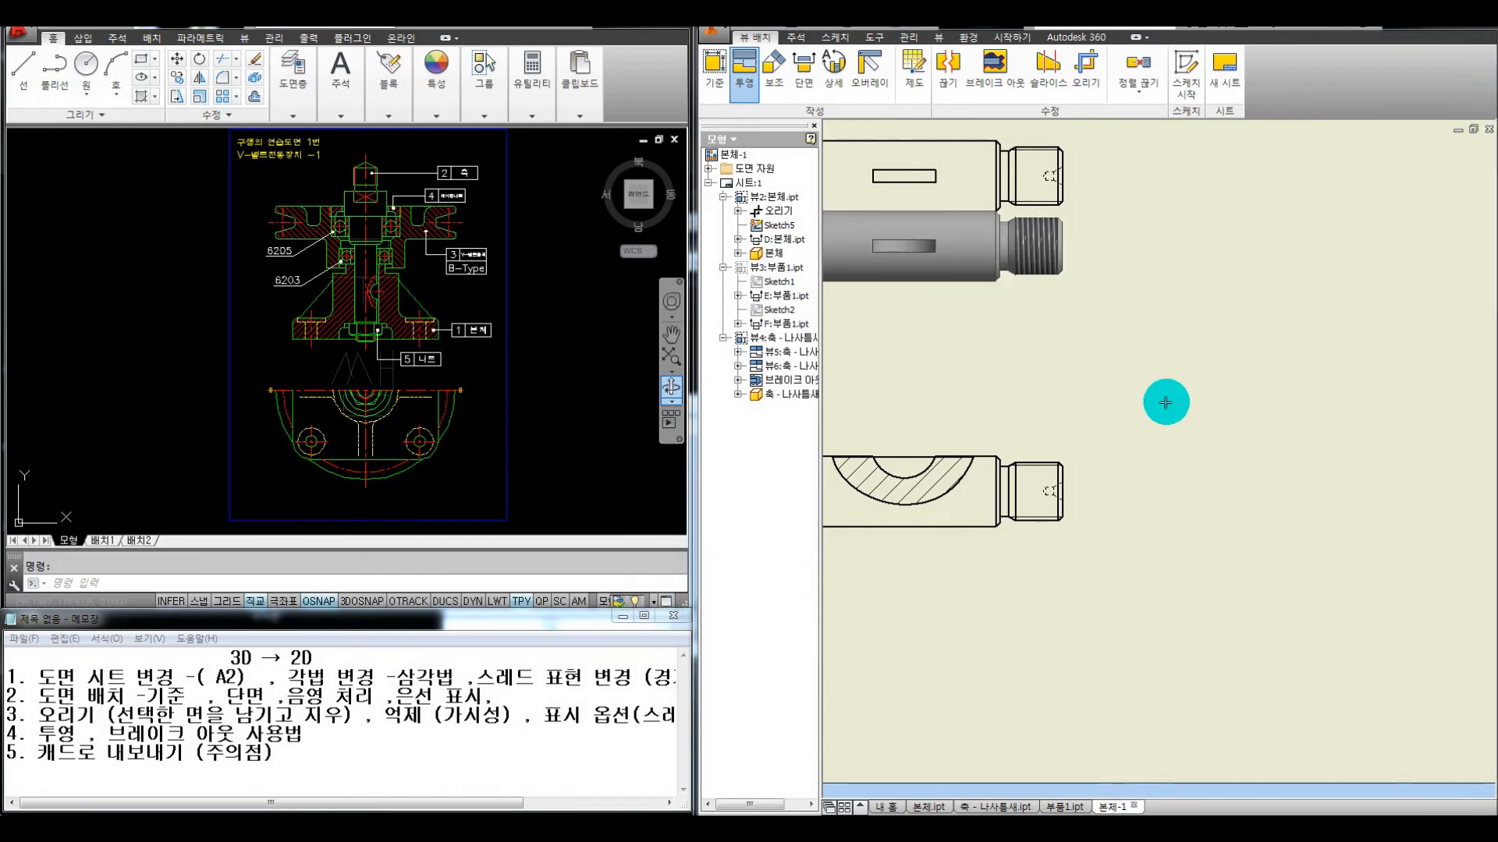
pyautogui.press('Escape')
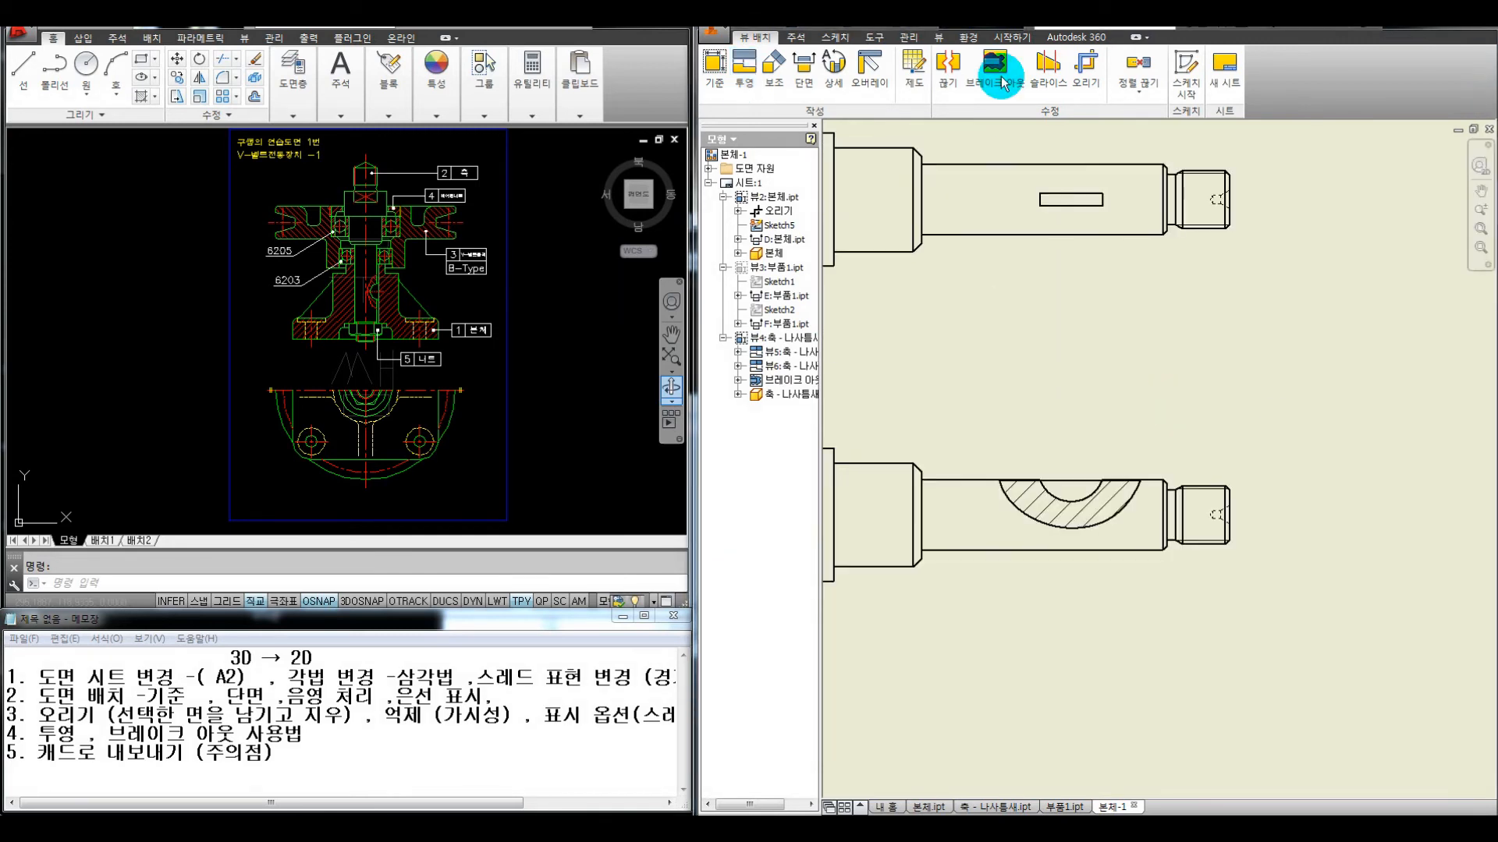
# Recreate the shaft's break-out section from the closed spline, picking the start-point depth on the shaft's upper outline in the base view
pyautogui.click(1031, 401)
pyautogui.click(1031, 401)
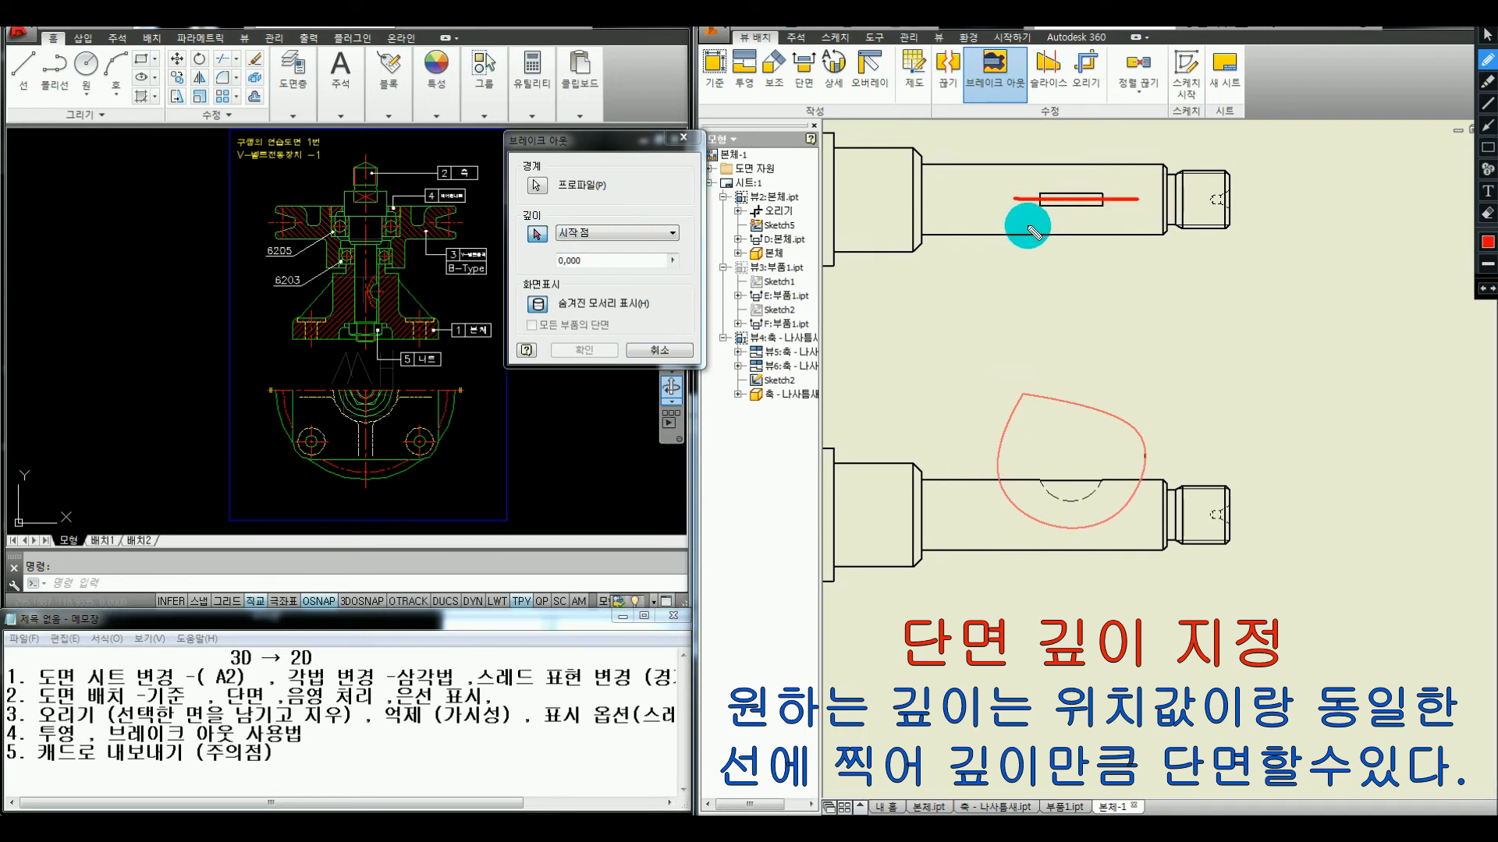
pyautogui.moveTo(1011, 204)
pyautogui.mouseDown()
pyautogui.moveTo(1030, 167)
pyautogui.moveTo(1019, 204)
pyautogui.mouseUp()
pyautogui.moveTo(979, 472); pyautogui.dragTo(1003, 443)
pyautogui.press('Escape')
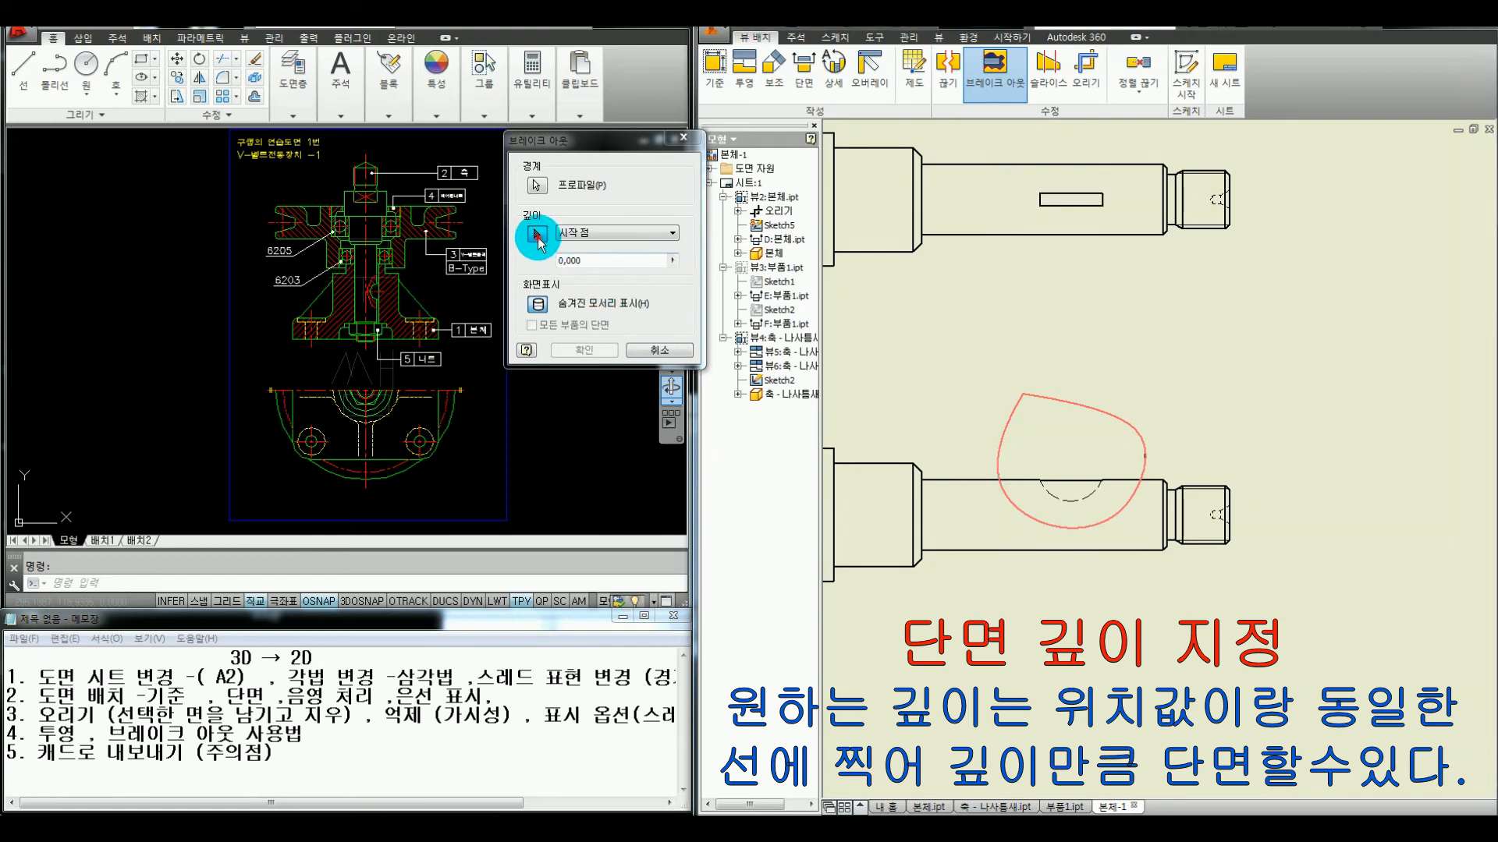
pyautogui.click(536, 234)
pyautogui.click(536, 233)
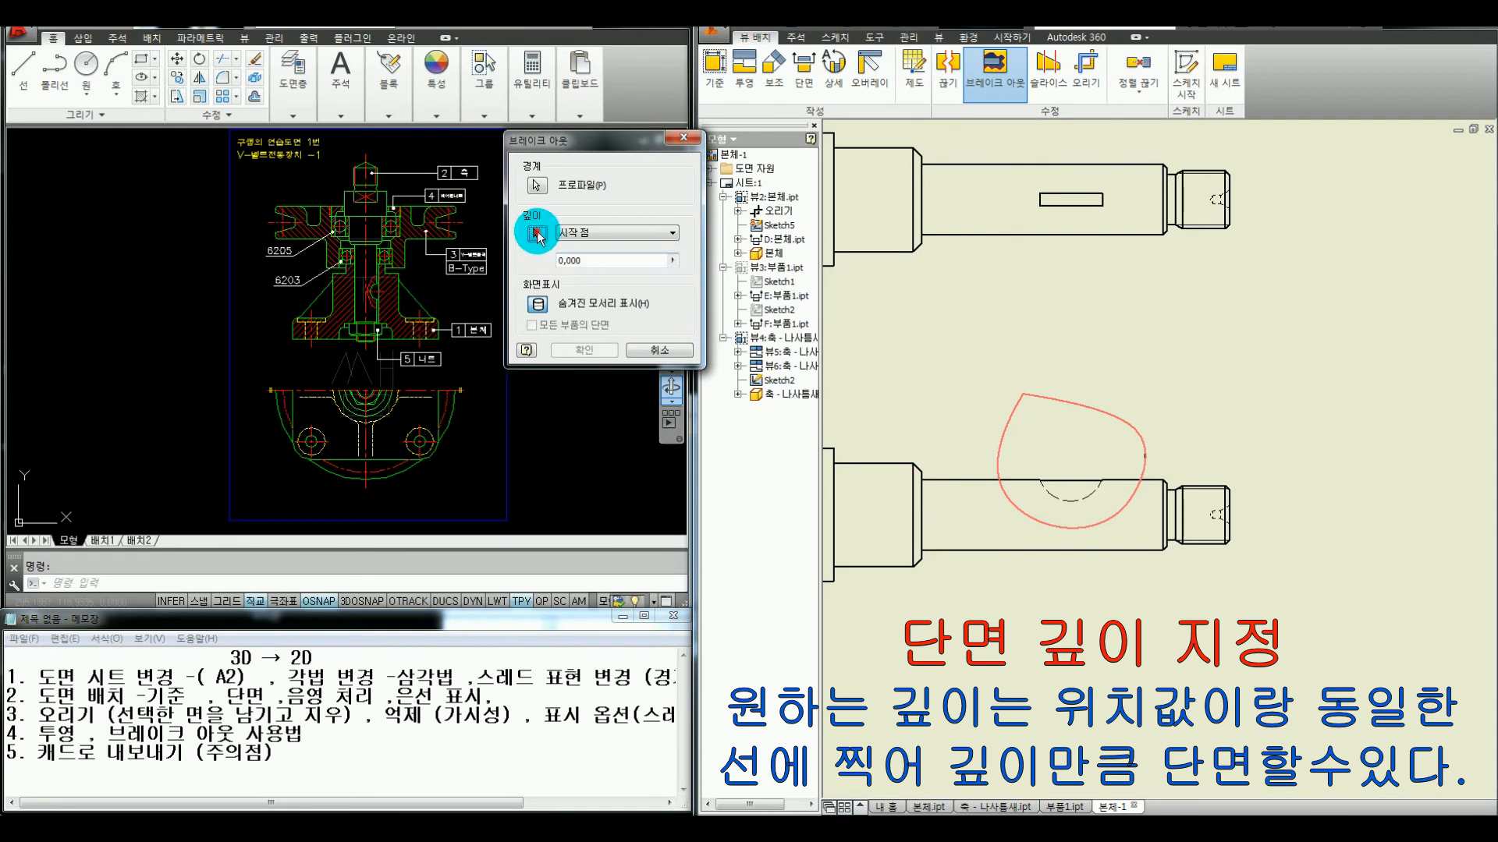
pyautogui.click(956, 480)
pyautogui.click(584, 350)
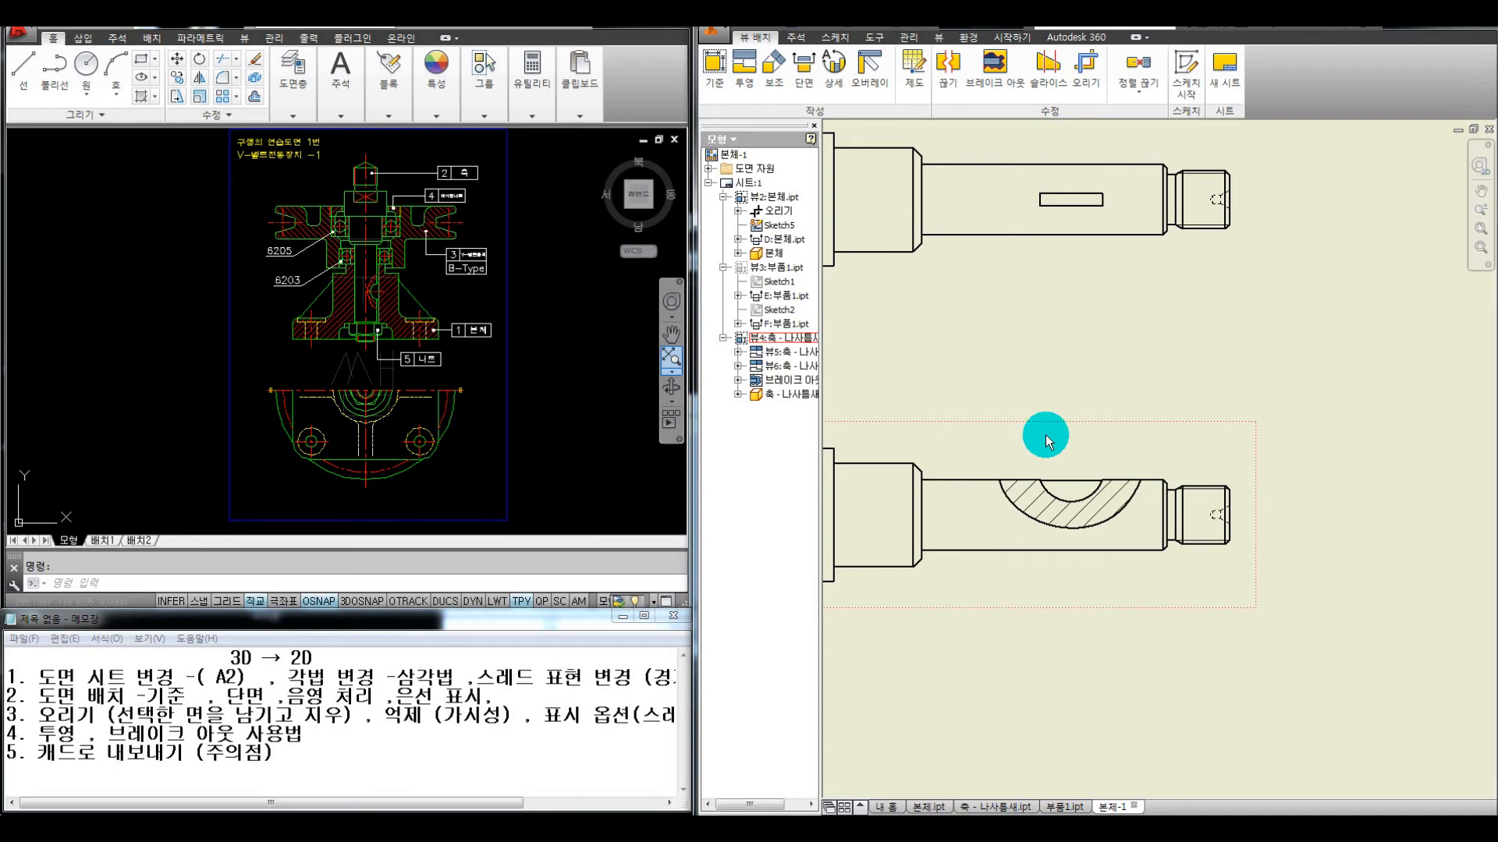
# Set the shaft's base view to the style without hidden lines
pyautogui.scroll(-5, 1102, 406)
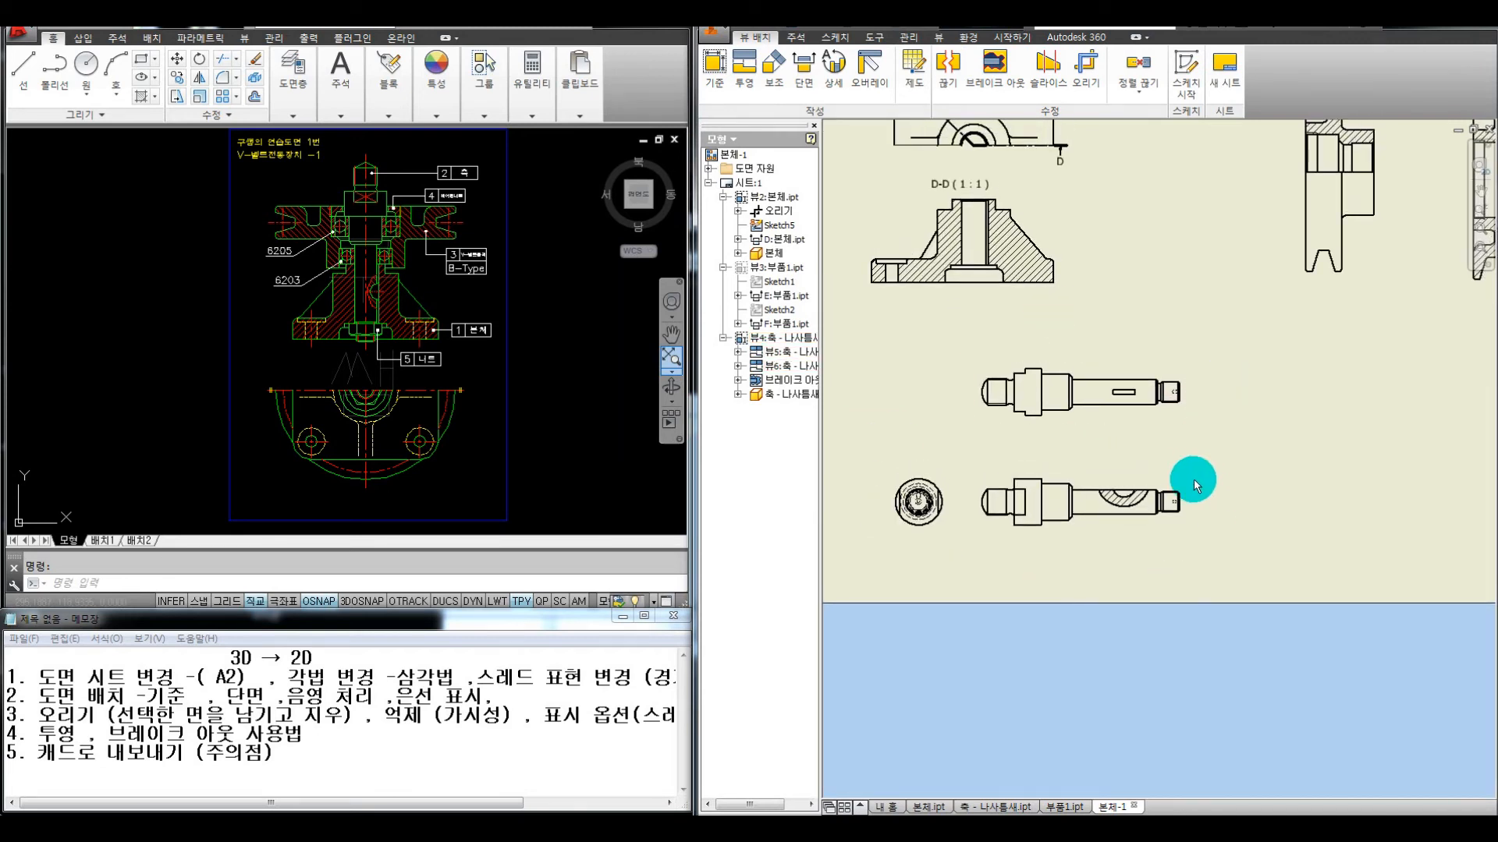
pyautogui.moveTo(946, 519); pyautogui.dragTo(1003, 514, button='middle')
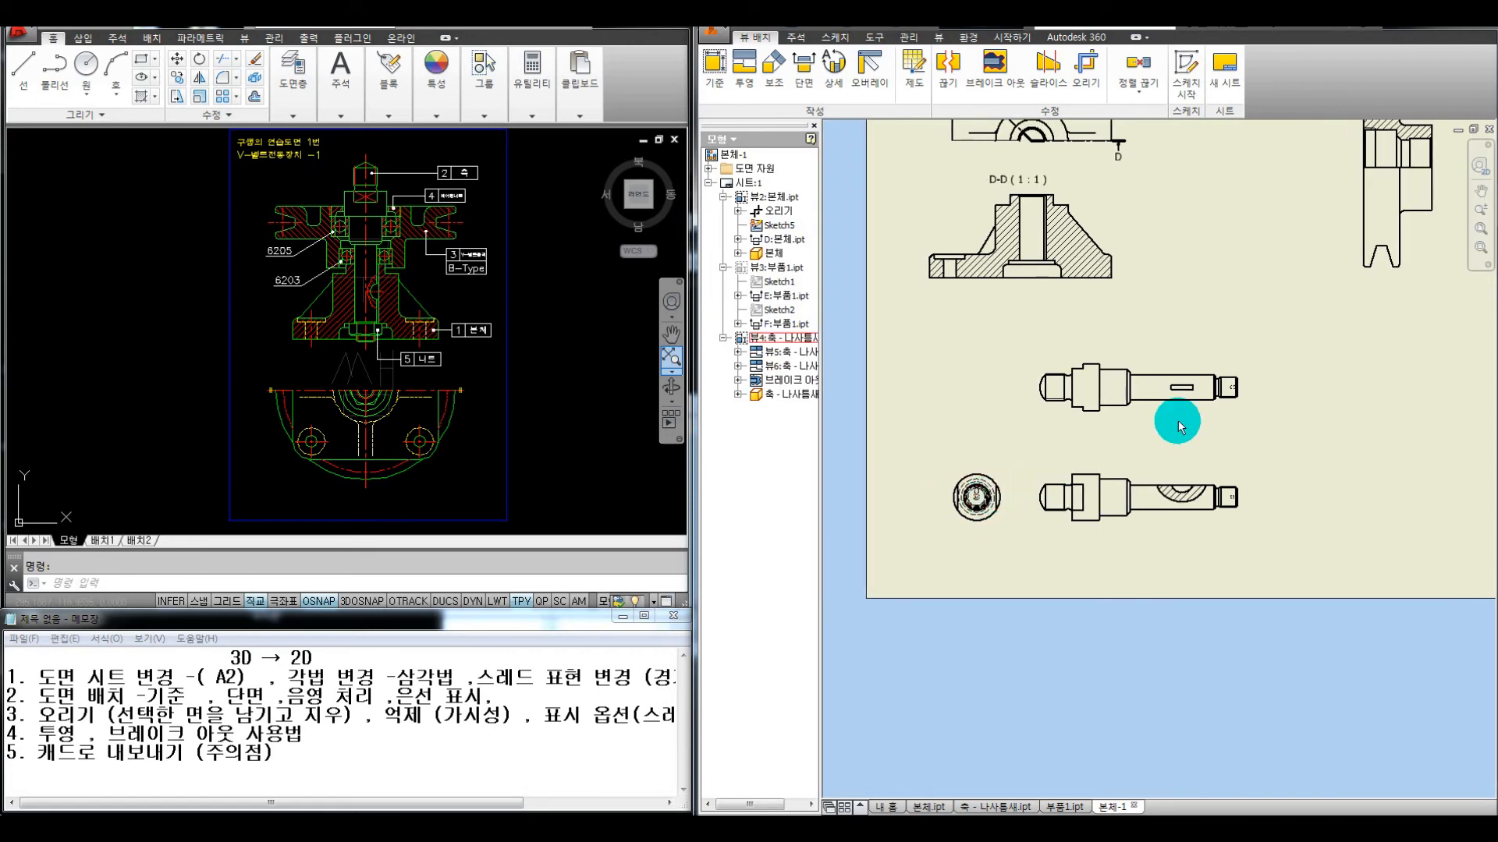
pyautogui.doubleClick(1205, 472)
pyautogui.click(543, 426)
pyautogui.click(554, 460)
pyautogui.scroll(-3, 1160, 535)
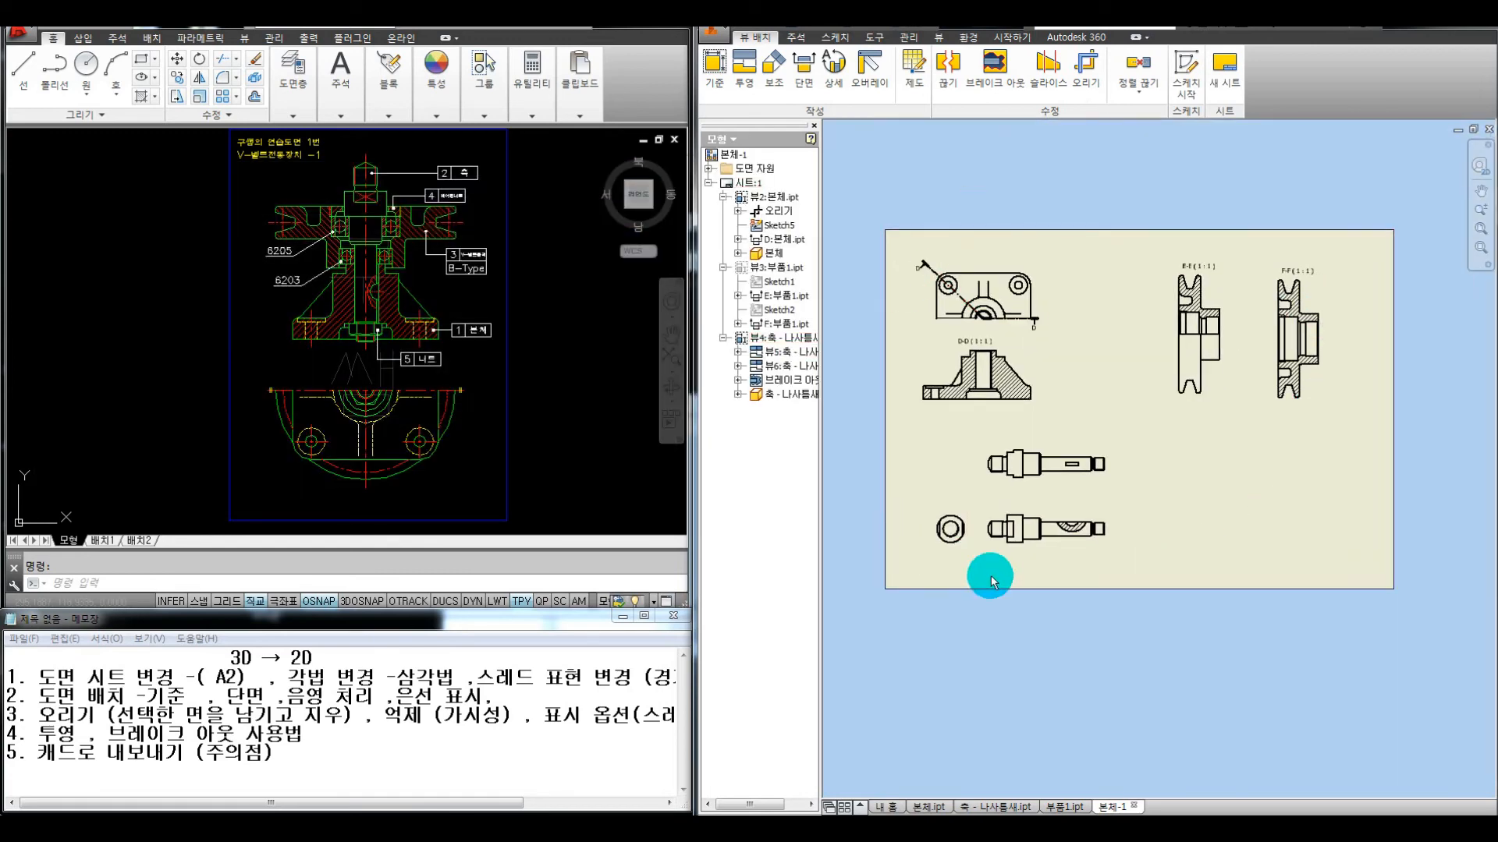
# Divide the sheet into four zones with temporary on-screen pen lines, circle the body views and label them "본체"
pyautogui.moveTo(1236, 518)
pyautogui.mouseDown(button='middle')
pyautogui.moveTo(1224, 528)
pyautogui.moveTo(1236, 544)
pyautogui.mouseUp(button='middle')
pyautogui.hotkey('ctrl', 'alt', 'd')
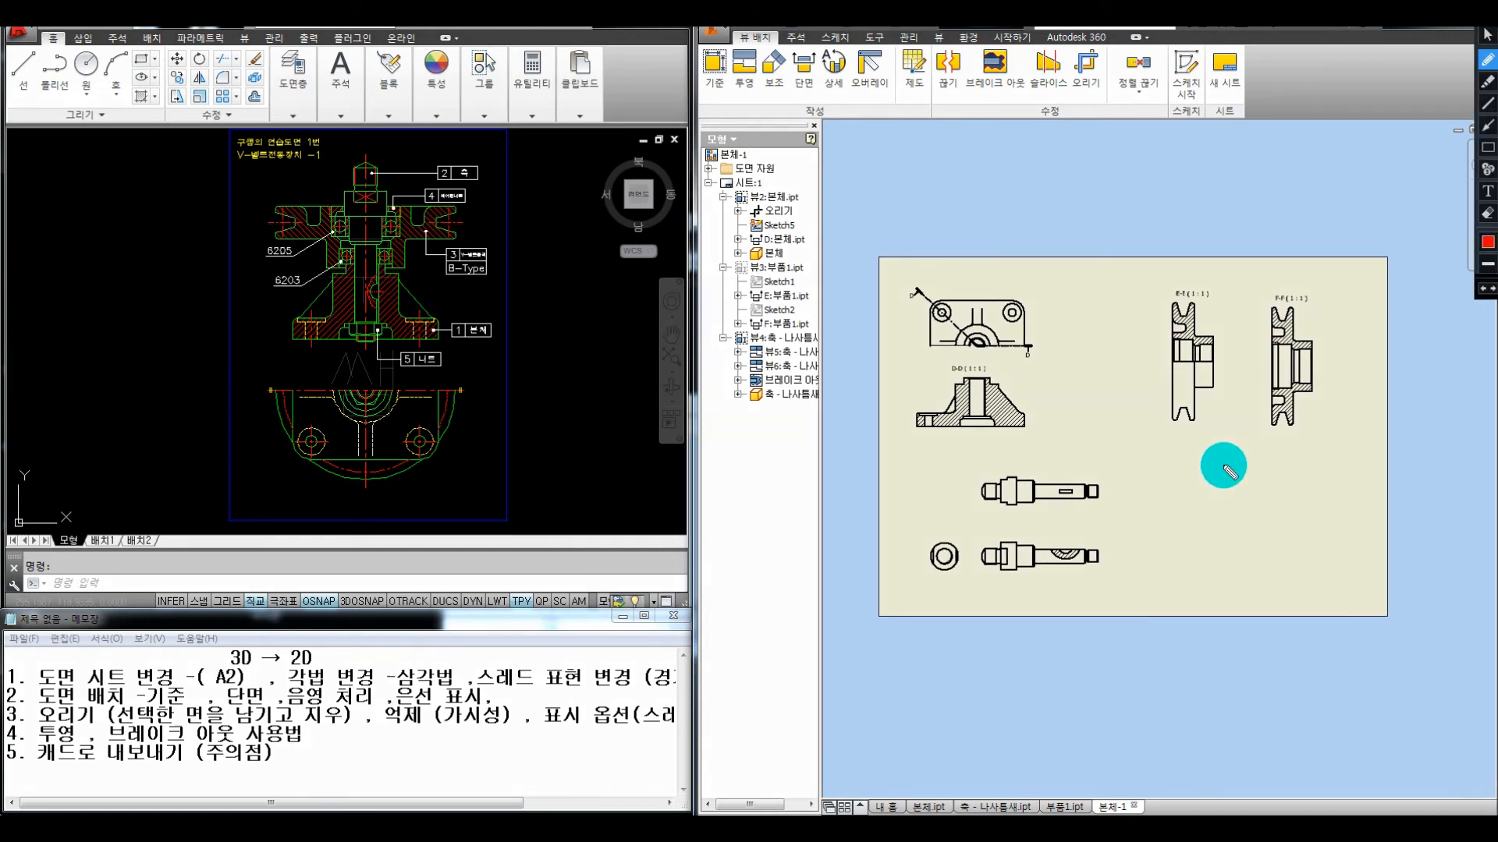
pyautogui.moveTo(1133, 253); pyautogui.dragTo(1153, 600)
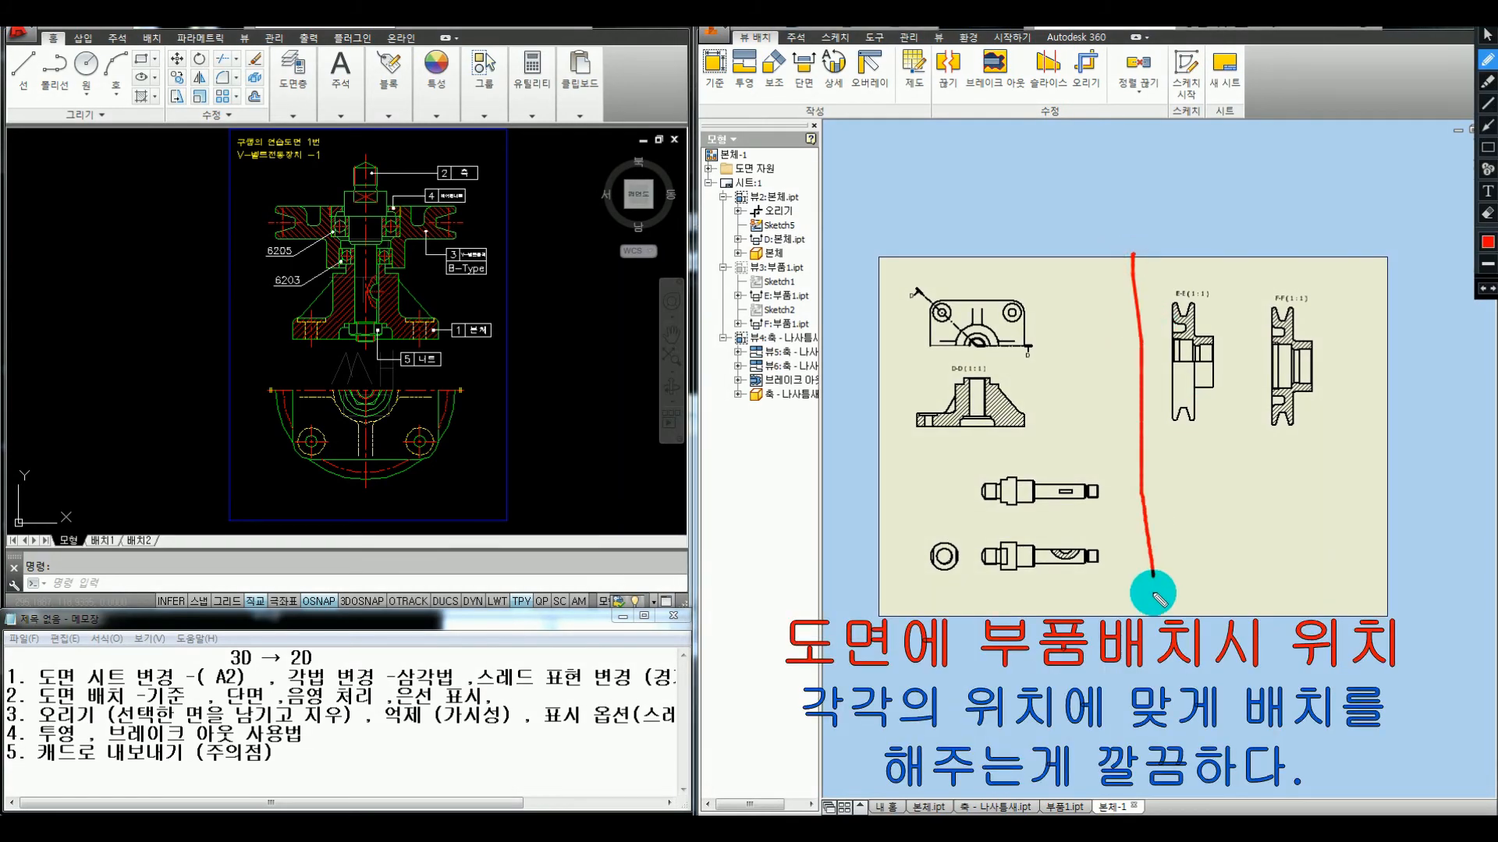
pyautogui.moveTo(875, 446); pyautogui.dragTo(1365, 471)
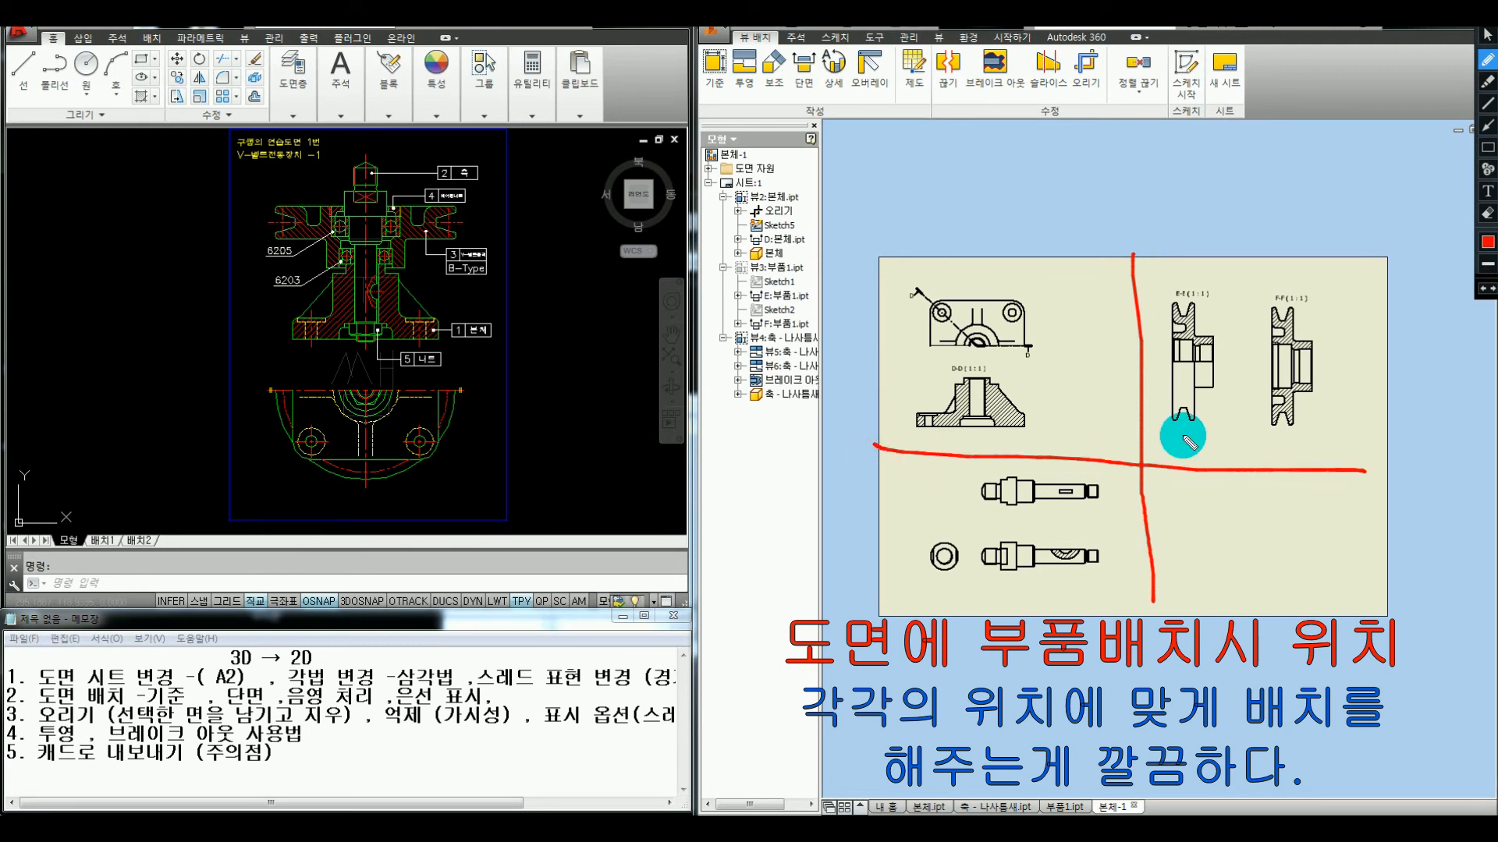
pyautogui.moveTo(1079, 226)
pyautogui.mouseDown()
pyautogui.moveTo(1020, 218)
pyautogui.moveTo(879, 344)
pyautogui.moveTo(1050, 444)
pyautogui.moveTo(1117, 298)
pyautogui.moveTo(1079, 226)
pyautogui.mouseUp()
pyautogui.moveTo(936, 144)
pyautogui.mouseDown()
pyautogui.moveTo(971, 174)
pyautogui.moveTo(934, 183)
pyautogui.mouseUp()
pyautogui.moveTo(951, 188)
pyautogui.mouseDown()
pyautogui.moveTo(984, 203)
pyautogui.moveTo(985, 181)
pyautogui.mouseUp()
pyautogui.moveTo(993, 166); pyautogui.dragTo(1026, 191)
pyautogui.moveTo(1037, 148); pyautogui.dragTo(1038, 190)
# Circle the pulley views with the on-screen pen and write "벨 기 커" above them
pyautogui.moveTo(1340, 265)
pyautogui.mouseDown()
pyautogui.moveTo(1154, 323)
pyautogui.moveTo(1355, 429)
pyautogui.mouseUp()
pyautogui.moveTo(1406, 379); pyautogui.dragTo(1336, 213)
pyautogui.moveTo(1199, 145)
pyautogui.mouseDown()
pyautogui.moveTo(1206, 198)
pyautogui.moveTo(1226, 173)
pyautogui.moveTo(1256, 209)
pyautogui.mouseUp()
pyautogui.moveTo(1287, 162)
pyautogui.mouseDown()
pyautogui.moveTo(1301, 174)
pyautogui.moveTo(1287, 195)
pyautogui.mouseUp()
pyautogui.moveTo(1311, 160); pyautogui.dragTo(1315, 209)
pyautogui.moveTo(1361, 152)
pyautogui.mouseDown()
pyautogui.moveTo(1375, 156)
pyautogui.moveTo(1356, 181)
pyautogui.mouseUp()
pyautogui.moveTo(1358, 174); pyautogui.dragTo(1395, 193)
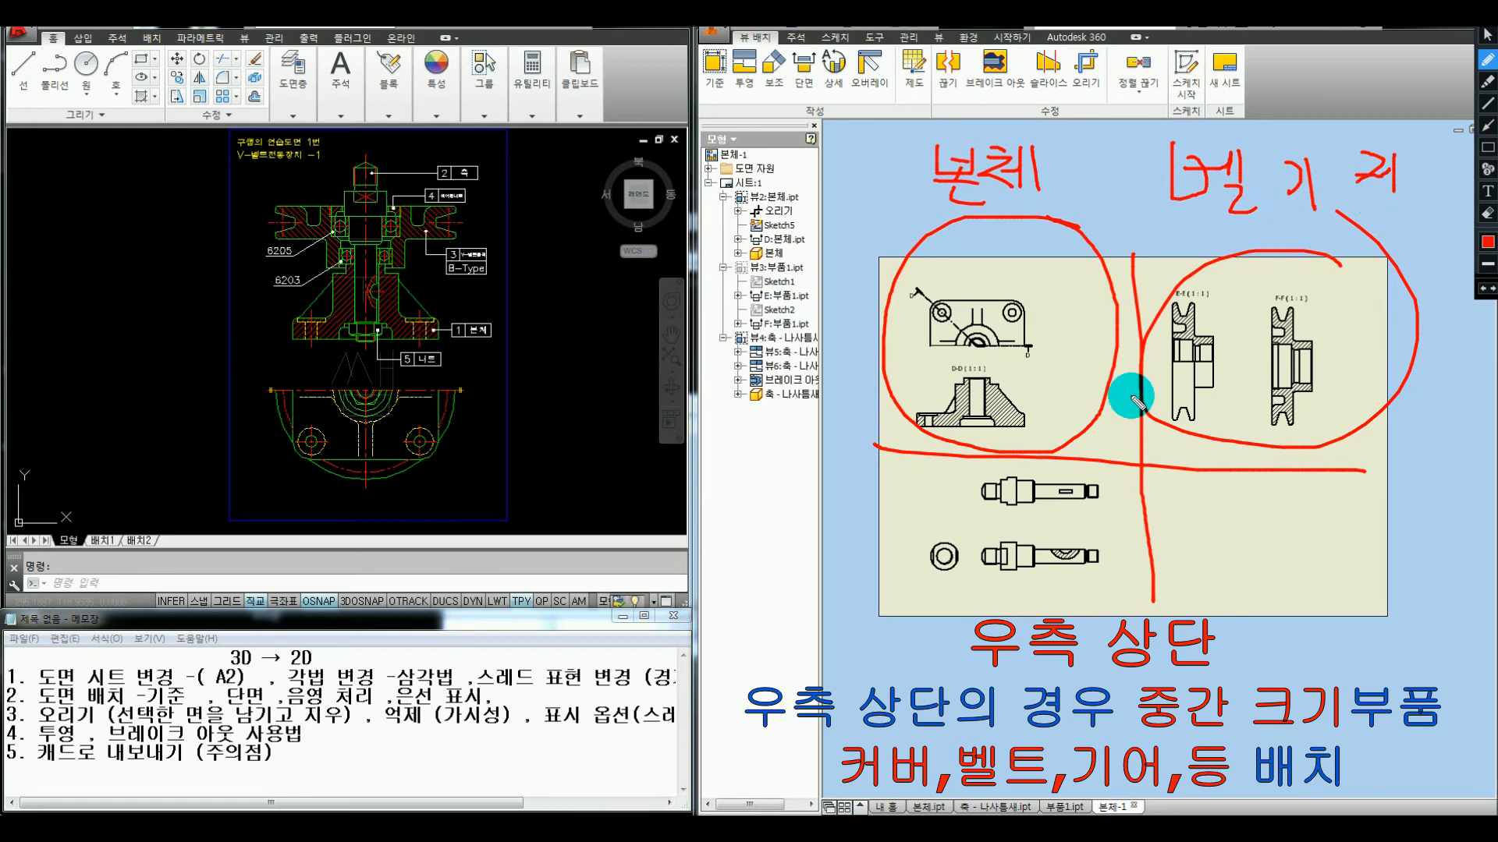
# Circle the shaft views with the label "긴 ~ 축", add "(큰)" and "(보)" to the upper labels, and clear the on-screen markup
pyautogui.moveTo(1081, 472)
pyautogui.mouseDown()
pyautogui.moveTo(852, 545)
pyautogui.moveTo(1147, 508)
pyautogui.moveTo(1090, 477)
pyautogui.mouseUp()
pyautogui.moveTo(873, 672)
pyautogui.mouseDown()
pyautogui.moveTo(897, 672)
pyautogui.moveTo(883, 706)
pyautogui.mouseUp()
pyautogui.moveTo(919, 668)
pyautogui.mouseDown()
pyautogui.moveTo(915, 702)
pyautogui.moveTo(955, 726)
pyautogui.moveTo(1070, 679)
pyautogui.moveTo(1164, 703)
pyautogui.mouseUp()
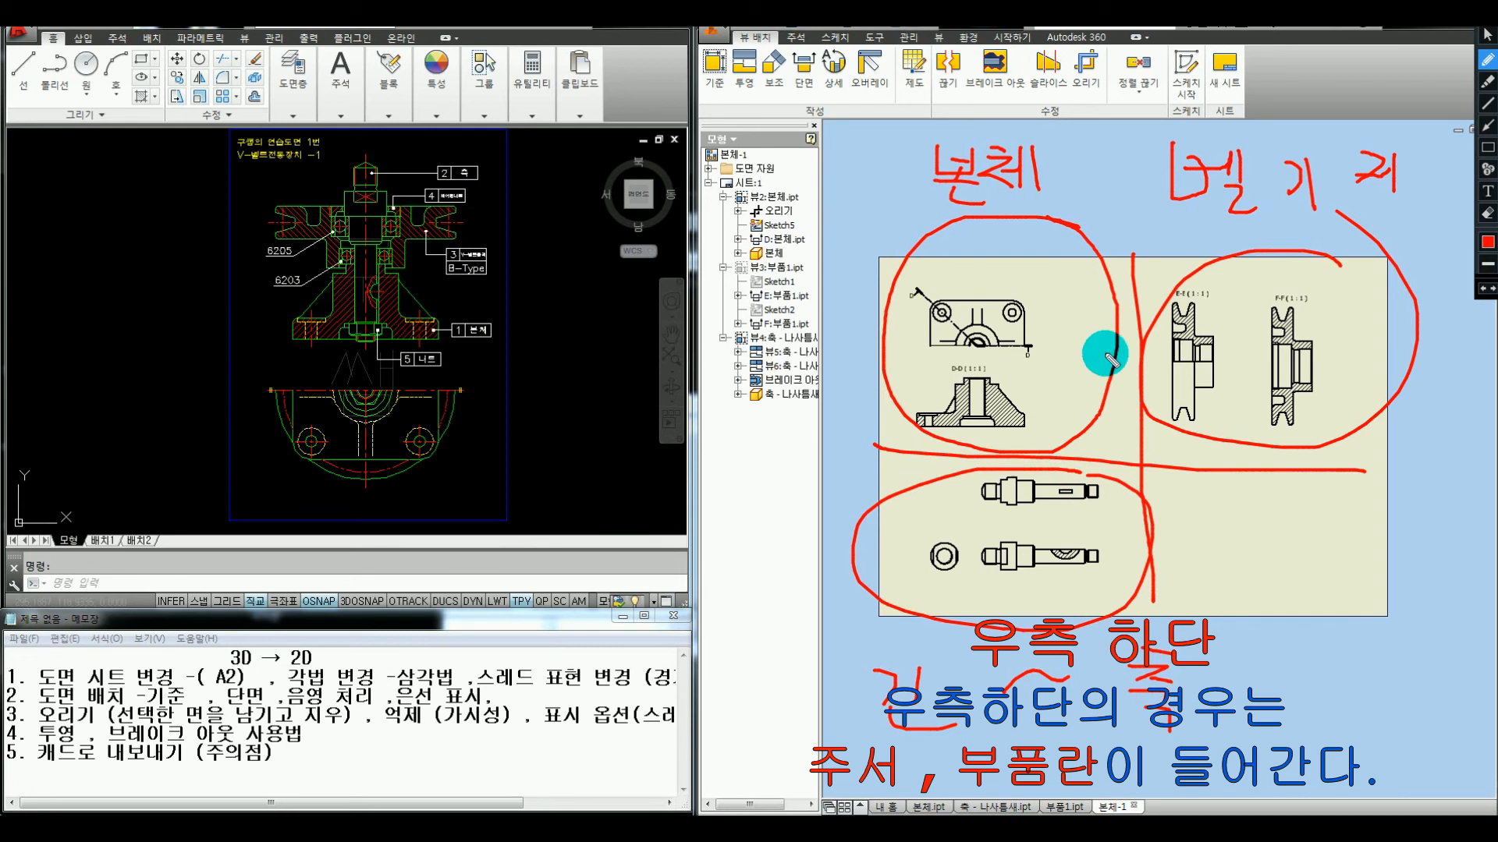
pyautogui.moveTo(840, 153)
pyautogui.mouseDown()
pyautogui.moveTo(832, 202)
pyautogui.moveTo(884, 183)
pyautogui.mouseUp()
pyautogui.moveTo(855, 171)
pyautogui.mouseDown()
pyautogui.moveTo(885, 170)
pyautogui.moveTo(889, 205)
pyautogui.mouseUp()
pyautogui.moveTo(900, 155); pyautogui.dragTo(903, 196)
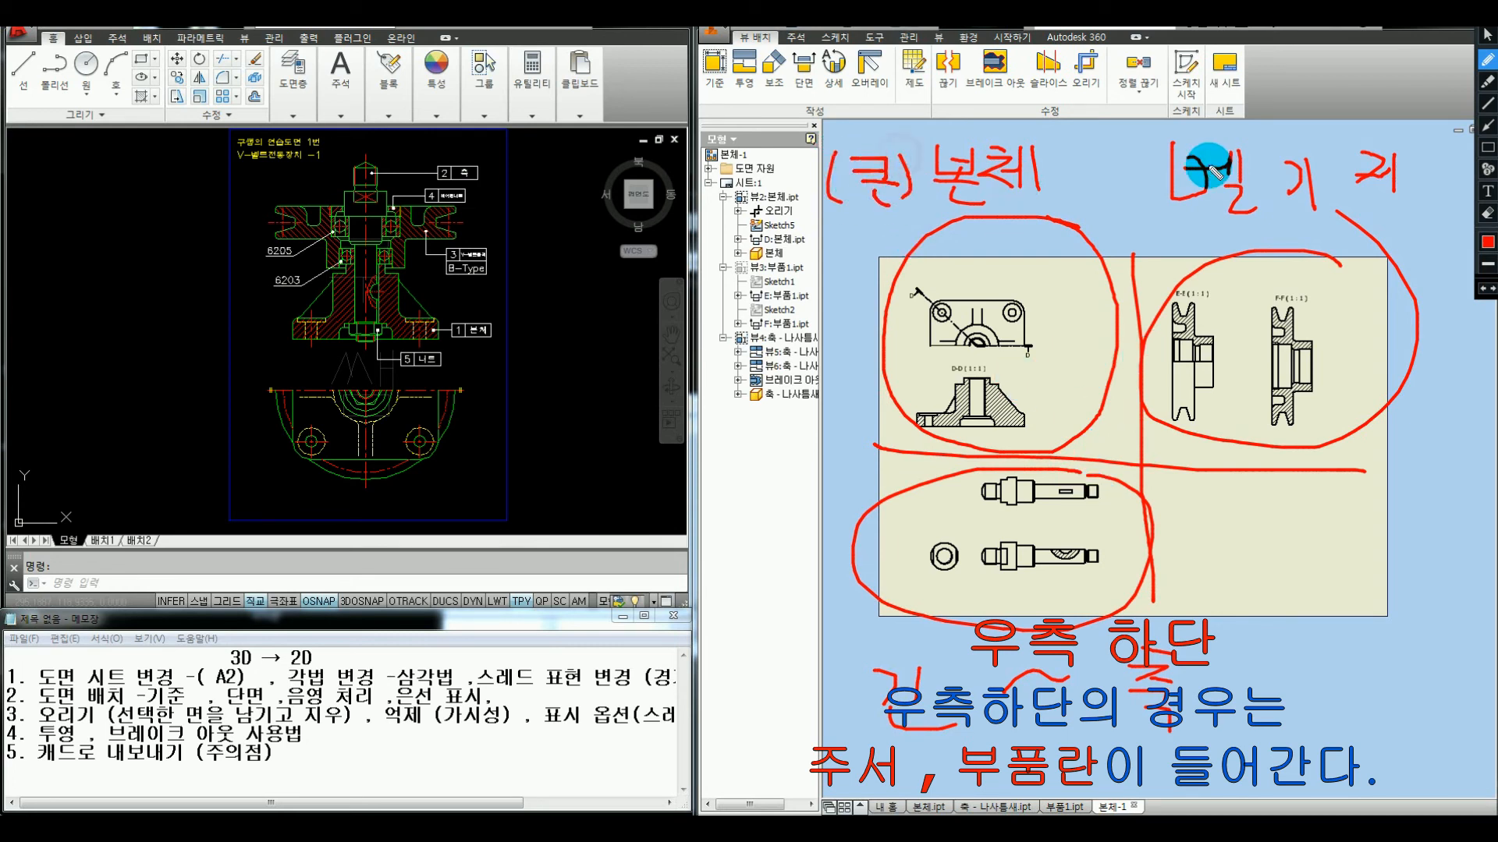
pyautogui.moveTo(1411, 160)
pyautogui.mouseDown()
pyautogui.moveTo(1407, 192)
pyautogui.moveTo(1442, 189)
pyautogui.mouseUp()
pyautogui.moveTo(1447, 154); pyautogui.dragTo(1450, 194)
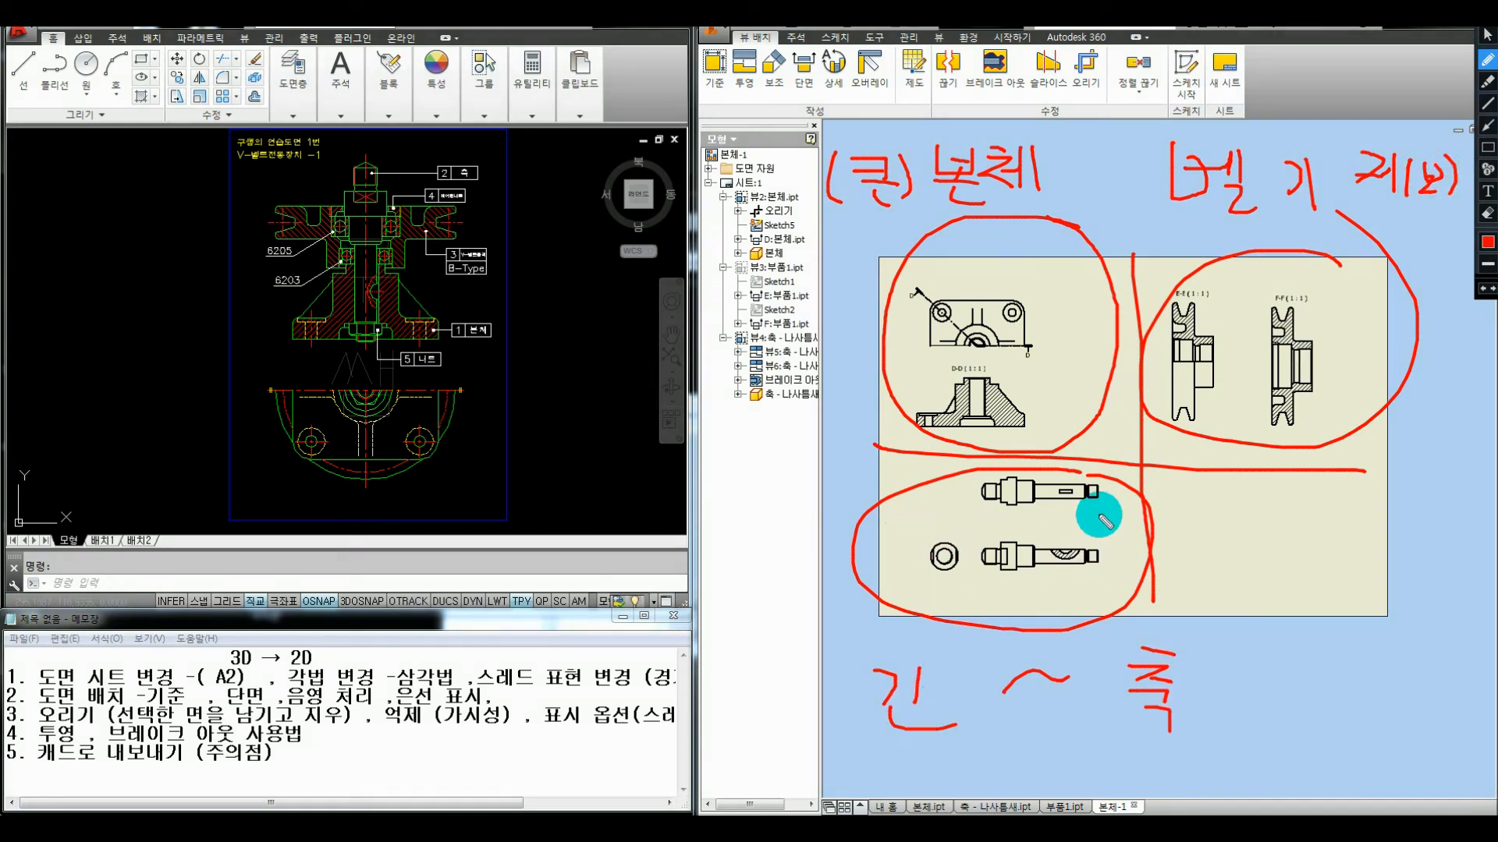
pyautogui.press('Escape')
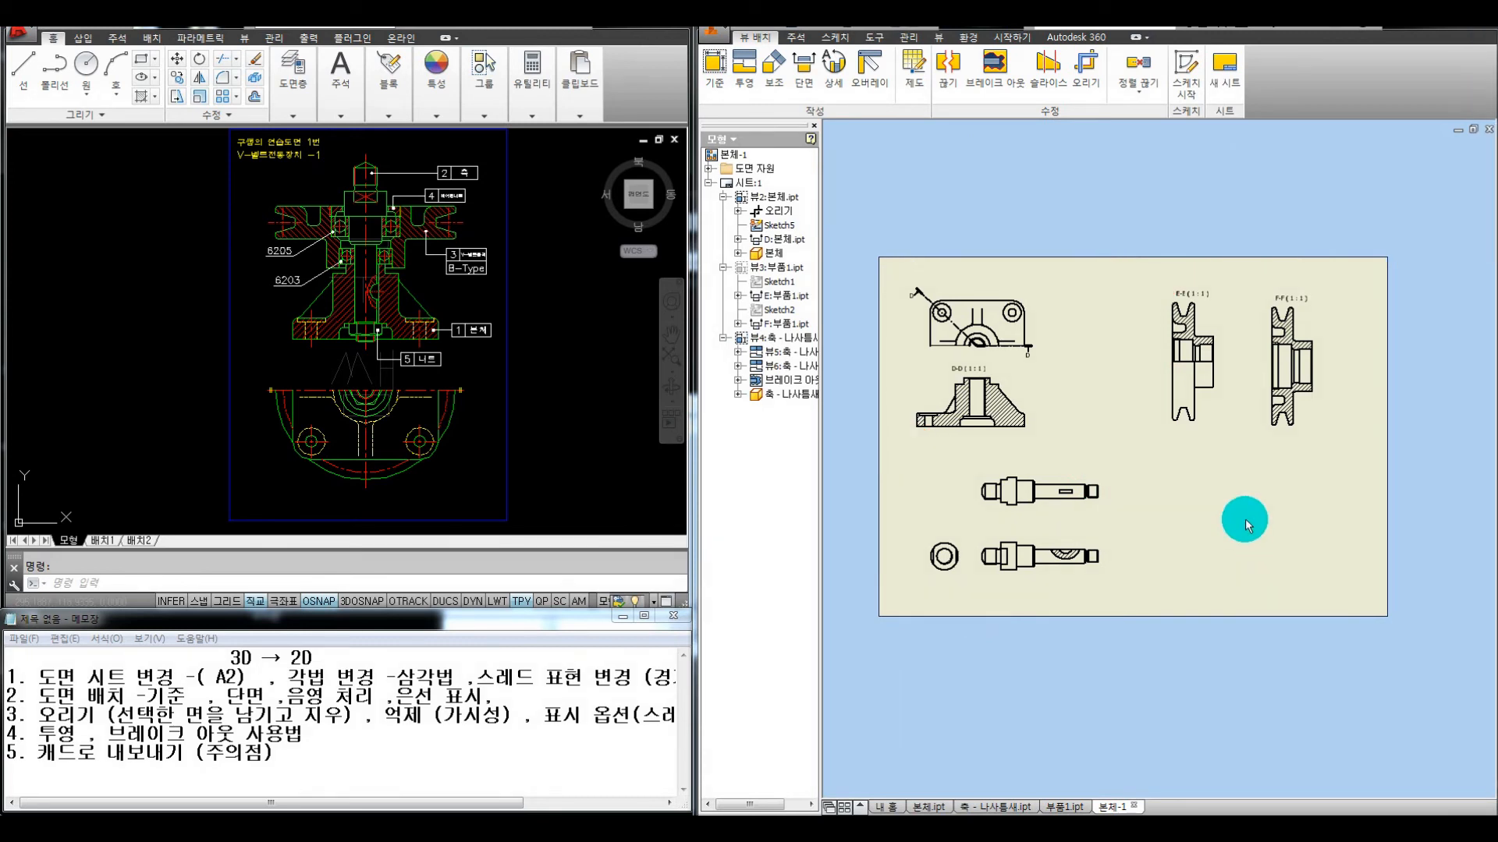
# In Notepad, append ", 편의 기능 (중심선)" to item 4 of the outline and return to the Inventor drawing sheet
pyautogui.click(323, 735)
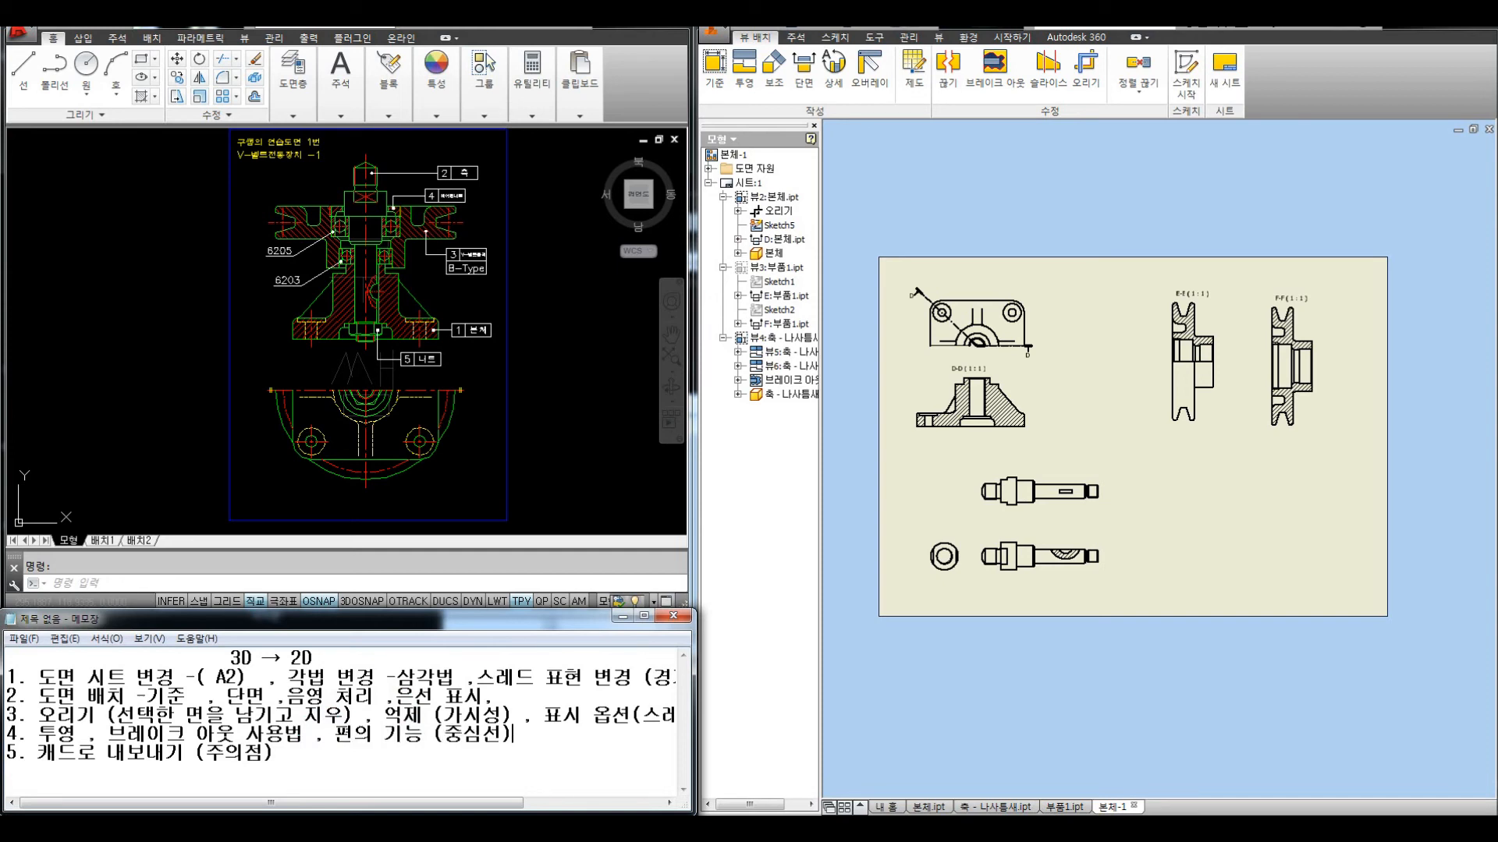
pyautogui.click(1019, 237)
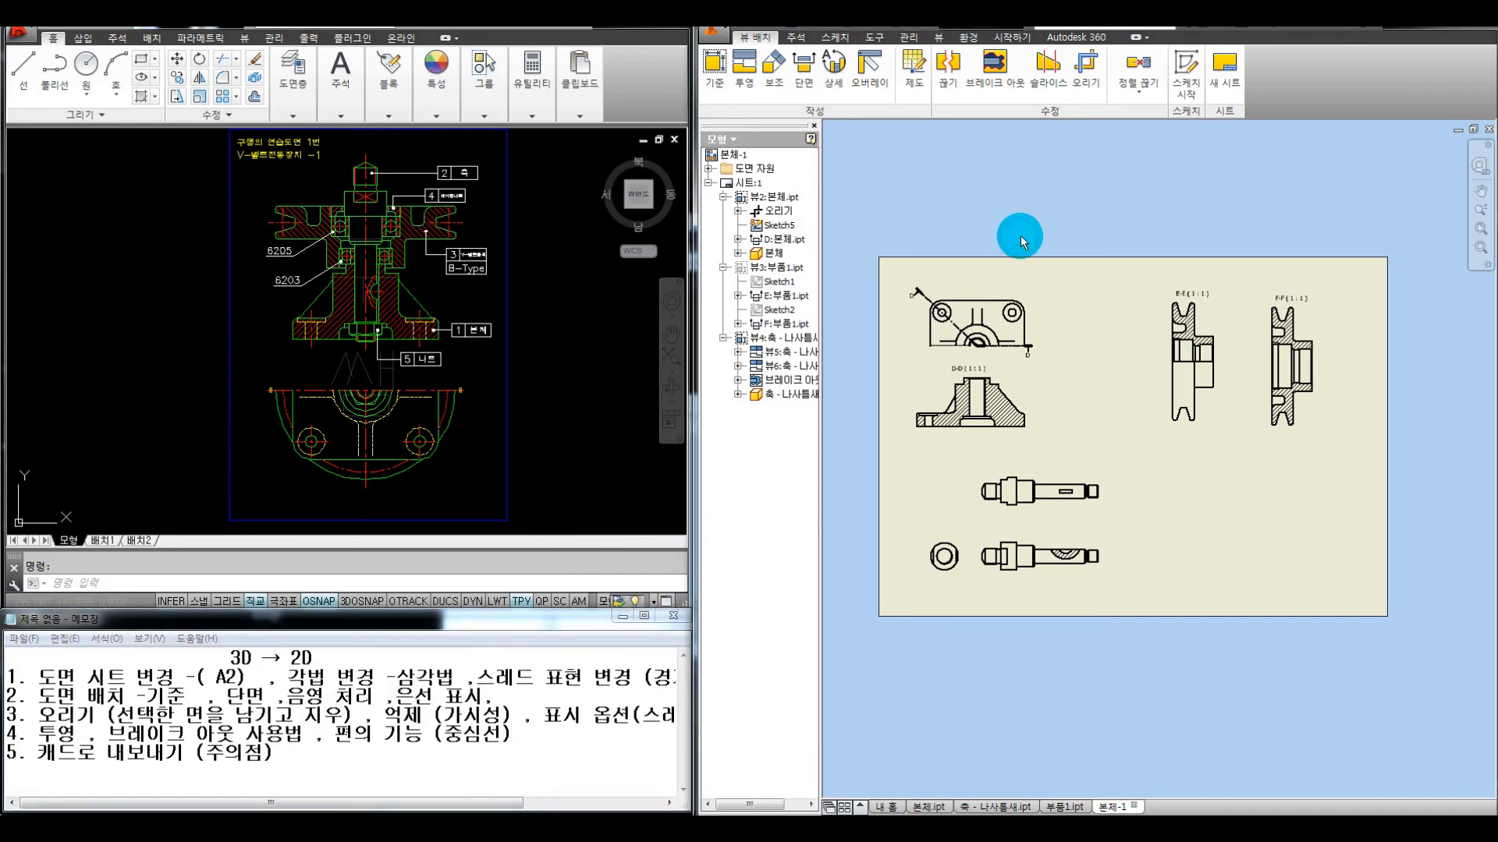
pyautogui.moveTo(1111, 248); pyautogui.dragTo(1077, 257, button='middle')
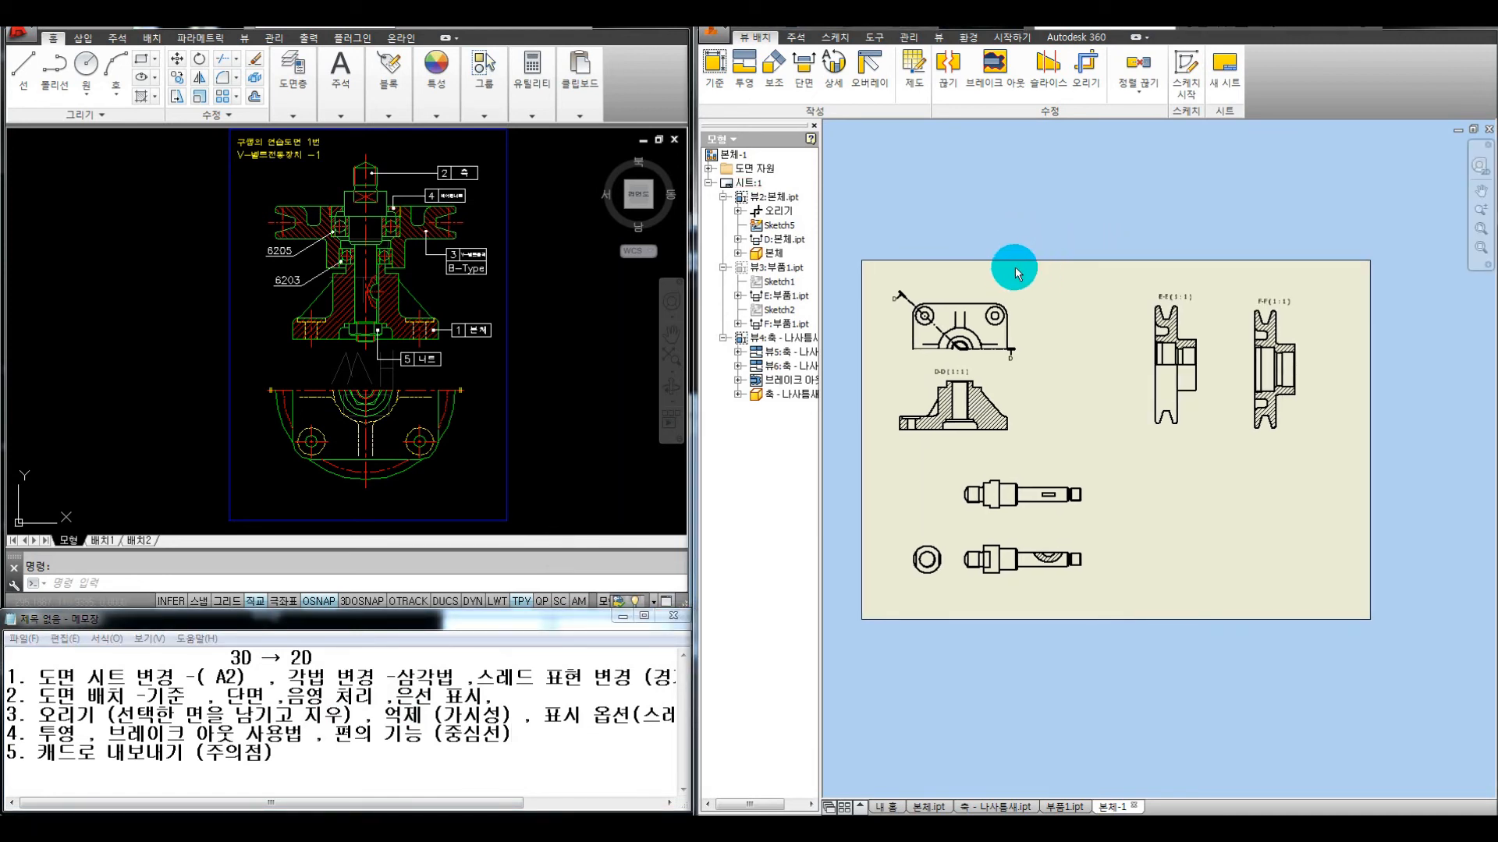
pyautogui.scroll(-4, 1070, 268)
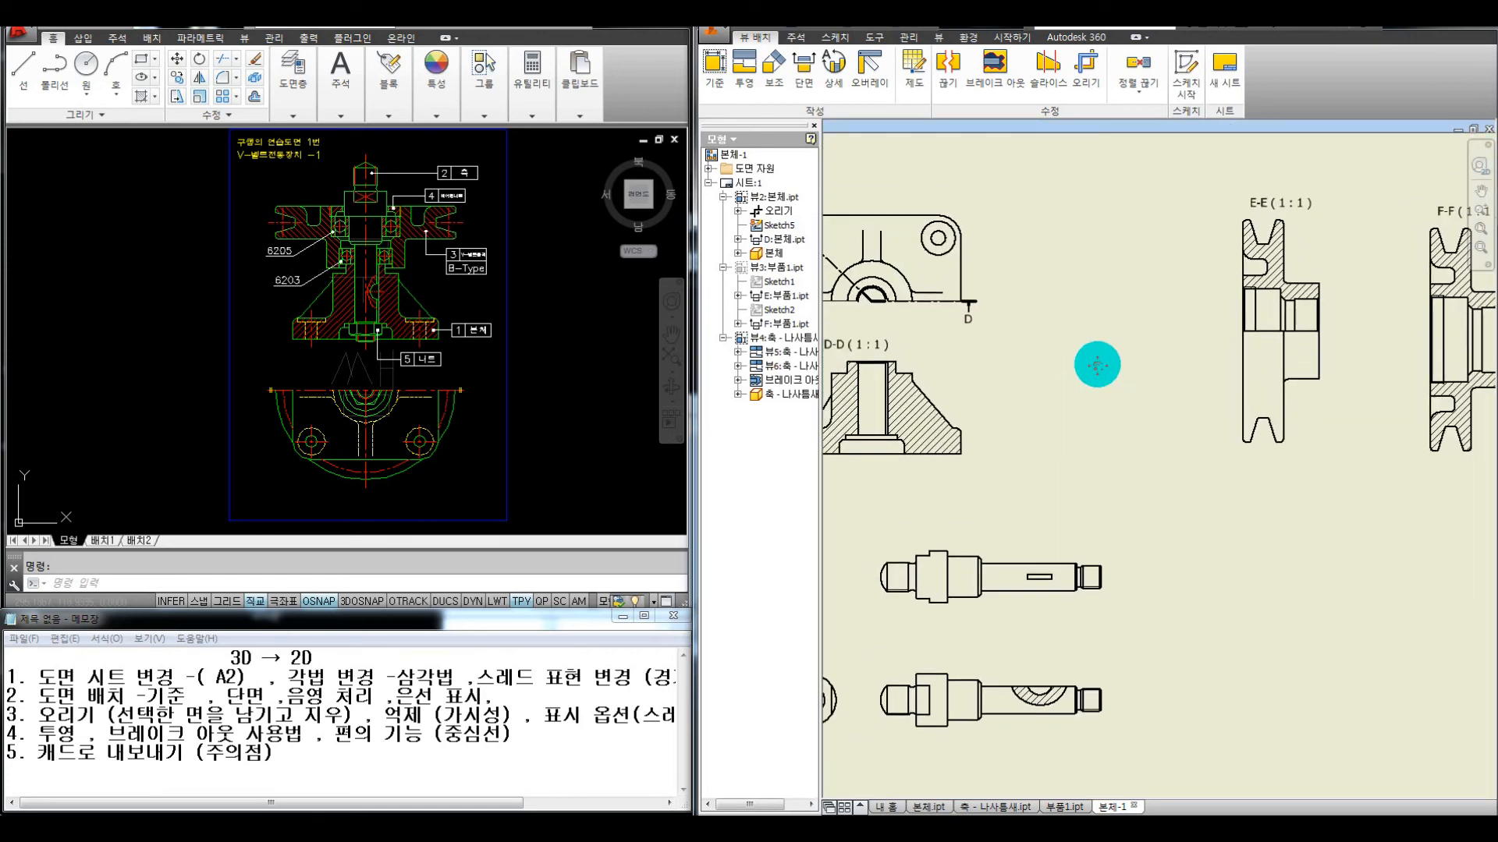
# Show the annotation commands, circle the centerline and center mark tools with the on-screen pen, and clear the markup
pyautogui.moveTo(1096, 365); pyautogui.dragTo(1113, 384, button='middle')
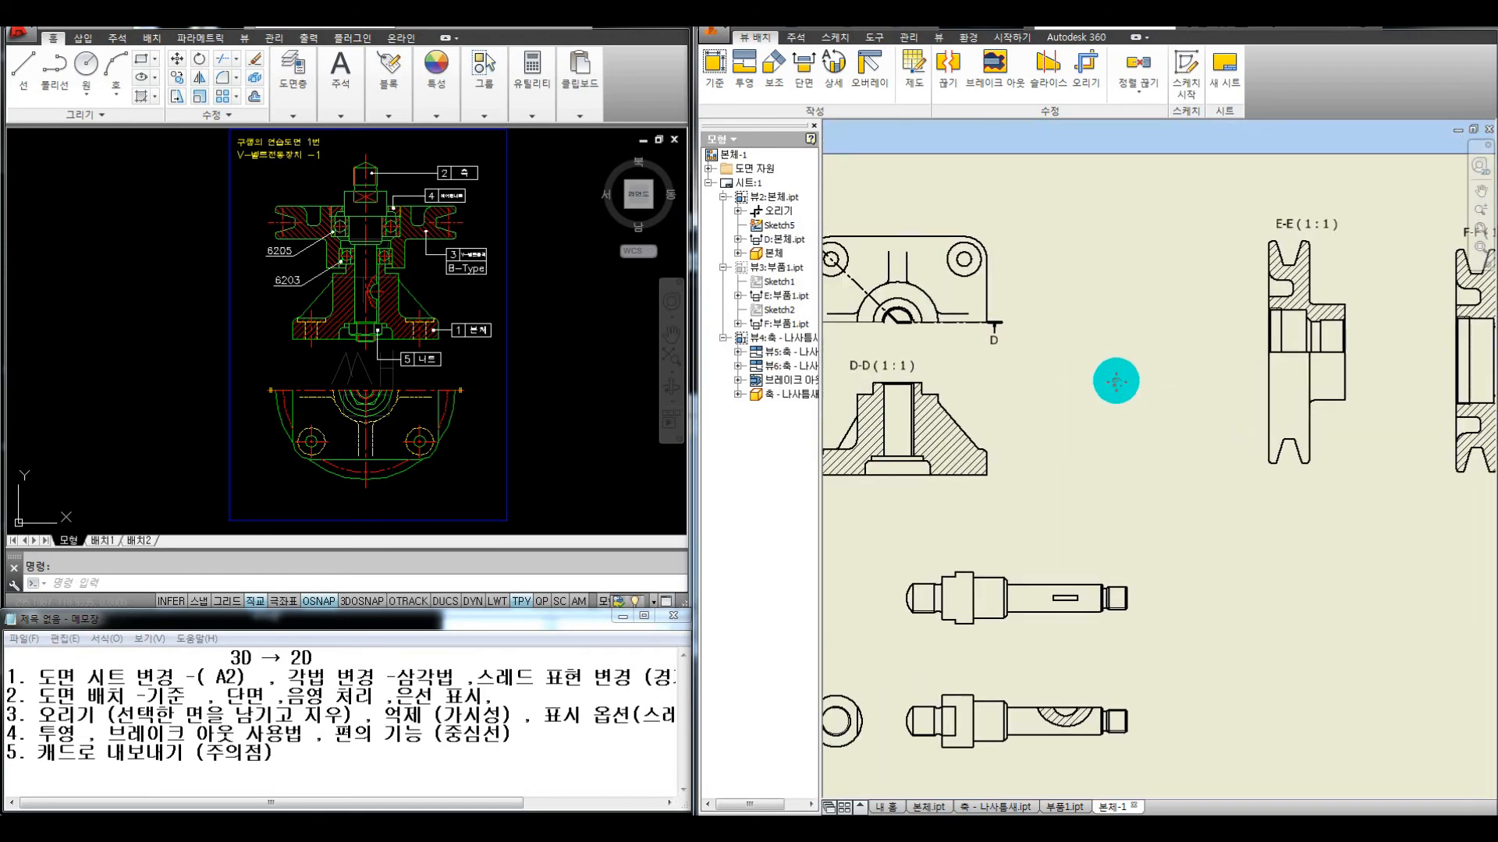
pyautogui.click(797, 37)
pyautogui.moveTo(1160, 47)
pyautogui.mouseDown()
pyautogui.moveTo(1110, 68)
pyautogui.moveTo(1166, 65)
pyautogui.moveTo(1118, 45)
pyautogui.moveTo(1117, 92)
pyautogui.moveTo(1143, 49)
pyautogui.mouseUp()
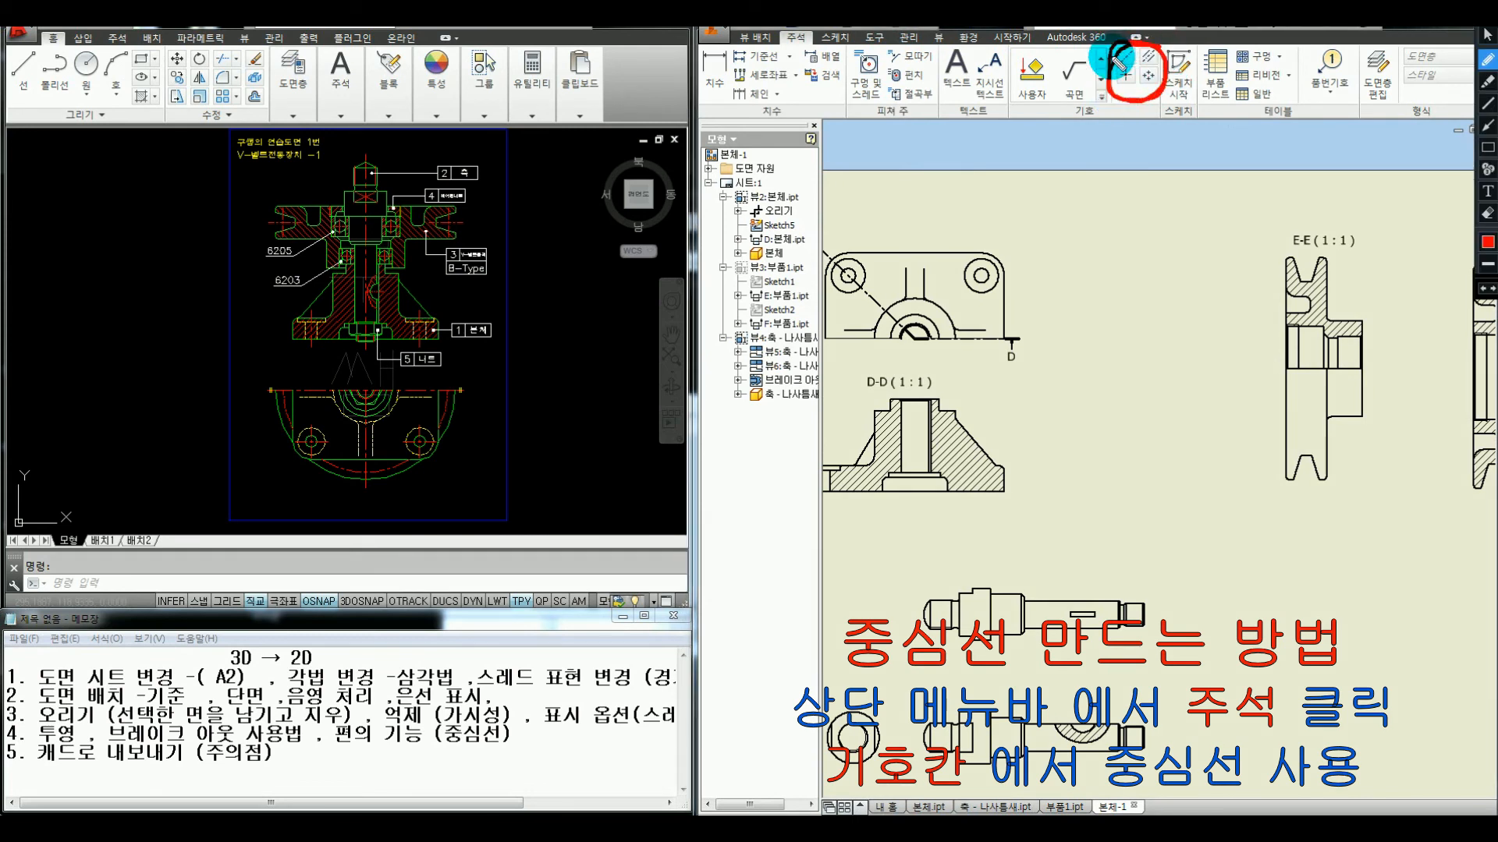
pyautogui.press('Escape')
pyautogui.moveTo(1163, 63)
pyautogui.mouseDown()
pyautogui.moveTo(1116, 86)
pyautogui.moveTo(1140, 63)
pyautogui.moveTo(1136, 98)
pyautogui.mouseUp()
pyautogui.press('Escape')
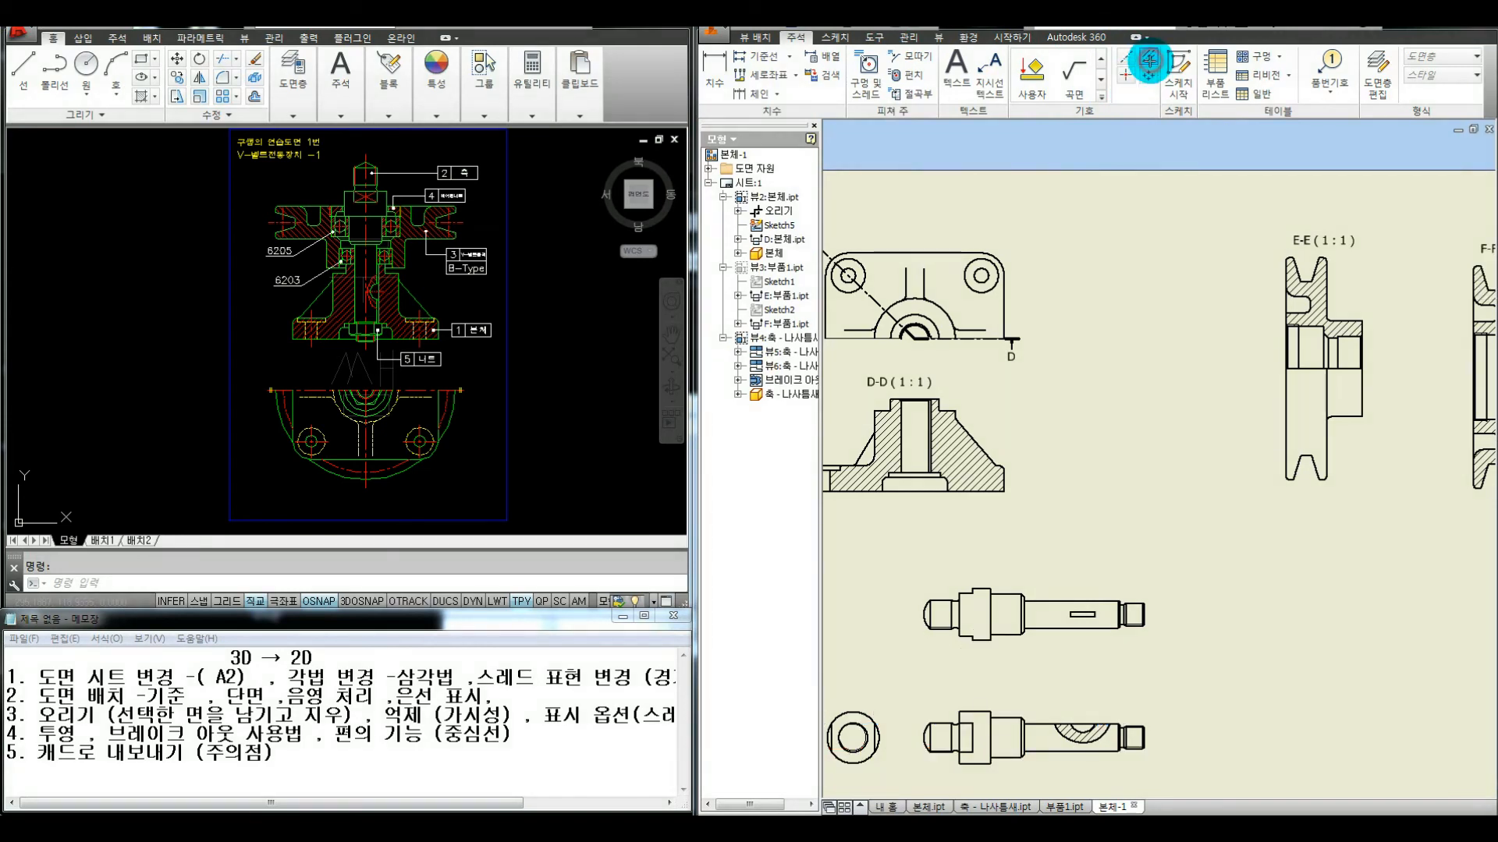
# Start the Centerline Bisector command, illustrate with pen strokes a dashed centerline midway between two selected lines, and clear the markup
pyautogui.click(1147, 62)
pyautogui.moveTo(973, 417); pyautogui.dragTo(979, 414, button='middle')
pyautogui.click(1113, 272)
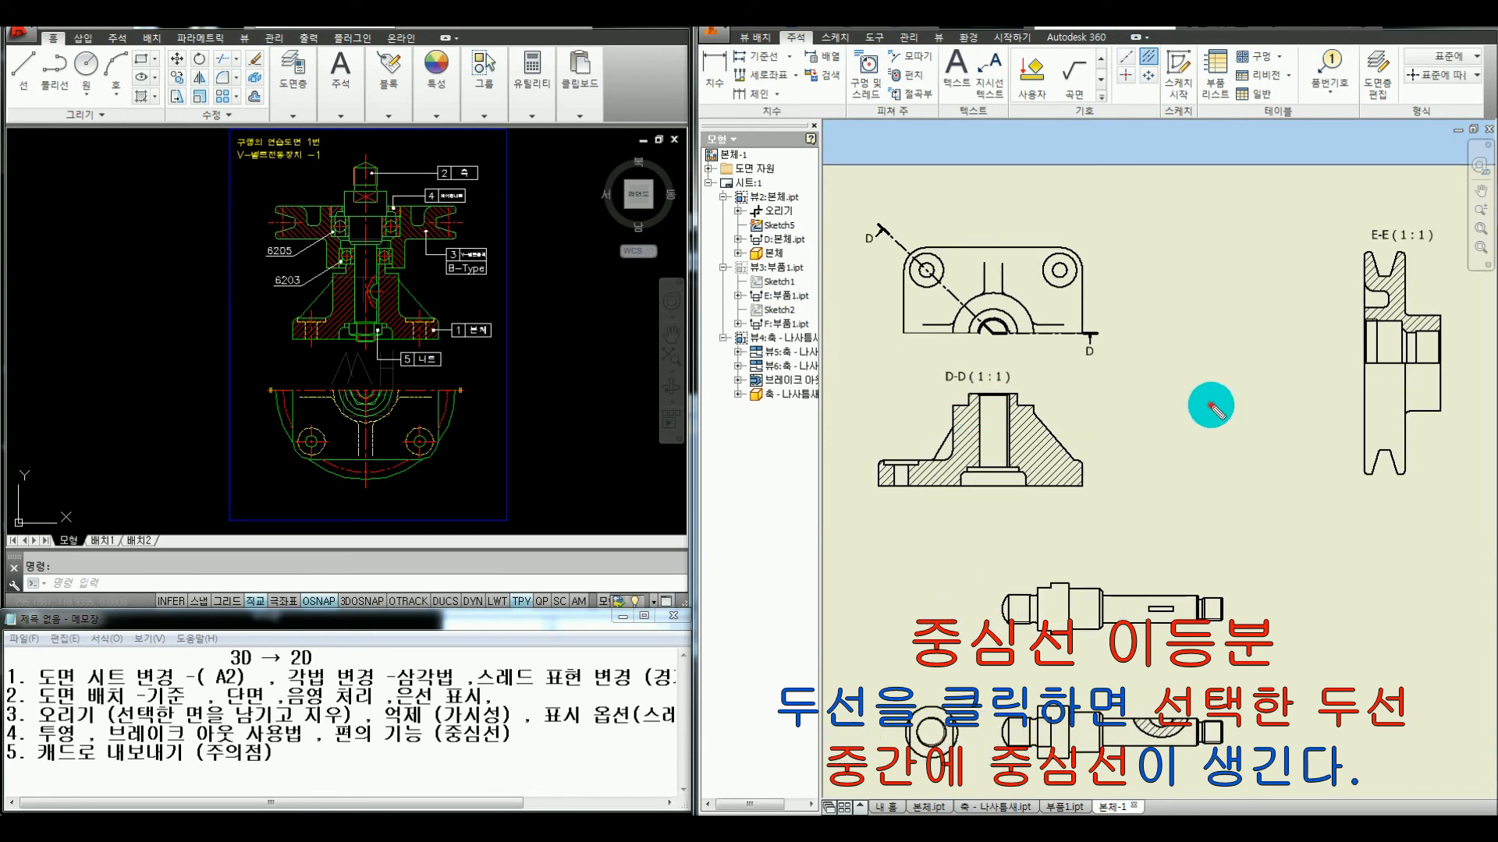
pyautogui.moveTo(1116, 264); pyautogui.dragTo(1106, 464)
pyautogui.moveTo(1357, 231); pyautogui.dragTo(1356, 427)
pyautogui.moveTo(1096, 304); pyautogui.dragTo(1124, 312)
pyautogui.moveTo(1345, 269); pyautogui.dragTo(1367, 285)
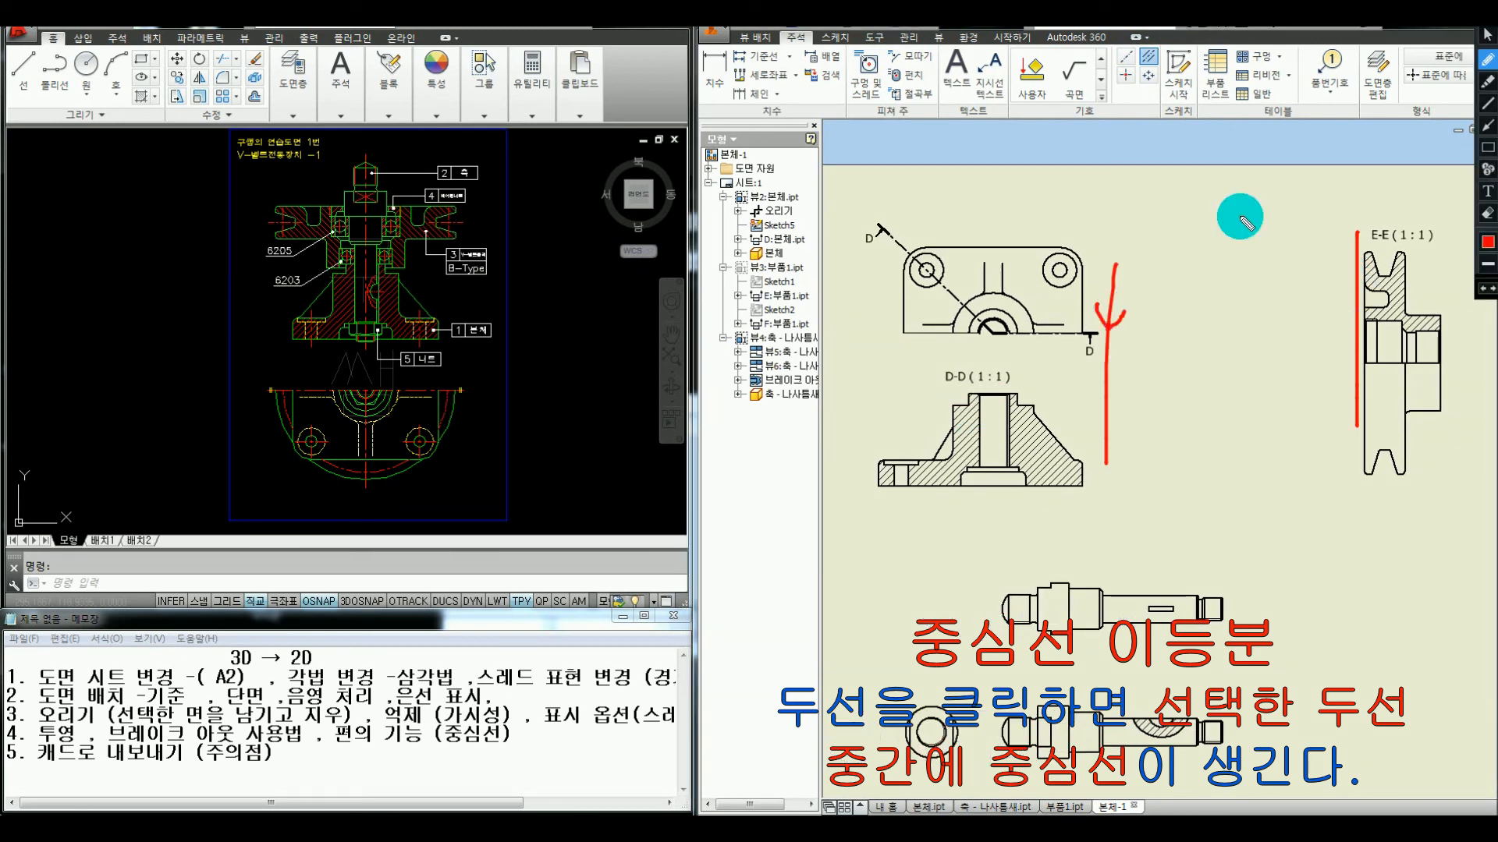
pyautogui.moveTo(1241, 195); pyautogui.dragTo(1243, 265)
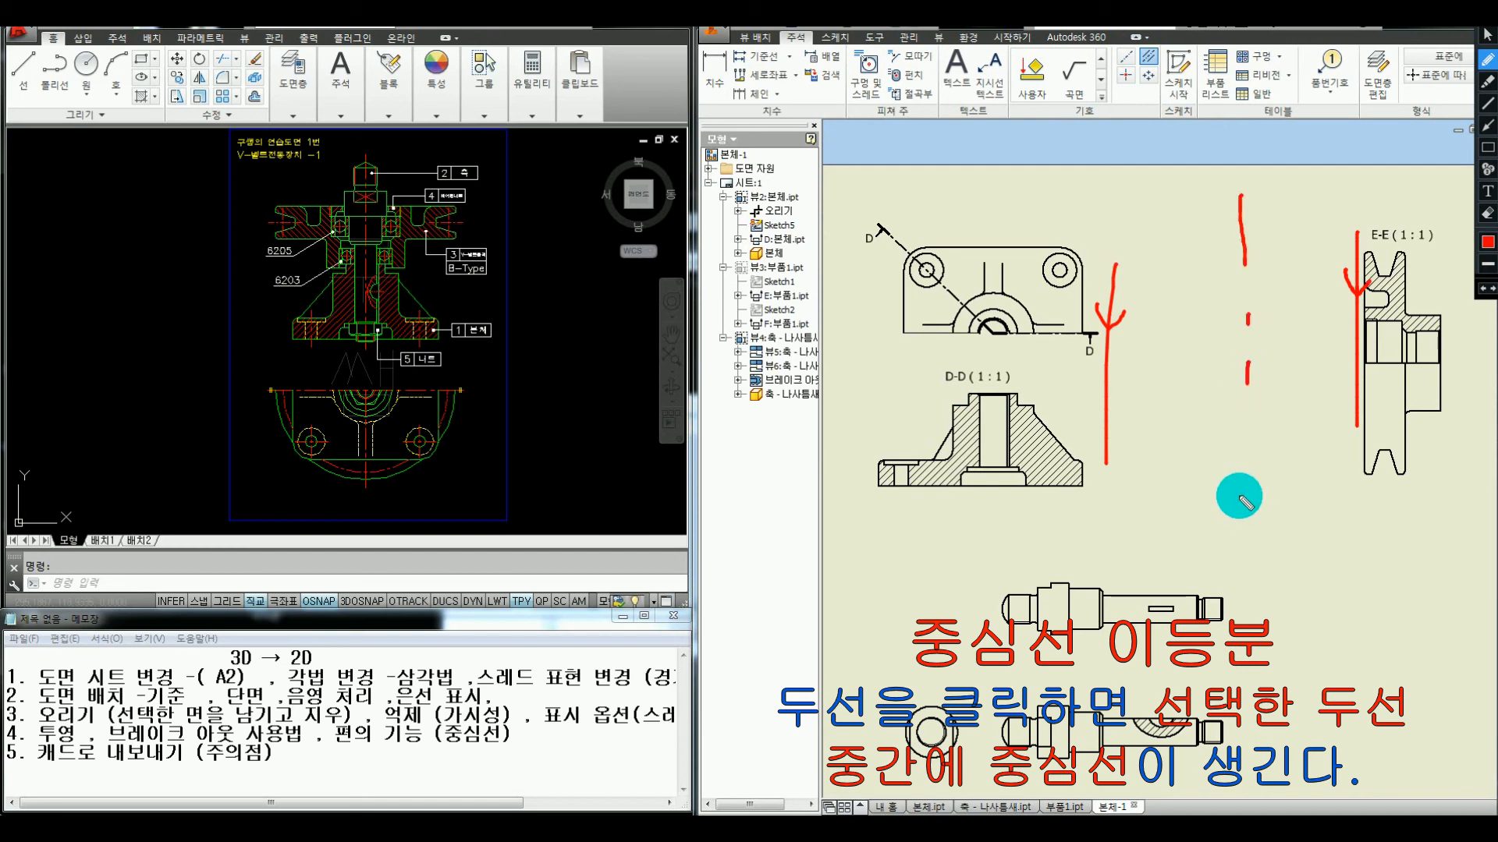
pyautogui.moveTo(1247, 384); pyautogui.dragTo(1241, 491)
pyautogui.press('Escape')
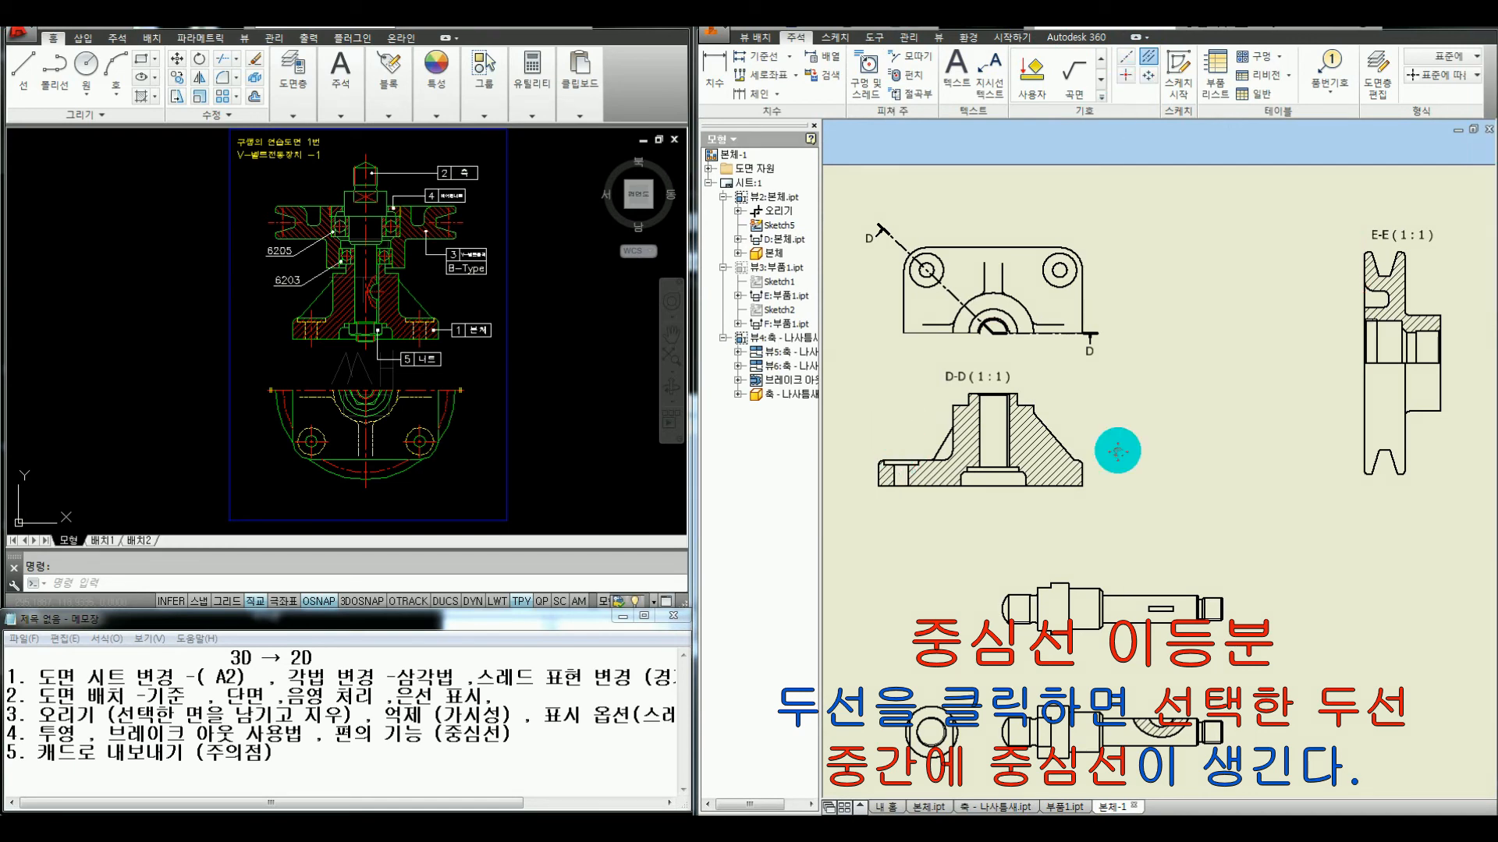
# Add bisector centerlines to the bolt hole in section D-D and the bore in section F-F, extending the latter past both pulley faces
pyautogui.scroll(5, 893, 433)
pyautogui.click(928, 419)
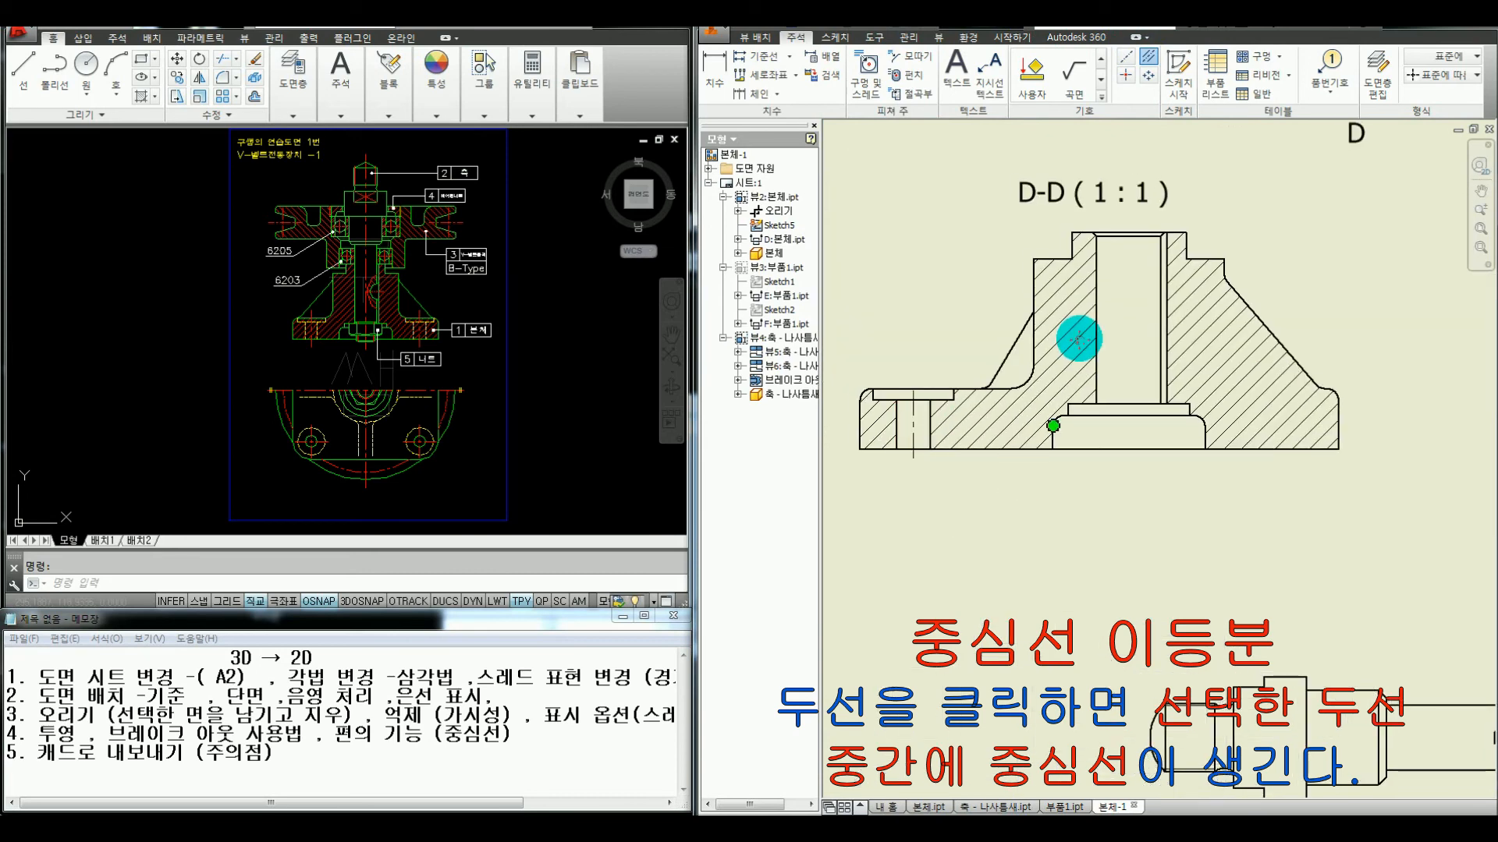
pyautogui.scroll(-3, 1079, 338)
pyautogui.moveTo(1239, 256); pyautogui.dragTo(1002, 458, button='middle')
pyautogui.moveTo(1405, 529); pyautogui.dragTo(1314, 522, button='middle')
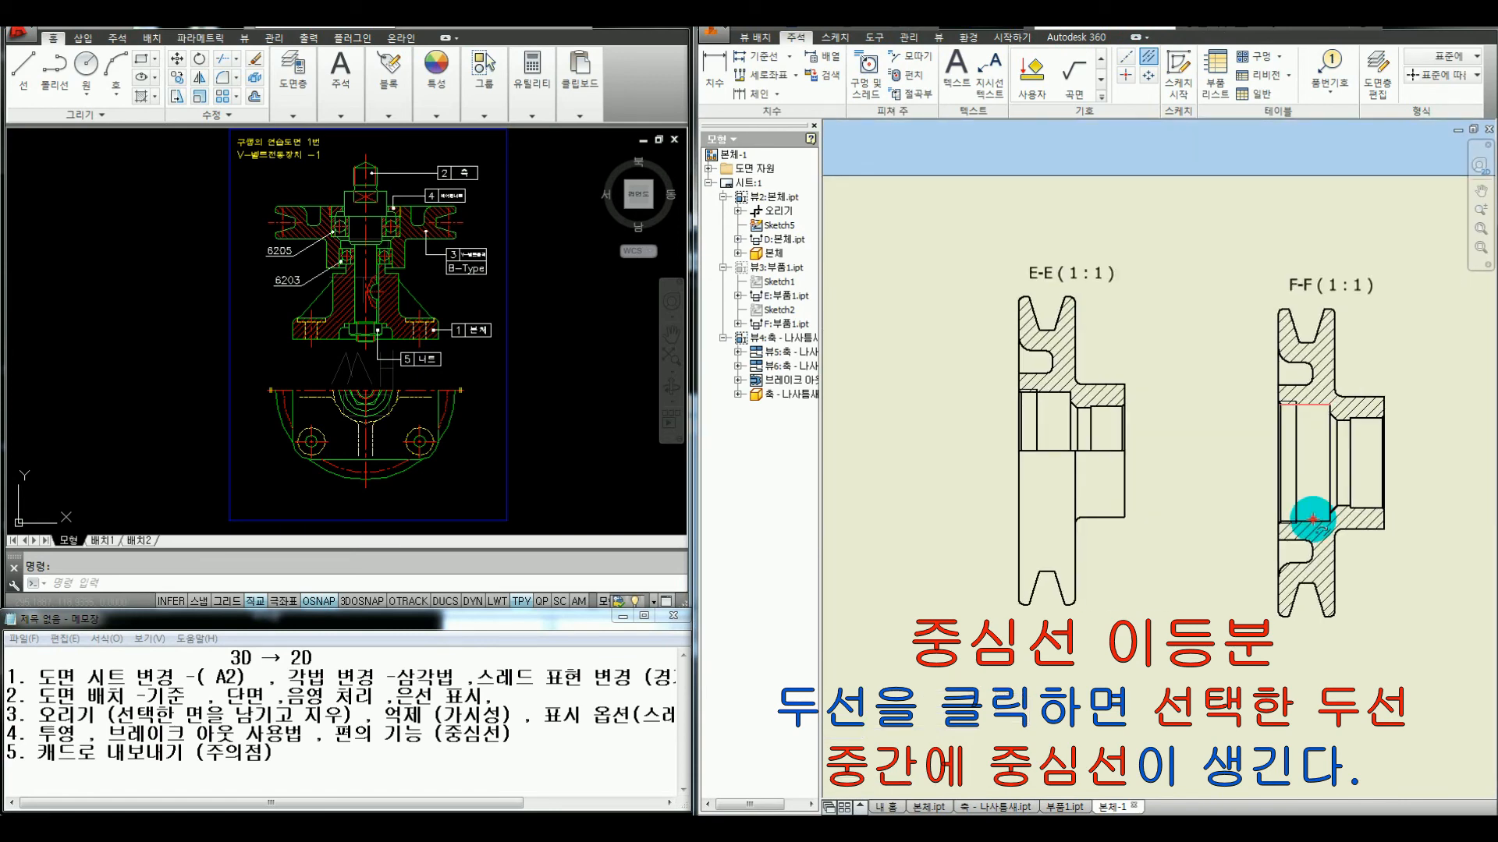
pyautogui.click(1313, 519)
pyautogui.moveTo(1335, 466); pyautogui.dragTo(1217, 466, button='middle')
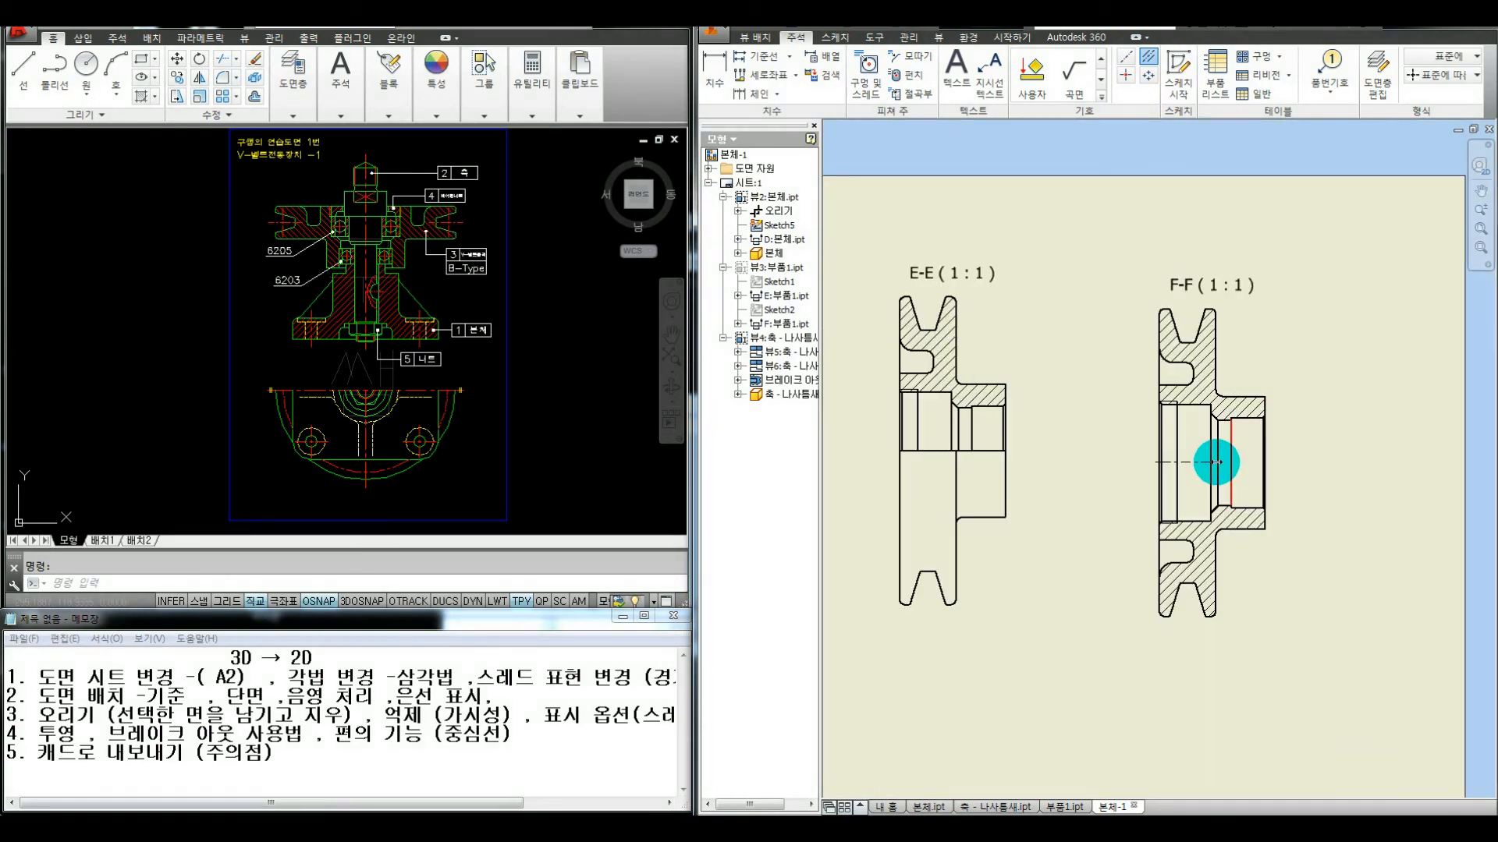
pyautogui.click(1157, 461)
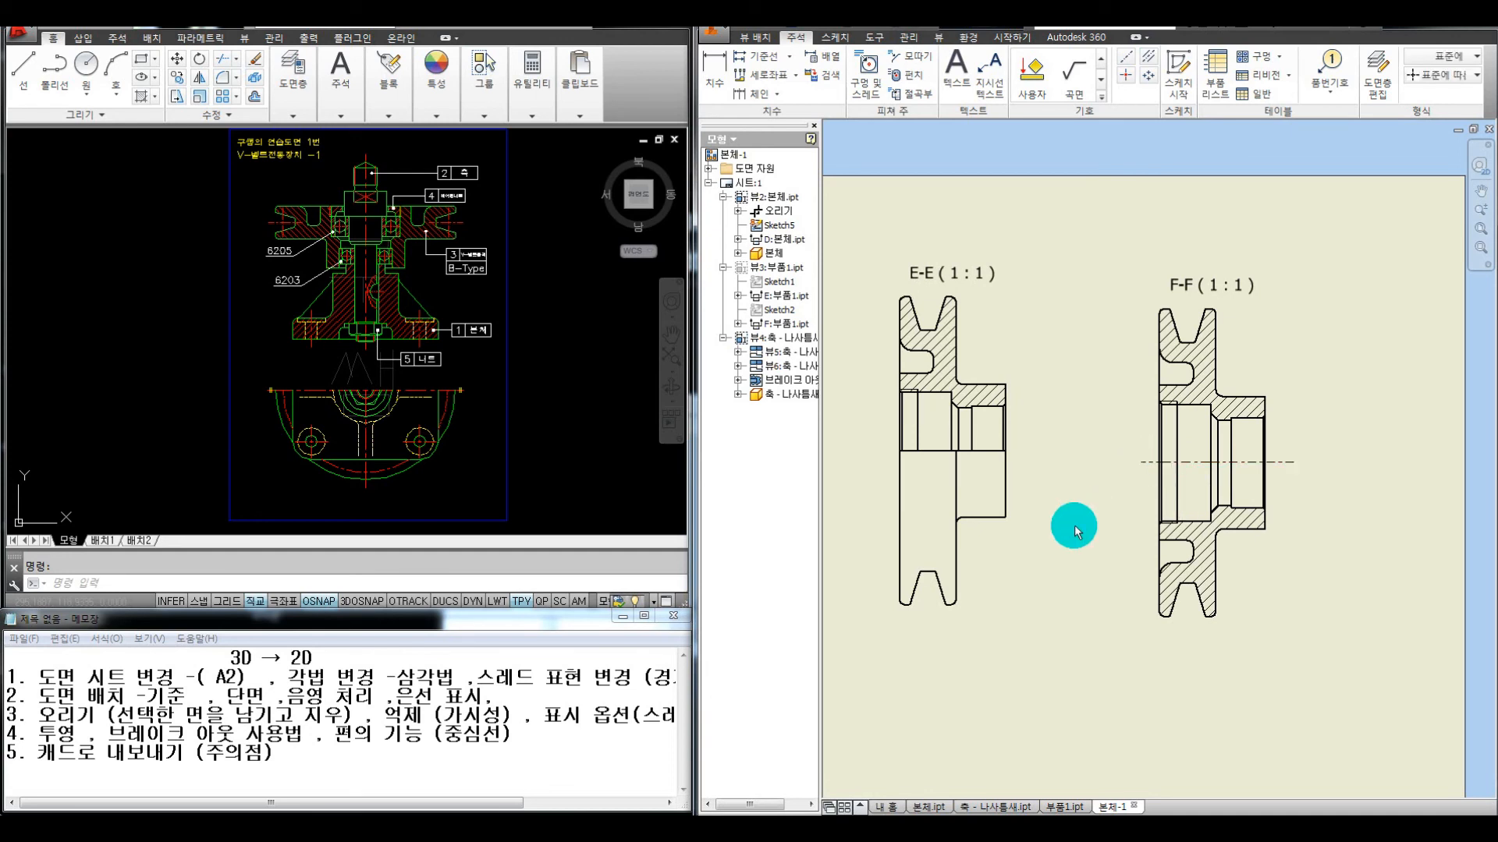
# Add a bisector centerline between the two vertical edges of the central bore in section D-D
pyautogui.scroll(-5, 1225, 536)
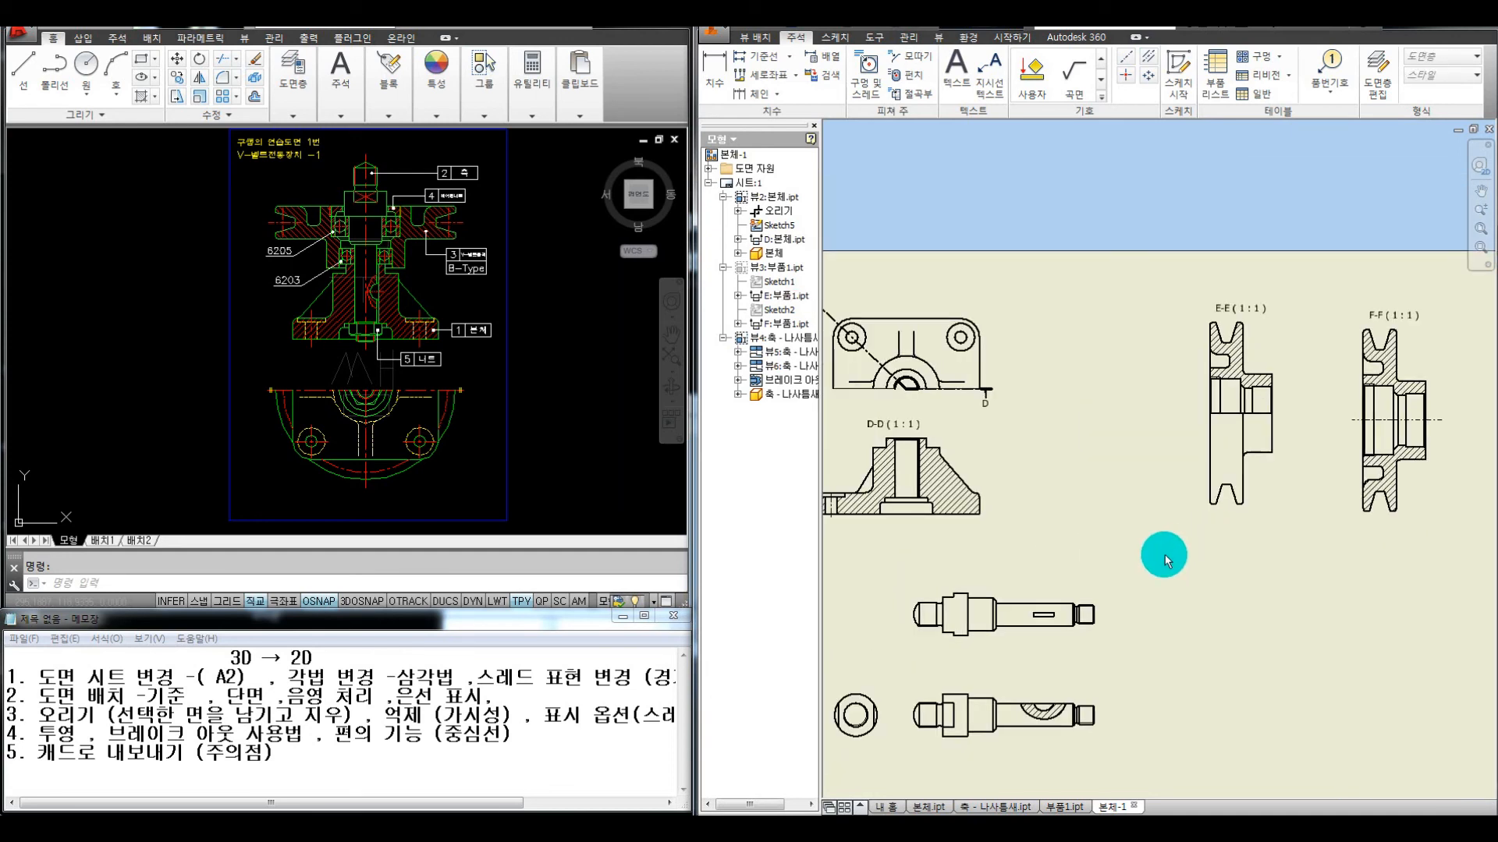
pyautogui.moveTo(1113, 575); pyautogui.dragTo(1160, 531, button='middle')
pyautogui.moveTo(1043, 479); pyautogui.dragTo(1103, 489, button='middle')
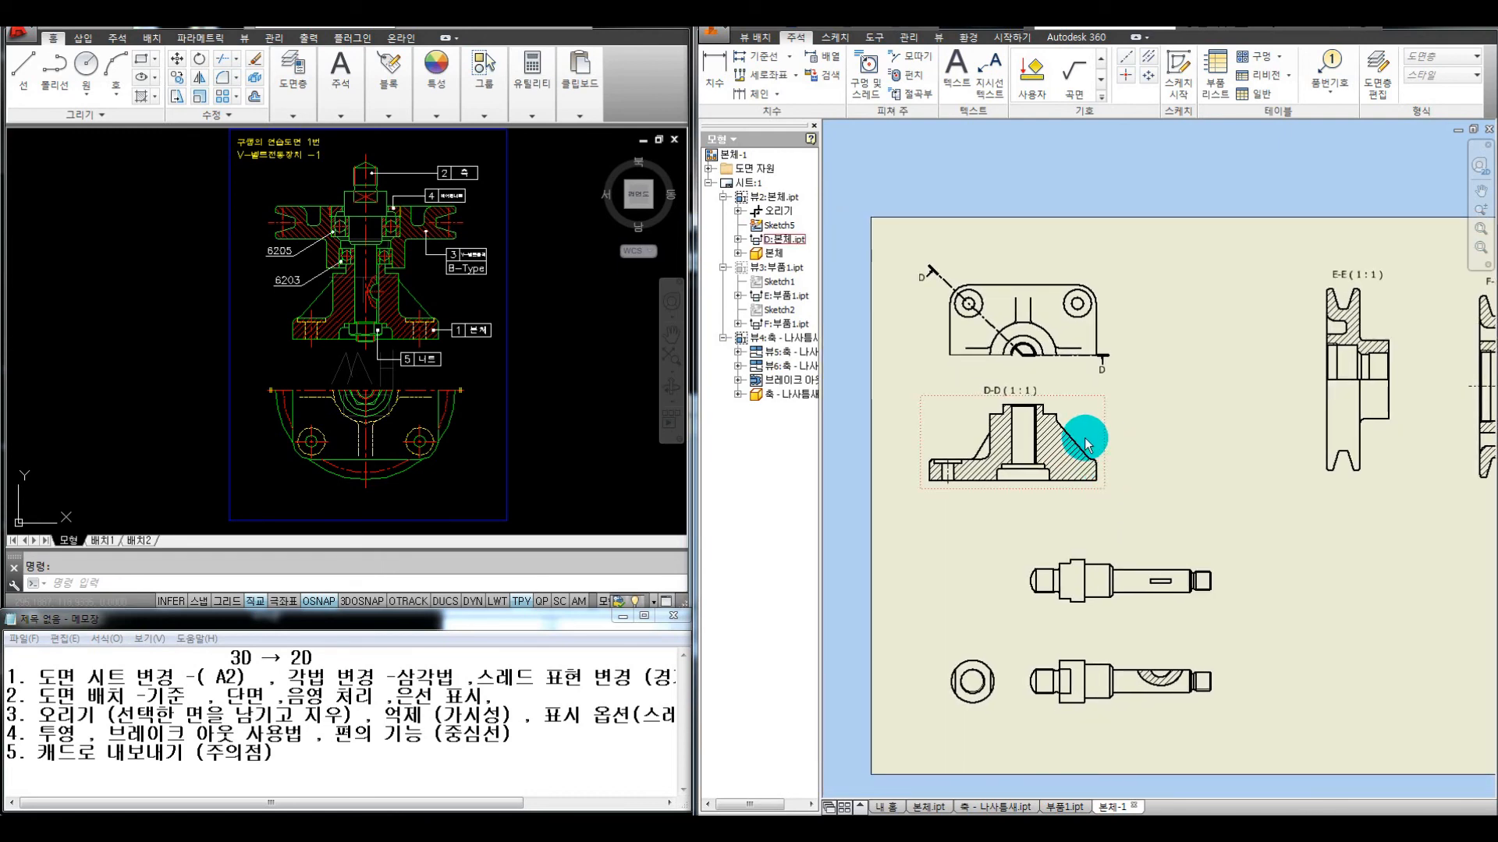
pyautogui.scroll(3, 1026, 434)
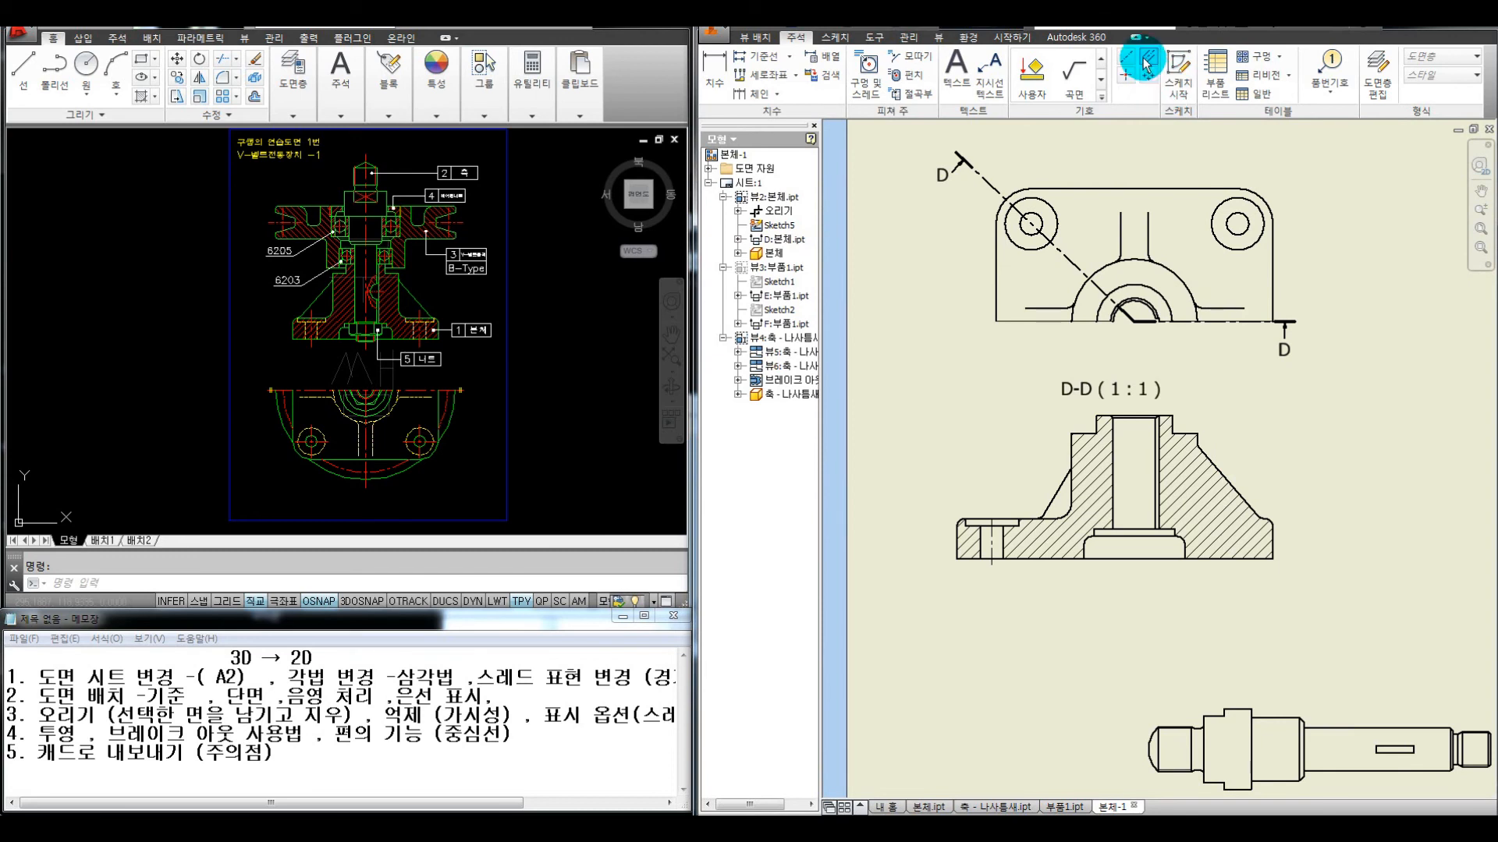
pyautogui.scroll(3, 1154, 390)
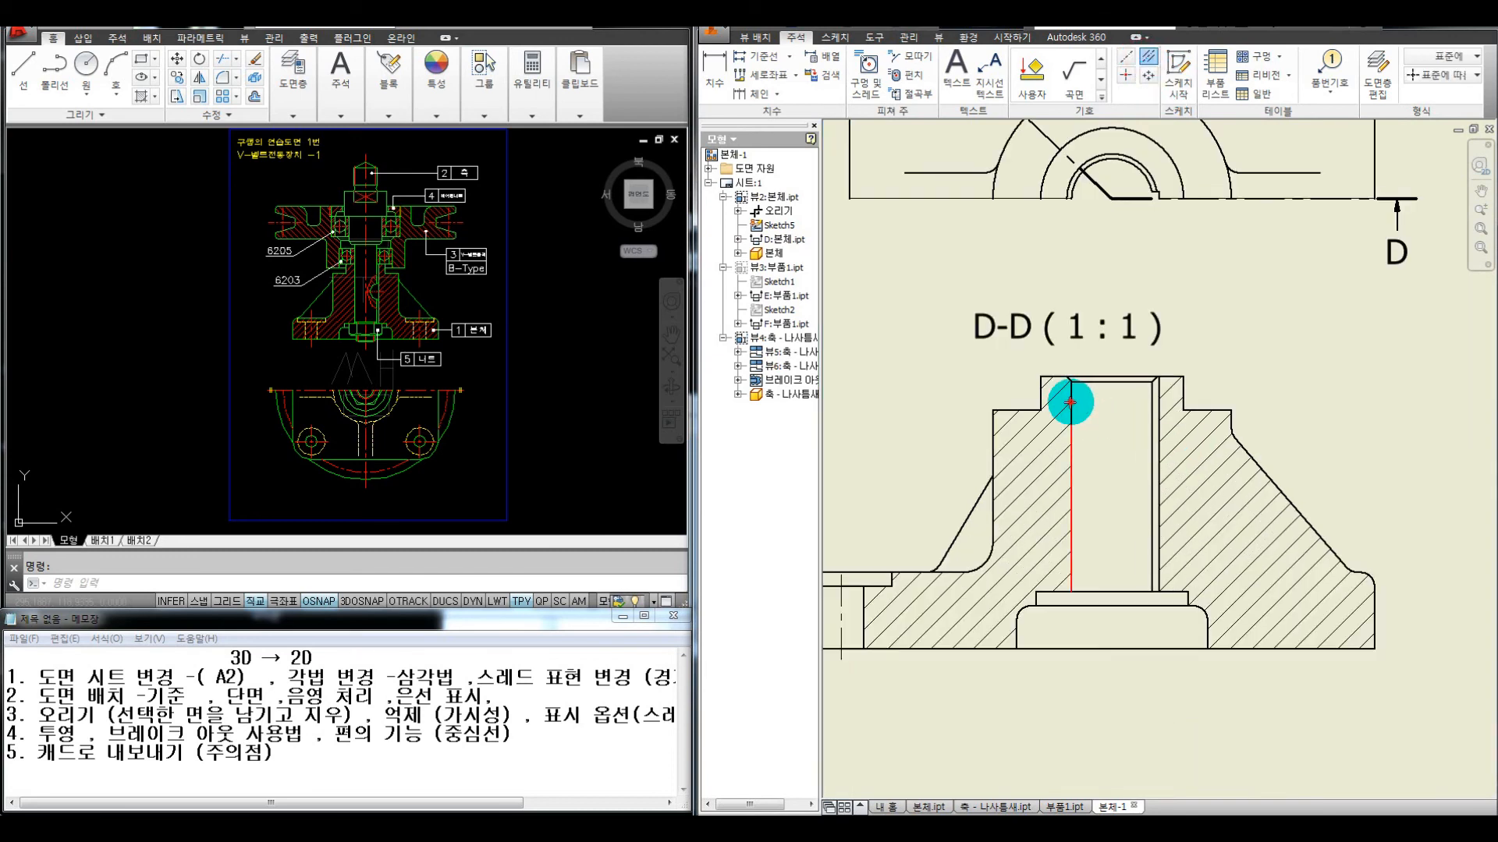
pyautogui.click(1070, 402)
pyautogui.click(1153, 400)
pyautogui.moveTo(1154, 301); pyautogui.dragTo(1138, 341, button='middle')
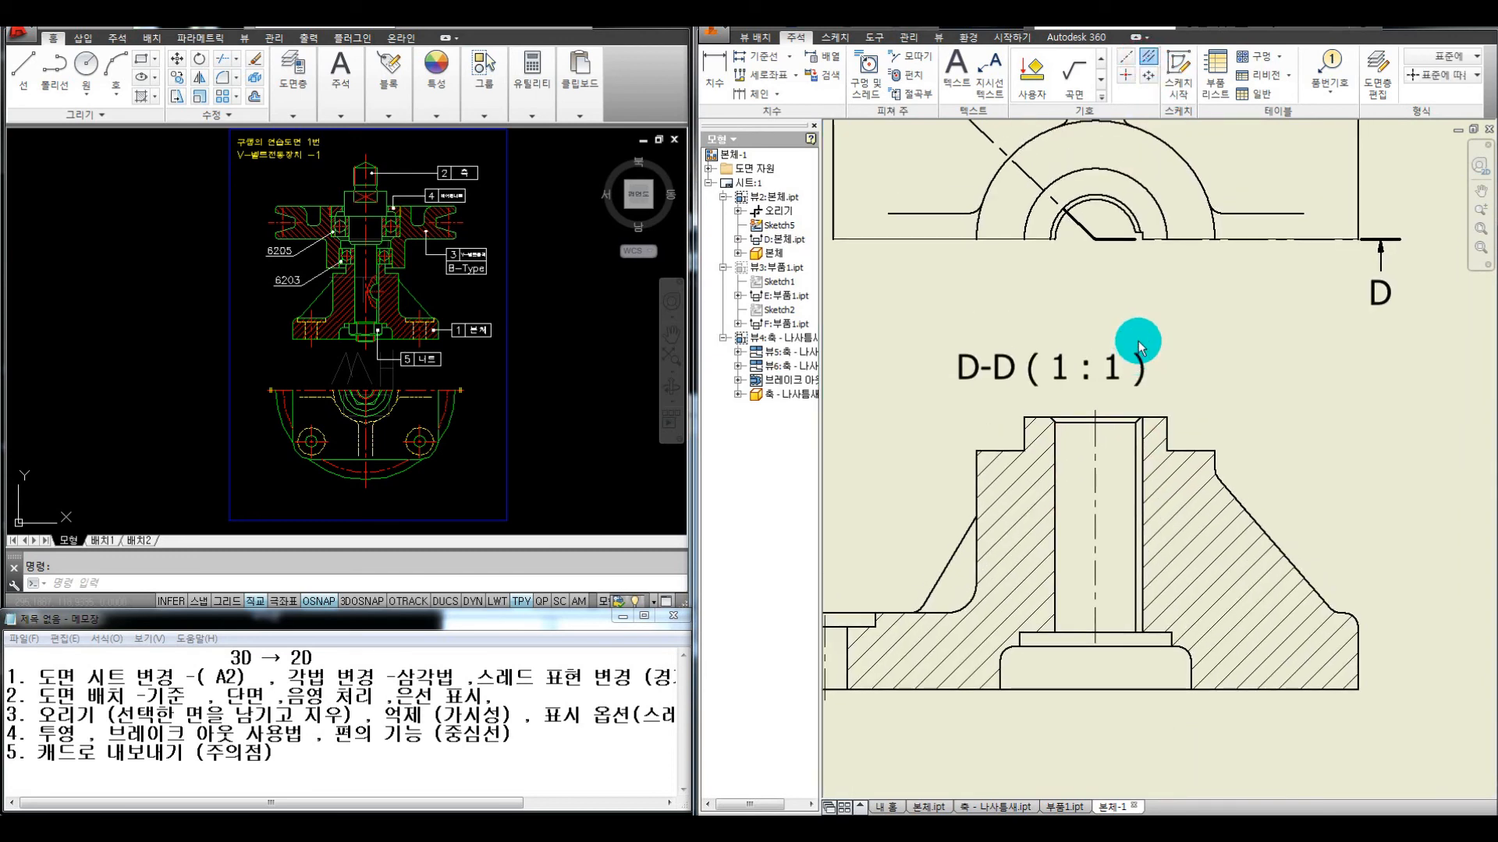
# Project the bore edges from the top view down to section D-D with pen lines, mark the width between them, and clear the markup
pyautogui.hotkey('ctrl', 'shift', 'p')
pyautogui.moveTo(1057, 238); pyautogui.dragTo(1056, 466)
pyautogui.moveTo(1136, 249)
pyautogui.mouseDown()
pyautogui.moveTo(1123, 338)
pyautogui.moveTo(1135, 454)
pyautogui.mouseUp()
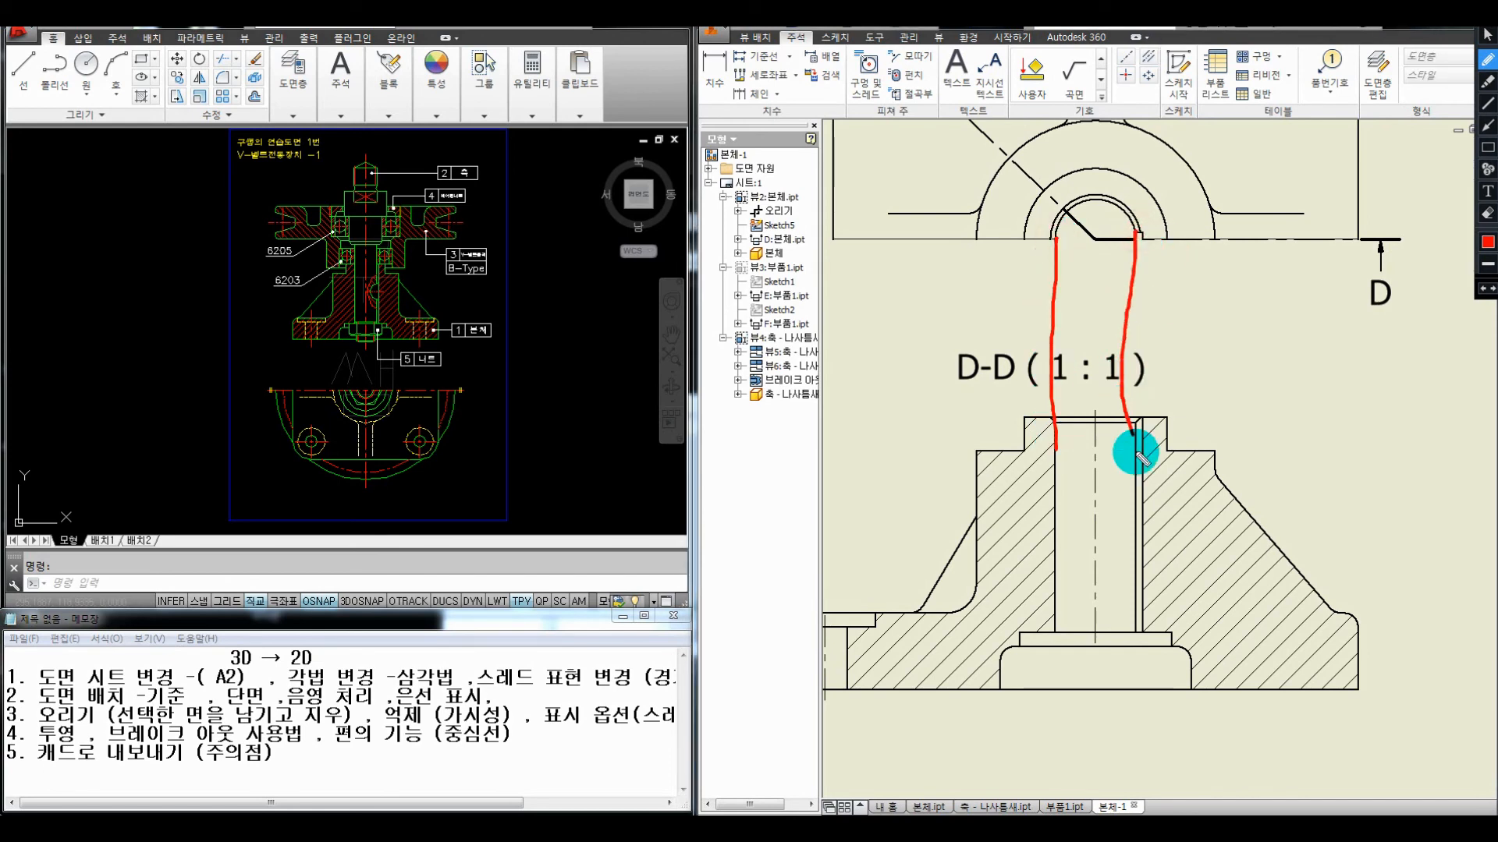
pyautogui.moveTo(1076, 283)
pyautogui.mouseDown()
pyautogui.moveTo(1107, 301)
pyautogui.moveTo(1131, 293)
pyautogui.mouseUp()
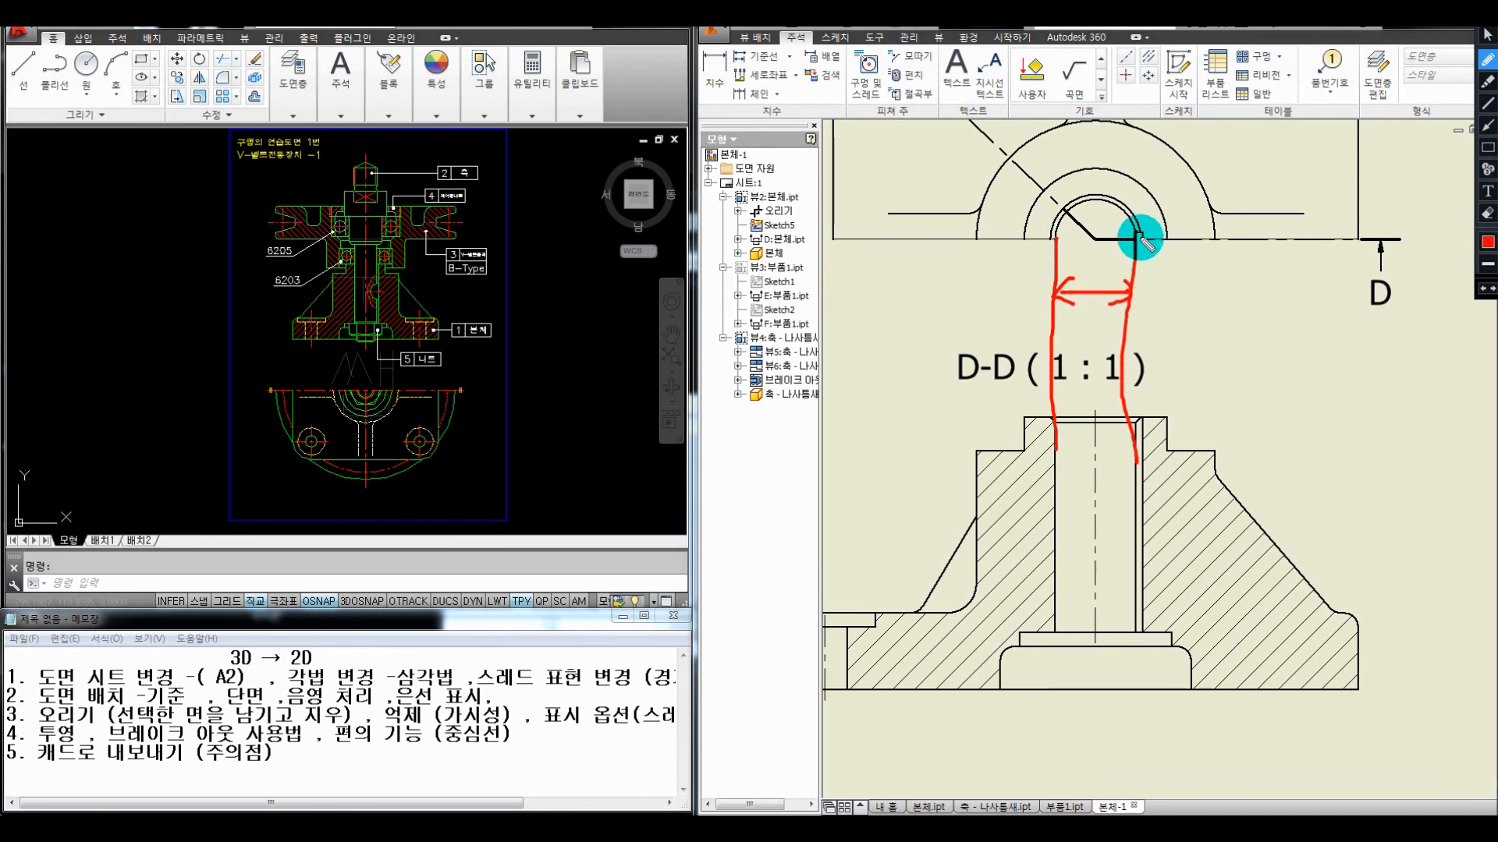
pyautogui.press('Escape')
# Add a bisector centerline between the outer vertical edges of the top boss in section D-D
pyautogui.click(1148, 58)
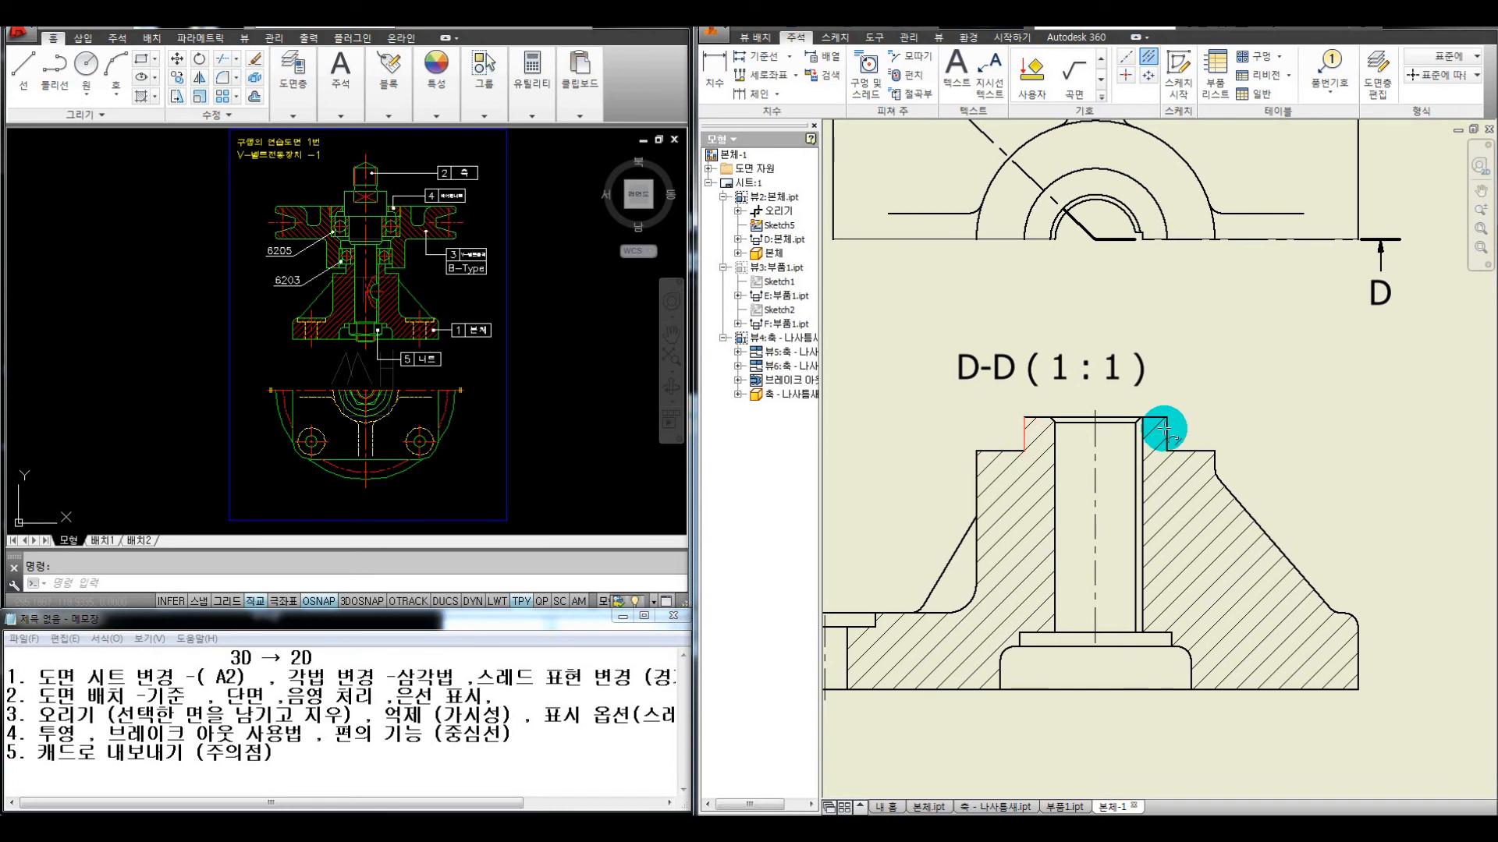
pyautogui.scroll(3, 1131, 441)
pyautogui.scroll(3, 1065, 425)
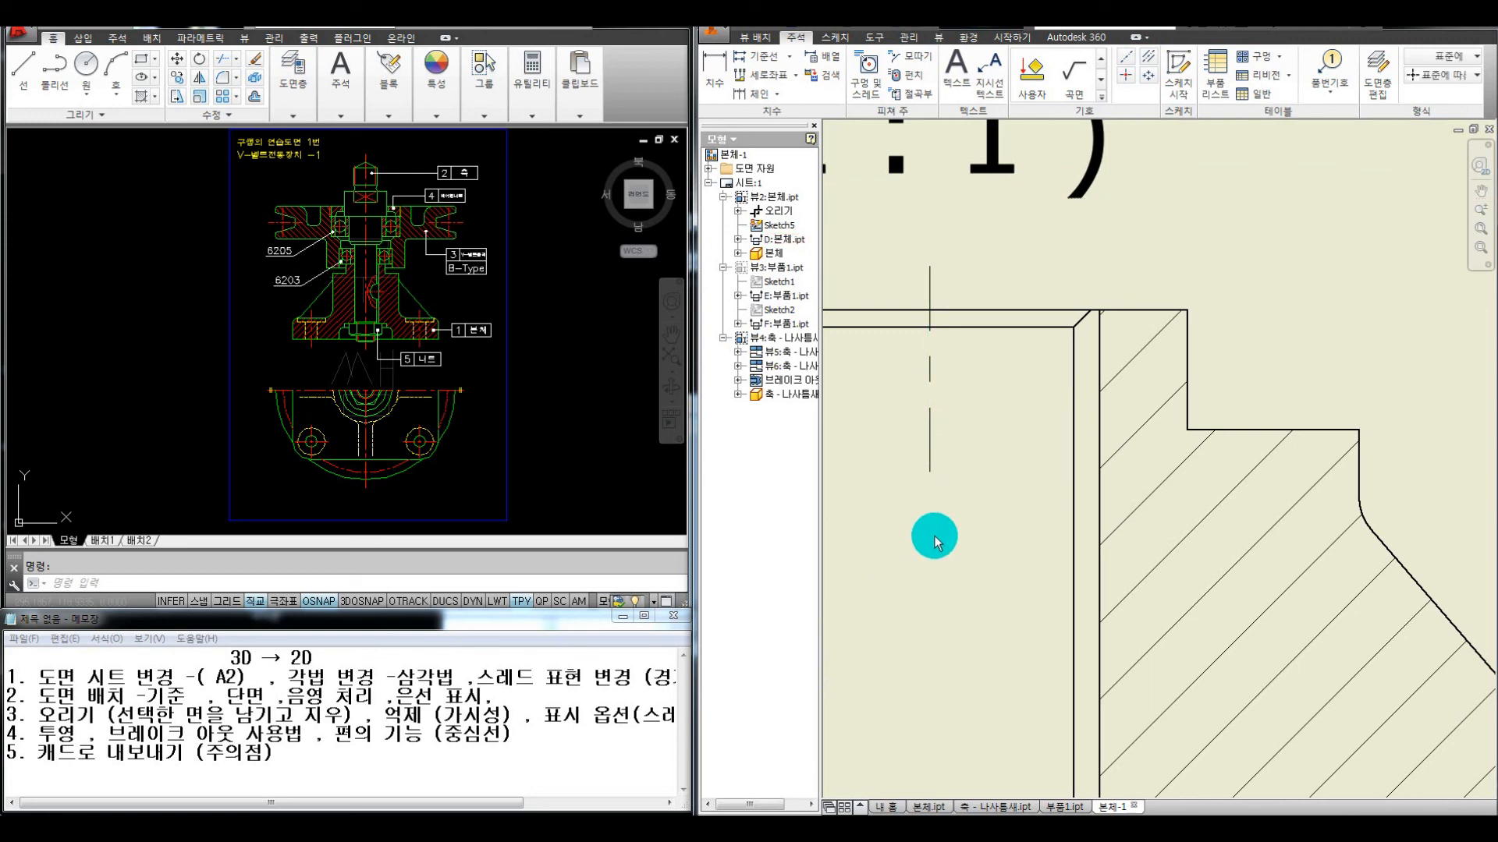
# Add bisector centerlines in section F-F between the upper V-groove's flanks and between its rim edge and groove floor
pyautogui.scroll(-5, 947, 449)
pyautogui.moveTo(1219, 405); pyautogui.dragTo(932, 427, button='middle')
pyautogui.moveTo(1111, 351); pyautogui.dragTo(942, 376, button='middle')
pyautogui.click(1151, 59)
pyautogui.scroll(3, 1239, 269)
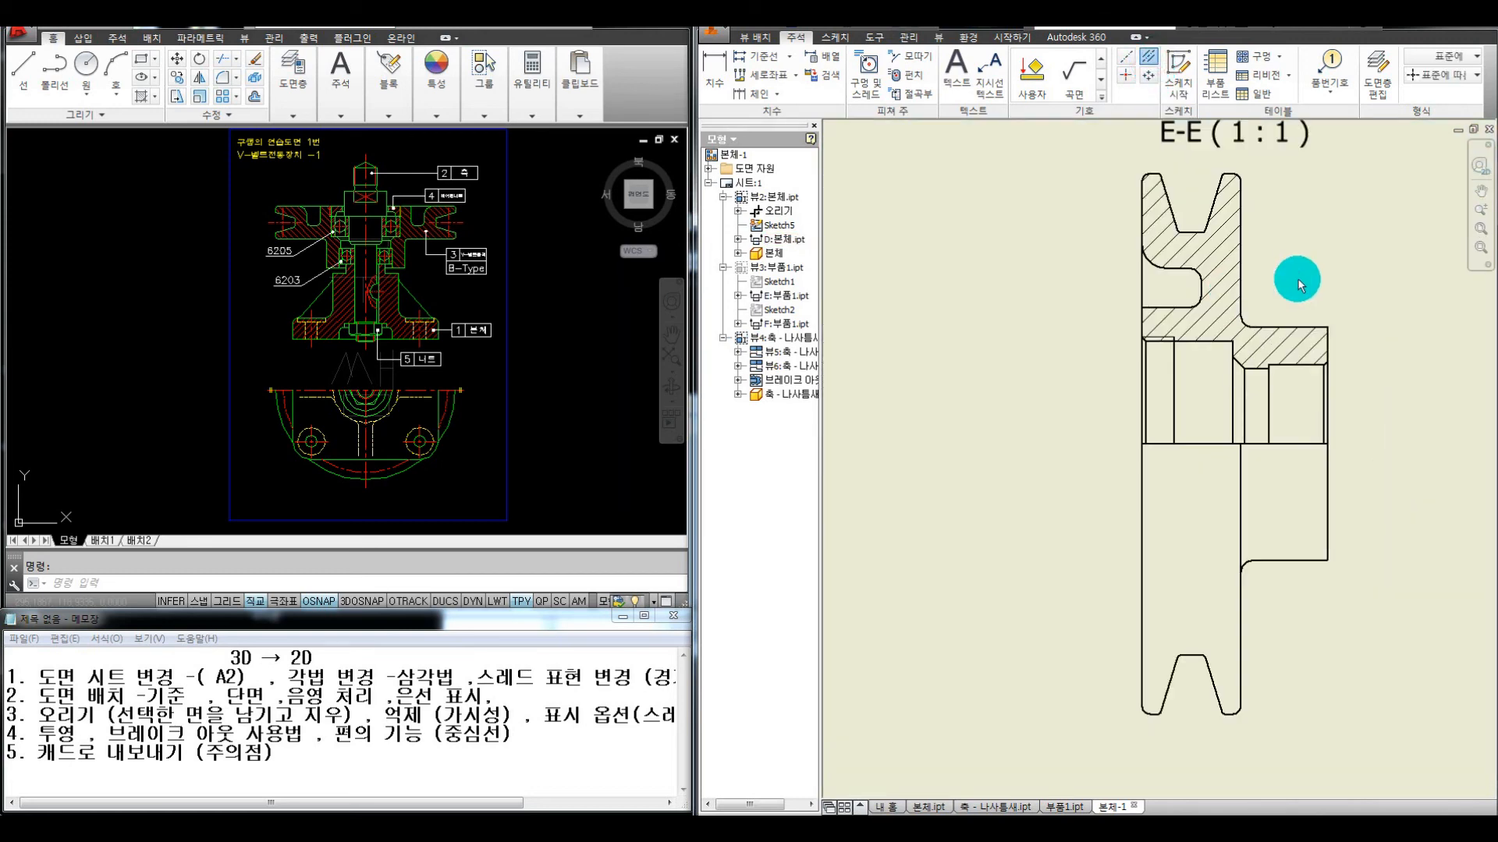
pyautogui.moveTo(1297, 281); pyautogui.dragTo(870, 414, button='middle')
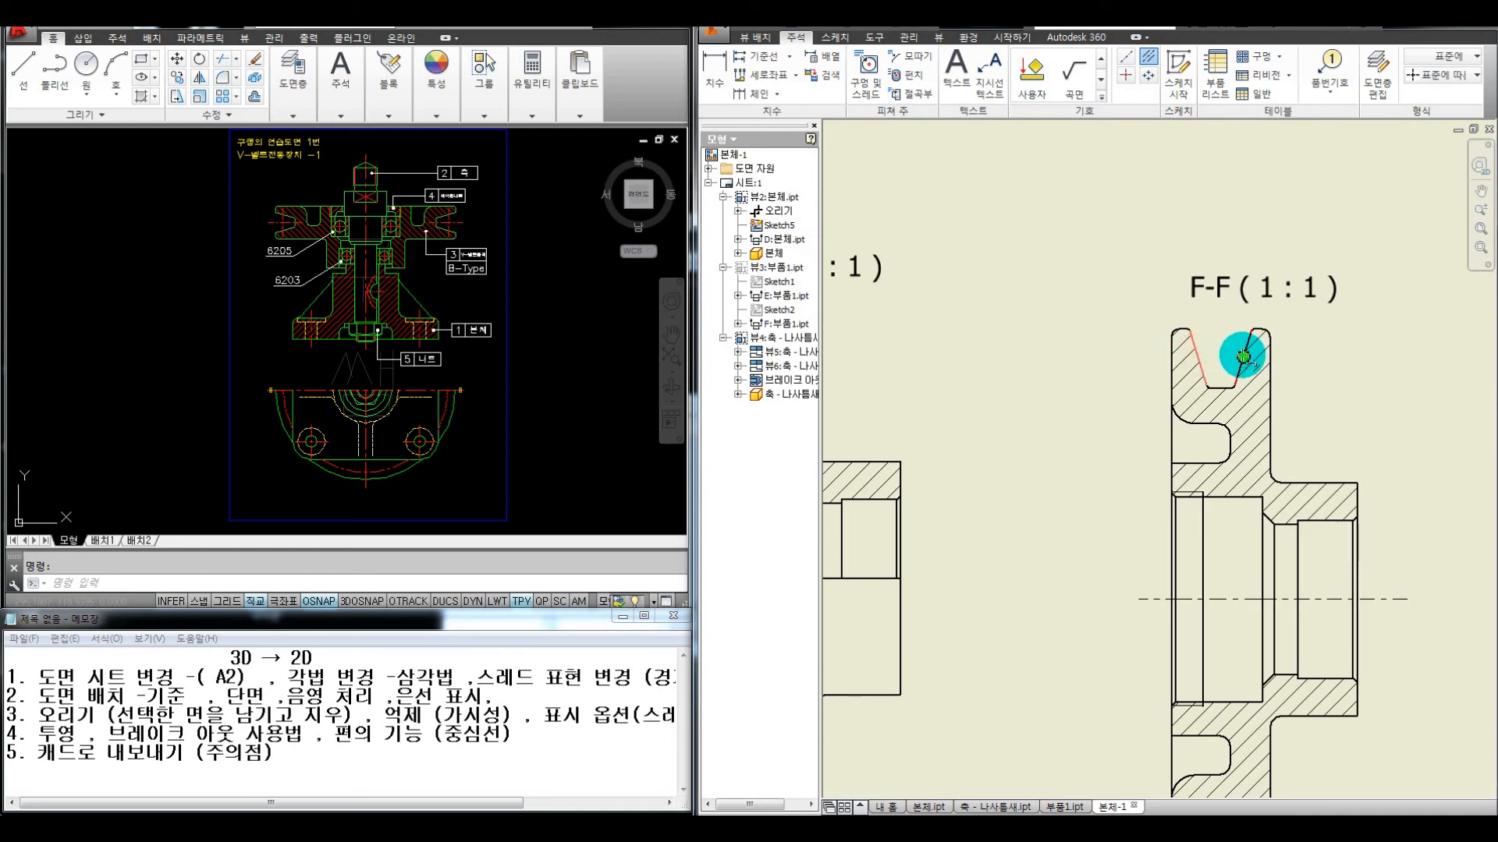
pyautogui.scroll(3, 1178, 327)
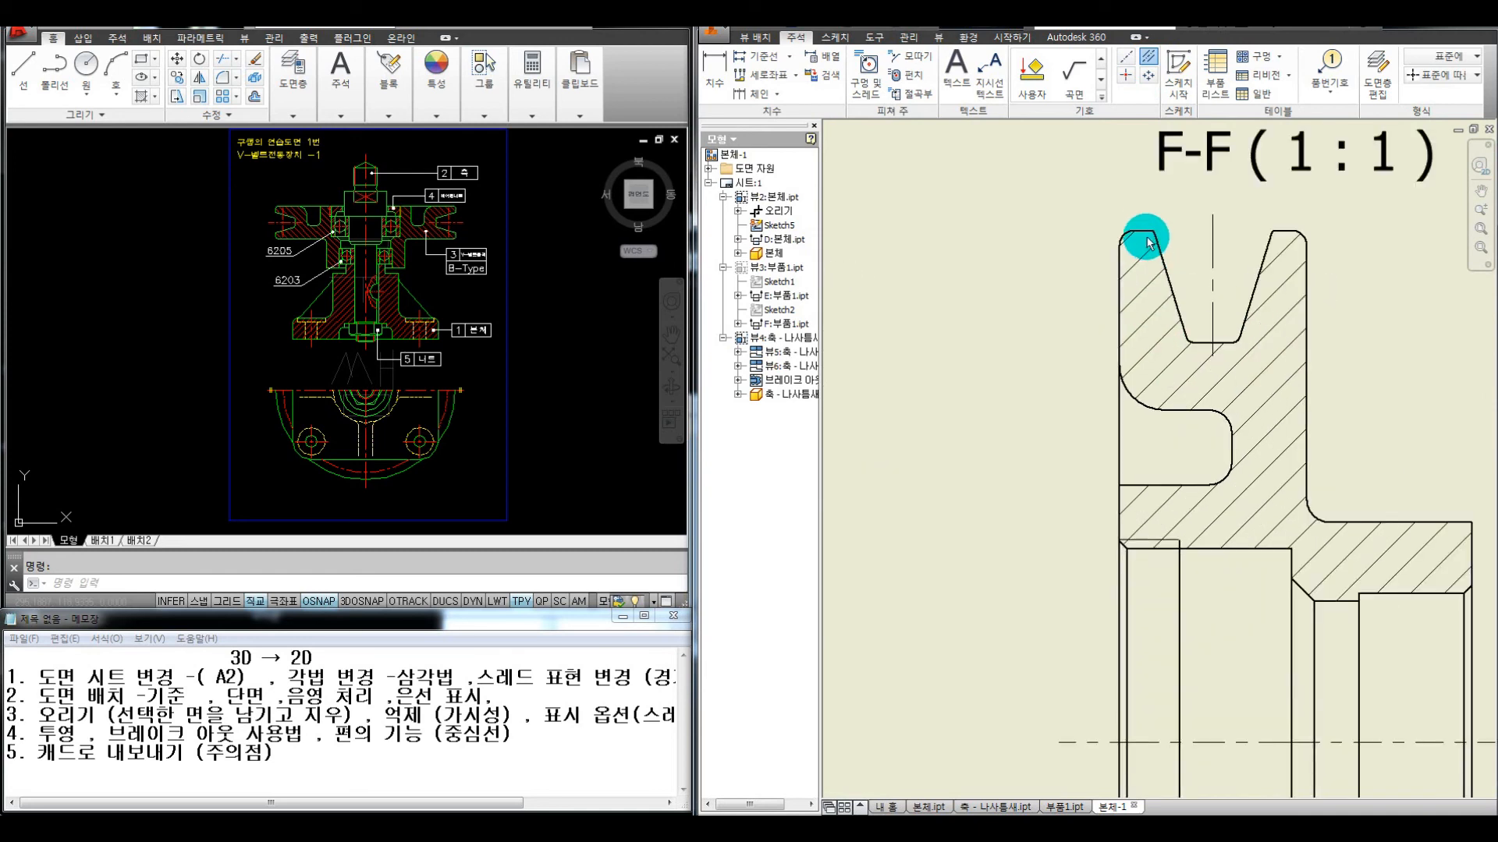
pyautogui.click(1205, 342)
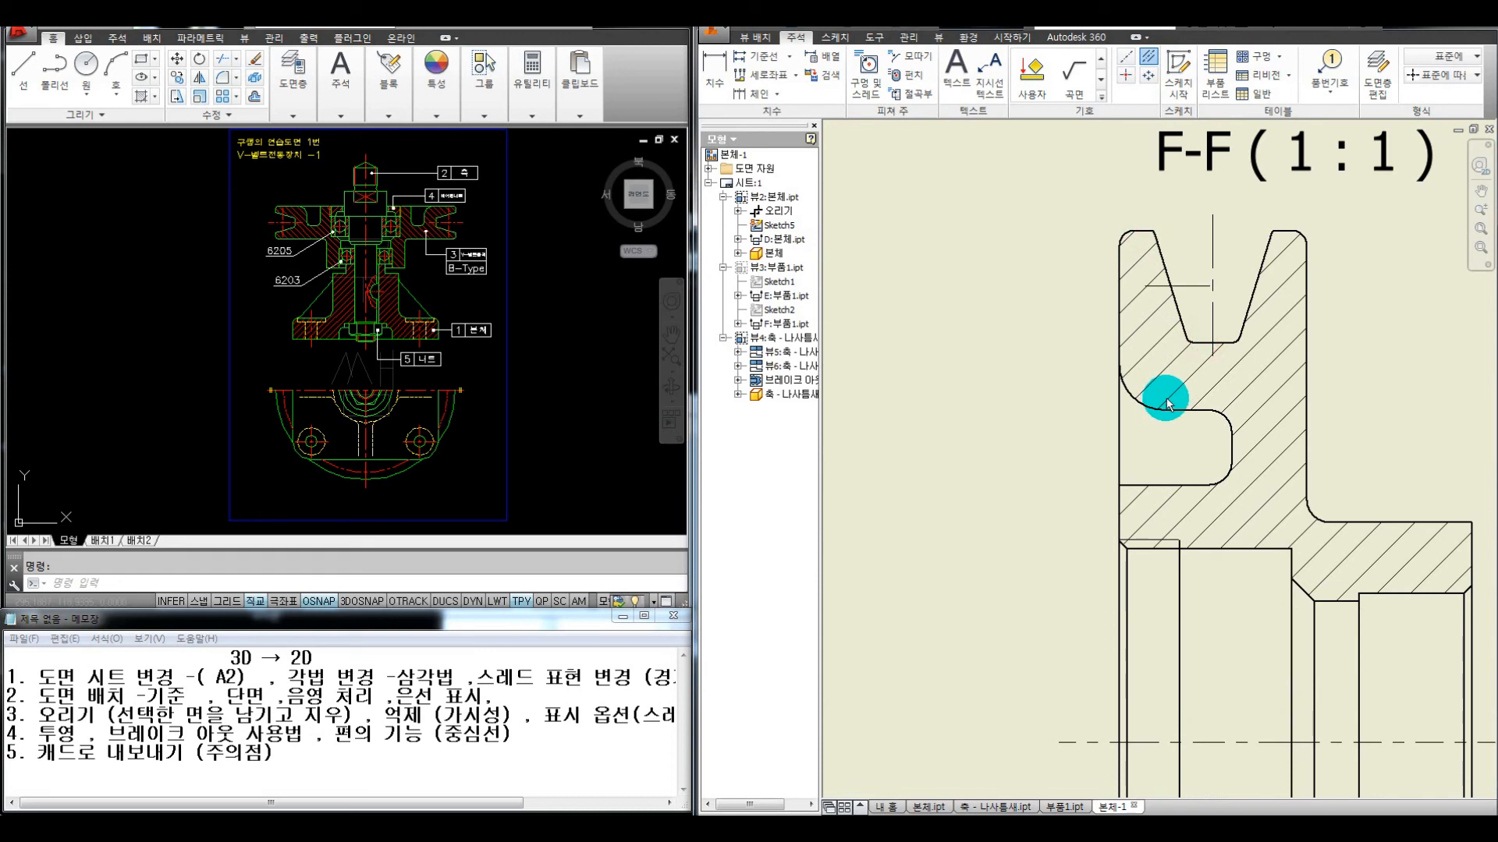
# Mark the rim edge, midline and groove floor of section F-F with pen strokes to show the equal halves, and clear the markup
pyautogui.press('Escape')
pyautogui.hotkey('ctrl', 'alt', 'd')
pyautogui.moveTo(1101, 232); pyautogui.dragTo(1166, 235)
pyautogui.moveTo(1050, 231)
pyautogui.mouseDown()
pyautogui.moveTo(1046, 261)
pyautogui.moveTo(1082, 265)
pyautogui.mouseUp()
pyautogui.moveTo(1106, 291); pyautogui.dragTo(1167, 291)
pyautogui.moveTo(1191, 342); pyautogui.dragTo(1144, 334)
pyautogui.moveTo(1042, 343)
pyautogui.mouseDown()
pyautogui.moveTo(1056, 317)
pyautogui.moveTo(1091, 332)
pyautogui.mouseUp()
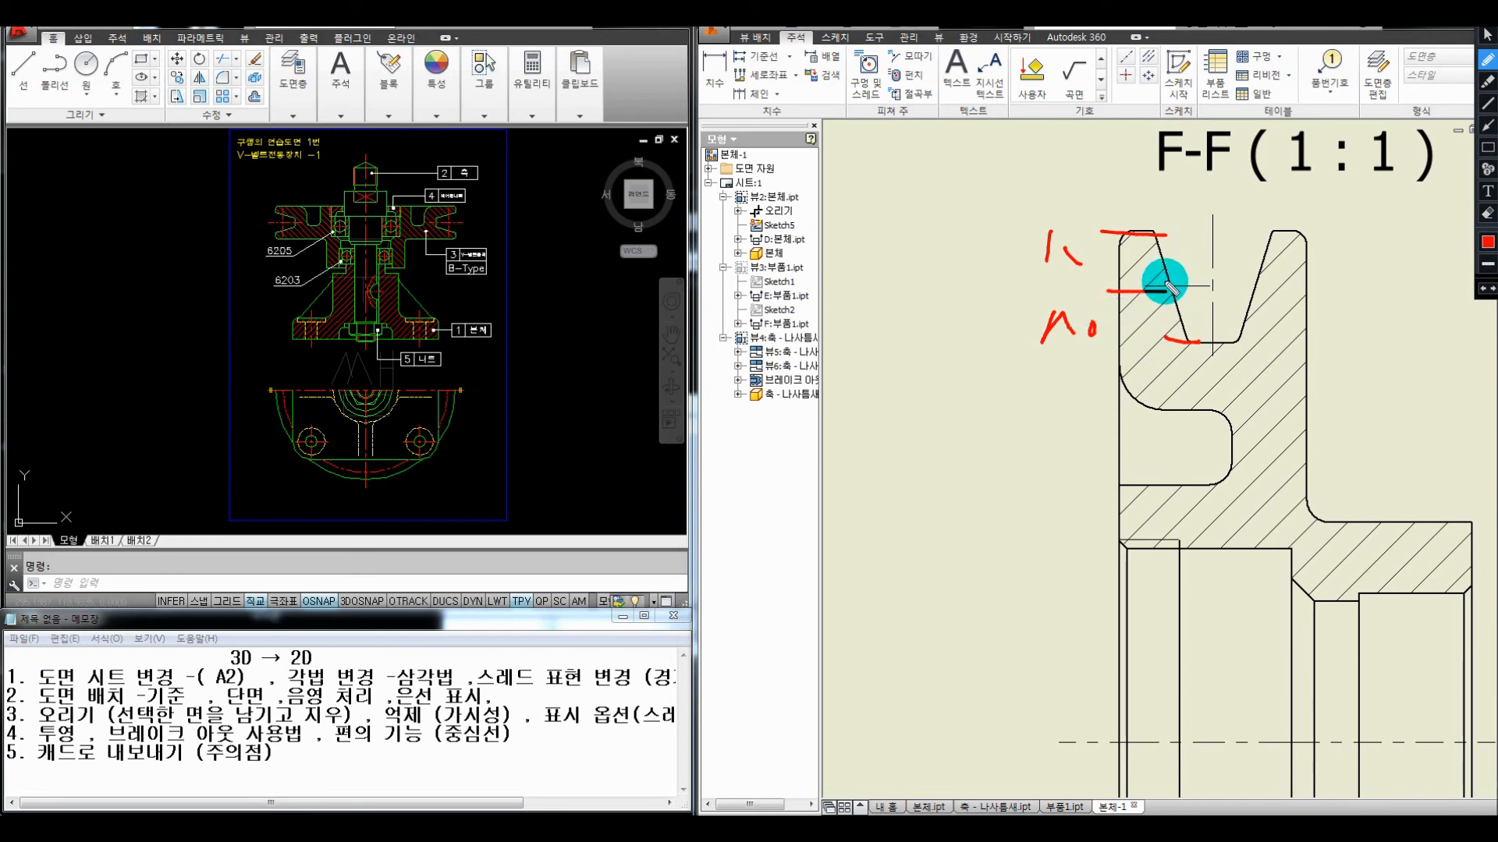
pyautogui.press('Escape')
# Add a bisector centerline to the lower shaft view and extend it along the shaft's full length
pyautogui.scroll(-6, 971, 380)
pyautogui.moveTo(979, 555); pyautogui.dragTo(1114, 478, button='middle')
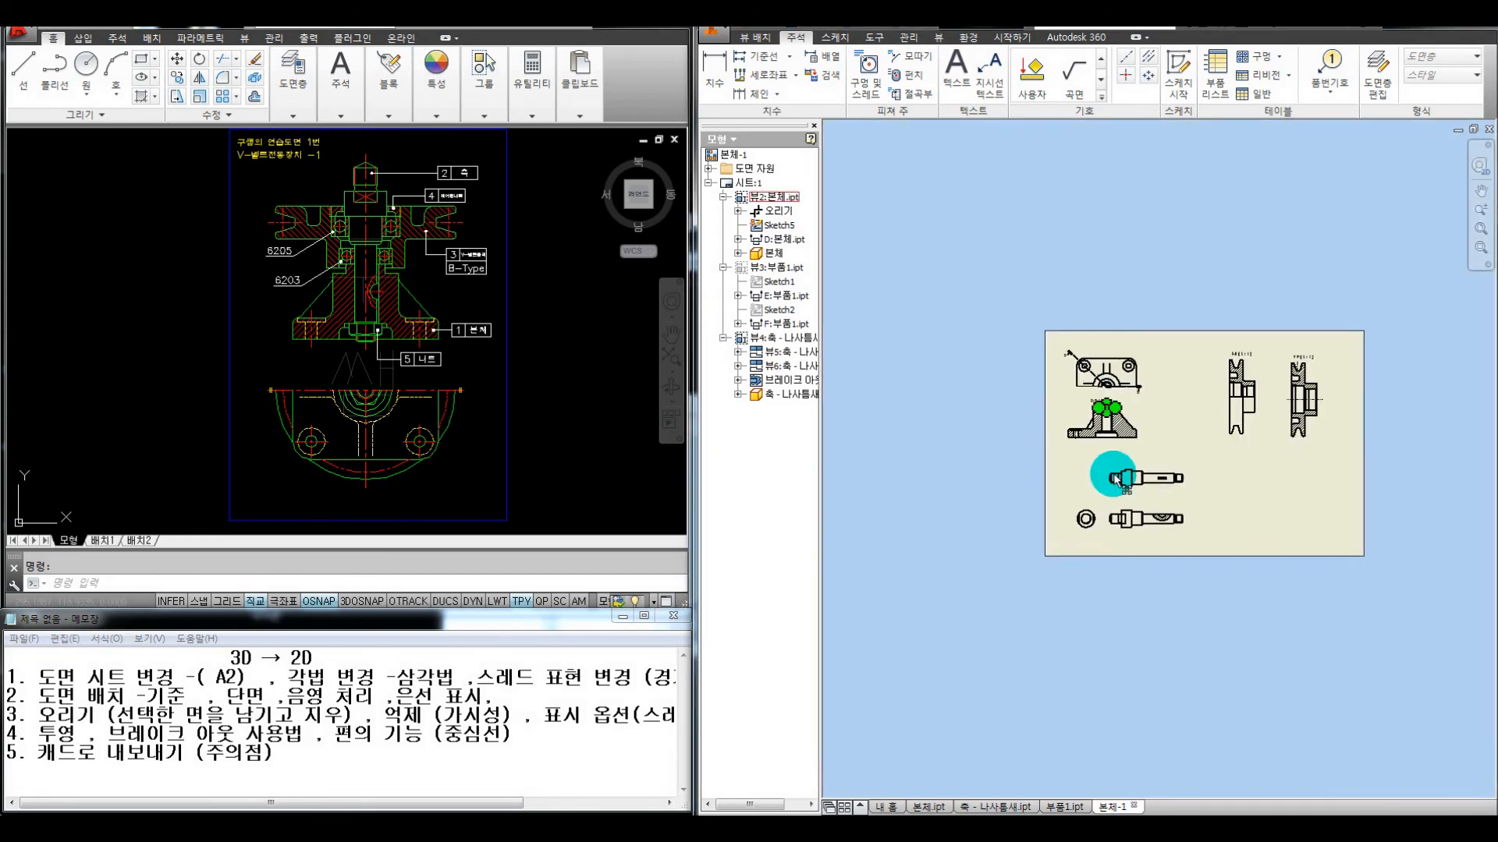
pyautogui.scroll(5, 1156, 470)
pyautogui.moveTo(1148, 562); pyautogui.dragTo(1200, 408, button='middle')
pyautogui.click(1150, 61)
pyautogui.click(1128, 490)
pyautogui.click(1150, 518)
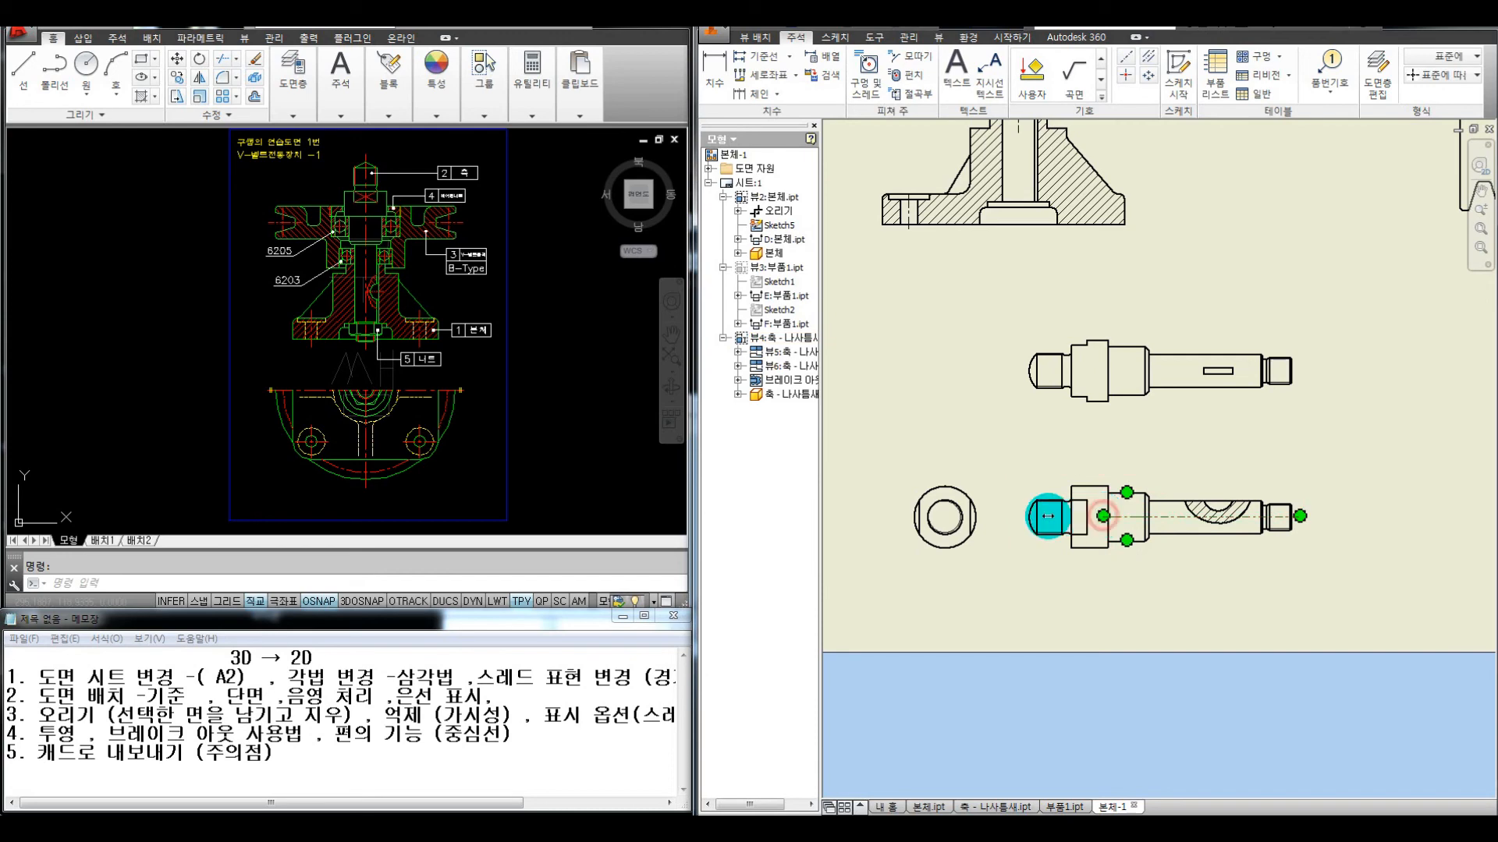
# Add center marks to both bolt holes and the central boss arc in the body's top view
pyautogui.moveTo(1217, 265); pyautogui.dragTo(1206, 324, button='middle')
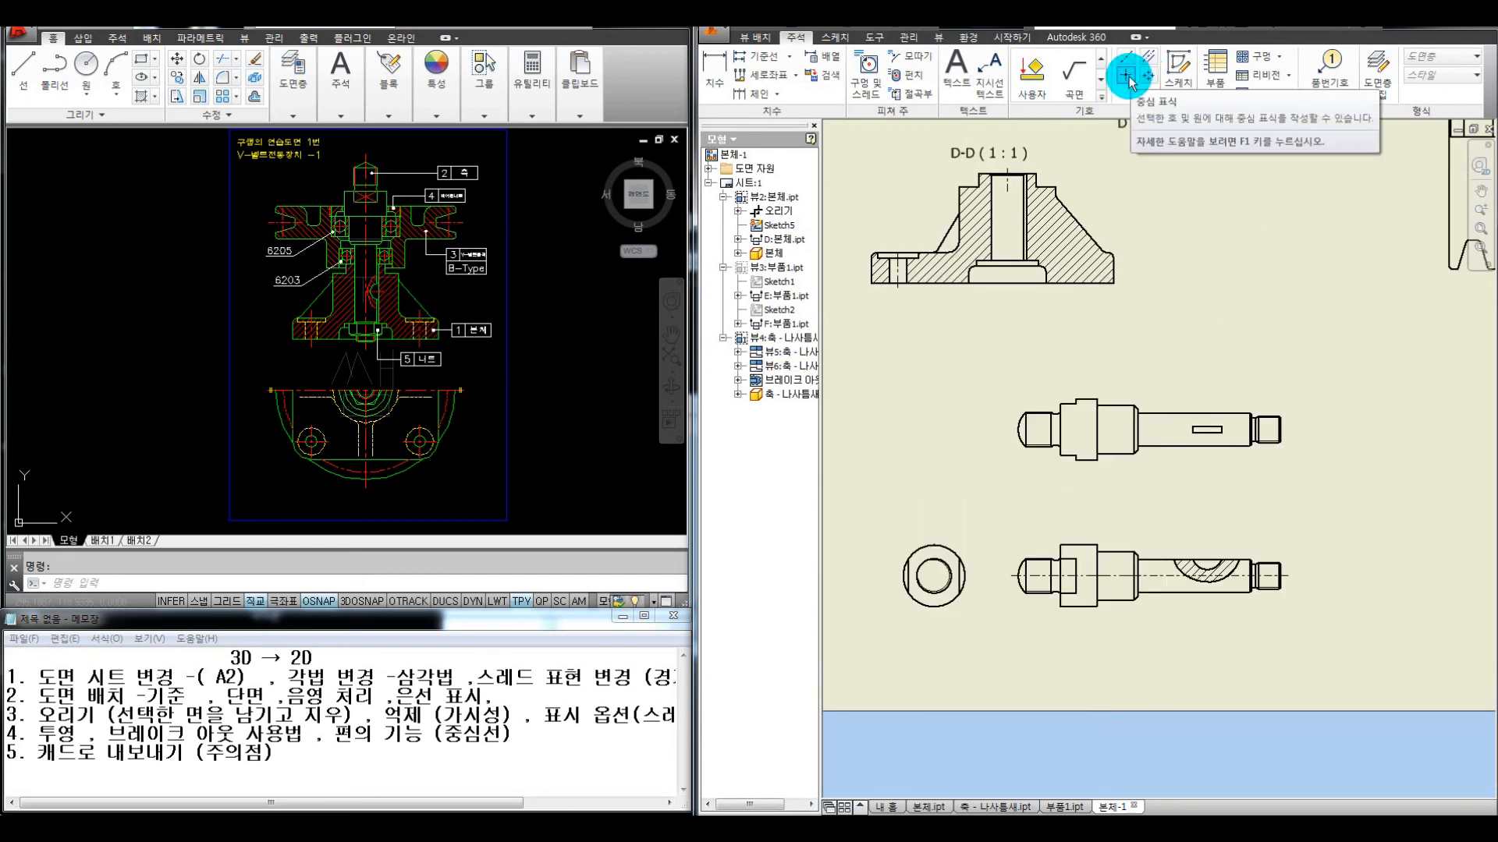
pyautogui.click(1131, 81)
pyautogui.moveTo(1107, 361); pyautogui.dragTo(1108, 397, button='middle')
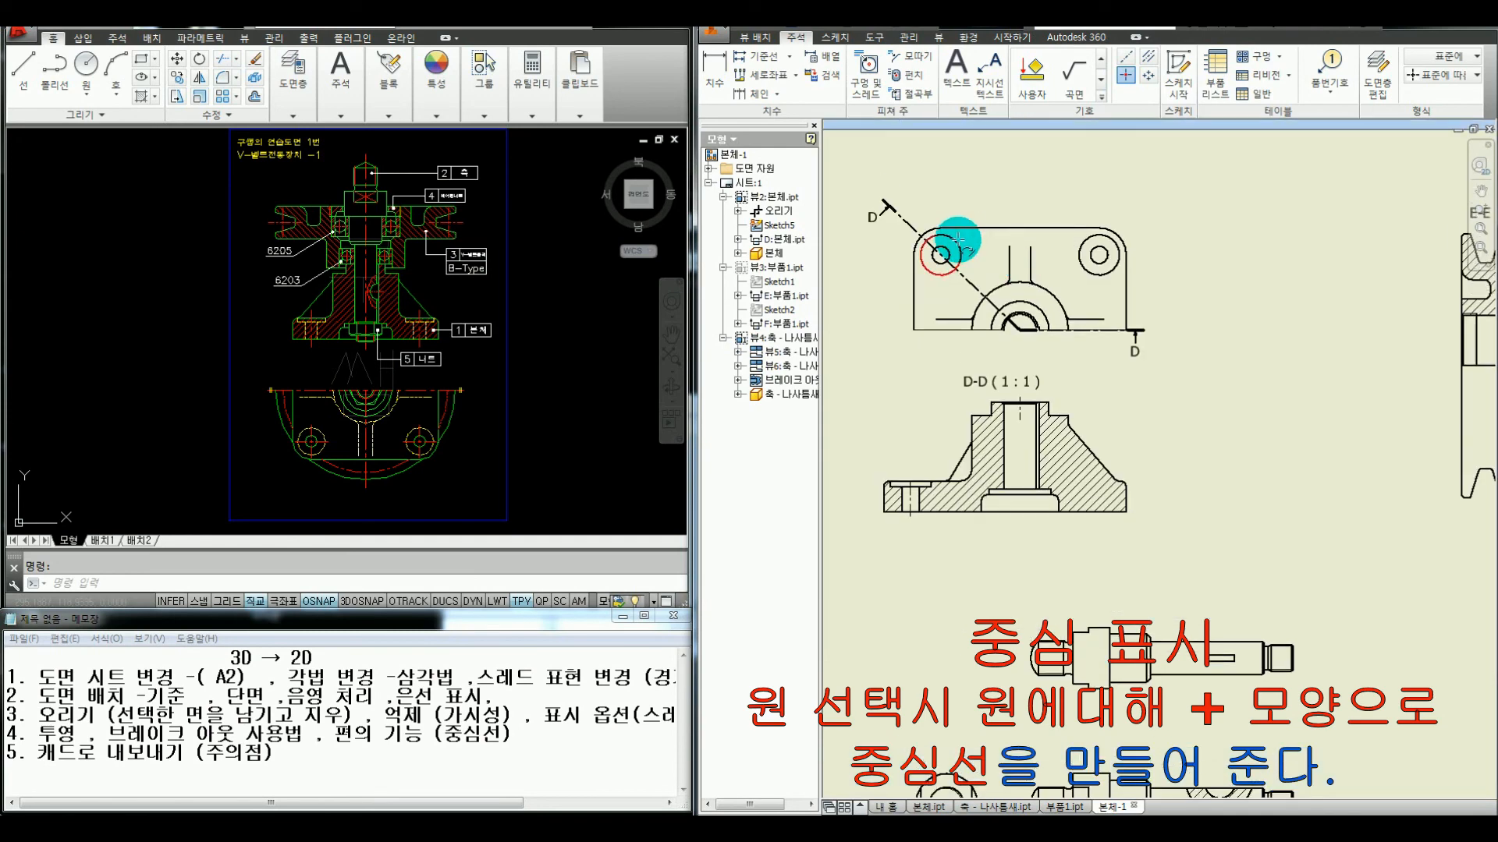
pyautogui.click(961, 245)
pyautogui.click(1081, 246)
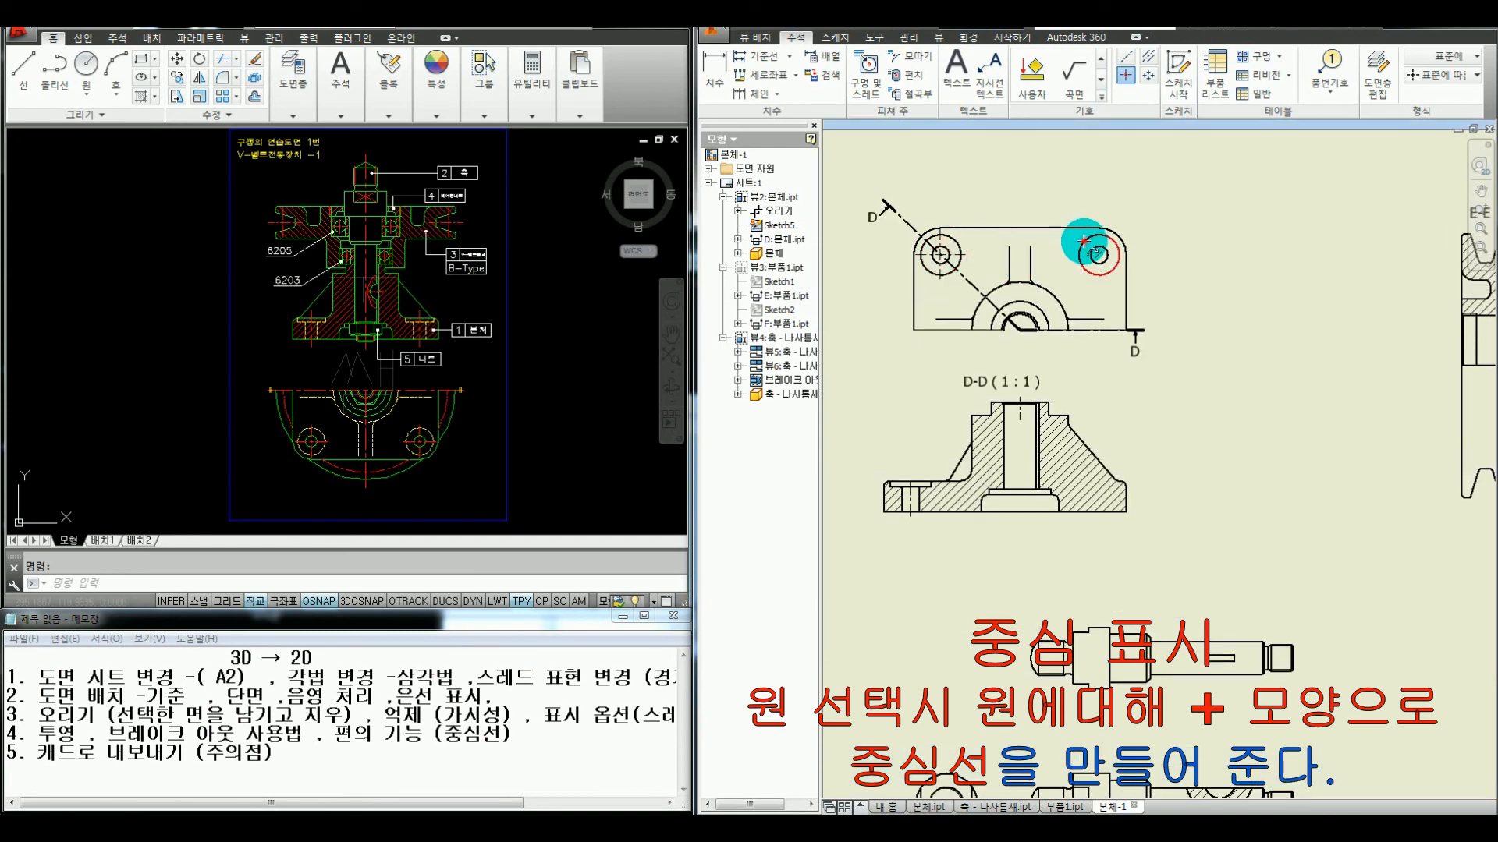
pyautogui.click(1043, 283)
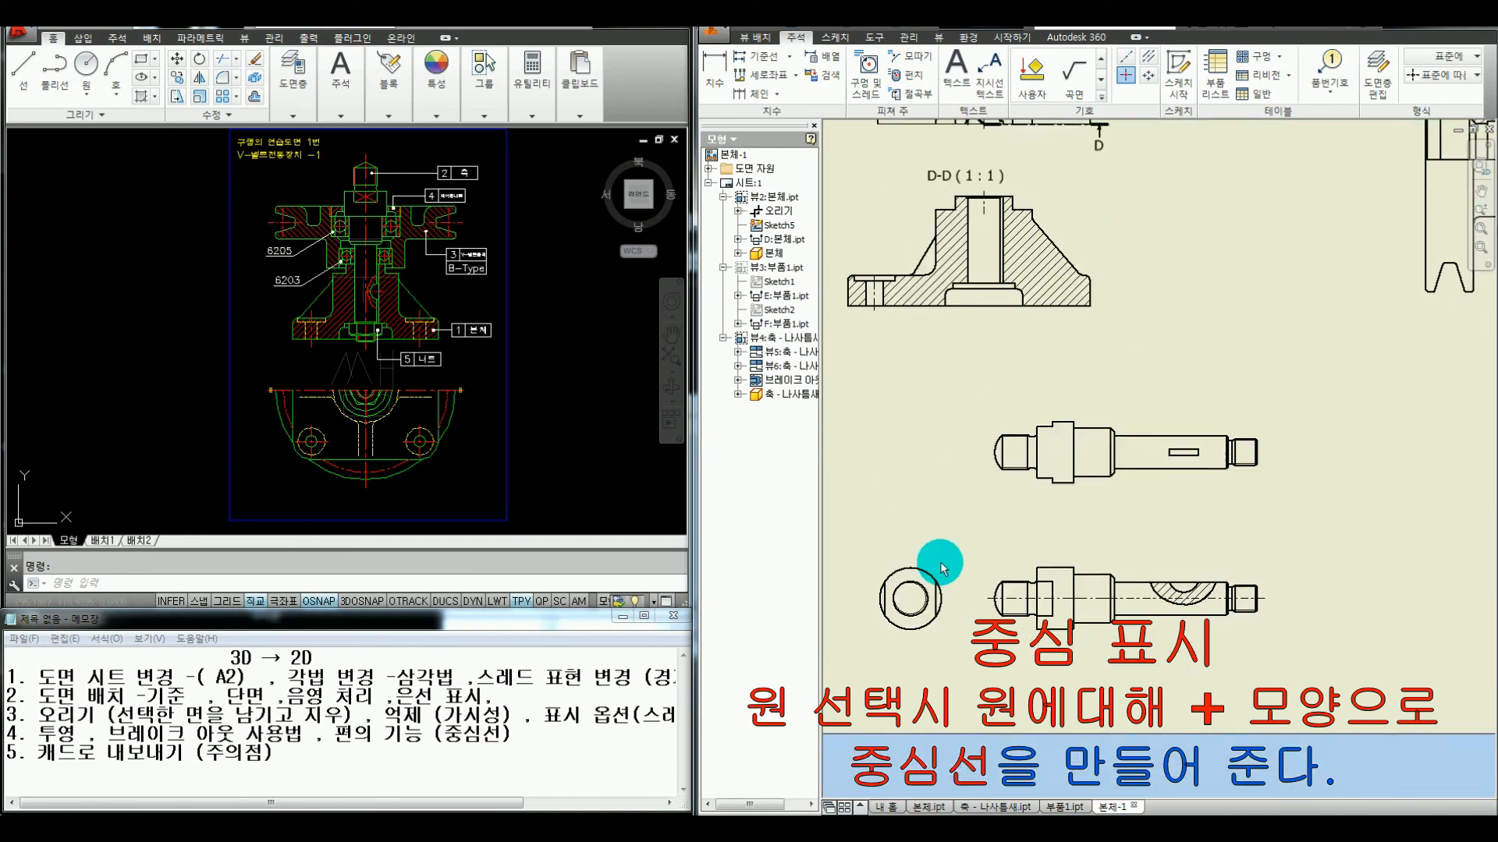
# Add center marks to the shaft's circular end view and the keyway arc in the lower shaft view
pyautogui.click(928, 563)
pyautogui.click(1181, 597)
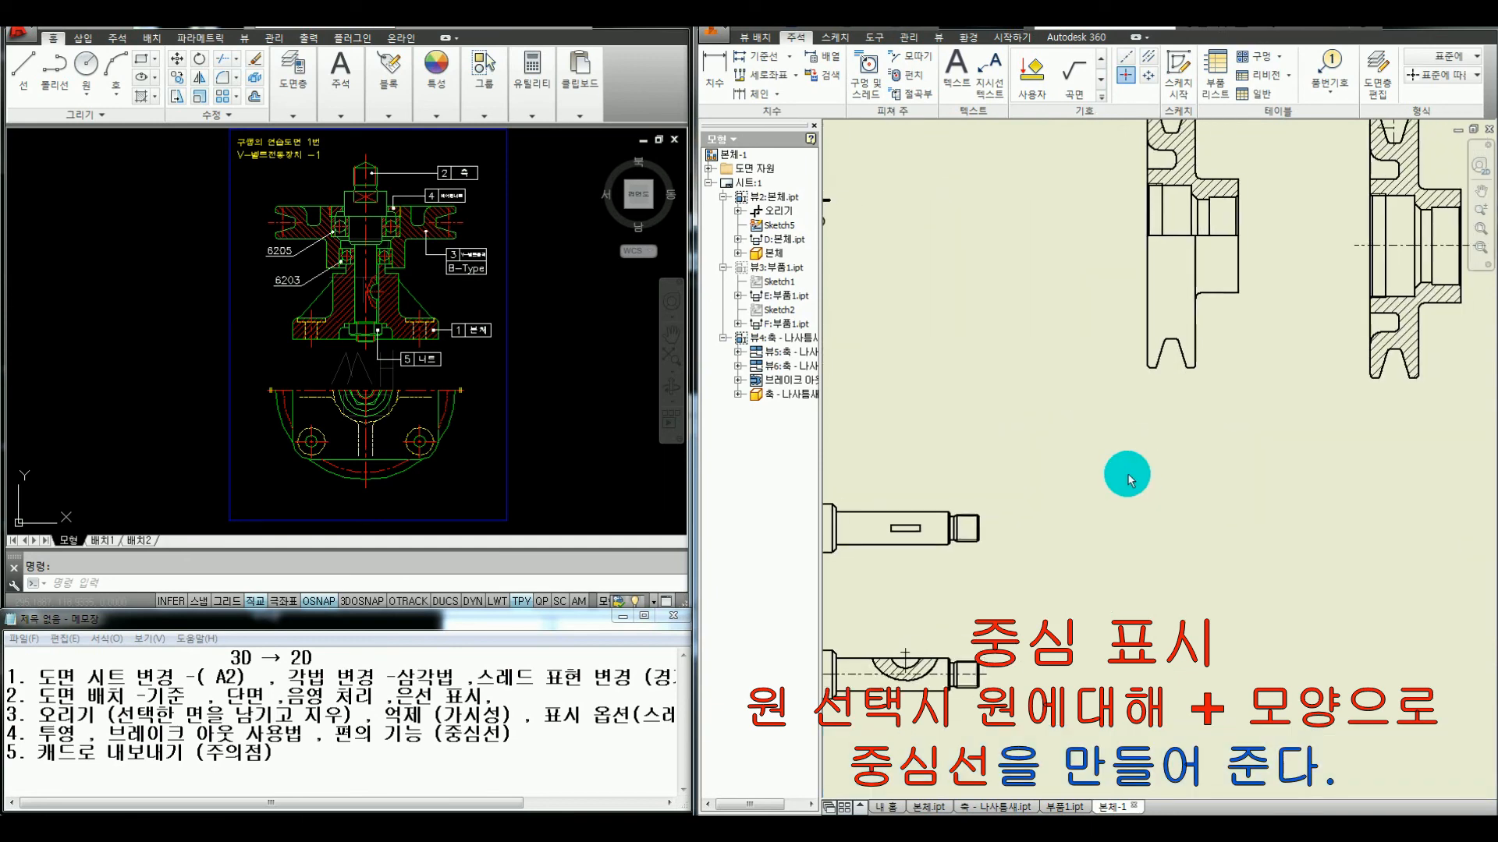
pyautogui.moveTo(1128, 475); pyautogui.dragTo(1136, 452, button='middle')
pyautogui.press('Escape')
# Start a DWG export of the drawing sheet and choose the 16 3D 2D folder as its save location
pyautogui.scroll(-5, 1136, 452)
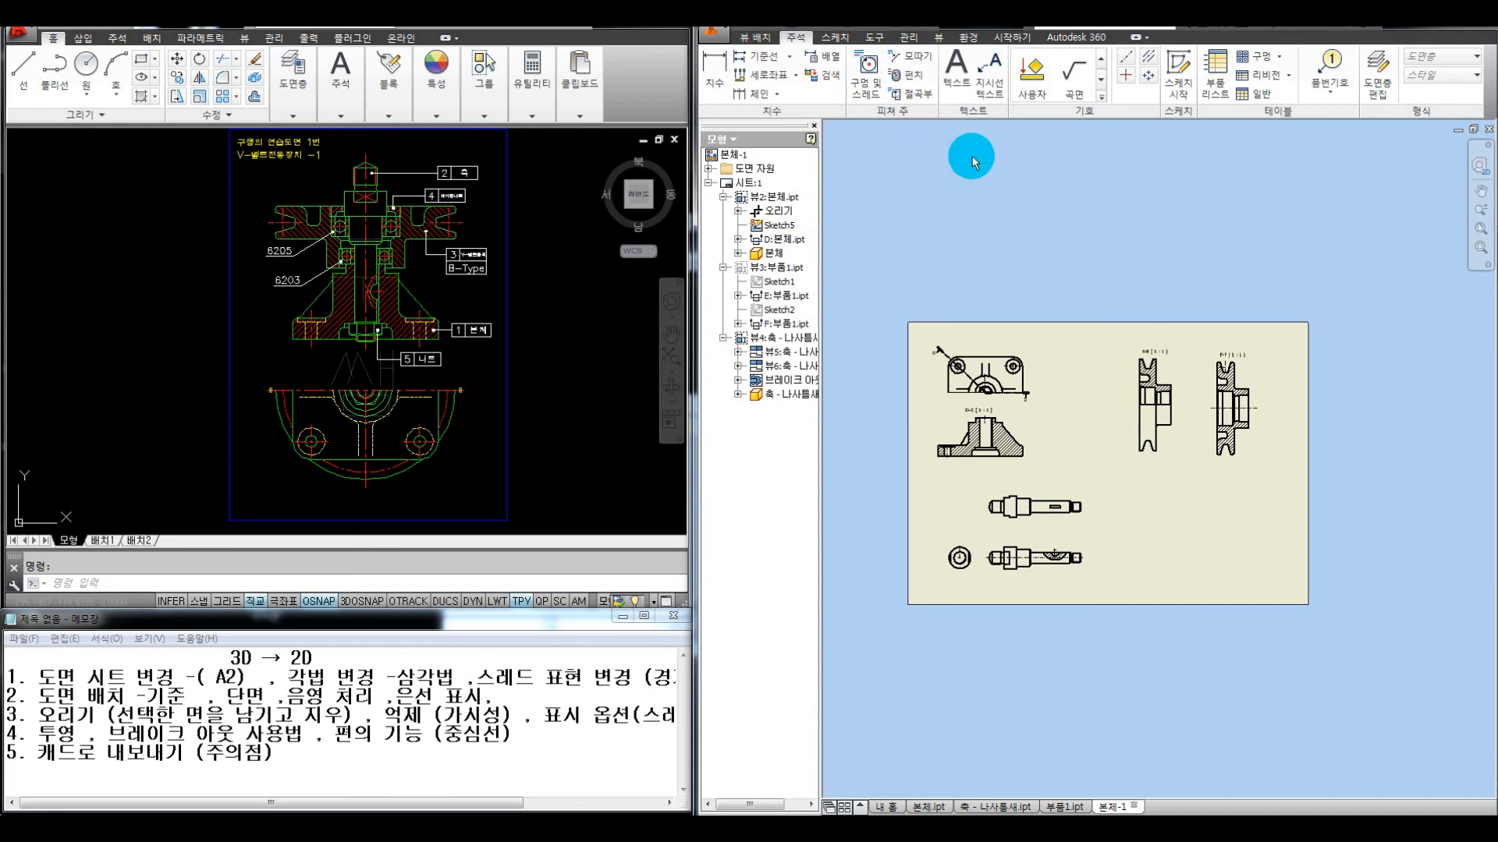
pyautogui.click(755, 37)
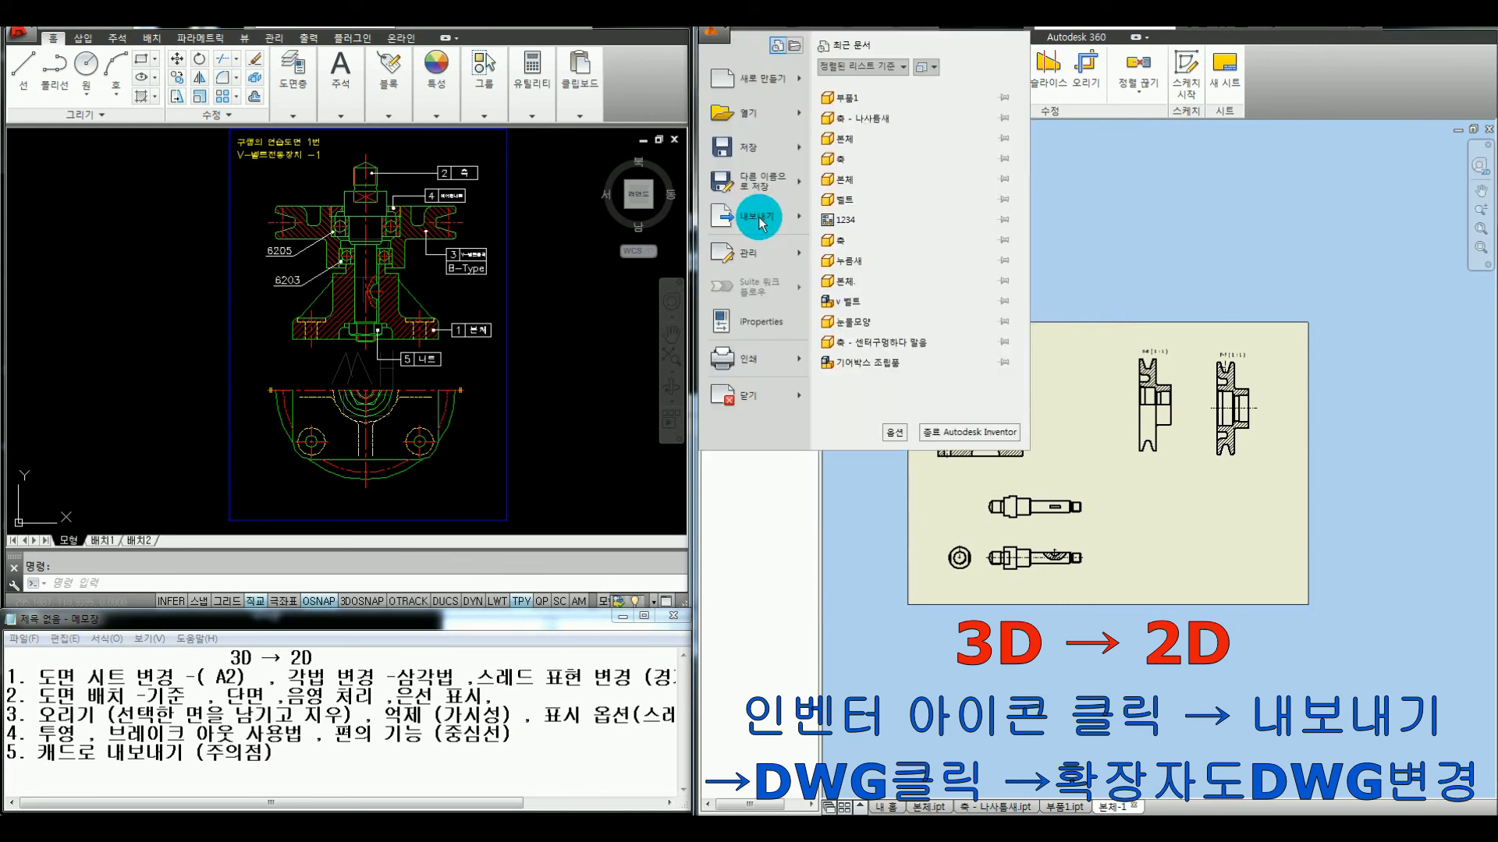
pyautogui.moveTo(764, 224)
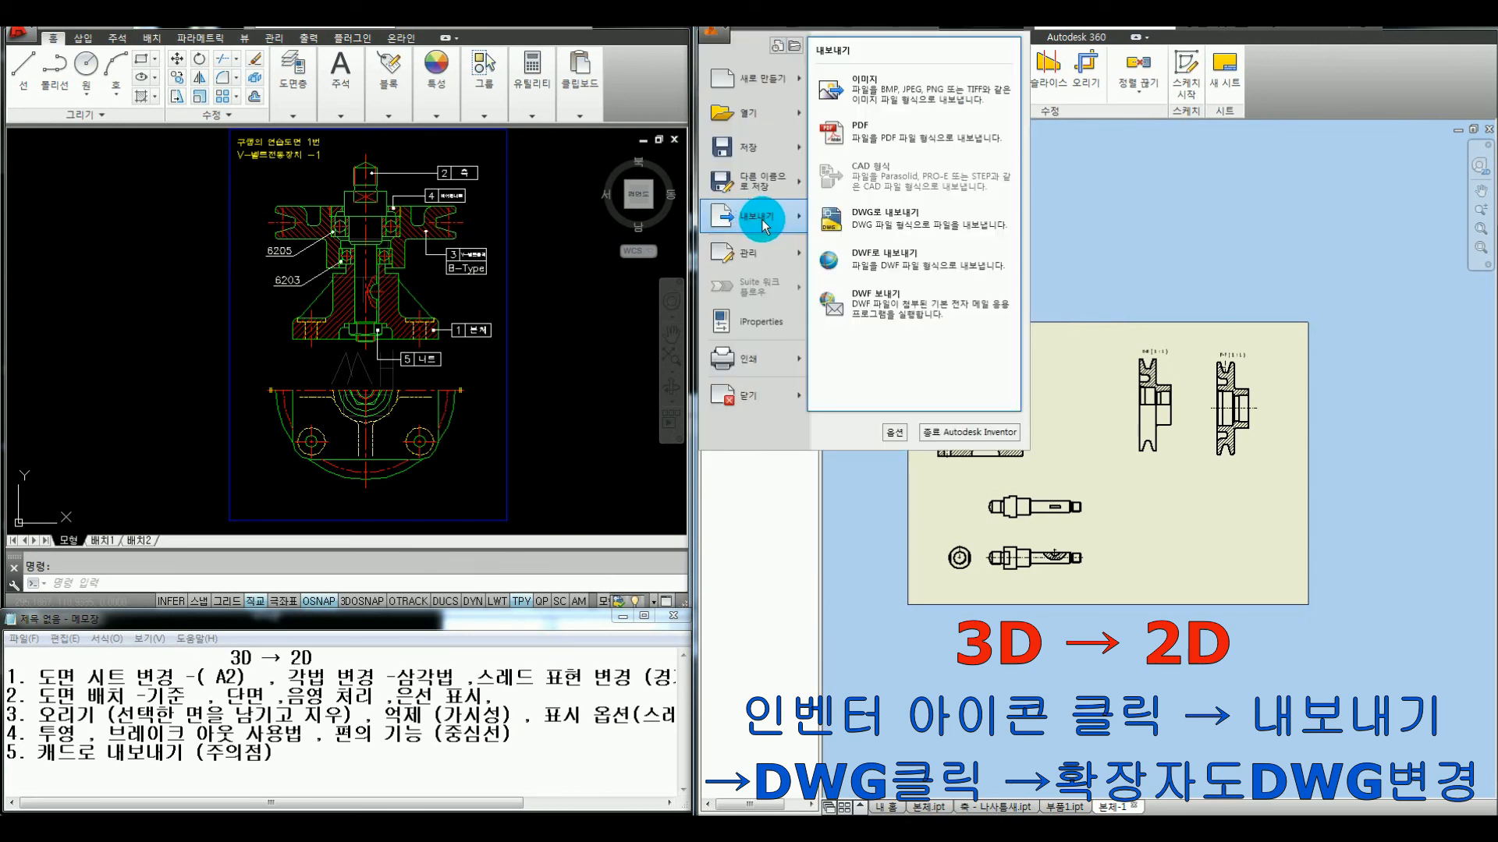
pyautogui.click(847, 228)
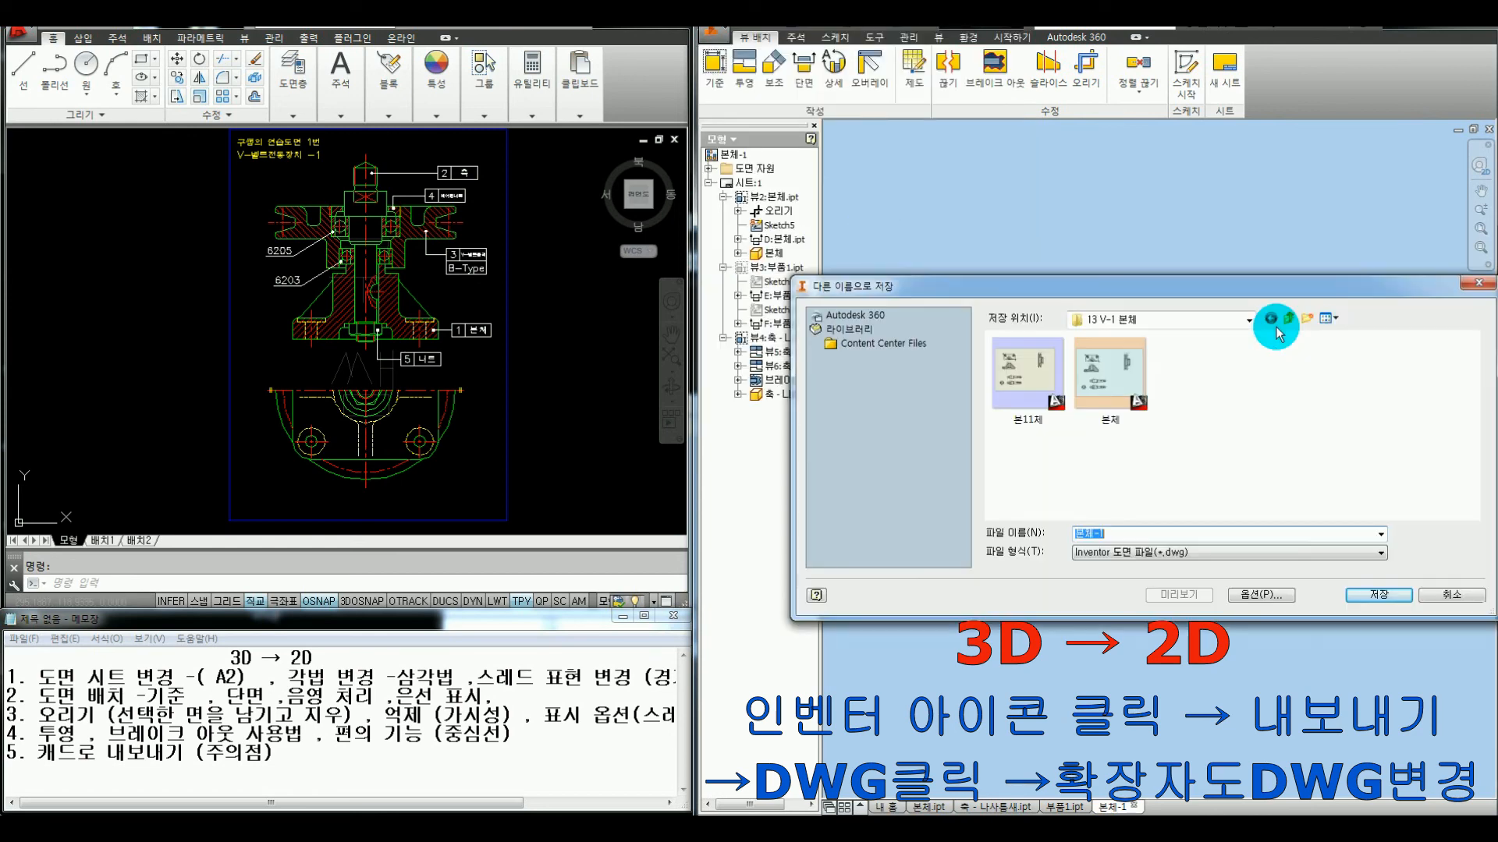
pyautogui.click(1040, 491)
pyautogui.scroll(-2, 1049, 491)
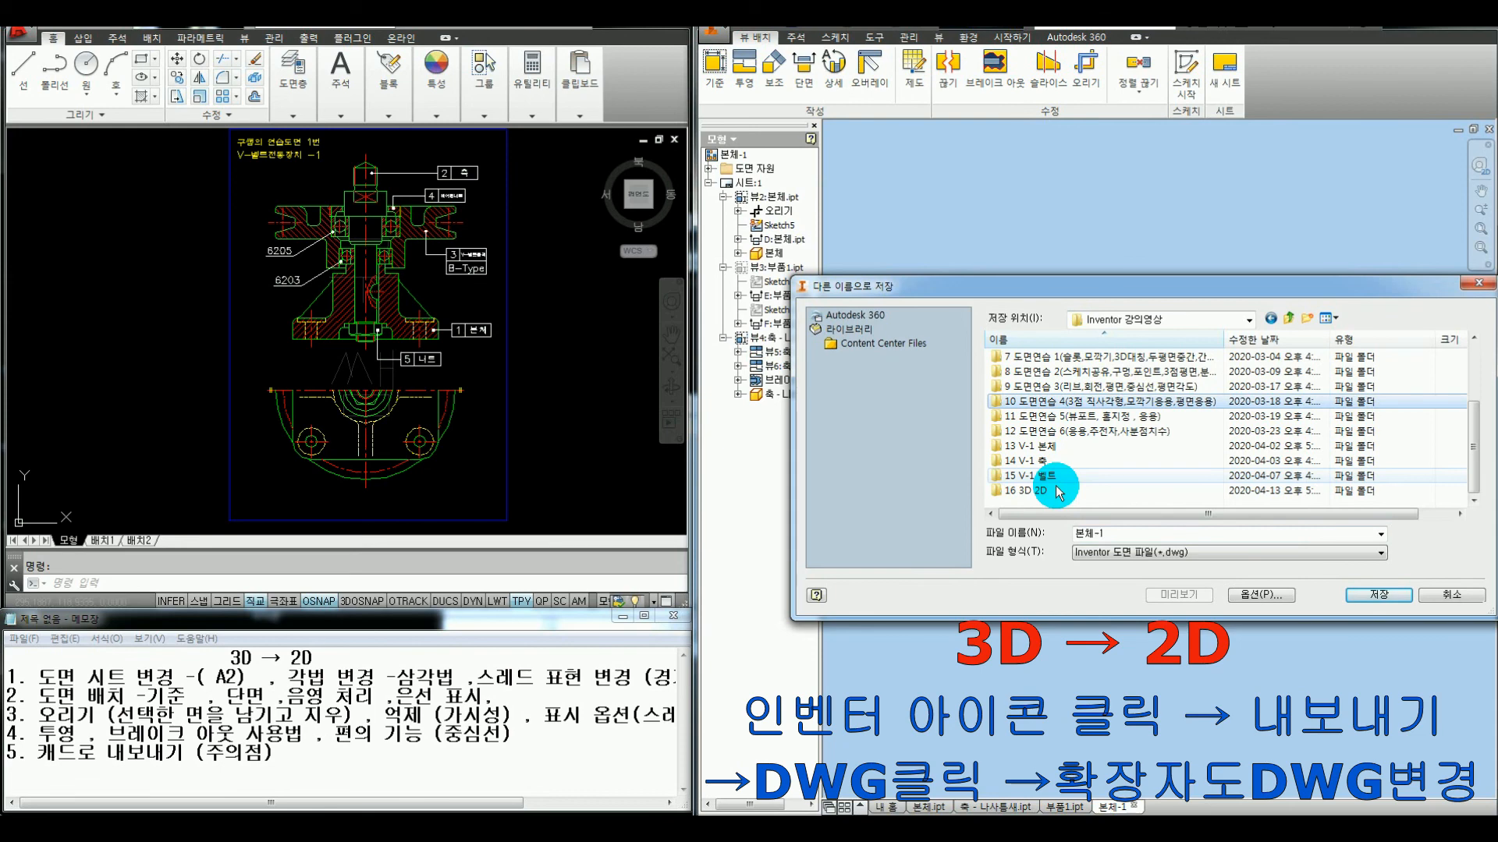
pyautogui.doubleClick(1046, 491)
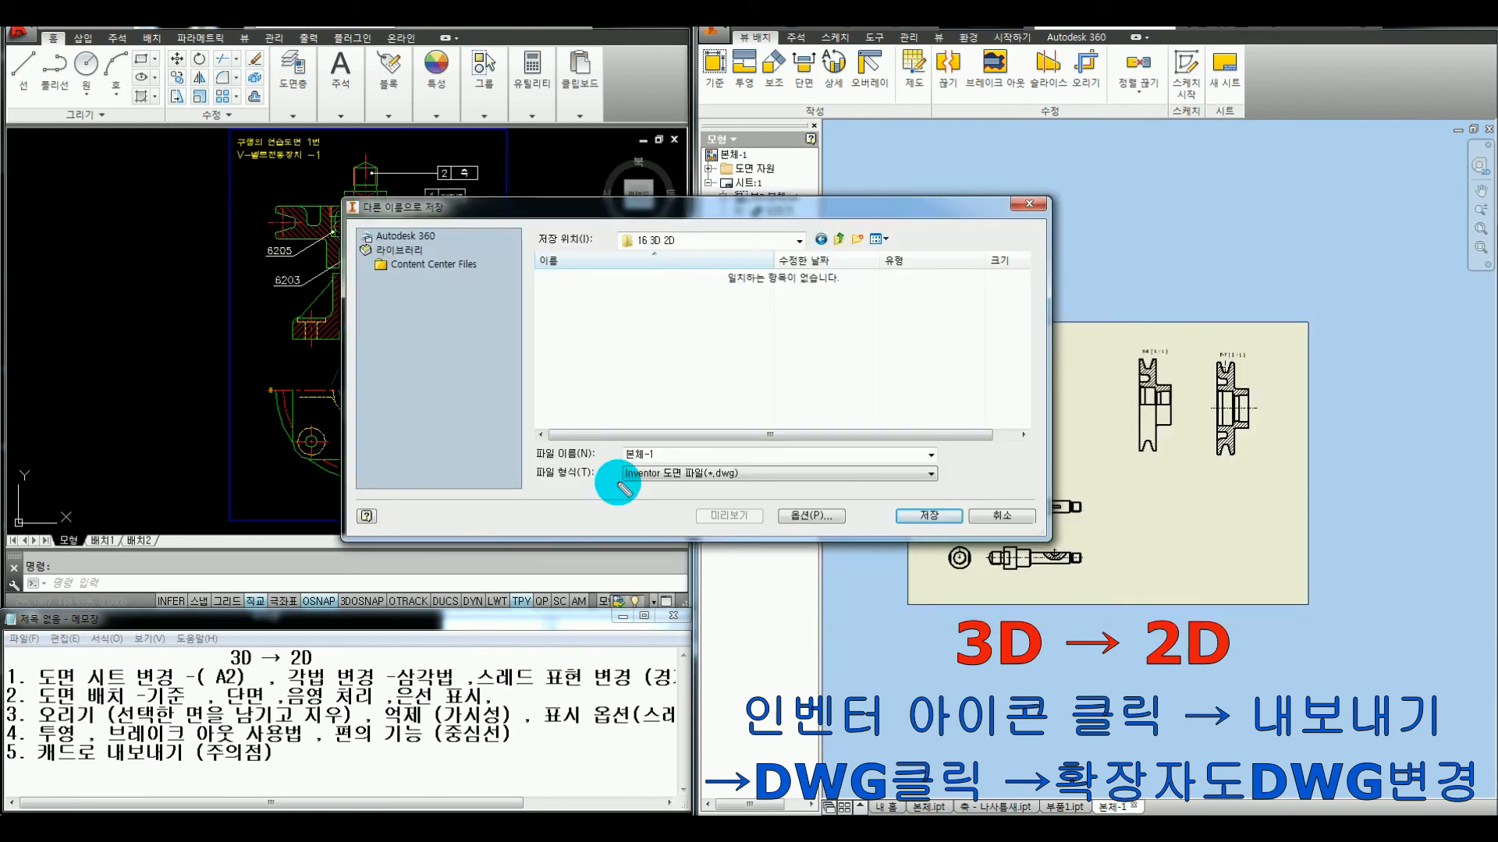
# Underline the file type, clear the markup, and save the sheet as 본체-1 in the Inventor drawing file format (*.dwg)
pyautogui.moveTo(612, 482); pyautogui.dragTo(734, 485)
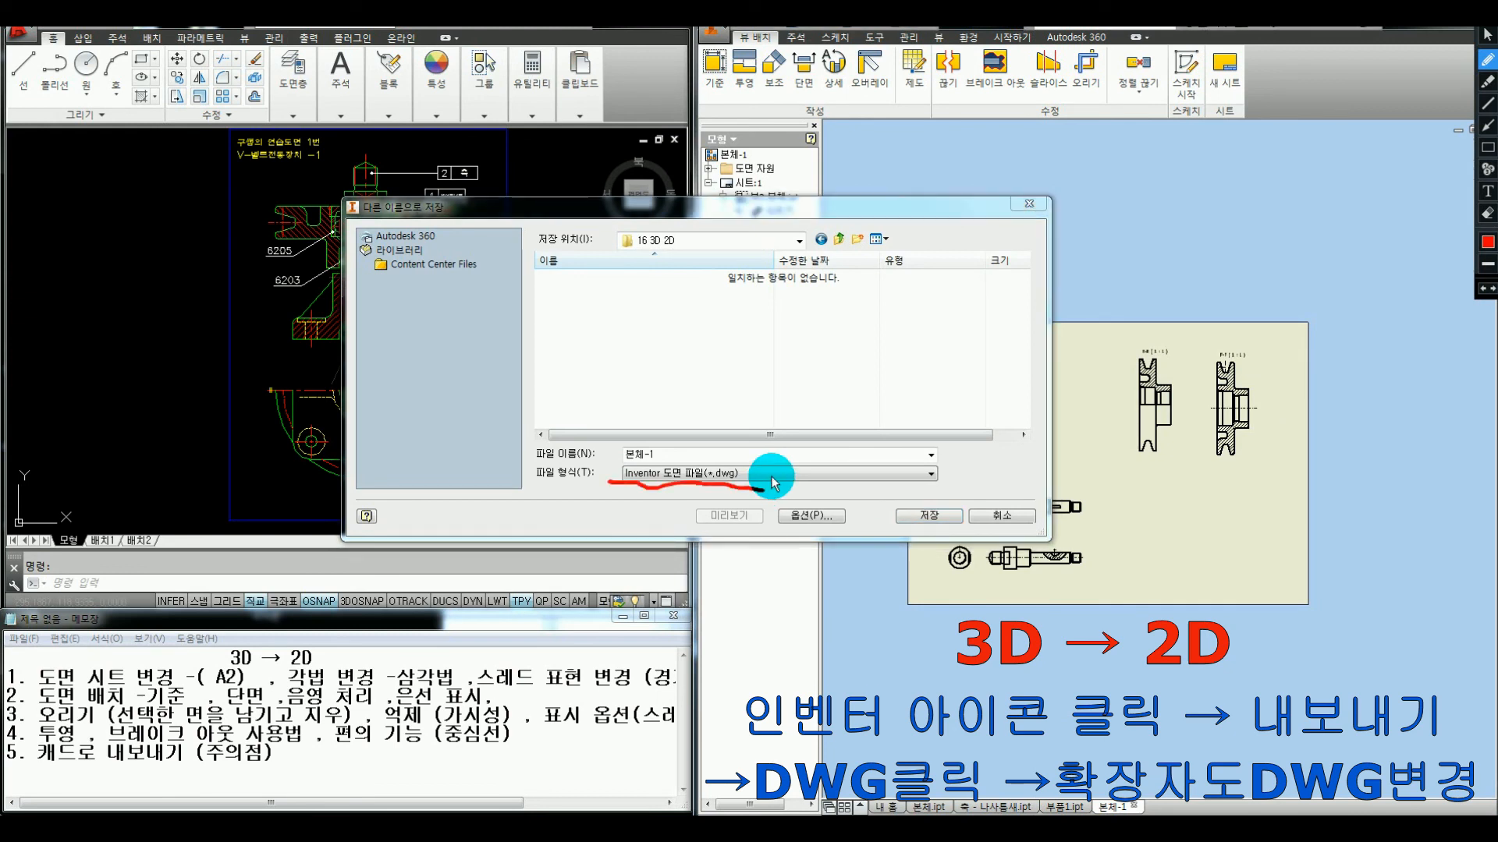
pyautogui.press('Escape')
pyautogui.click(771, 475)
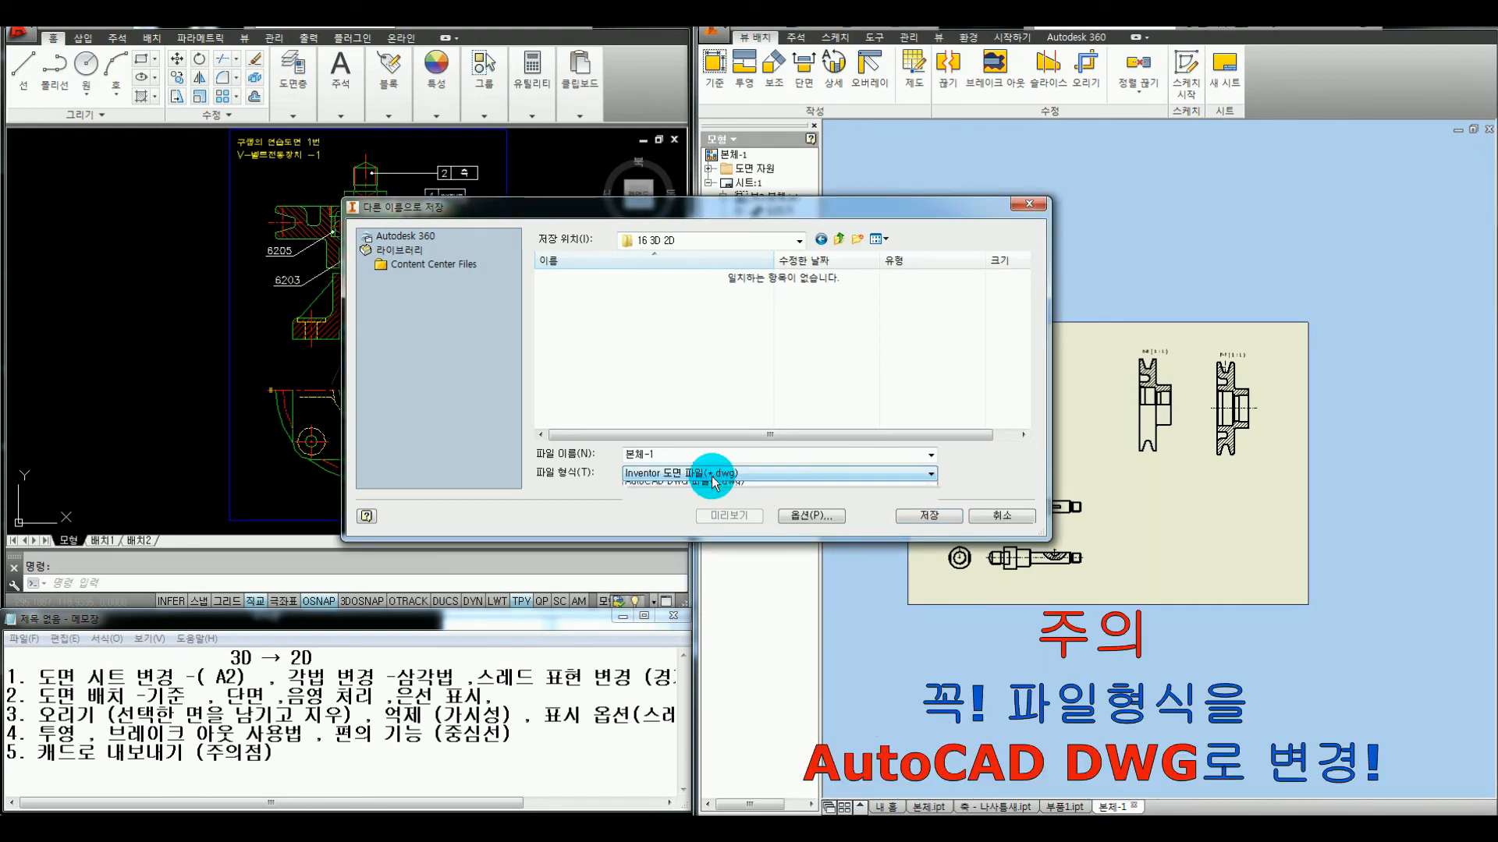
pyautogui.click(701, 474)
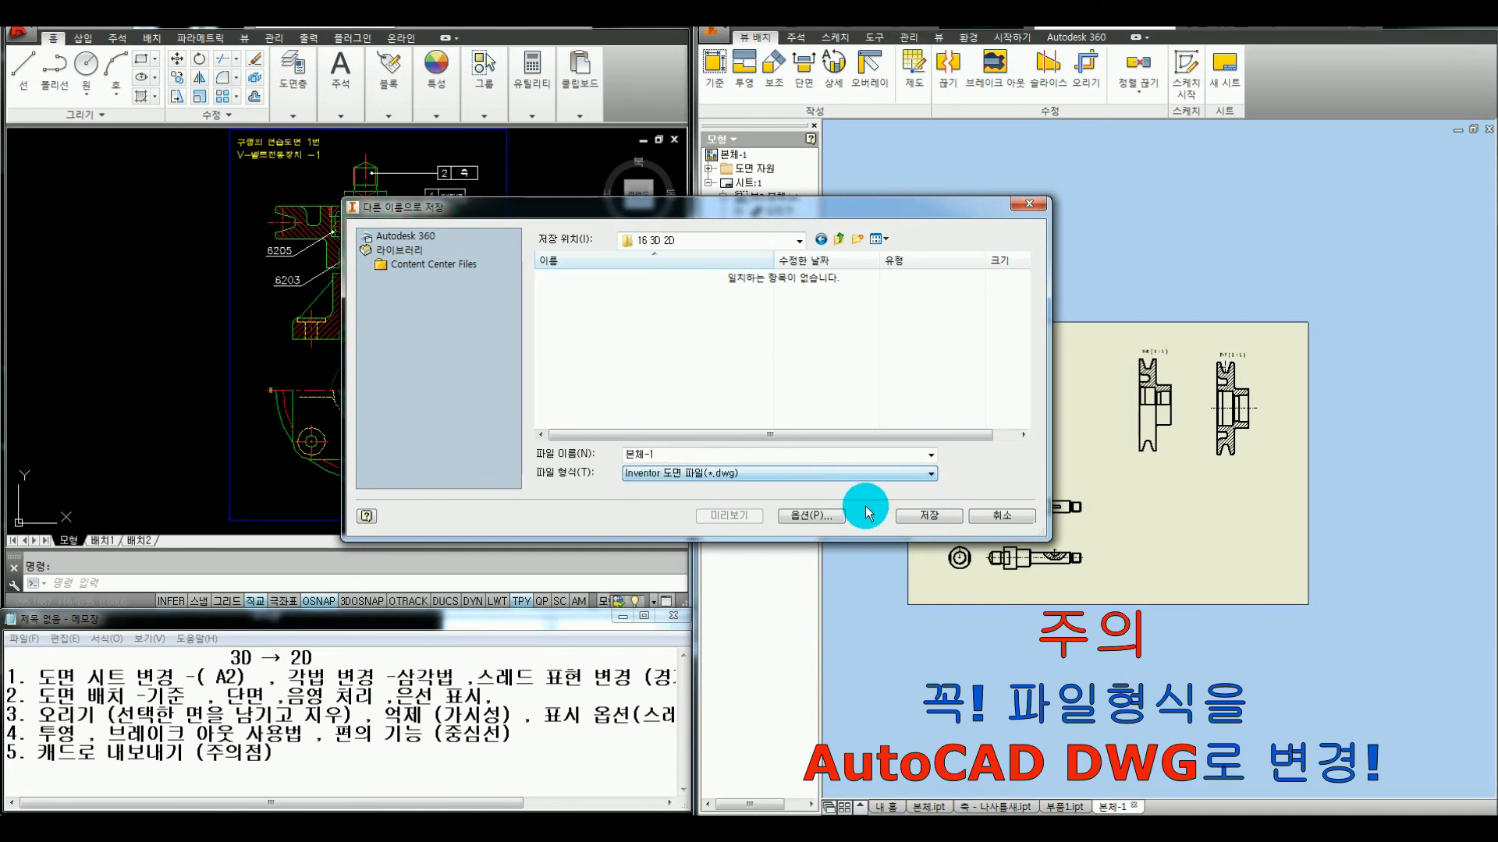
pyautogui.click(924, 516)
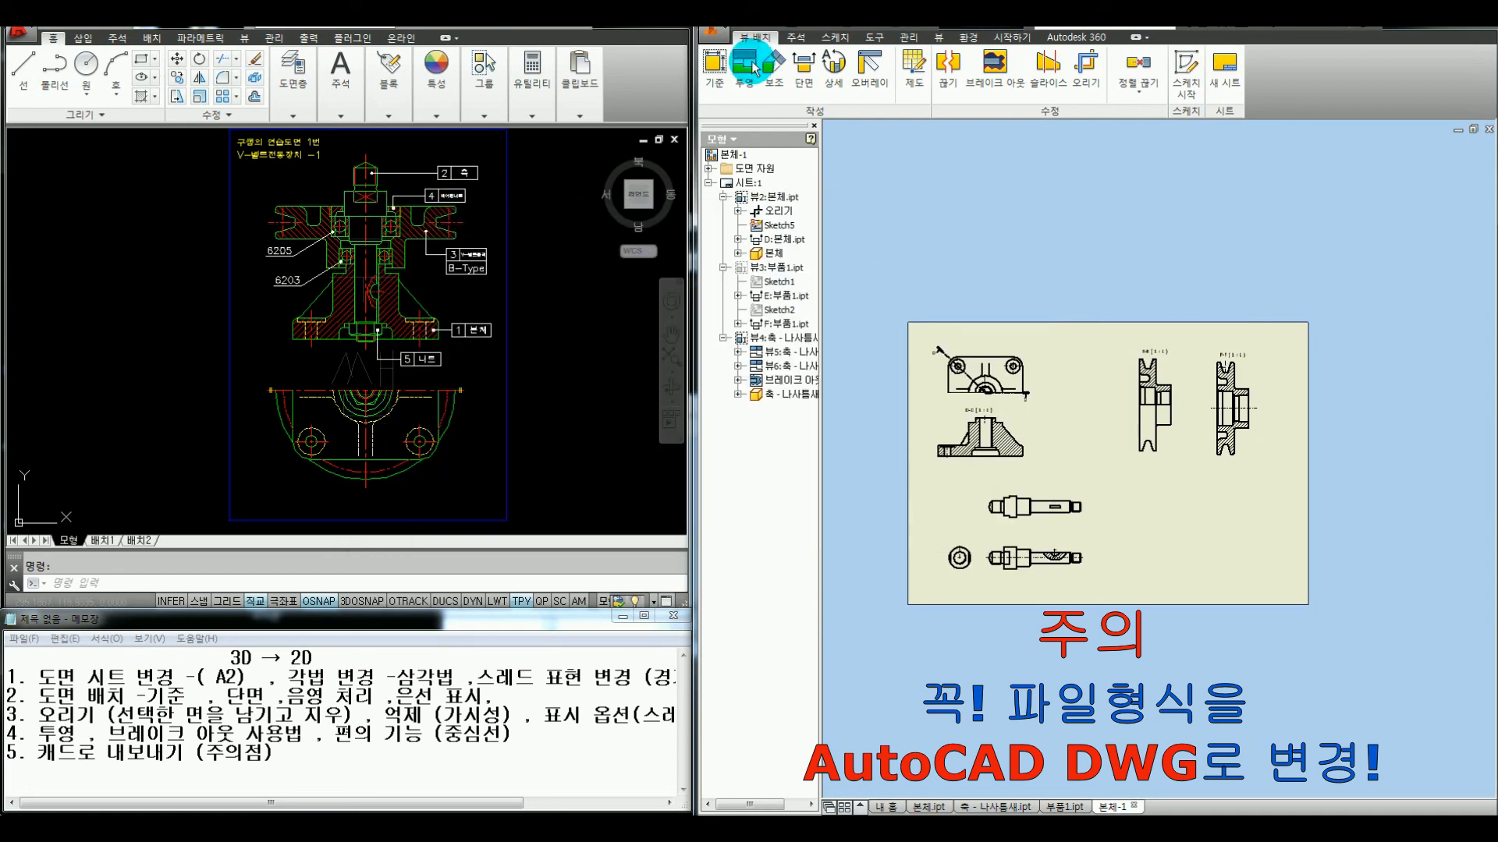
# Export the sheet again as 본체-11, using the AutoCAD DWG file format
pyautogui.click(710, 34)
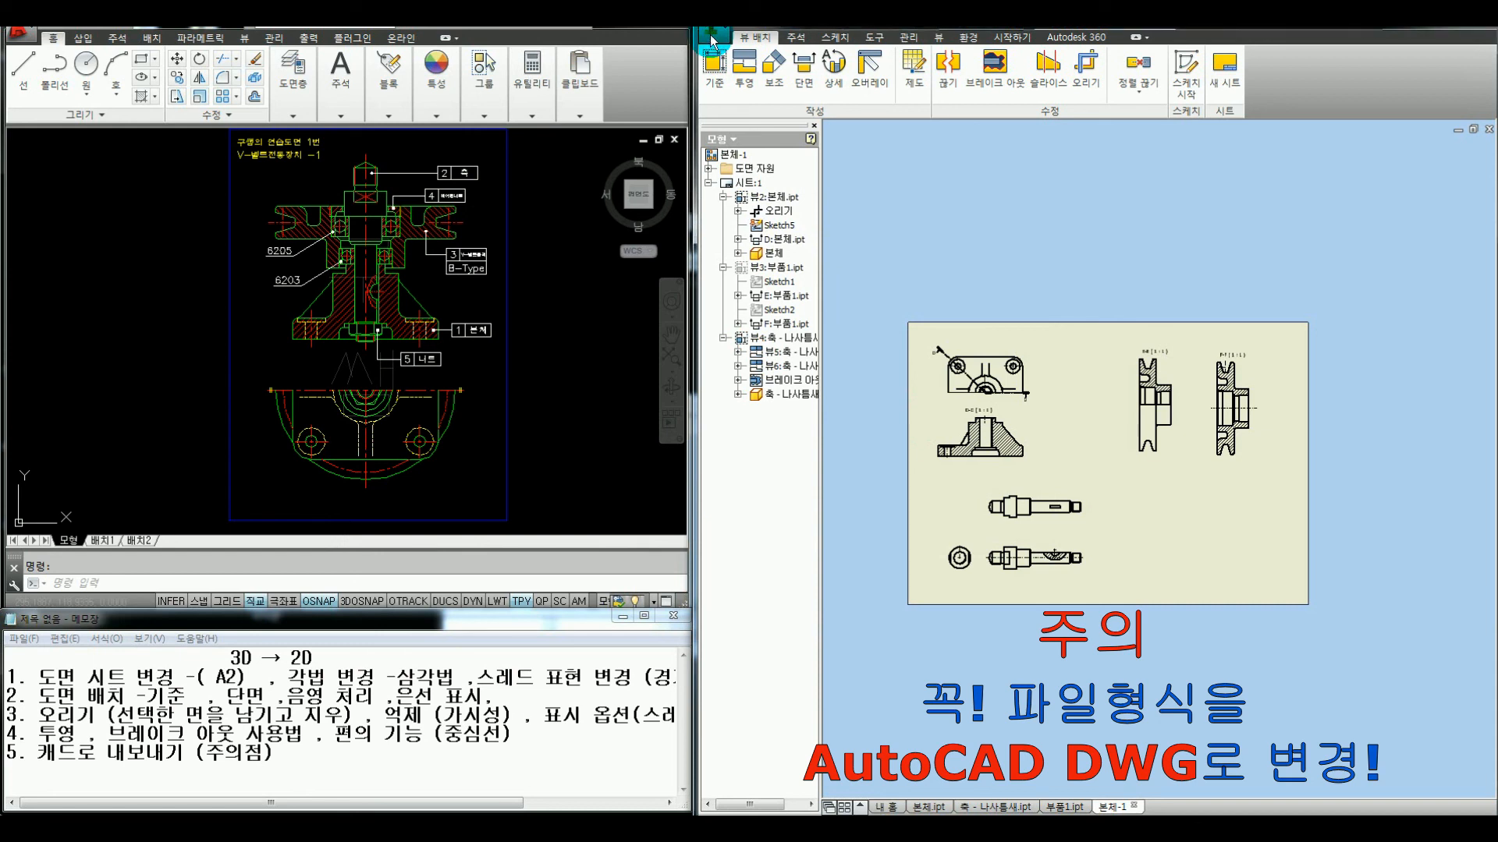
pyautogui.click(710, 35)
pyautogui.moveTo(761, 218)
pyautogui.click(874, 306)
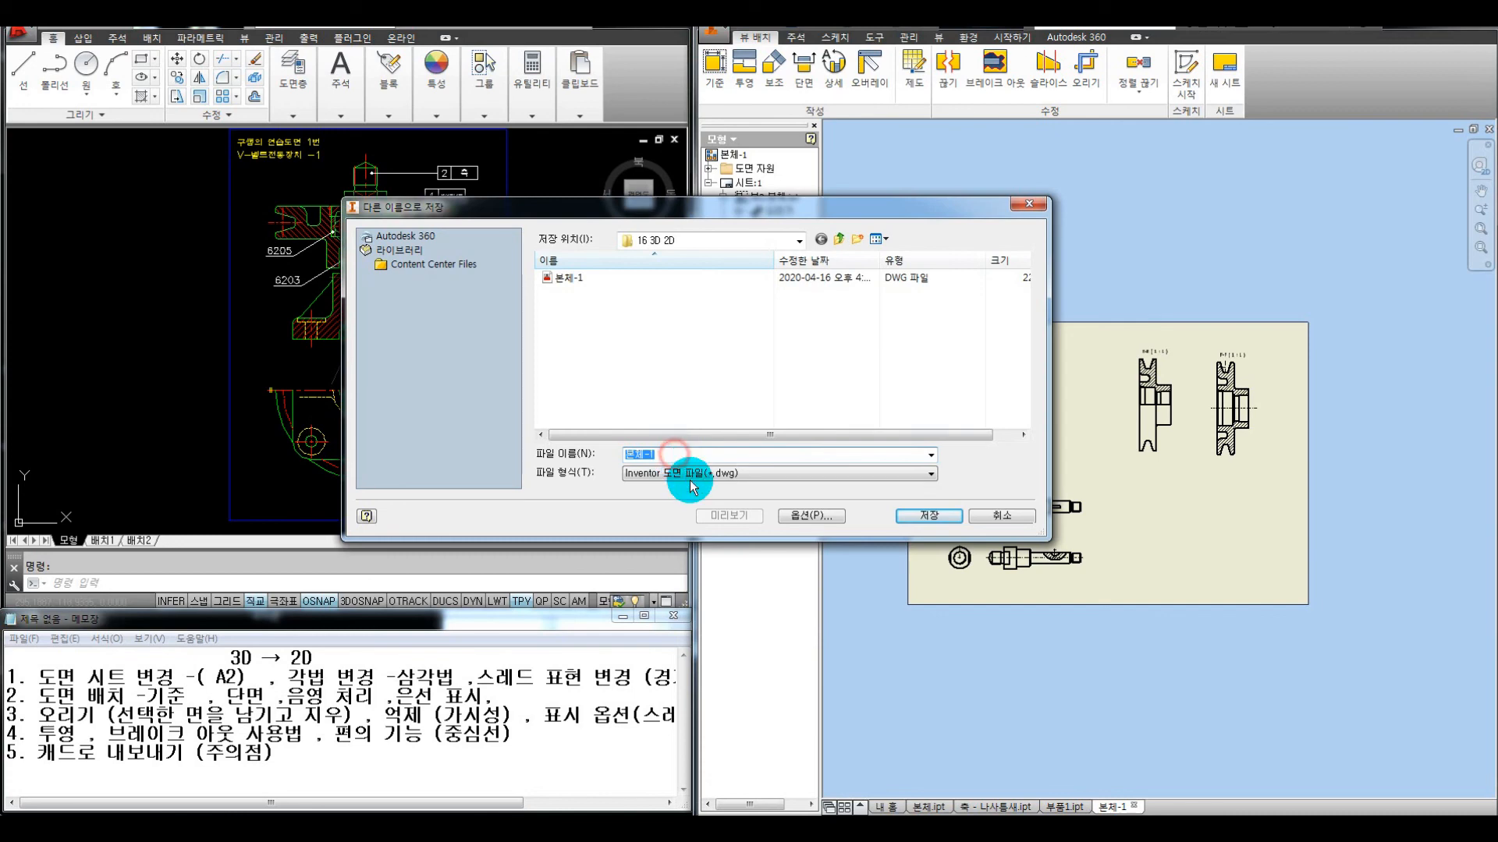
pyautogui.click(679, 473)
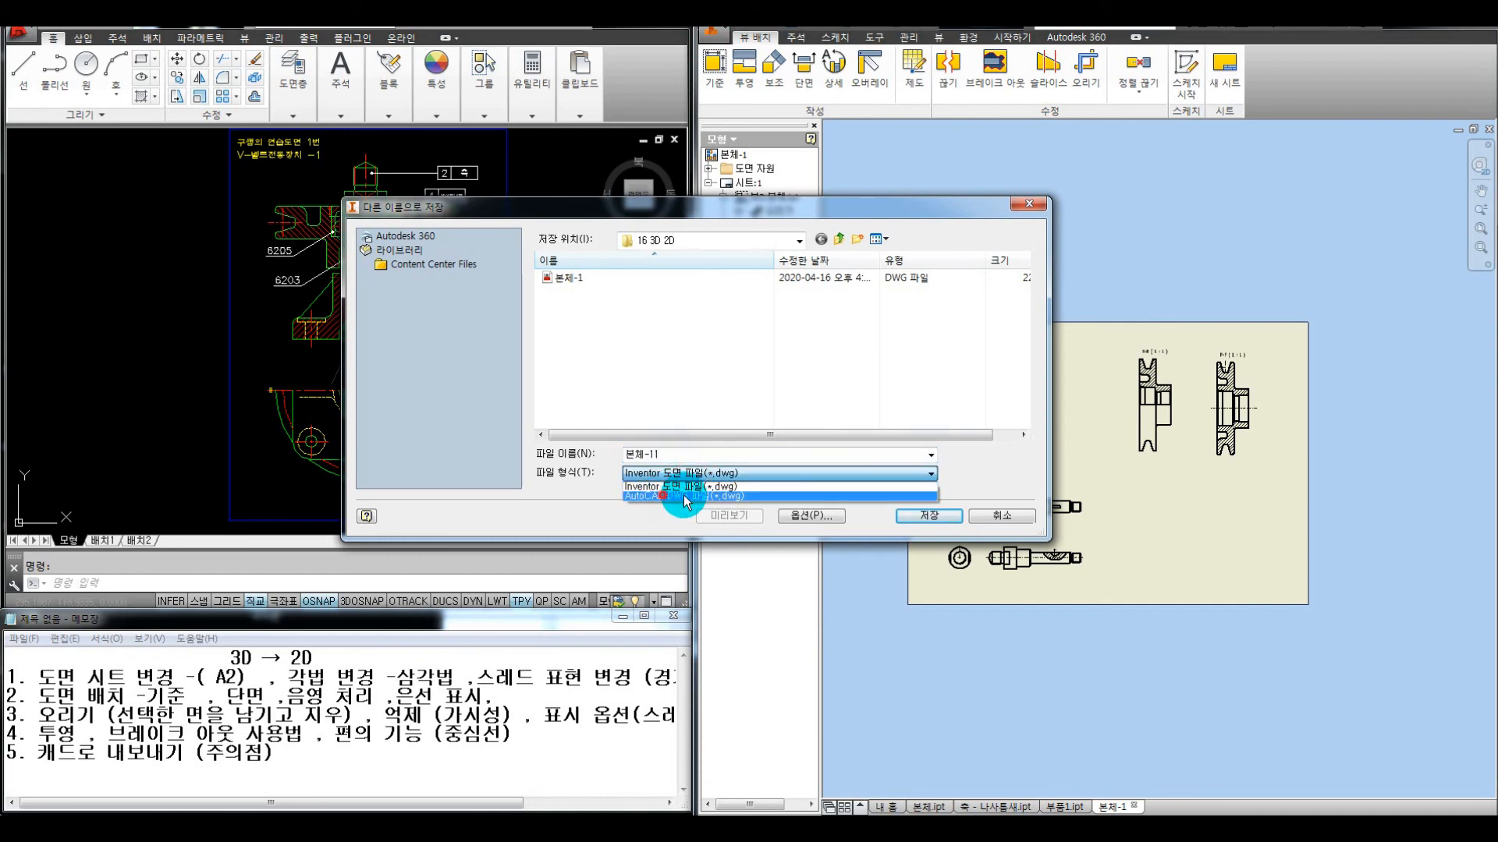
pyautogui.click(664, 496)
pyautogui.click(916, 515)
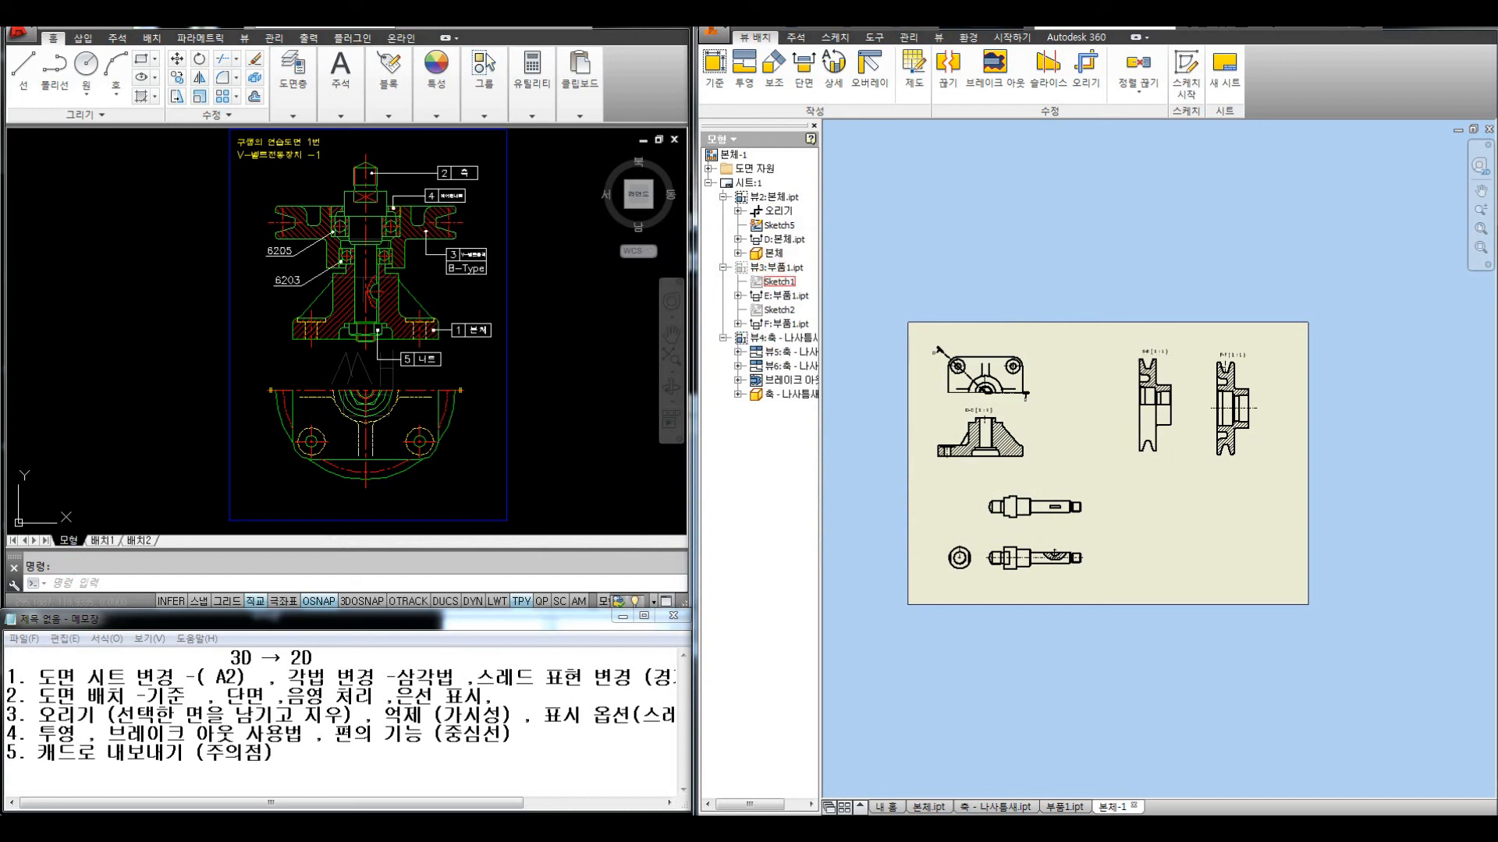
pyautogui.click(712, 34)
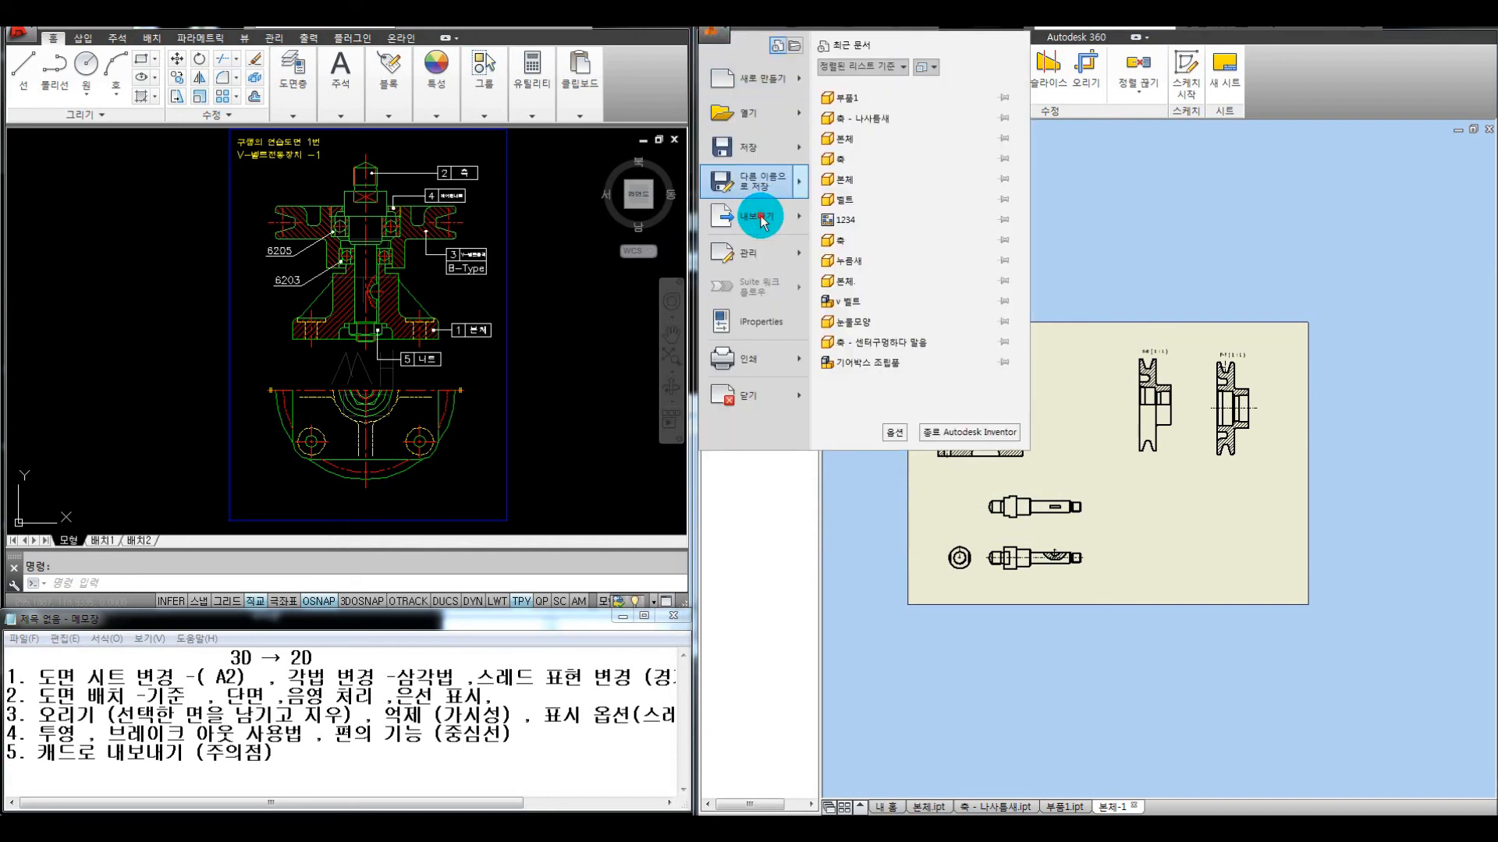
pyautogui.moveTo(763, 222)
pyautogui.click(891, 232)
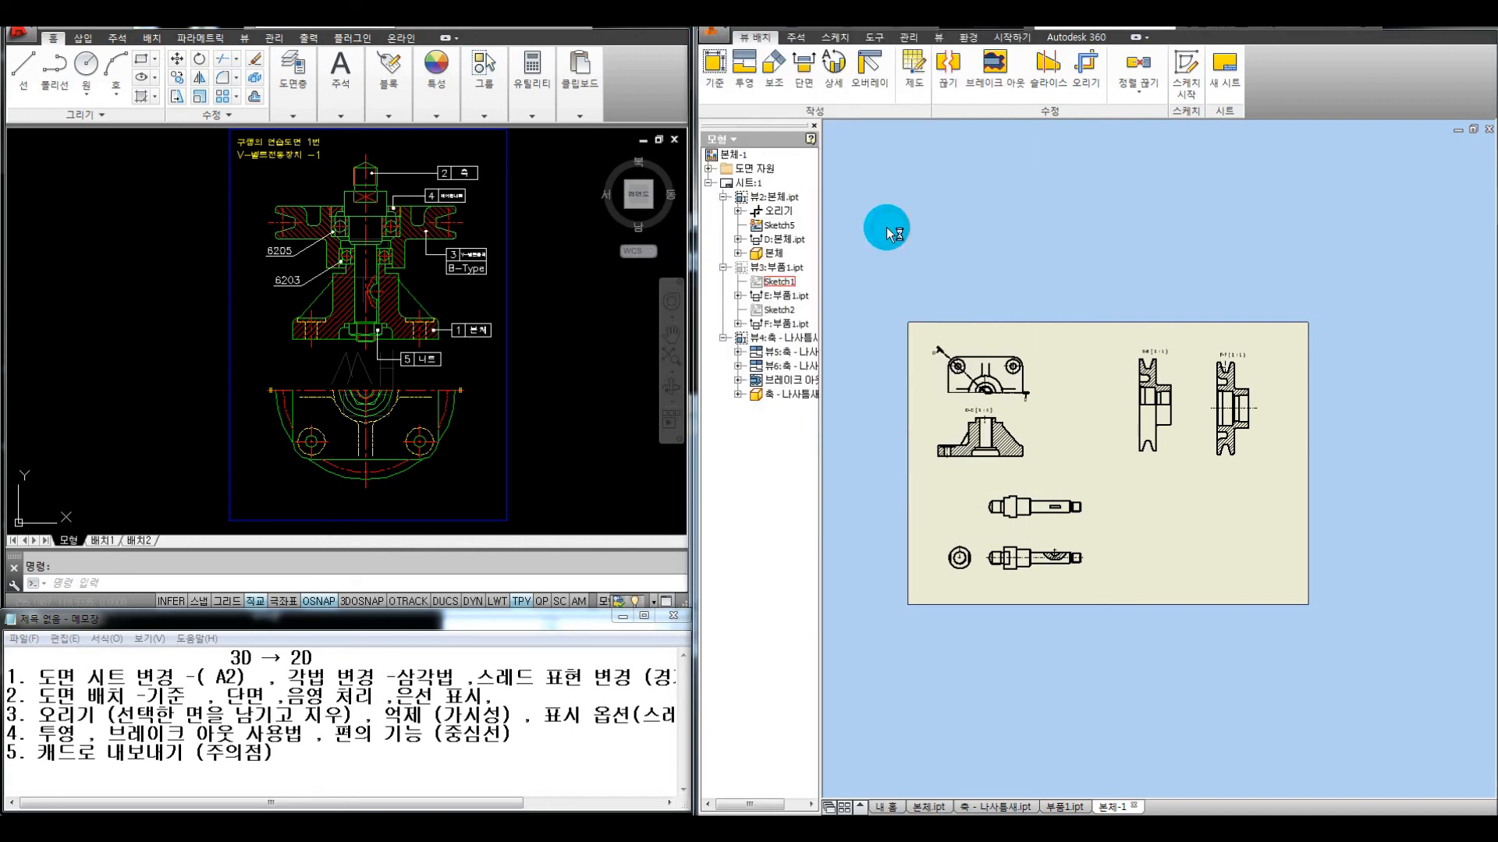
pyautogui.click(697, 483)
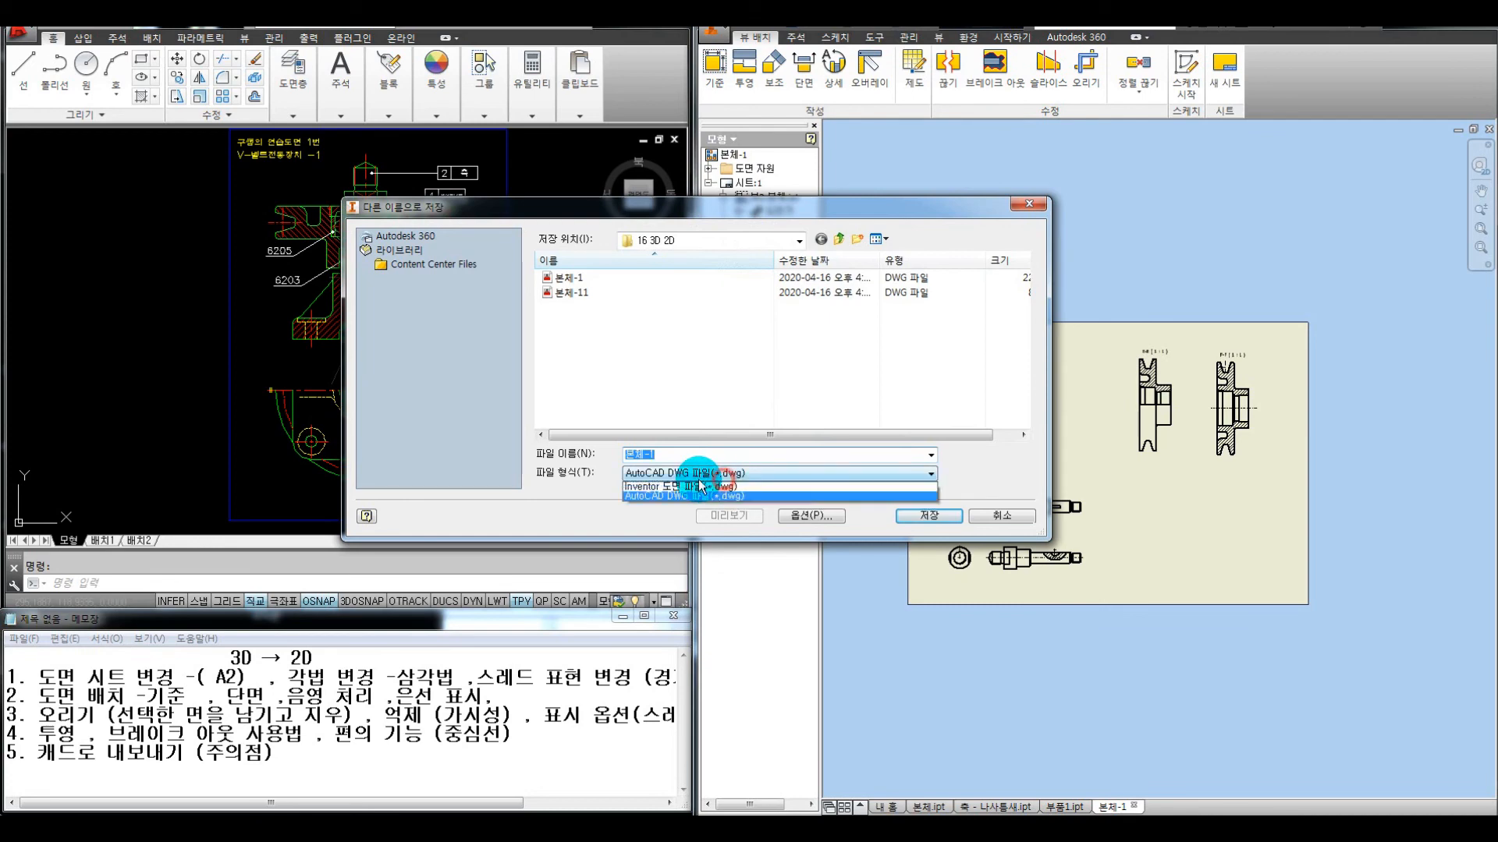
pyautogui.click(686, 485)
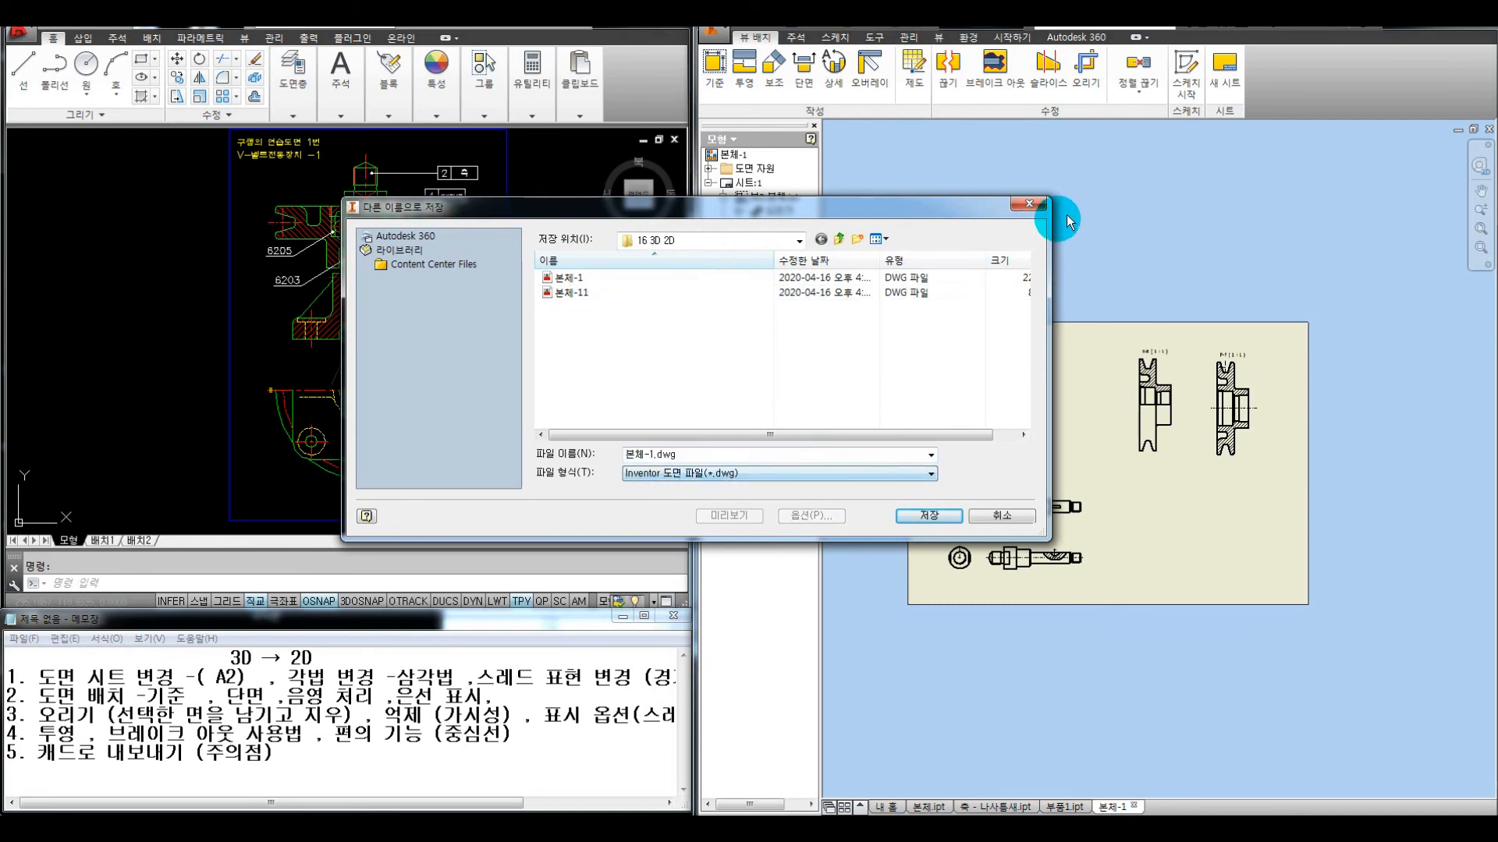
pyautogui.click(1031, 205)
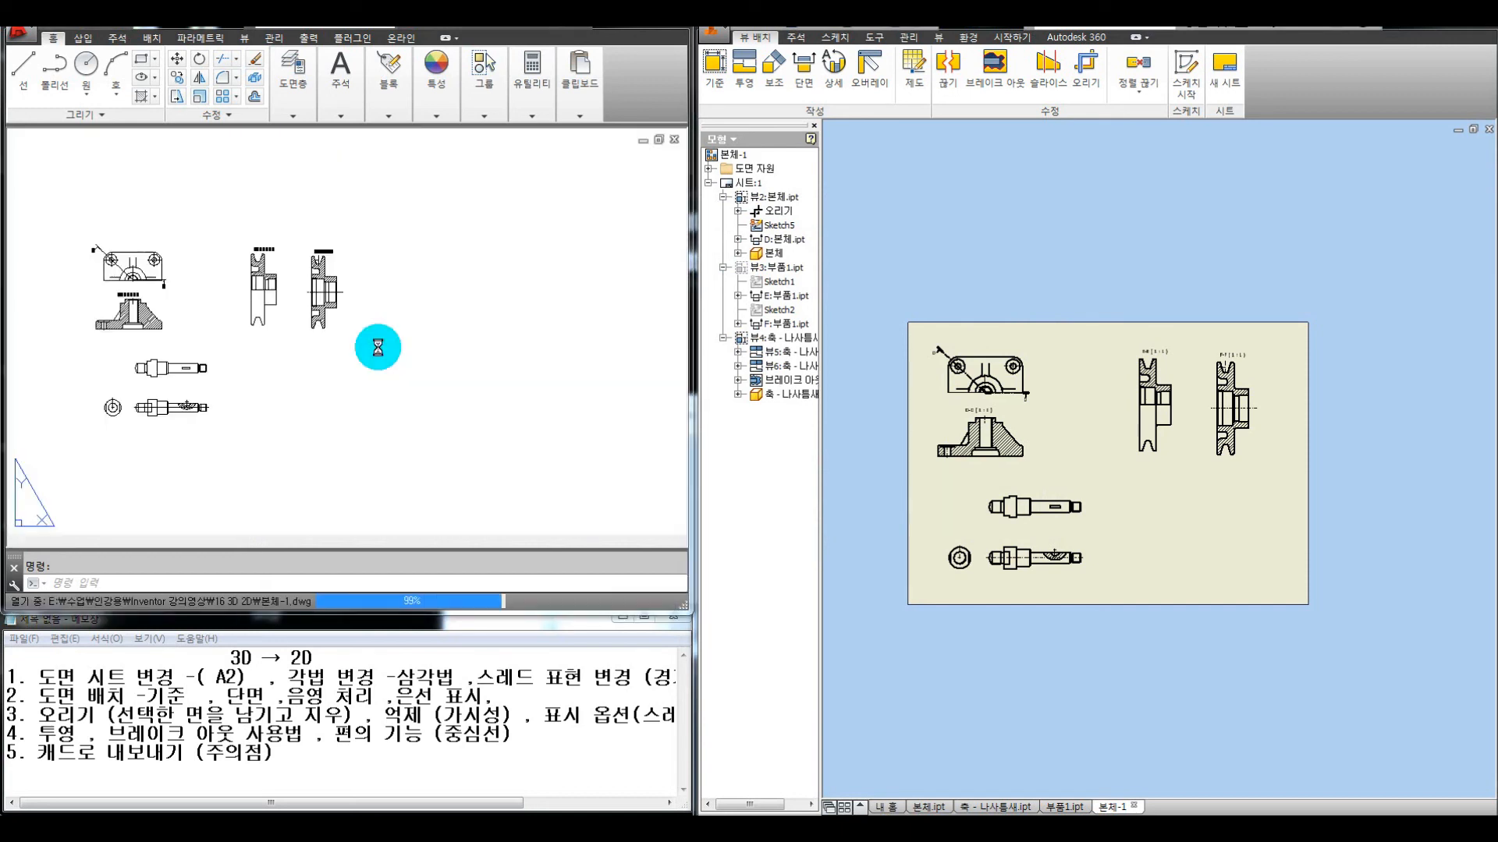
# Switch to 본체-1.dwg in AutoCAD and try to window-select and delete the drawing views on the sheet
pyautogui.scroll(-2, 348, 359)
pyautogui.moveTo(327, 411); pyautogui.dragTo(355, 419, button='middle')
pyautogui.click(493, 459)
pyautogui.click(155, 234)
pyautogui.click(358, 236)
pyautogui.click(139, 419)
pyautogui.click(86, 246)
pyautogui.click(438, 469)
pyautogui.press('Delete')
pyautogui.click(437, 462)
pyautogui.click(211, 253)
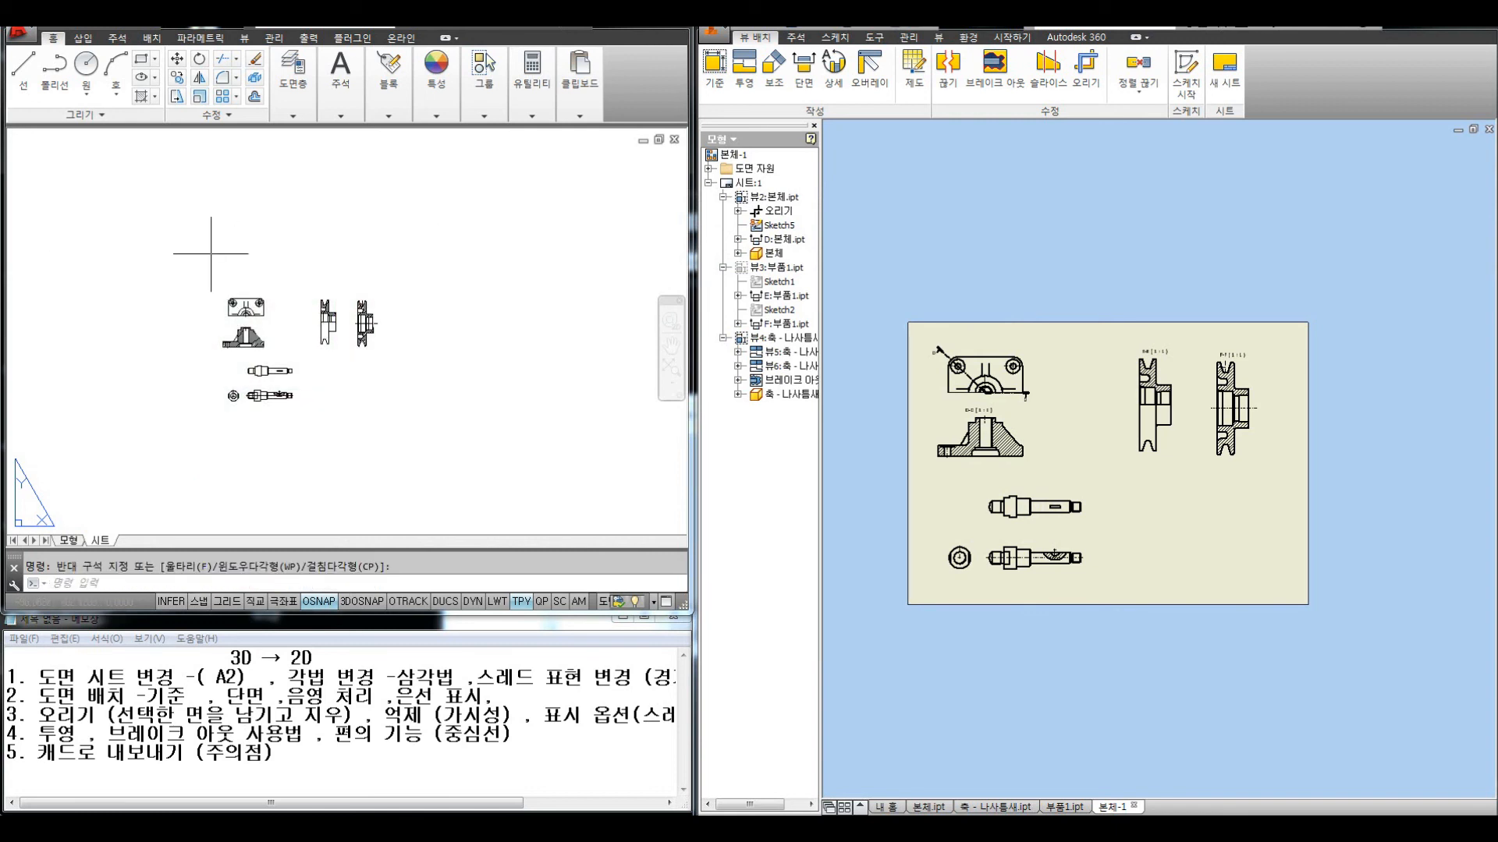
# Check the model space of 본체-1.dwg and return to its sheet layout
pyautogui.click(72, 541)
pyautogui.click(100, 541)
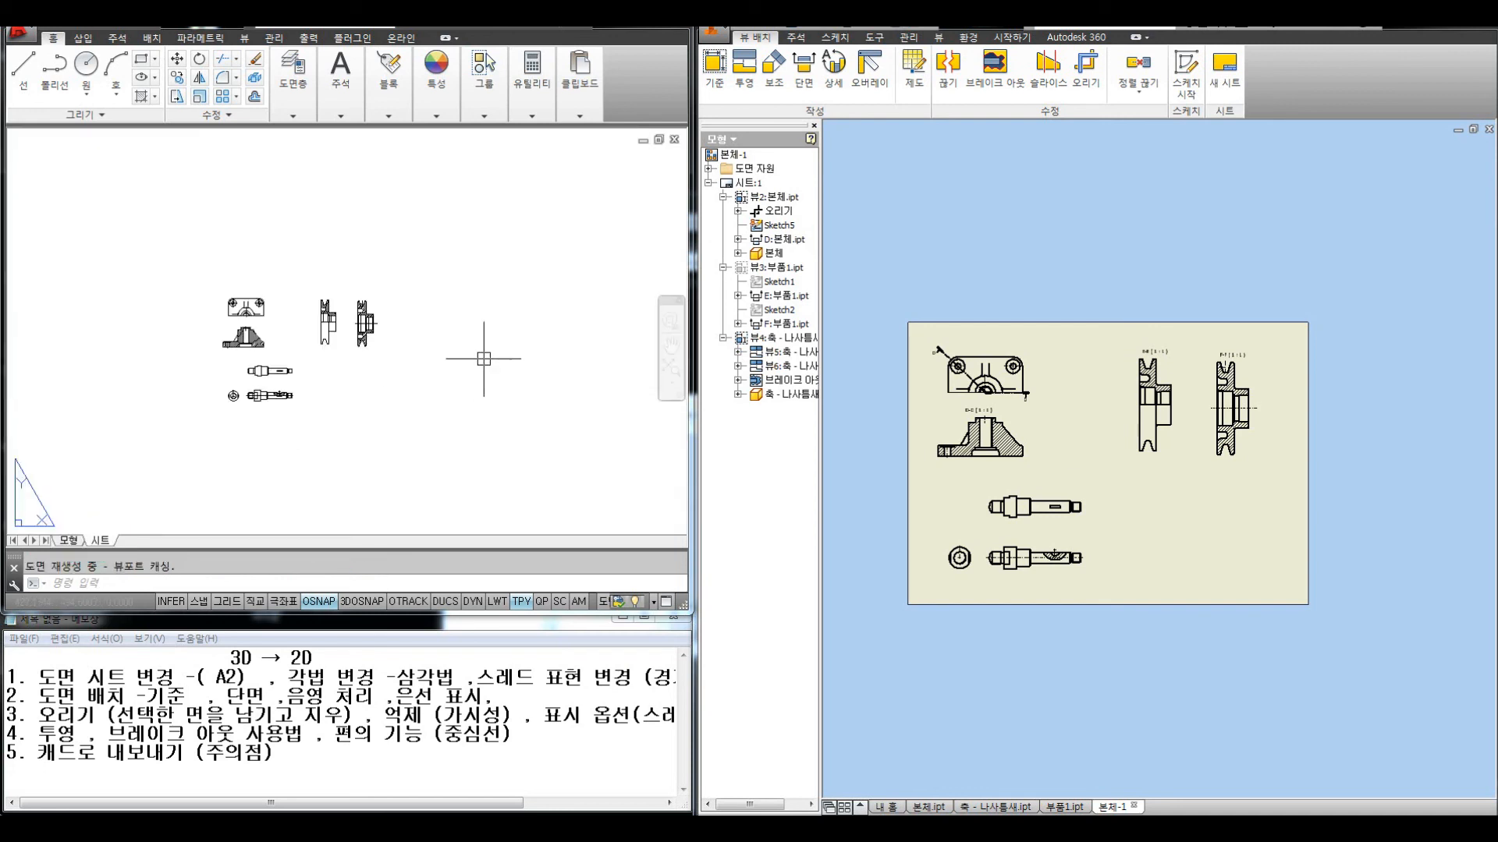
pyautogui.press('Escape')
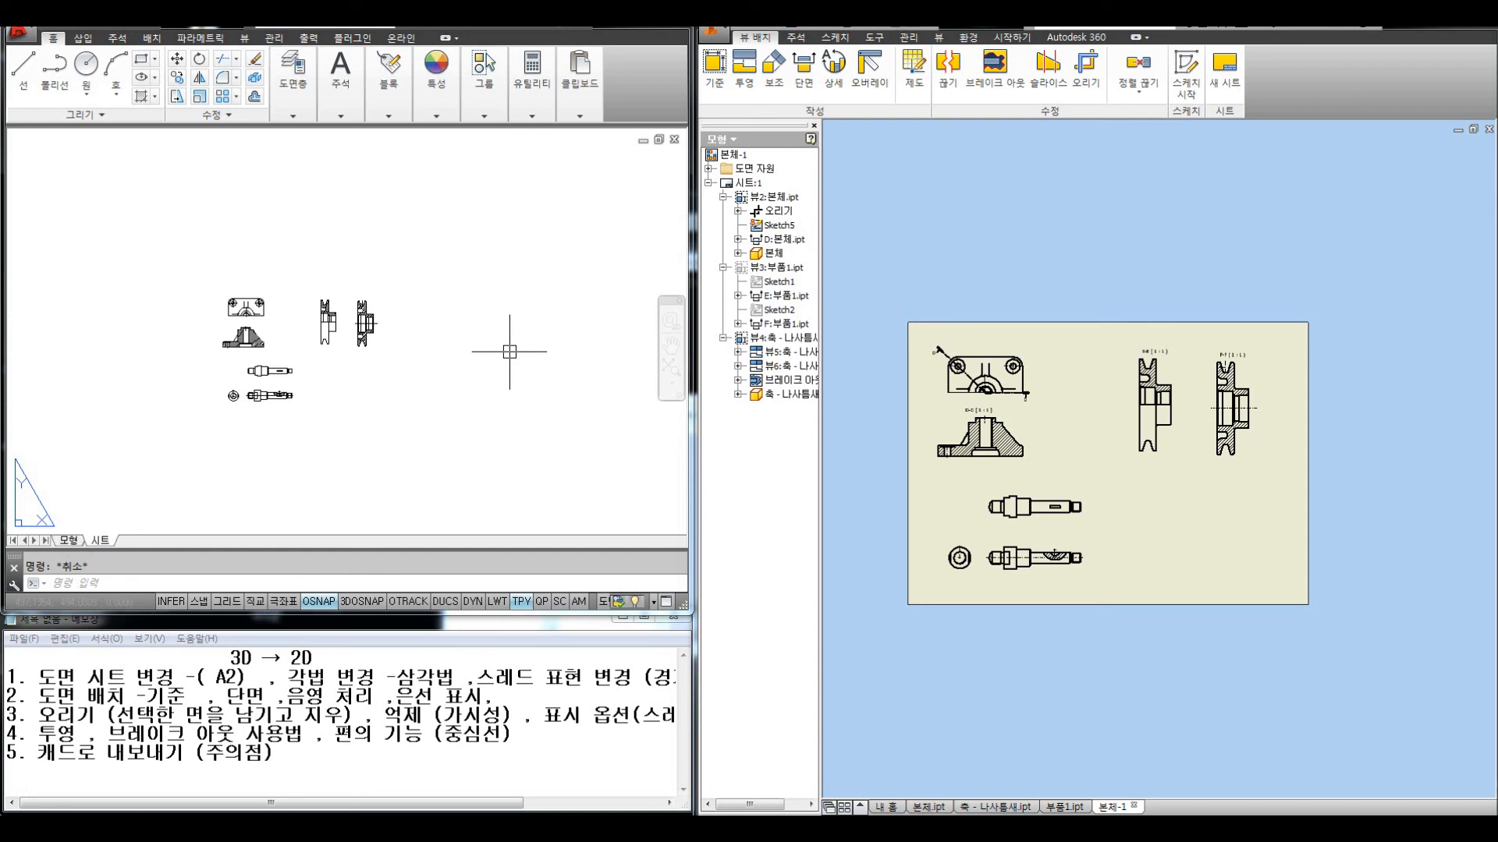
pyautogui.click(713, 32)
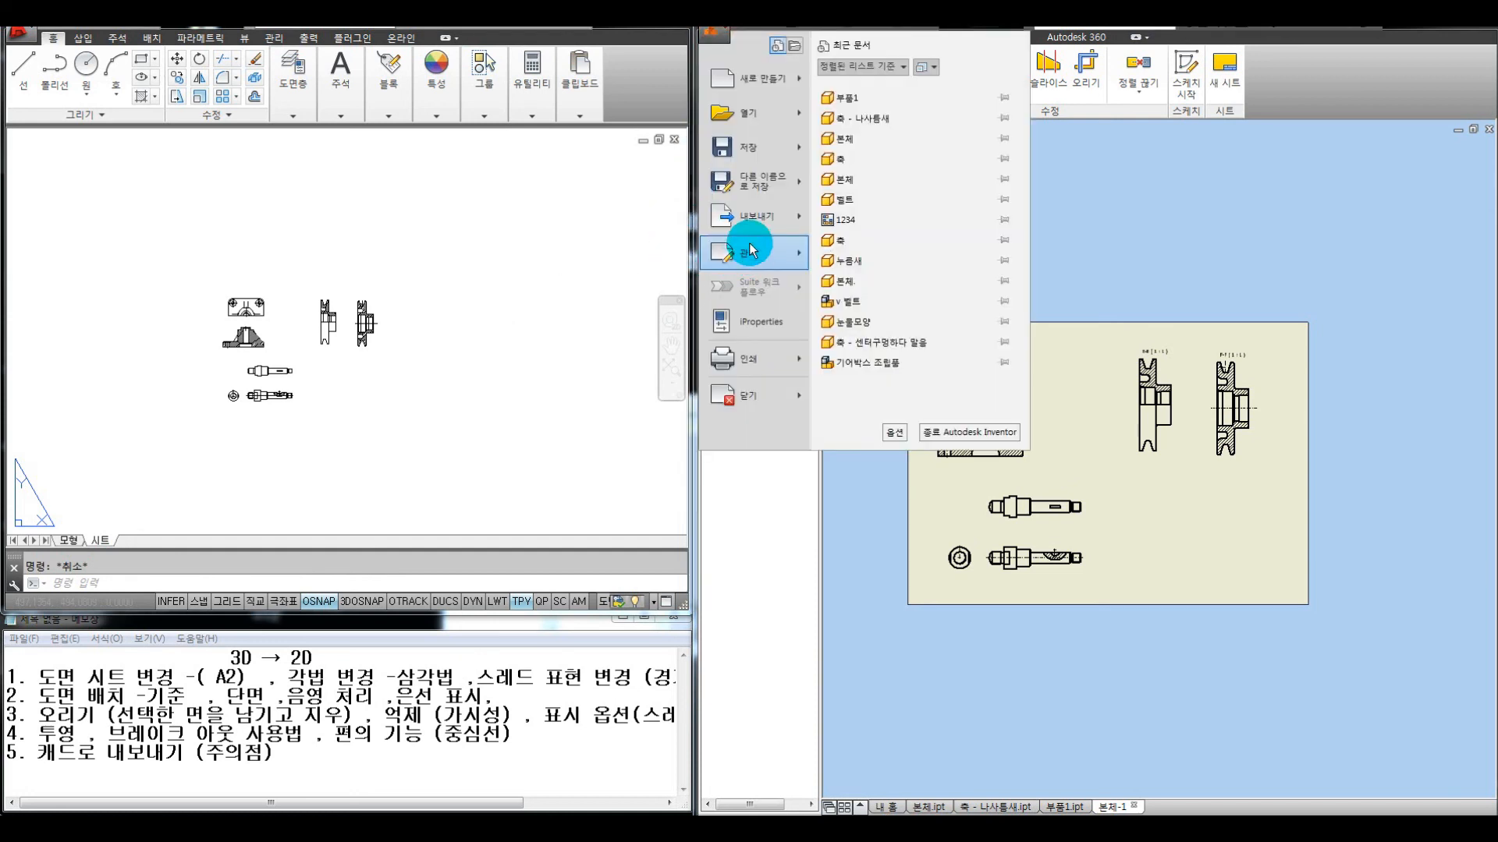
pyautogui.moveTo(753, 217)
pyautogui.click(876, 229)
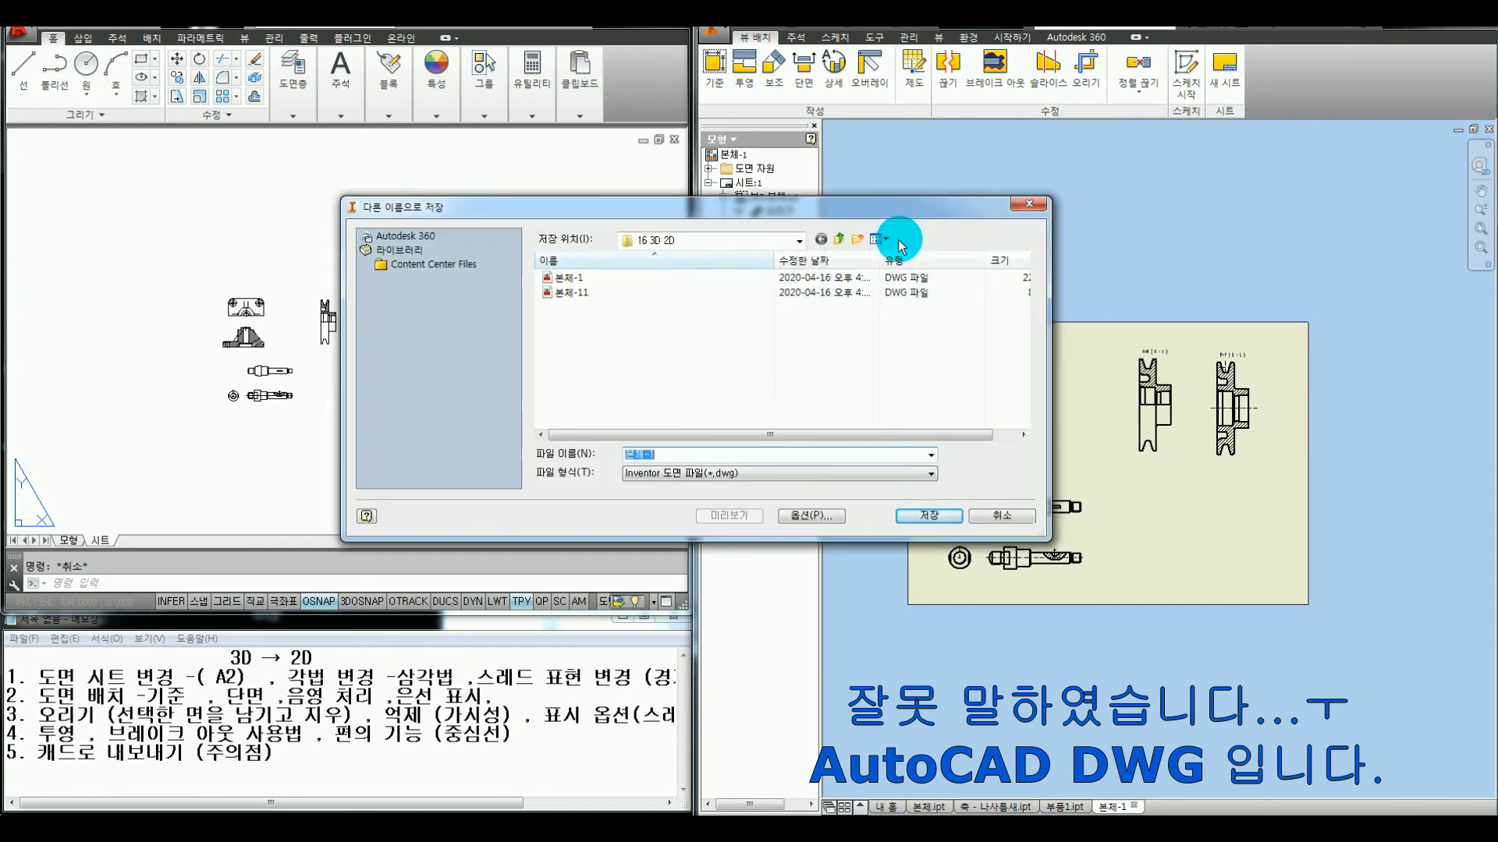
pyautogui.click(652, 472)
pyautogui.click(652, 497)
pyautogui.click(1028, 205)
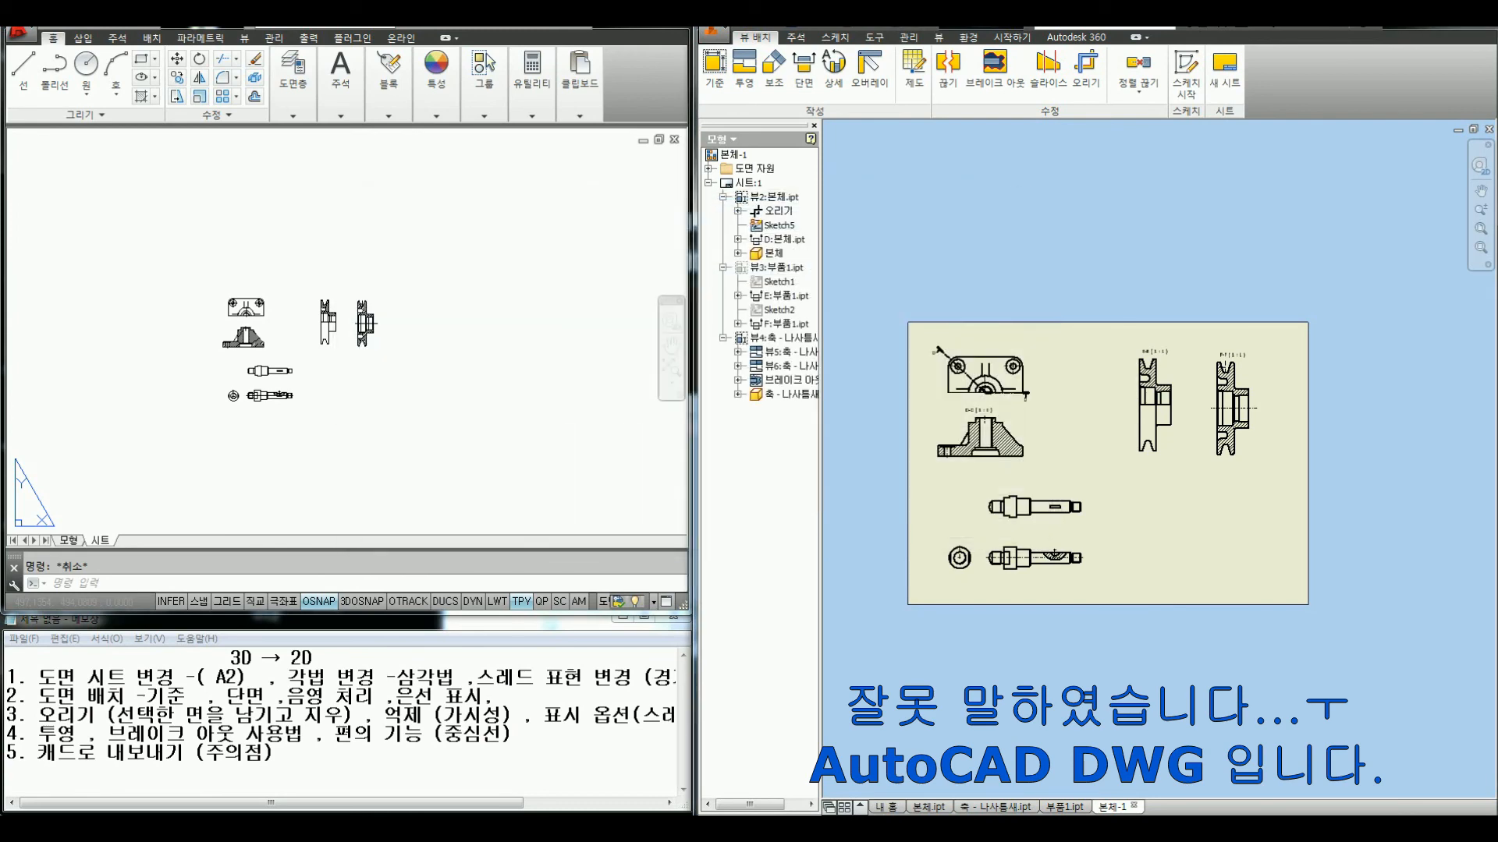
# Open the exported 본체-11.dwg in AutoCAD and bring all of its views into sight
pyautogui.click(380, 748)
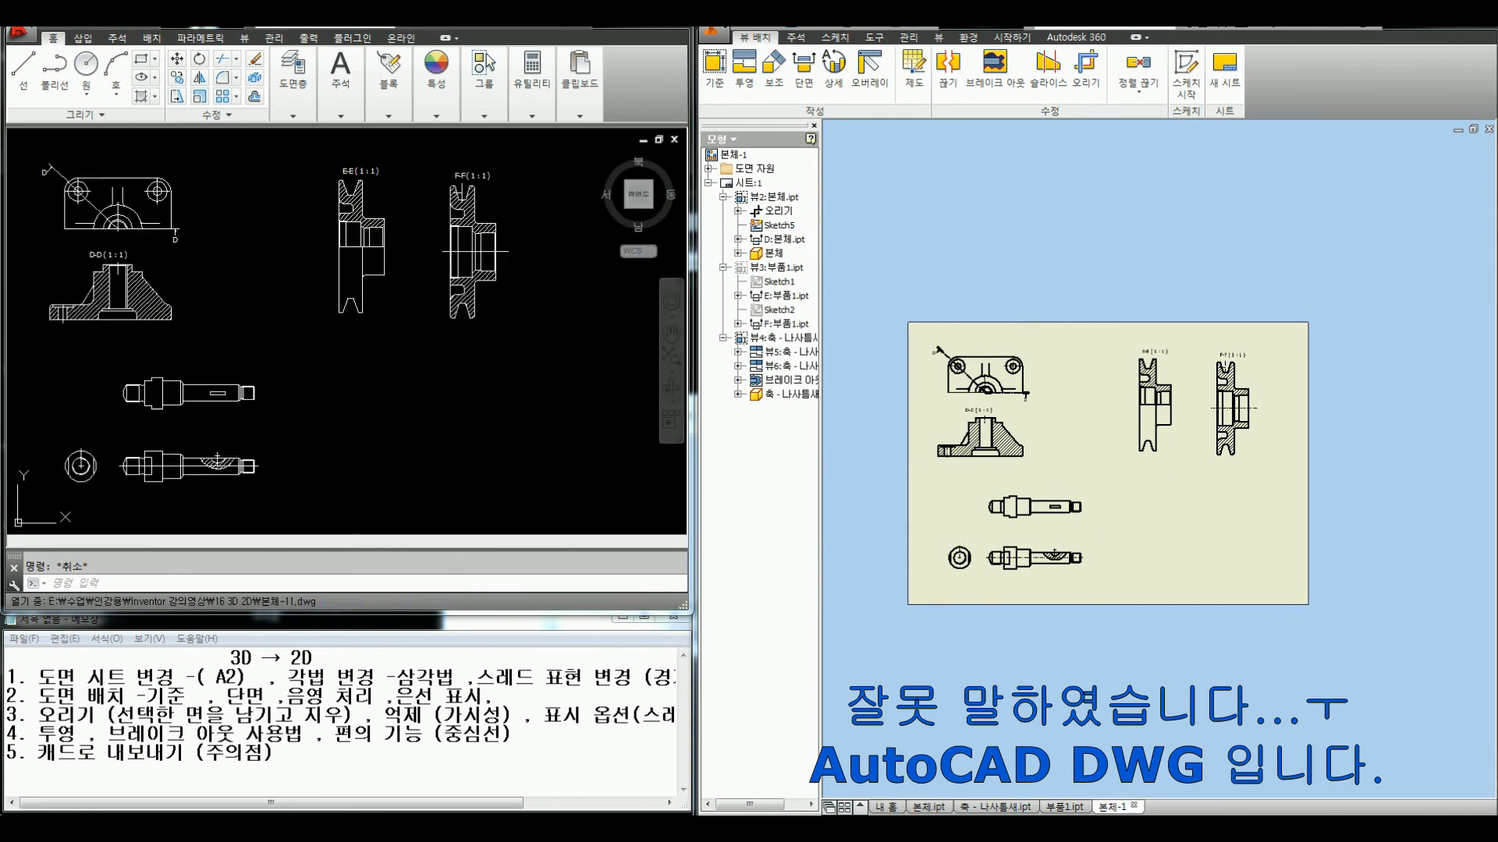
pyautogui.scroll(-3, 491, 472)
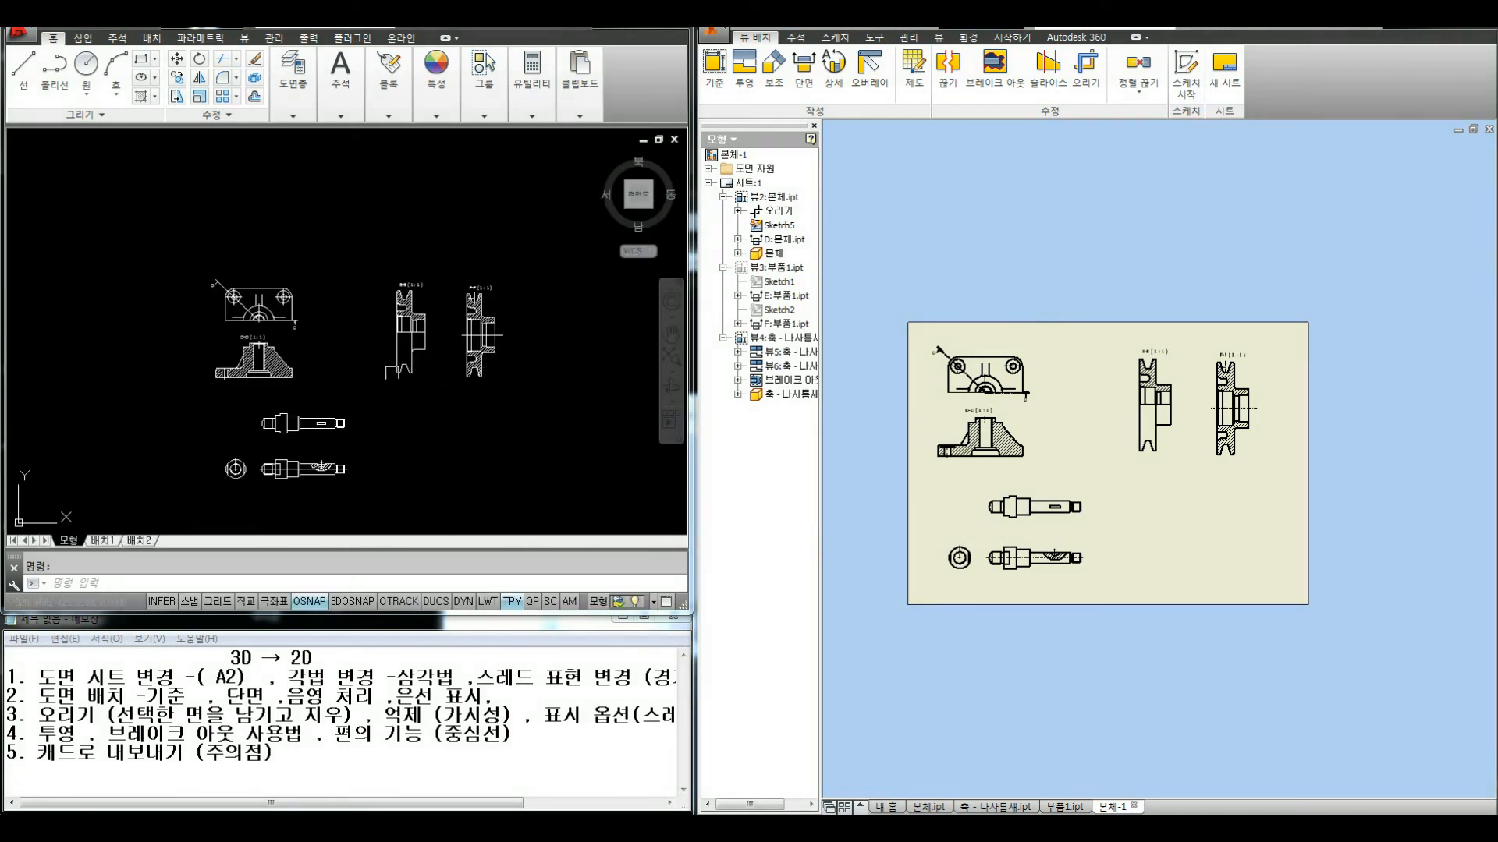
# Erase the body's top view together with its section line, and undo the erase
pyautogui.click(382, 238)
pyautogui.click(172, 336)
pyautogui.press('Delete')
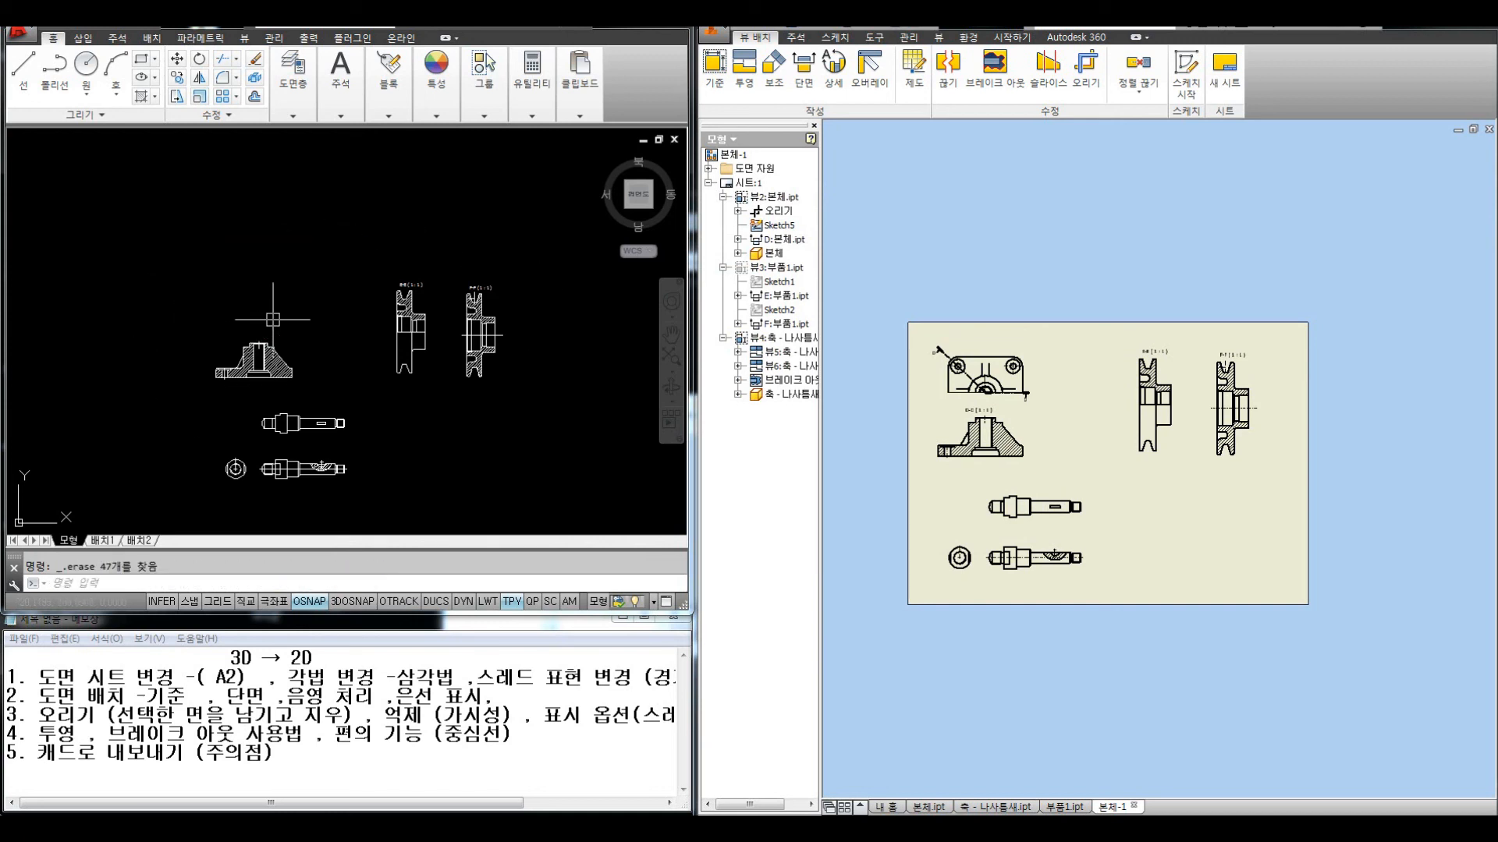
pyautogui.hotkey('ctrl', 'z')
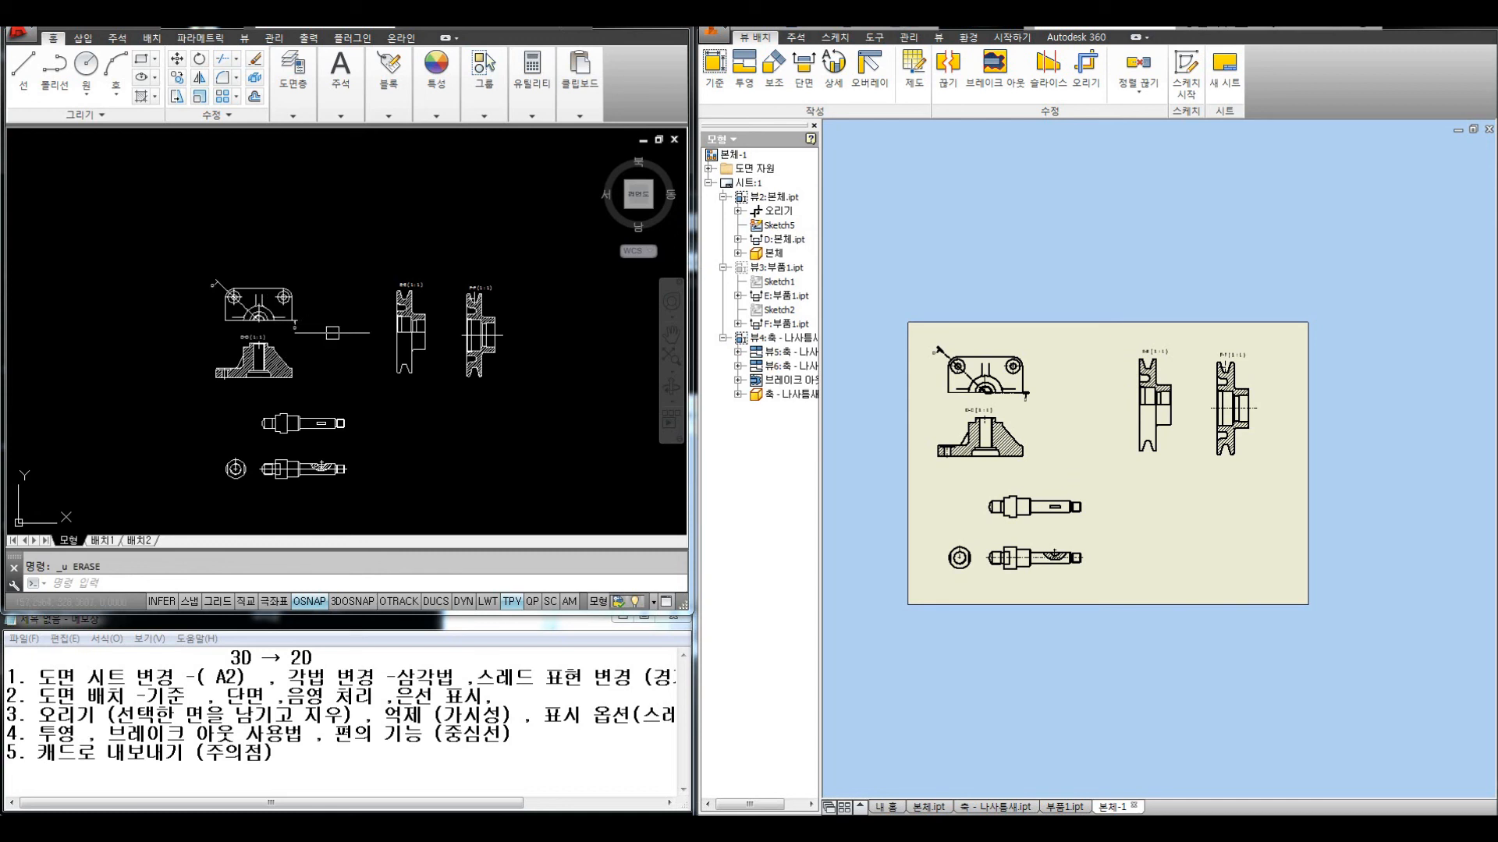